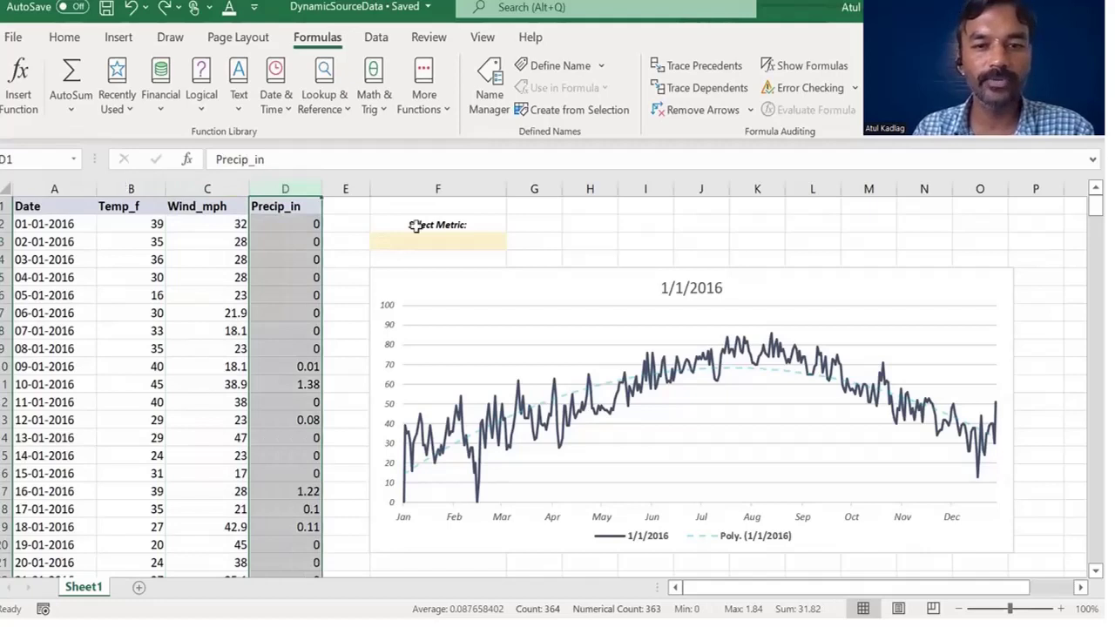
pyautogui.click(504, 275)
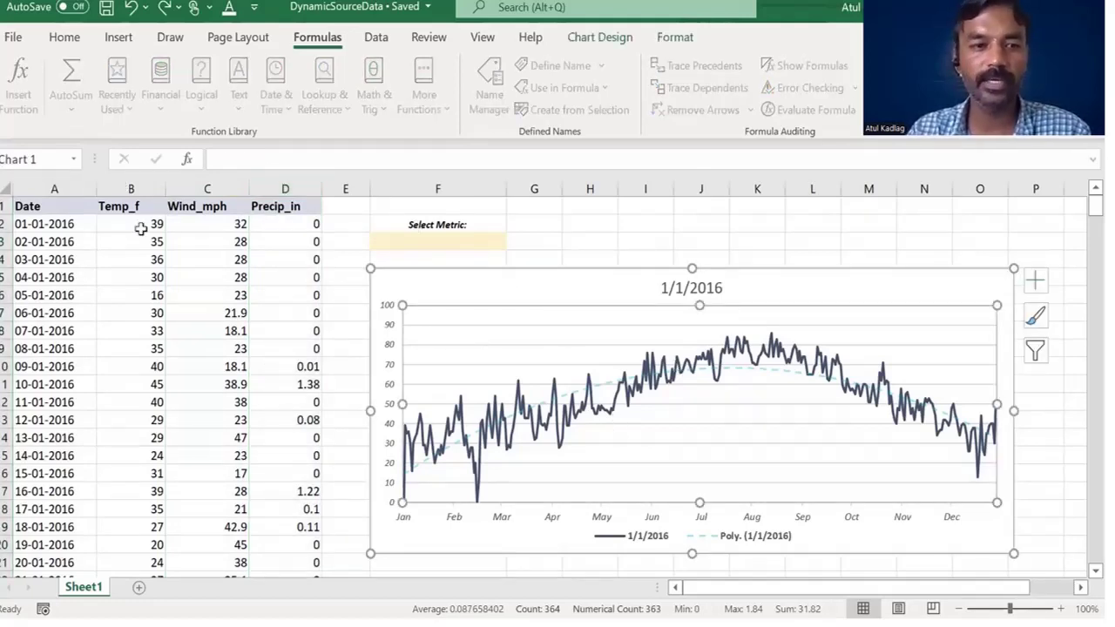
pyautogui.click(207, 182)
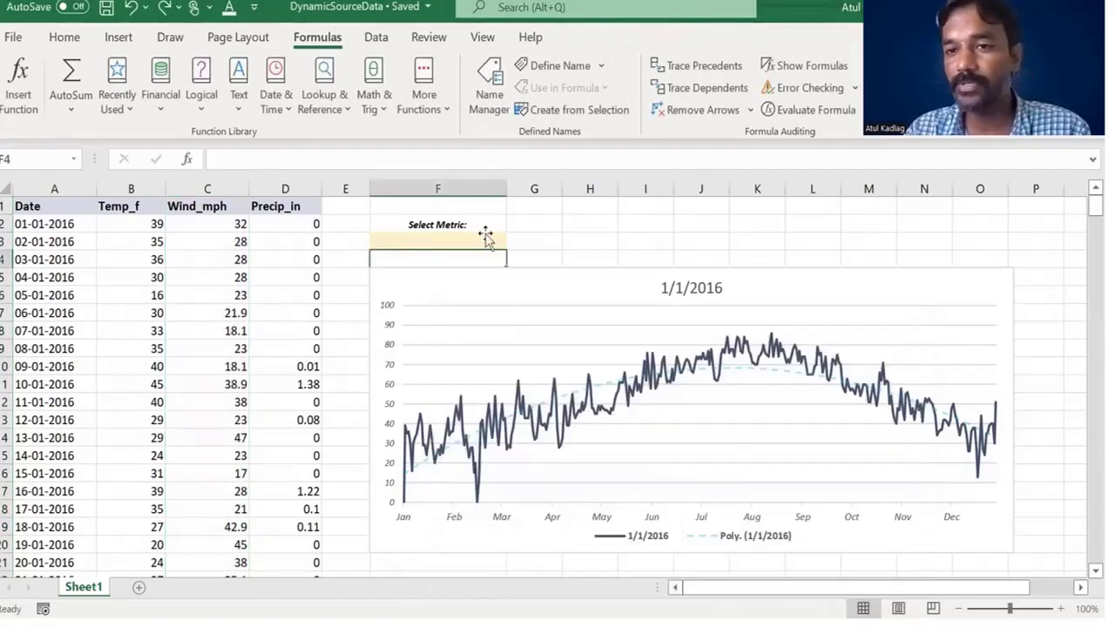
pyautogui.click(486, 240)
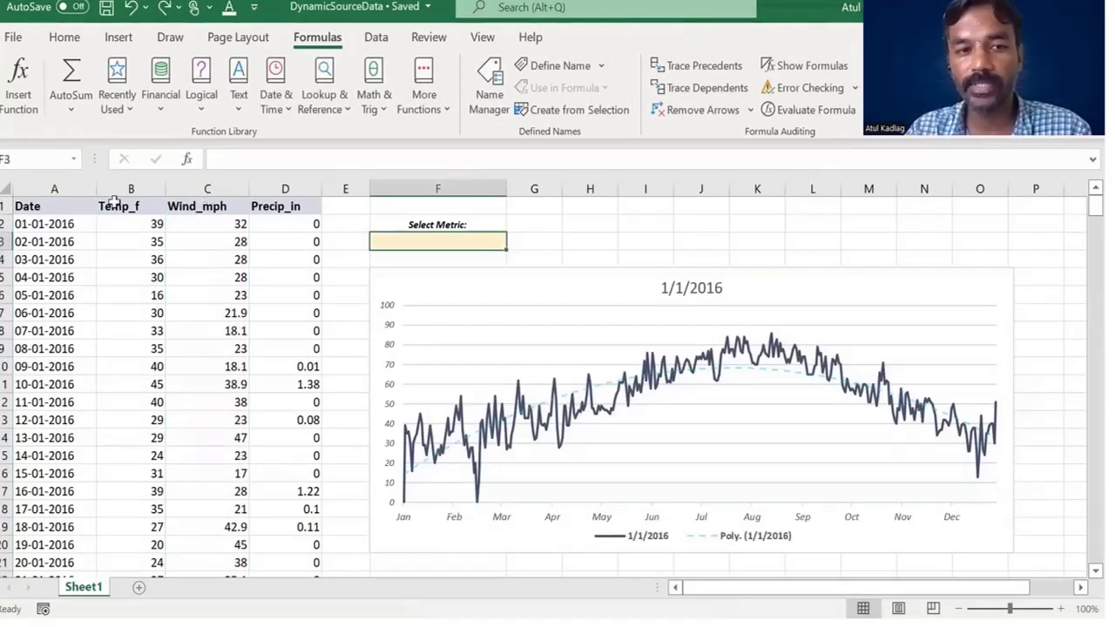
pyautogui.moveTo(114, 206); pyautogui.dragTo(294, 205)
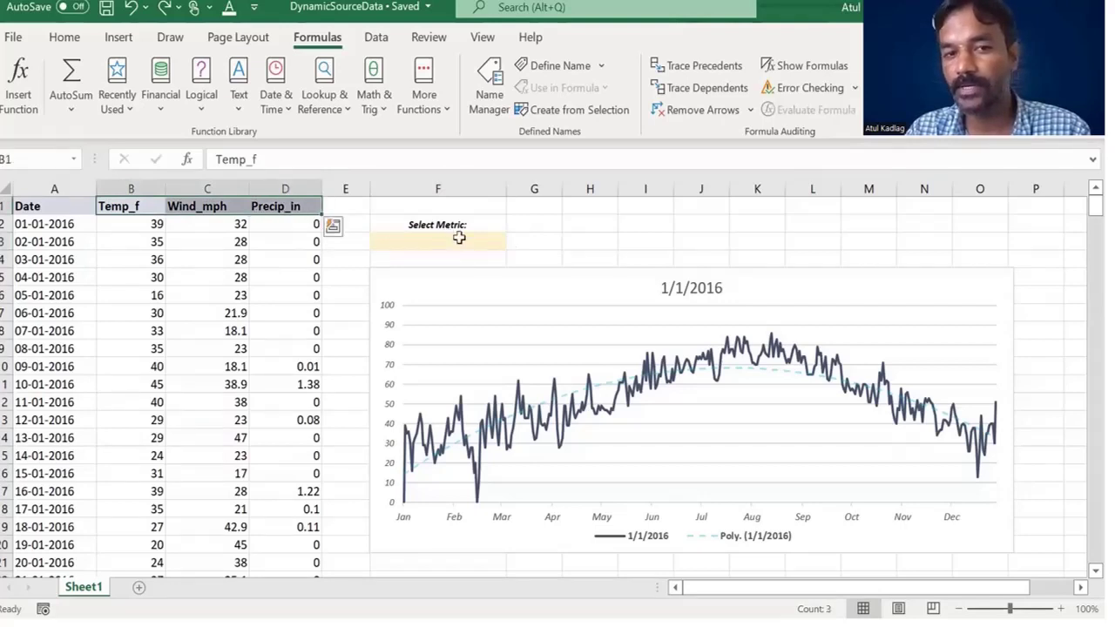
pyautogui.click(459, 238)
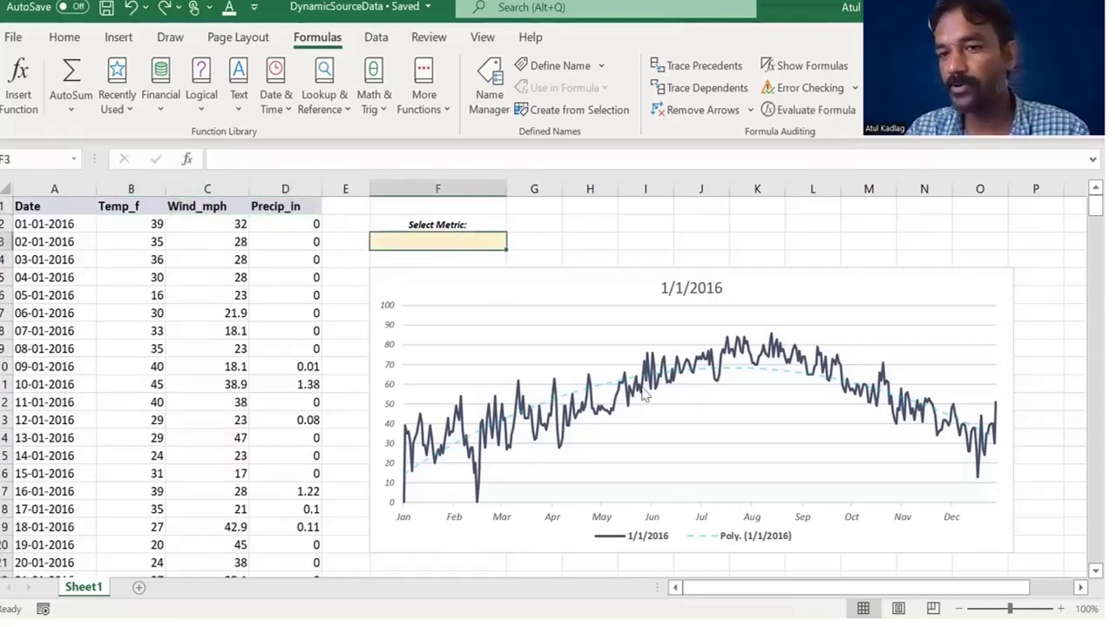
pyautogui.moveTo(645, 395)
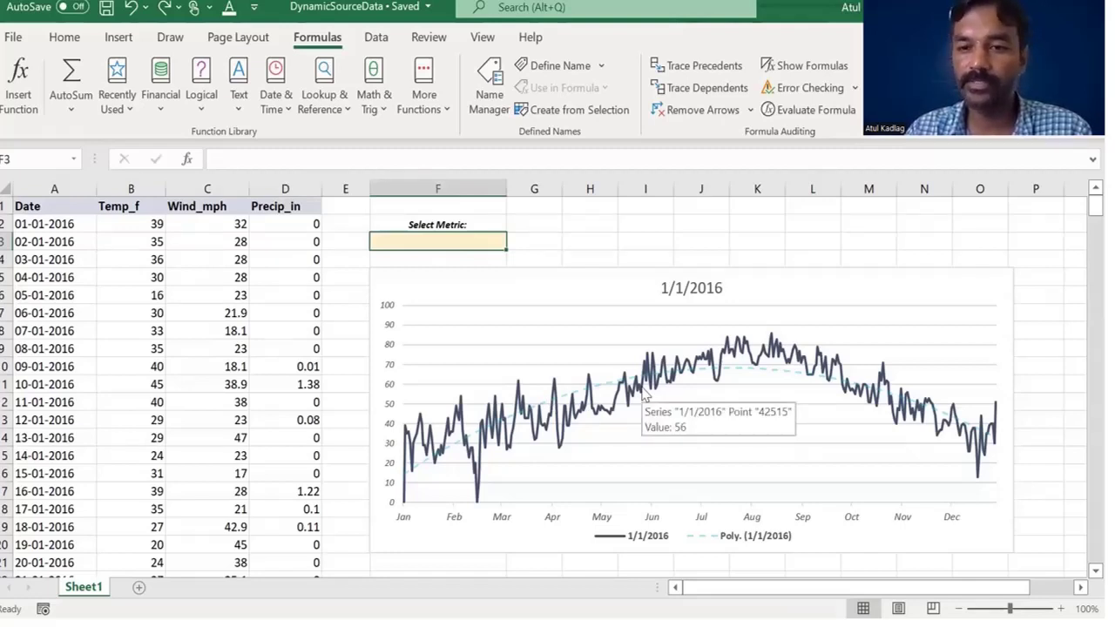
pyautogui.click(262, 343)
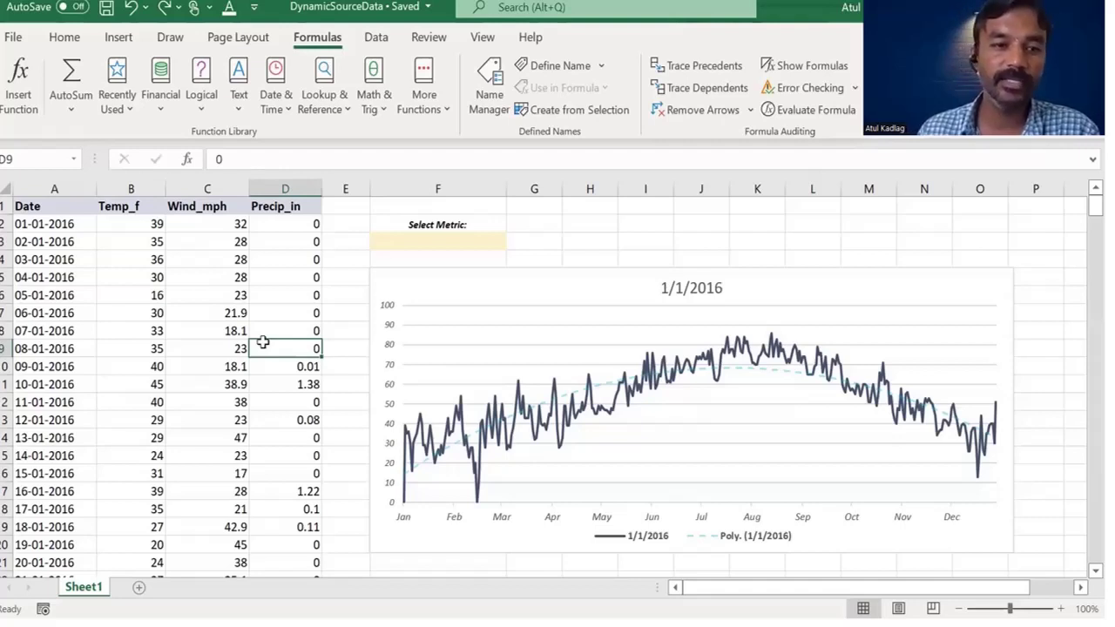
# Add a list data validation to cell F3 under Select Metric, using the headers =$B$1:$D$1 as its source.
pyautogui.click(389, 257)
pyautogui.click(428, 238)
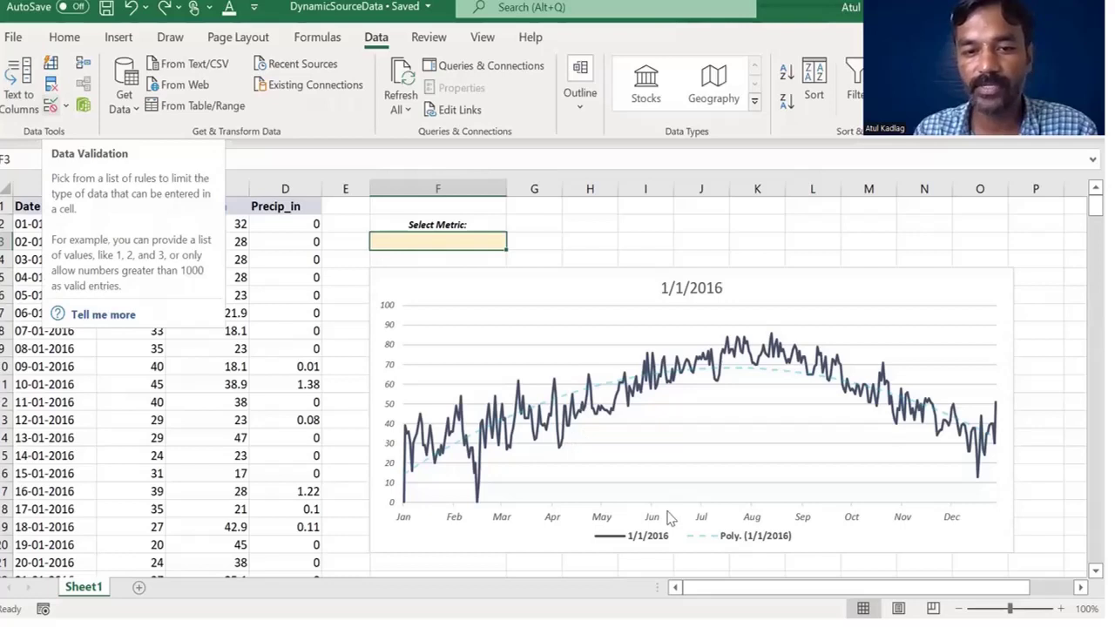
pyautogui.click(685, 453)
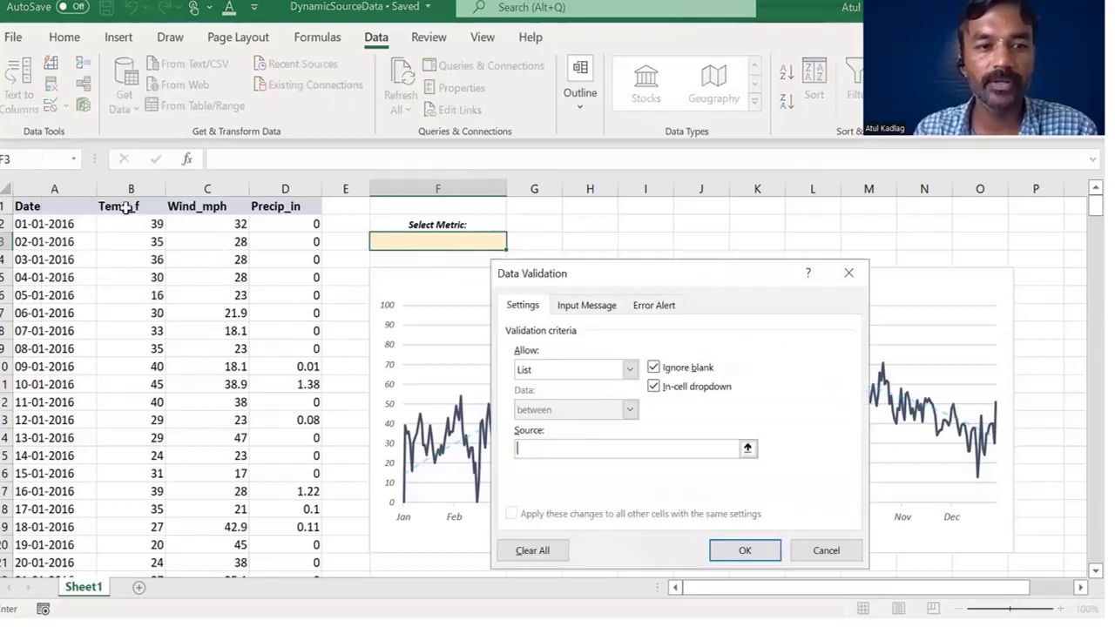
pyautogui.click(126, 207)
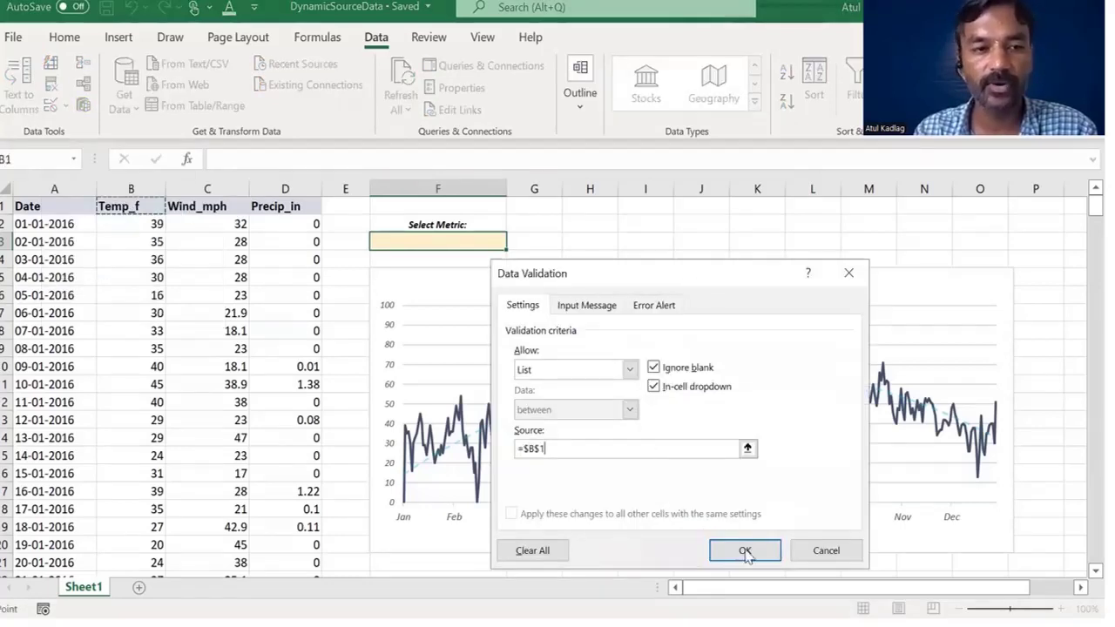
pyautogui.write(':$D$1')
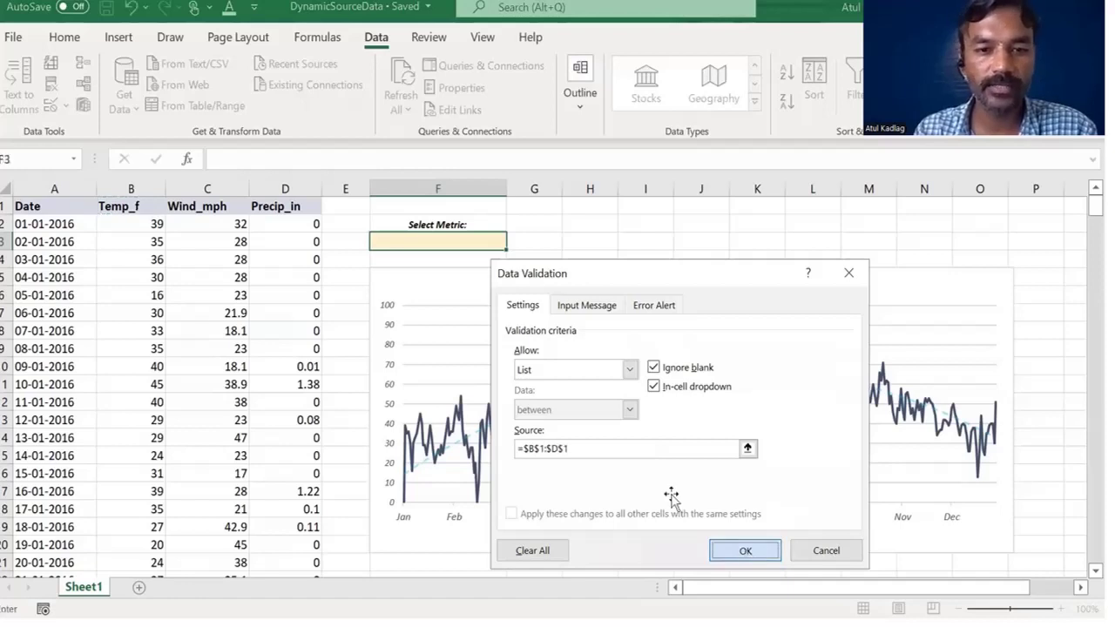
# Try the Wind_mph, Precip_in and Temp_f choices in the F3 metric list, ending on Precip_in.
pyautogui.click(514, 244)
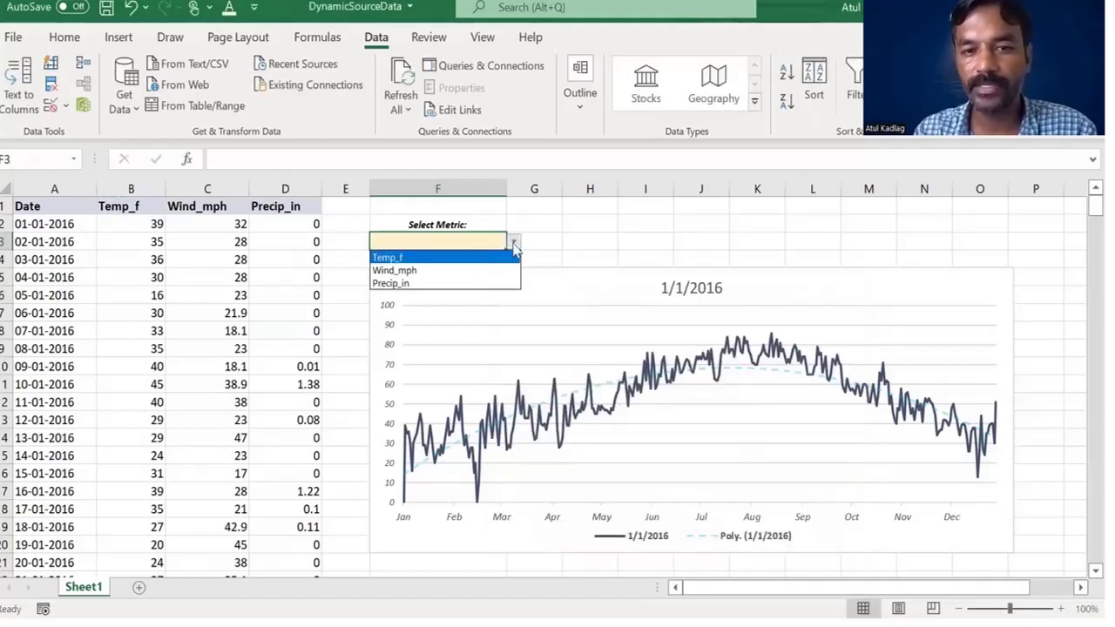
pyautogui.click(482, 270)
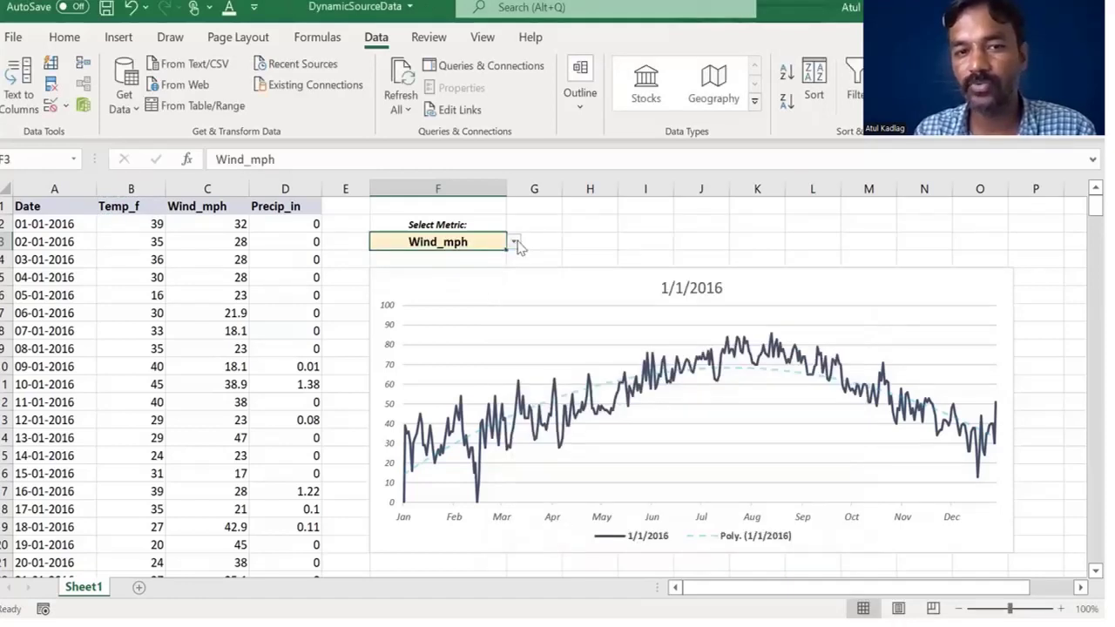
pyautogui.click(514, 243)
pyautogui.click(479, 283)
pyautogui.click(515, 243)
pyautogui.click(470, 257)
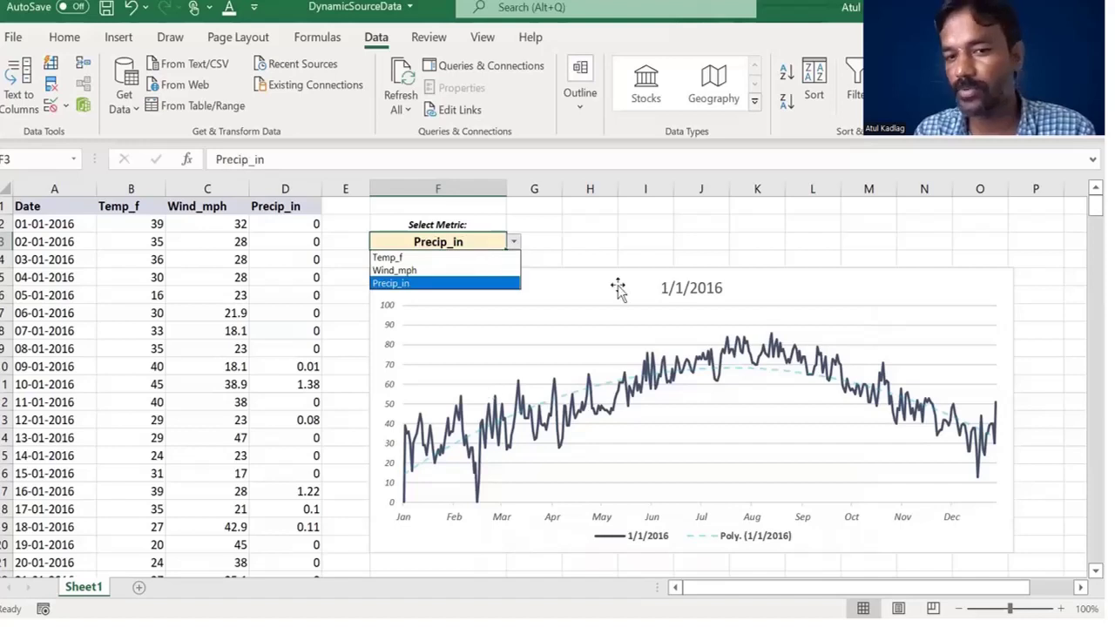
pyautogui.click(524, 238)
pyautogui.click(500, 244)
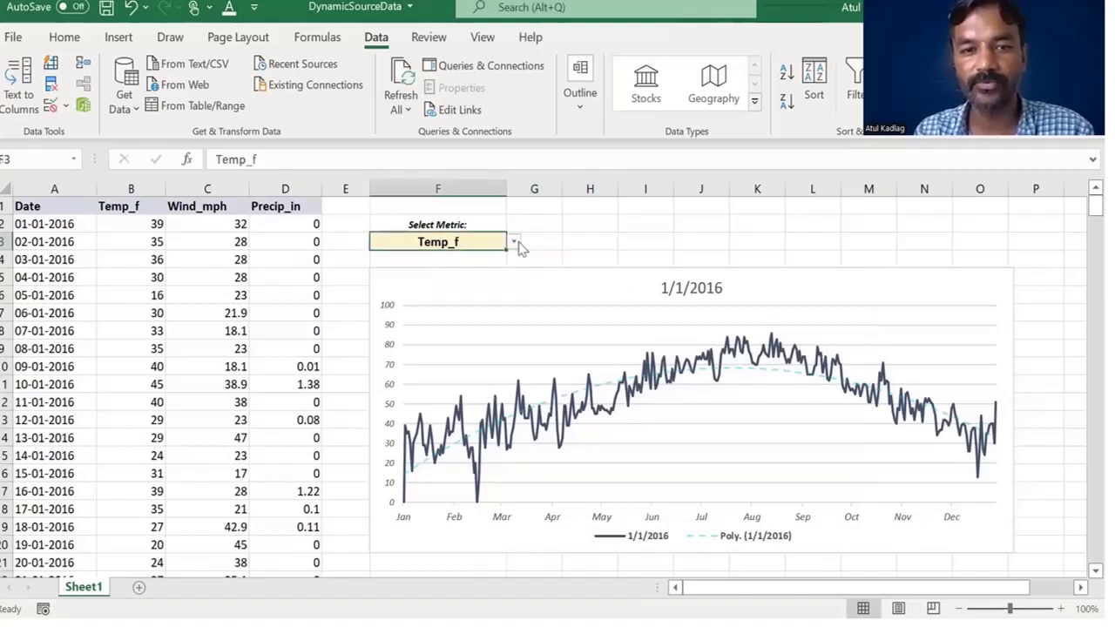
pyautogui.click(514, 243)
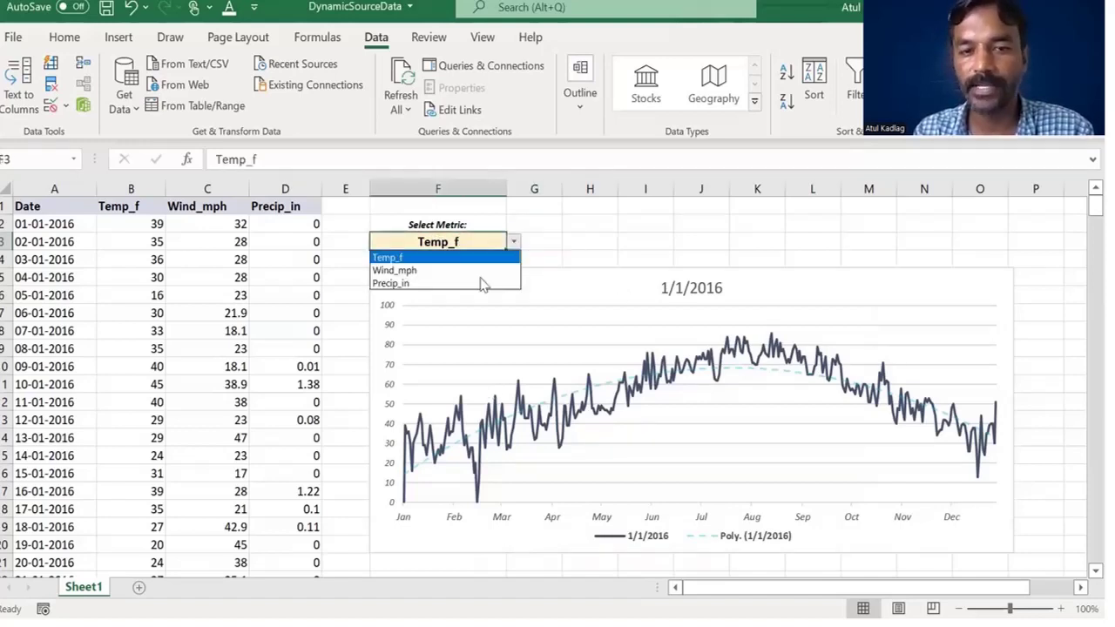
pyautogui.click(513, 243)
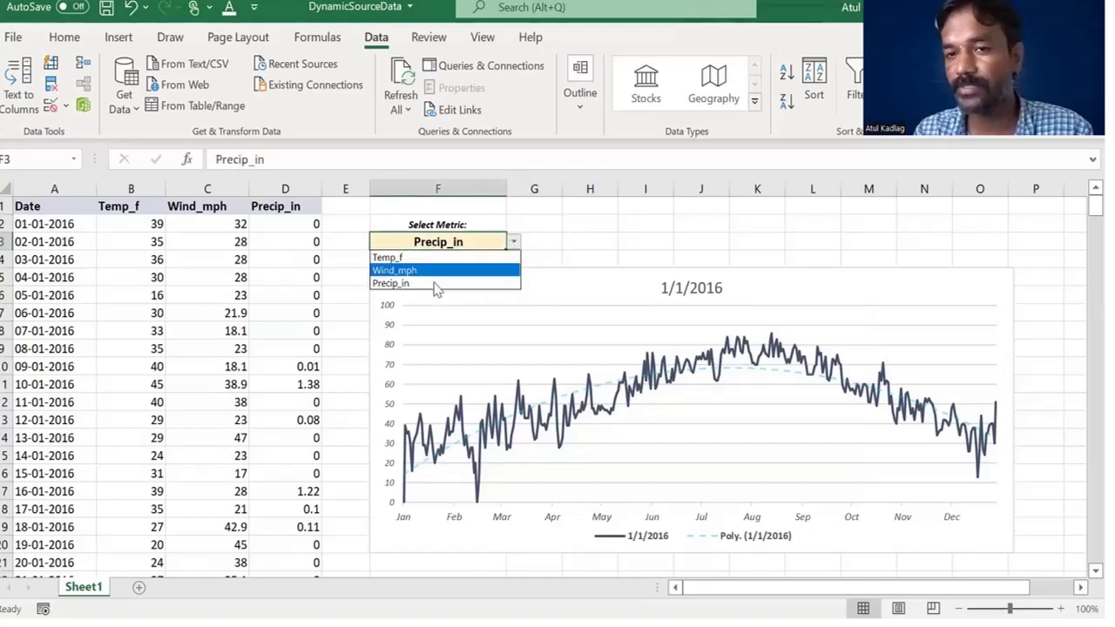
pyautogui.click(750, 362)
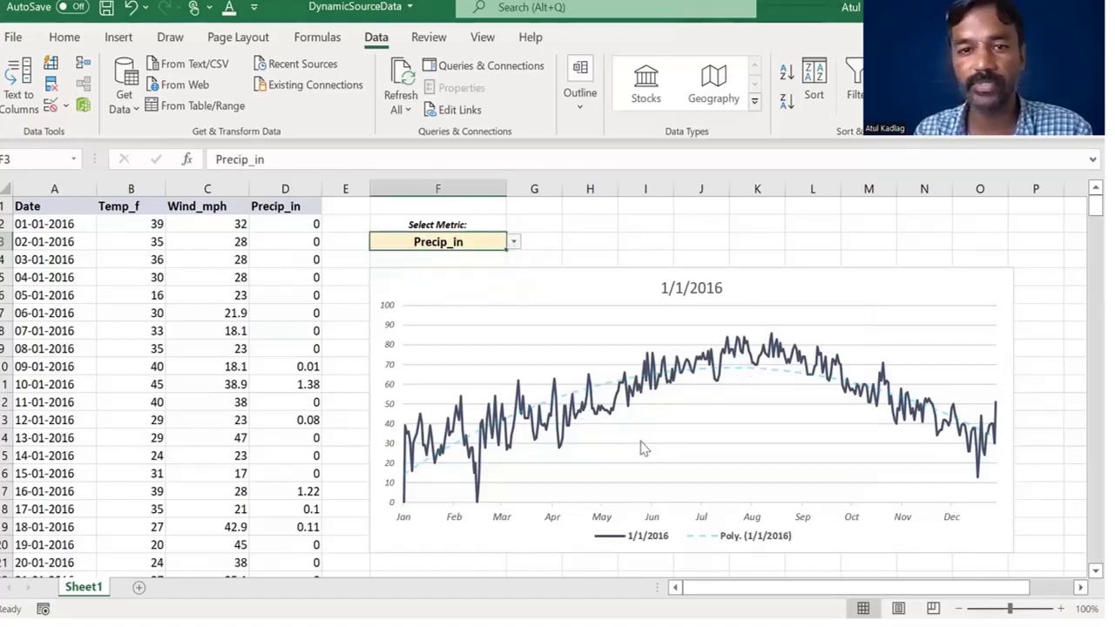
pyautogui.click(590, 248)
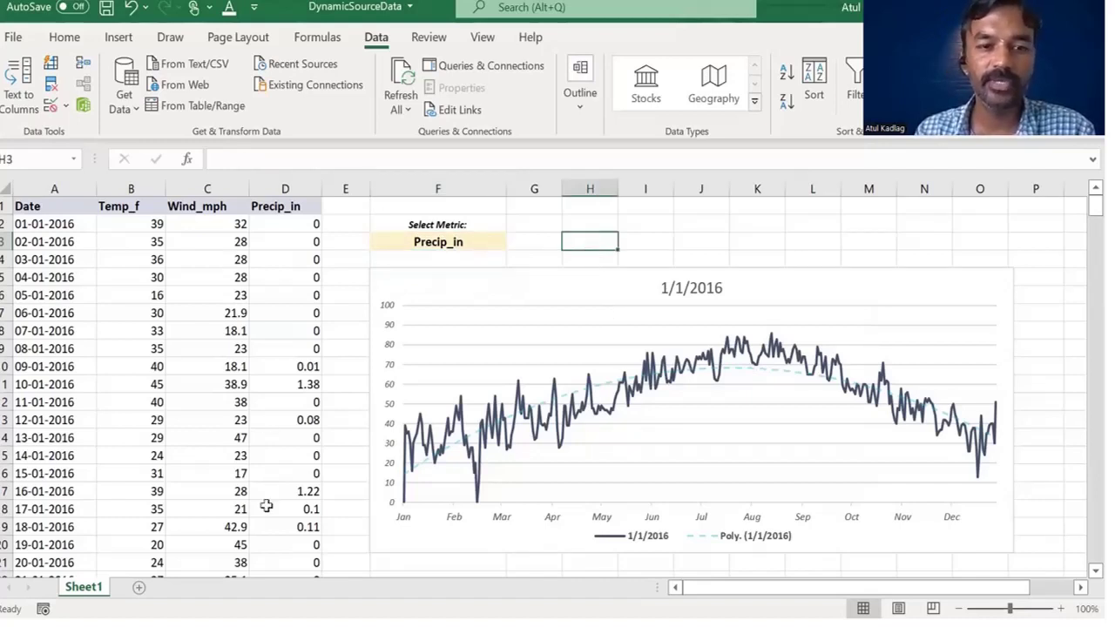
pyautogui.moveTo(51, 207); pyautogui.dragTo(266, 506)
pyautogui.click(246, 333)
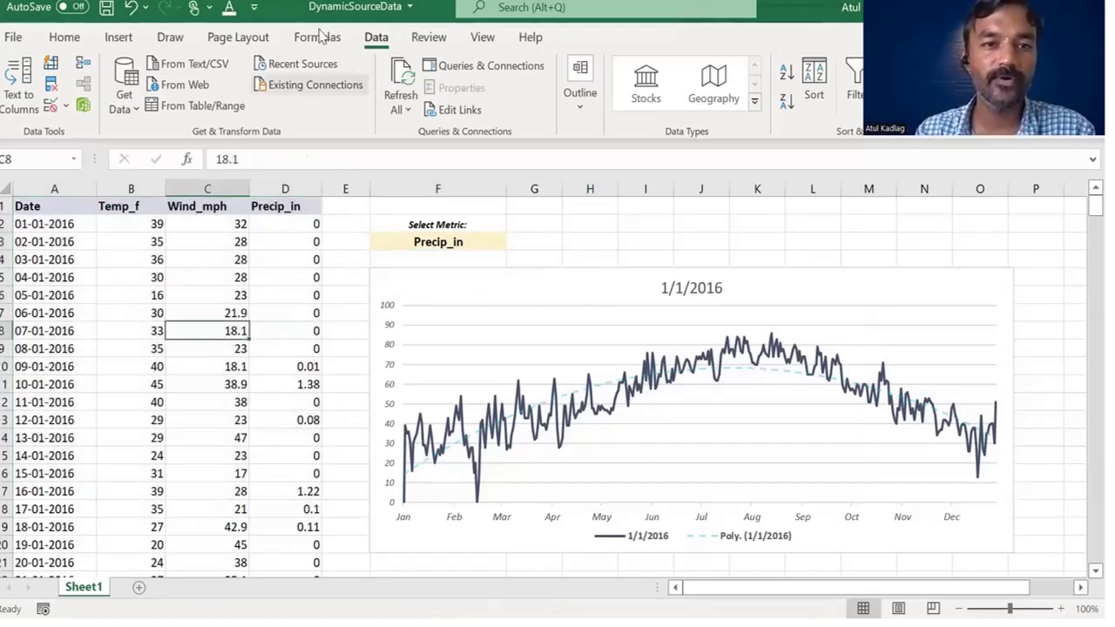
# Start defining a new name called DynamicNameRange with its scope set to Sheet1.
pyautogui.click(319, 36)
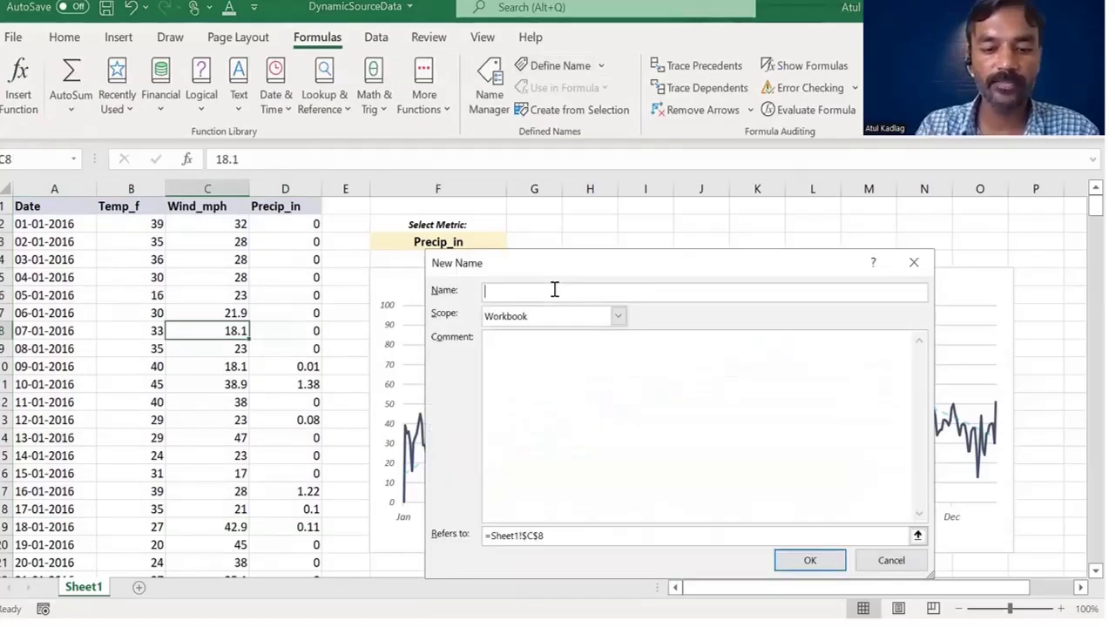
pyautogui.write('DynamicC')
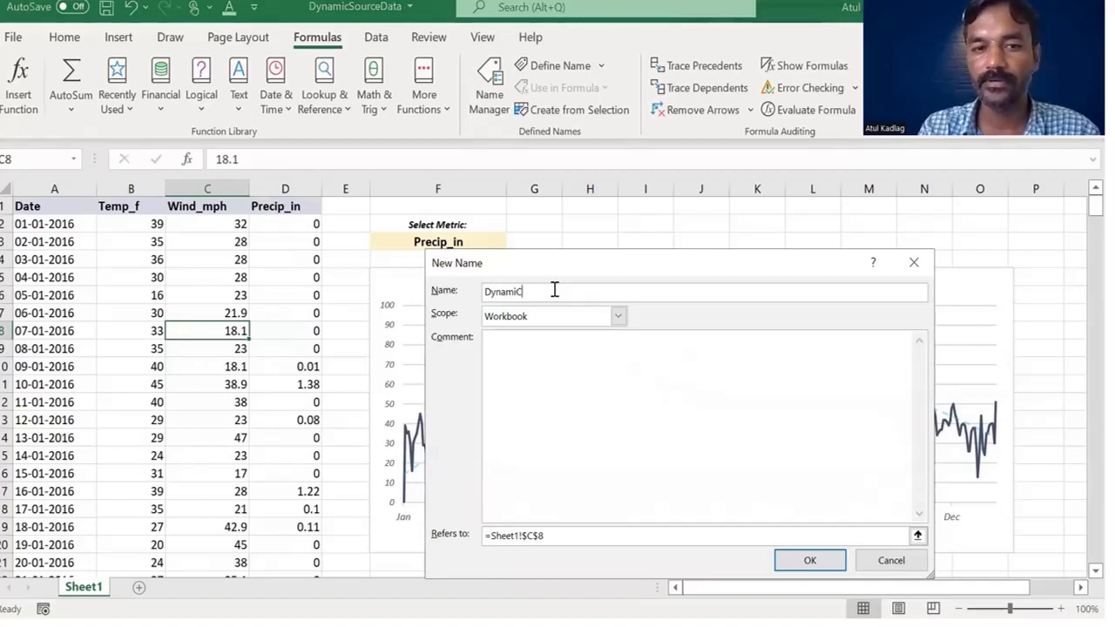
pyautogui.press('BackSpace')
pyautogui.write('cNameR')
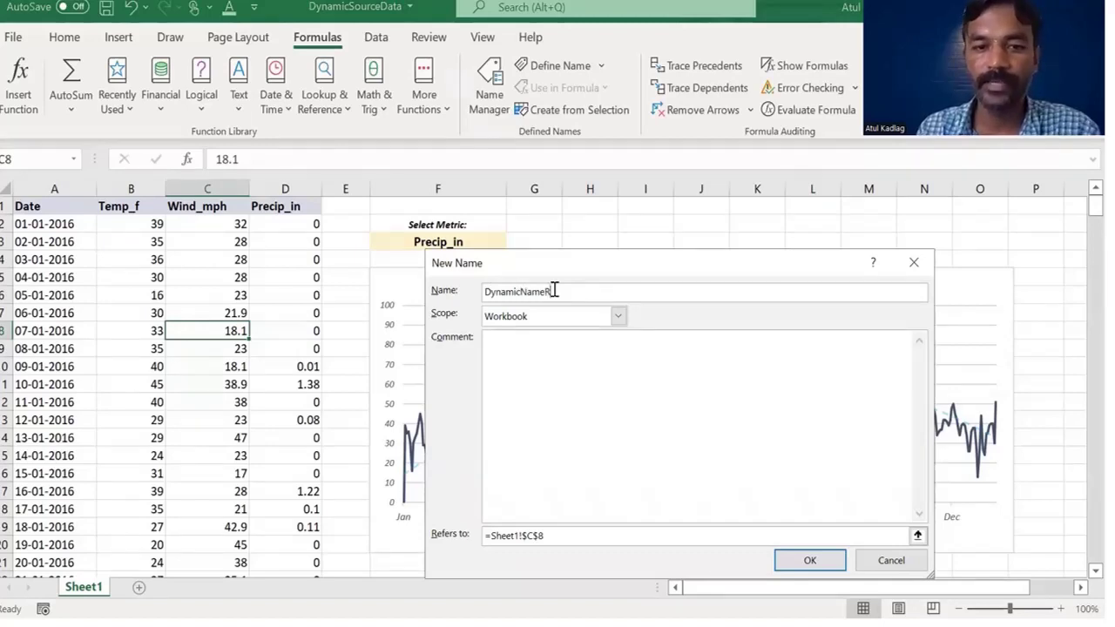
pyautogui.write('ange')
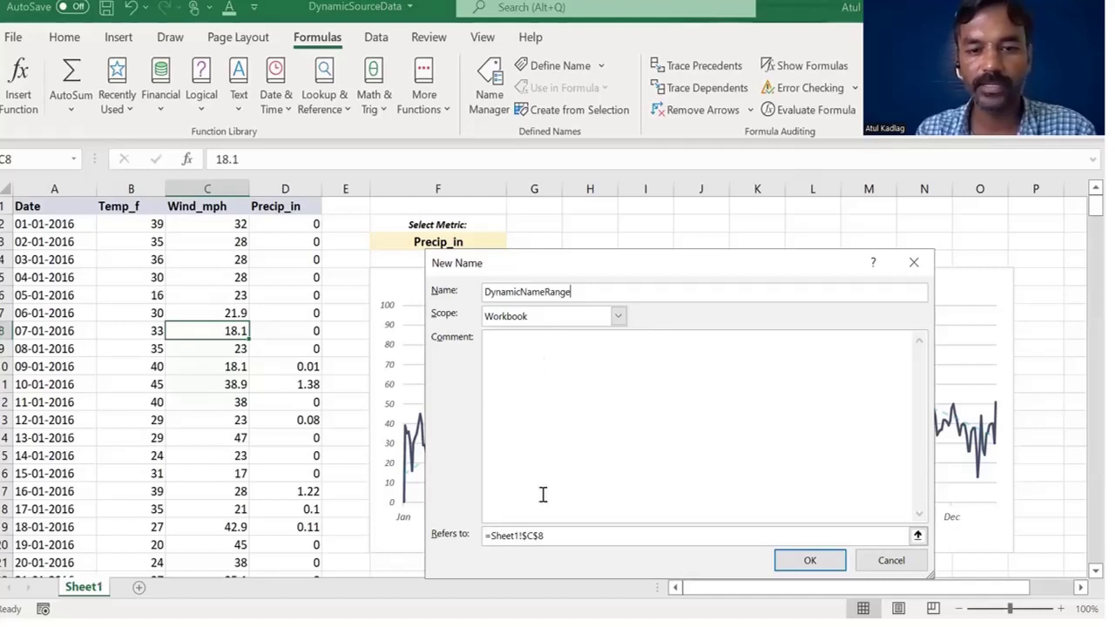
pyautogui.press('Tab')
pyautogui.press('Down')
pyautogui.press('Tab')
pyautogui.press('Tab')
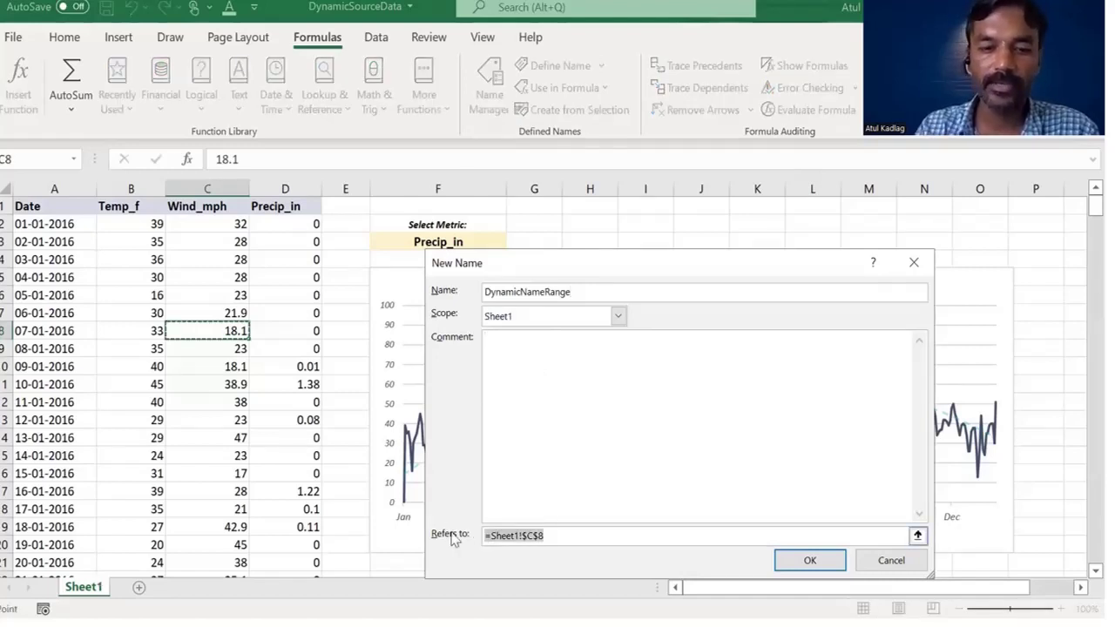
# Replace the name's reference with the start of an OFFSET formula based on Sheet1!$A$2 with a row offset of 0.
pyautogui.press('BackSpace')
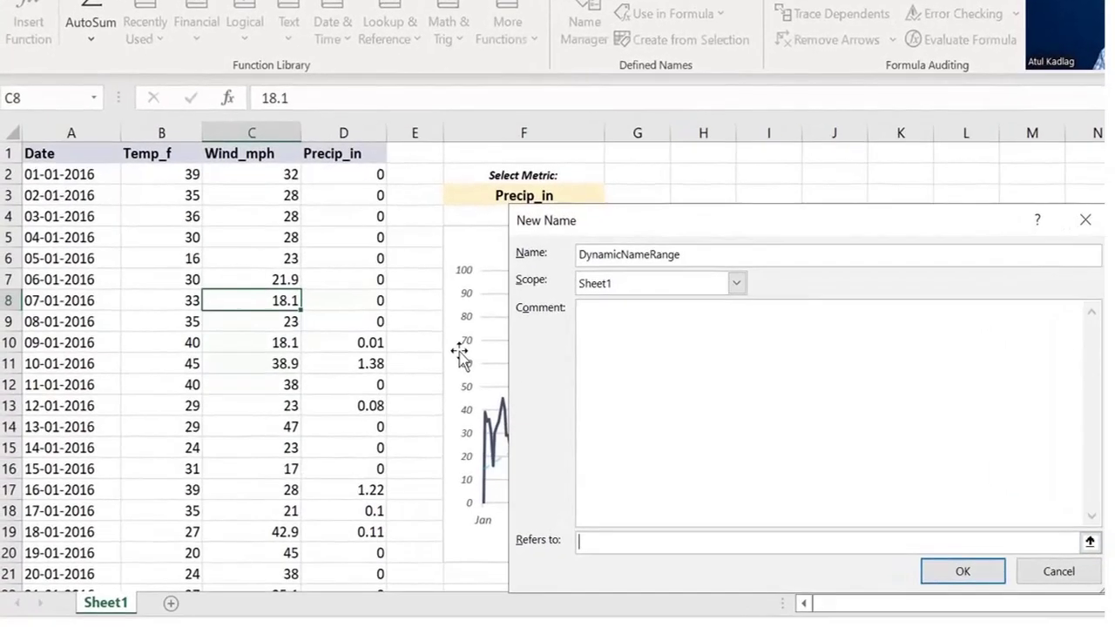
pyautogui.write('=P')
pyautogui.write('FFSET(')
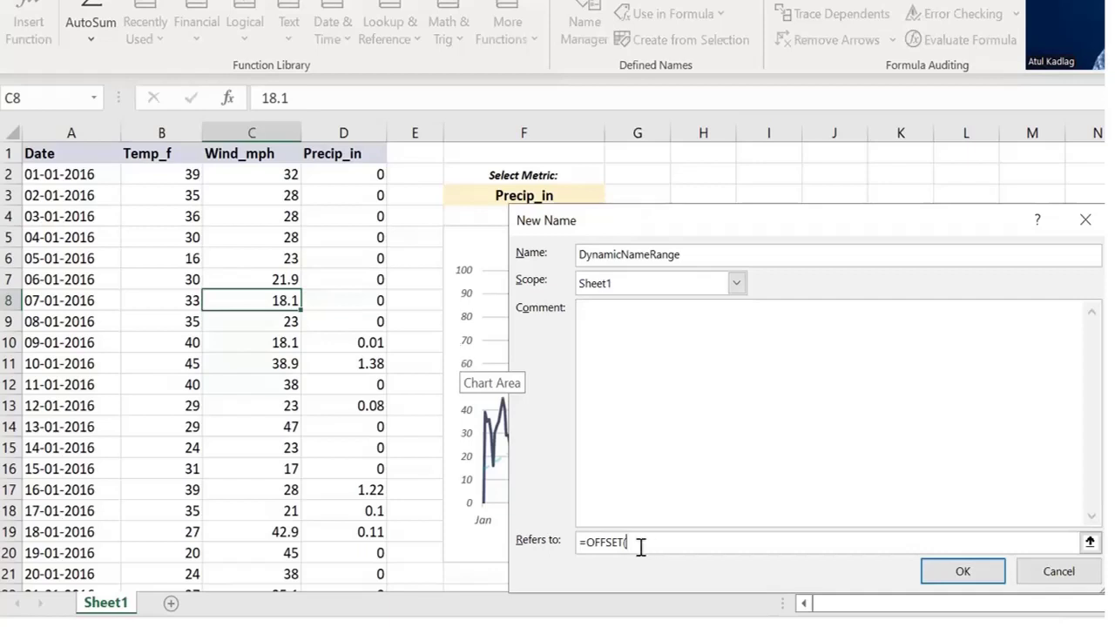
pyautogui.click(81, 174)
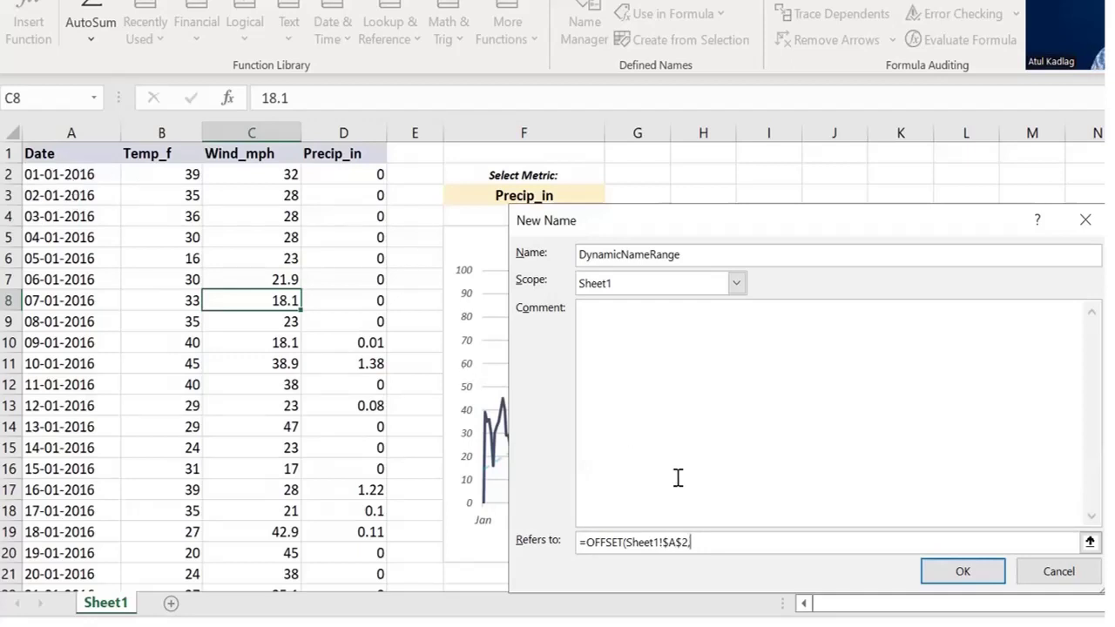
pyautogui.write('0,')
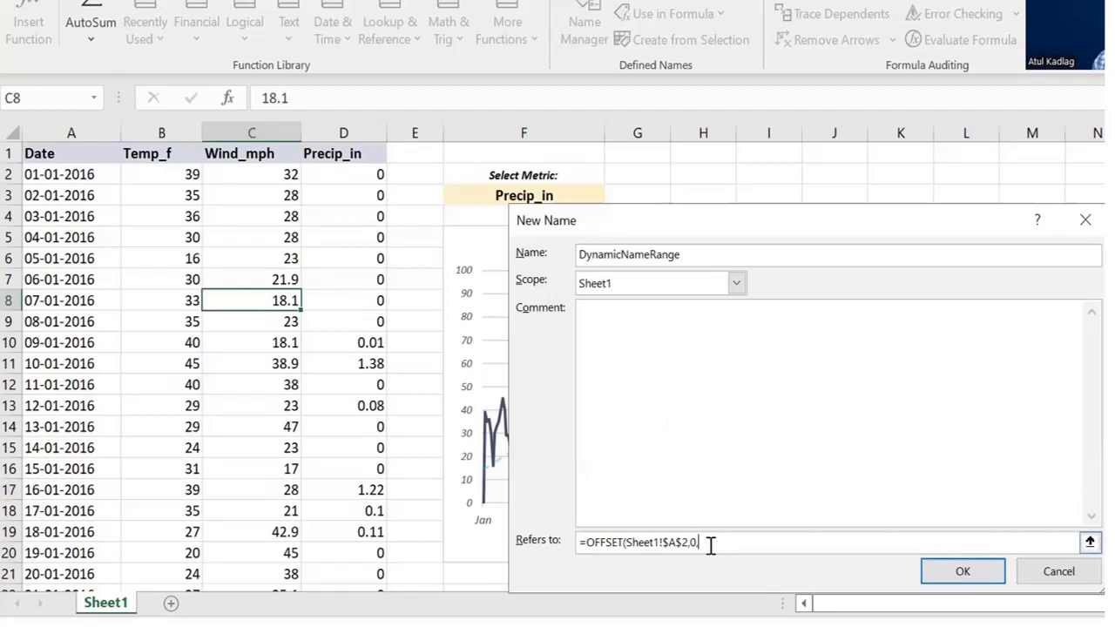
pyautogui.write('1')
pyautogui.press('BackSpace')
pyautogui.write('2')
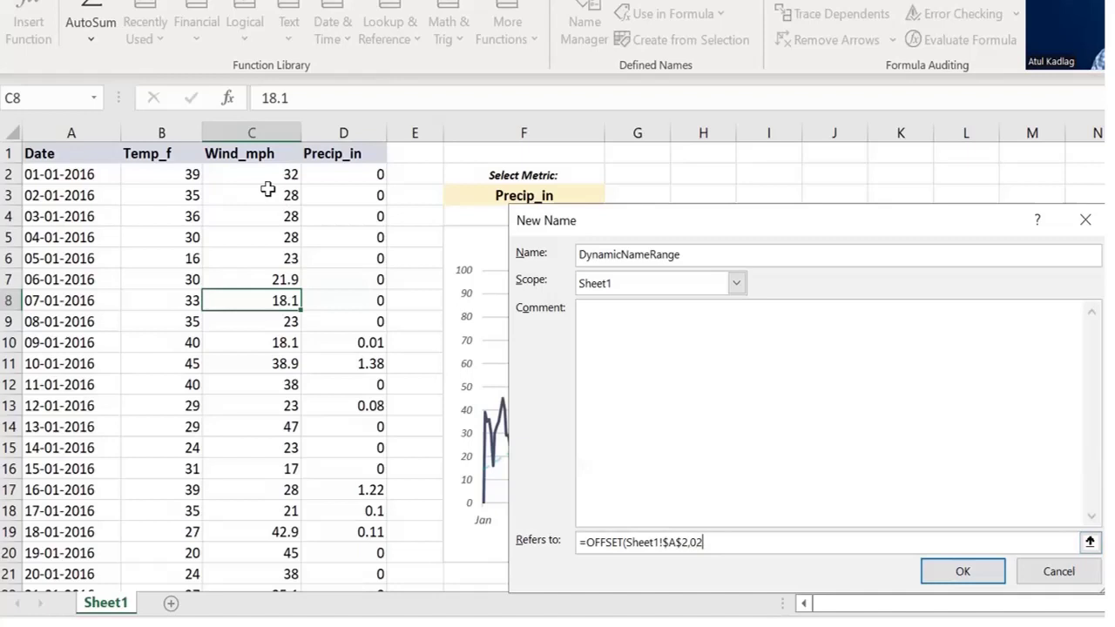
pyautogui.press('BackSpace')
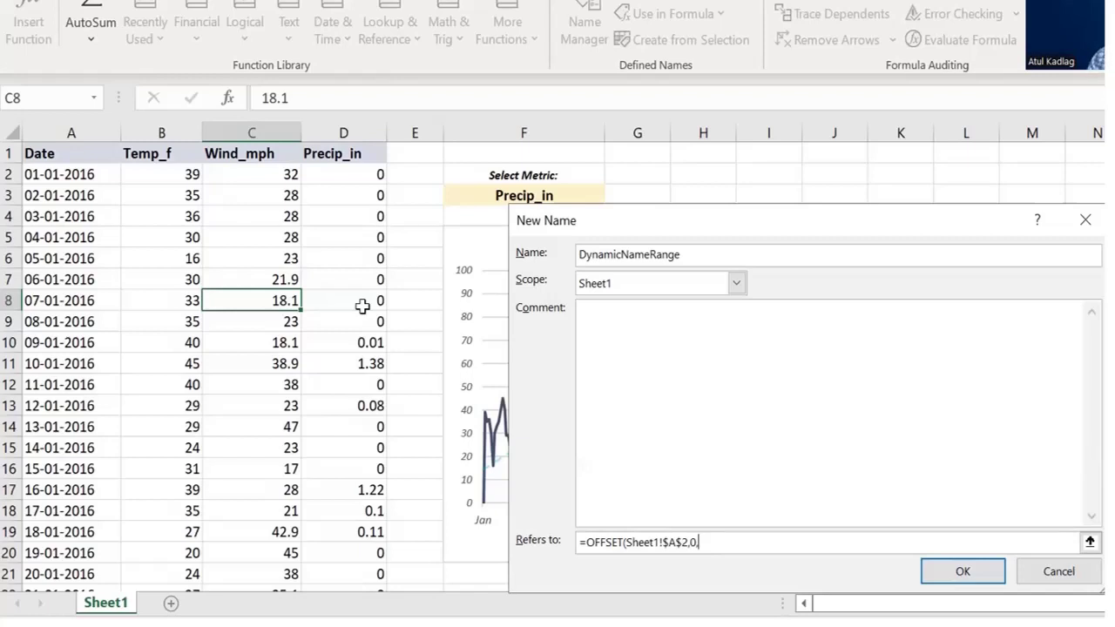
# Add MATCH(Sheet1!$F$3,Sheet1!$B$1:$D$1,0) as the column offset in the name's OFFSET formula.
pyautogui.write('MATCH(')
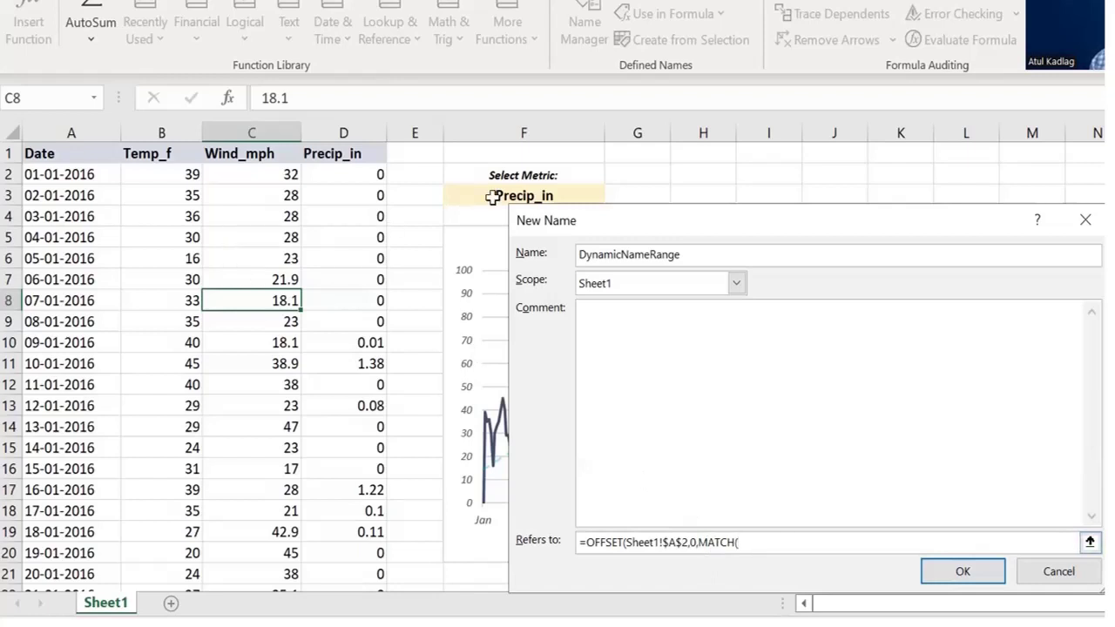
pyautogui.click(494, 197)
pyautogui.write(',')
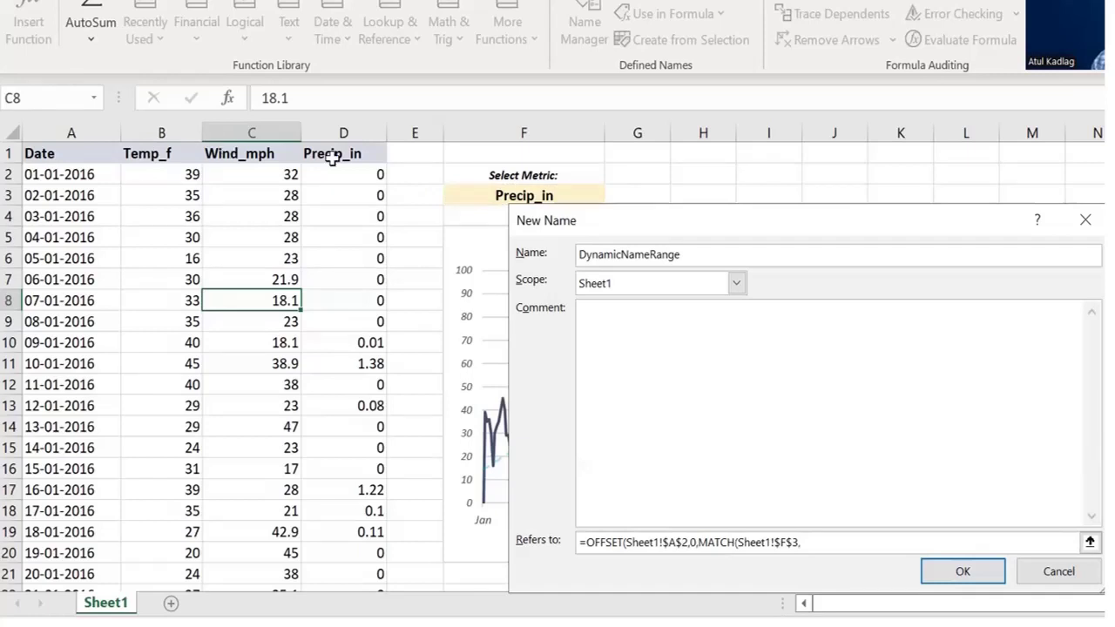
pyautogui.moveTo(148, 154); pyautogui.dragTo(333, 157)
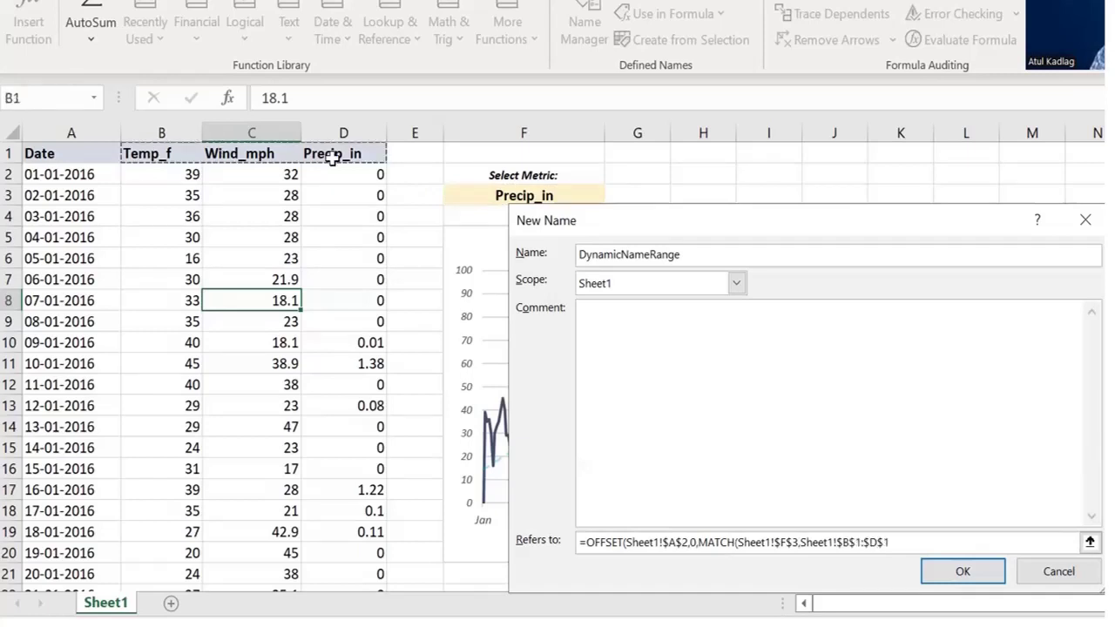
pyautogui.write(',0)')
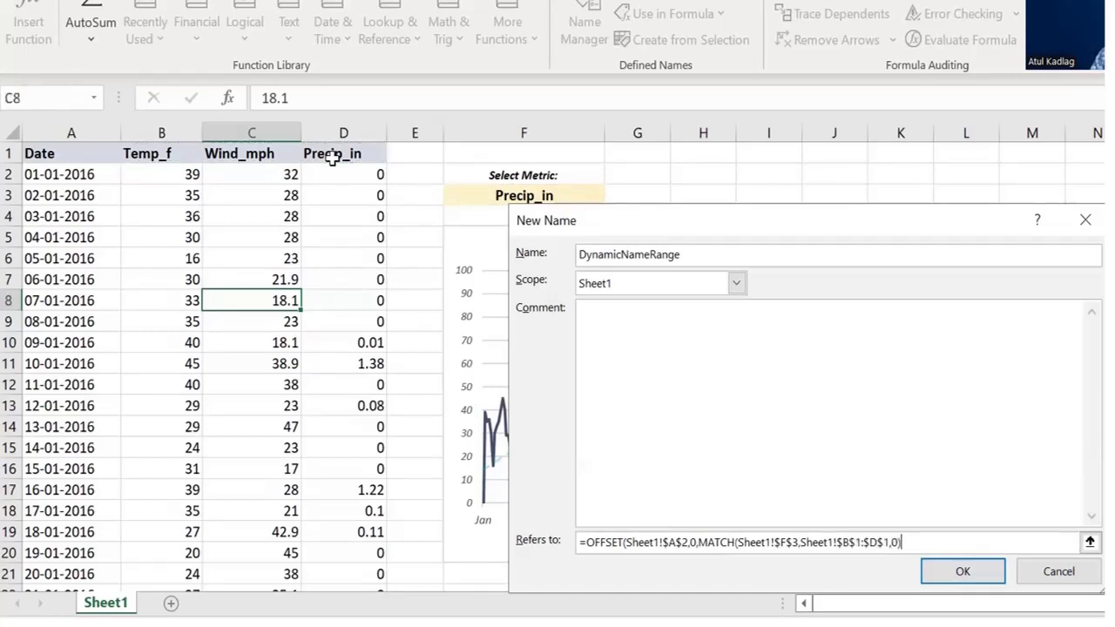
# Complete the OFFSET formula with height COUNTA(Sheet1!$A:$A)-1 and width 1, and save the new name.
pyautogui.write(',')
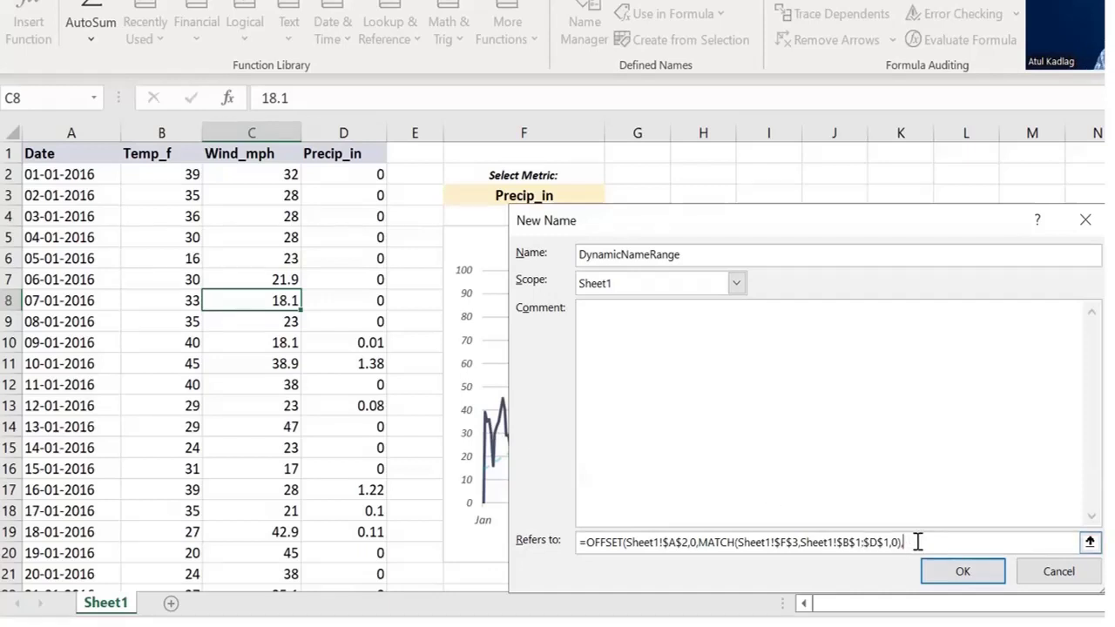
pyautogui.write('COUNTA(')
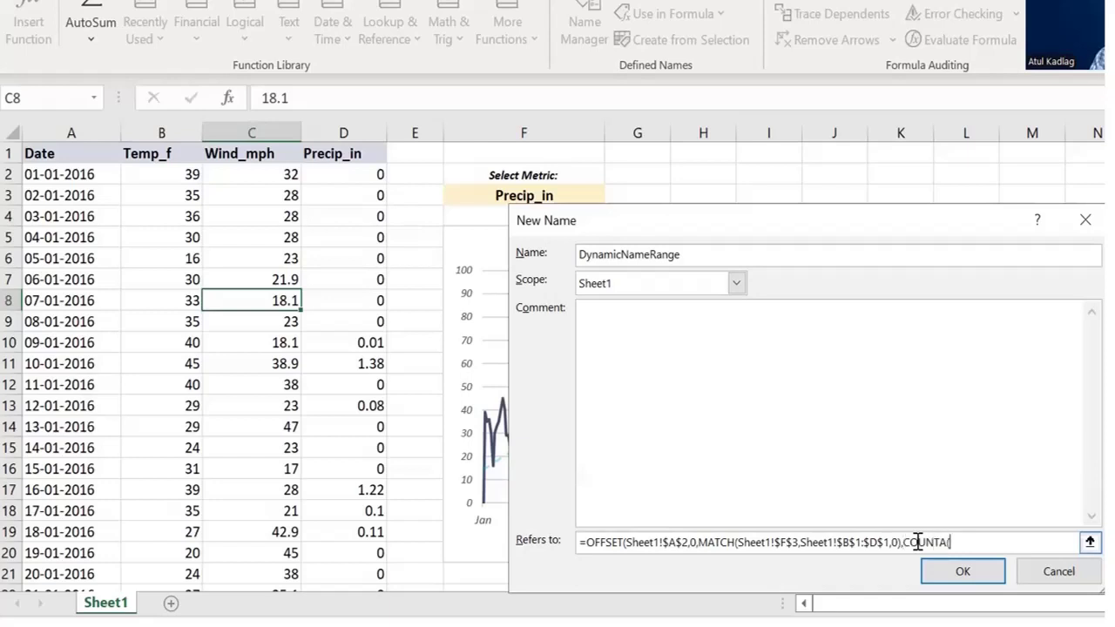
pyautogui.click(77, 127)
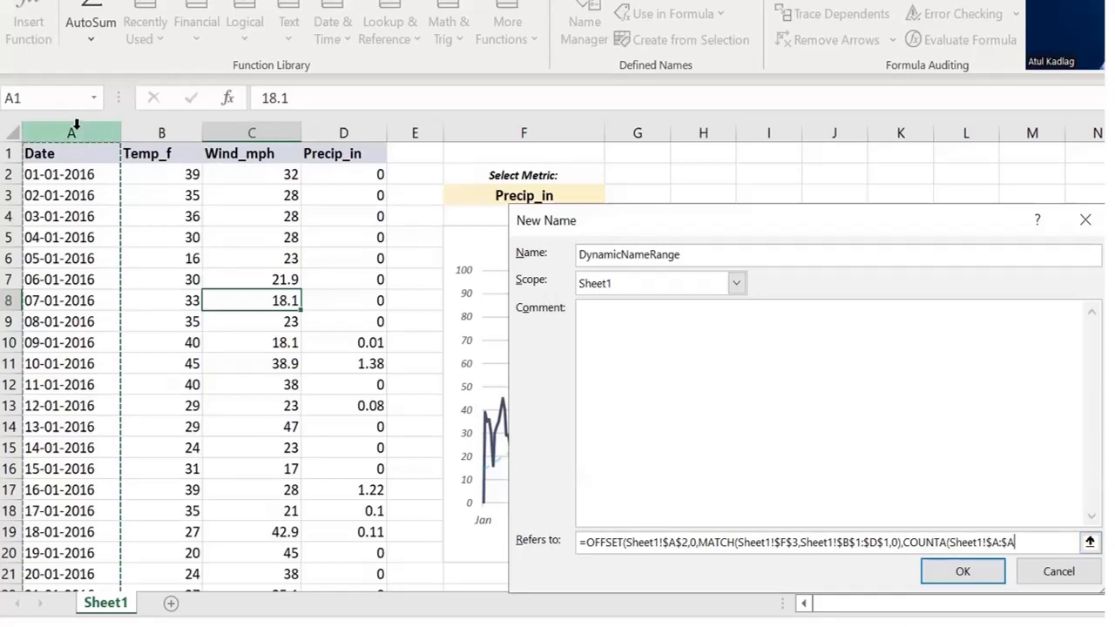
pyautogui.write(')')
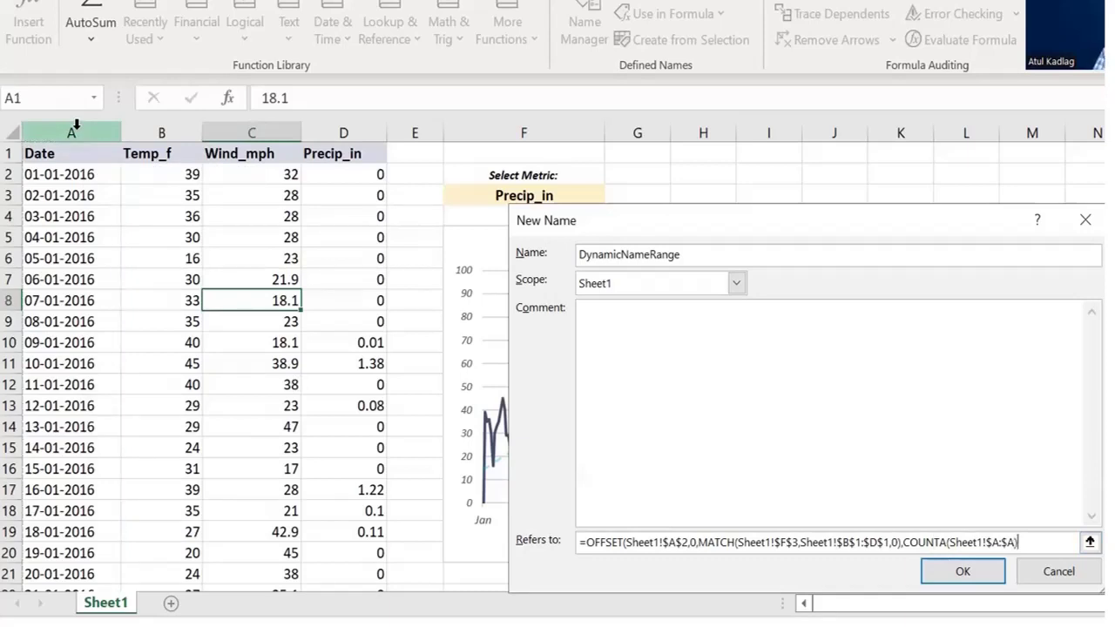
pyautogui.write('-1')
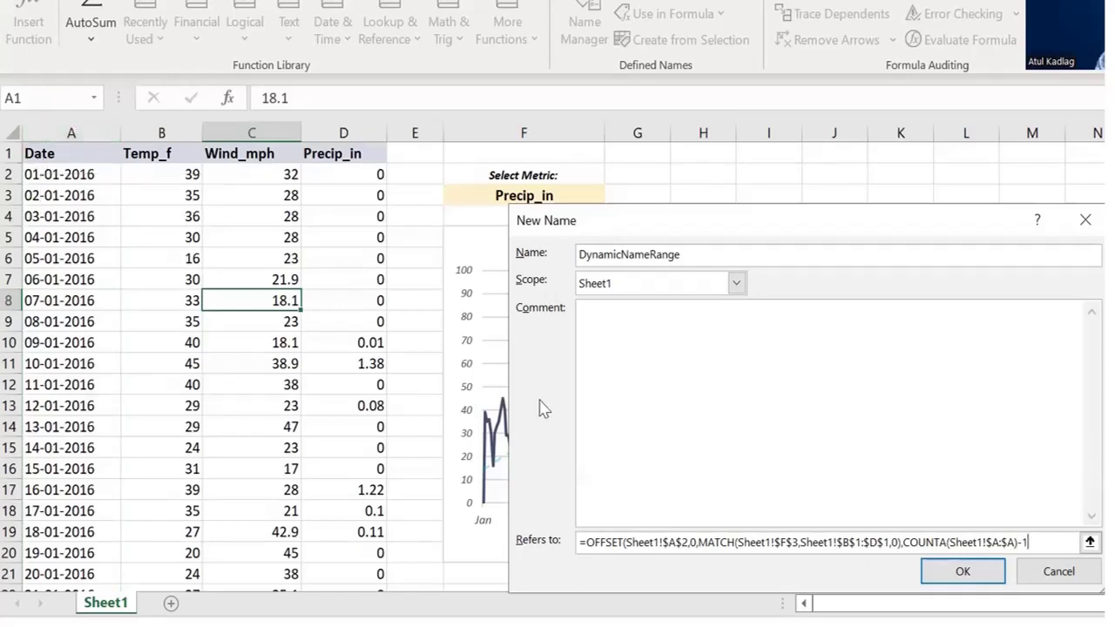
pyautogui.write(',1)')
pyautogui.click(952, 575)
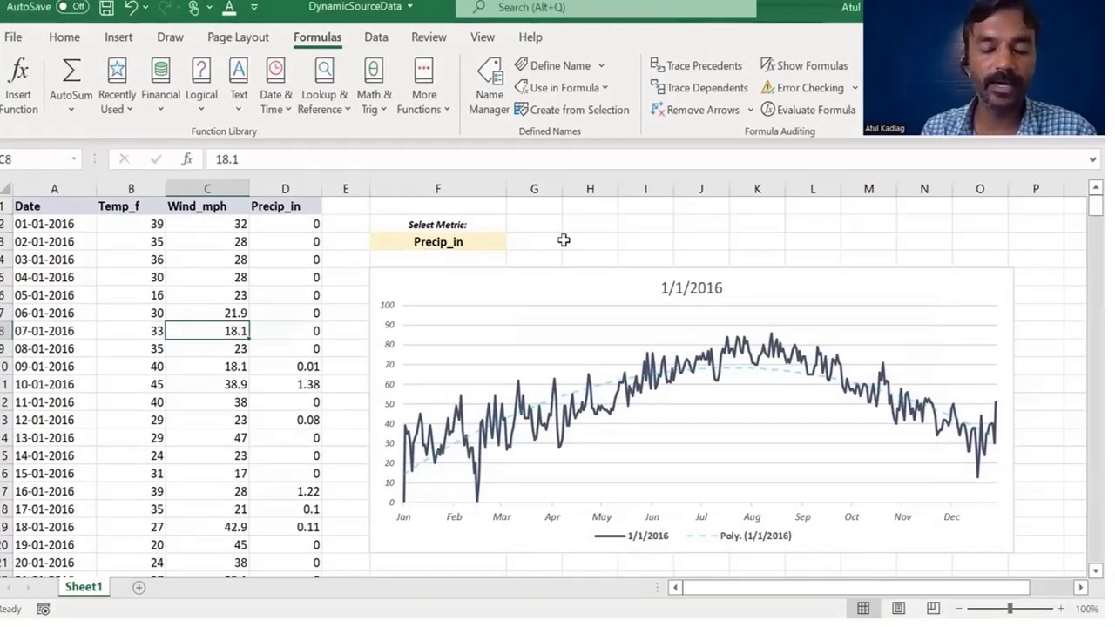
# Set the metric in cell F3 to Temp_f.
pyautogui.click(565, 241)
pyautogui.click(488, 241)
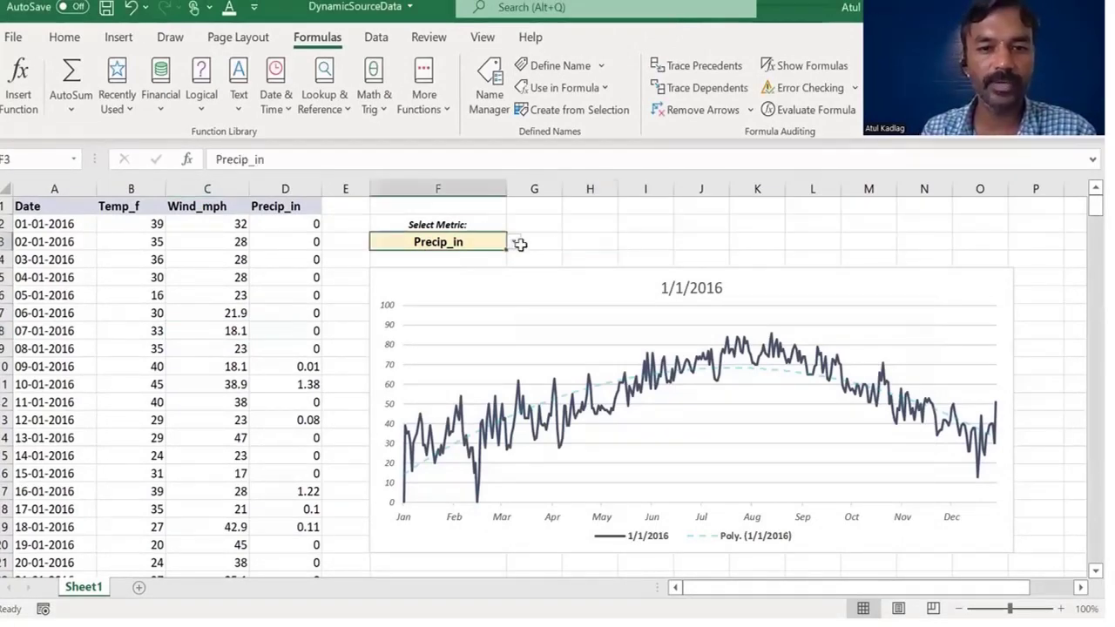
pyautogui.click(513, 242)
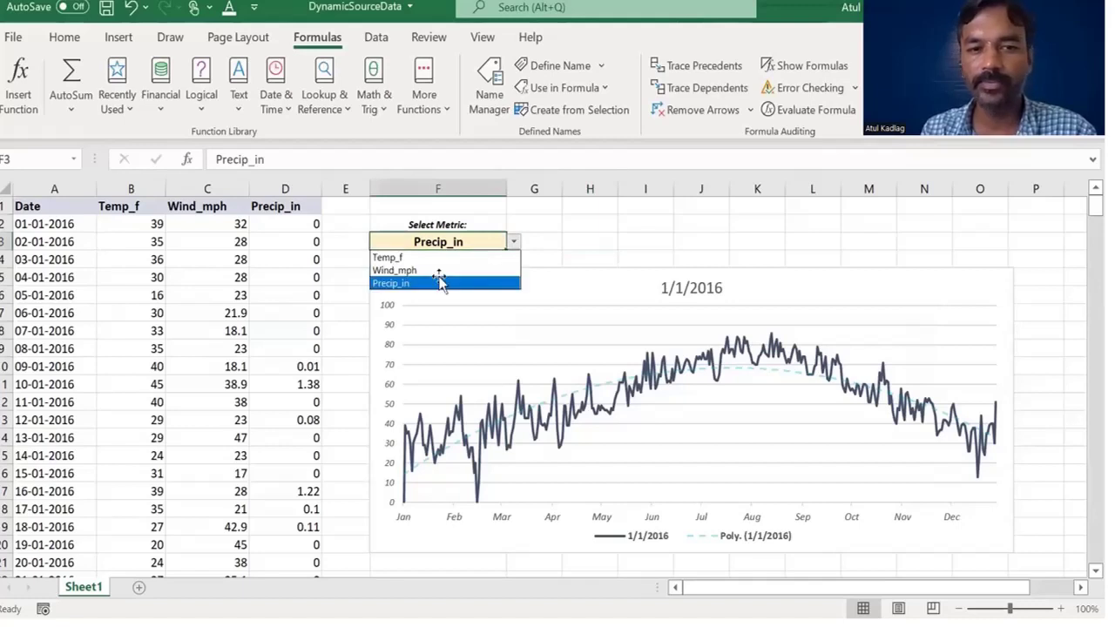
pyautogui.click(515, 243)
pyautogui.click(475, 257)
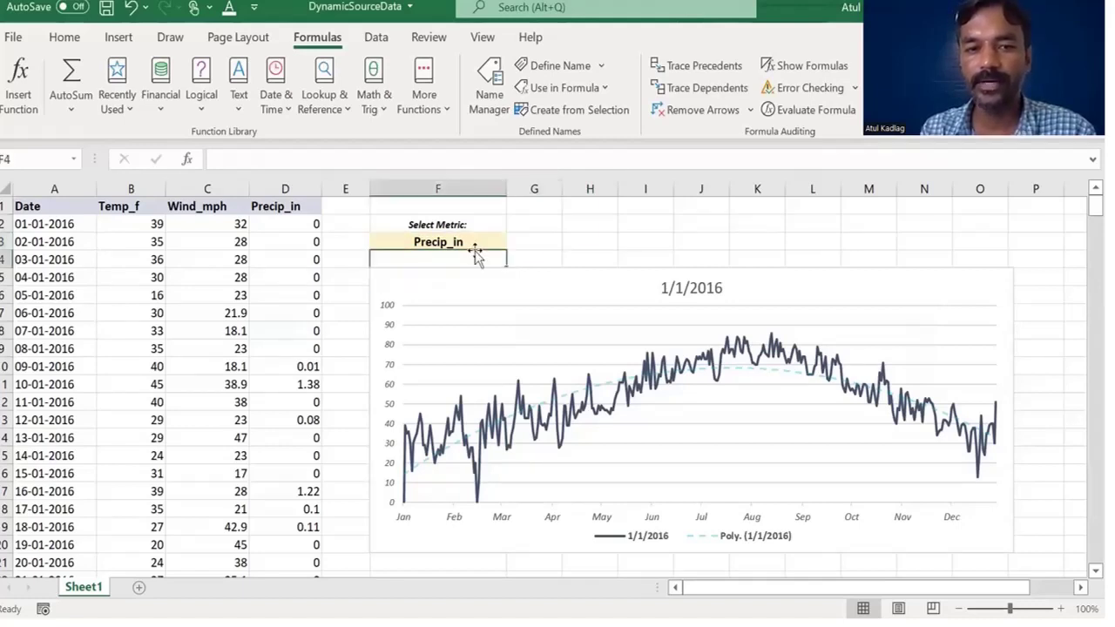
pyautogui.click(488, 243)
pyautogui.click(515, 244)
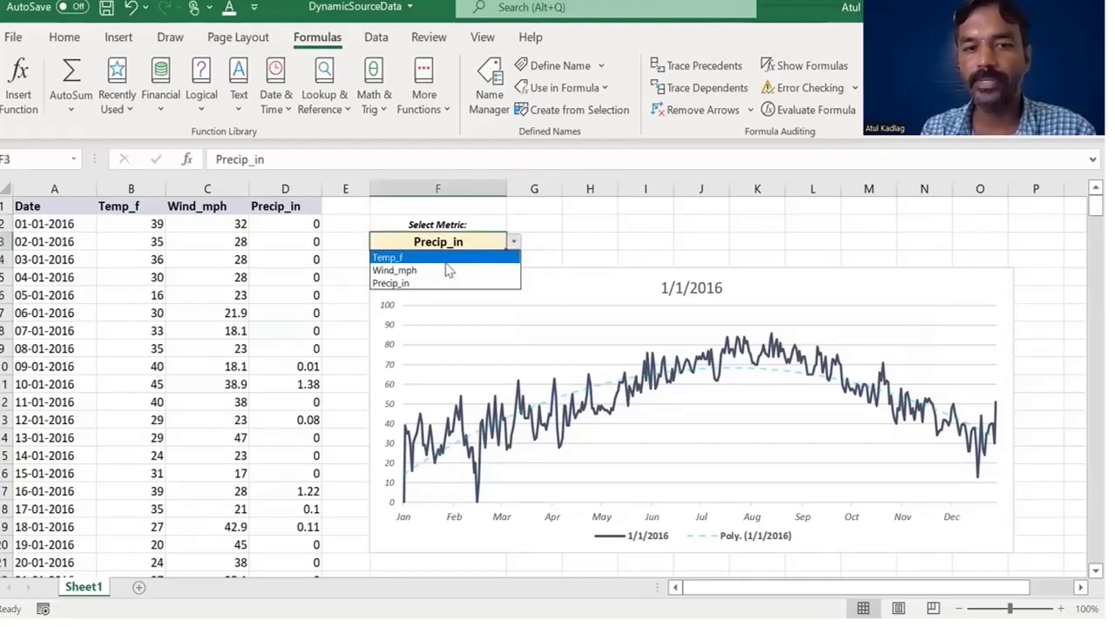
pyautogui.click(448, 261)
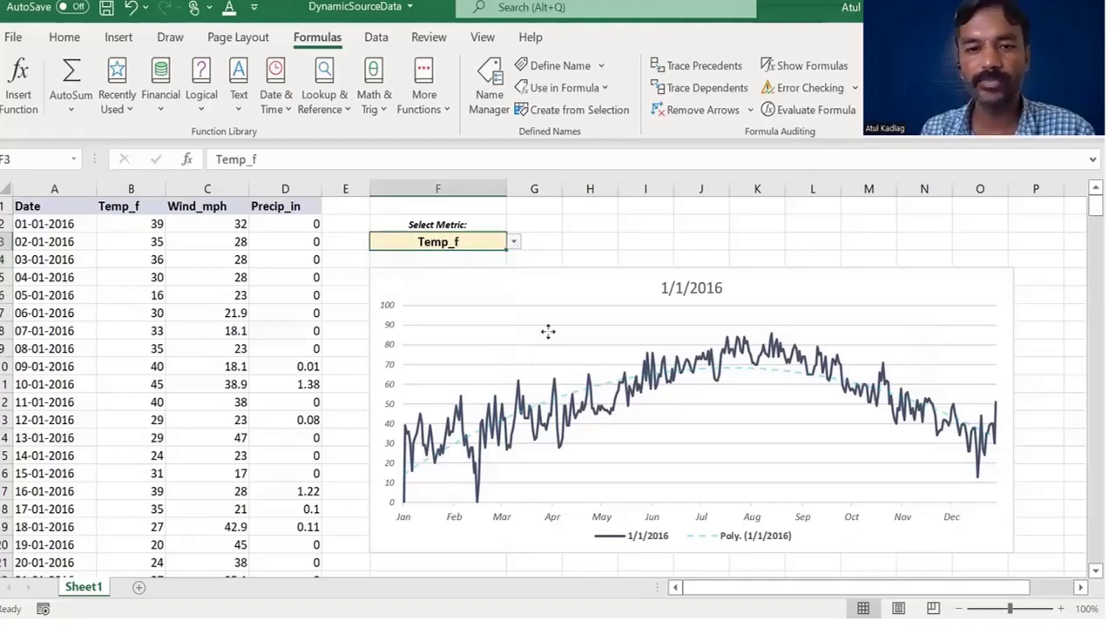
# Edit the chart's series so its name refers to Sheet1!$F$3 and its values to Sheet1!DynamicNameRange.
pyautogui.click(418, 289)
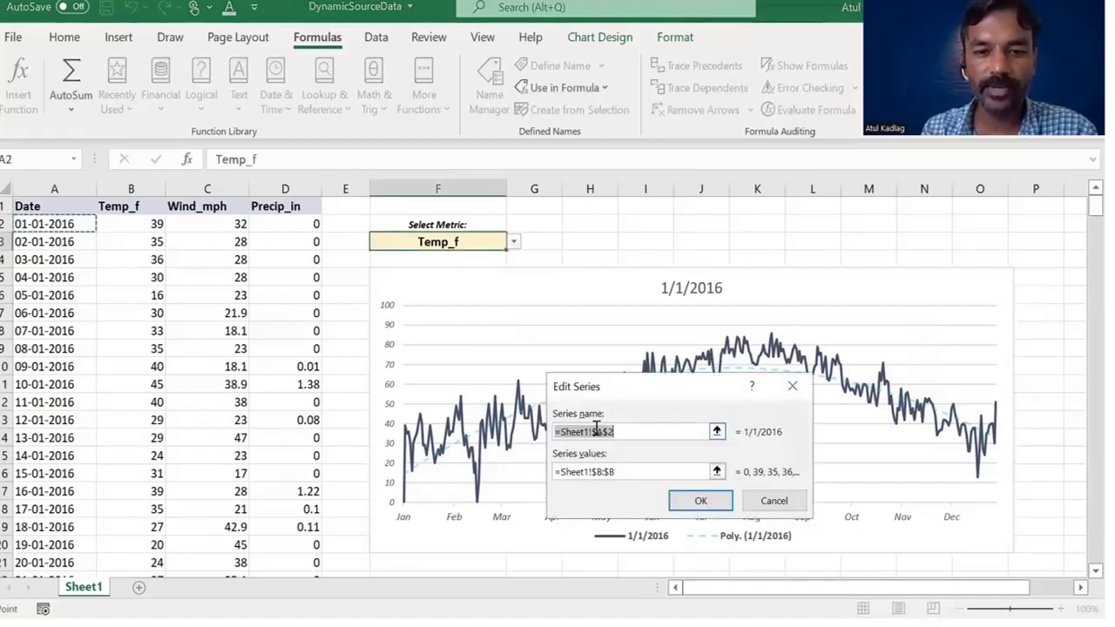
pyautogui.click(457, 241)
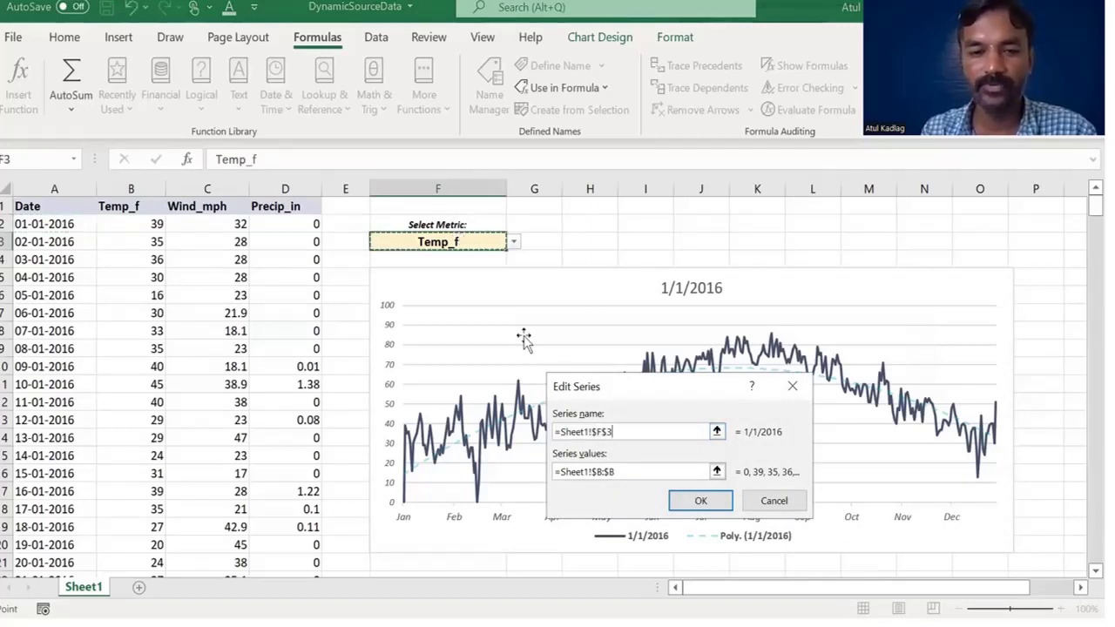
pyautogui.click(607, 471)
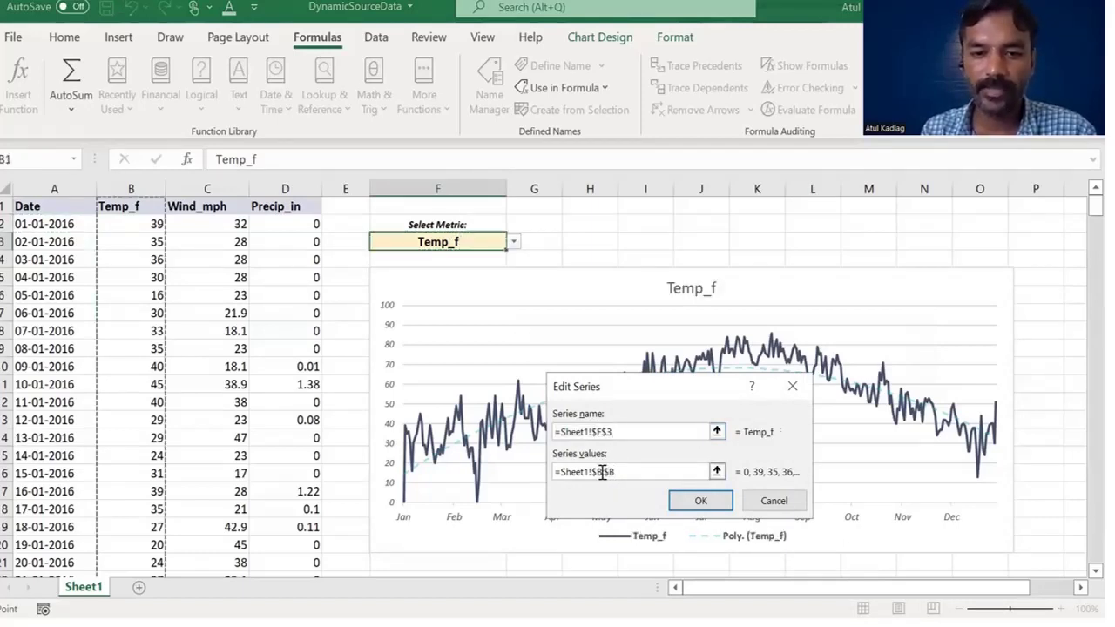
pyautogui.doubleClick(591, 472)
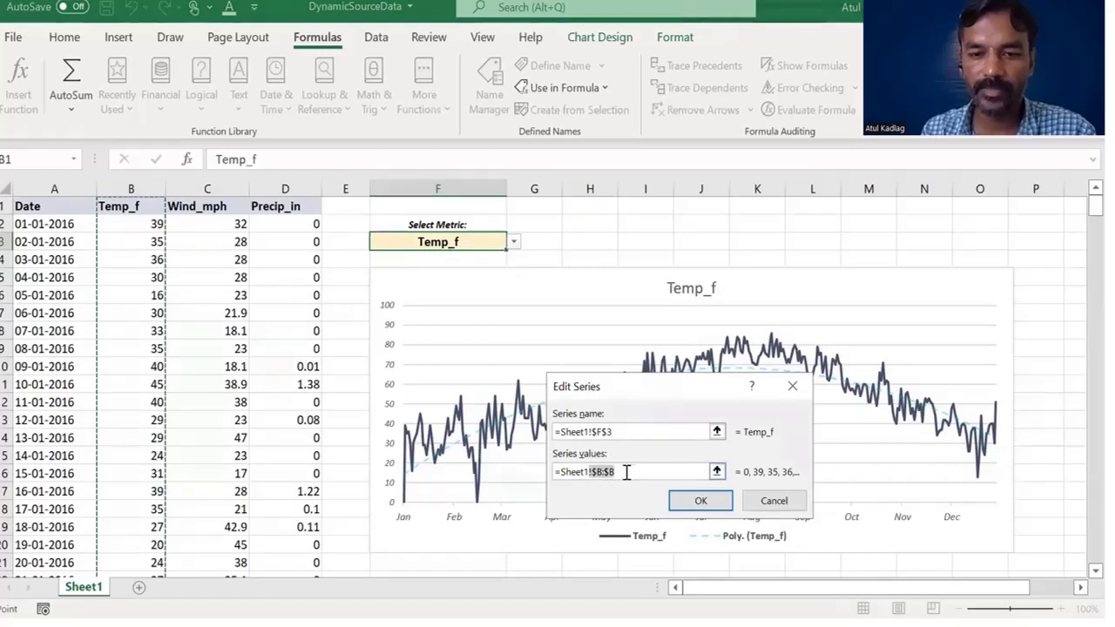
pyautogui.click(595, 473)
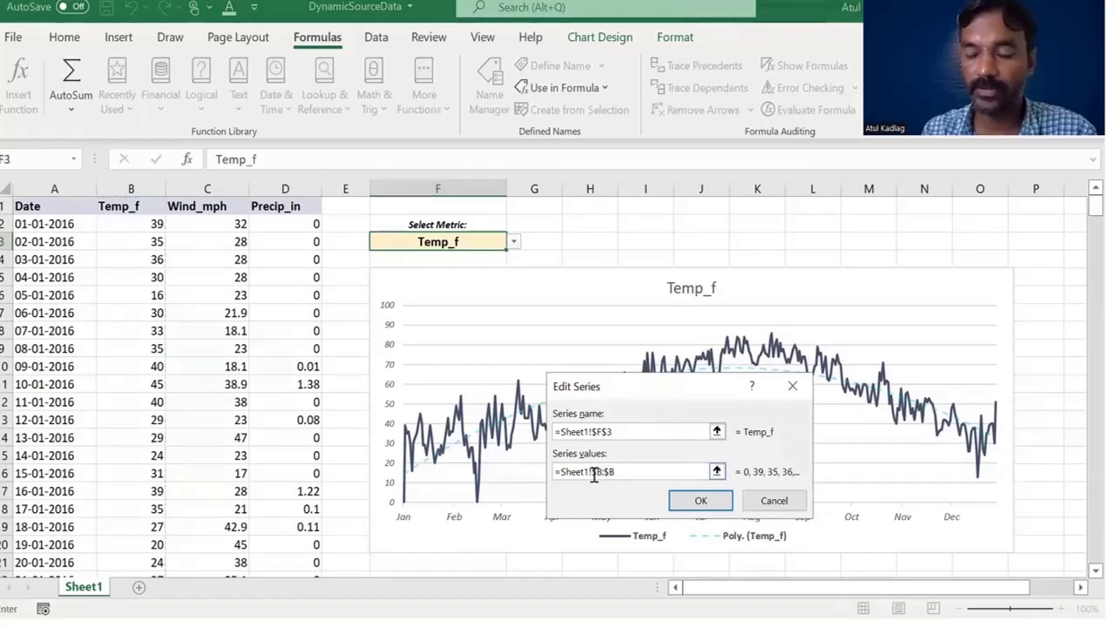
pyautogui.doubleClick(634, 473)
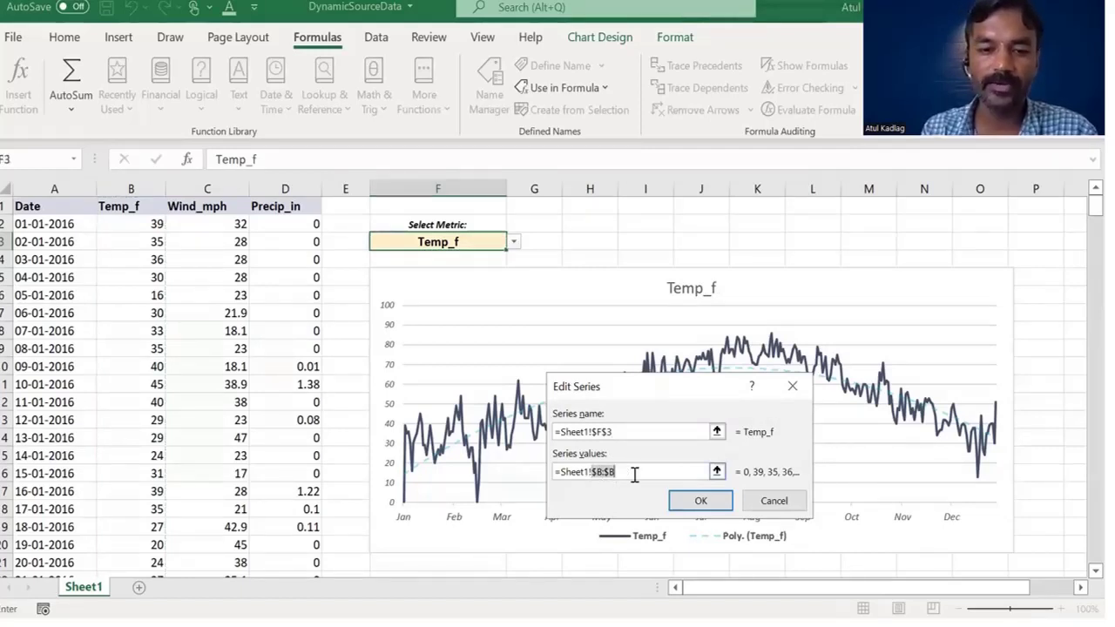
pyautogui.write('Dynami')
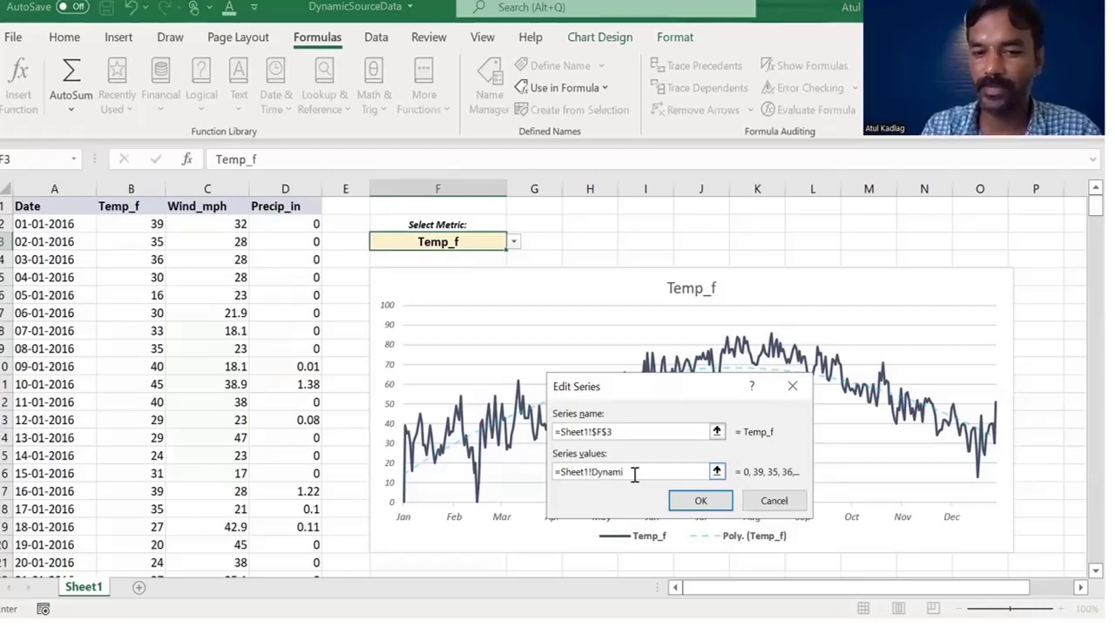
pyautogui.write('cNameRange')
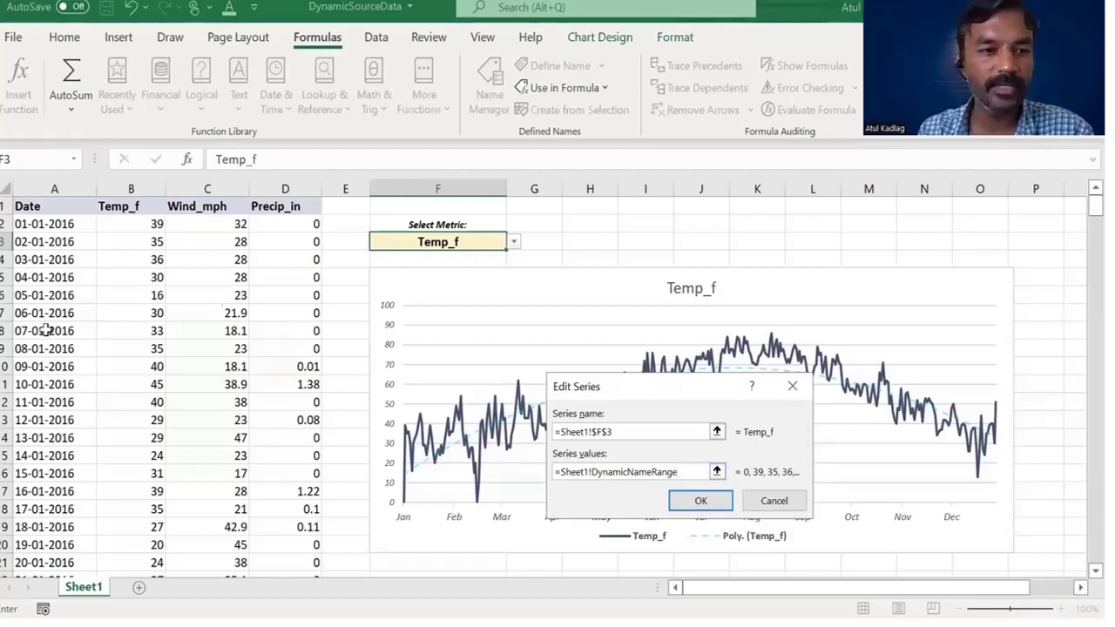
pyautogui.click(697, 499)
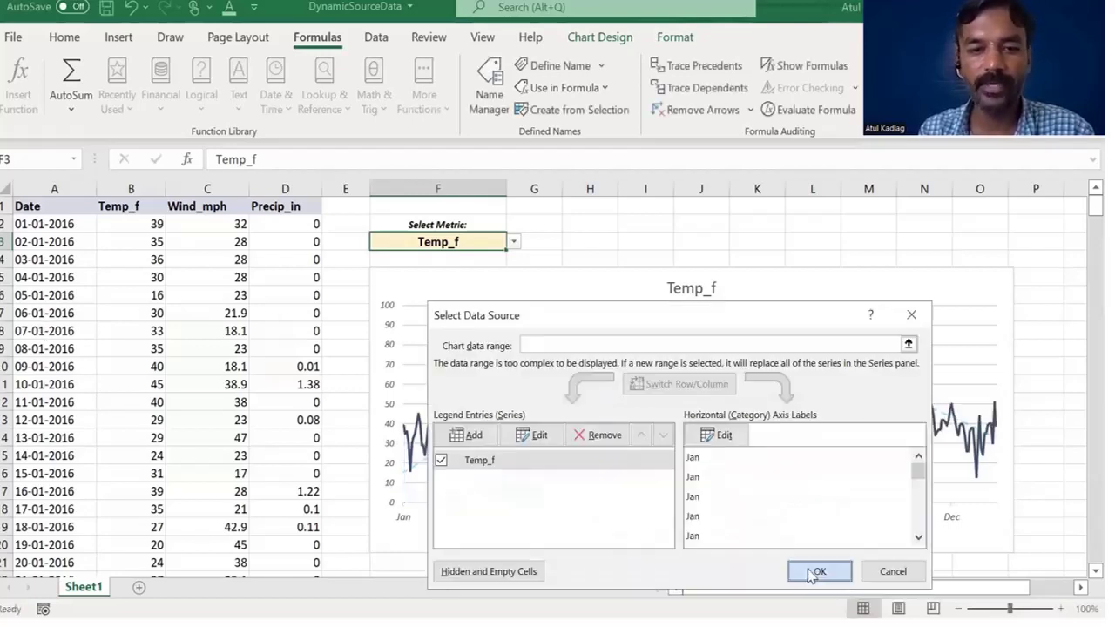
pyautogui.click(800, 570)
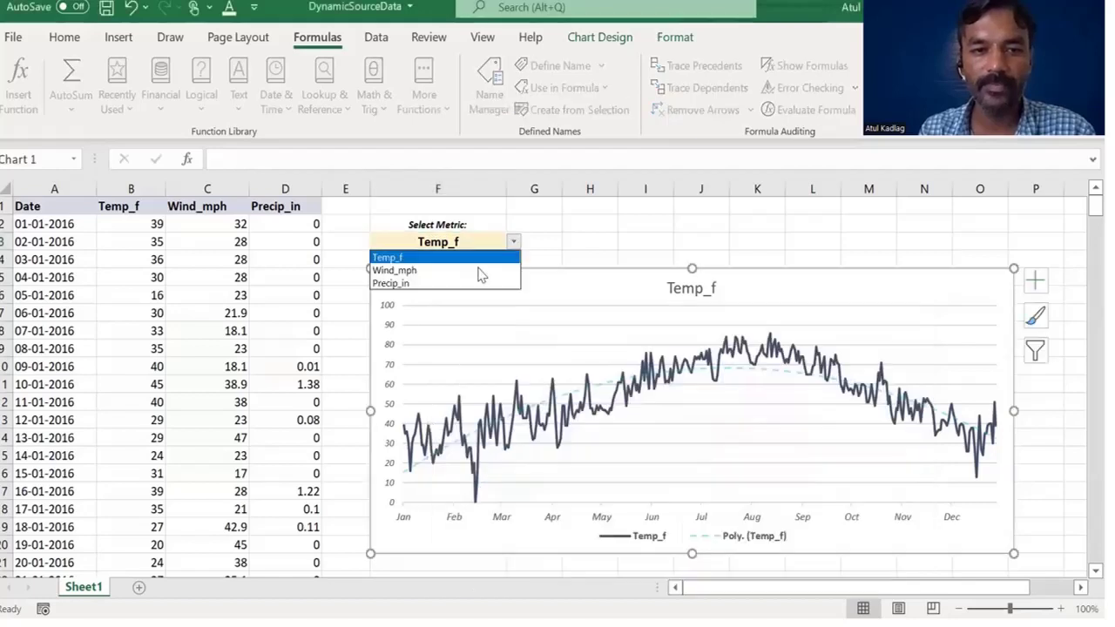
# Test the dynamic chart by switching the F3 metric to Wind_mph, Precip_in and back to Wind_mph.
pyautogui.click(514, 242)
pyautogui.click(475, 269)
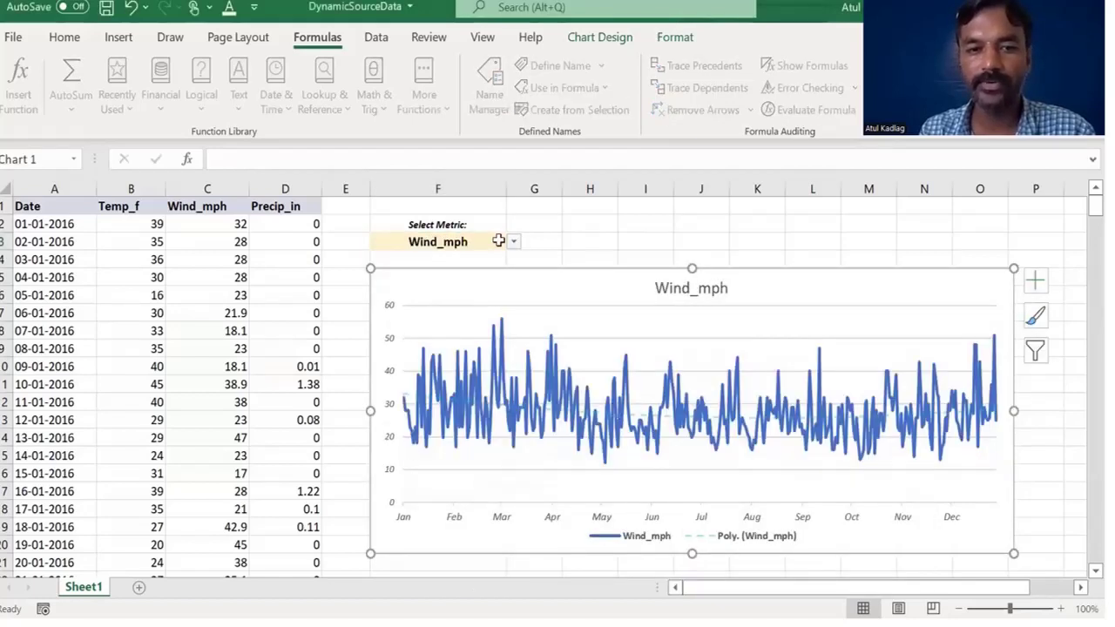
pyautogui.click(514, 242)
pyautogui.click(482, 283)
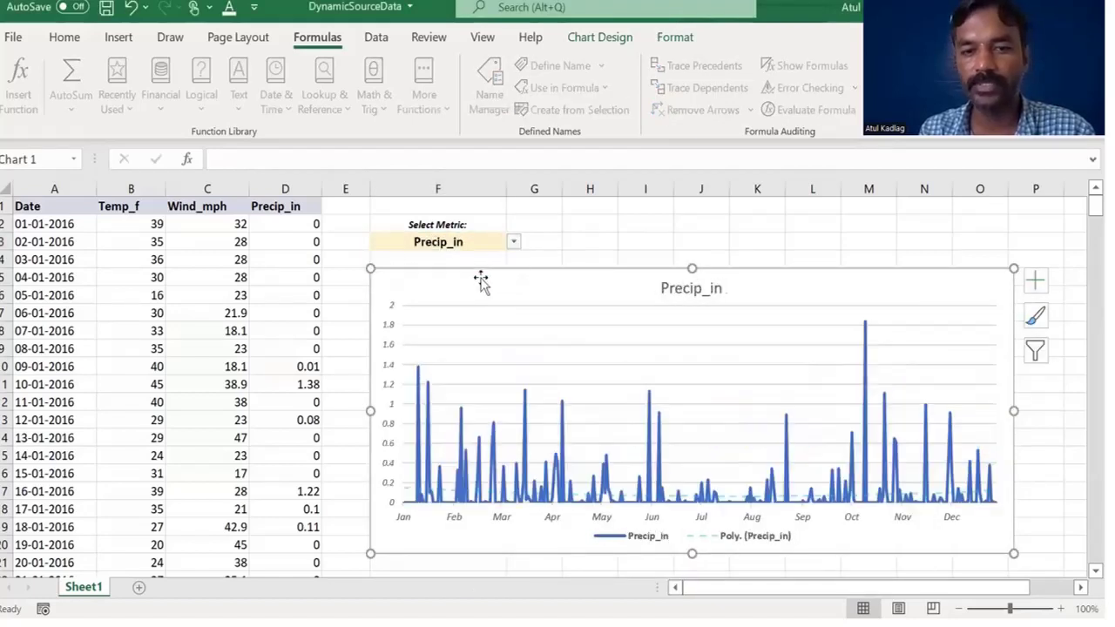
pyautogui.click(514, 243)
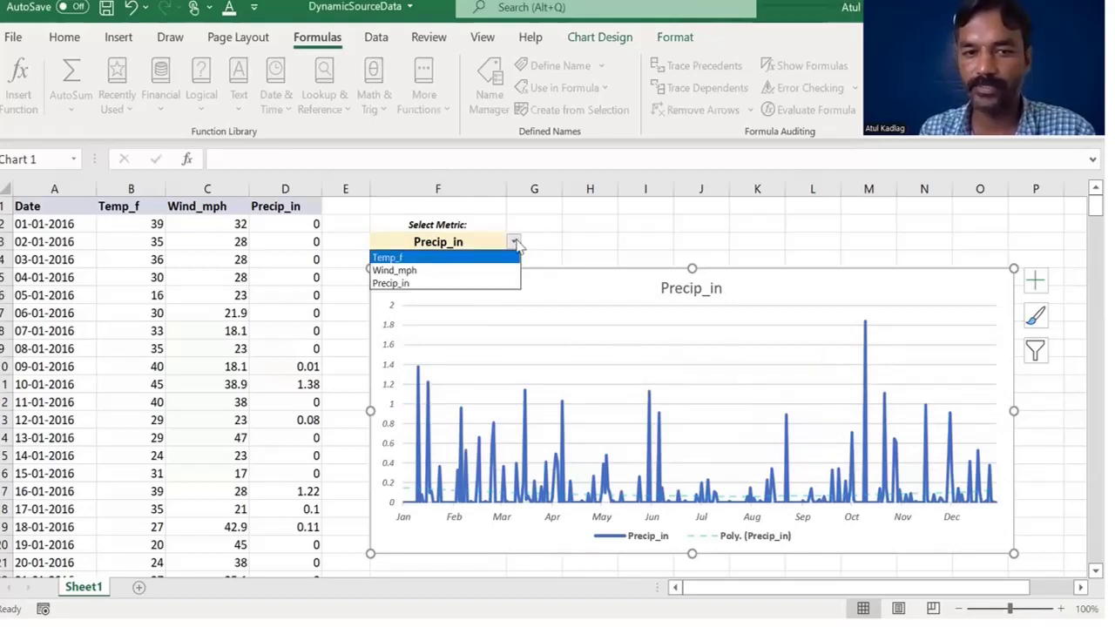
pyautogui.click(473, 258)
pyautogui.click(479, 271)
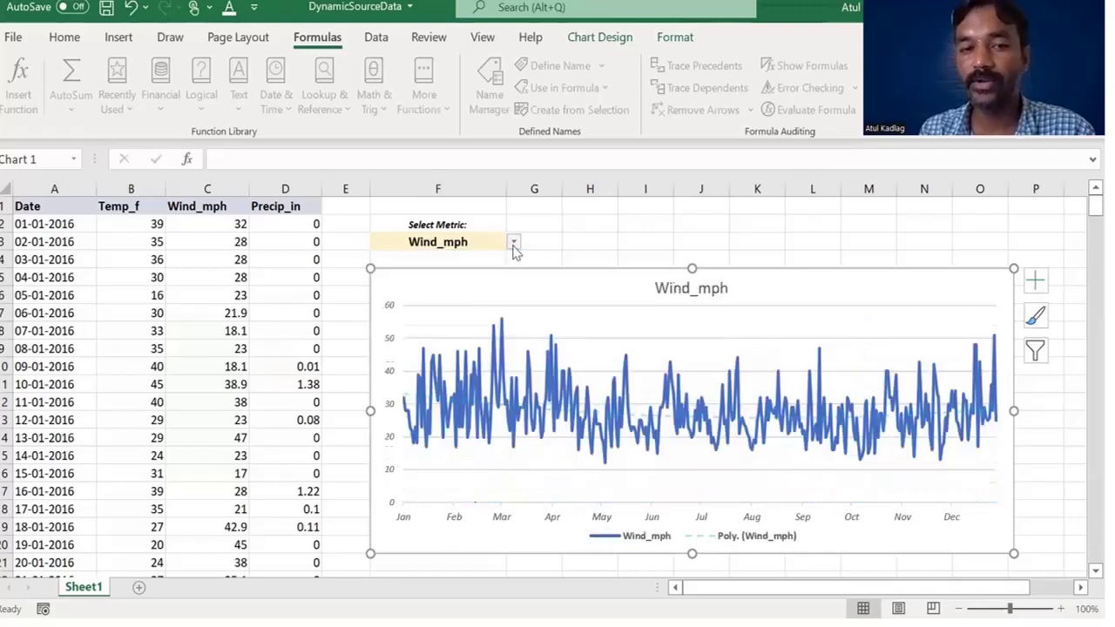
pyautogui.click(514, 243)
pyautogui.press('Return')
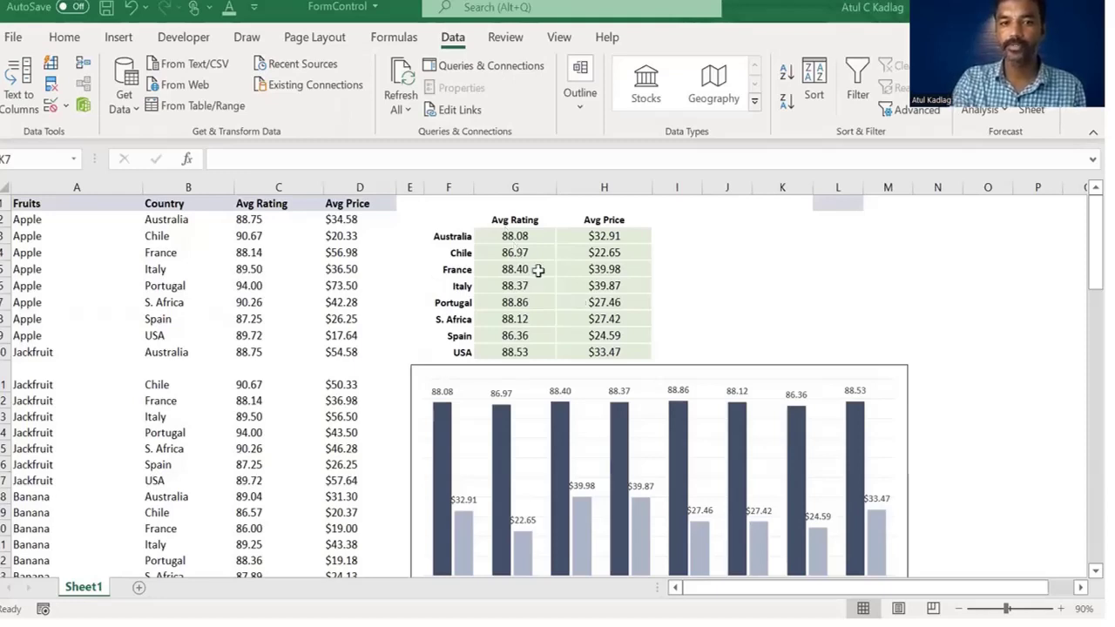
# In the FormControl workbook, examine the fruit data columns and the Avg Rating formulas in the country summary table.
pyautogui.click(590, 311)
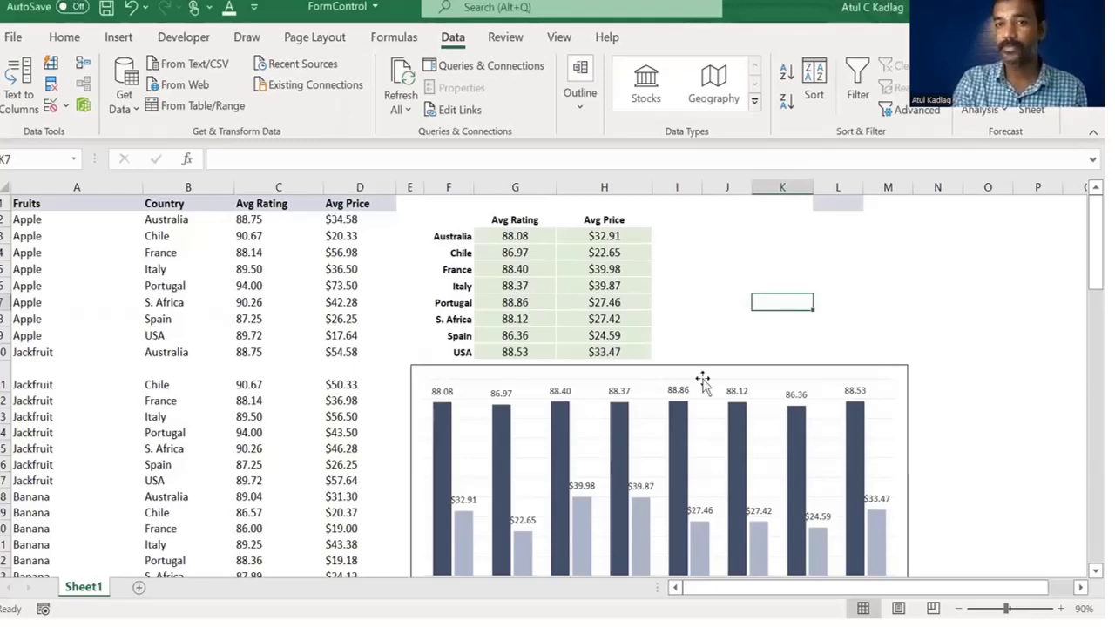
pyautogui.moveTo(822, 230); pyautogui.dragTo(950, 315)
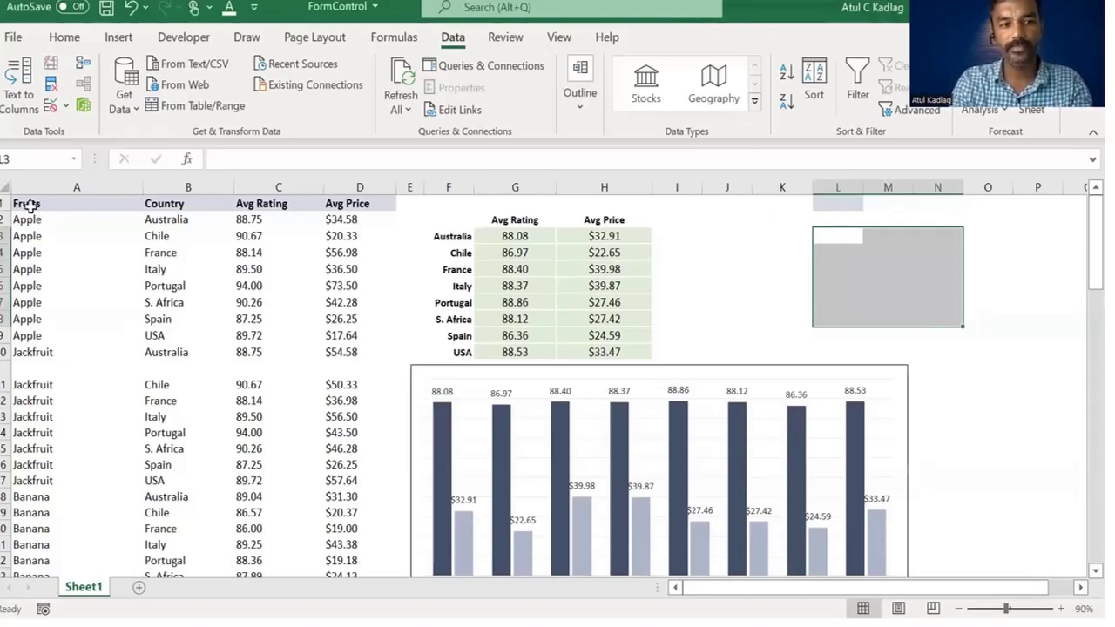
pyautogui.moveTo(33, 206); pyautogui.dragTo(345, 514)
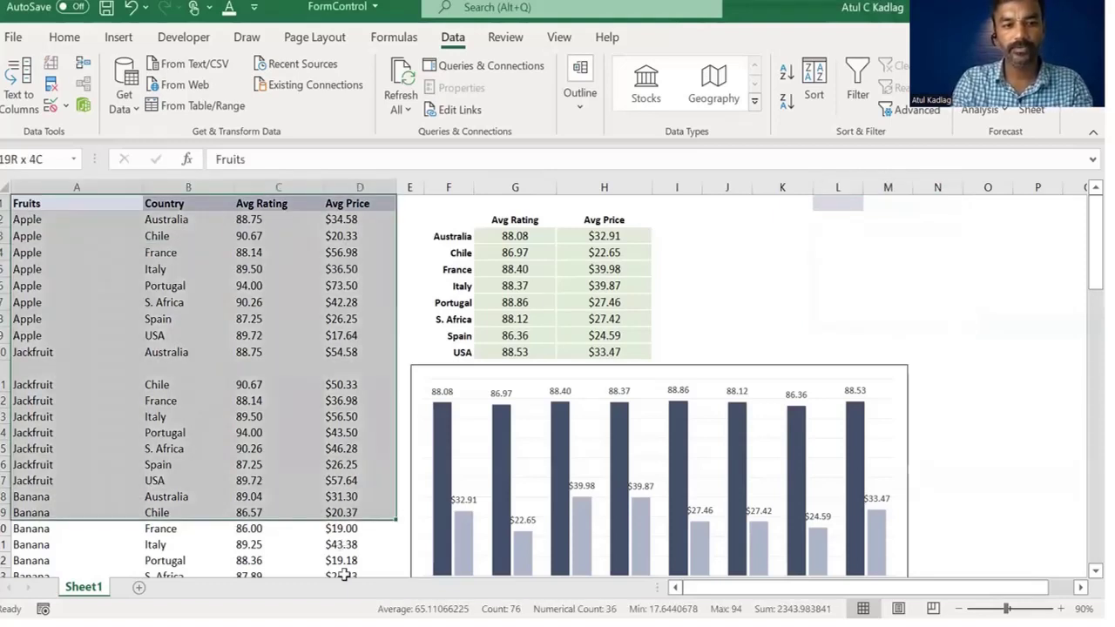
pyautogui.scroll(-5, 227, 360)
pyautogui.click(227, 362)
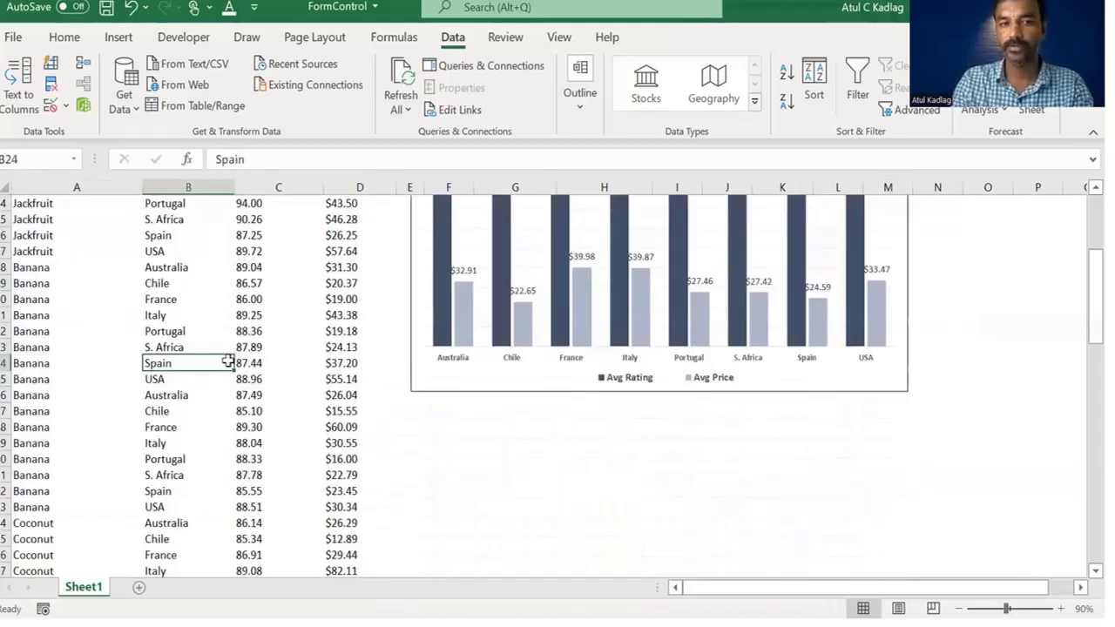
pyautogui.press('pageup')
pyautogui.press('Right')
pyautogui.press('Right')
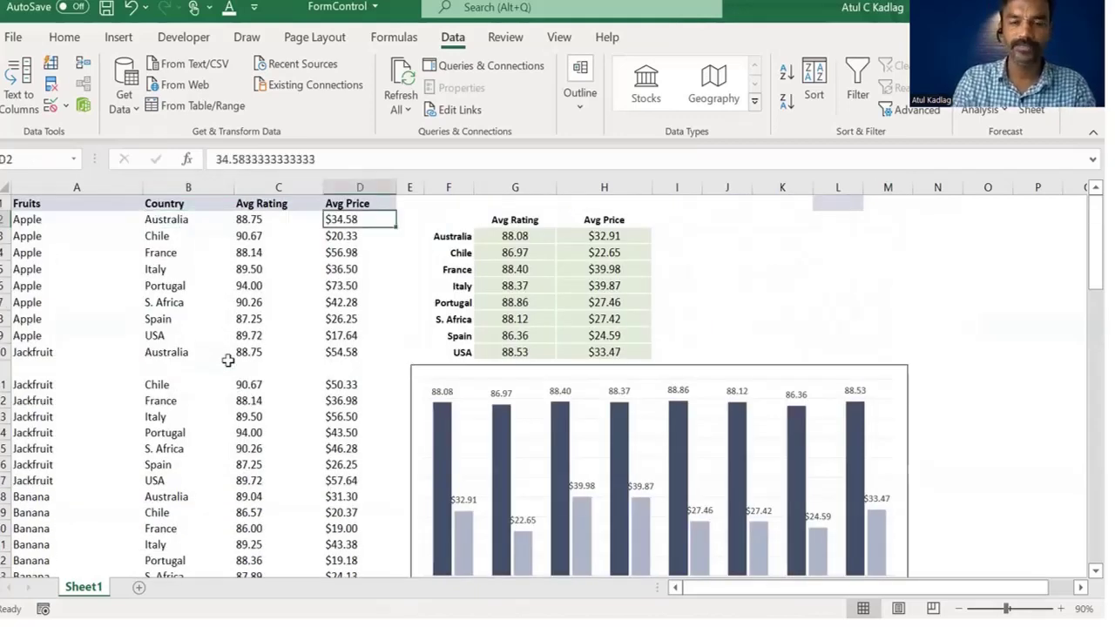
pyautogui.press('Left')
pyautogui.press('Left')
pyautogui.press('Left')
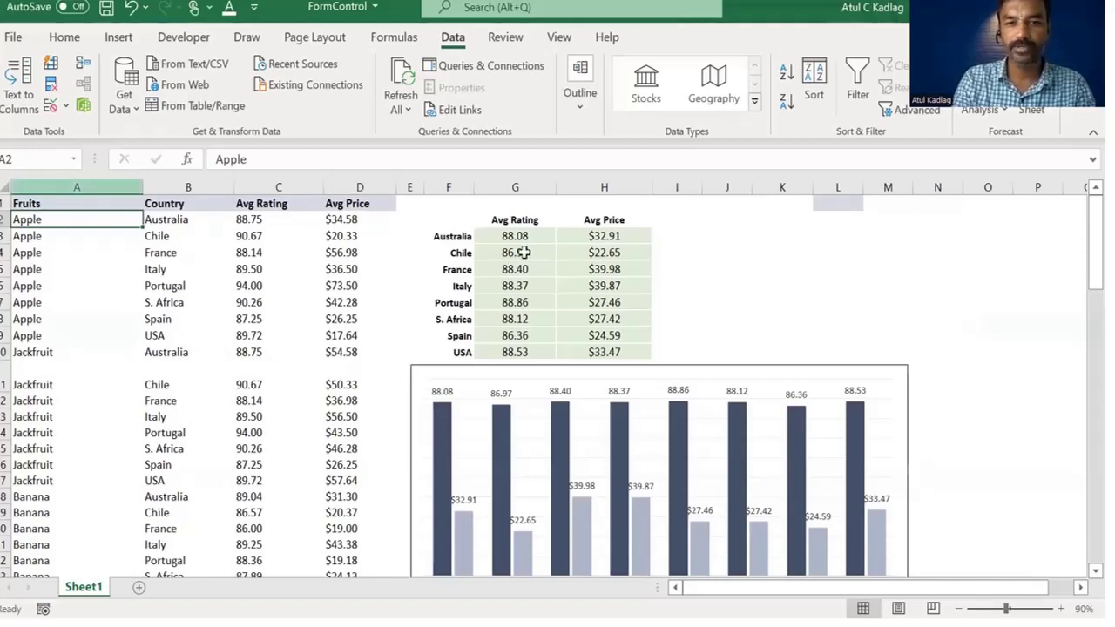
pyautogui.moveTo(514, 236); pyautogui.dragTo(536, 352)
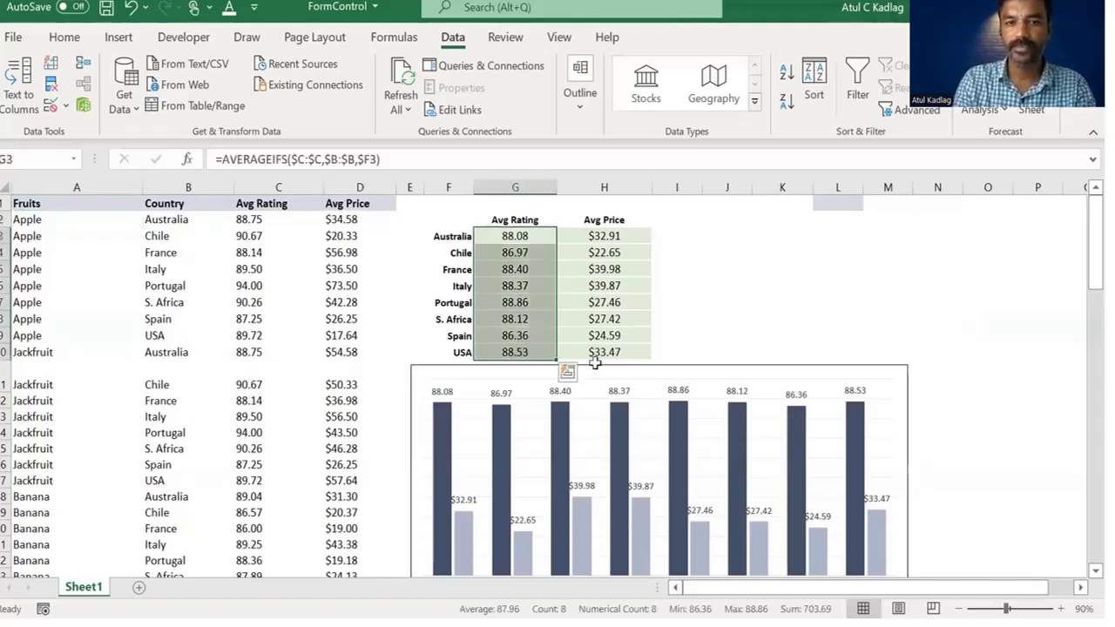
pyautogui.click(510, 238)
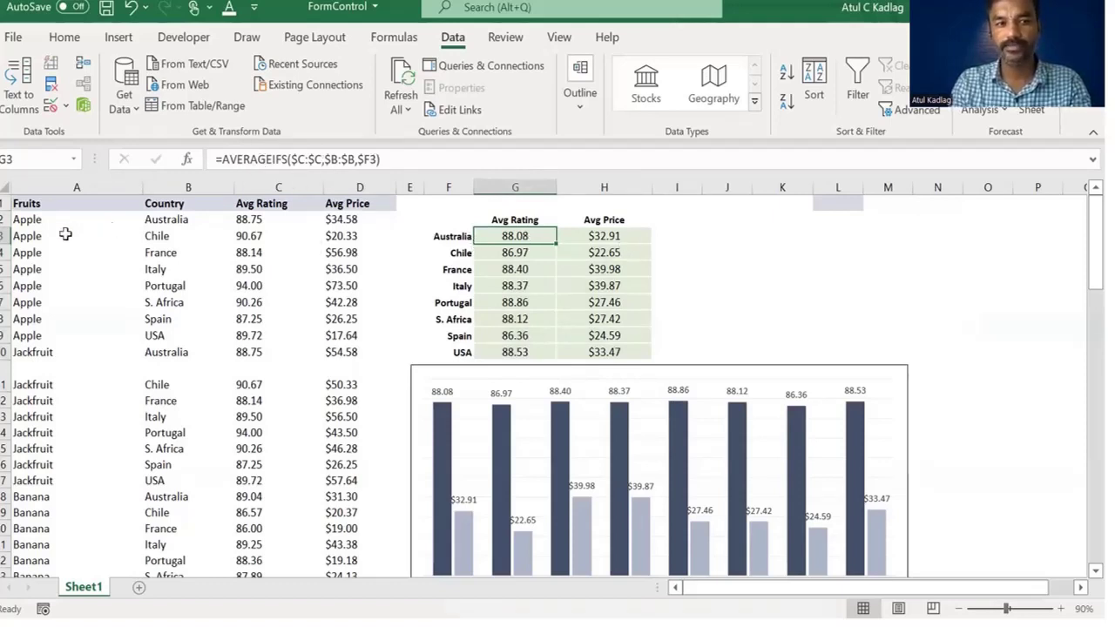
pyautogui.click(906, 334)
pyautogui.moveTo(1095, 253)
pyautogui.mouseDown()
pyautogui.moveTo(1080, 242)
pyautogui.moveTo(1075, 254)
pyautogui.mouseUp()
pyautogui.click(986, 334)
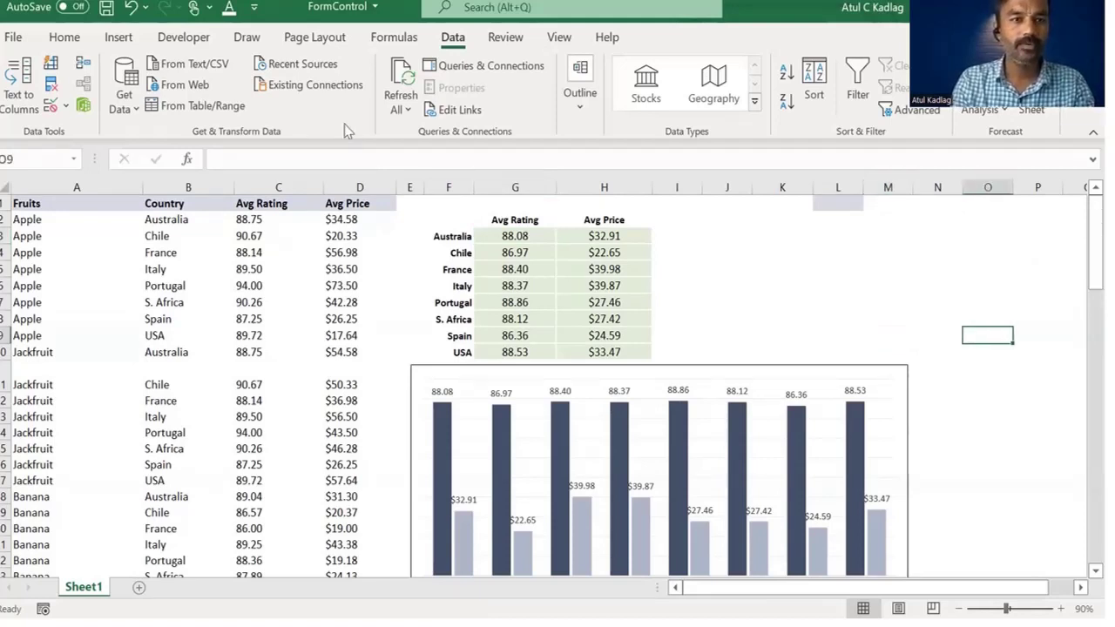
# Enable the Developer main tab in the ribbon customization options.
pyautogui.click(194, 39)
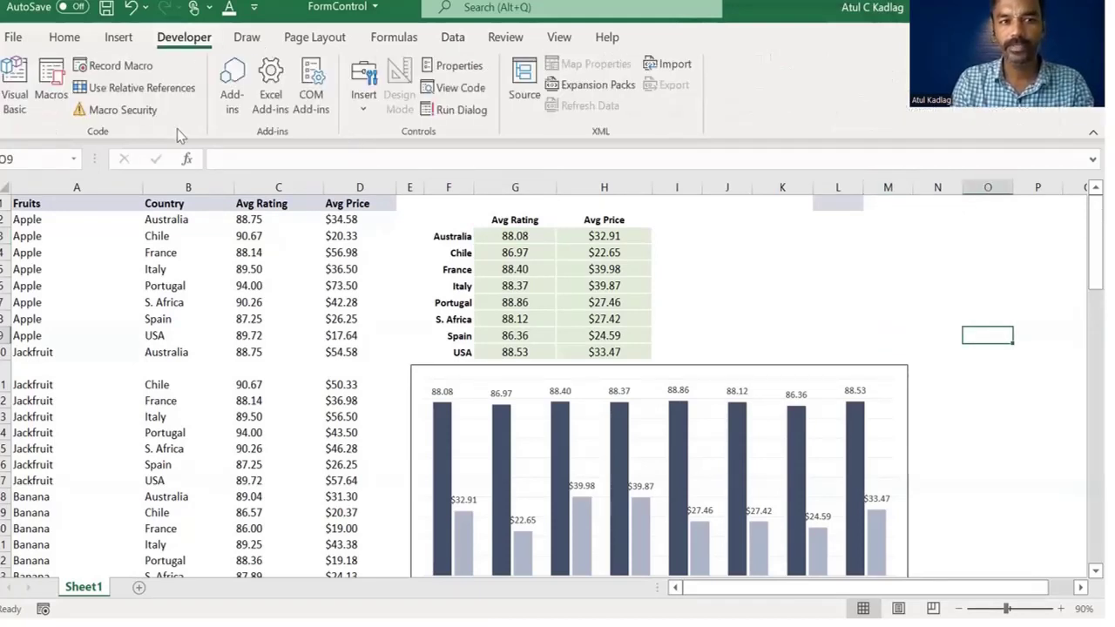
pyautogui.rightClick(178, 129)
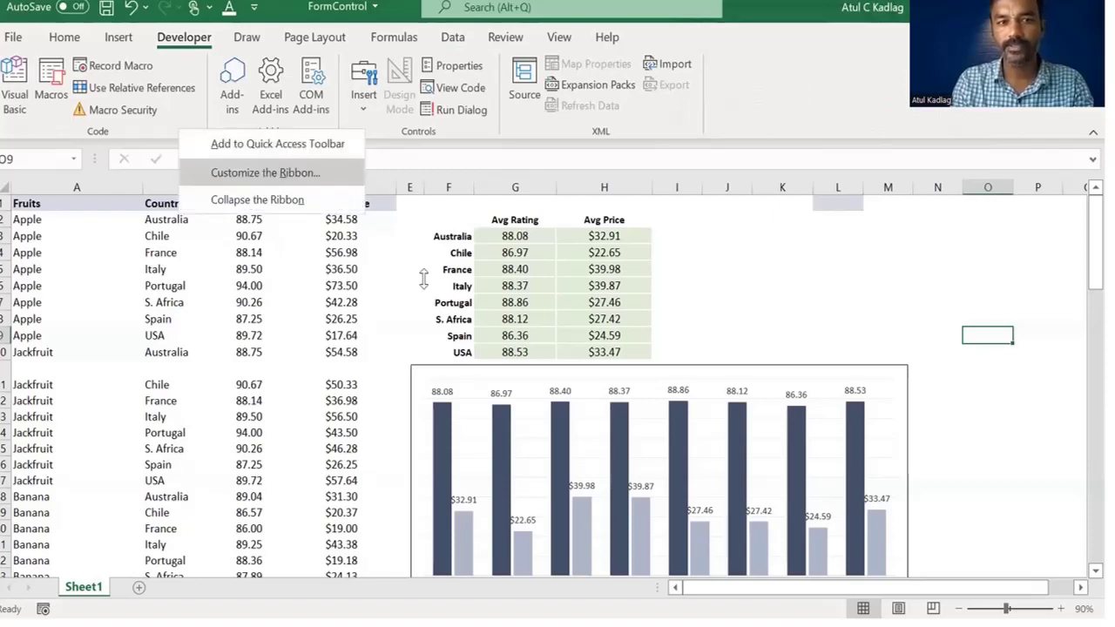
pyautogui.press('Return')
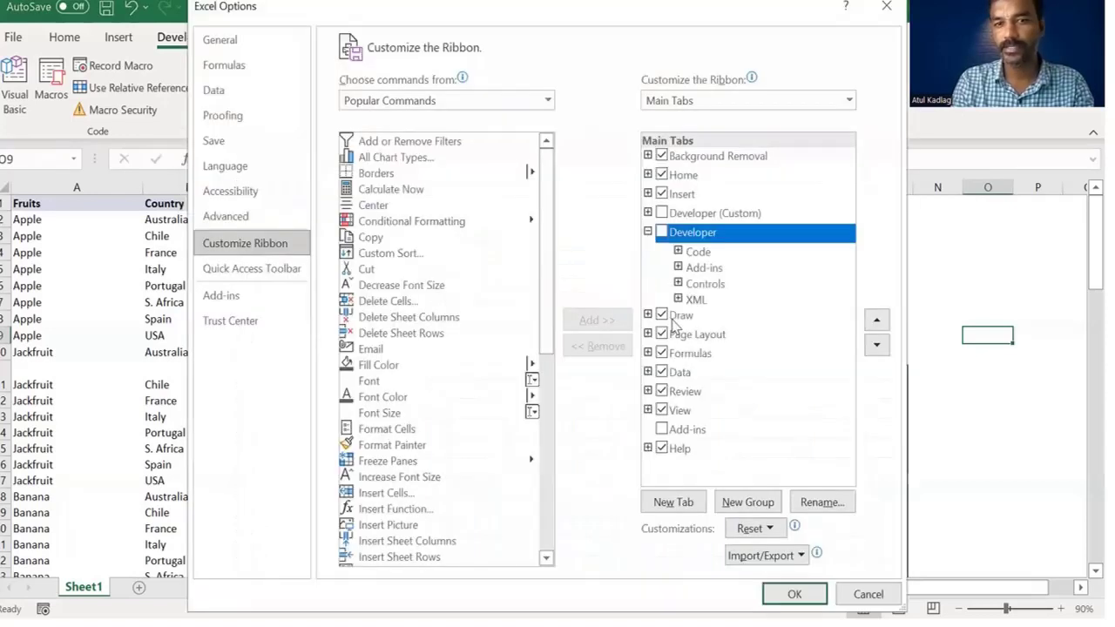
pyautogui.click(661, 232)
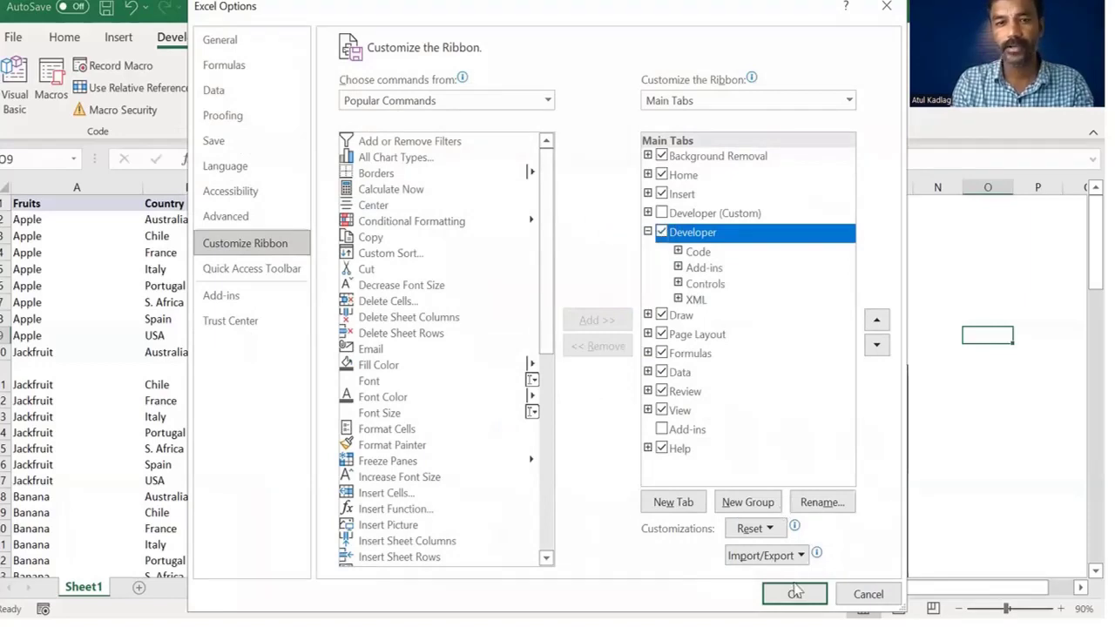
pyautogui.press('Return')
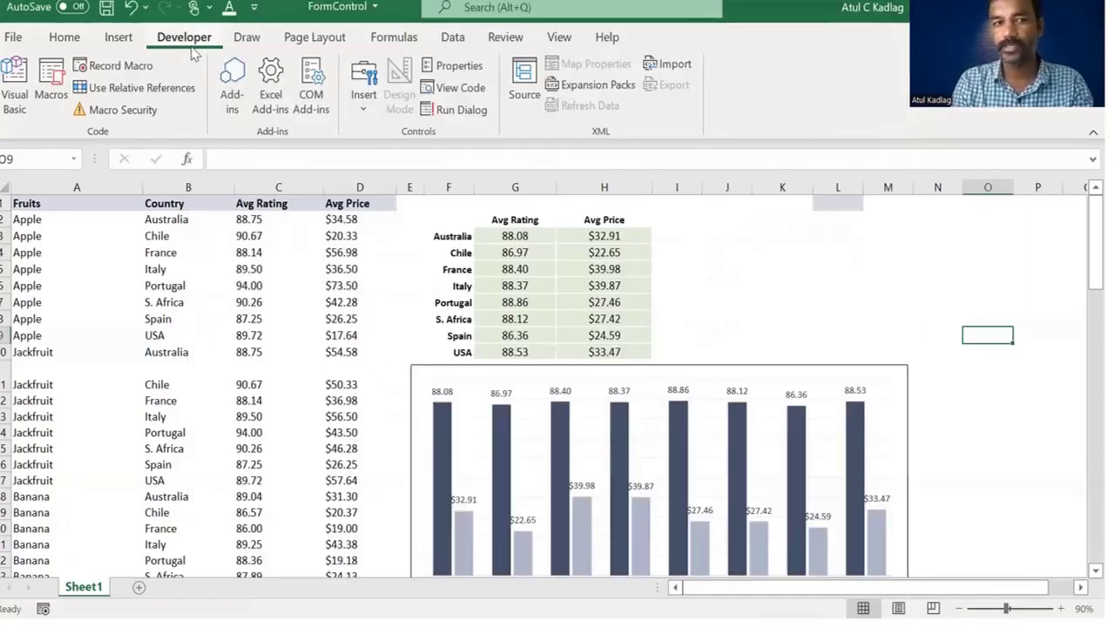
# Insert a list box form control in the empty area beside the fruit chart, spanning about columns N to P.
pyautogui.click(359, 115)
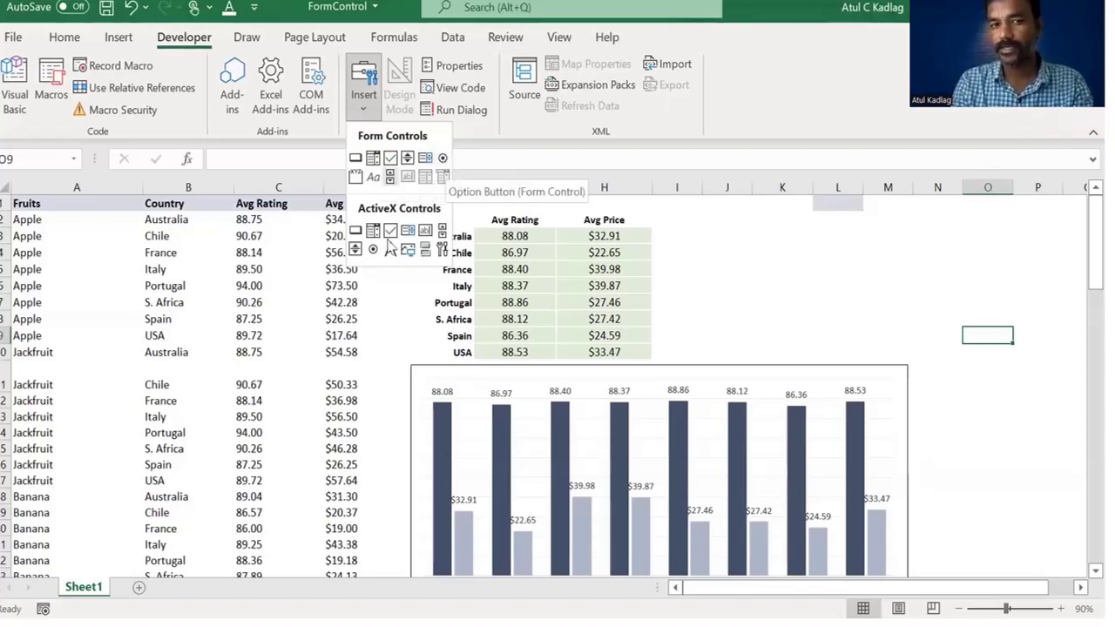
pyautogui.click(427, 162)
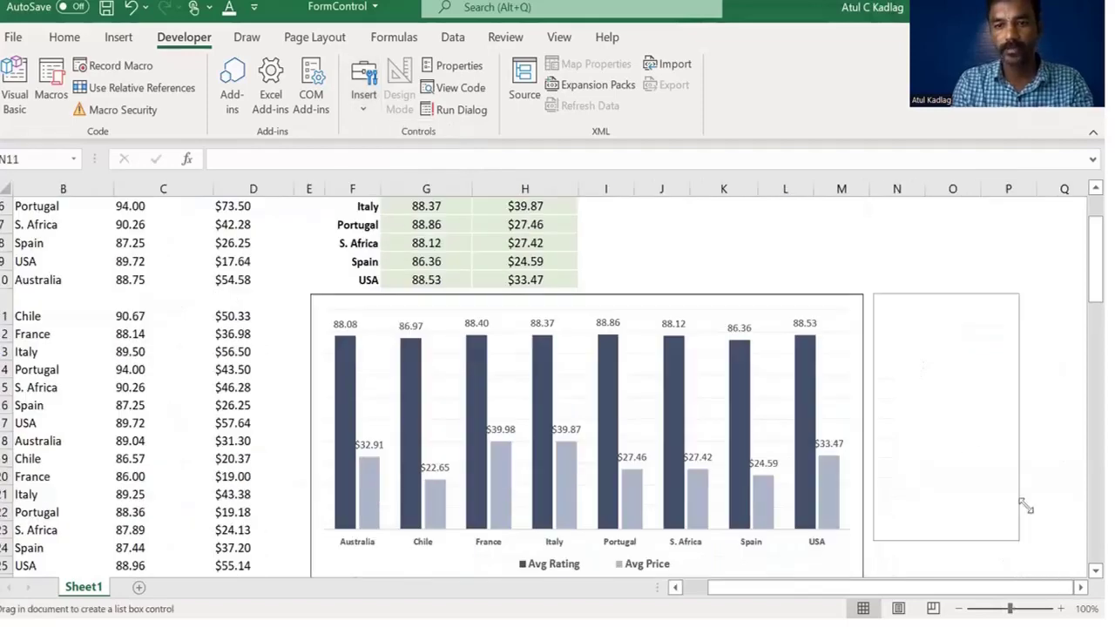
pyautogui.moveTo(1025, 507); pyautogui.dragTo(1027, 501)
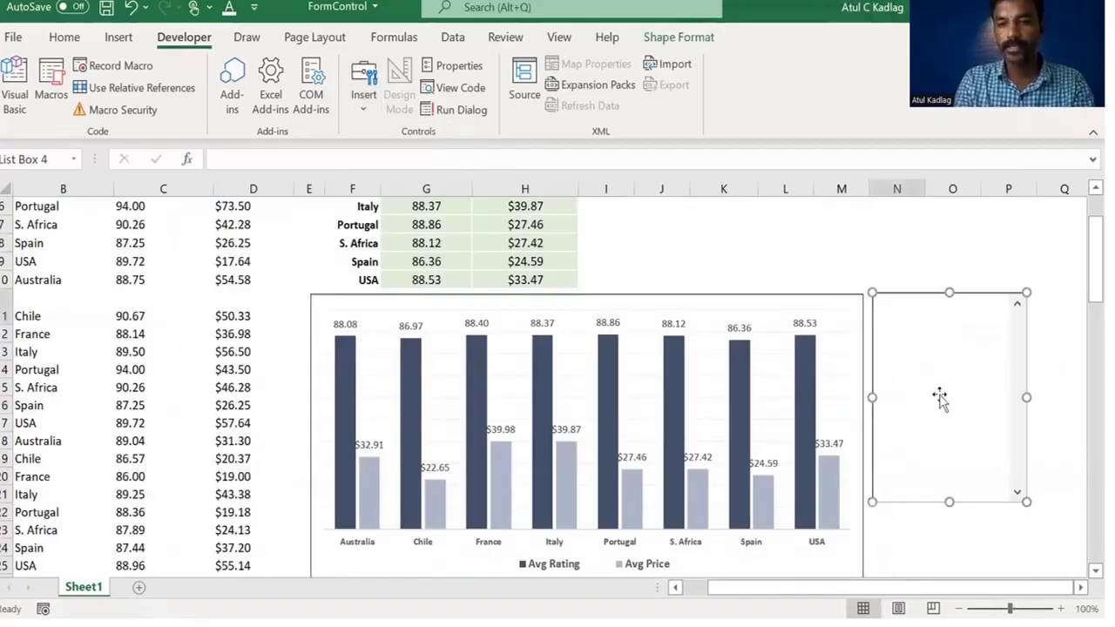
pyautogui.moveTo(1094, 318); pyautogui.dragTo(1084, 260)
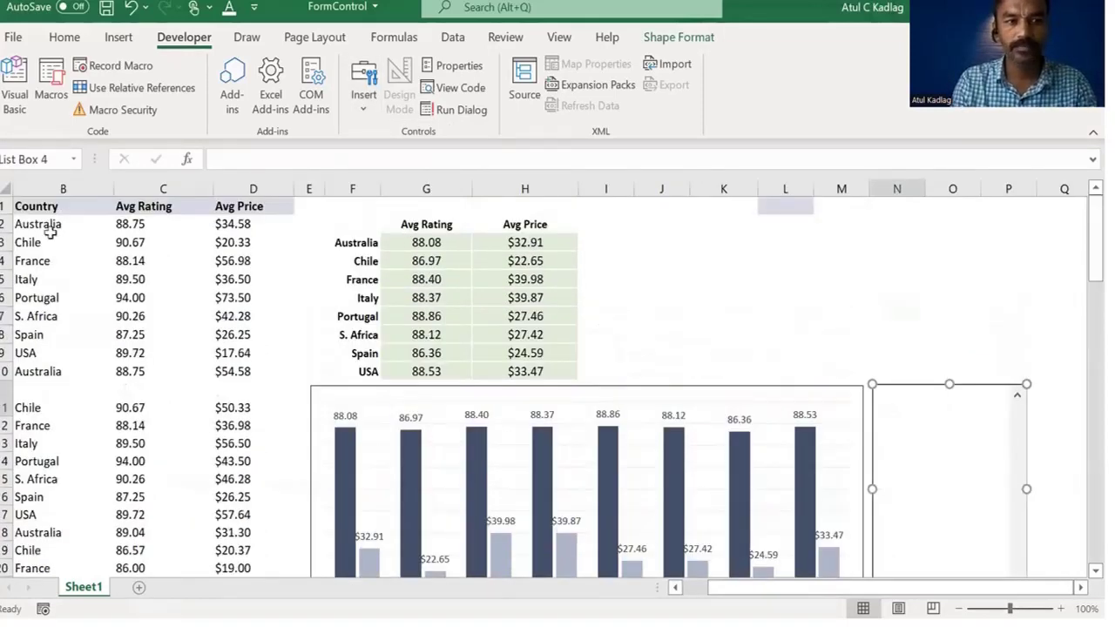
pyautogui.press('Escape')
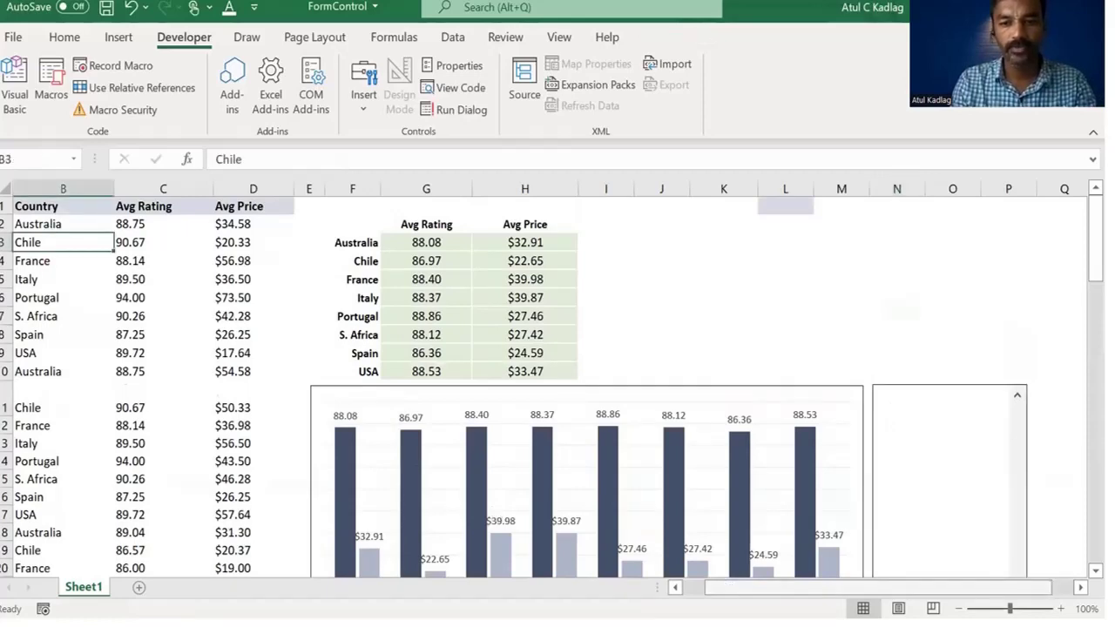
# Use Advanced Filter on the fruit names in $A$1:$A$89 to copy unique records only to column L.
pyautogui.scroll(-1, 418, 405)
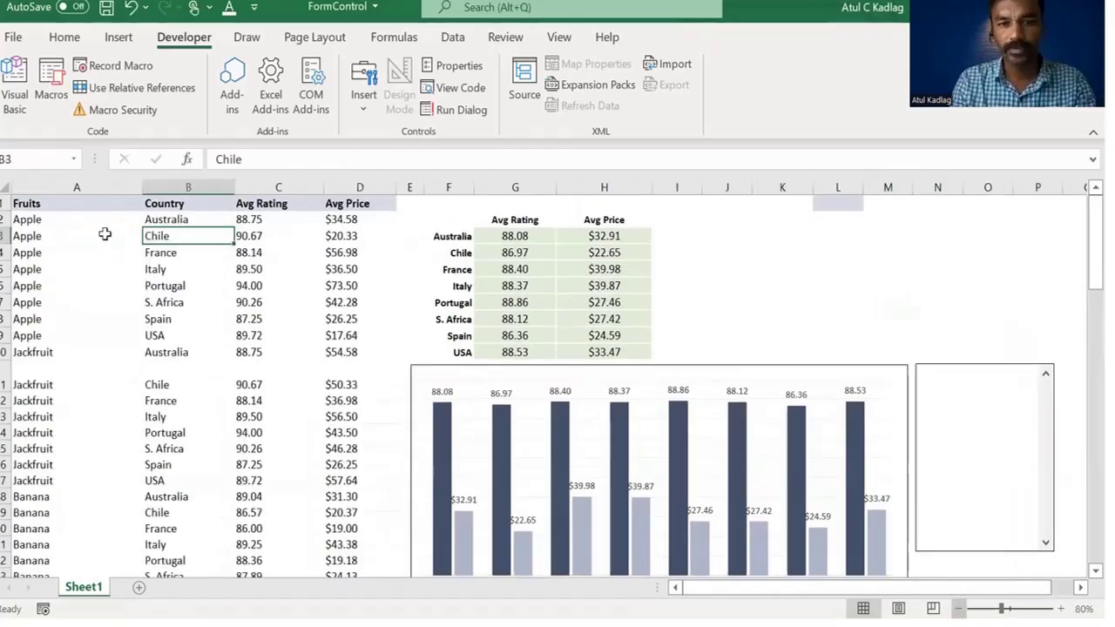
pyautogui.scroll(-1, 856, 399)
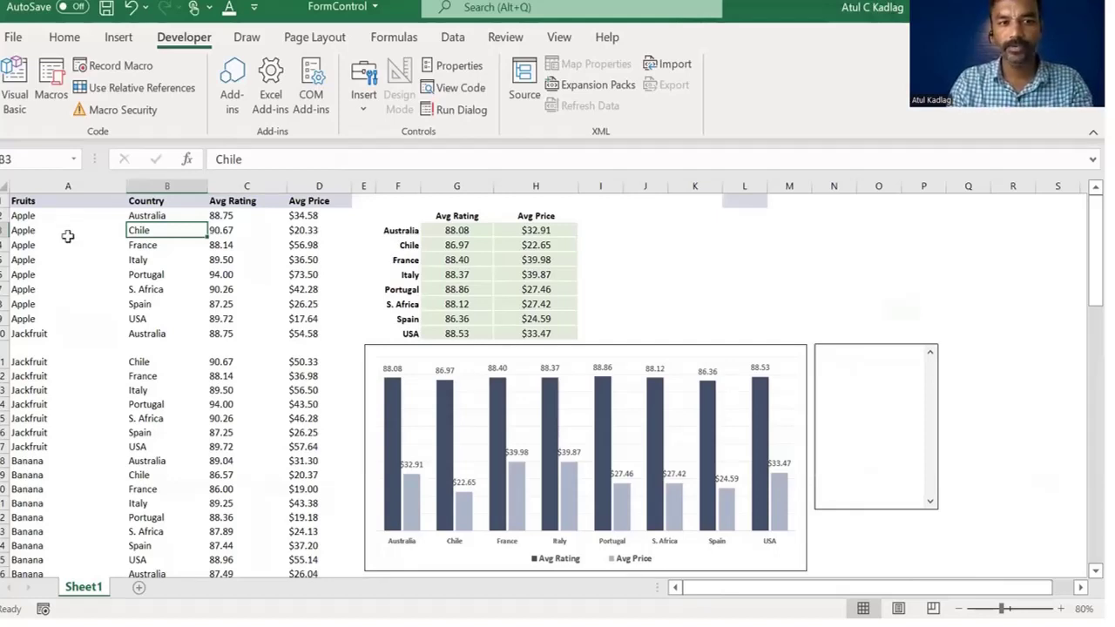
pyautogui.click(51, 215)
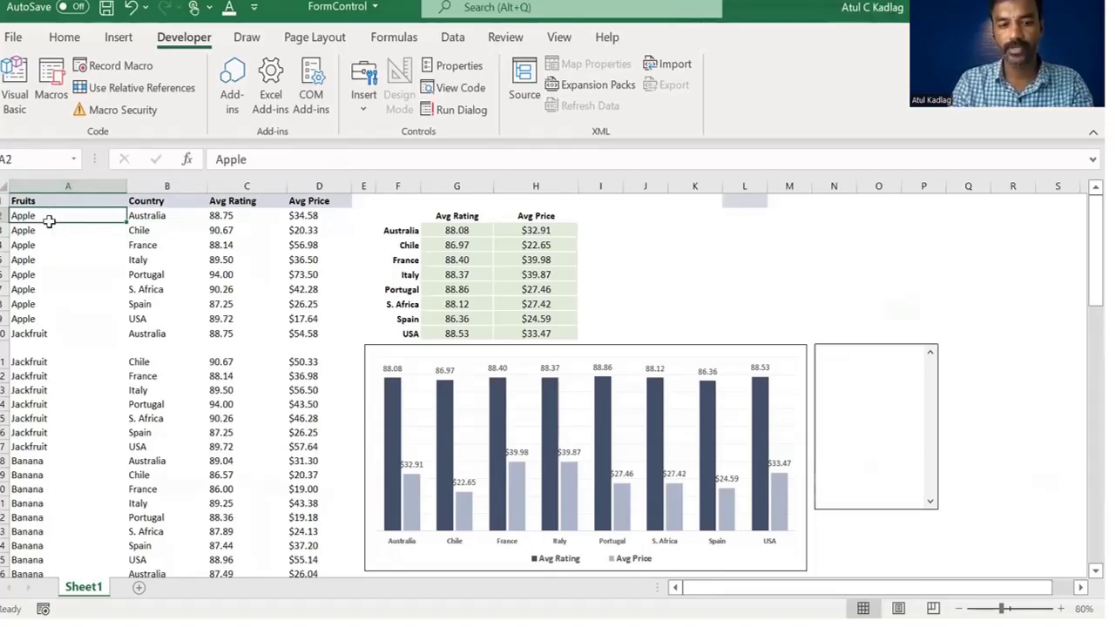
pyautogui.hotkey('ctrl', 'shift', 'Down')
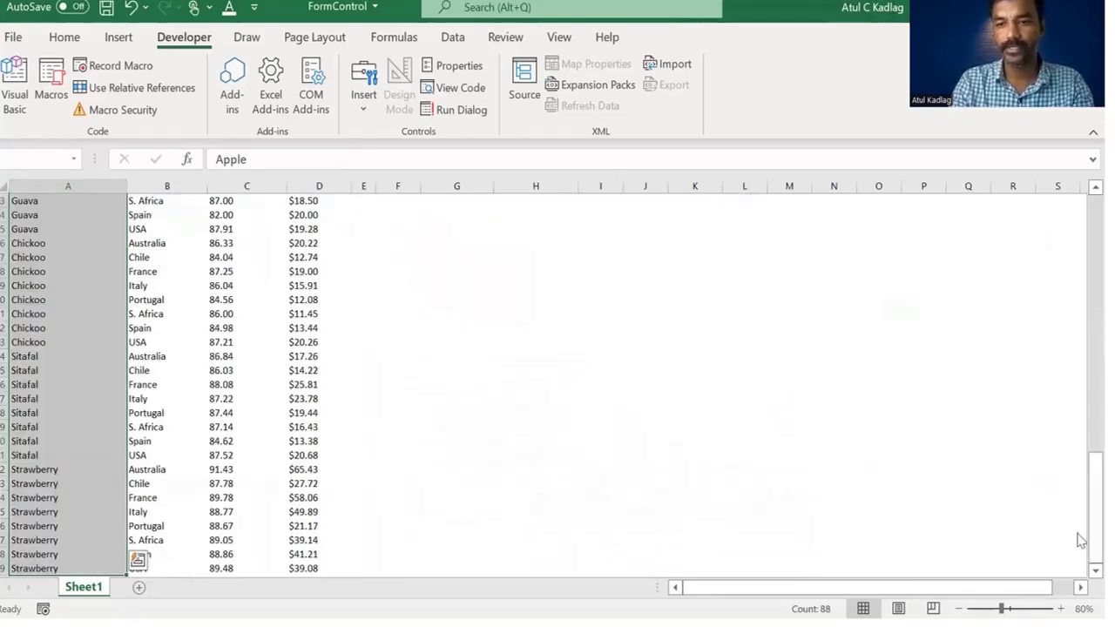
pyautogui.hotkey('ctrl', 'c')
pyautogui.scroll(2, 1083, 256)
pyautogui.scroll(15, 885, 174)
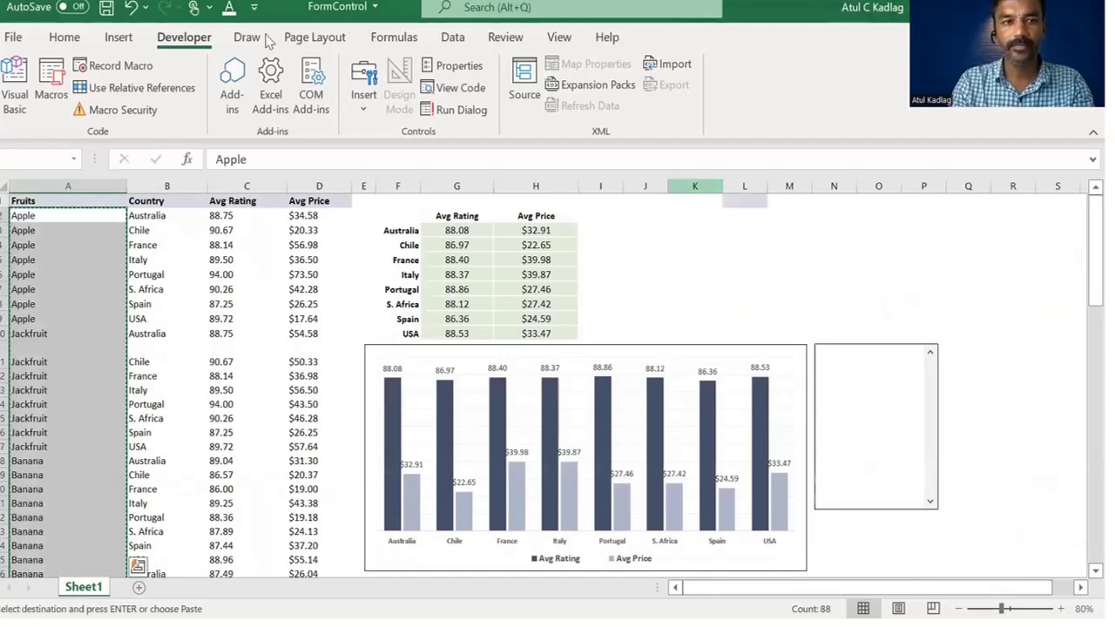
pyautogui.click(452, 37)
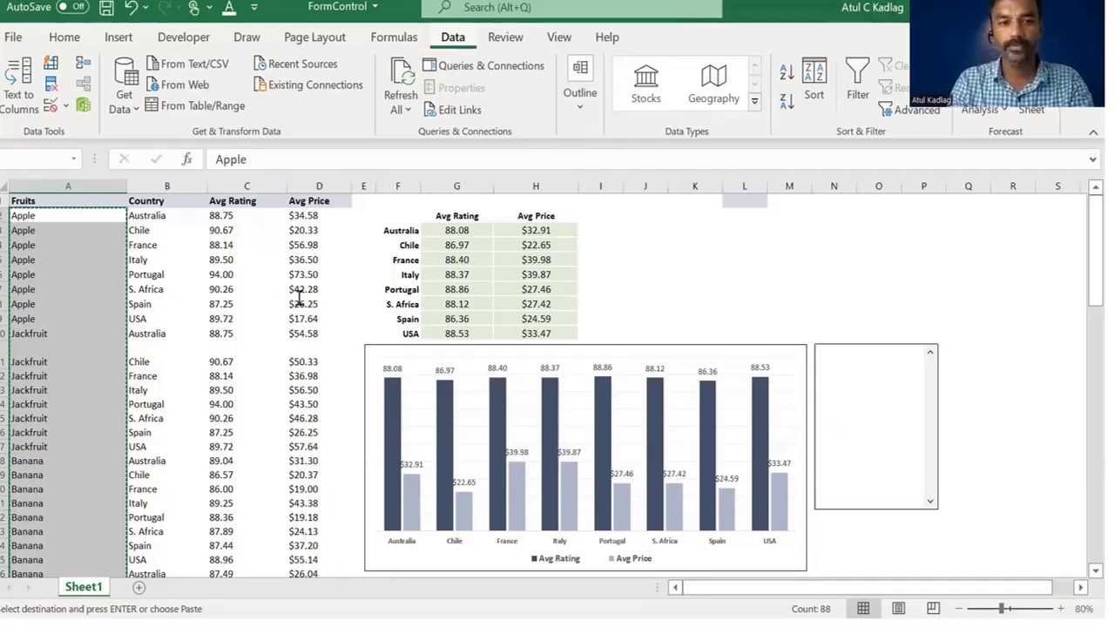
pyautogui.hotkey('alt', 'a', 'q')
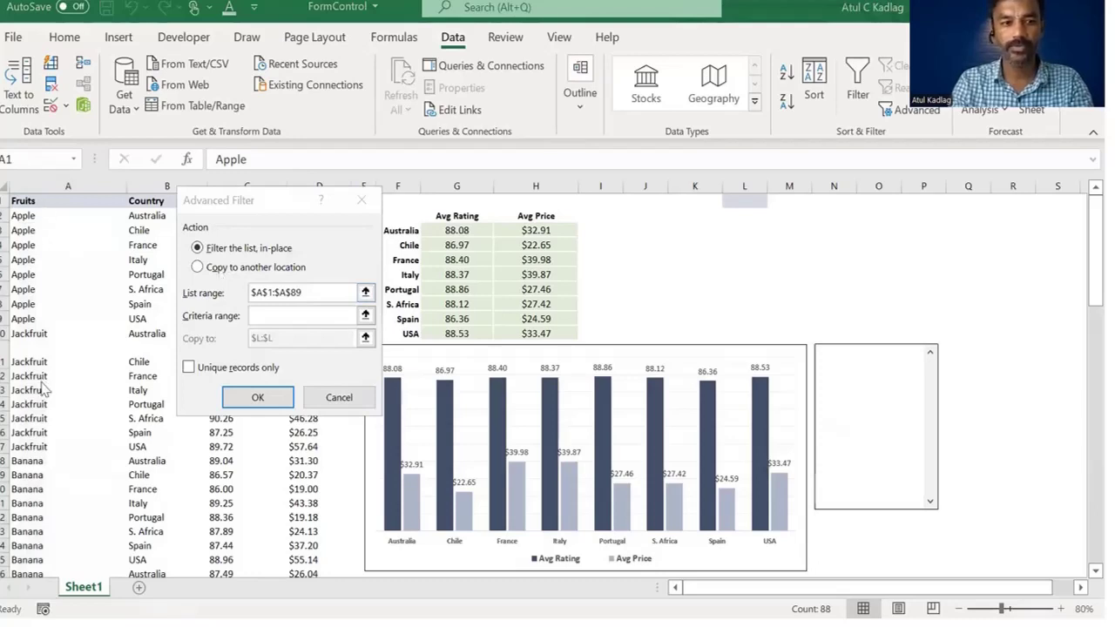
pyautogui.hotkey('alt', 'o')
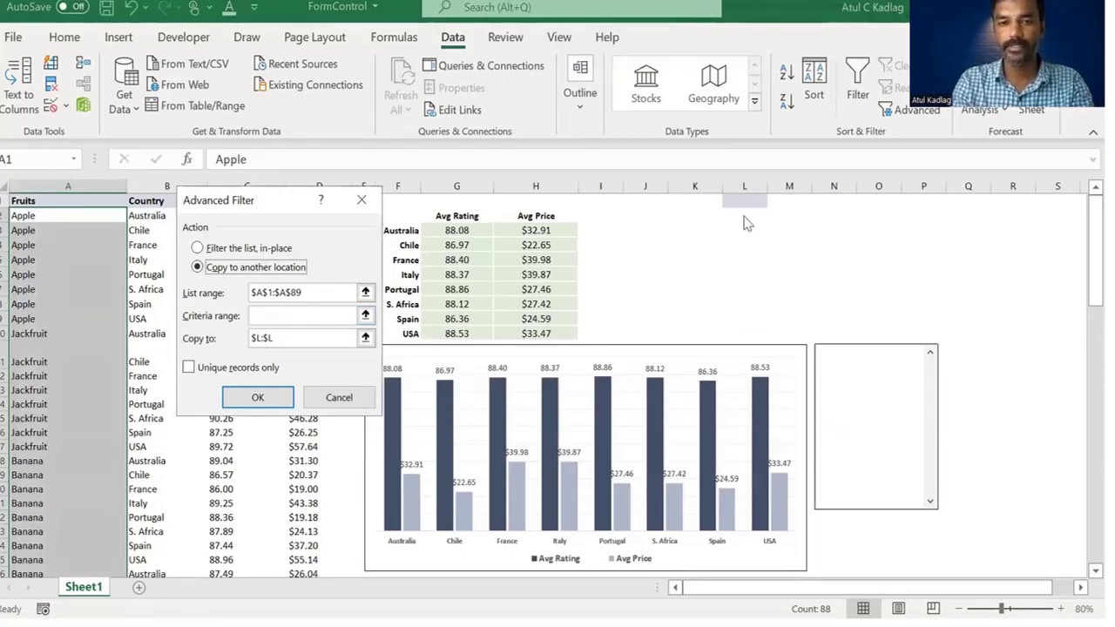
pyautogui.click(308, 338)
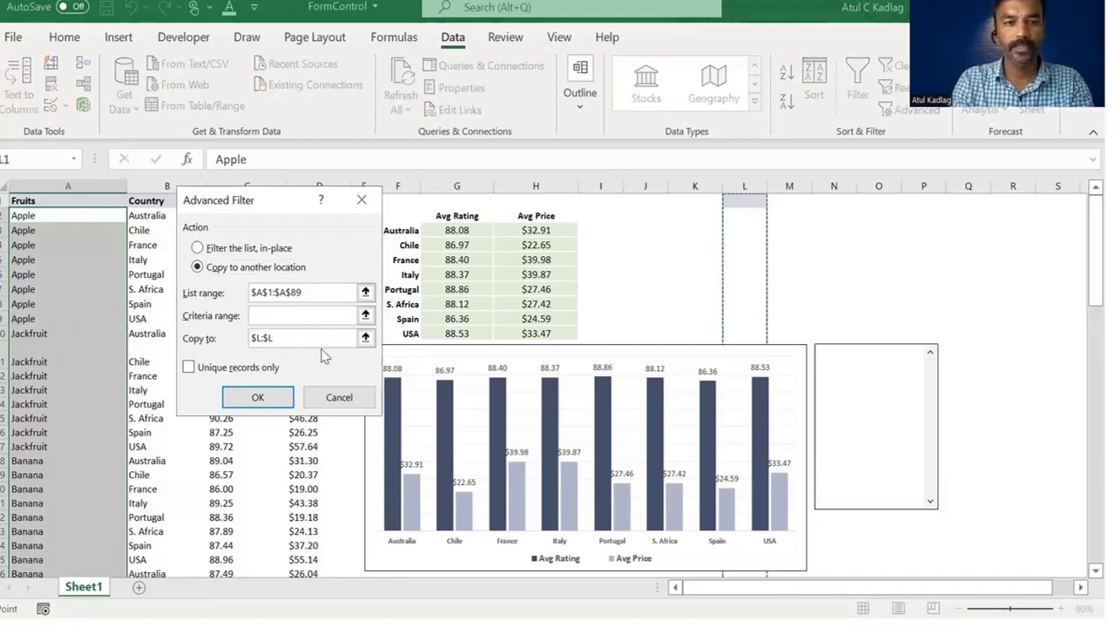
pyautogui.click(190, 369)
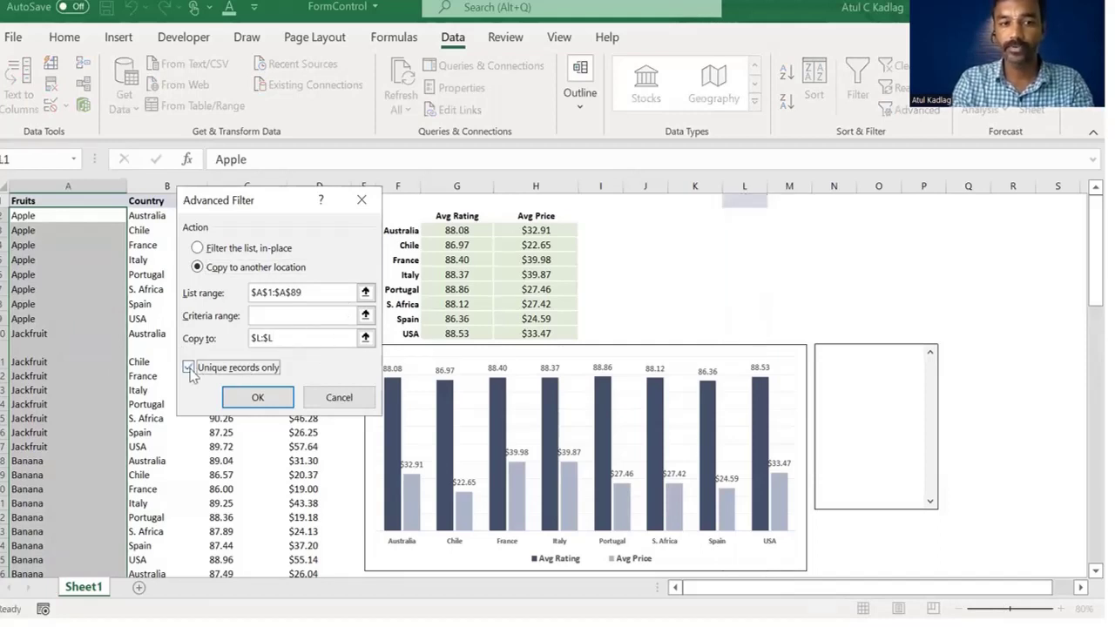
pyautogui.click(247, 401)
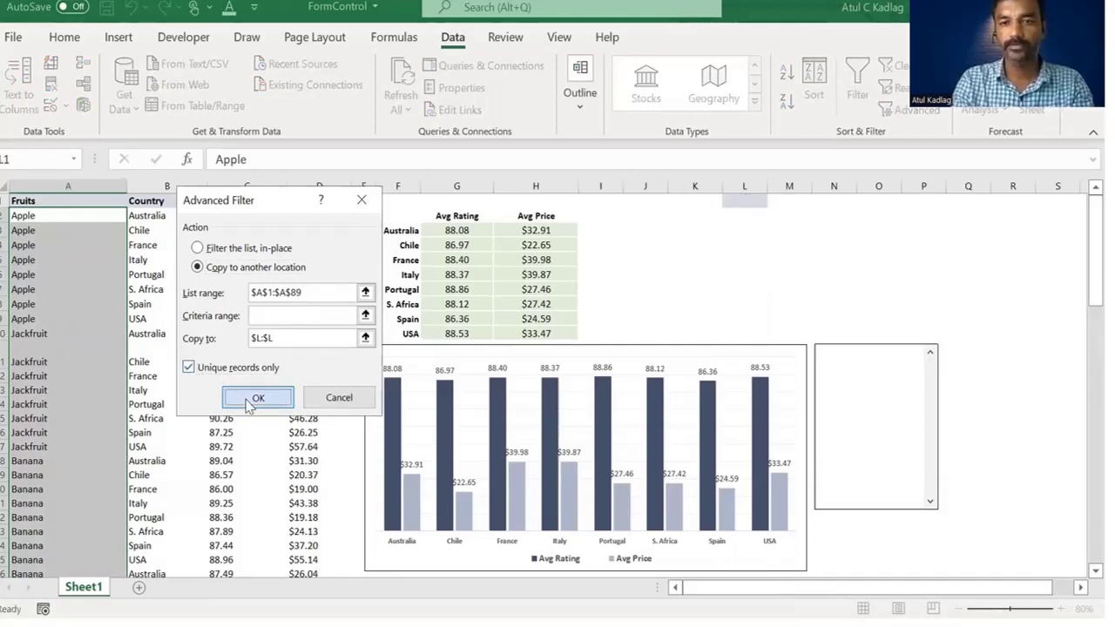
pyautogui.press('Return')
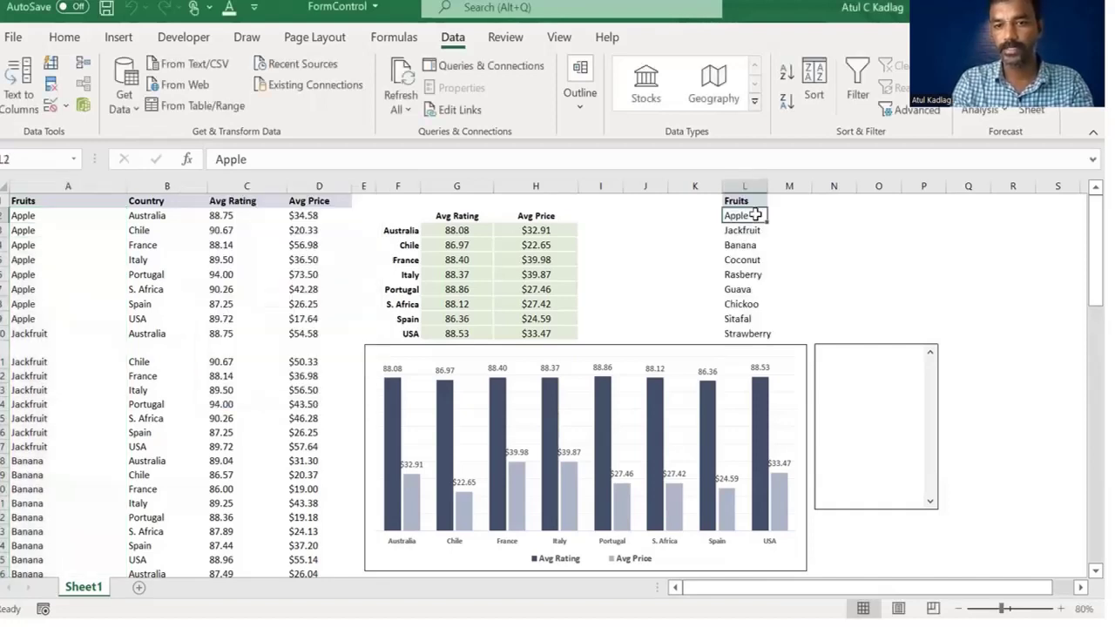
# Set the list box's input range to $L$2:$L$10 and its cell link to $K$1.
pyautogui.moveTo(758, 222); pyautogui.dragTo(762, 334)
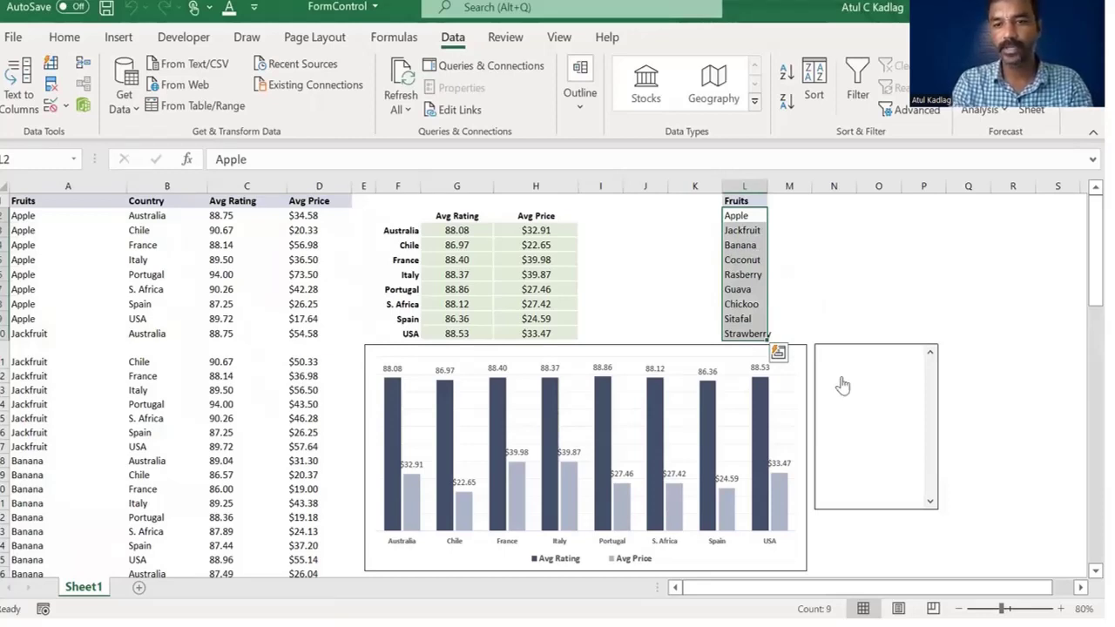
pyautogui.click(1002, 419)
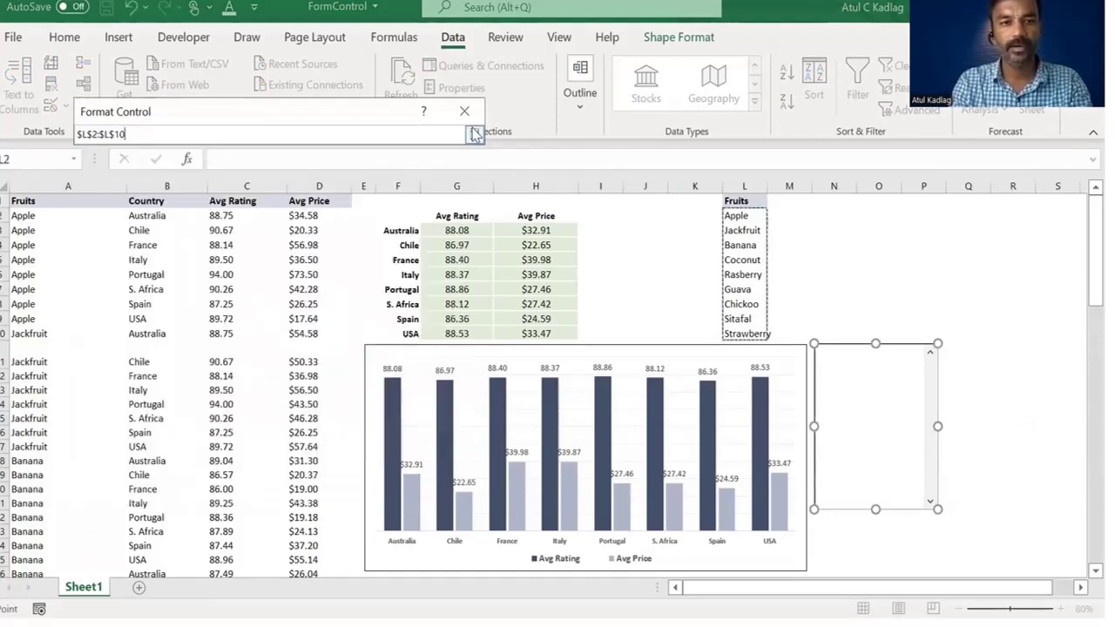
pyautogui.click(195, 193)
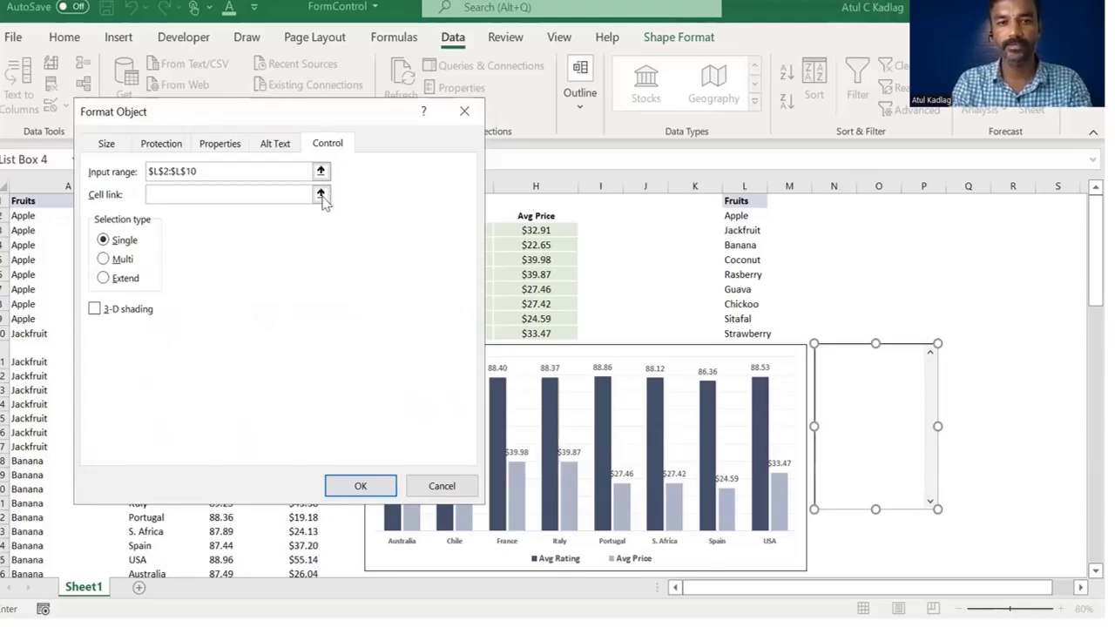
pyautogui.click(706, 200)
pyautogui.click(706, 200)
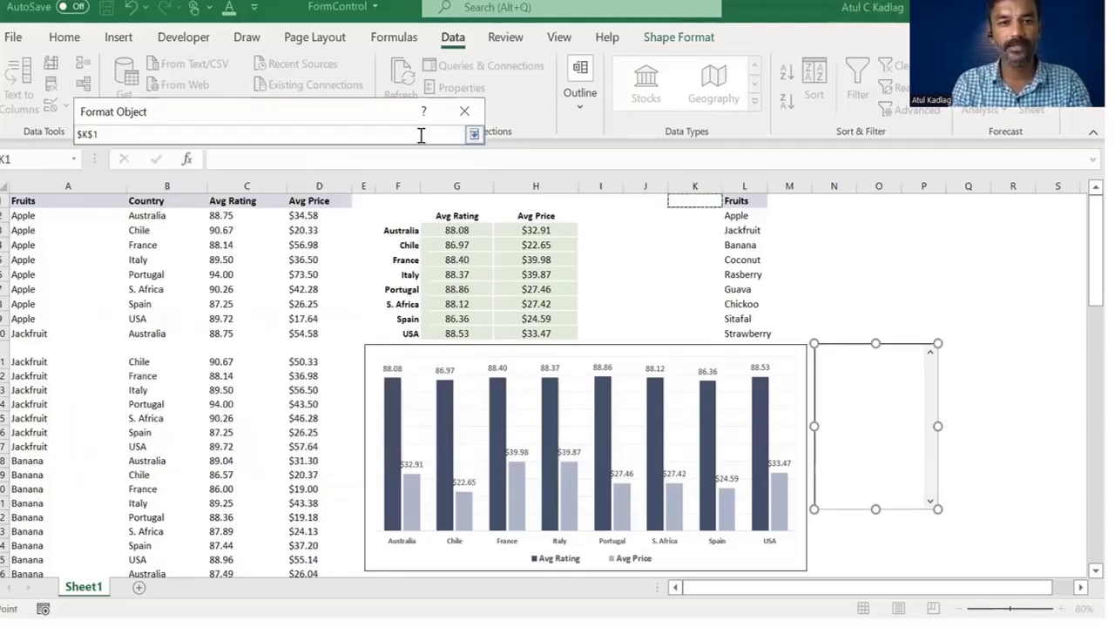
pyautogui.click(475, 136)
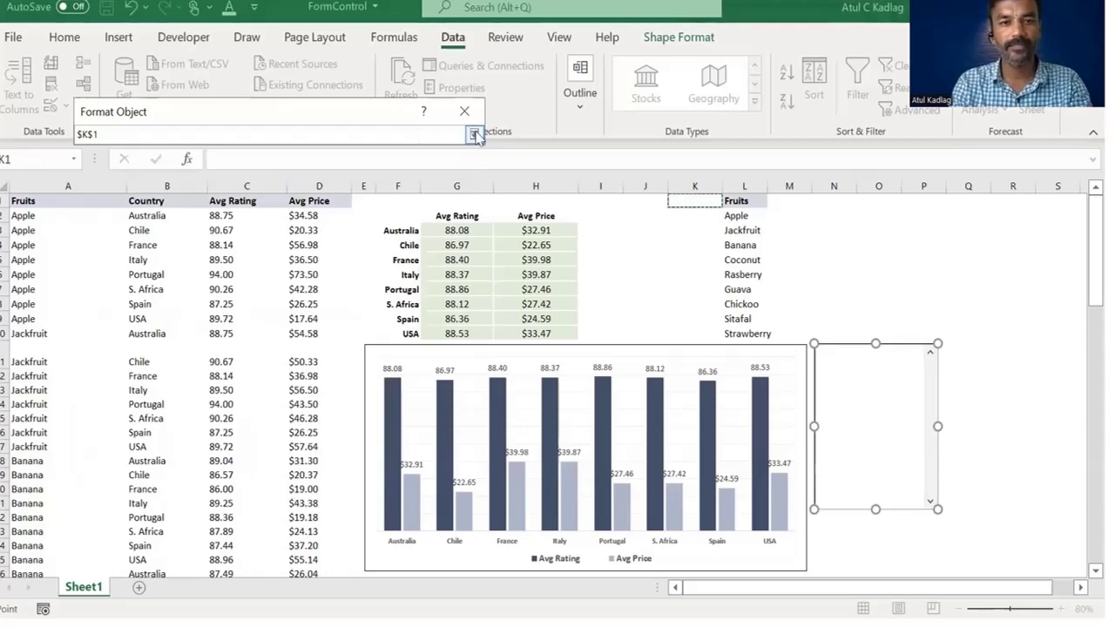
pyautogui.click(357, 484)
pyautogui.click(1038, 374)
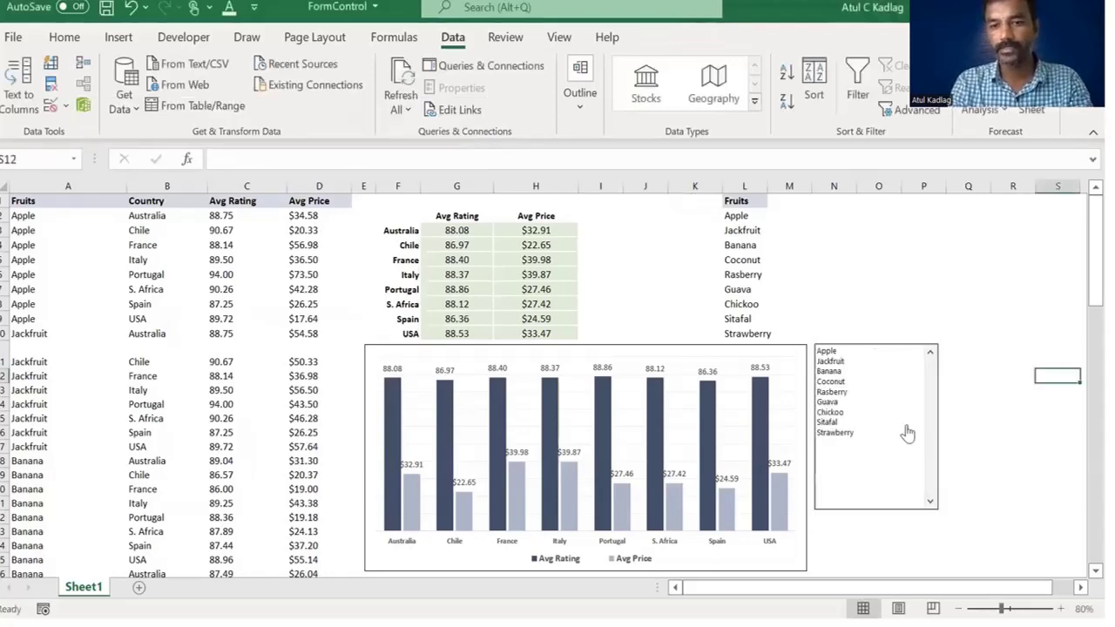
# Test the list box's link to K1 by selecting Rasberry, Jackfruit, Banana and Strawberry.
pyautogui.click(838, 392)
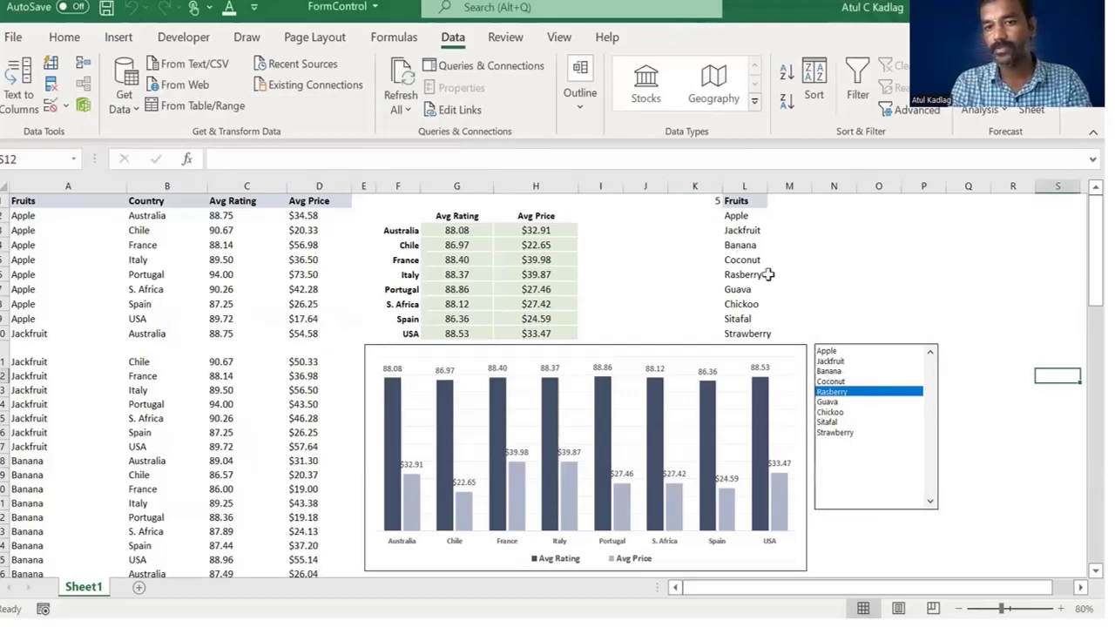
pyautogui.click(838, 362)
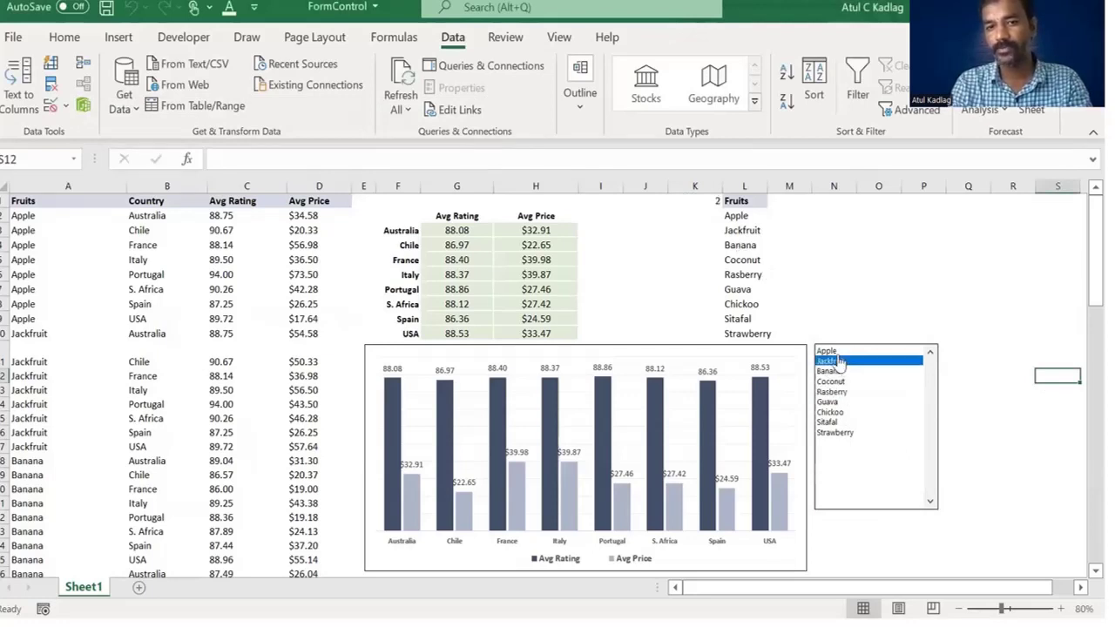
pyautogui.press('Up')
pyautogui.click(841, 372)
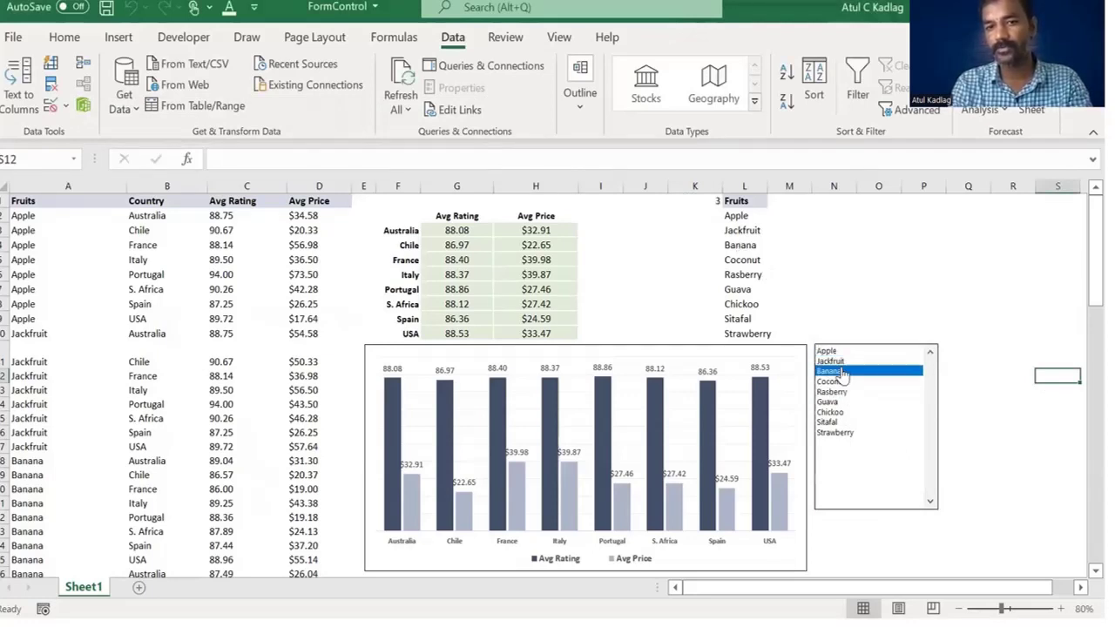
pyautogui.press('Up')
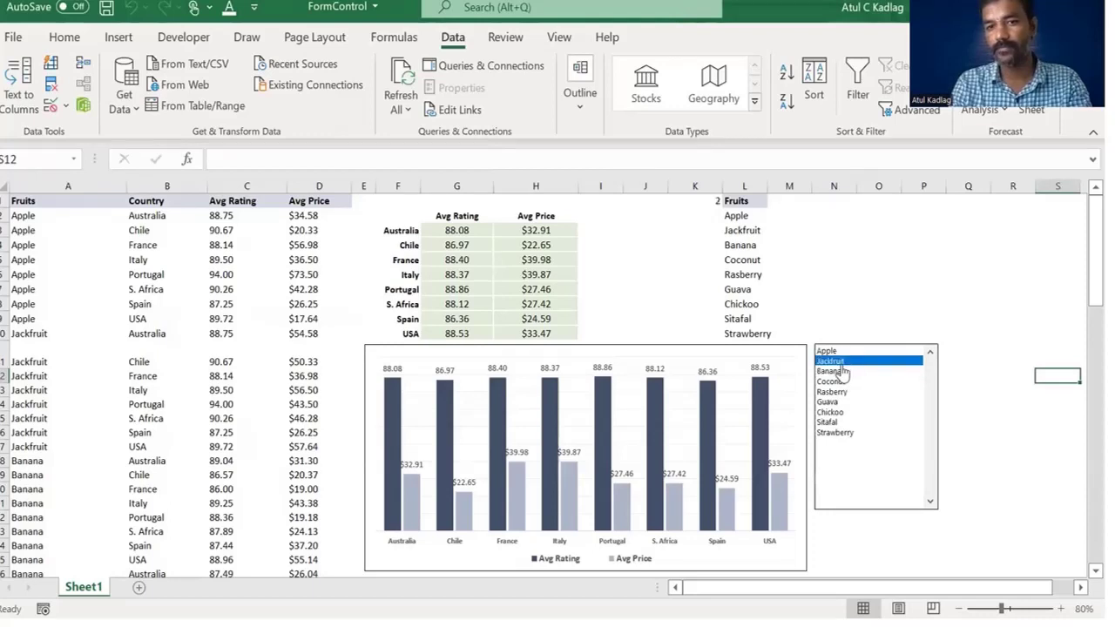
pyautogui.click(839, 435)
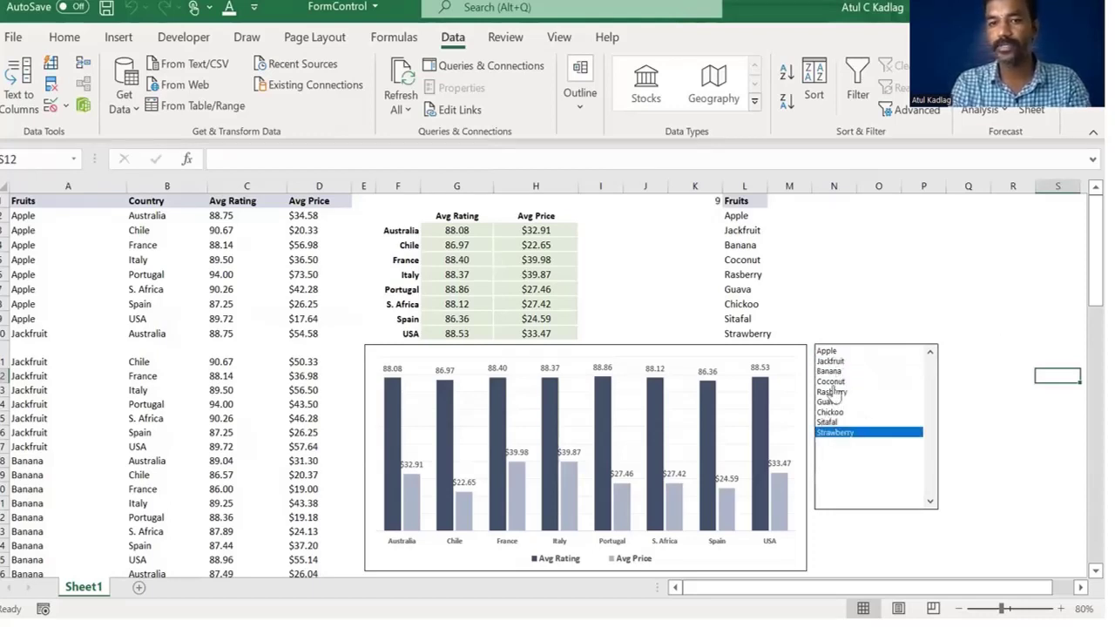
# Number the unique fruit names from 1 to 9 in K2:K10 with a filled series.
pyautogui.click(711, 216)
pyautogui.press('Right')
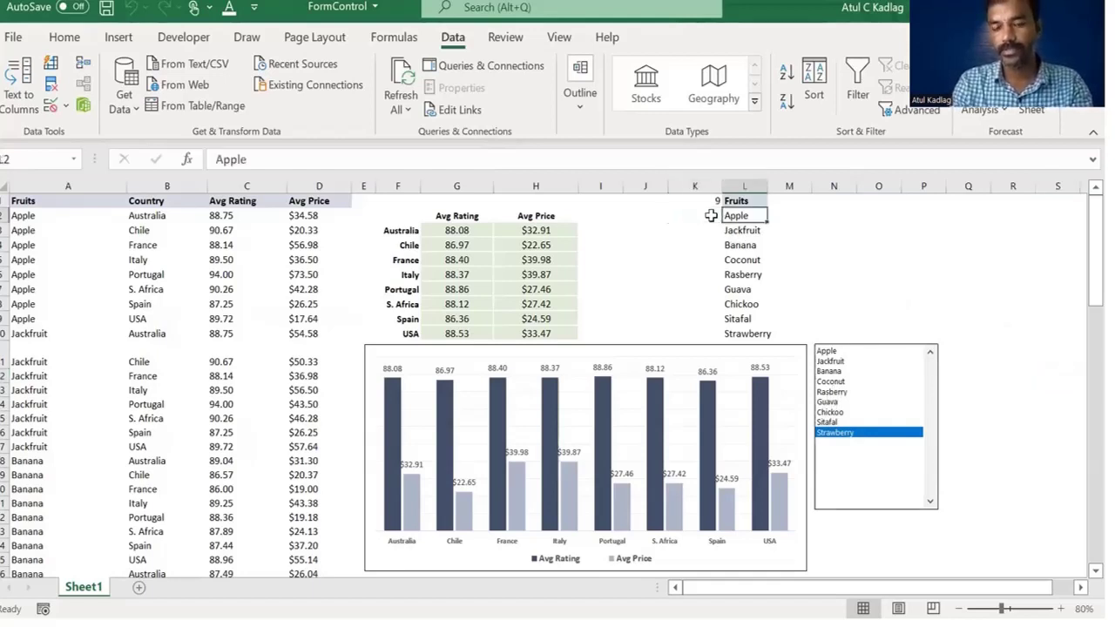
pyautogui.click(711, 216)
pyautogui.write('1')
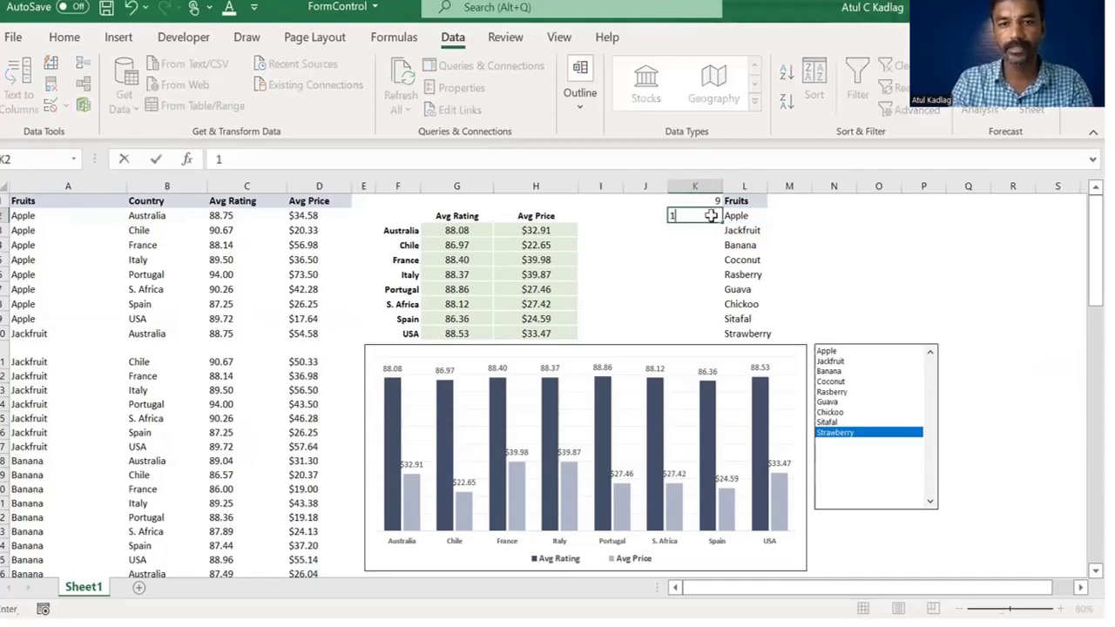
pyautogui.press('Return')
pyautogui.click(714, 218)
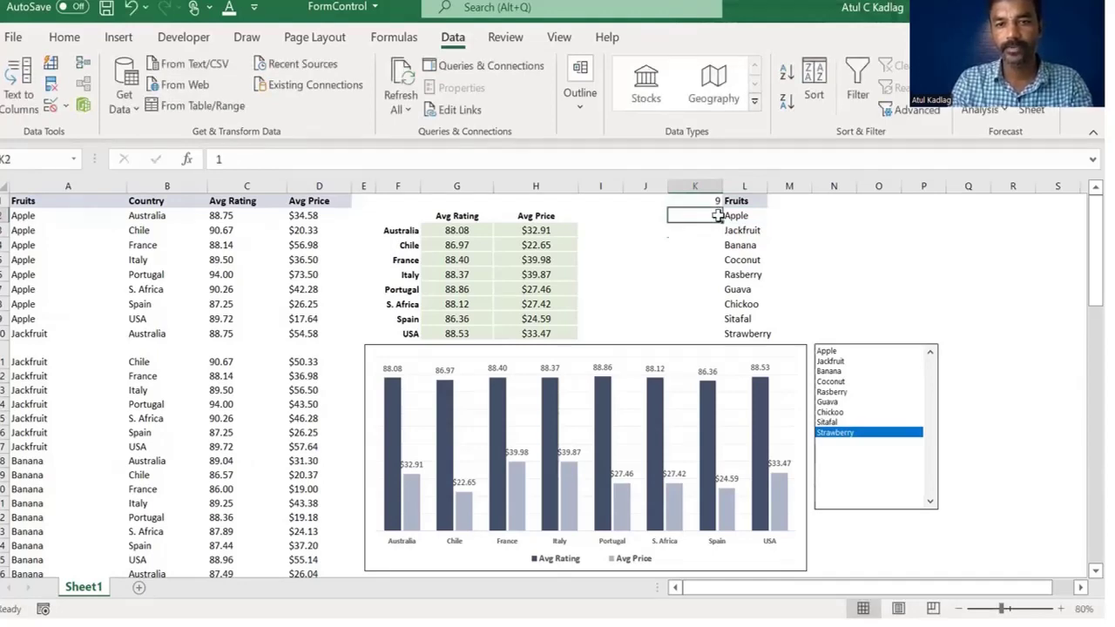
pyautogui.moveTo(722, 223); pyautogui.dragTo(719, 337)
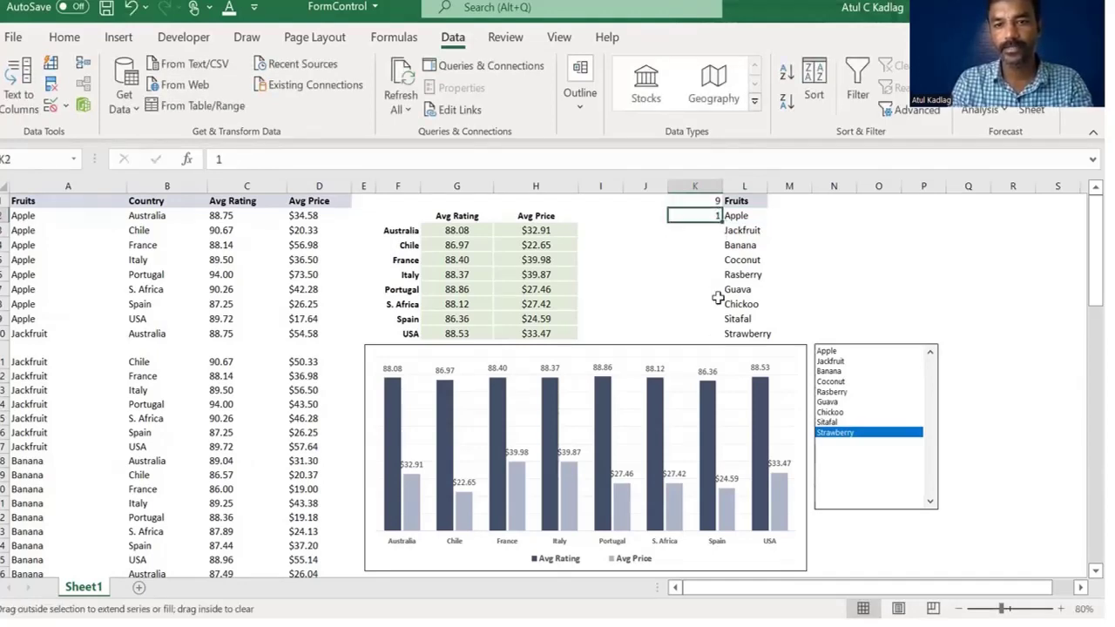
pyautogui.click(736, 355)
pyautogui.click(709, 396)
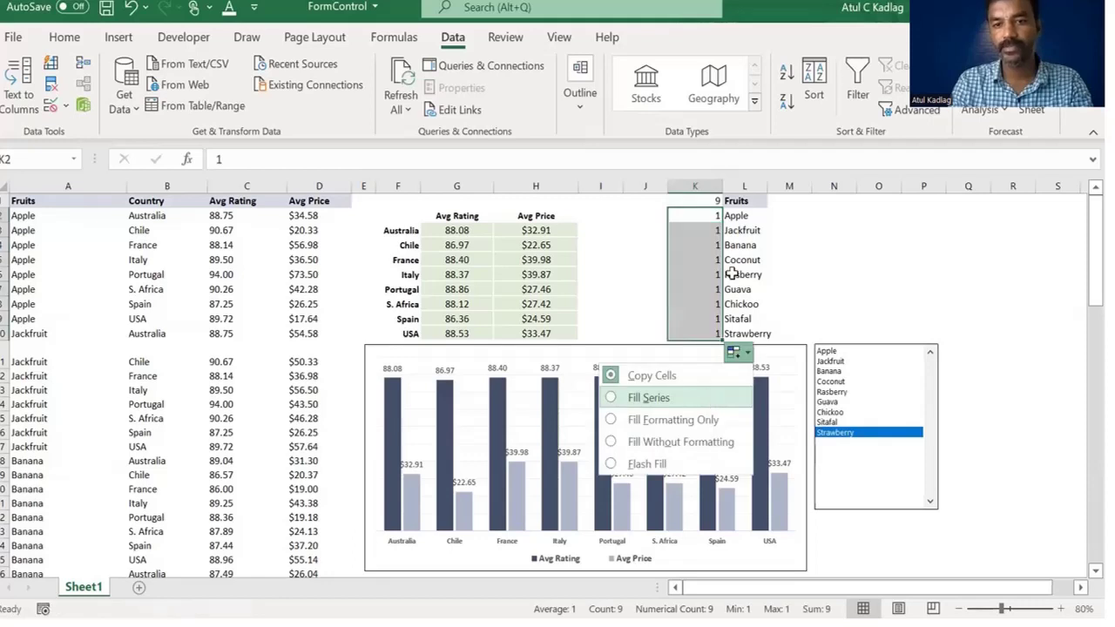
pyautogui.click(810, 243)
pyautogui.moveTo(717, 219); pyautogui.dragTo(761, 330)
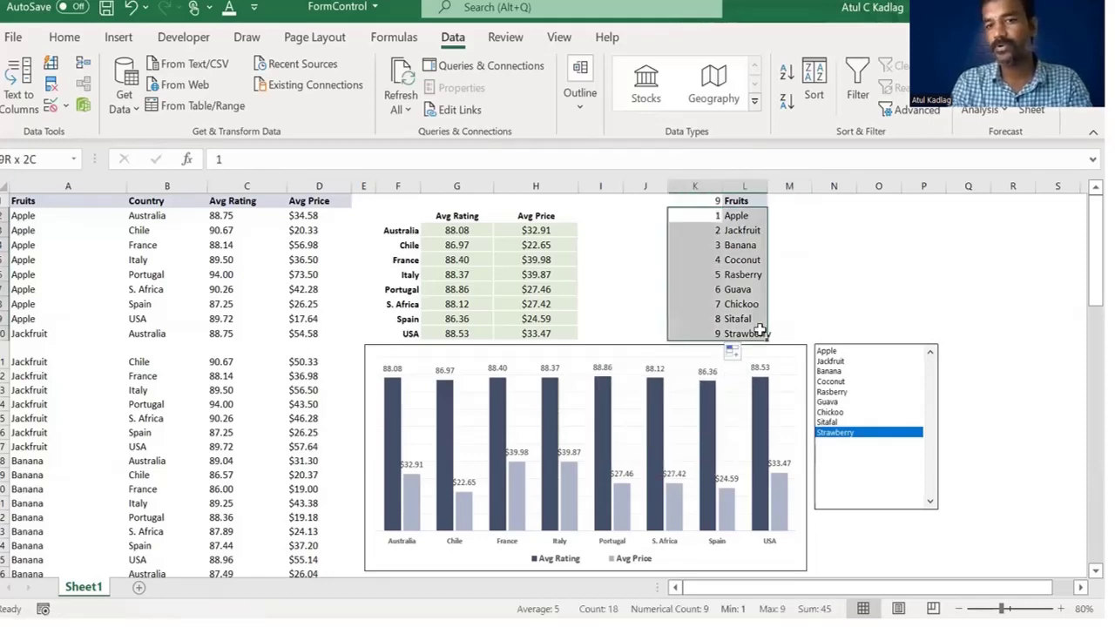
pyautogui.click(739, 237)
pyautogui.moveTo(715, 217); pyautogui.dragTo(742, 247)
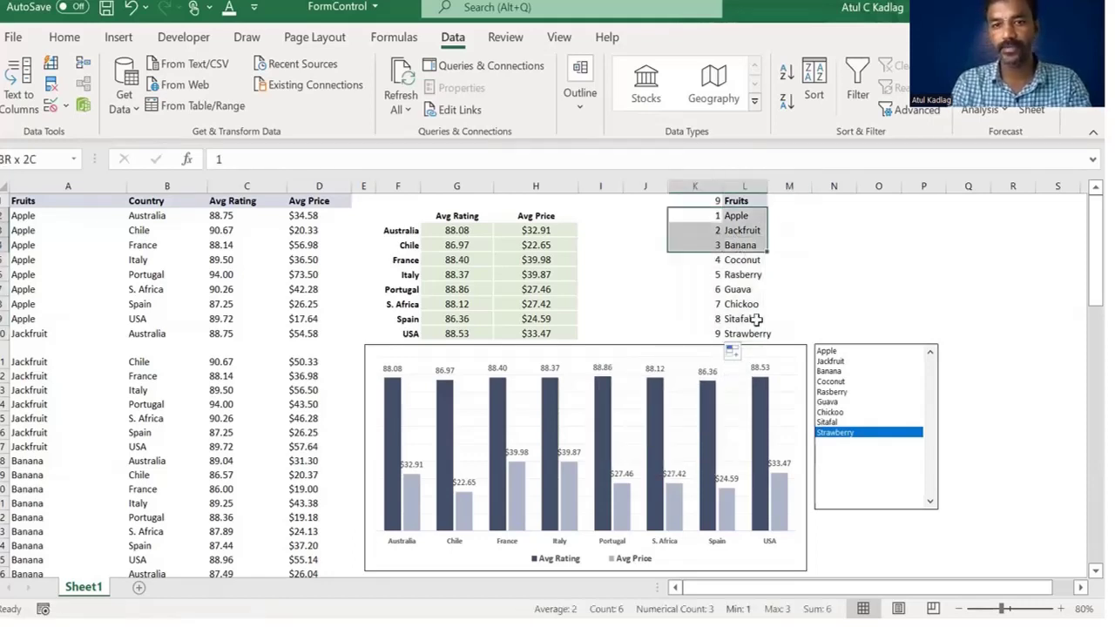
pyautogui.moveTo(758, 327); pyautogui.dragTo(759, 334)
pyautogui.click(788, 319)
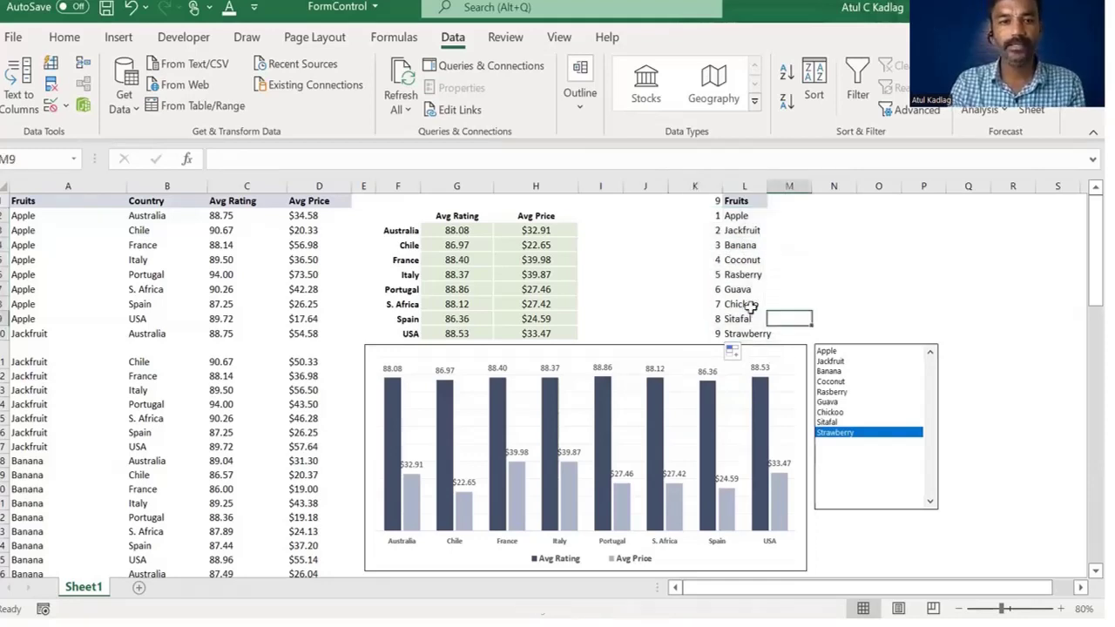
# Extend the AVERAGEIFS formula in G3 with $A:$A as its second criteria range.
pyautogui.click(460, 245)
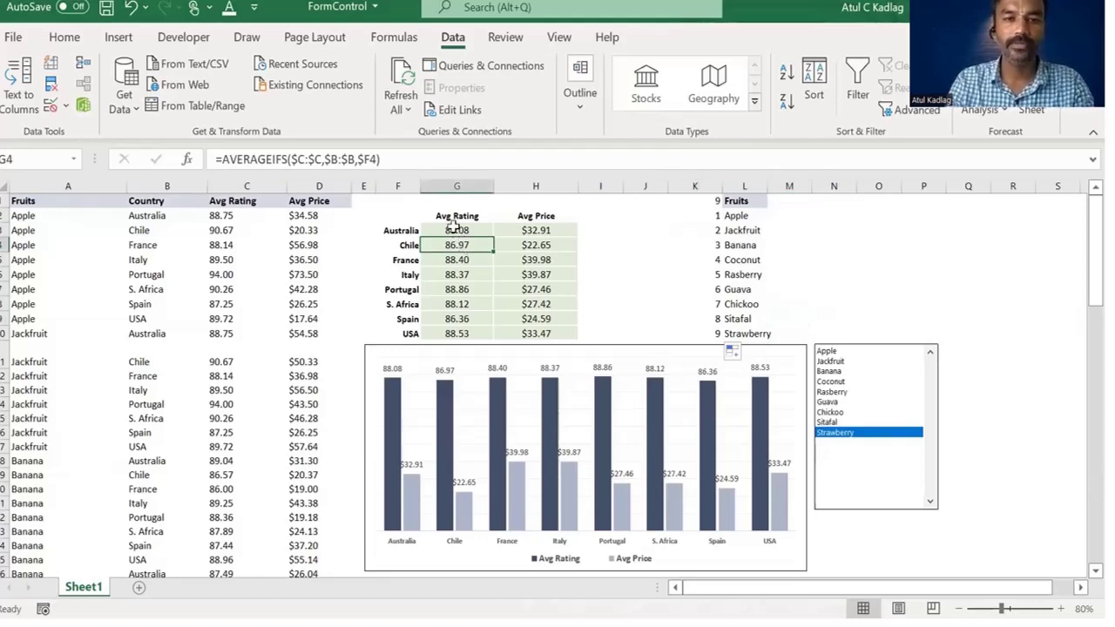
pyautogui.click(454, 230)
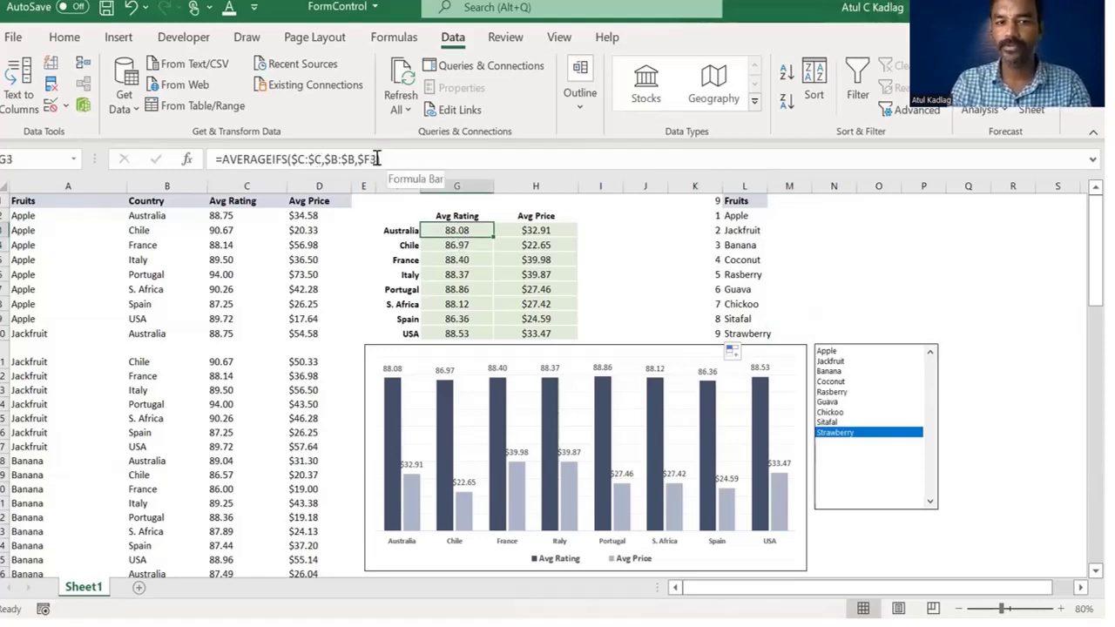
pyautogui.click(377, 158)
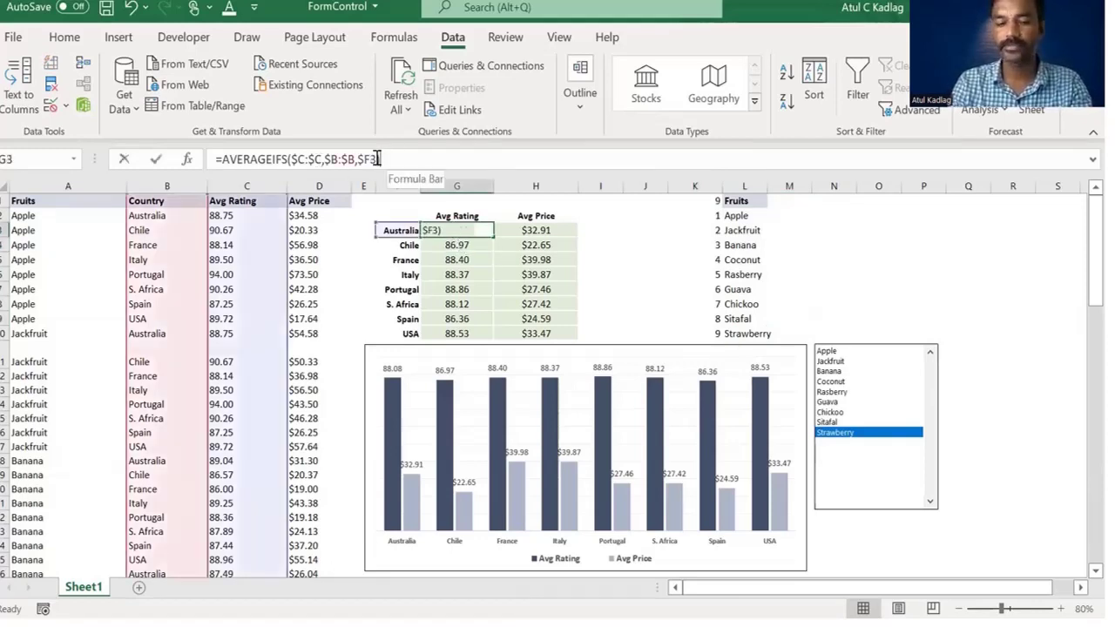
pyautogui.write(',')
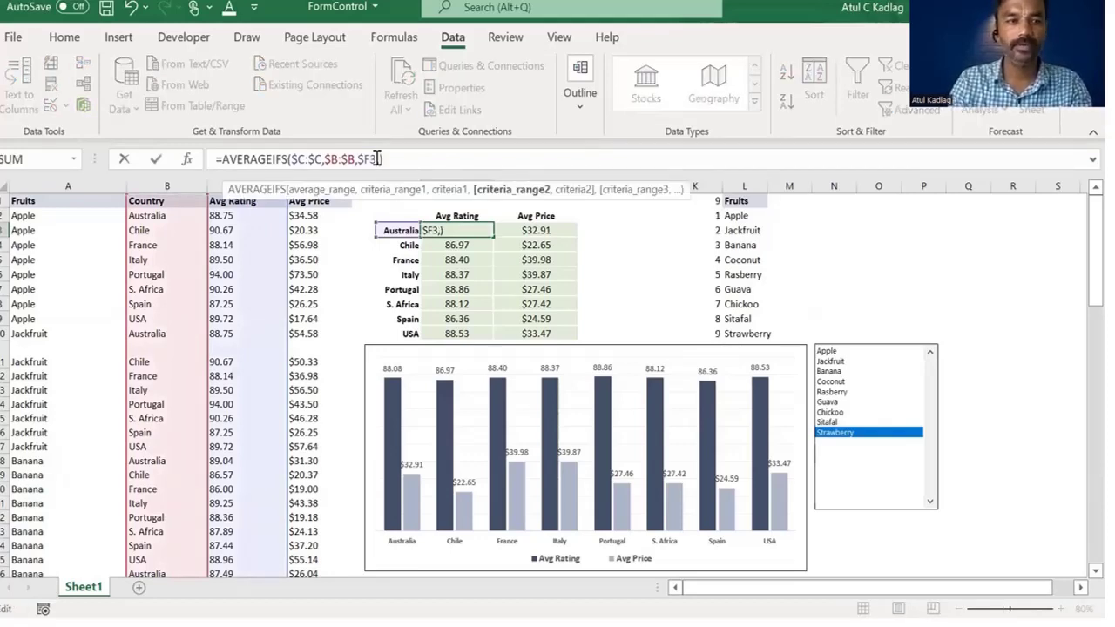
pyautogui.click(66, 185)
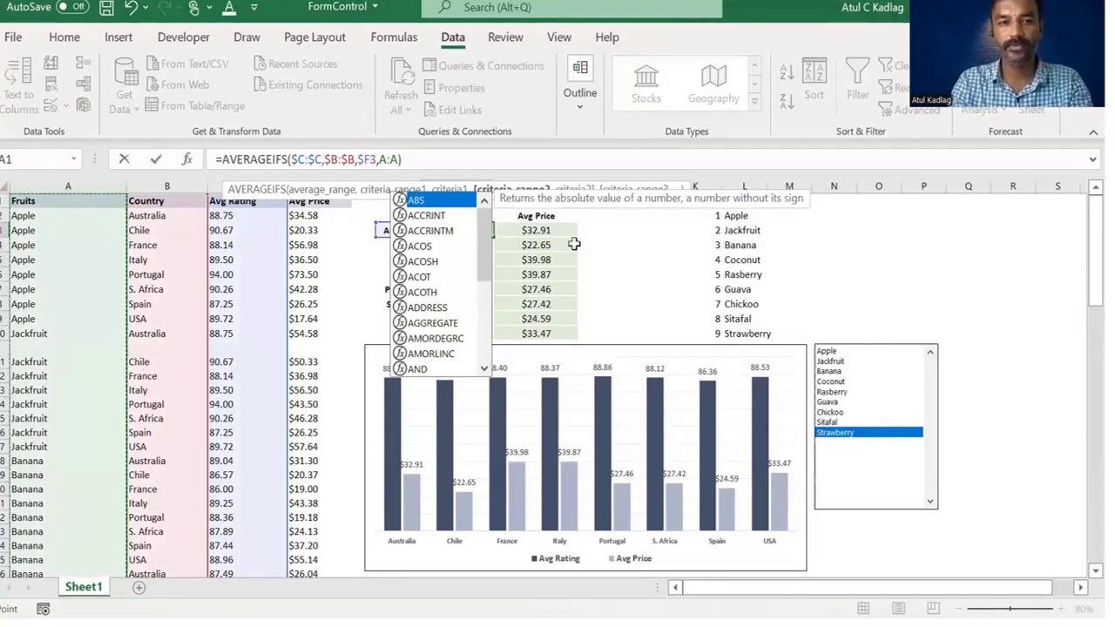
pyautogui.press('F4')
pyautogui.write(',')
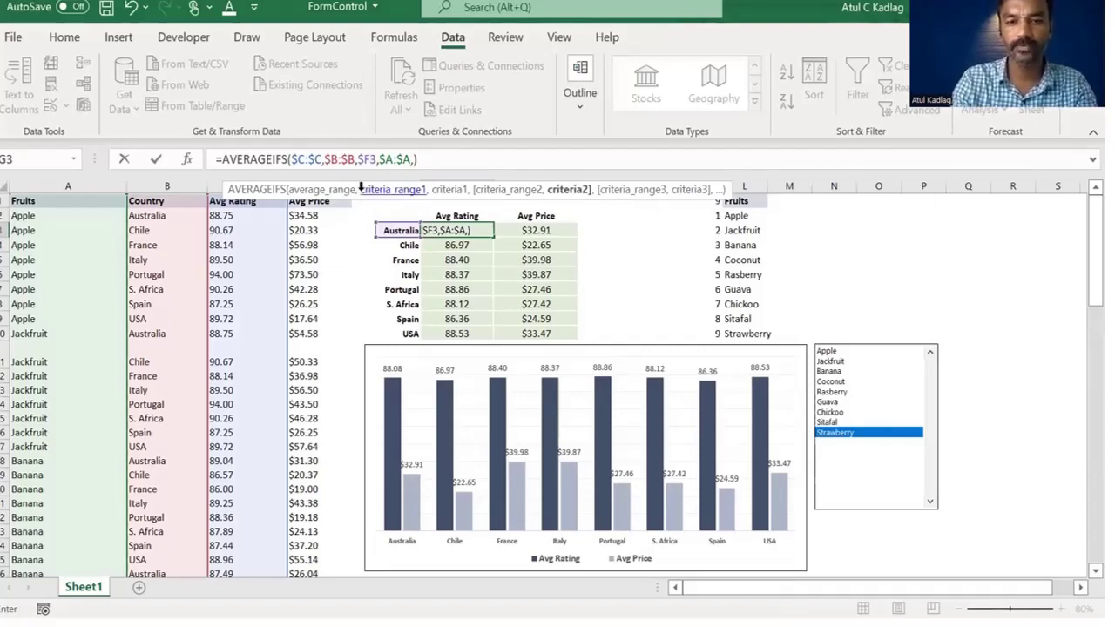
# Complete the G3 formula with VLOOKUP($K$1,$K$2:$M$10,2,0) as its second criterion.
pyautogui.write('VLOOKUP(')
pyautogui.click(712, 202)
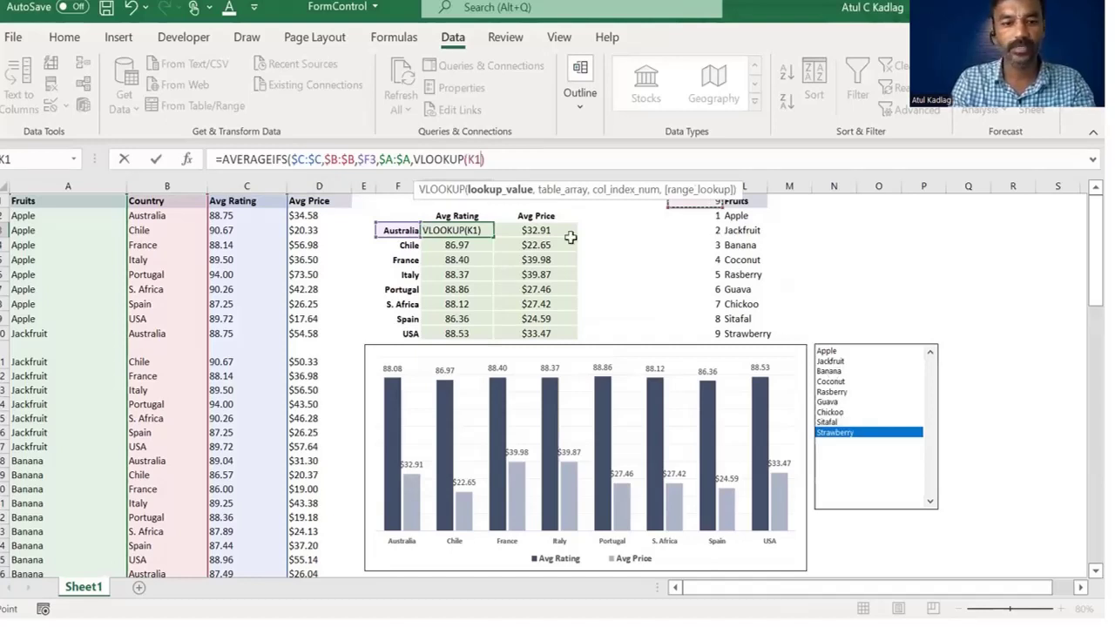
pyautogui.press('F4')
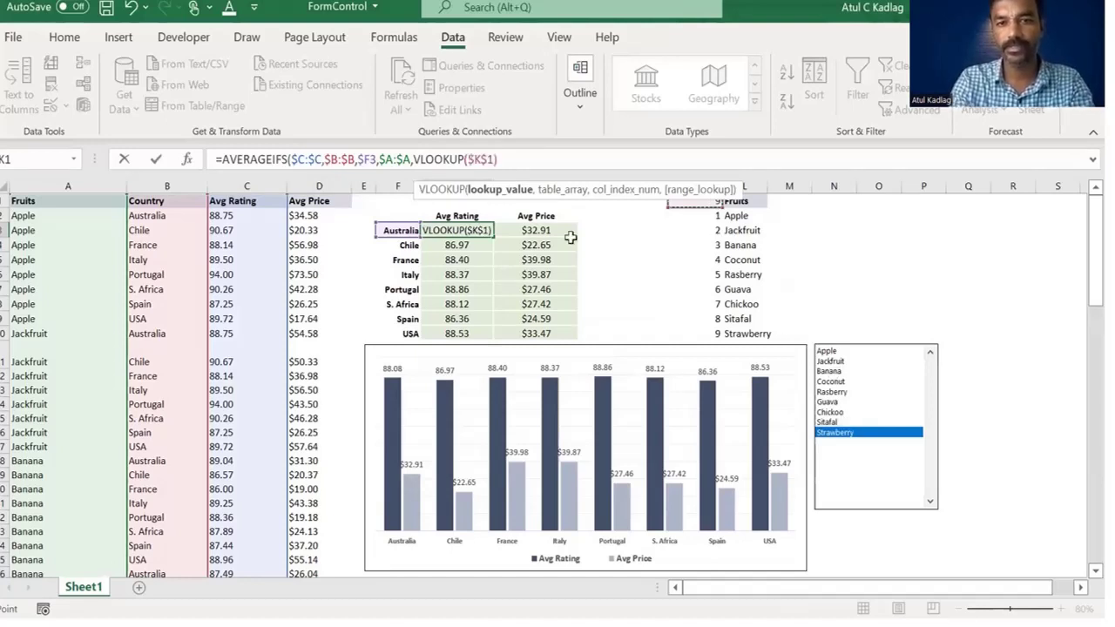
pyautogui.write(',')
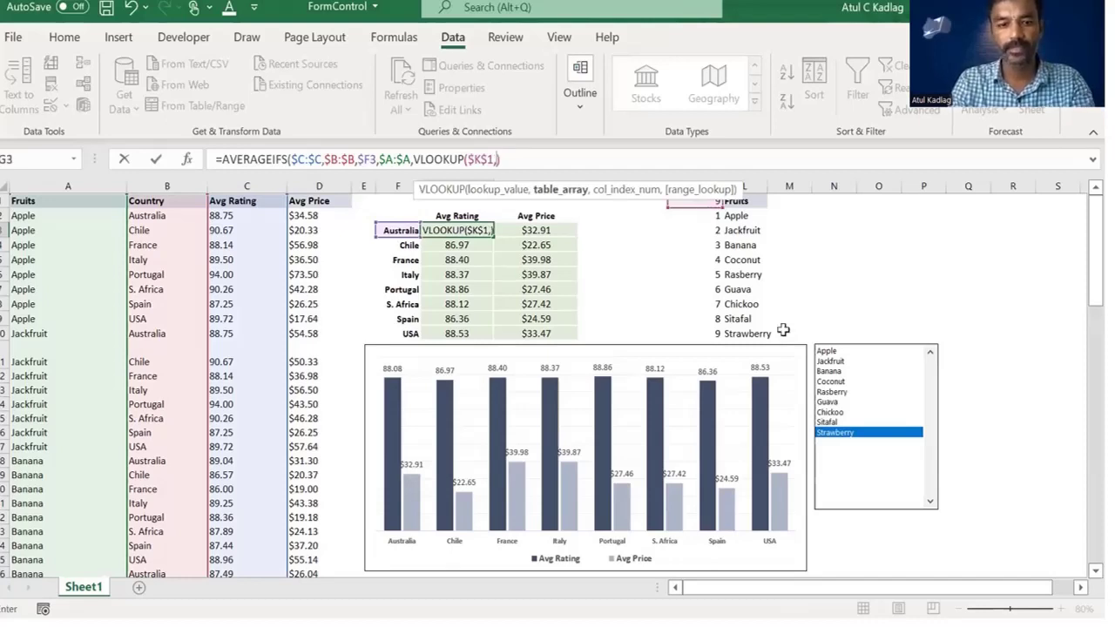
pyautogui.moveTo(700, 216); pyautogui.dragTo(783, 330)
pyautogui.press('F4')
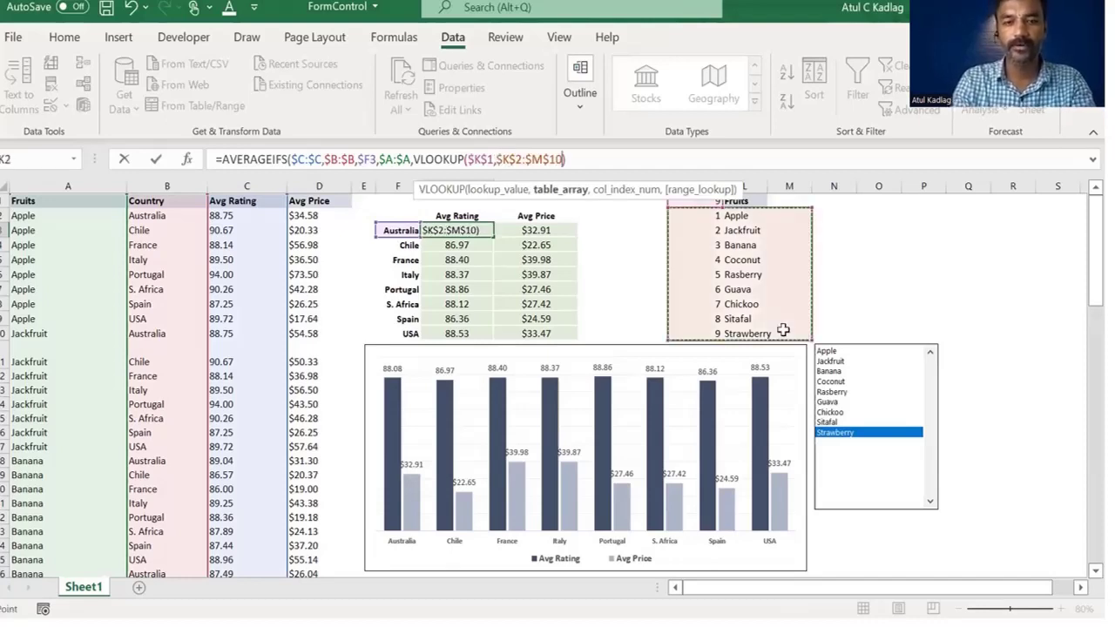
pyautogui.write(',')
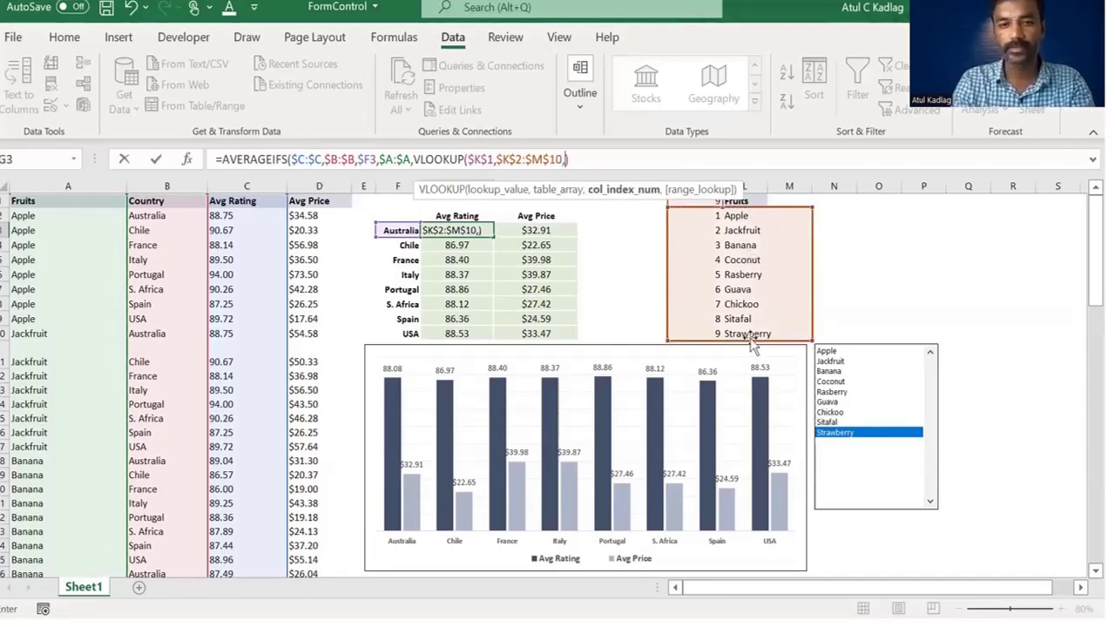
pyautogui.write('2,')
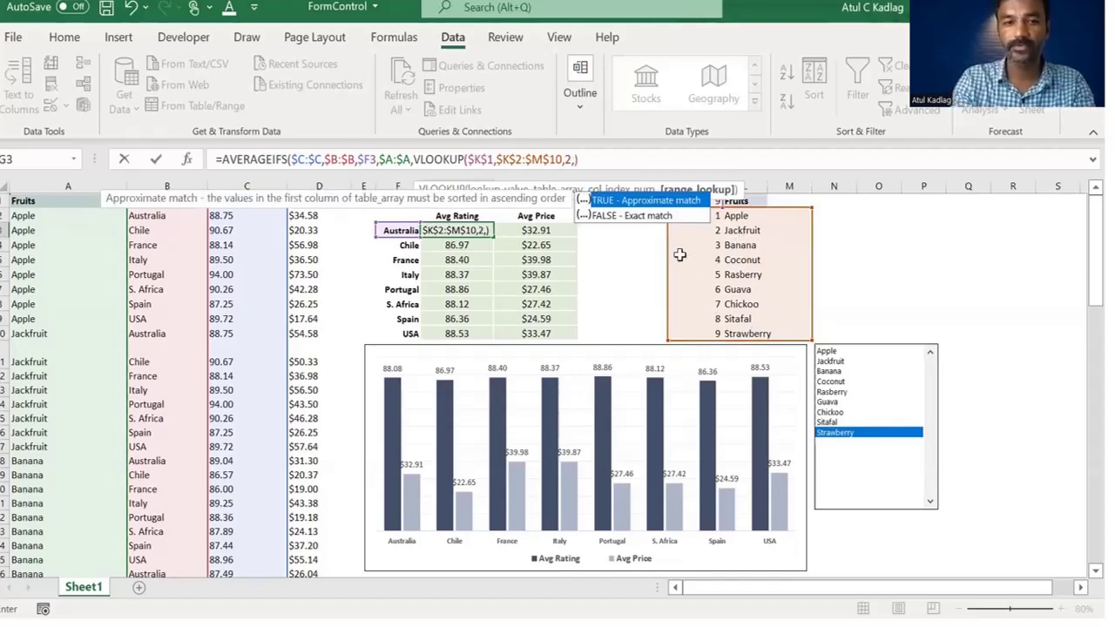
pyautogui.write('0')
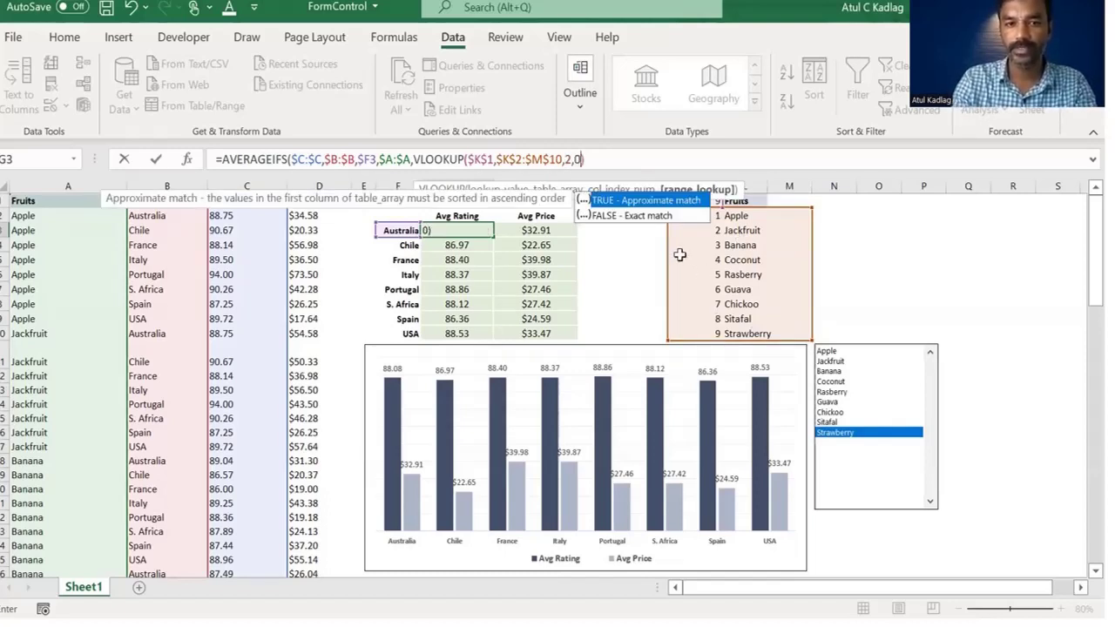
pyautogui.press('Return')
# Fill the Avg Rating formula from G3 down to the USA row.
pyautogui.click(489, 234)
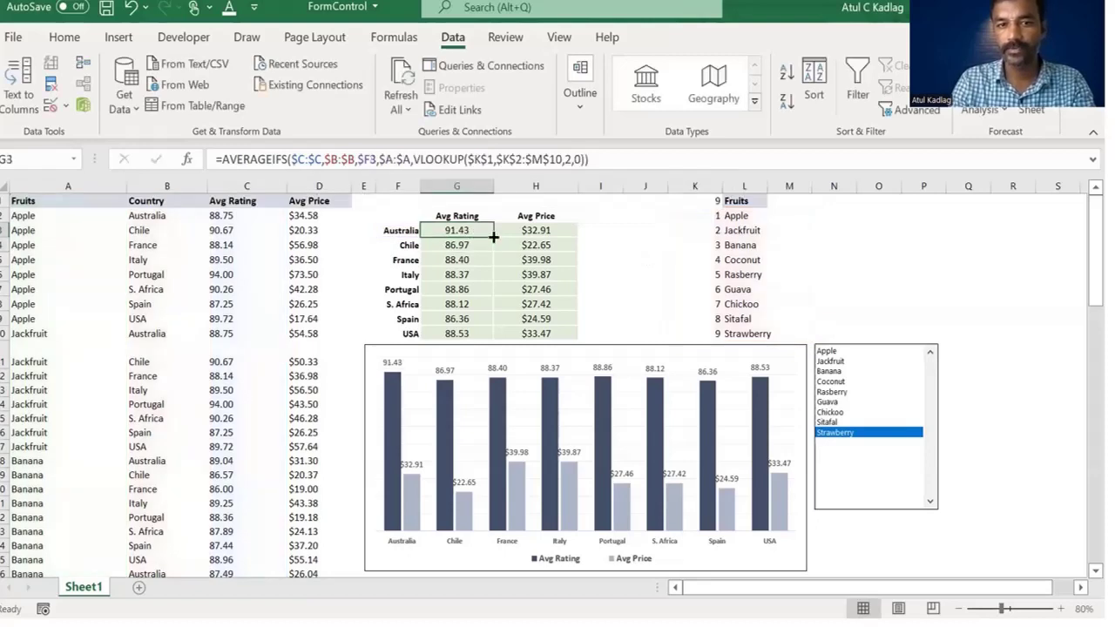
pyautogui.doubleClick(493, 235)
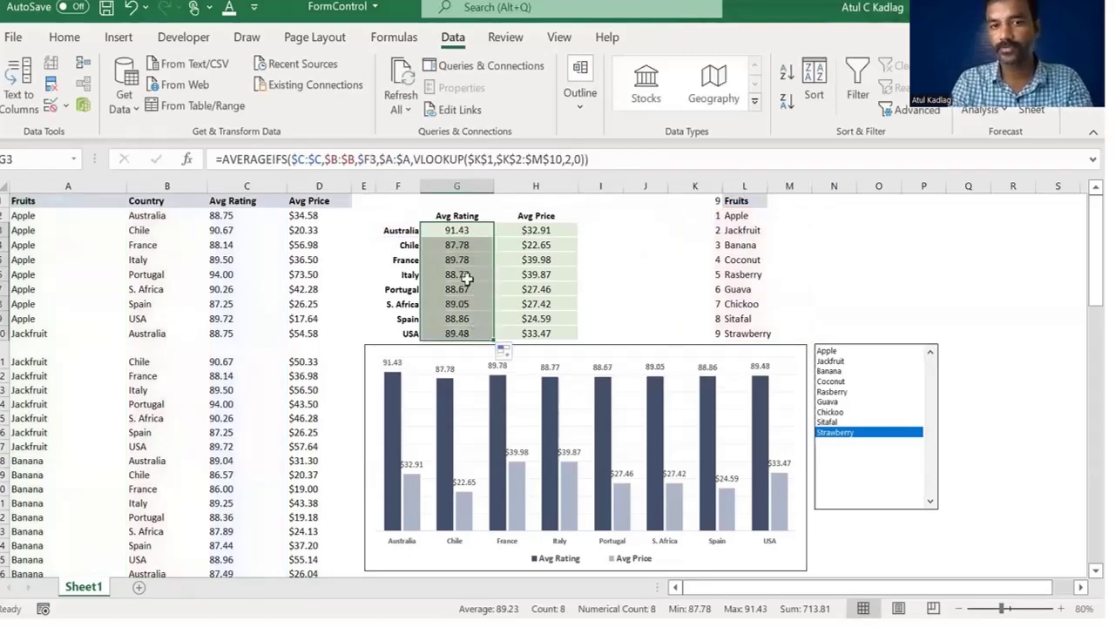
pyautogui.press('Down')
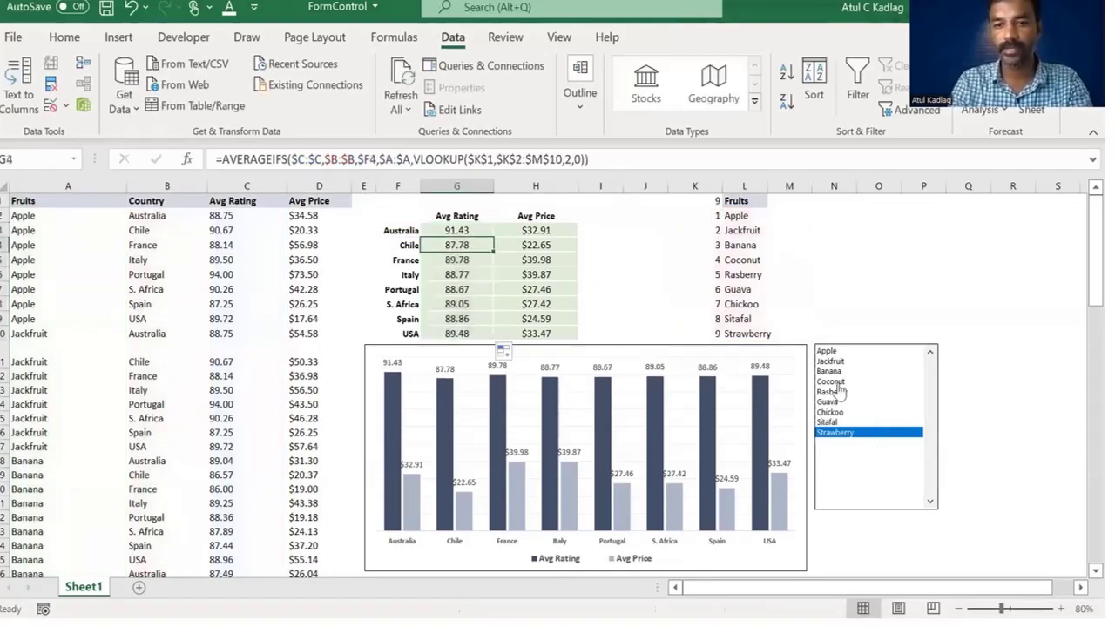
# Test how the Avg Rating bars respond by selecting Coconut, Guava, Sitafal, Jackfruit and Guava again in the list box.
pyautogui.click(833, 384)
pyautogui.click(831, 403)
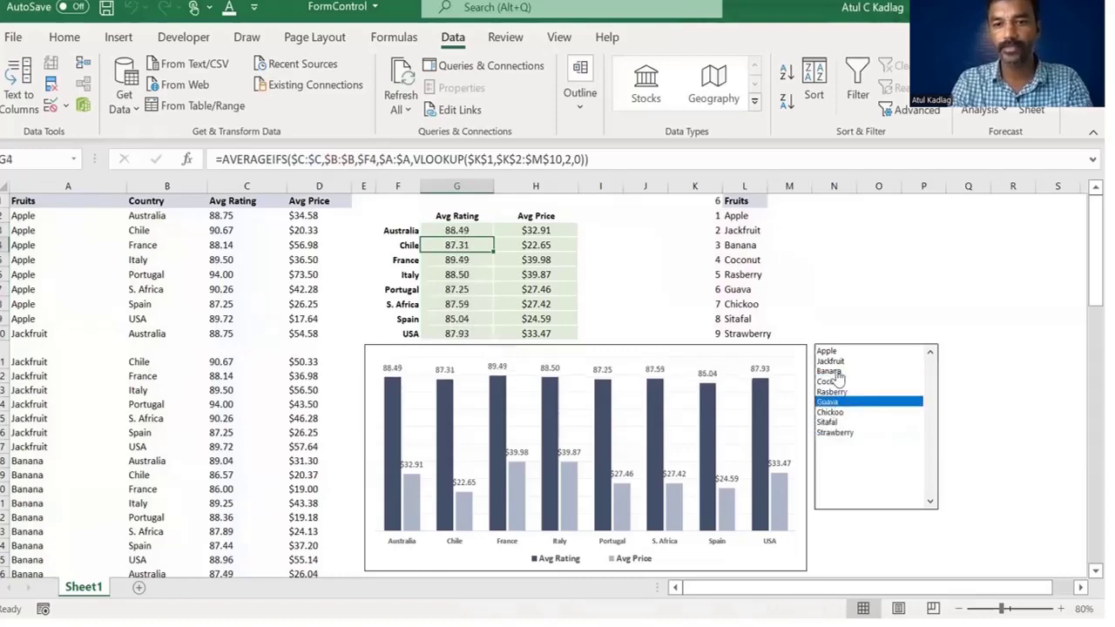
pyautogui.click(830, 422)
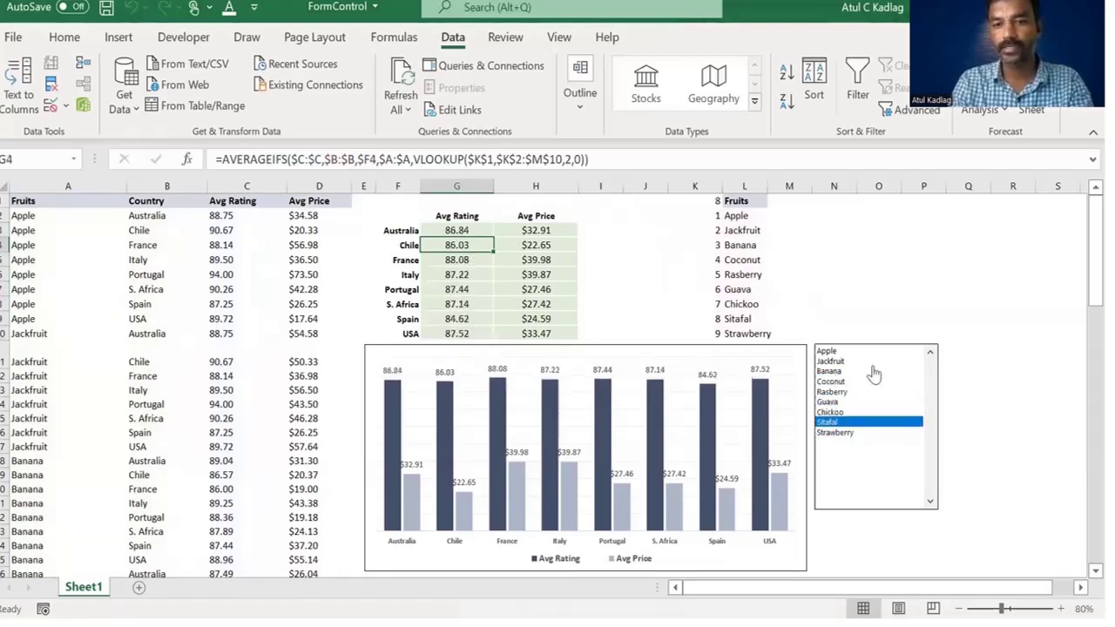
pyautogui.click(832, 362)
pyautogui.click(845, 402)
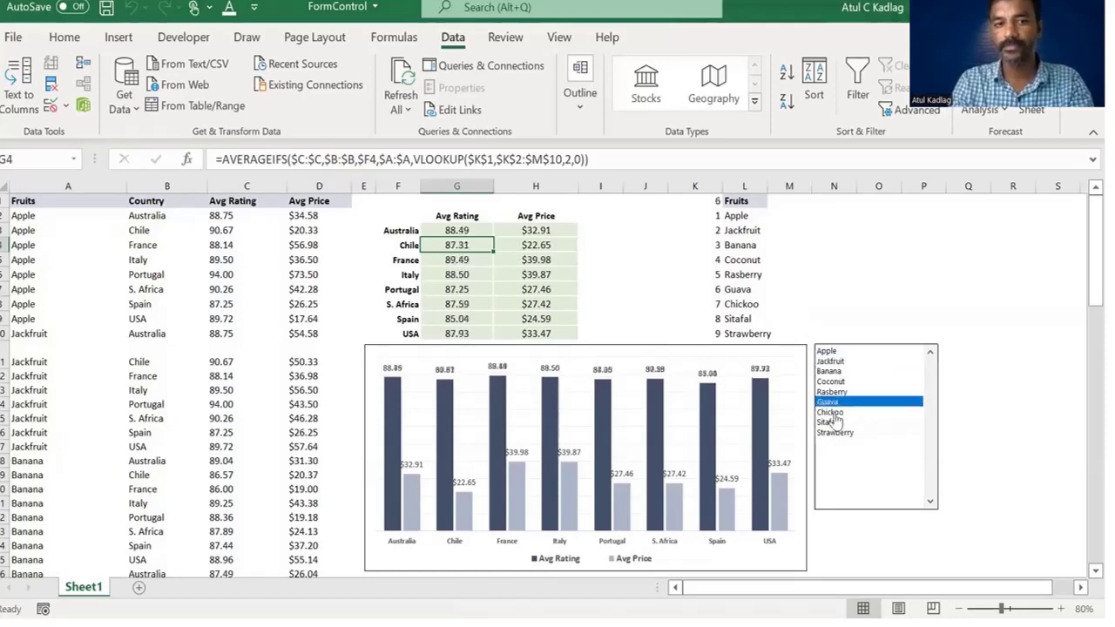
# Extend the Avg Price AVERAGEIFS formula in H3 with $A:$A as its second criteria range.
pyautogui.click(522, 230)
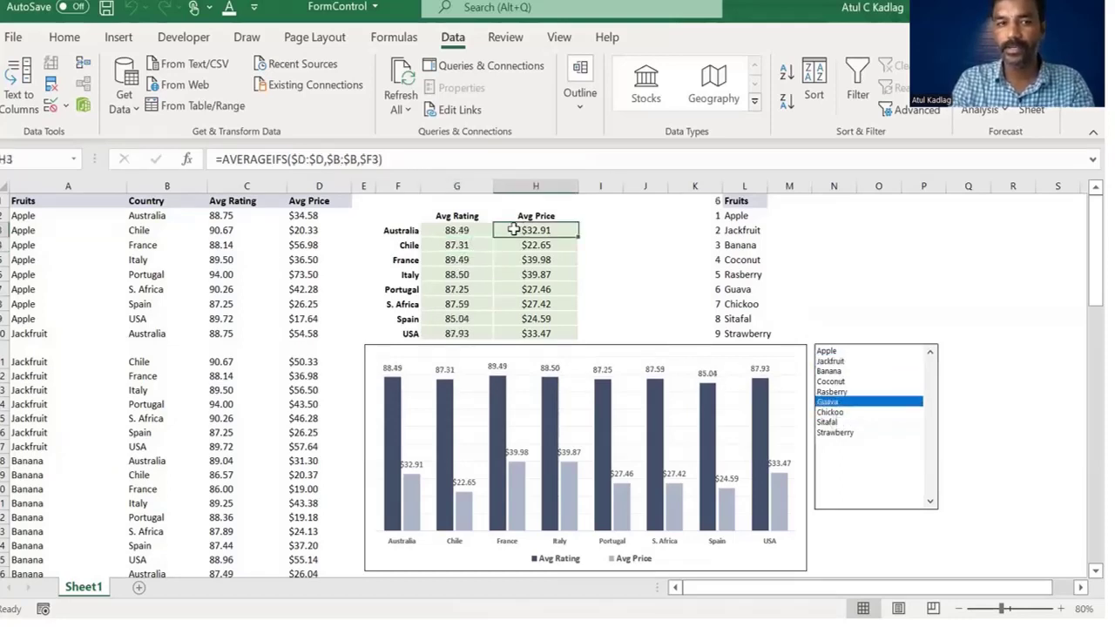
pyautogui.click(329, 159)
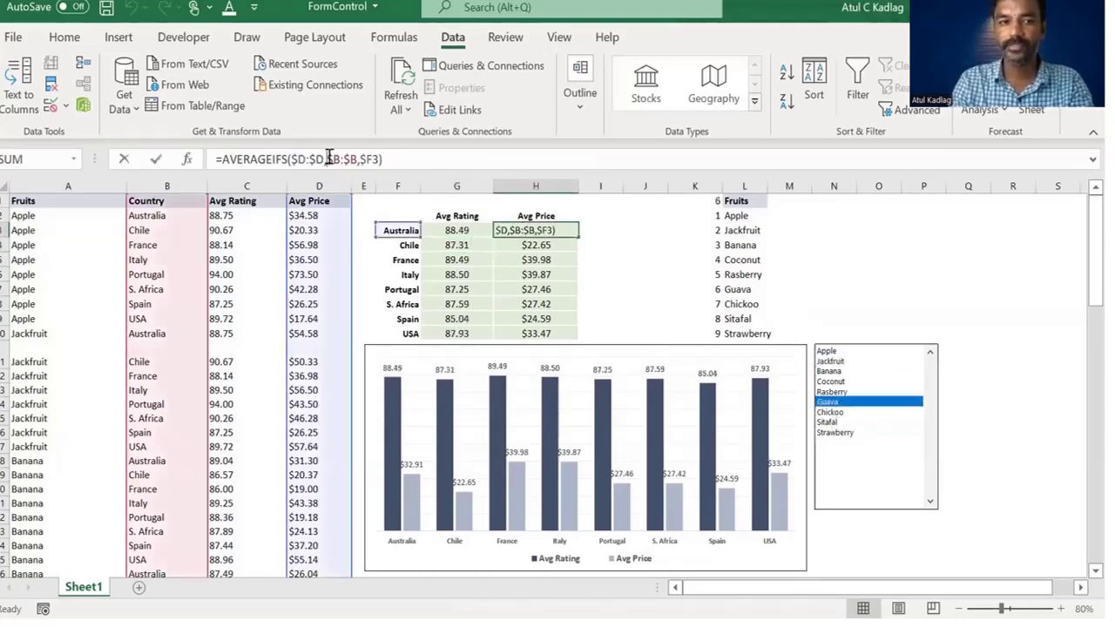
pyautogui.click(378, 160)
pyautogui.write(',')
pyautogui.click(44, 183)
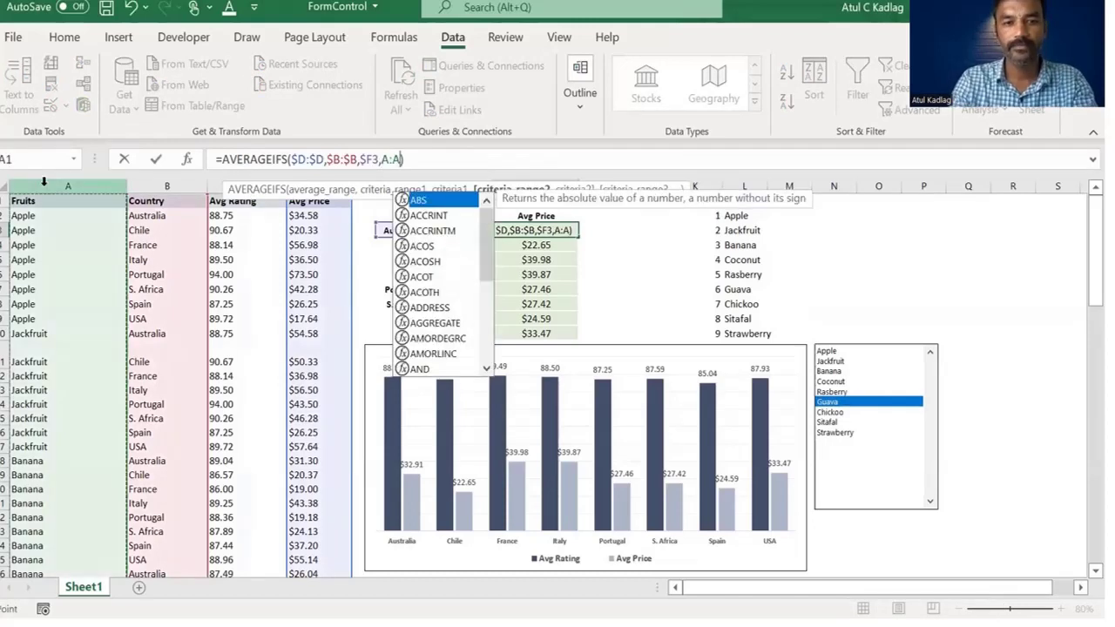
pyautogui.press('F4')
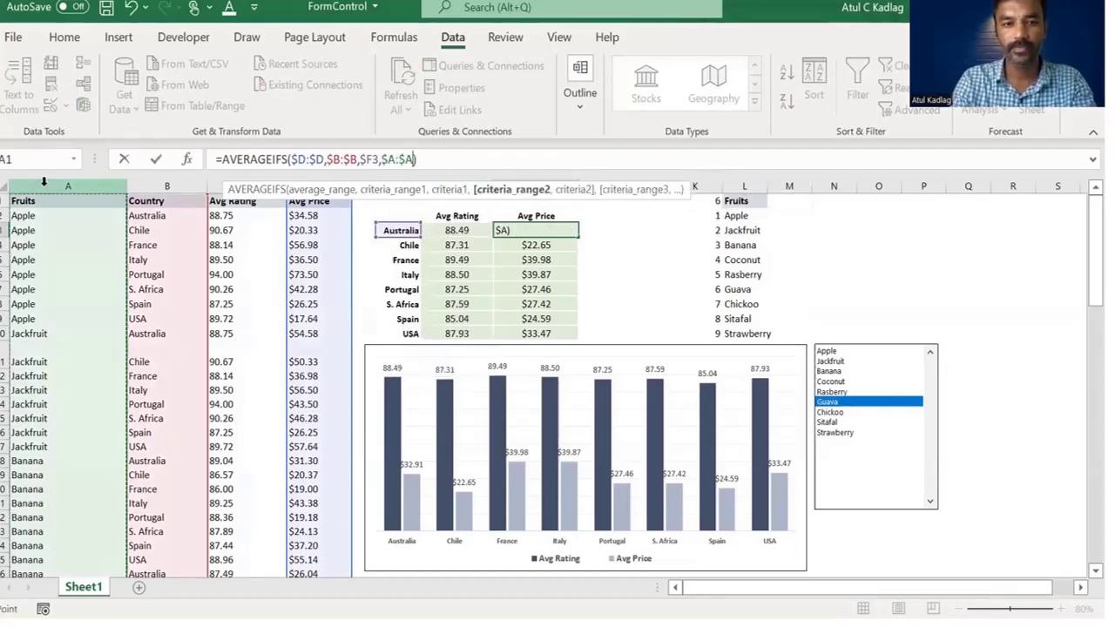
pyautogui.write(',')
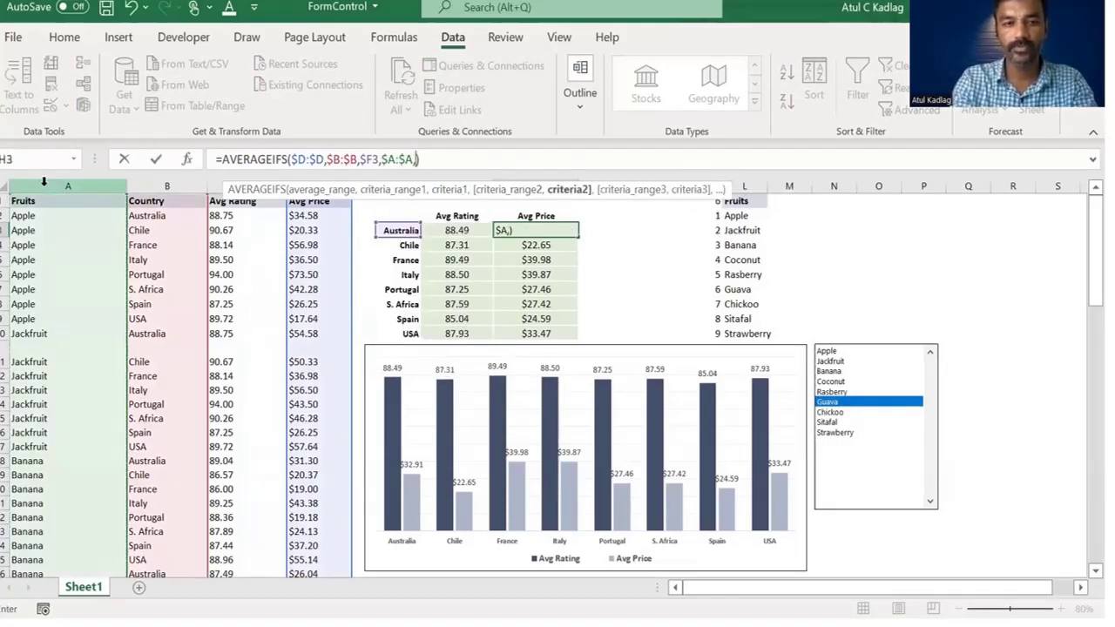
# Add a VLOOKUP of $K$1 in the table $K$2:$M$10 as the second criterion of the H3 AVERAGEIFS formula.
pyautogui.write('VLOOKUP(')
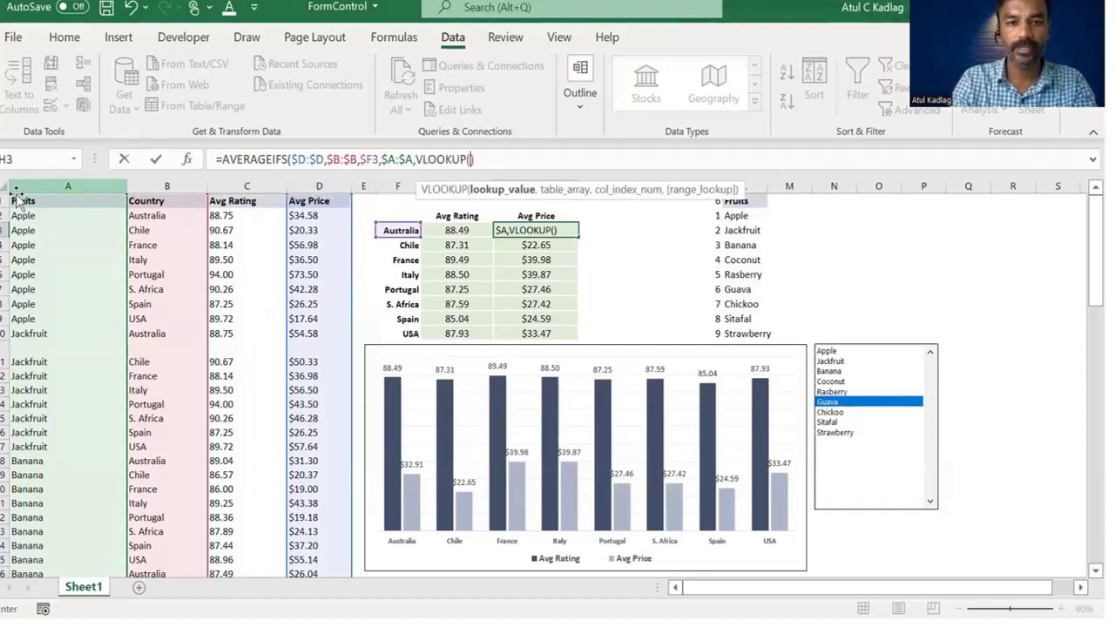
pyautogui.click(707, 205)
pyautogui.click(706, 206)
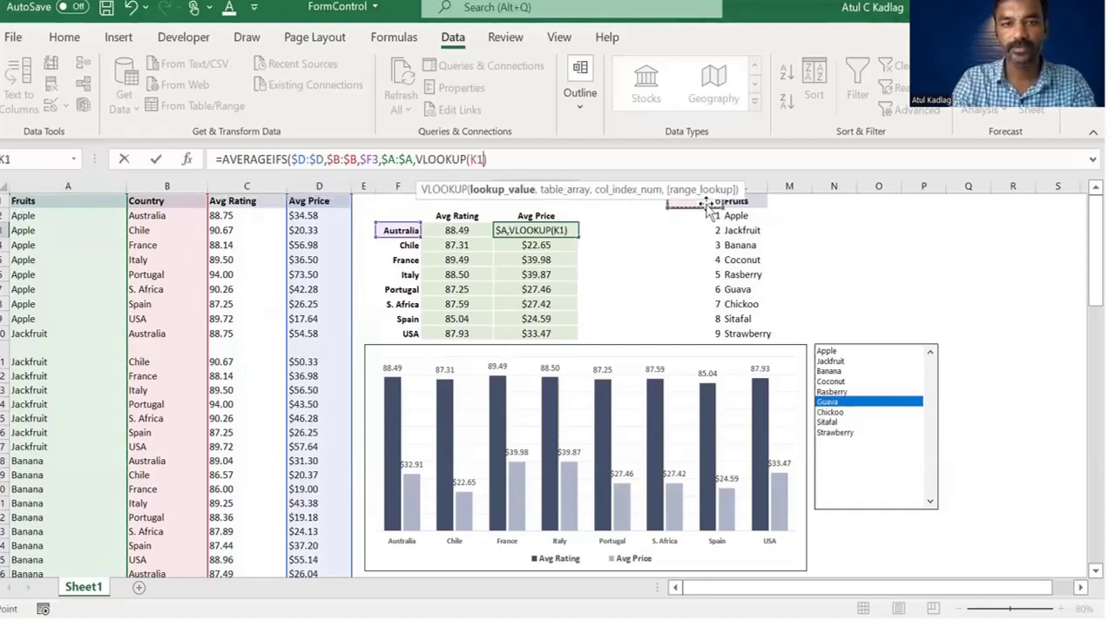
pyautogui.press('F4')
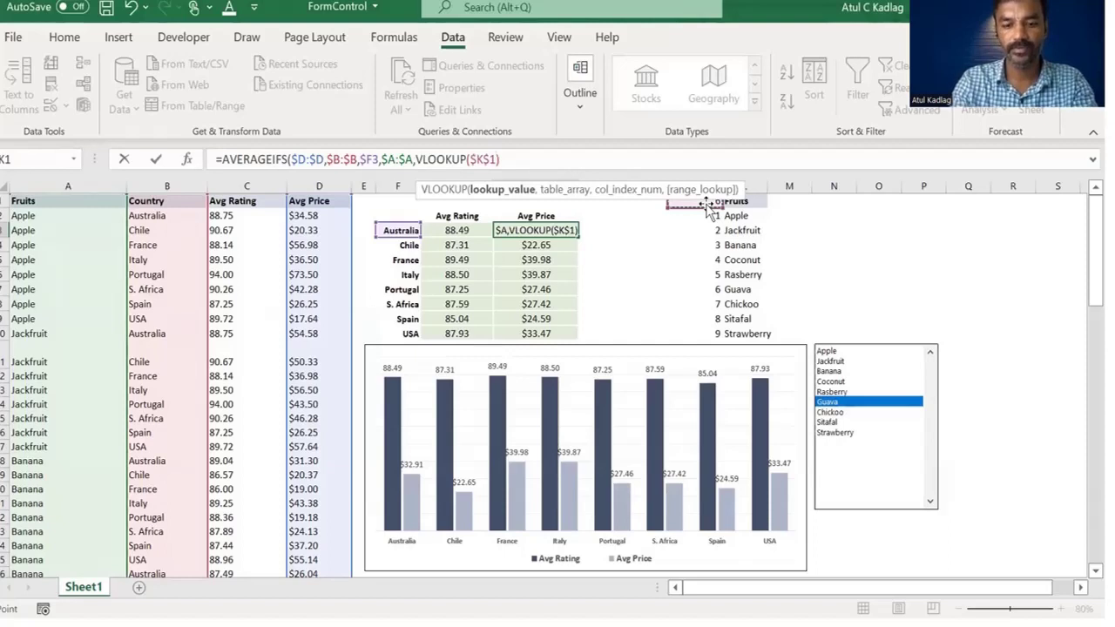
pyautogui.write(',')
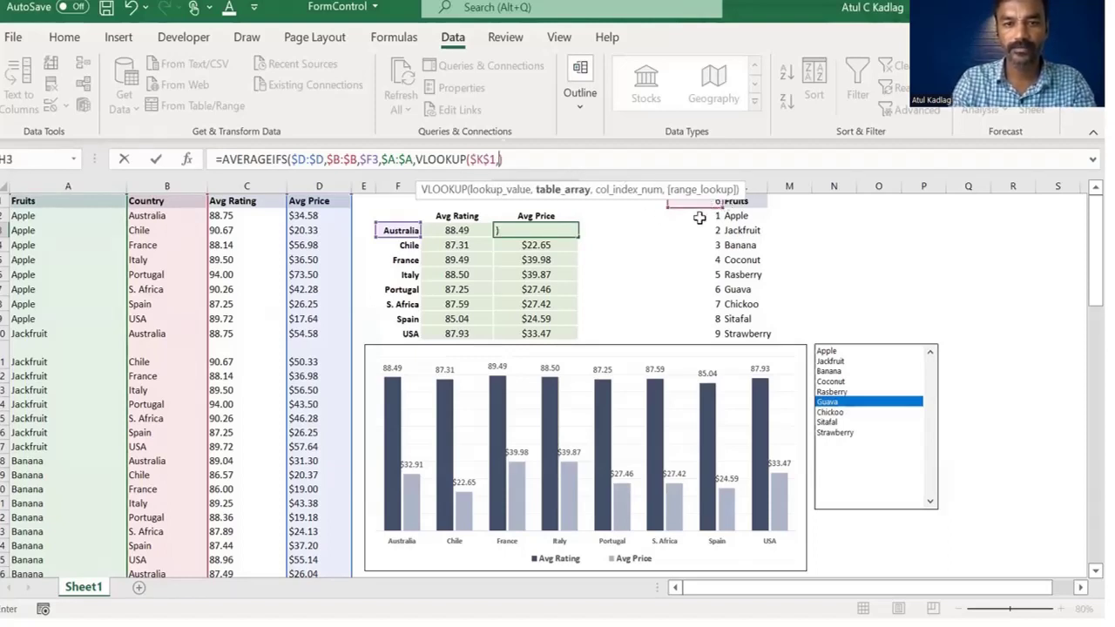
pyautogui.click(700, 218)
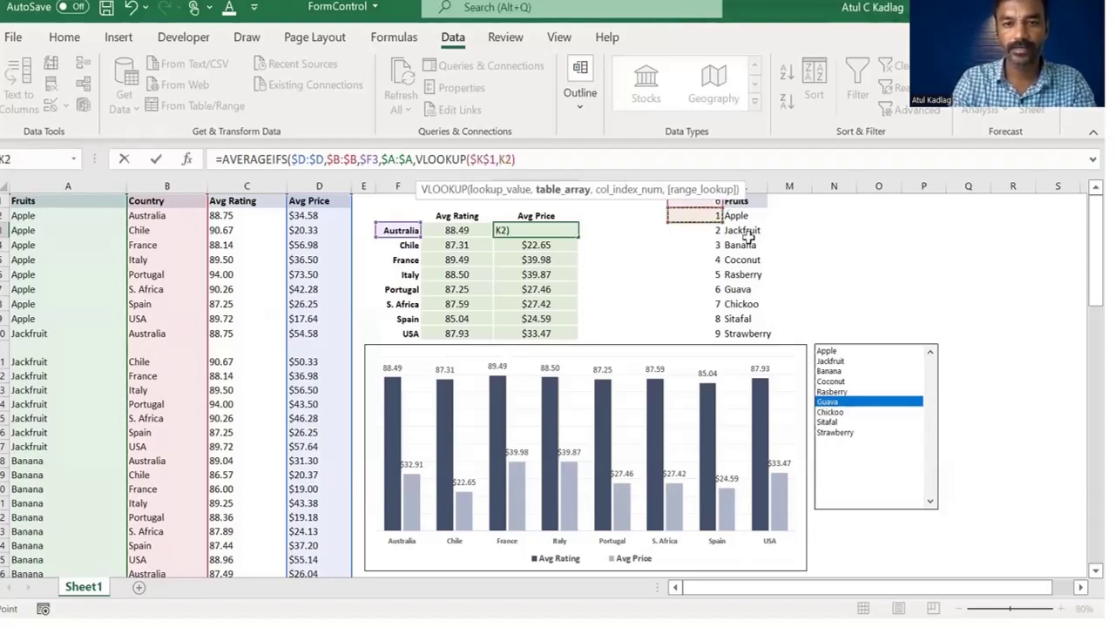
pyautogui.keyDown('shift'); pyautogui.click(791, 333); pyautogui.keyUp('shift')
pyautogui.press('F4')
pyautogui.write(',')
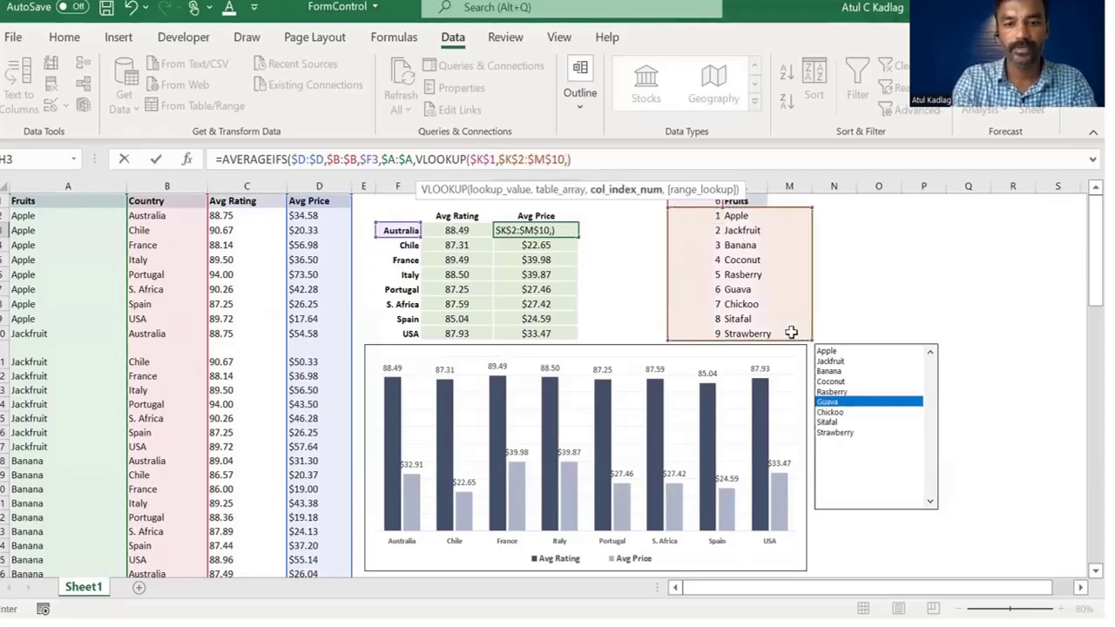
# Finish the H3 VLOOKUP with column index 2 and match type 0, and fill the Avg Price formula down to the USA row.
pyautogui.write('2,0')
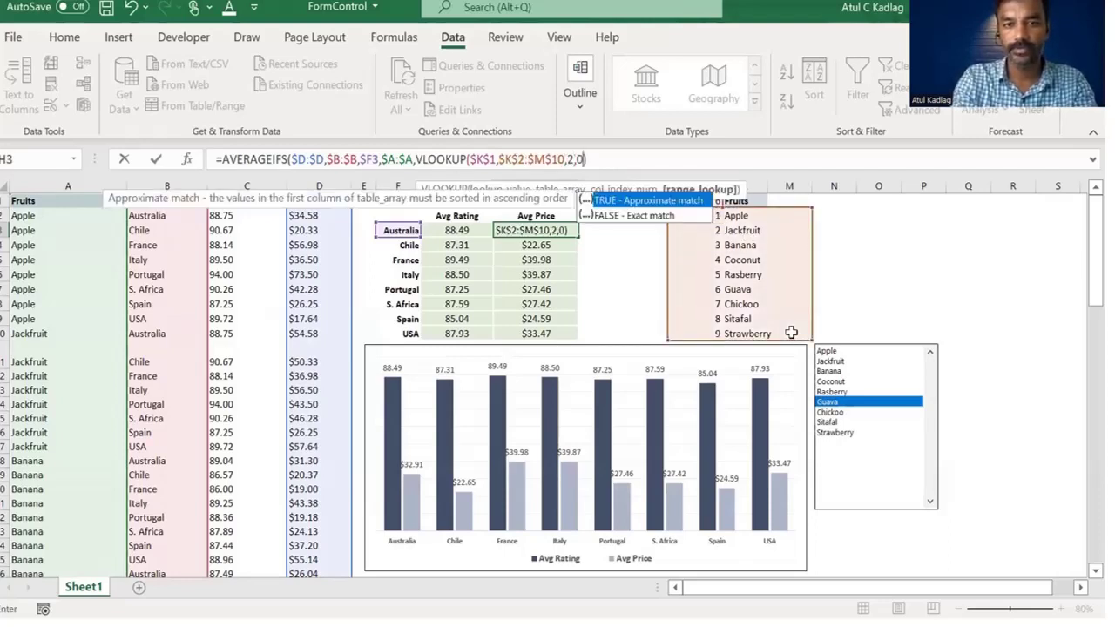
pyautogui.write('))')
pyautogui.press('Return')
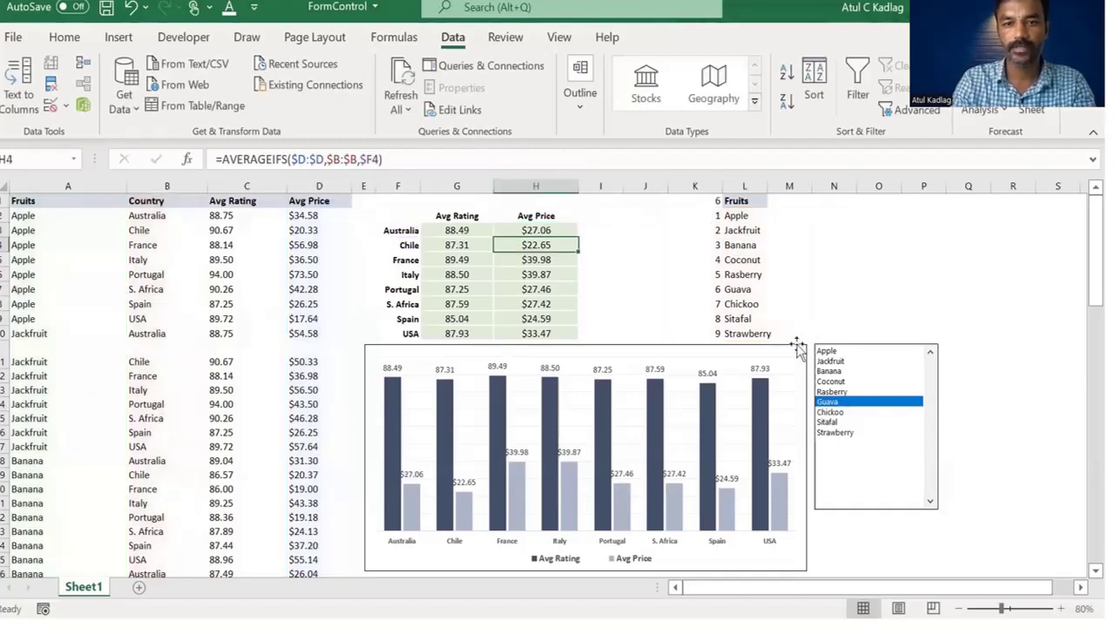
pyautogui.click(568, 231)
pyautogui.doubleClick(578, 237)
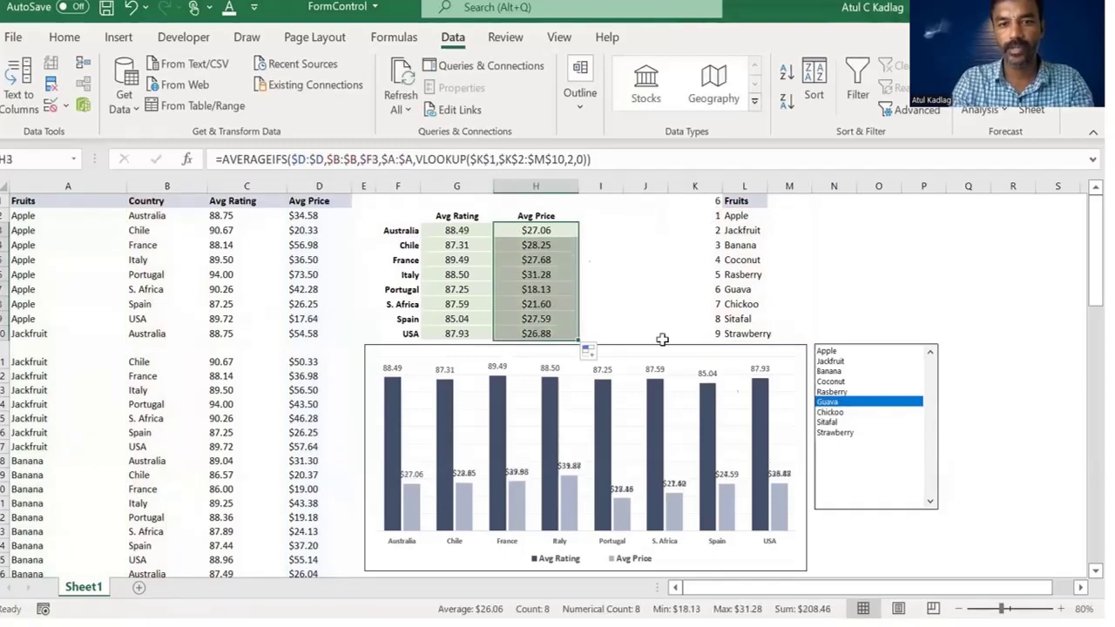
# Test the rating and price bars by selecting Rasberry, Banana, Chickoo, Coconut, Jackfruit and Rasberry again in the list box.
pyautogui.click(843, 393)
pyautogui.click(841, 372)
pyautogui.click(840, 412)
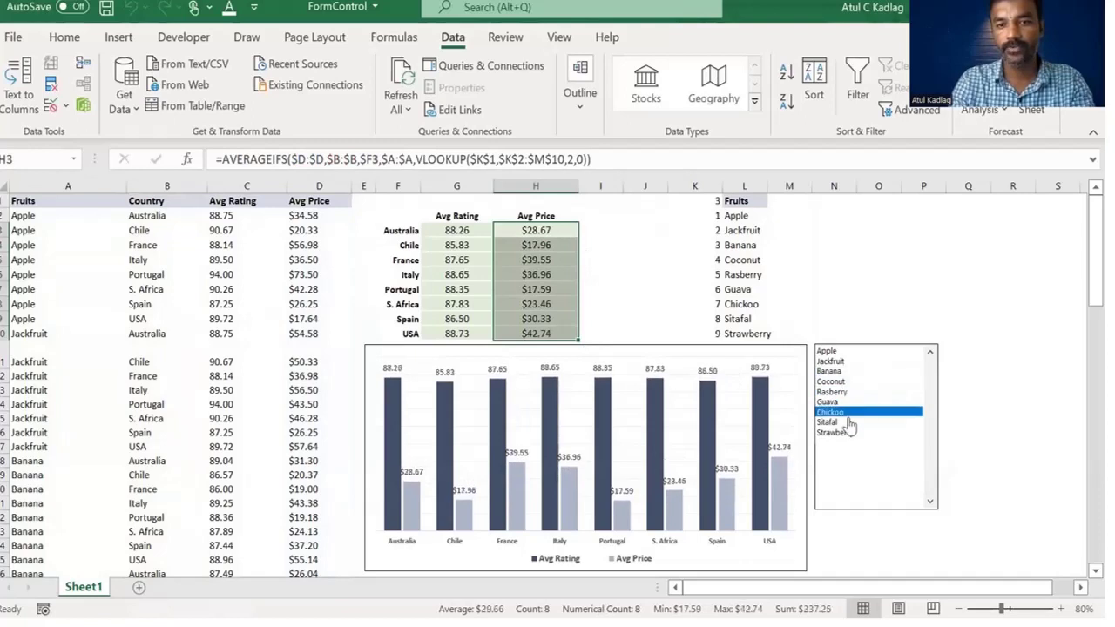
pyautogui.click(834, 382)
pyautogui.click(832, 361)
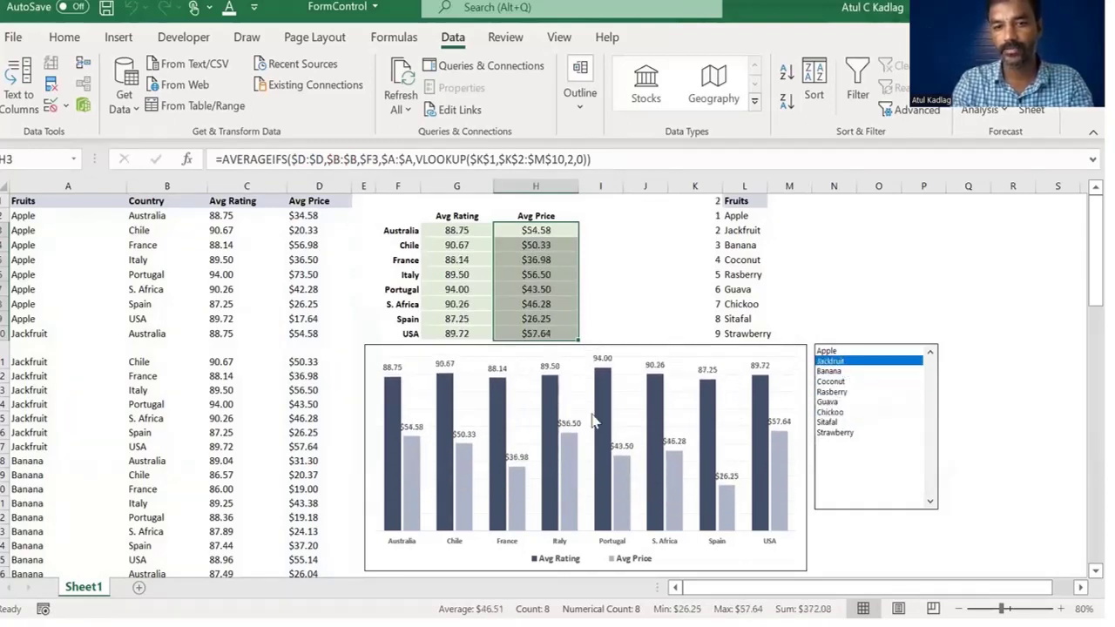
pyautogui.moveTo(632, 474)
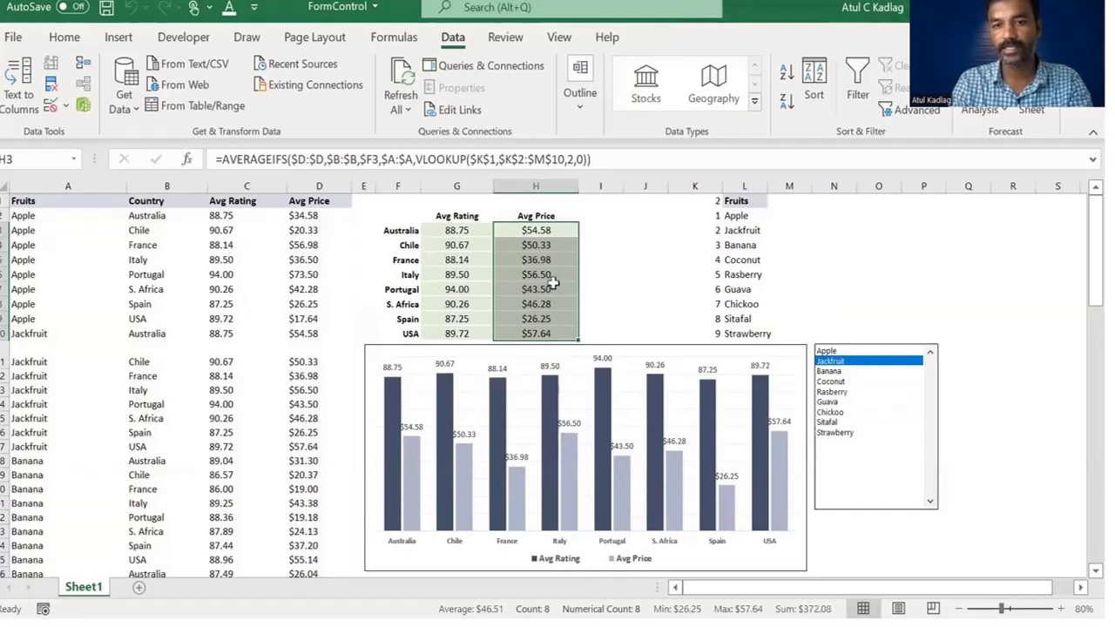
pyautogui.click(834, 393)
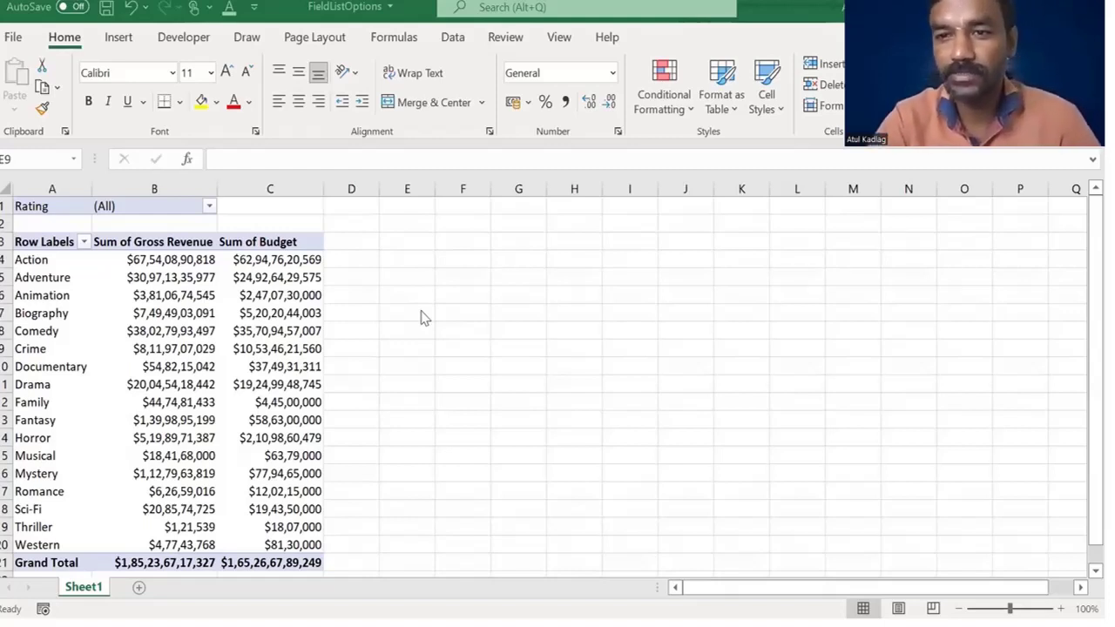
# Check when the PivotTable field list is displayed by selecting Sum of Budget cells and an empty cell outside the pivot table.
pyautogui.click(276, 387)
pyautogui.moveTo(273, 261); pyautogui.dragTo(275, 513)
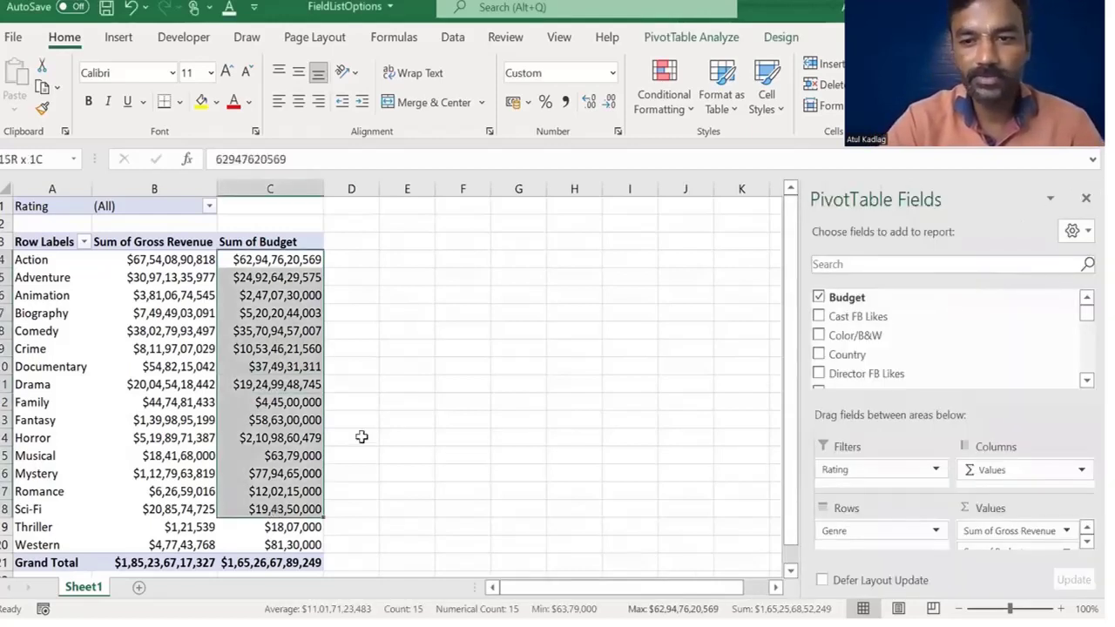
pyautogui.click(436, 386)
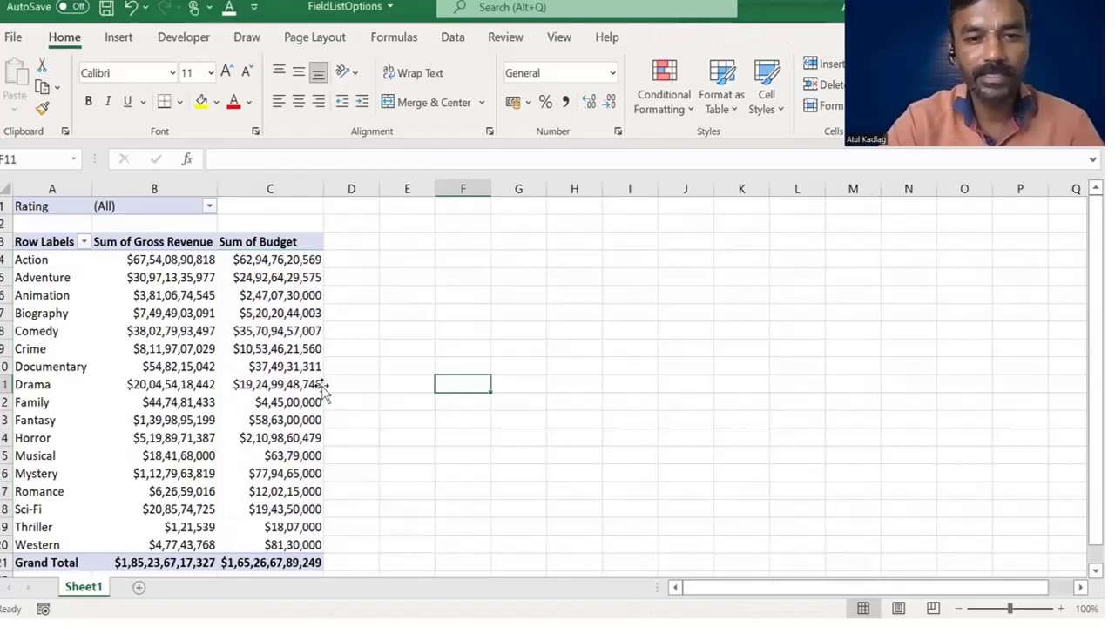
pyautogui.click(276, 381)
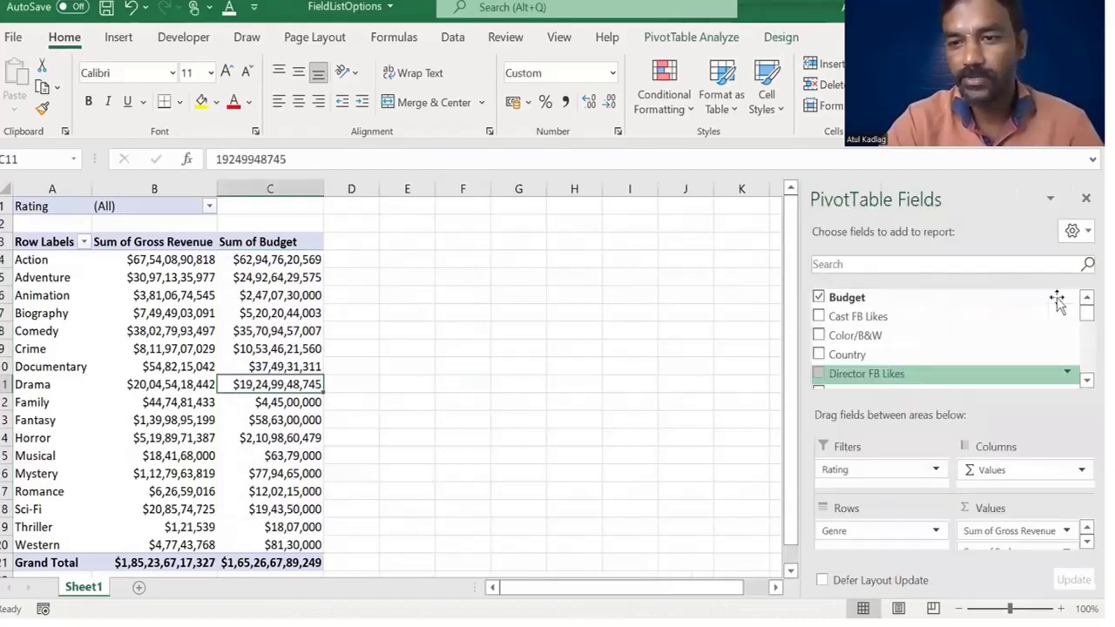
pyautogui.click(269, 329)
pyautogui.moveTo(269, 331)
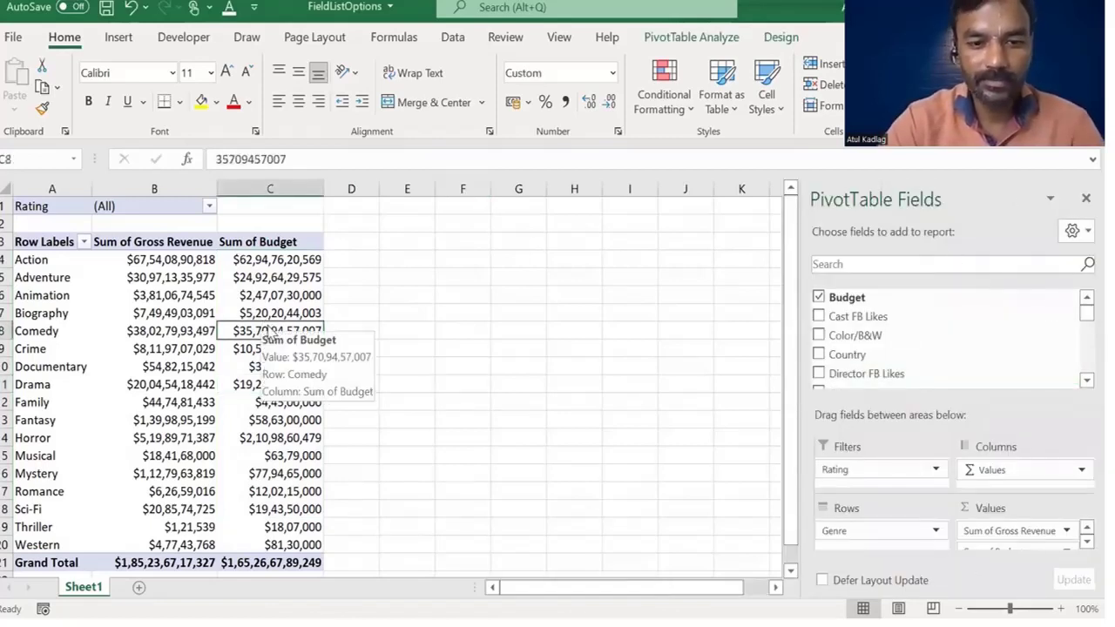
pyautogui.rightClick(269, 331)
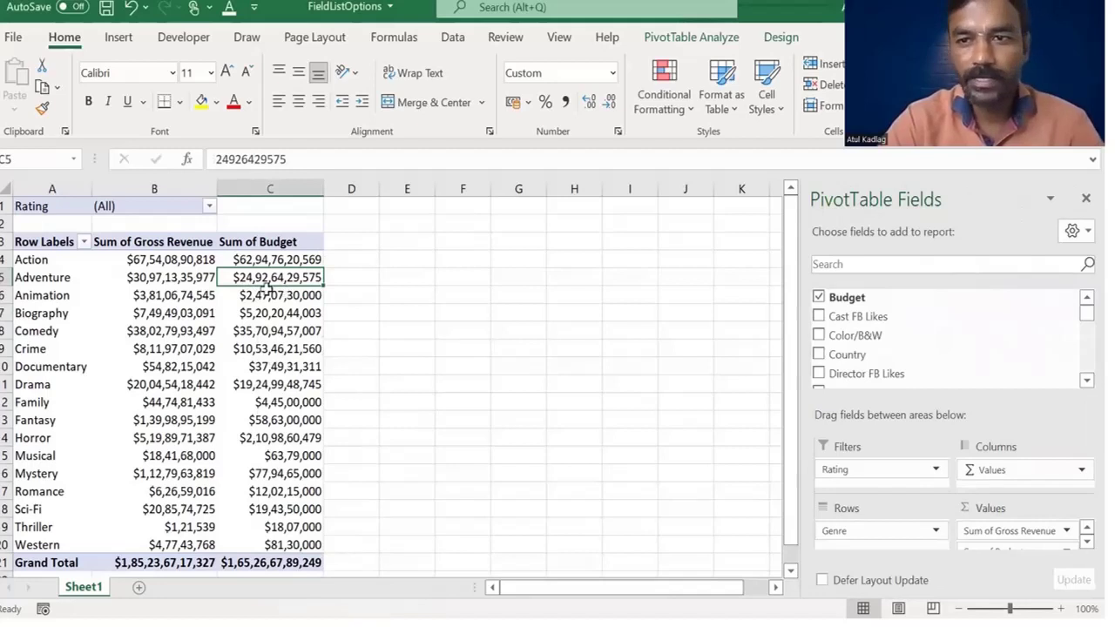
# Hide and redisplay the PivotTable's field list and its field headers.
pyautogui.click(675, 39)
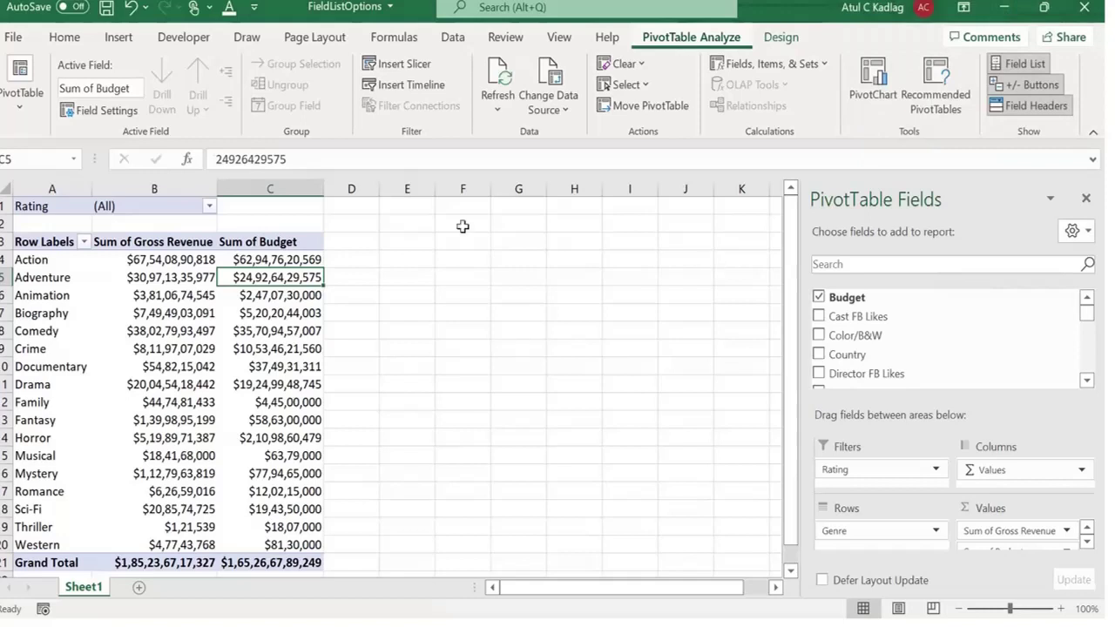
pyautogui.click(1033, 68)
pyautogui.click(1019, 65)
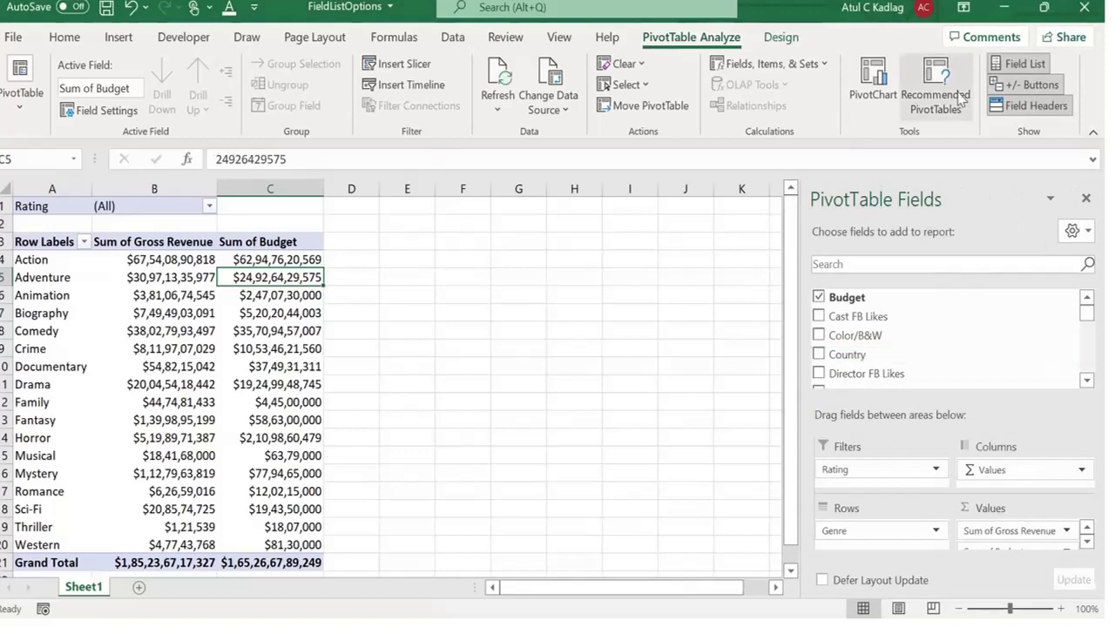
pyautogui.click(1053, 107)
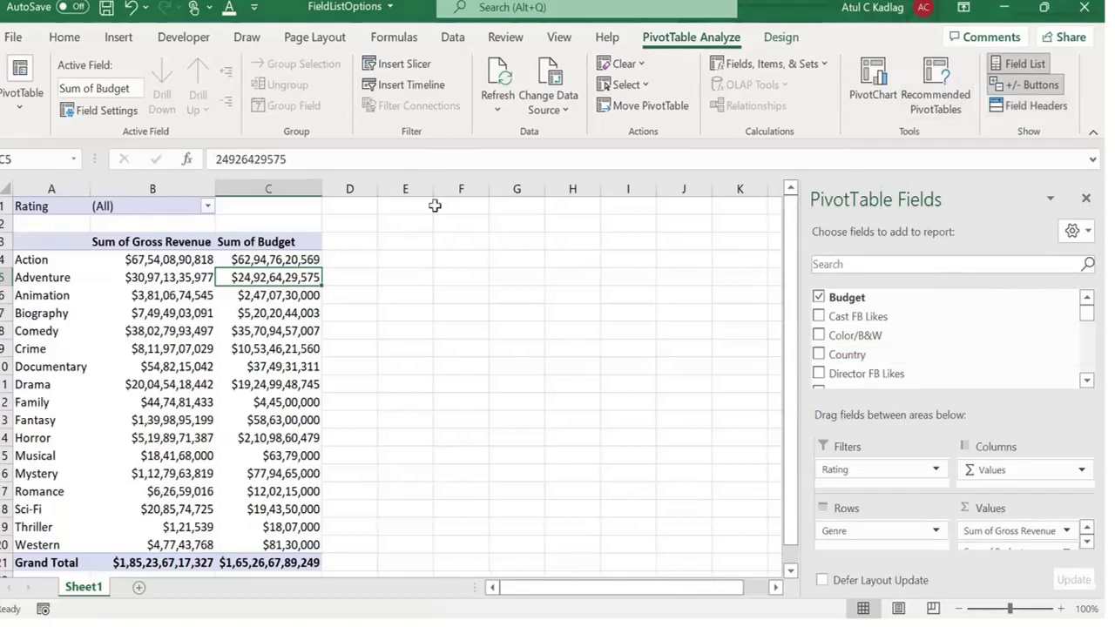
pyautogui.click(1021, 107)
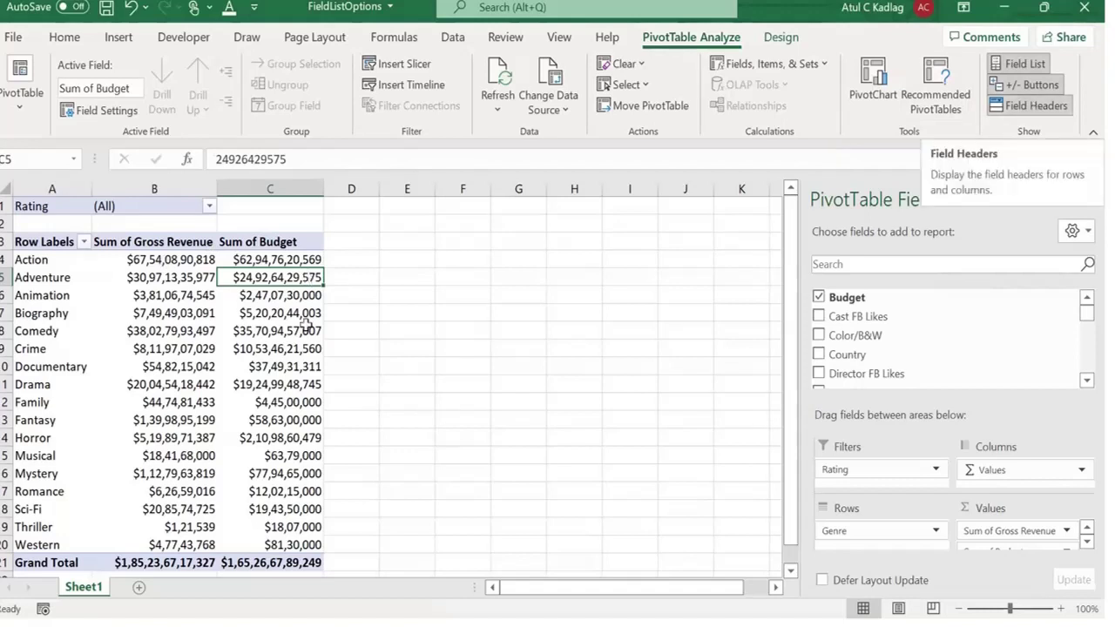
# Select the pivot table's genre rows, look through the full field list, and arrange its fields and areas sections side by side.
pyautogui.moveTo(33, 256); pyautogui.dragTo(322, 551)
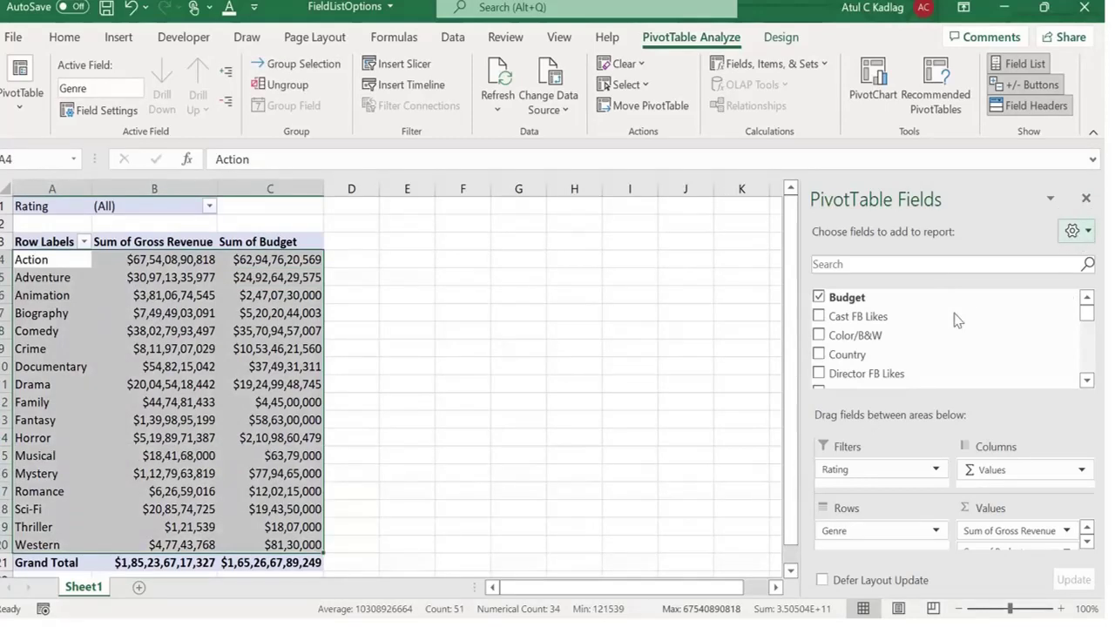
pyautogui.click(655, 329)
pyautogui.moveTo(1082, 313); pyautogui.dragTo(1081, 387)
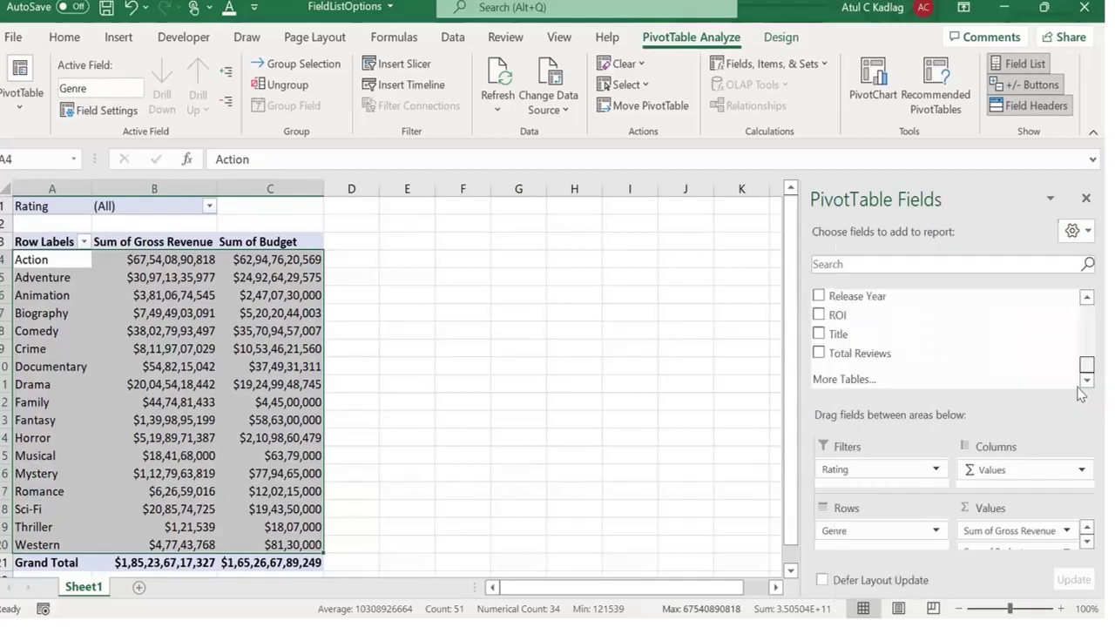
pyautogui.scroll(5, 1081, 301)
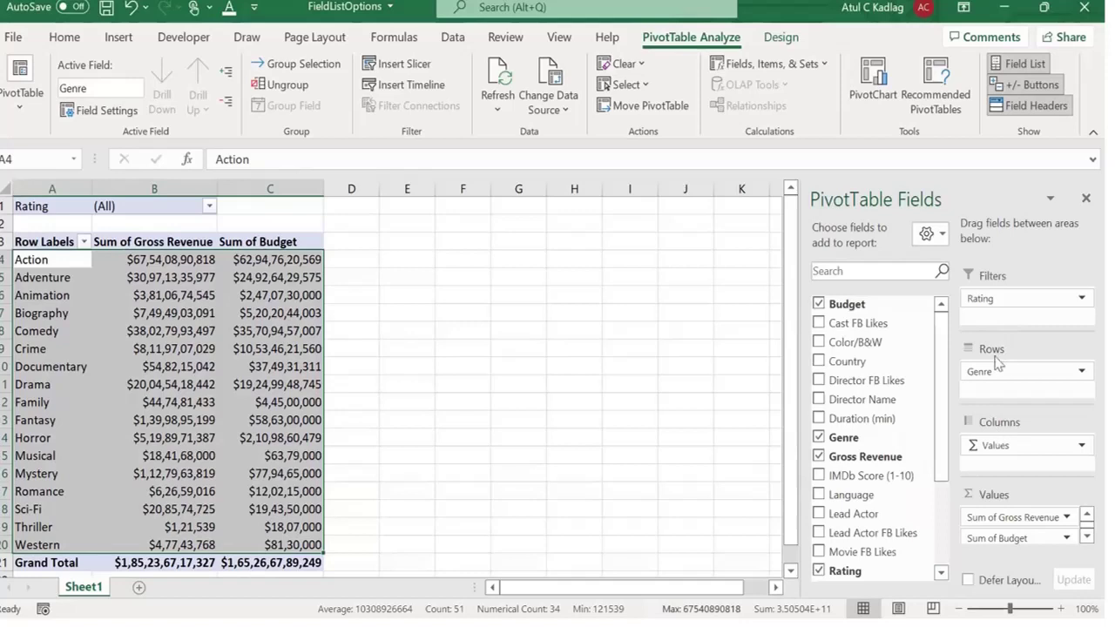
# Try the Fields Section Only and stacked layouts of the PivotTable field list, and return to the side-by-side layout to browse the fields.
pyautogui.click(943, 233)
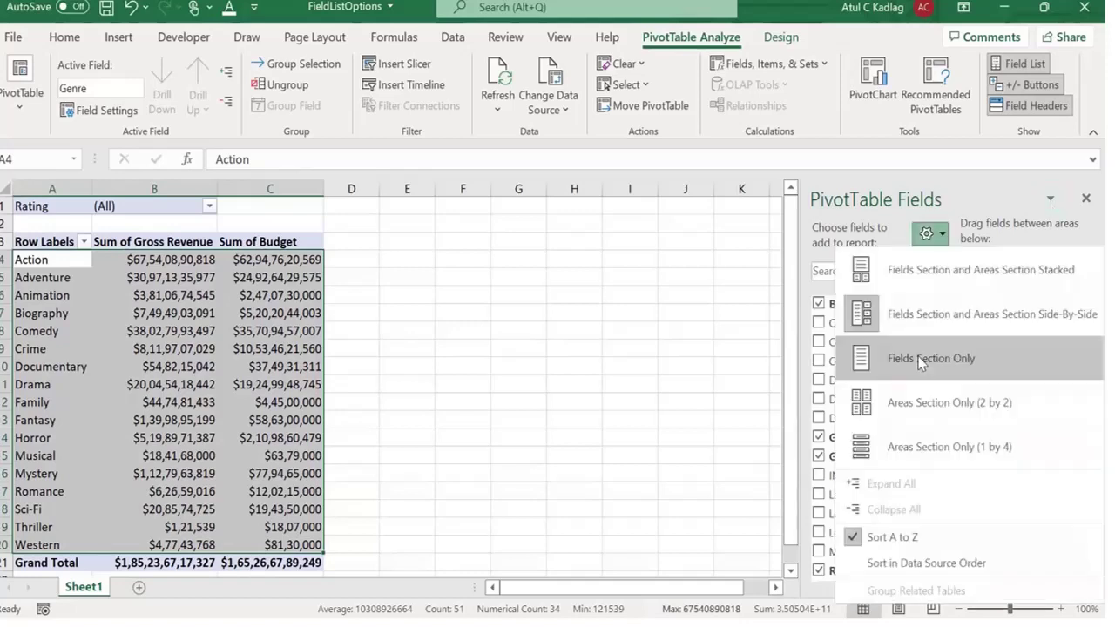
pyautogui.click(921, 360)
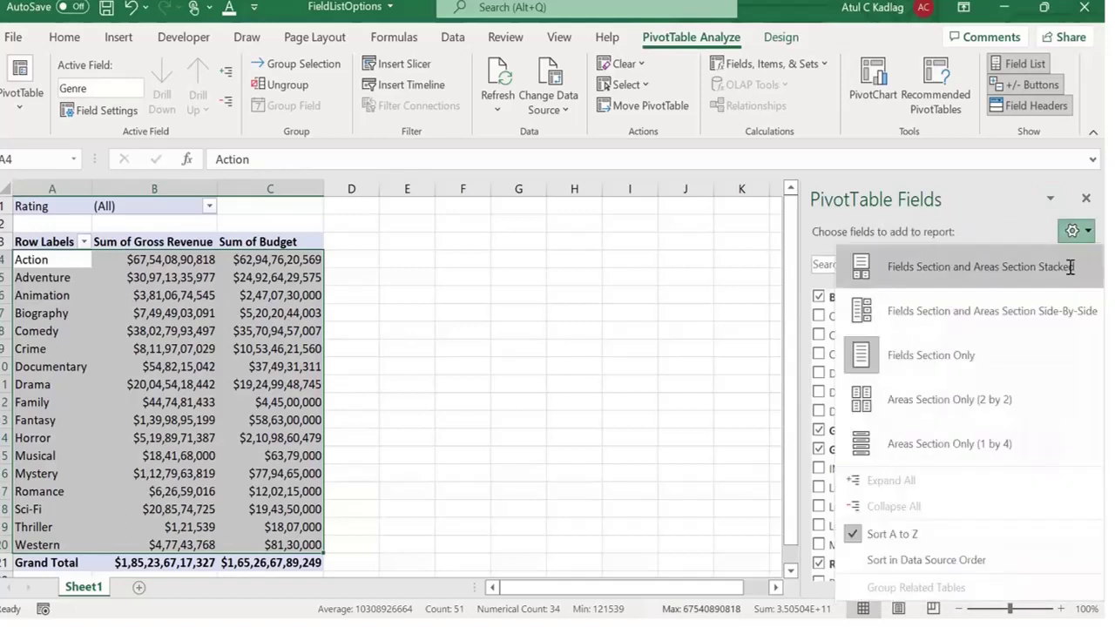
pyautogui.click(1069, 266)
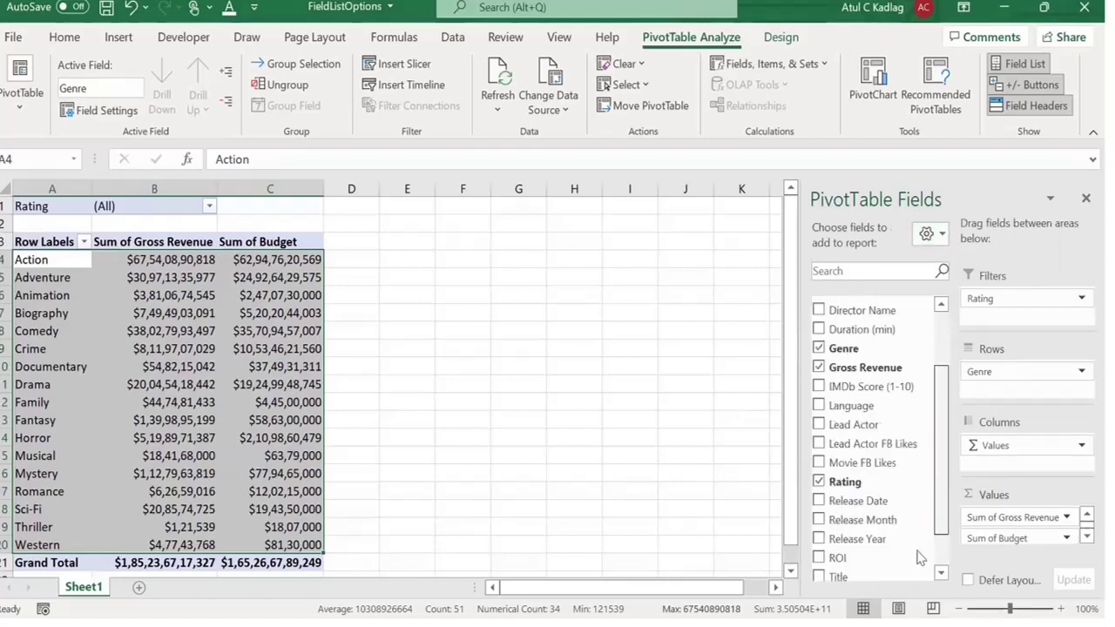
pyautogui.scroll(-2, 930, 439)
pyautogui.scroll(2, 901, 321)
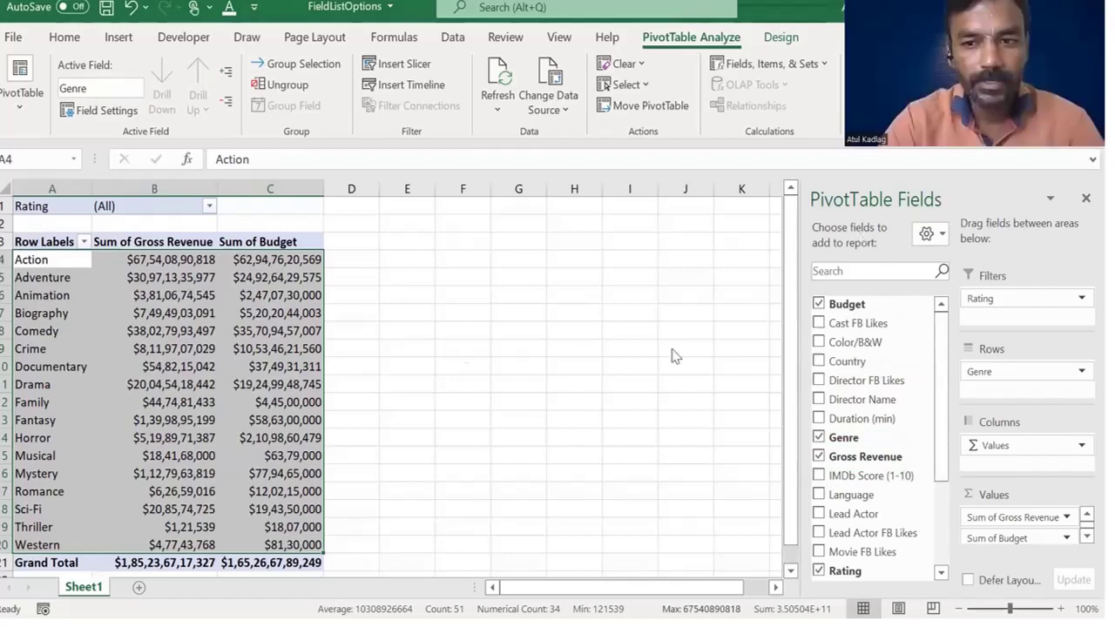
# Try the Areas Section Only (1 by 4) and (2 by 2) layouts of the field list, and restore the side-by-side layout.
pyautogui.click(943, 407)
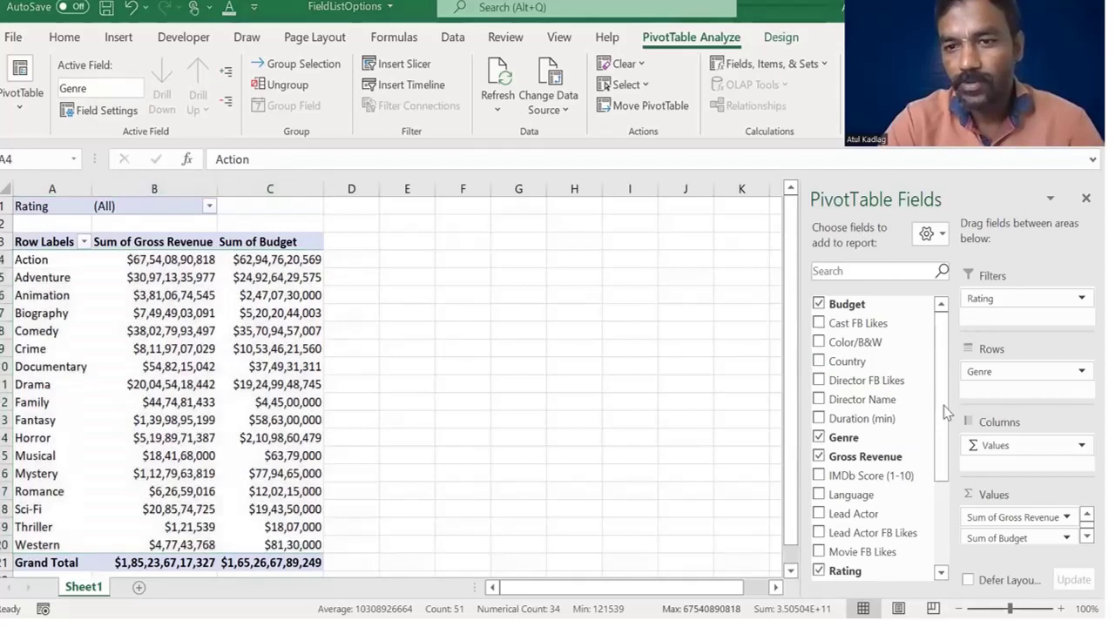
pyautogui.click(942, 236)
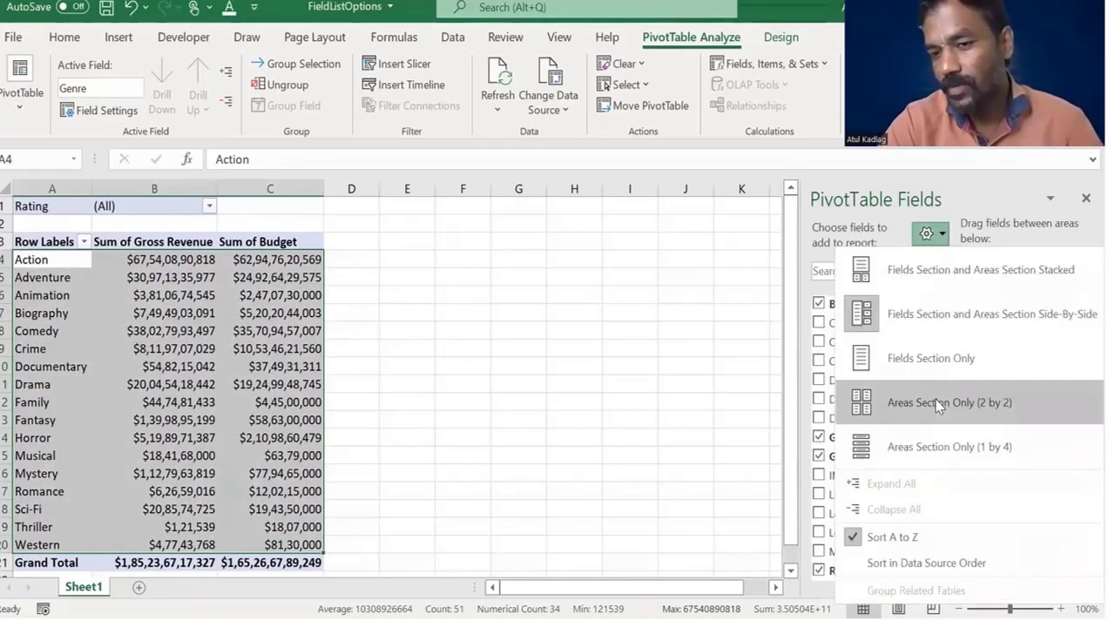
pyautogui.click(891, 443)
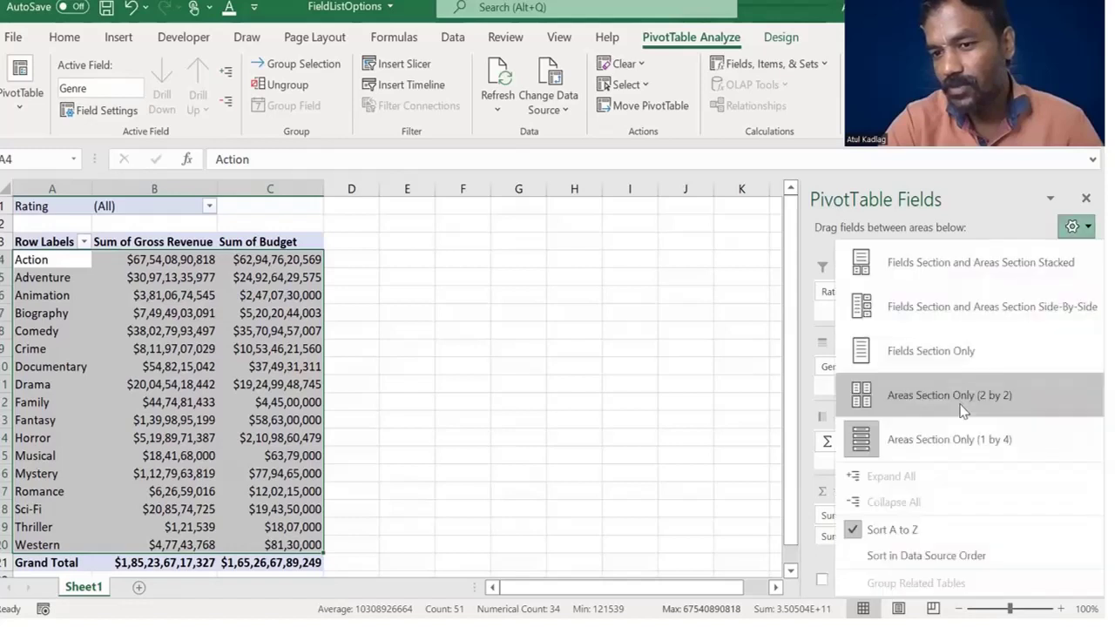
pyautogui.click(974, 392)
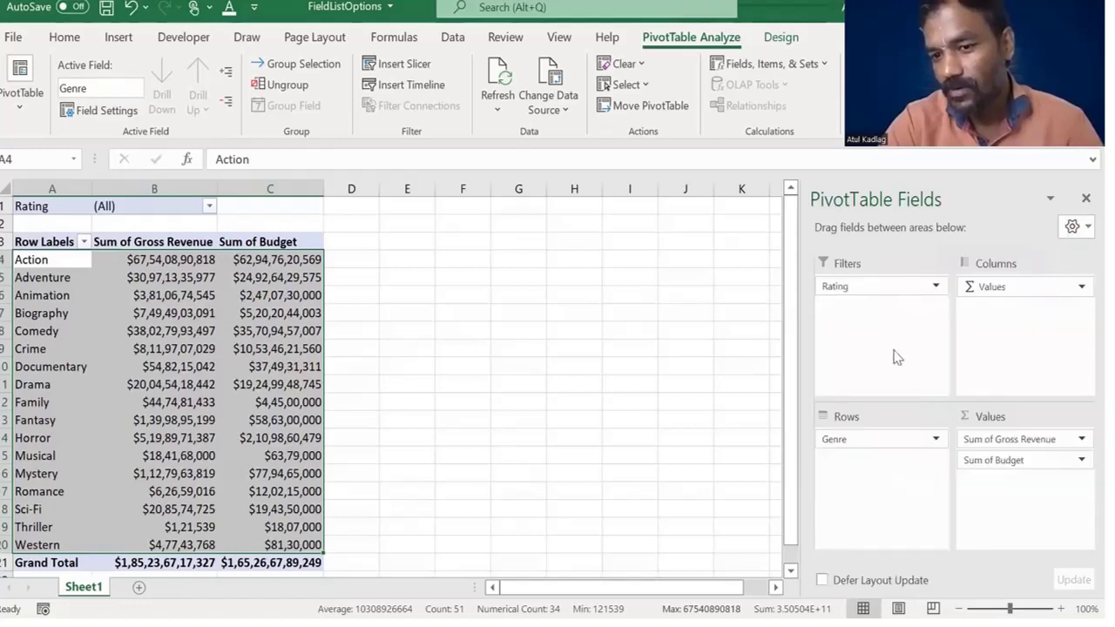
pyautogui.click(1072, 227)
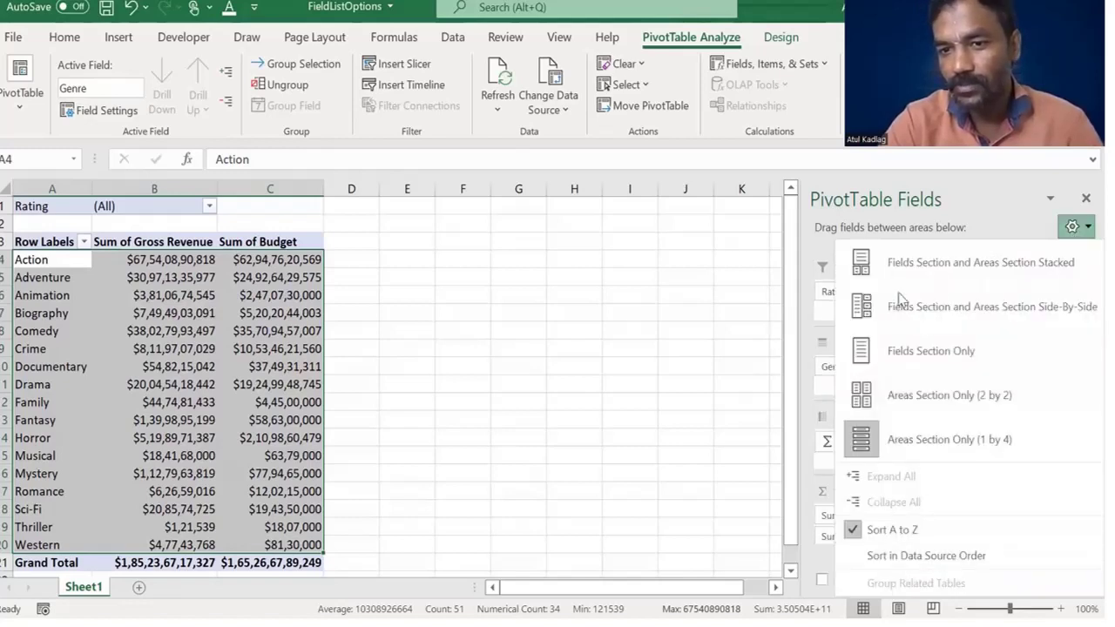
pyautogui.click(911, 297)
pyautogui.click(1052, 200)
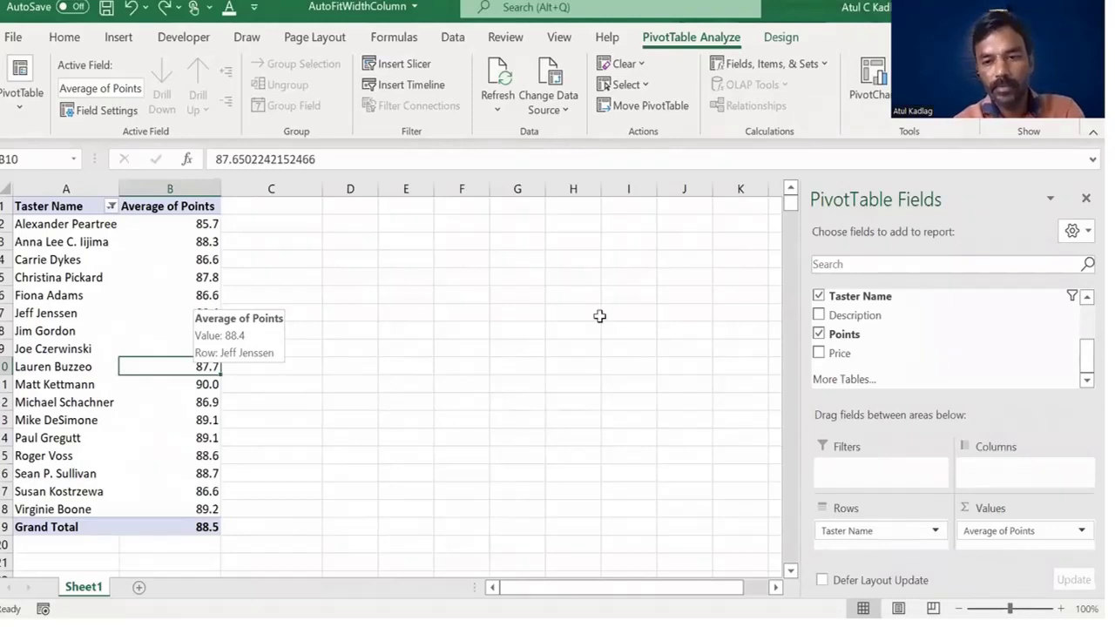
# Try adding the Description field to the pivot table's rows below Taster Name, browse the description column, and undo the addition.
pyautogui.moveTo(34, 232); pyautogui.dragTo(140, 364)
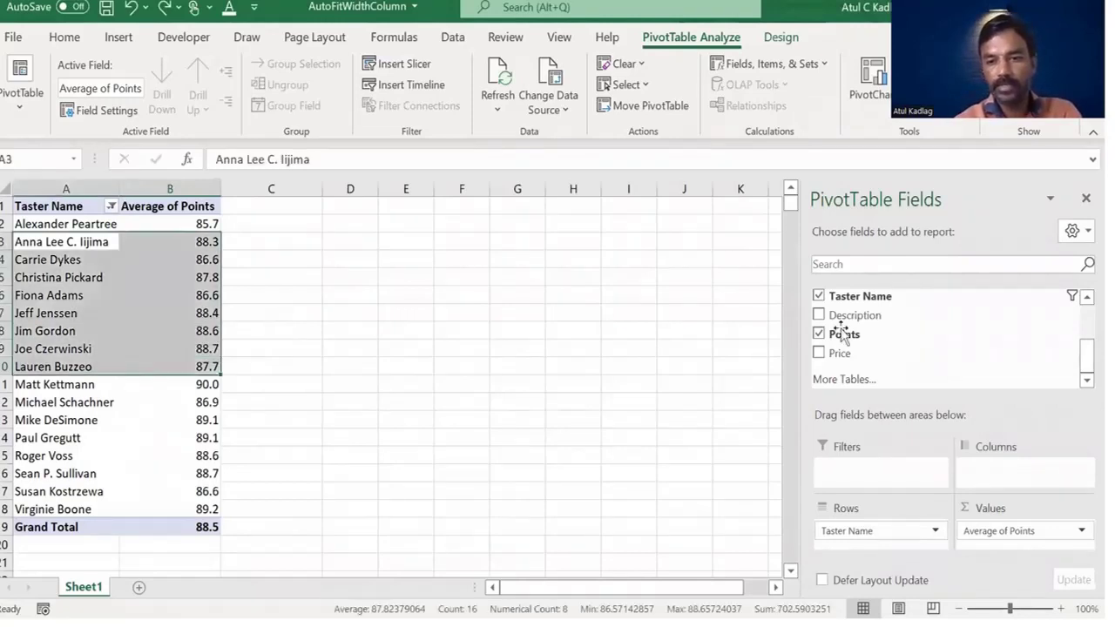
pyautogui.click(523, 365)
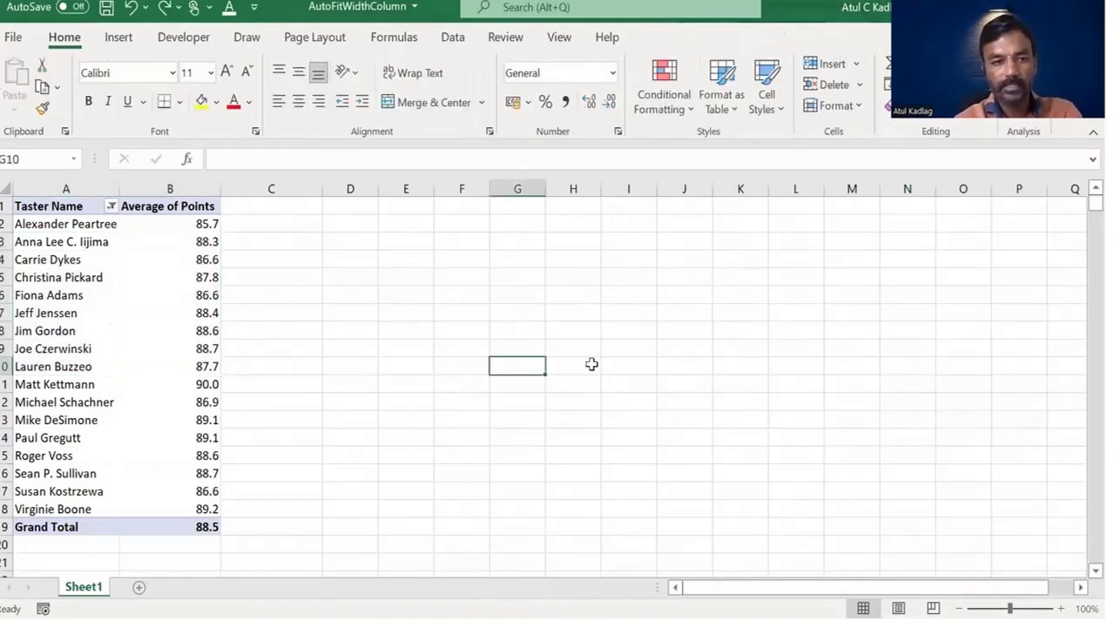
pyautogui.moveTo(854, 314); pyautogui.dragTo(846, 535)
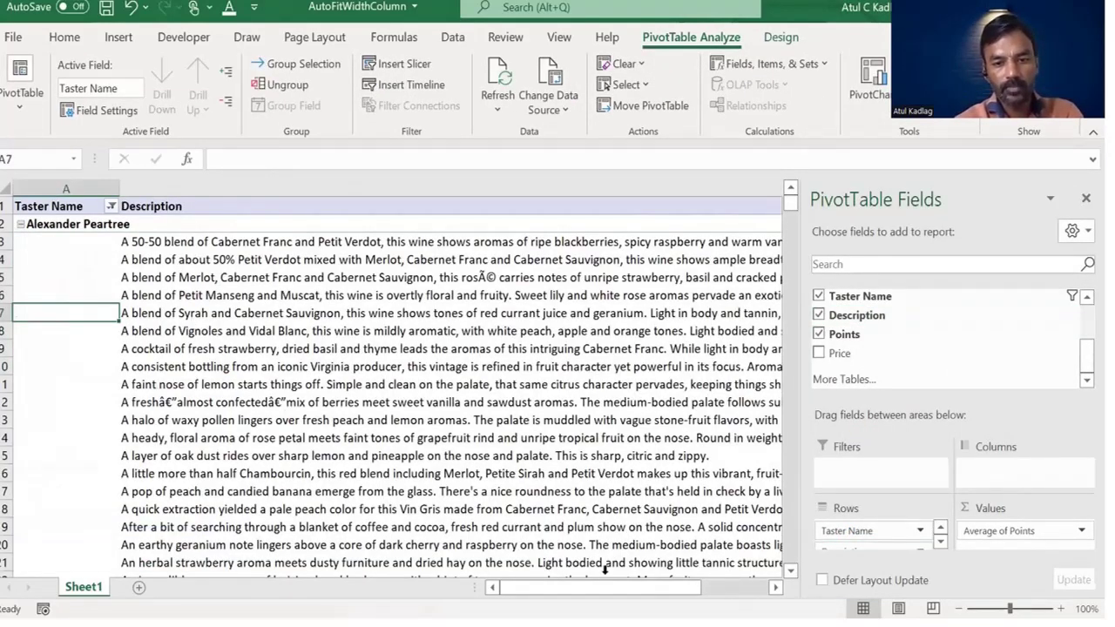
pyautogui.moveTo(605, 588); pyautogui.dragTo(590, 287)
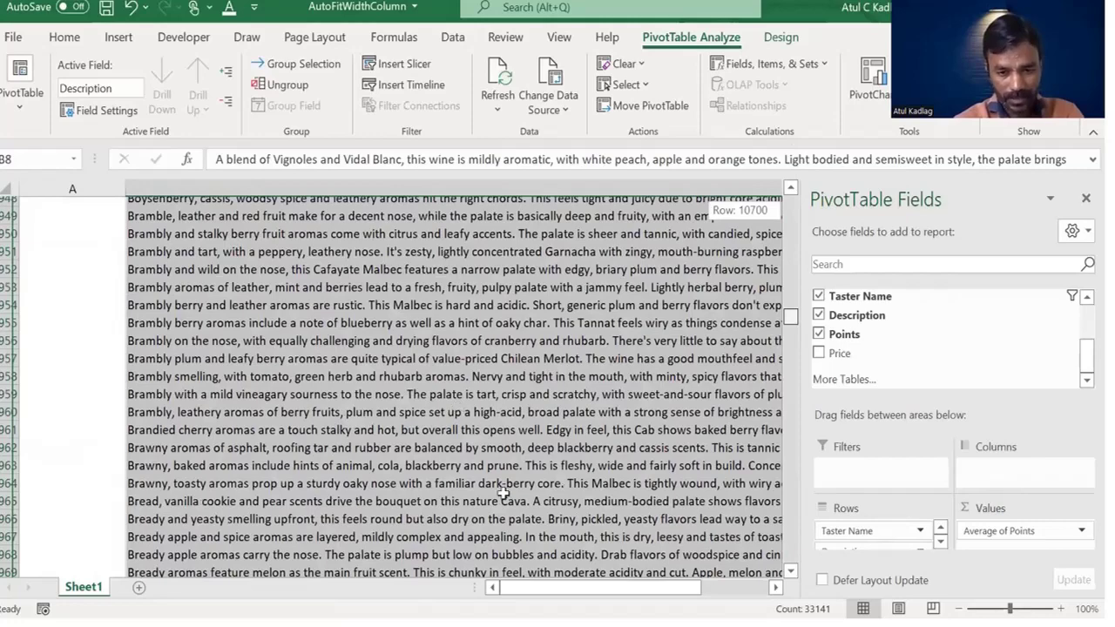
pyautogui.moveTo(566, 587); pyautogui.dragTo(601, 582)
pyautogui.press('Up')
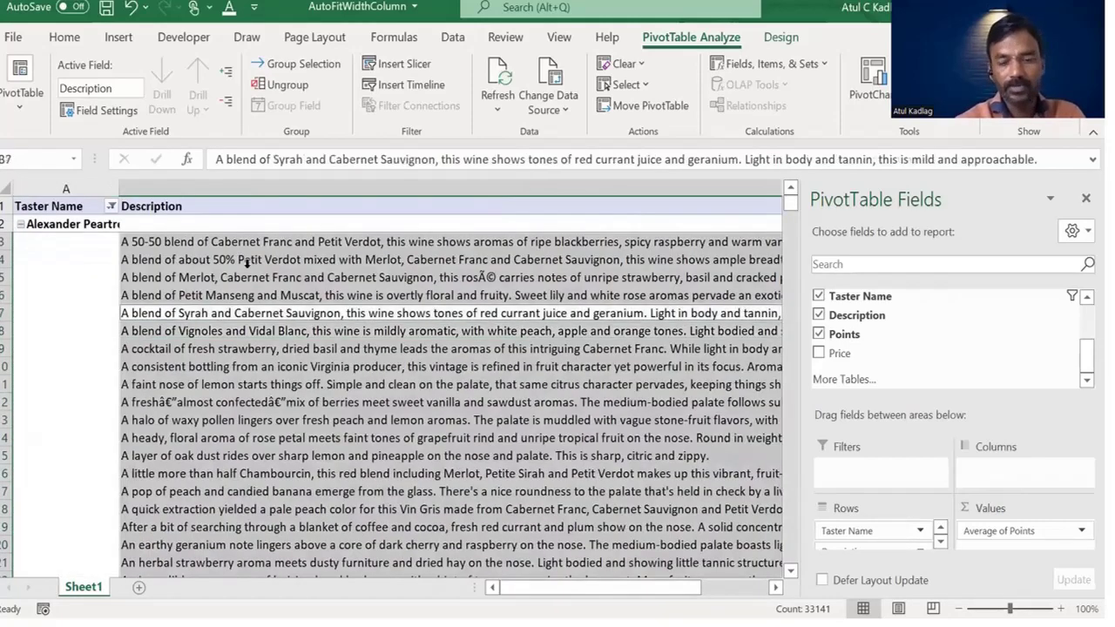
pyautogui.press('Up')
pyautogui.press('Up')
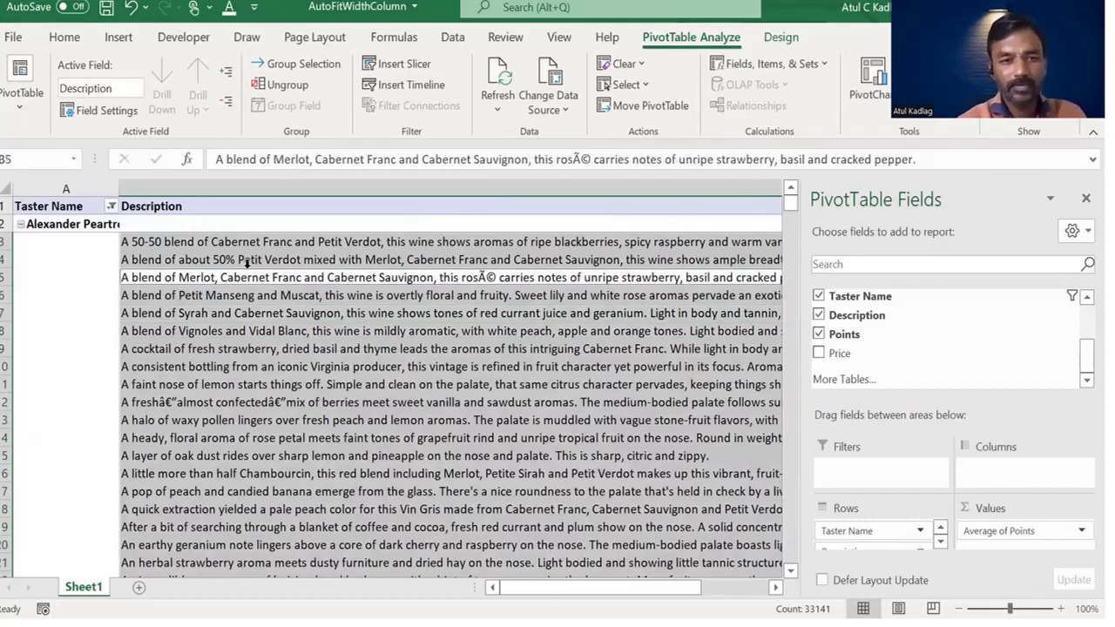
pyautogui.hotkey('ctrl', 'z')
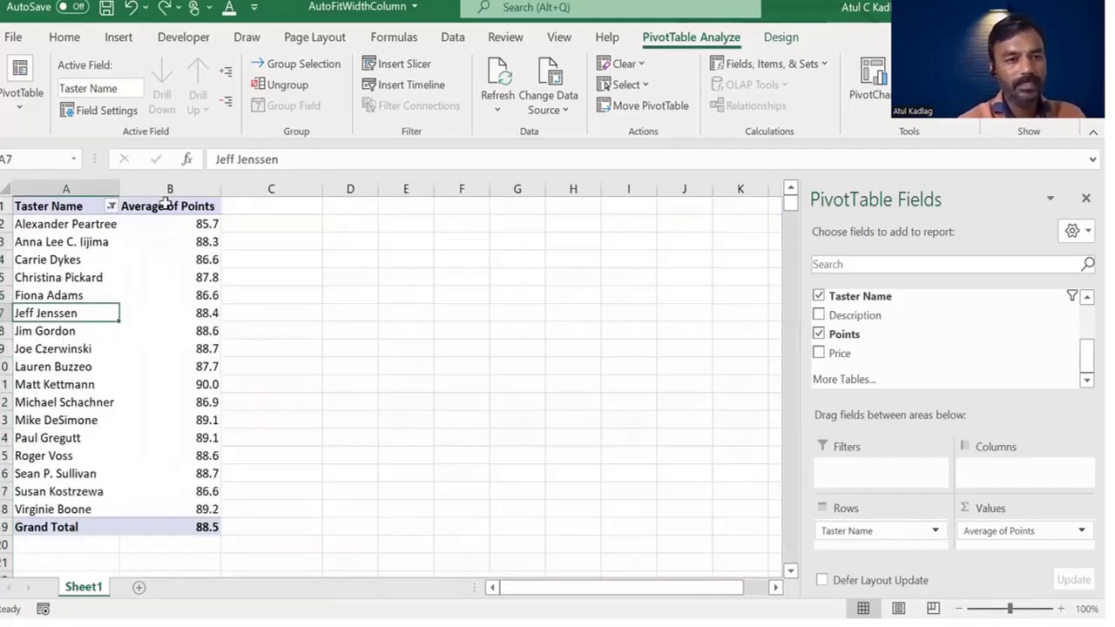
# Turn off Autofit column widths on update in the options of the Taster Name pivot table.
pyautogui.click(131, 275)
pyautogui.click(94, 288)
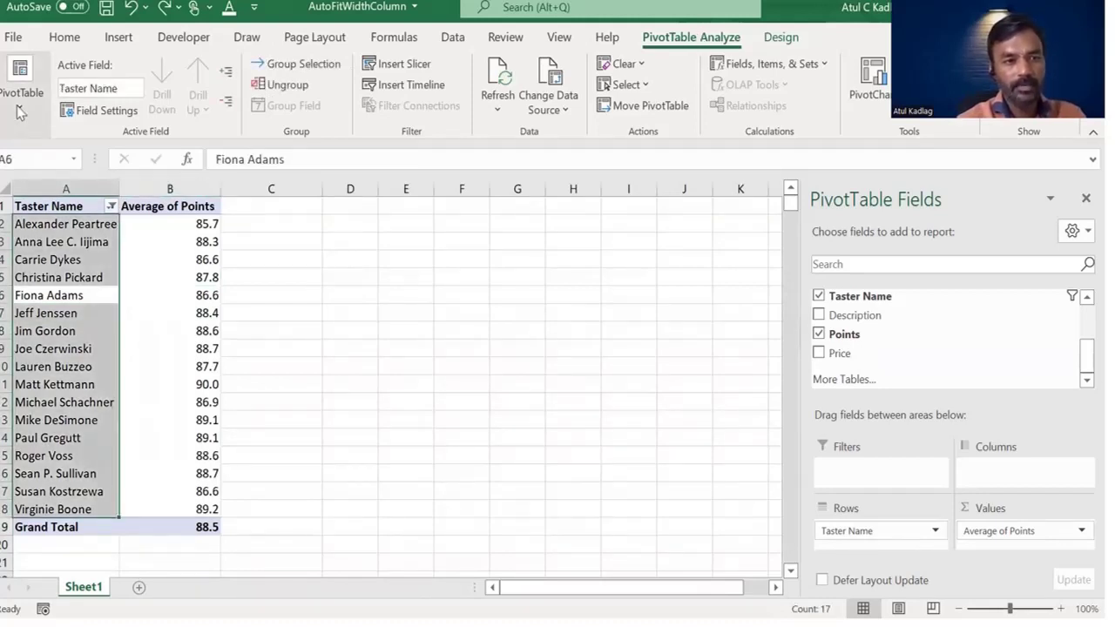
pyautogui.click(30, 198)
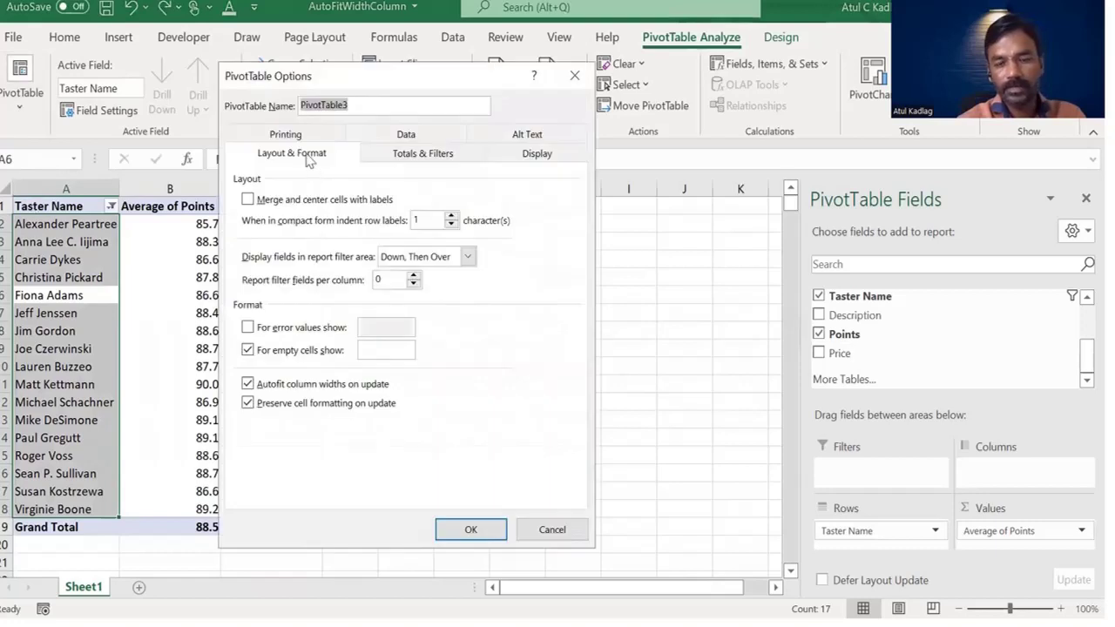
pyautogui.click(305, 155)
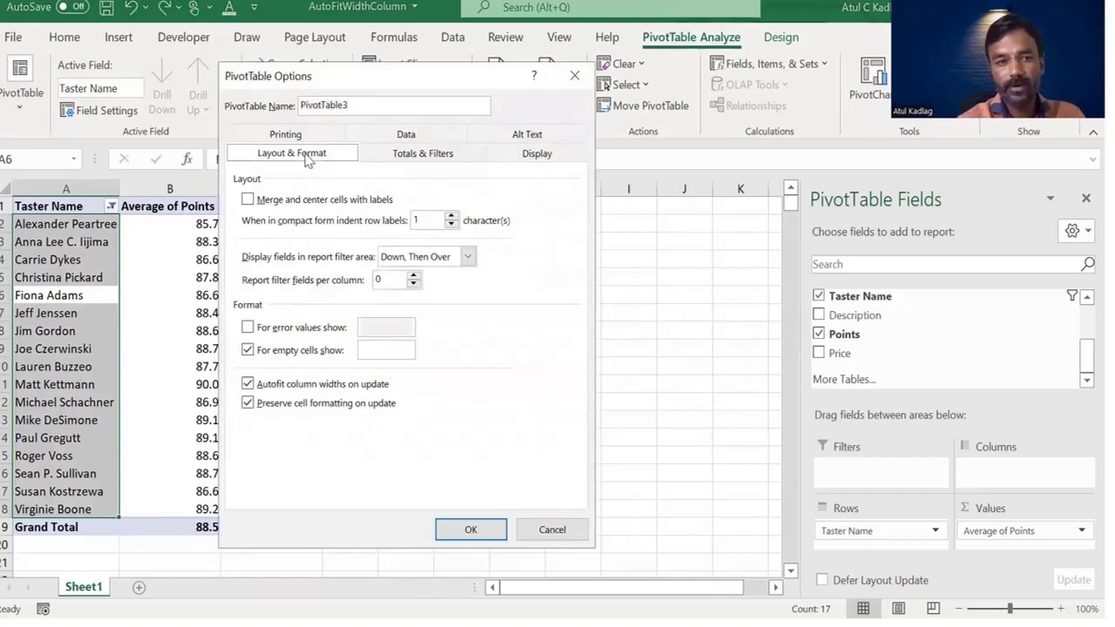
pyautogui.click(291, 389)
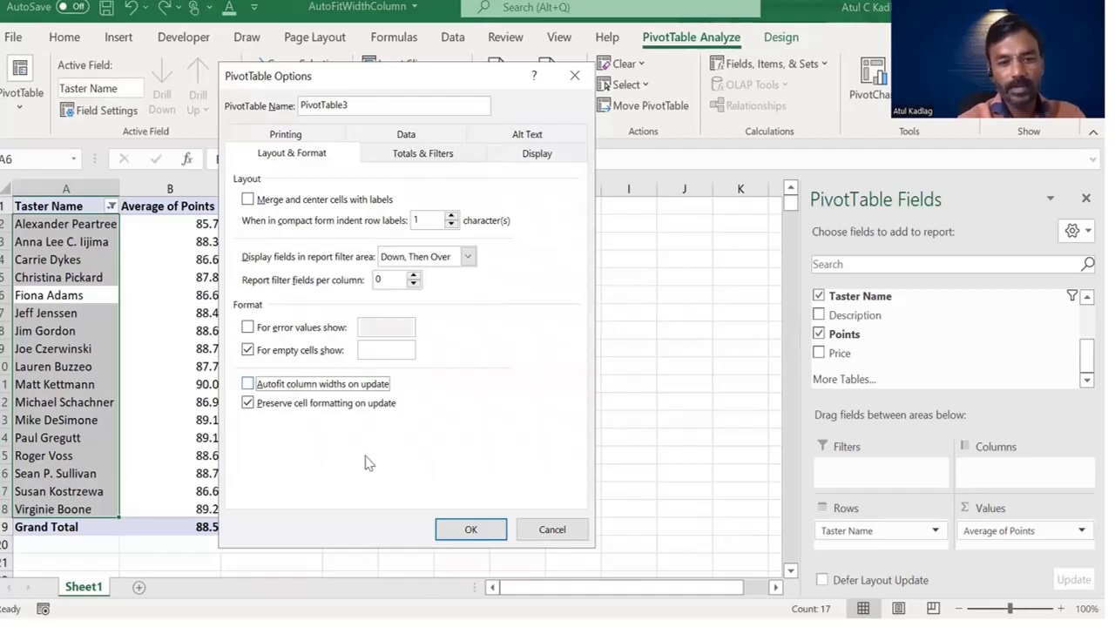
pyautogui.click(479, 531)
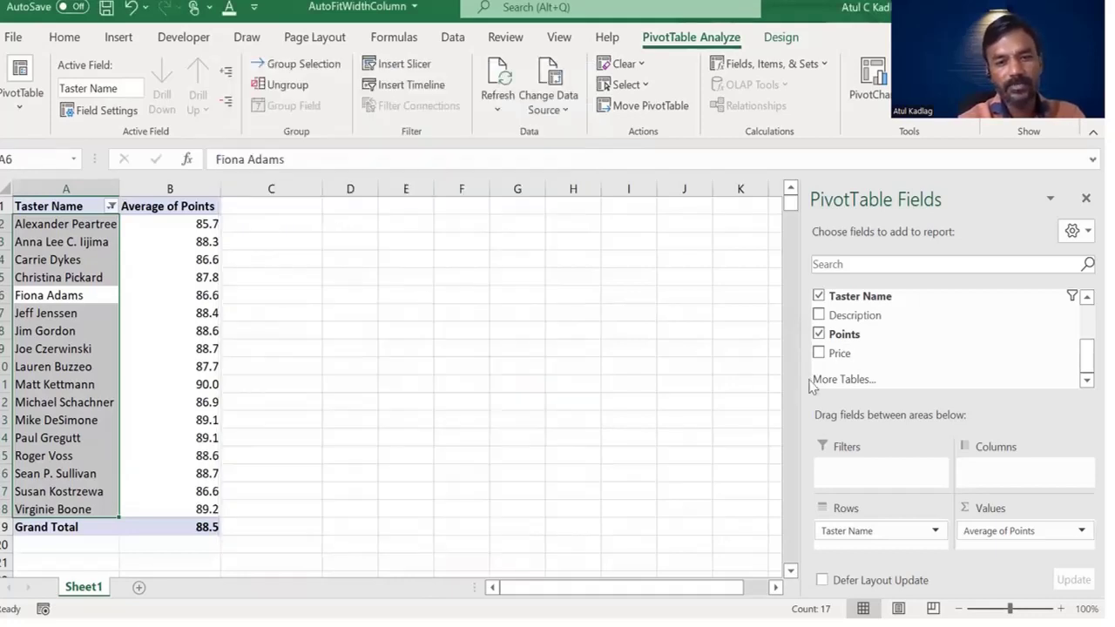
# Add the Description field to the pivot table's rows below Taster Name and select the descriptions in B3:B14.
pyautogui.moveTo(871, 317); pyautogui.dragTo(862, 539)
pyautogui.click(207, 314)
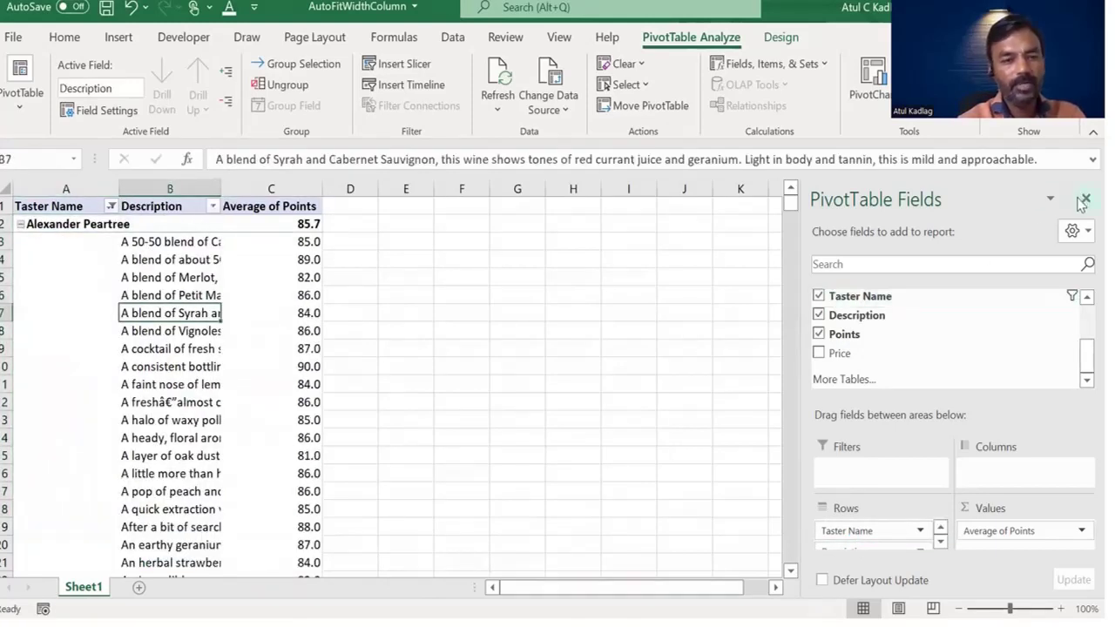
pyautogui.click(50, 241)
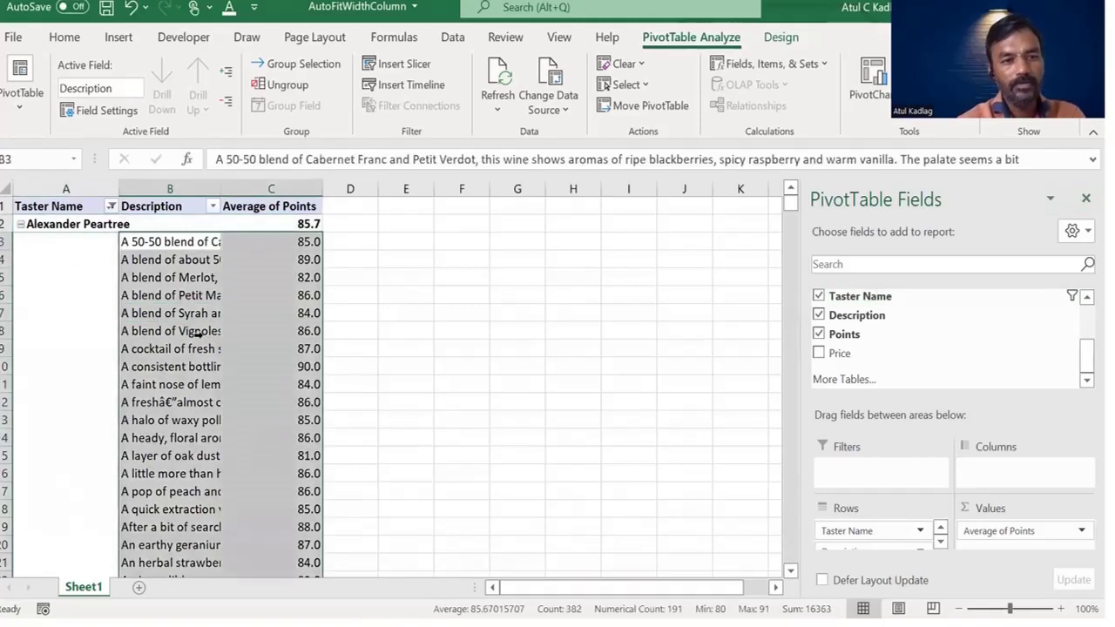
pyautogui.click(154, 296)
pyautogui.moveTo(164, 245); pyautogui.dragTo(172, 430)
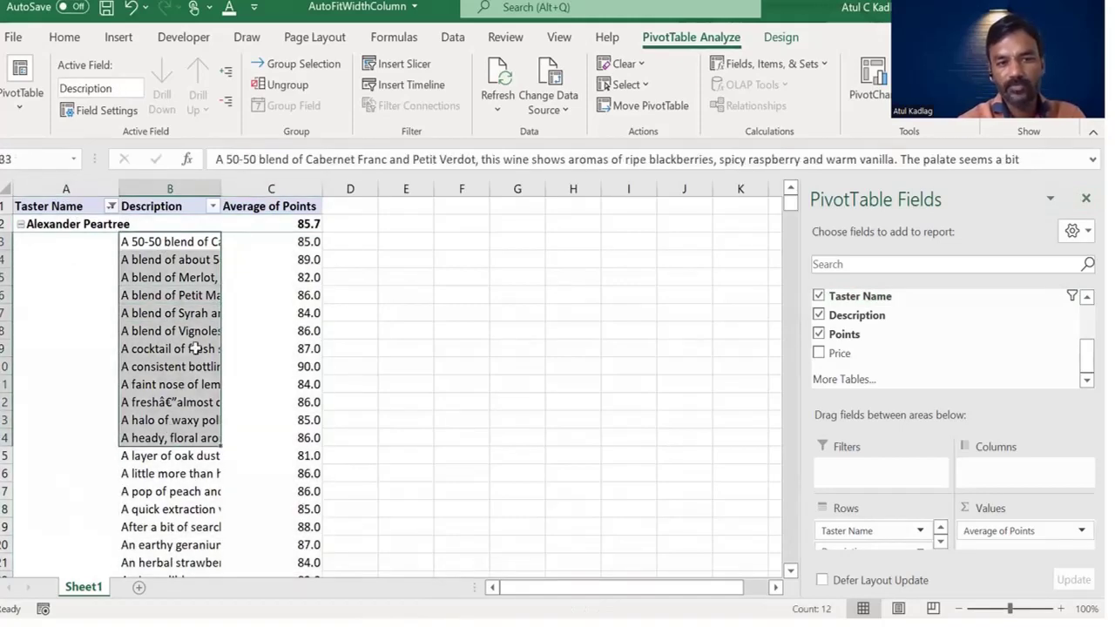
# Try autofitting the Description column to its contents and undo the width change.
pyautogui.doubleClick(220, 189)
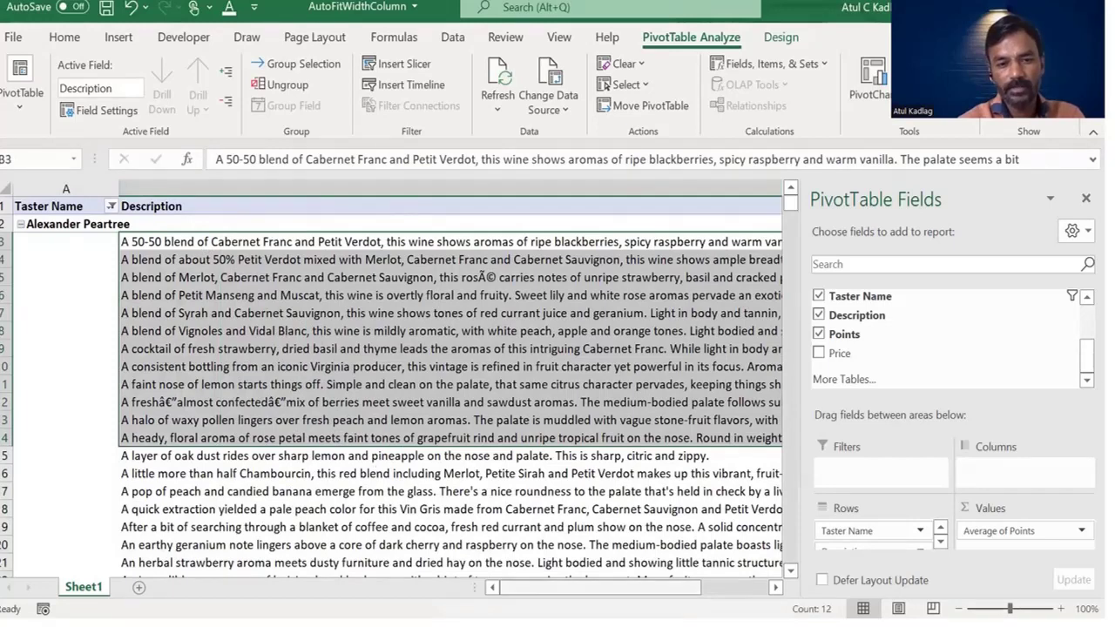
pyautogui.hscroll(1, 316, 411)
pyautogui.hotkey('ctrl', 'z')
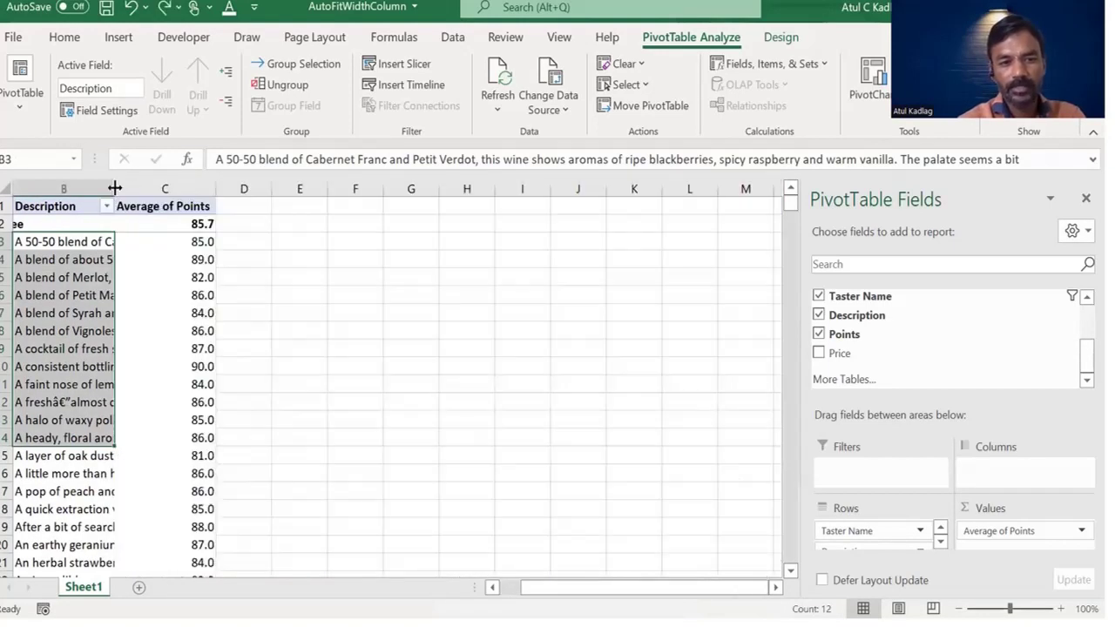
# Widen the Description column manually until much of each description is readable, and close the PivotTable field list.
pyautogui.moveTo(114, 188); pyautogui.dragTo(578, 254)
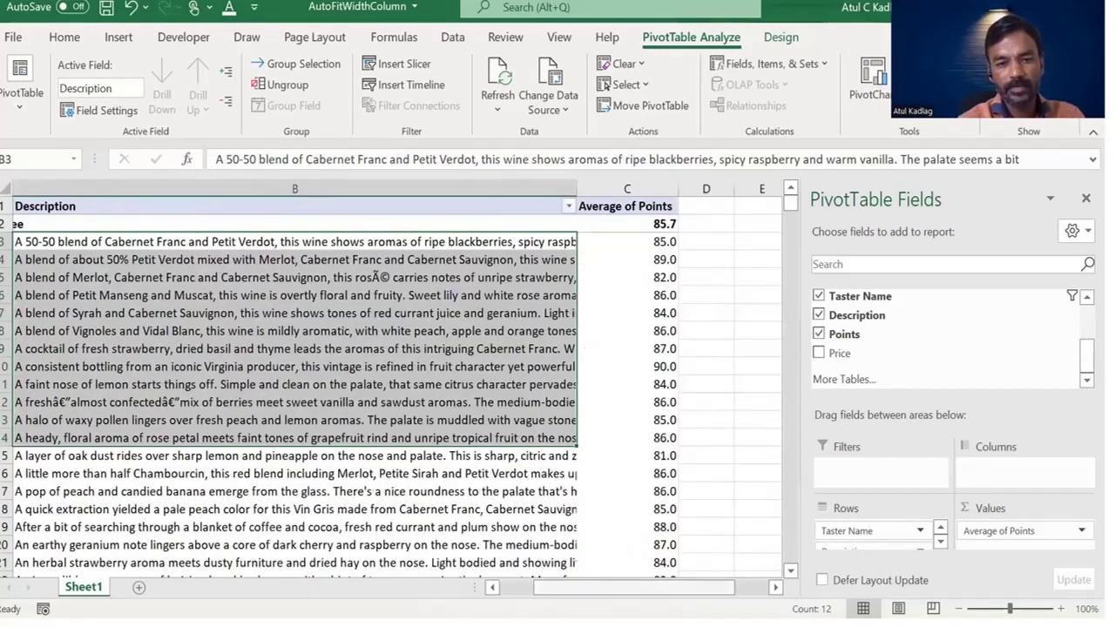
pyautogui.moveTo(643, 588); pyautogui.dragTo(608, 588)
pyautogui.click(1085, 198)
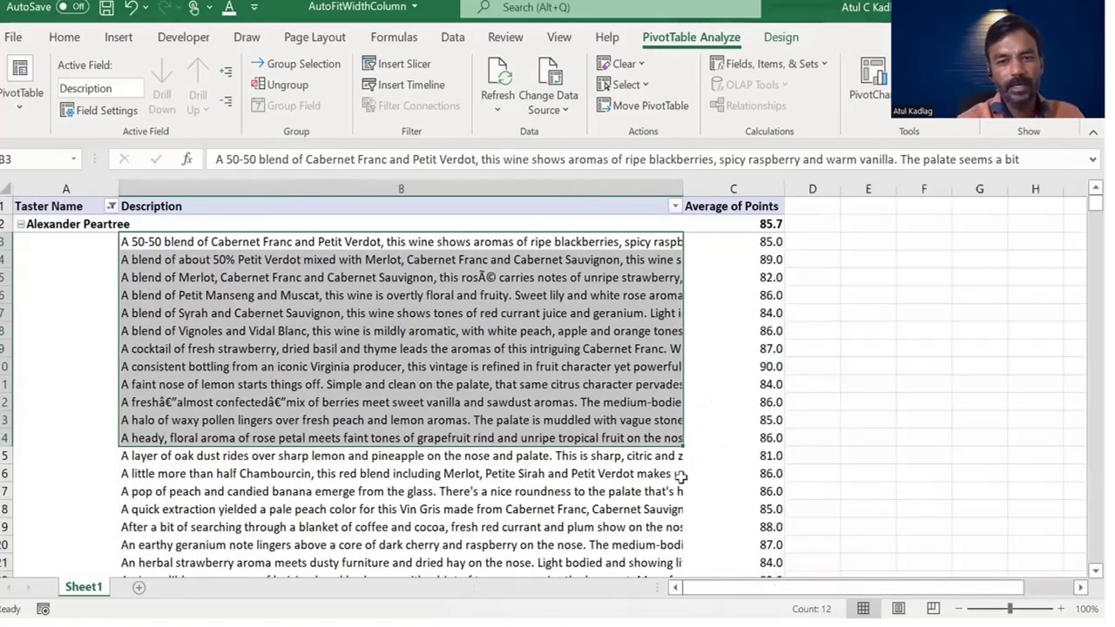
pyautogui.click(421, 385)
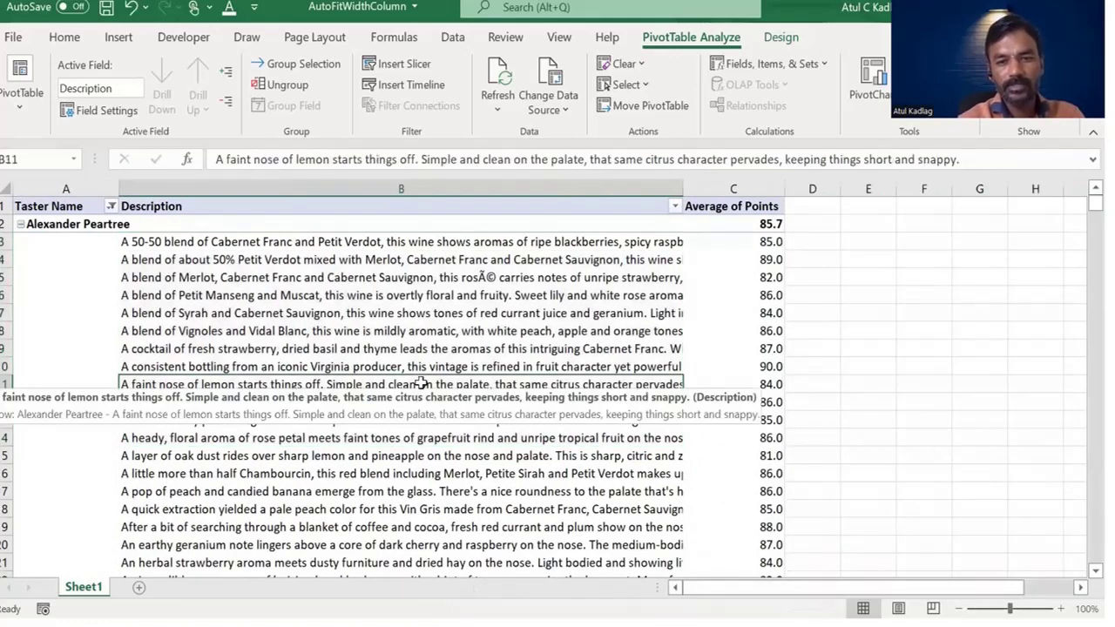
pyautogui.press('pagedown')
pyautogui.press('pageup')
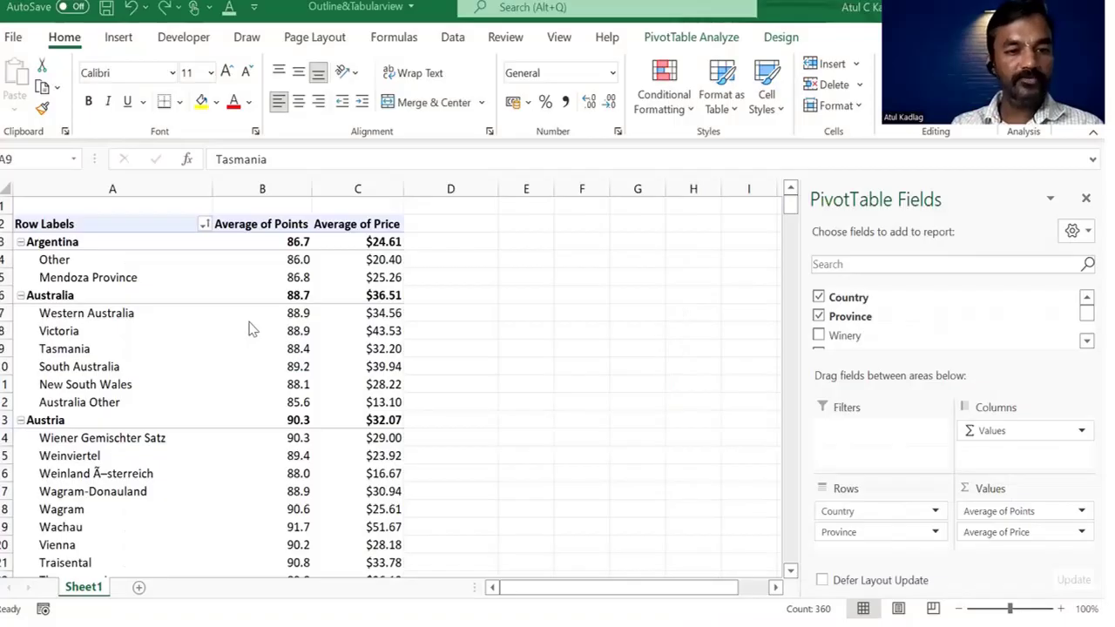
# Examine how countries and provinces share column A in the compact pivot table of the Outline&Tabularview workbook.
pyautogui.click(258, 313)
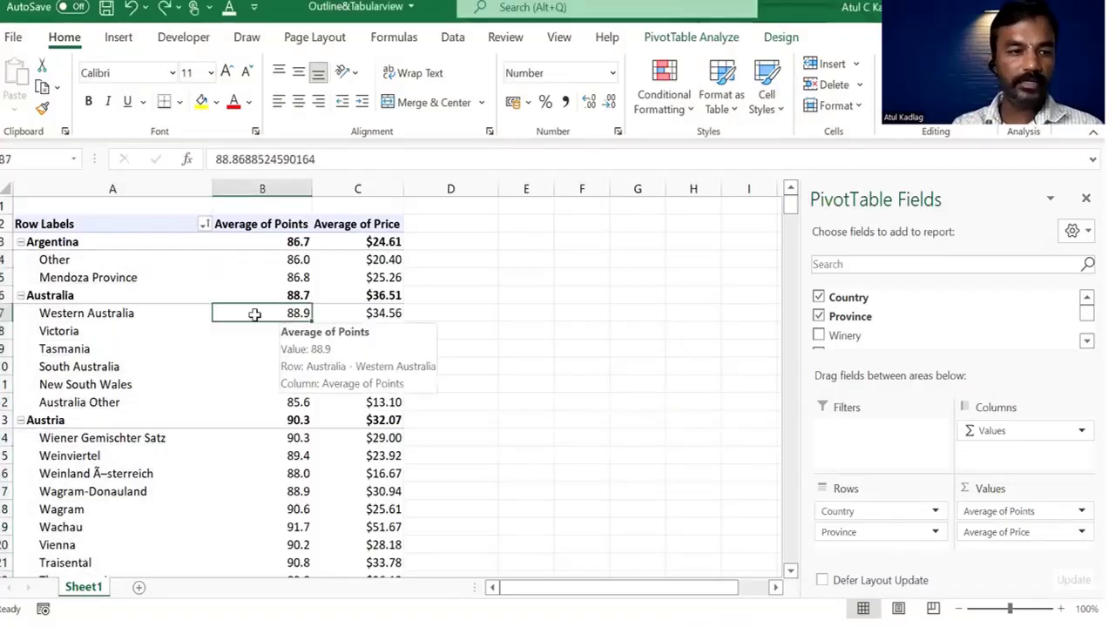
pyautogui.click(26, 239)
pyautogui.click(48, 239)
pyautogui.click(54, 260)
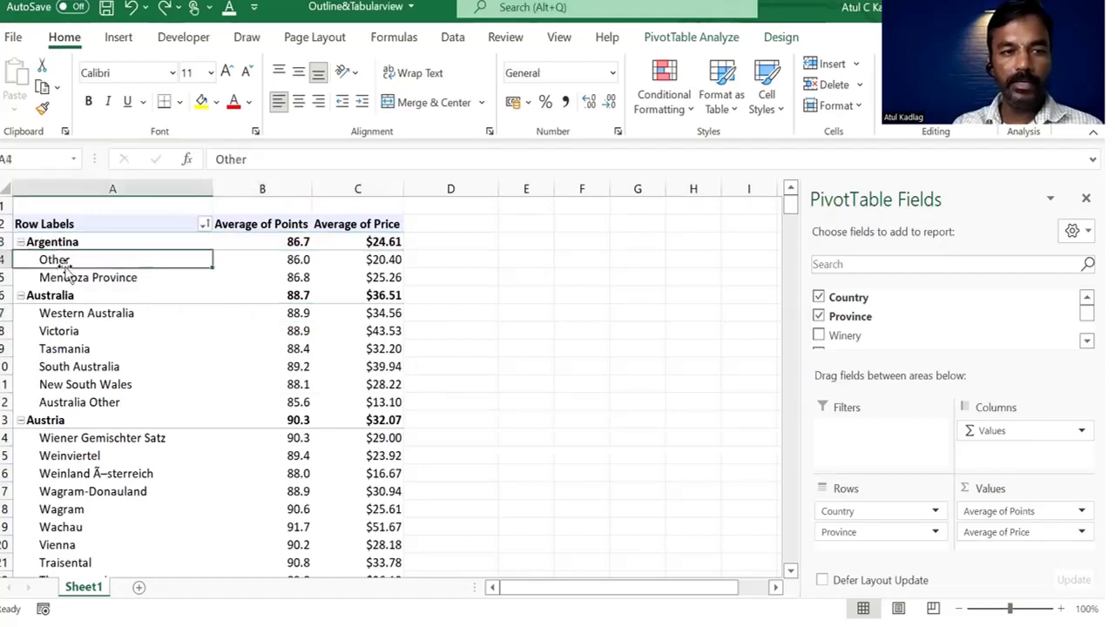
pyautogui.click(124, 184)
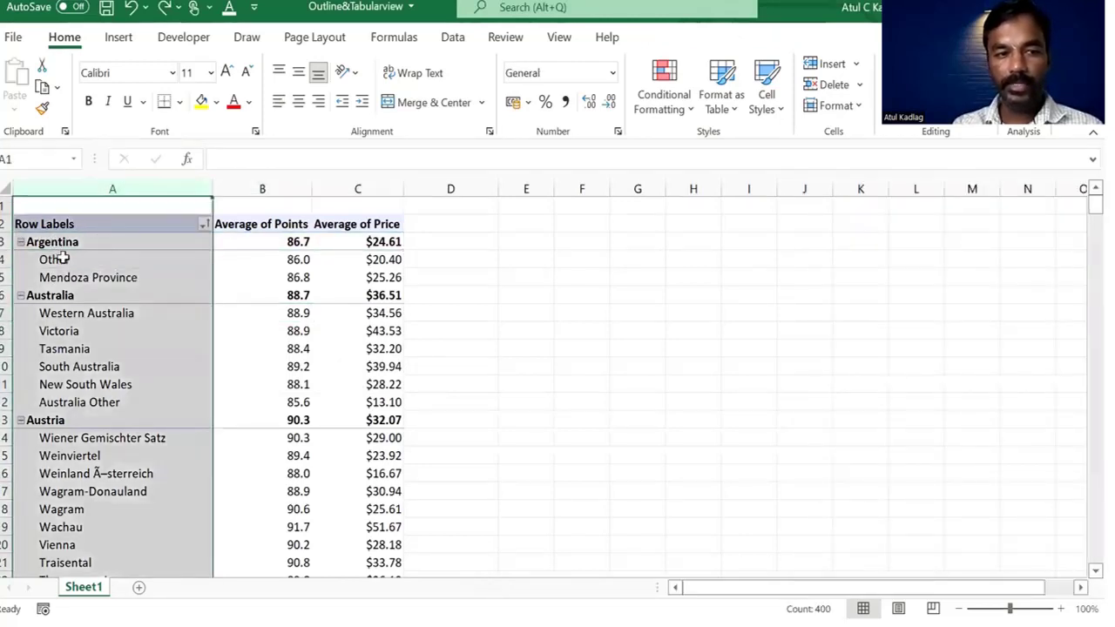
pyautogui.click(44, 234)
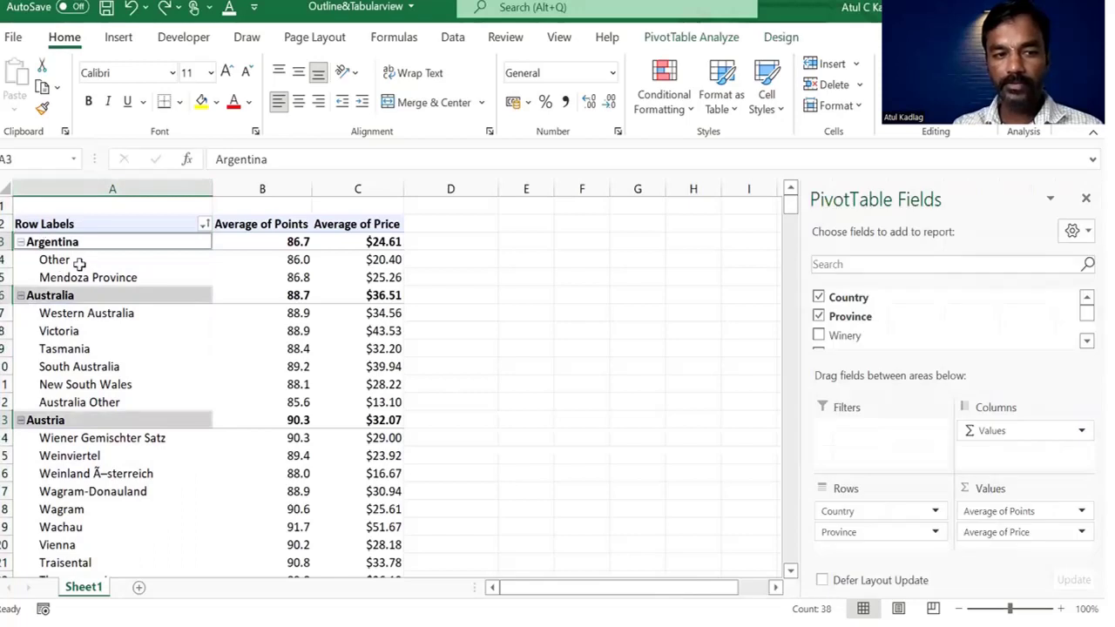
pyautogui.moveTo(77, 262); pyautogui.dragTo(78, 279)
pyautogui.click(80, 313)
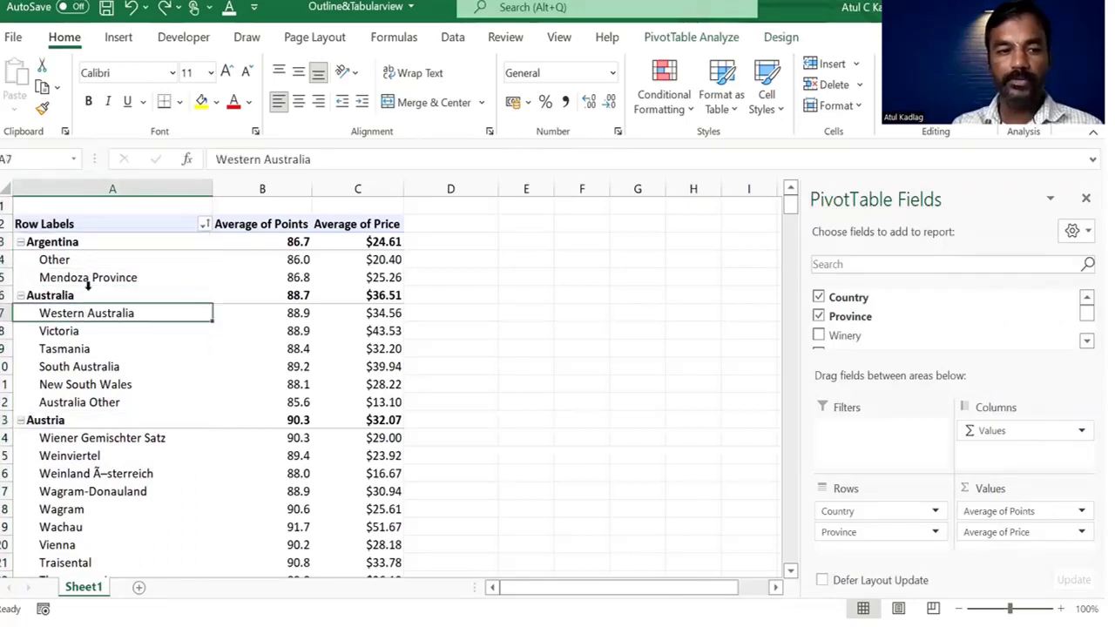
# Inspect the Row Labels filter for the Province field, and review the Argentina row and the combined row header.
pyautogui.click(204, 225)
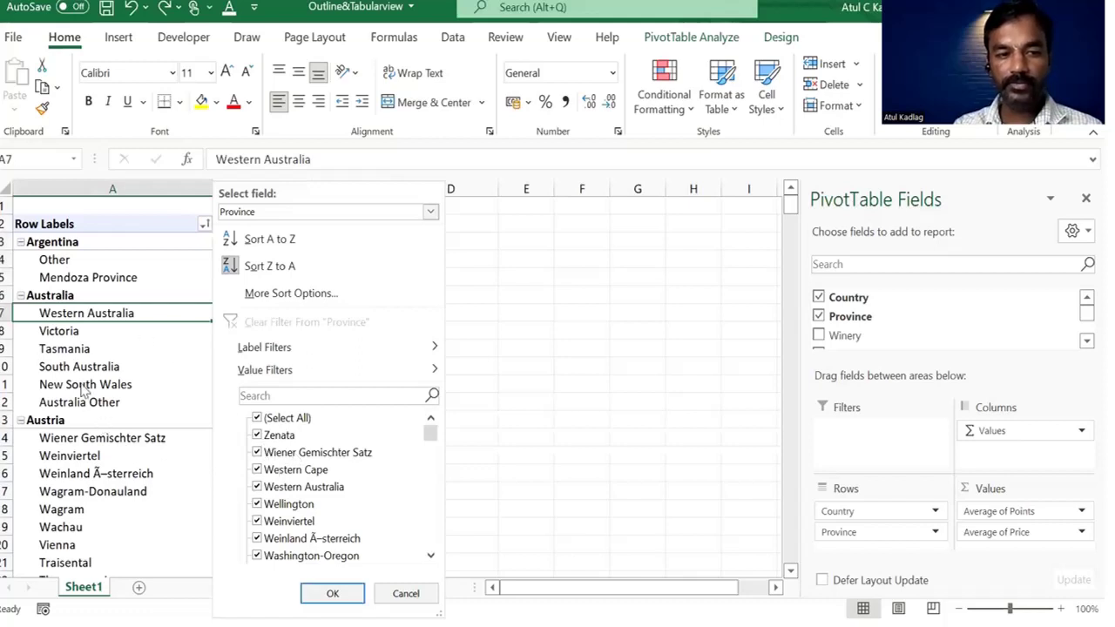
pyautogui.click(99, 270)
pyautogui.click(67, 244)
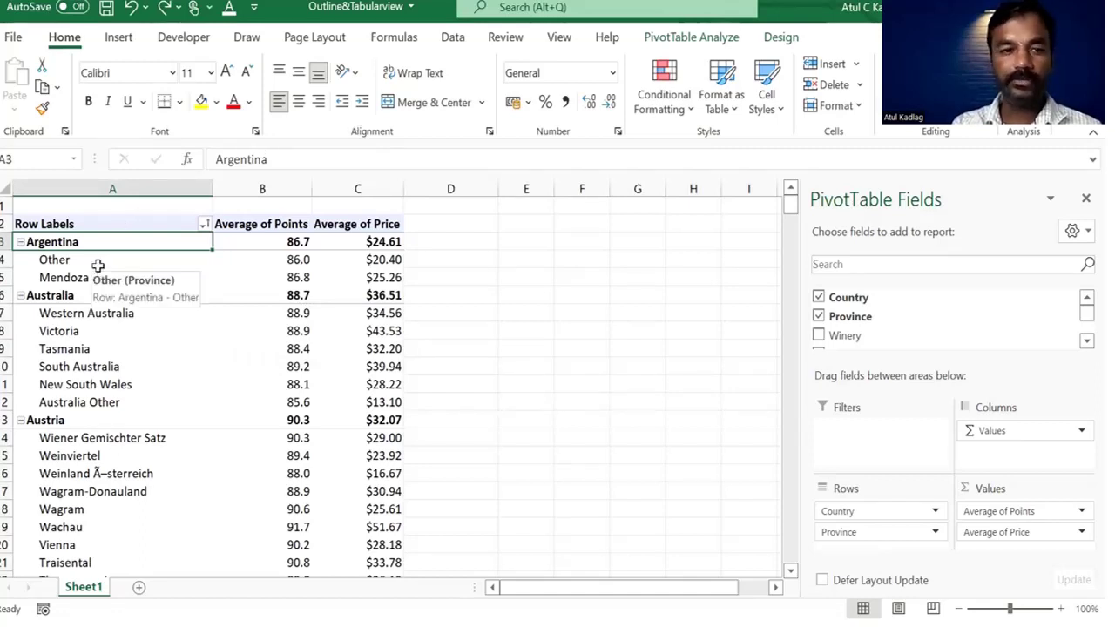
pyautogui.click(26, 243)
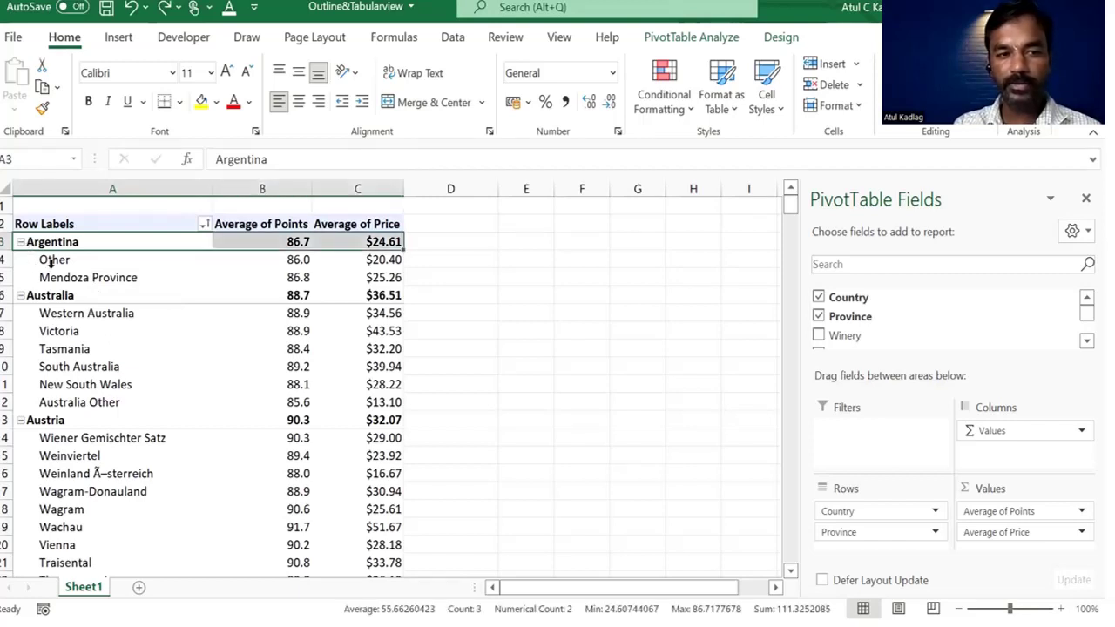
pyautogui.press('Up')
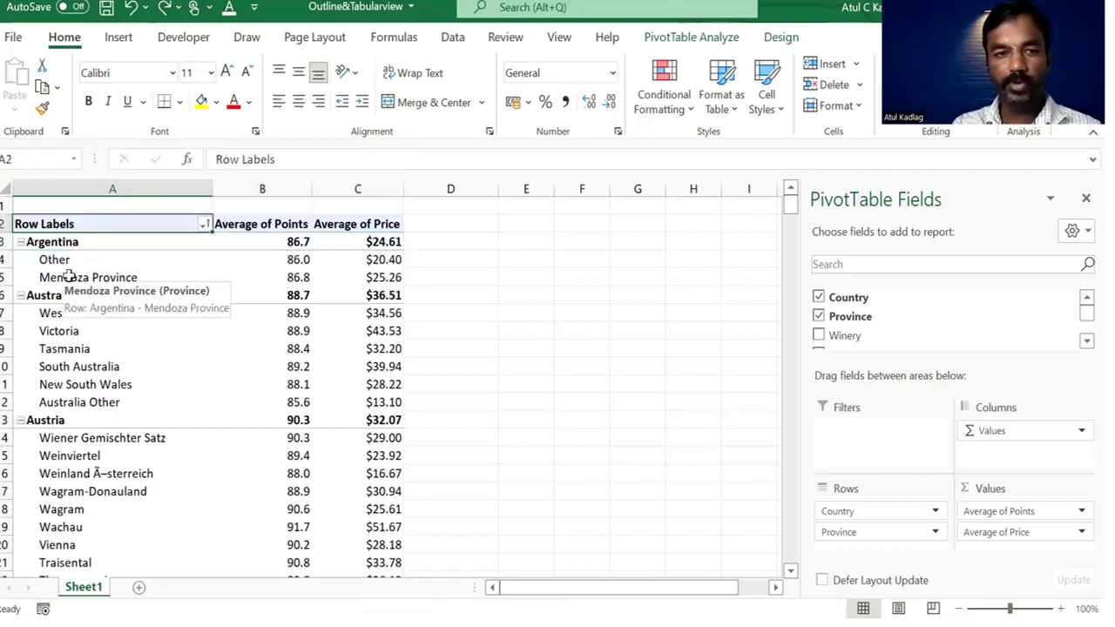
# Show the country and province pivot table in Outline Form and check the Province column's own filter list.
pyautogui.click(690, 38)
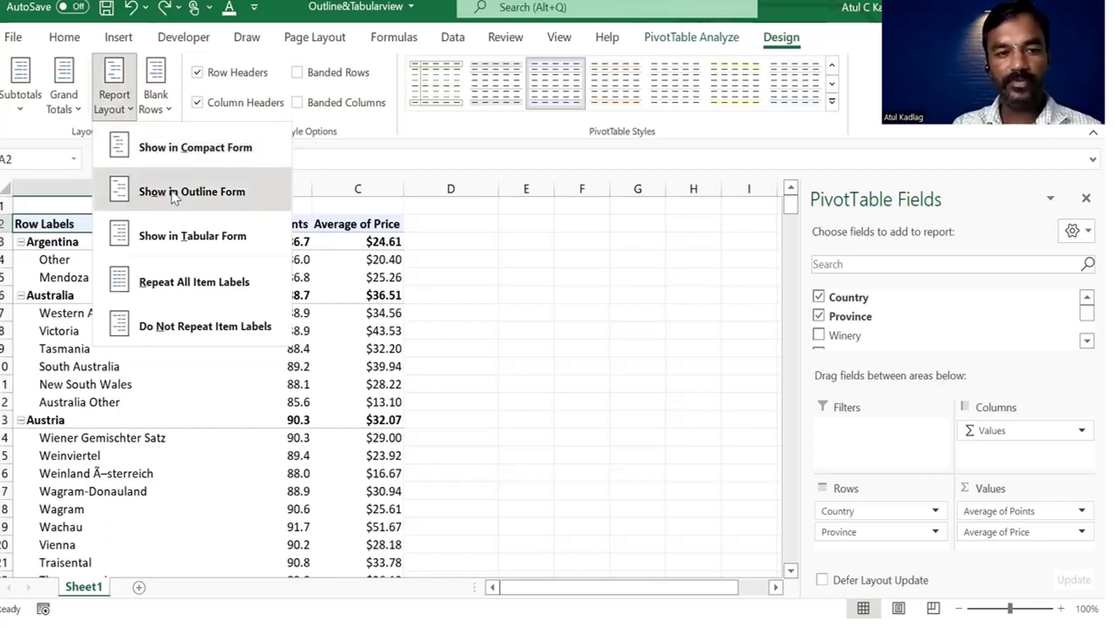
pyautogui.click(107, 252)
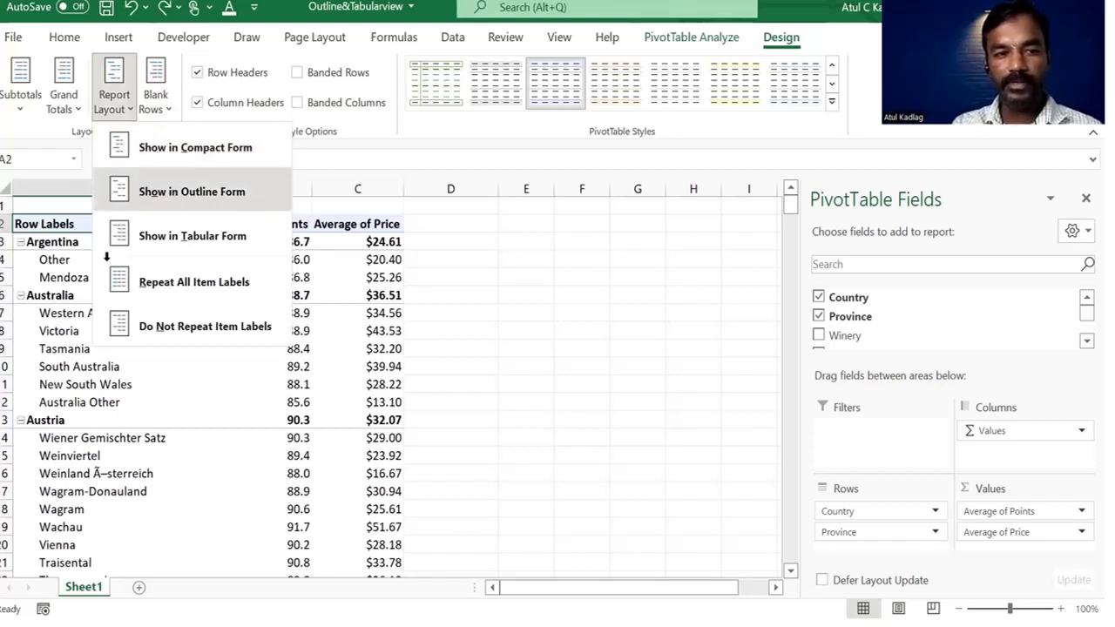
pyautogui.click(198, 268)
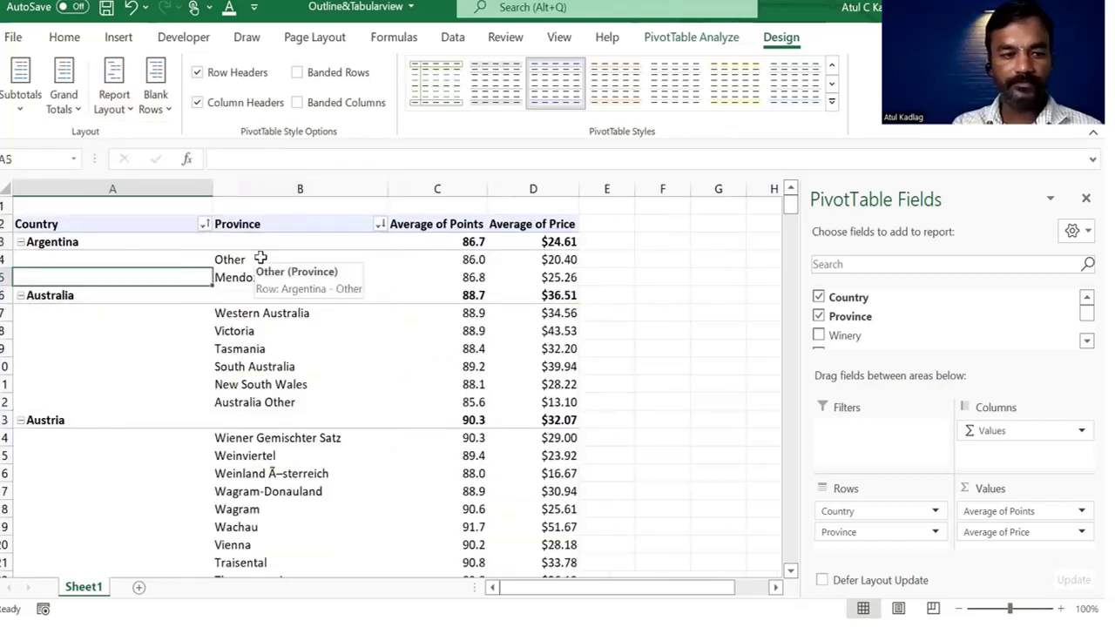
pyautogui.click(381, 225)
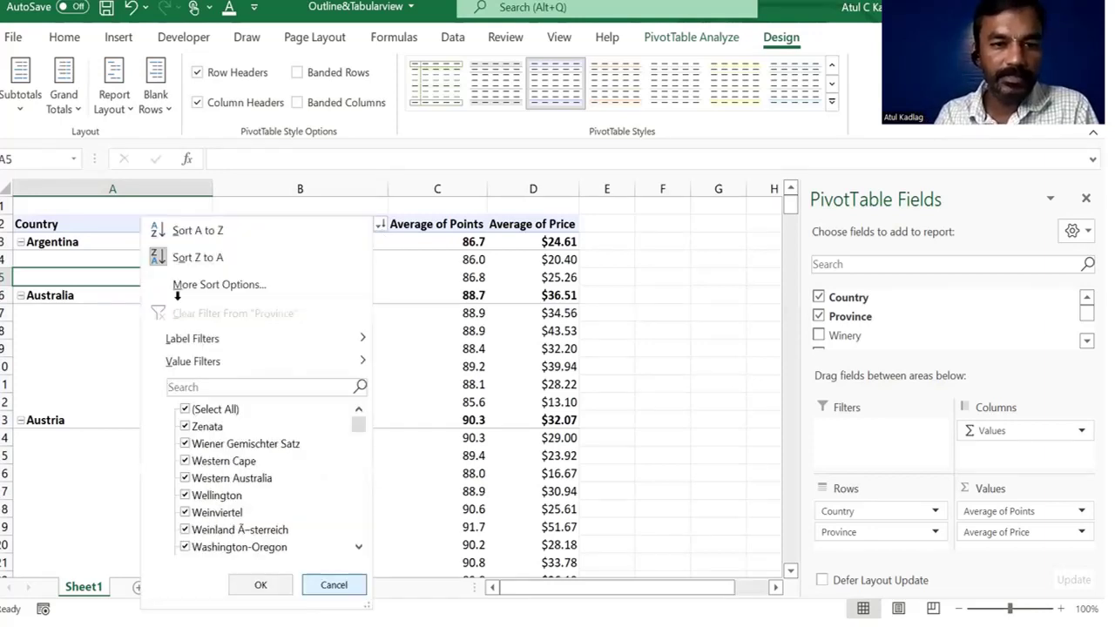
pyautogui.click(195, 253)
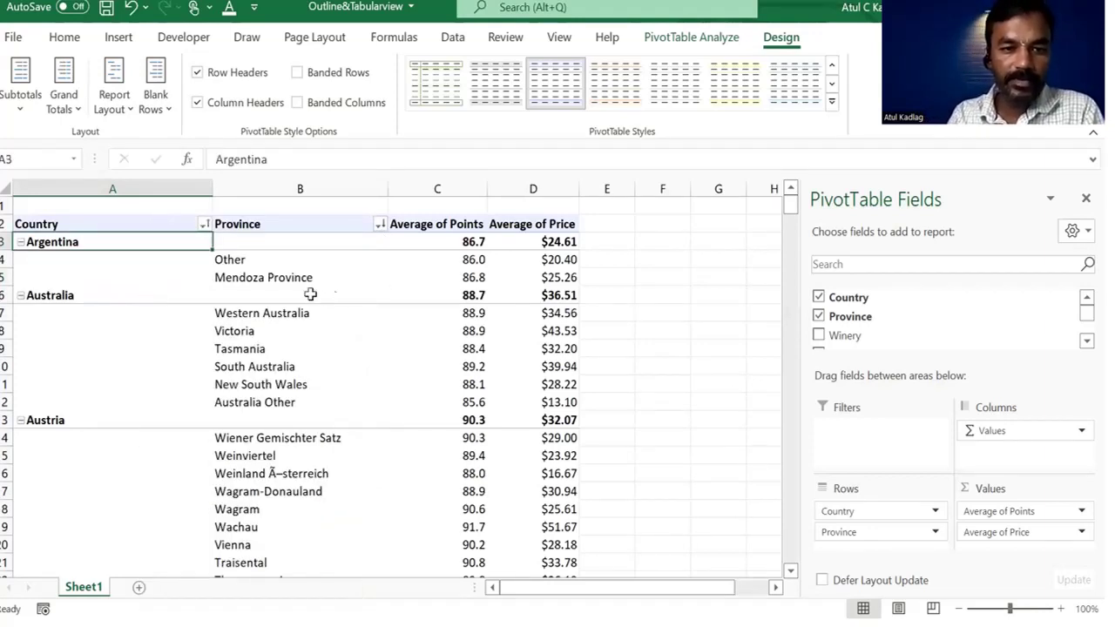
# Show the country and province pivot table in Tabular Form.
pyautogui.moveTo(553, 294); pyautogui.dragTo(310, 299)
pyautogui.click(270, 330)
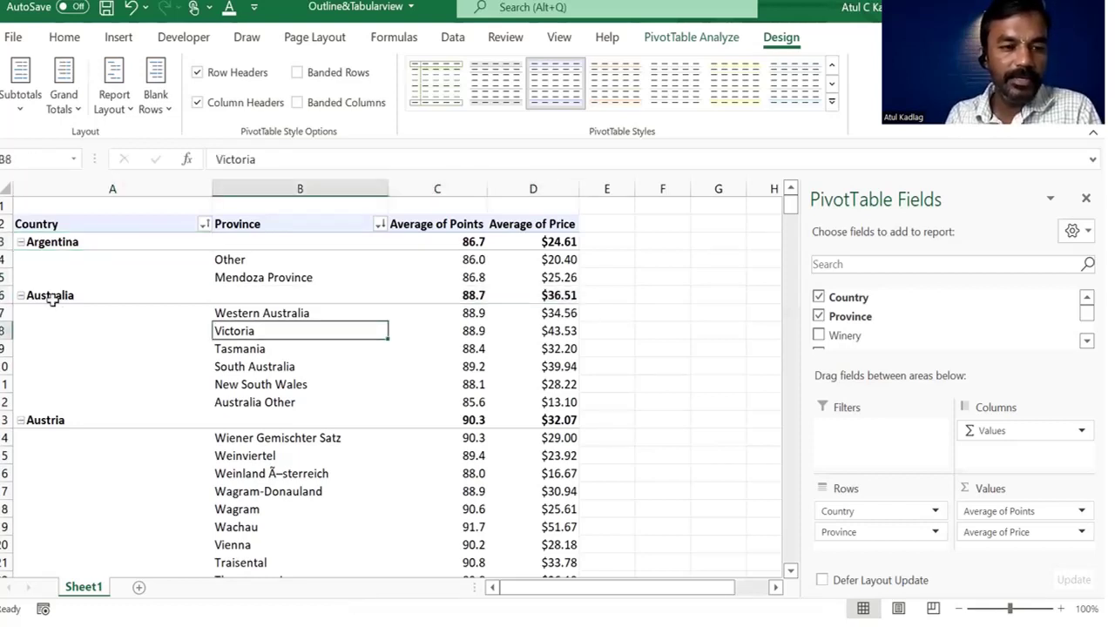
pyautogui.click(135, 113)
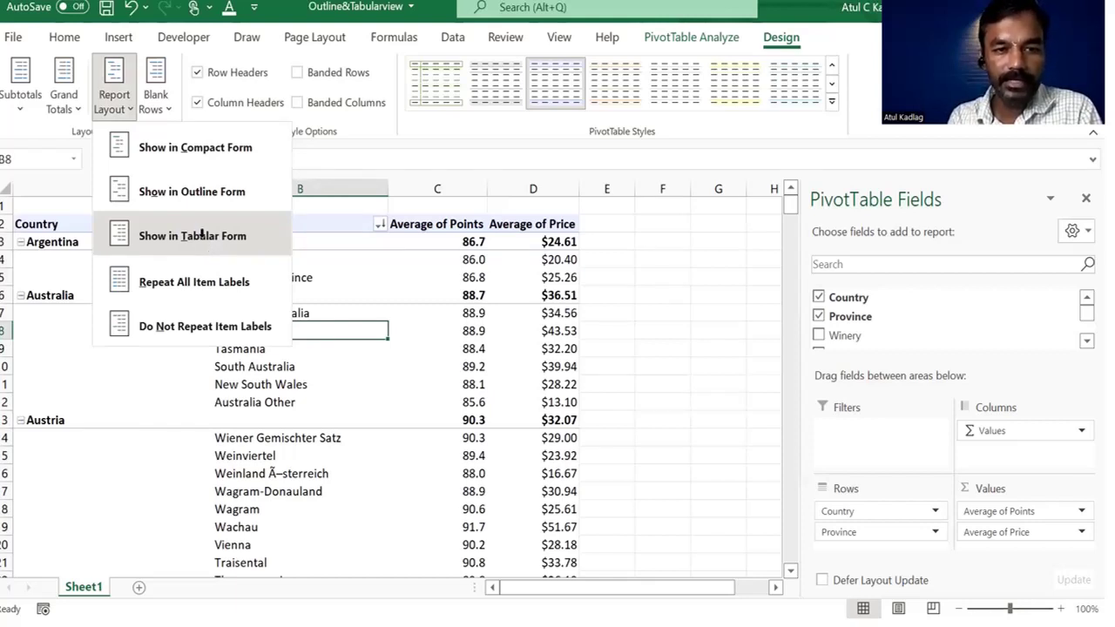
pyautogui.click(201, 235)
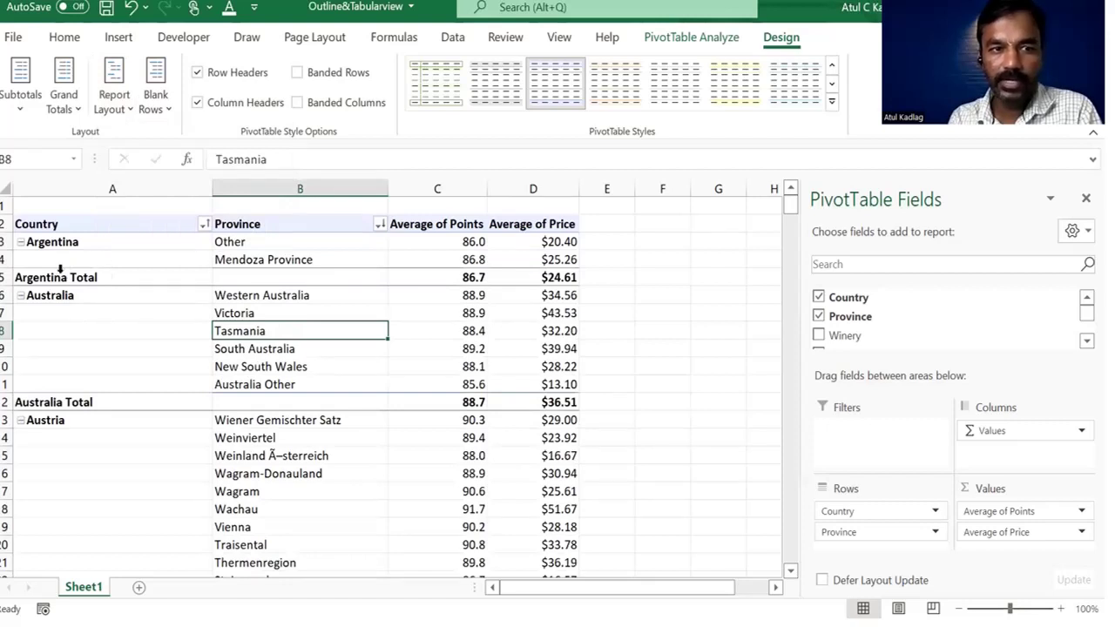
# Hide all subtotals in the country and province pivot table and turn grand totals off for rows and columns.
pyautogui.click(20, 83)
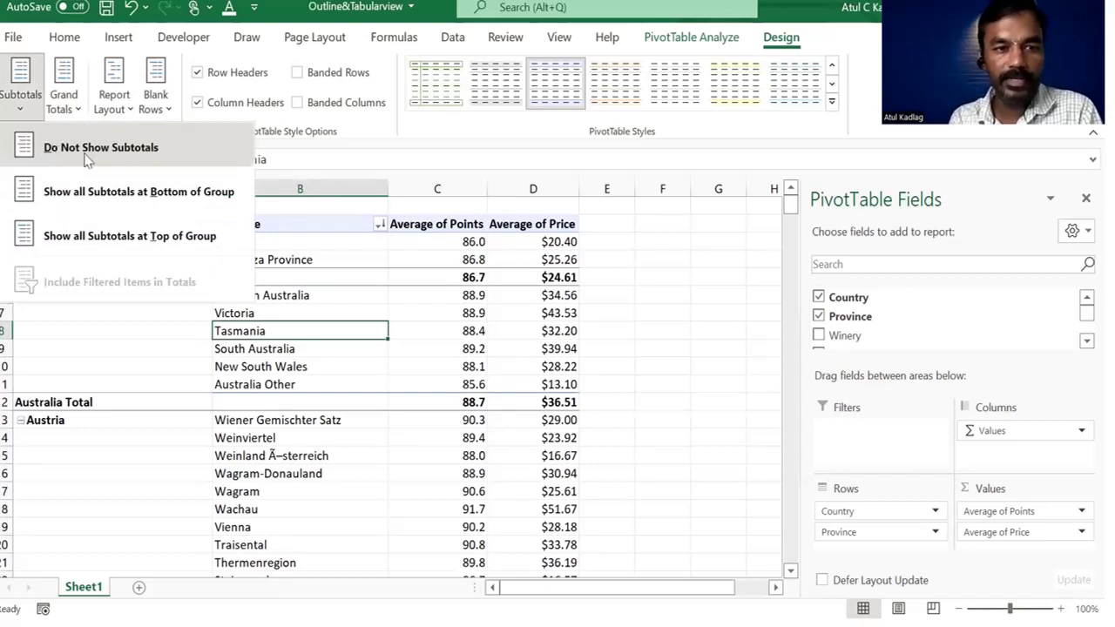
pyautogui.click(142, 147)
pyautogui.click(64, 83)
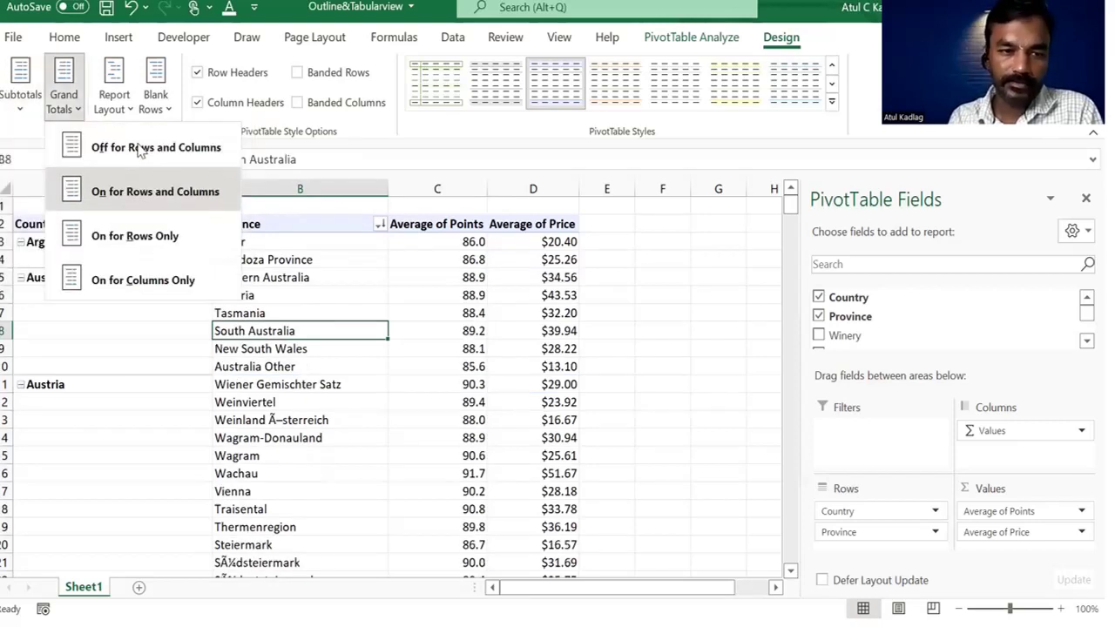
pyautogui.click(141, 149)
pyautogui.click(117, 269)
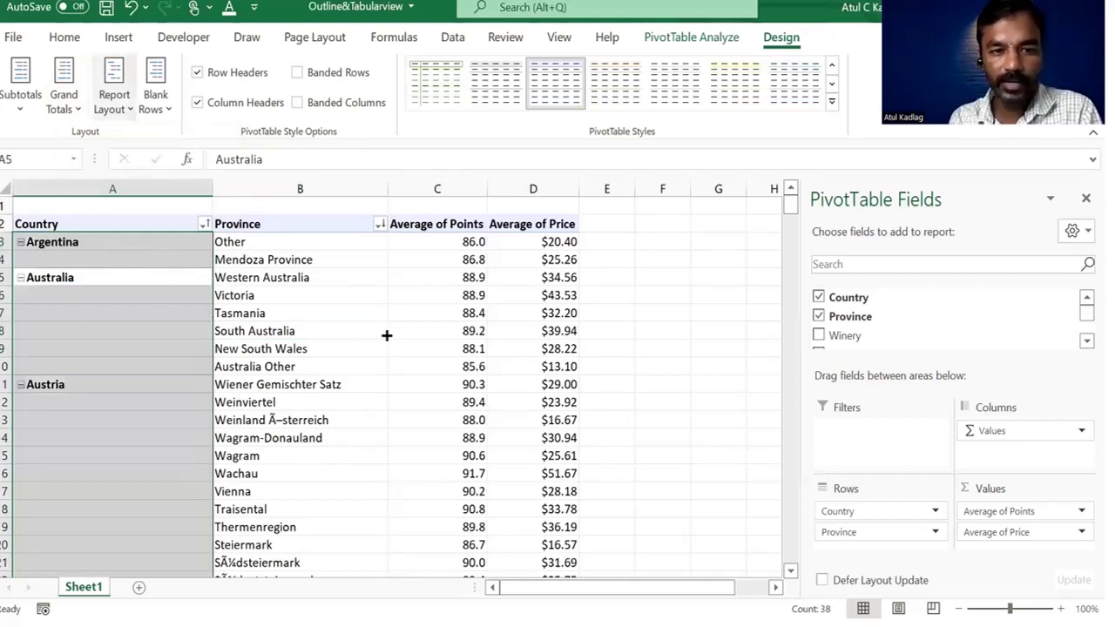
pyautogui.click(277, 331)
pyautogui.moveTo(112, 250); pyautogui.dragTo(549, 477)
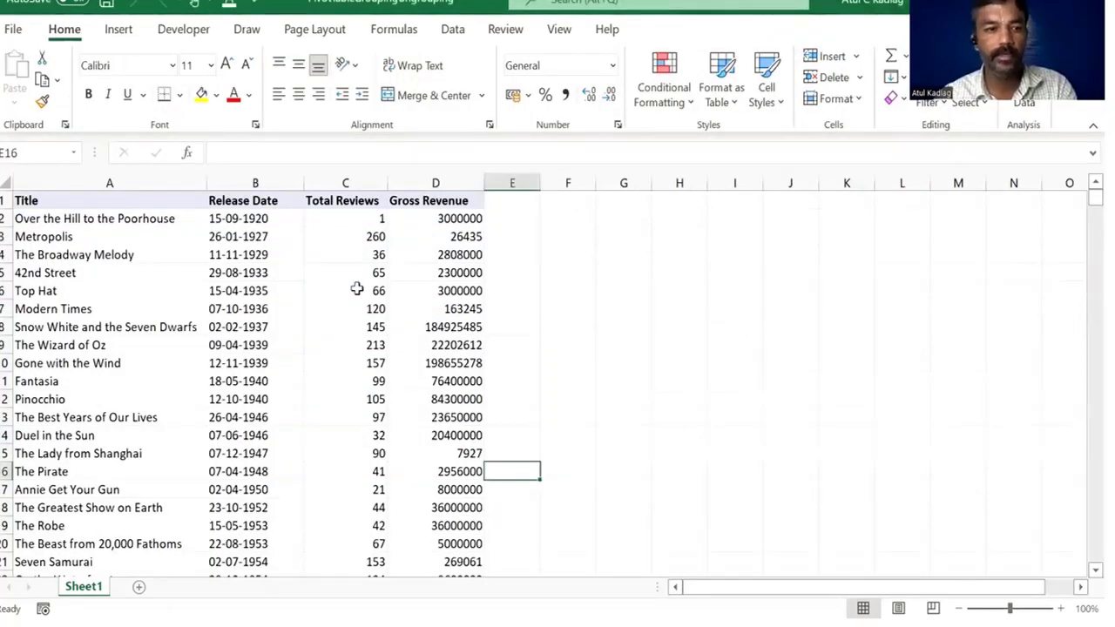
# Create an empty PivotTable on a new worksheet from the full movie table in the PivotTableGroupingUngrouping workbook.
pyautogui.moveTo(274, 218); pyautogui.dragTo(281, 480)
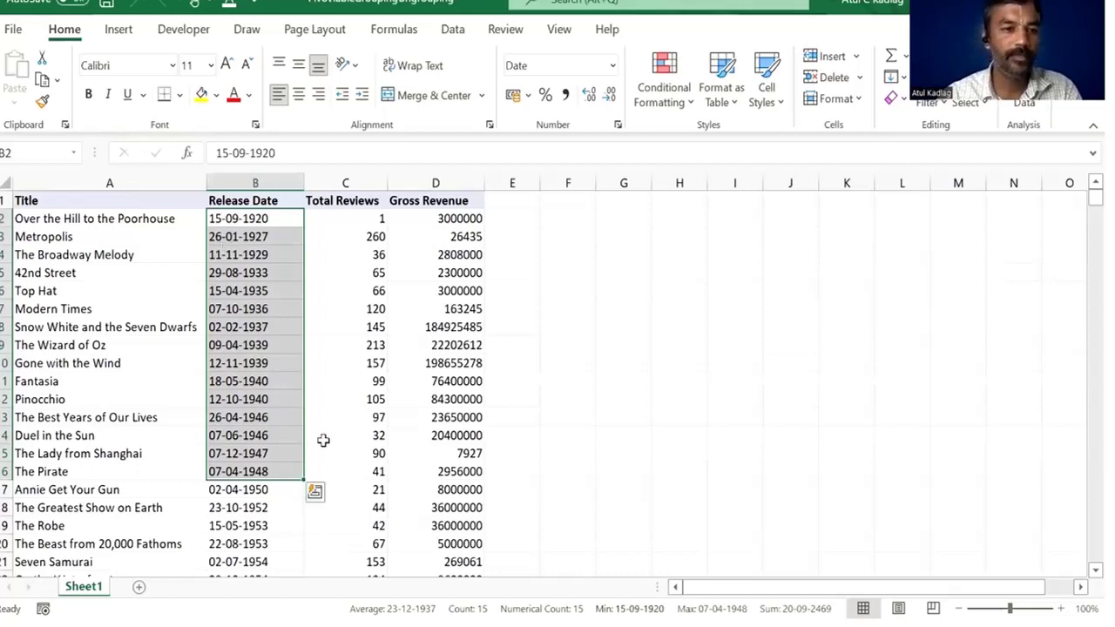
pyautogui.press('Down')
pyautogui.press('Down')
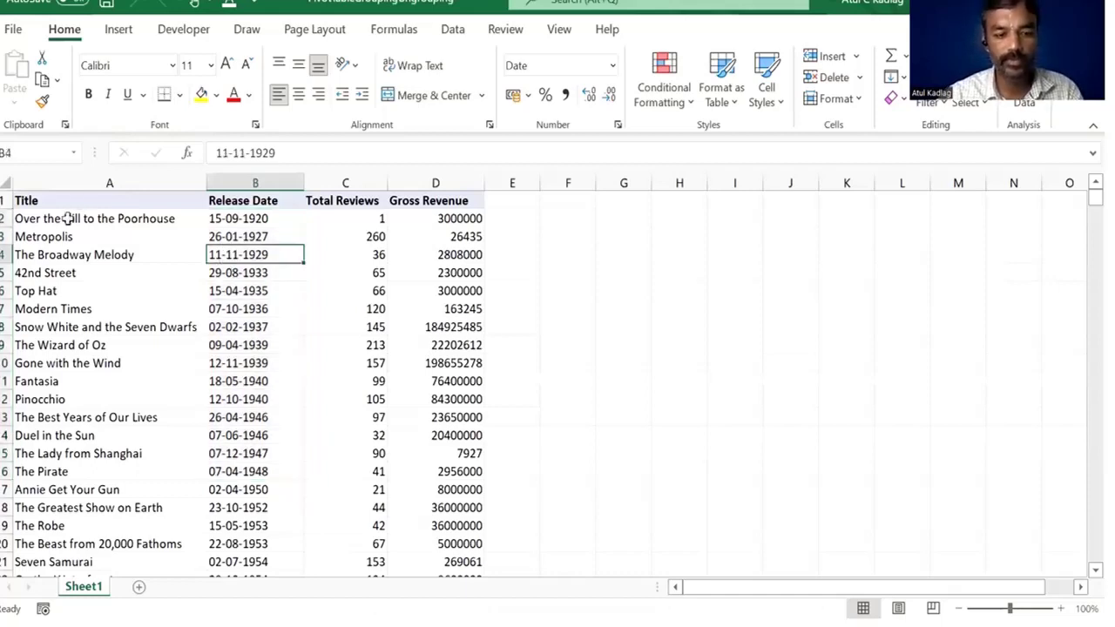
pyautogui.click(68, 219)
pyautogui.hotkey('shift', 'Right')
pyautogui.hotkey('shift', 'Right')
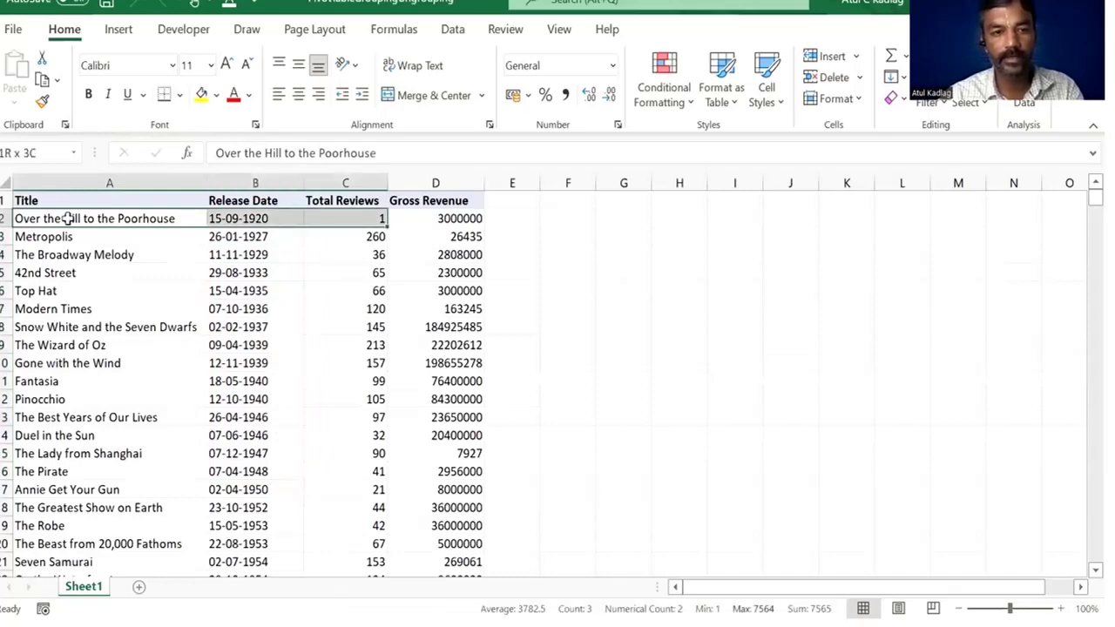
pyautogui.hotkey('ctrl', 'shift', 'End')
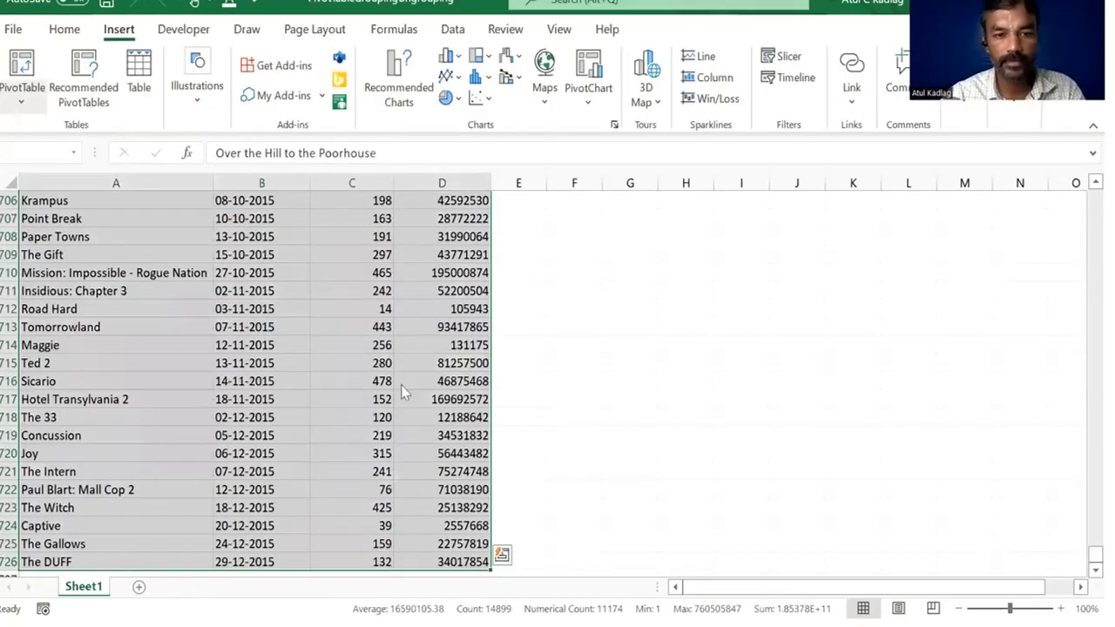
pyautogui.click(137, 343)
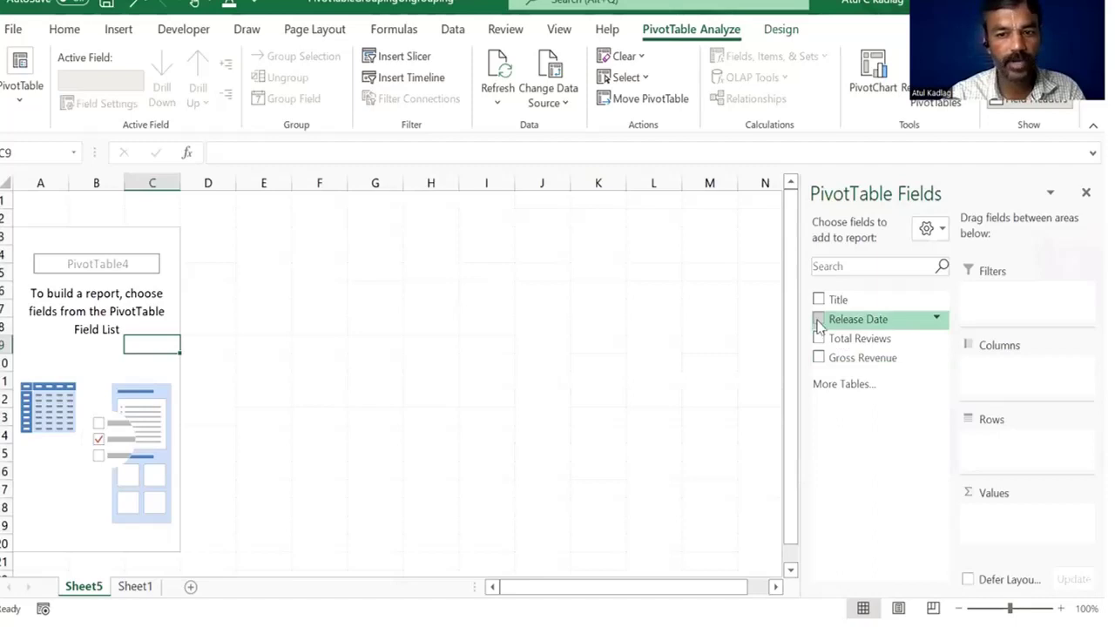
# Add Release Date and Gross Revenue to the PivotTable and expand the years 1920 and 1927 down to month level.
pyautogui.click(818, 319)
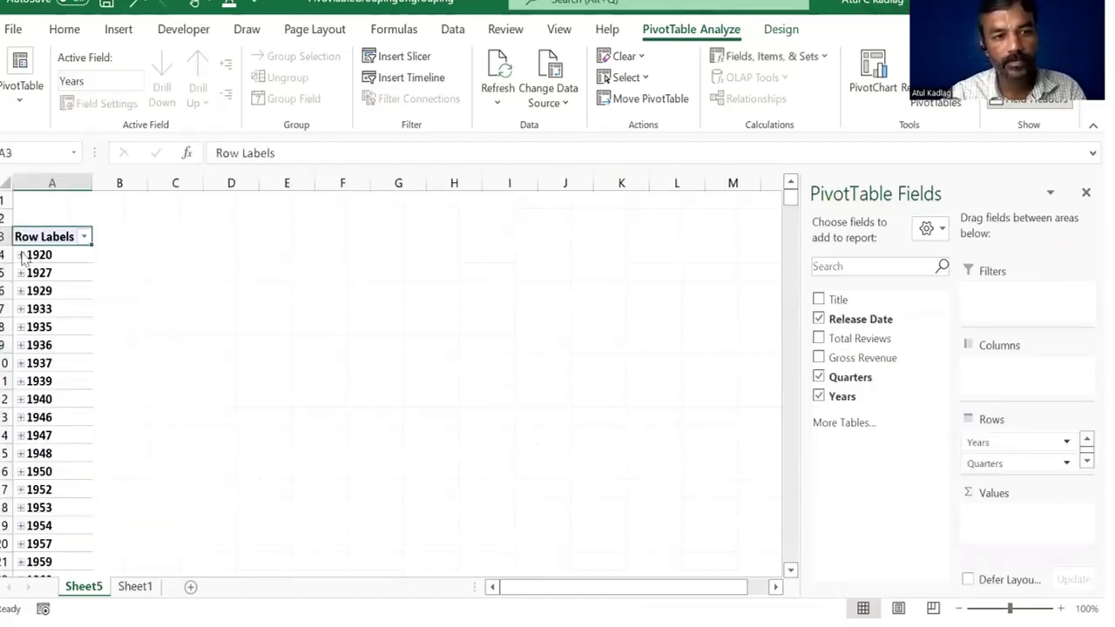
pyautogui.click(818, 357)
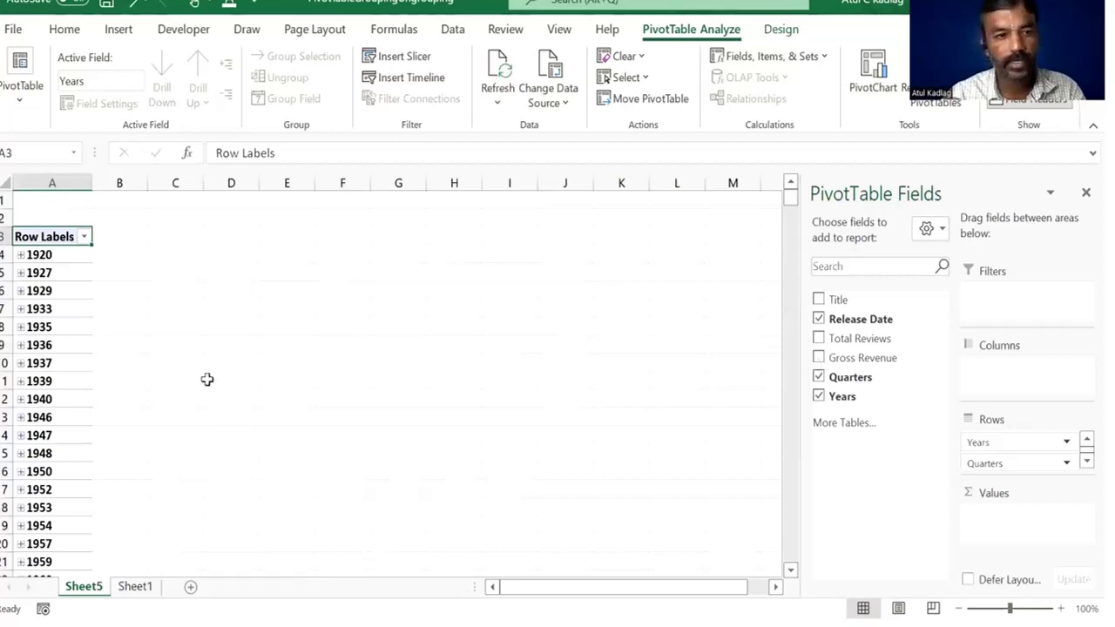
pyautogui.click(19, 254)
pyautogui.click(33, 273)
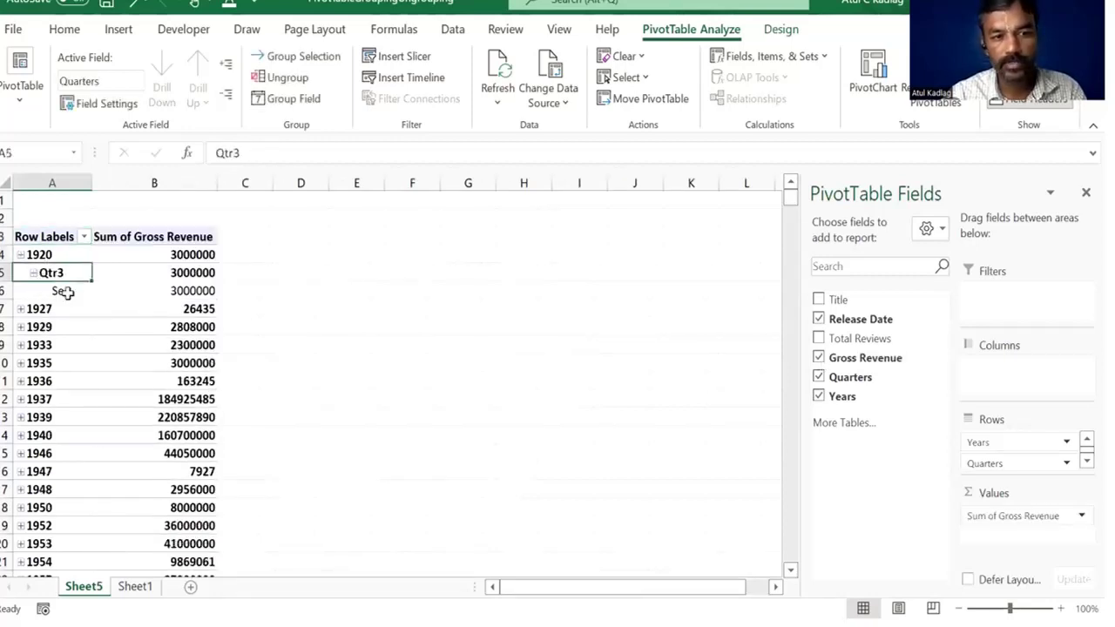
pyautogui.click(65, 291)
pyautogui.click(22, 312)
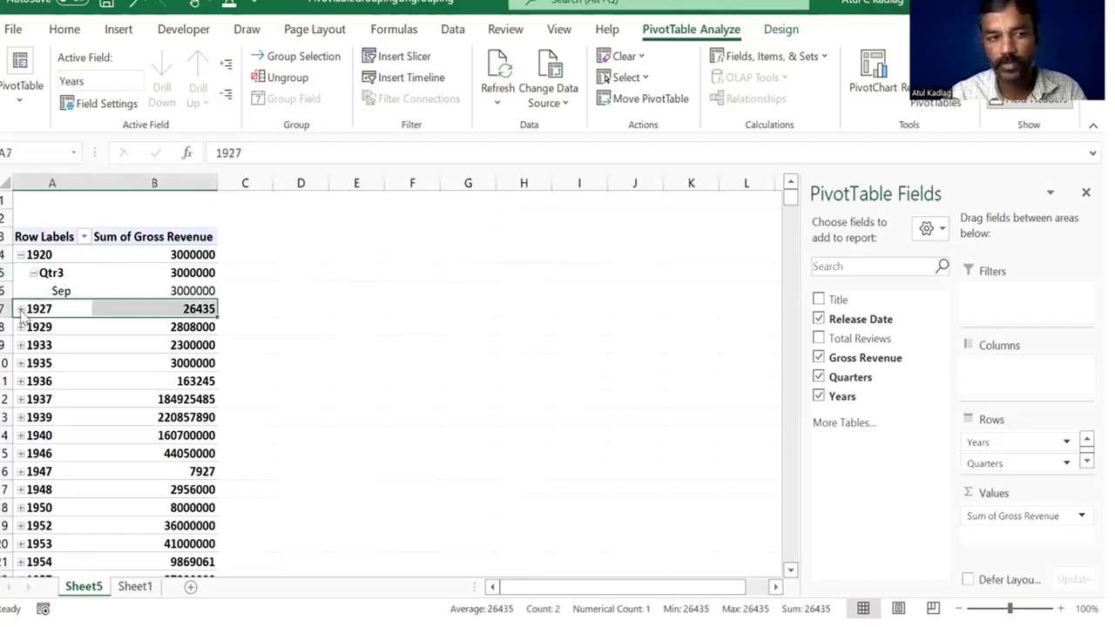
pyautogui.click(20, 309)
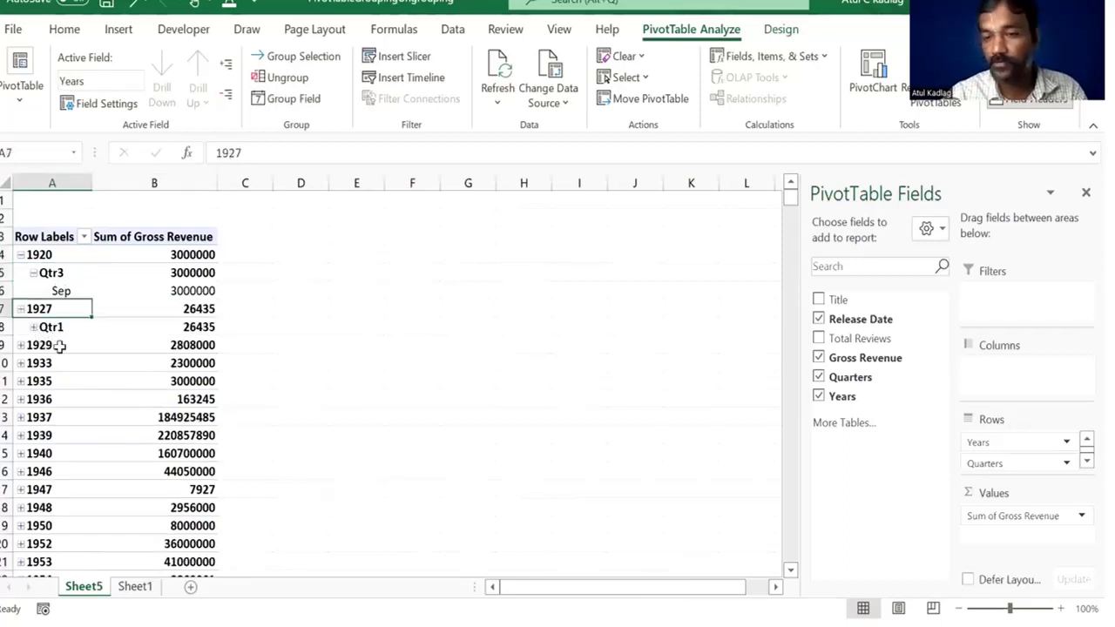
pyautogui.click(33, 326)
pyautogui.click(392, 293)
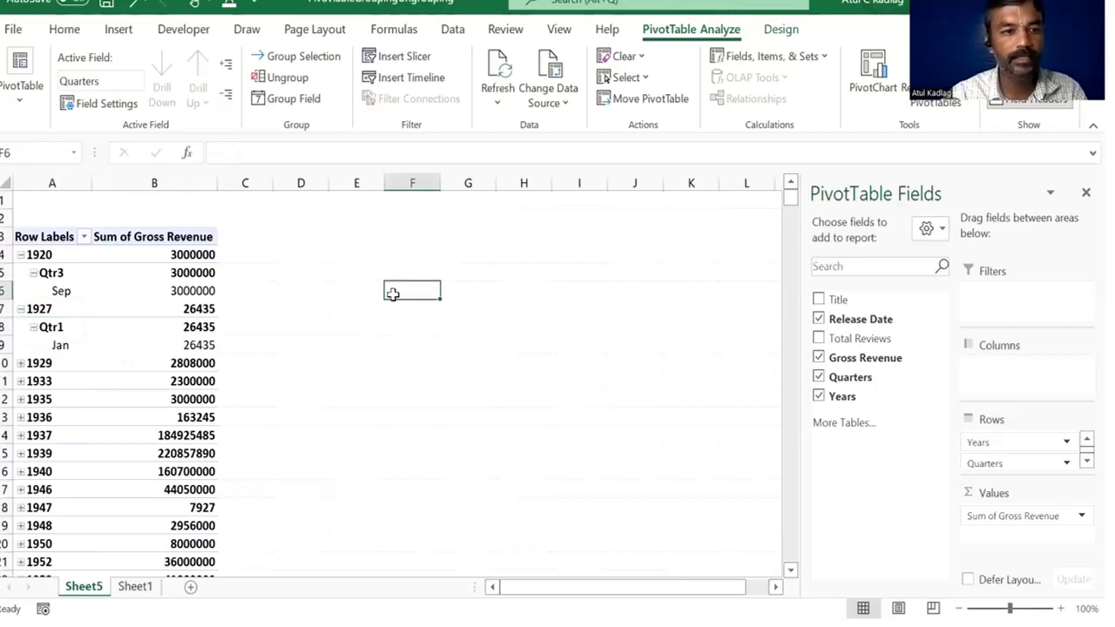
pyautogui.click(90, 259)
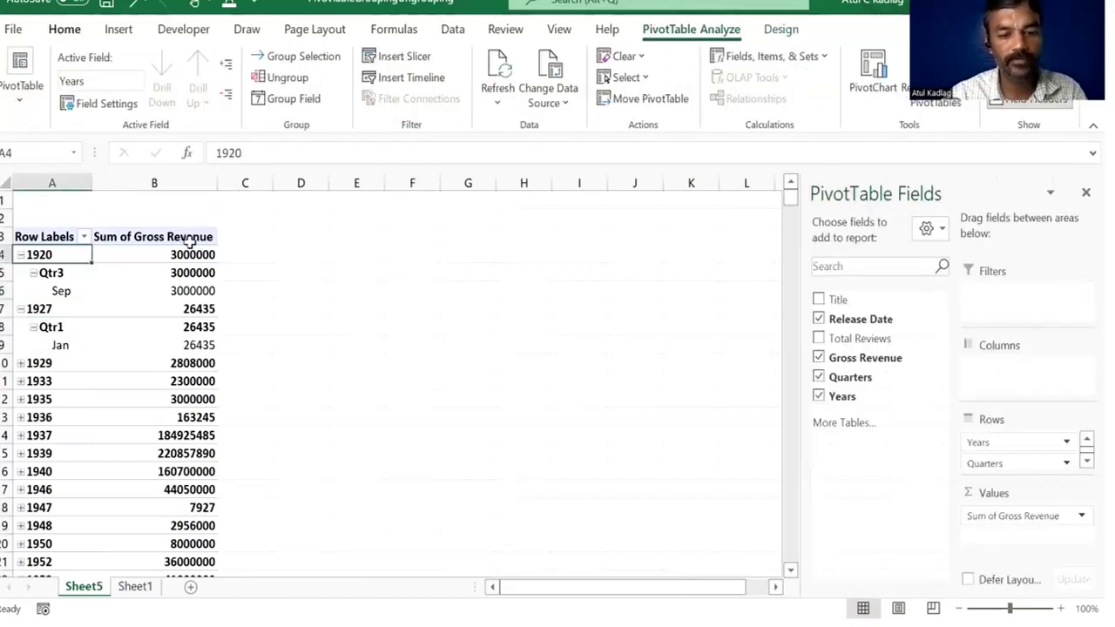
# Examine the Data section of the Excel Options for the setting on automatic date grouping in PivotTables.
pyautogui.hotkey('alt', 'f')
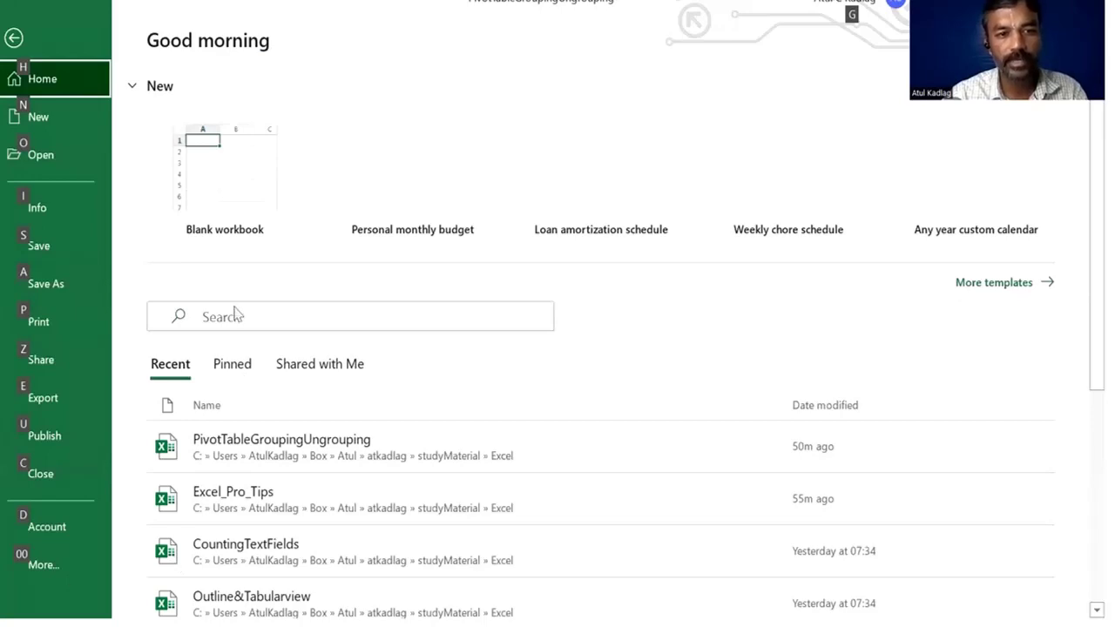
pyautogui.press('t')
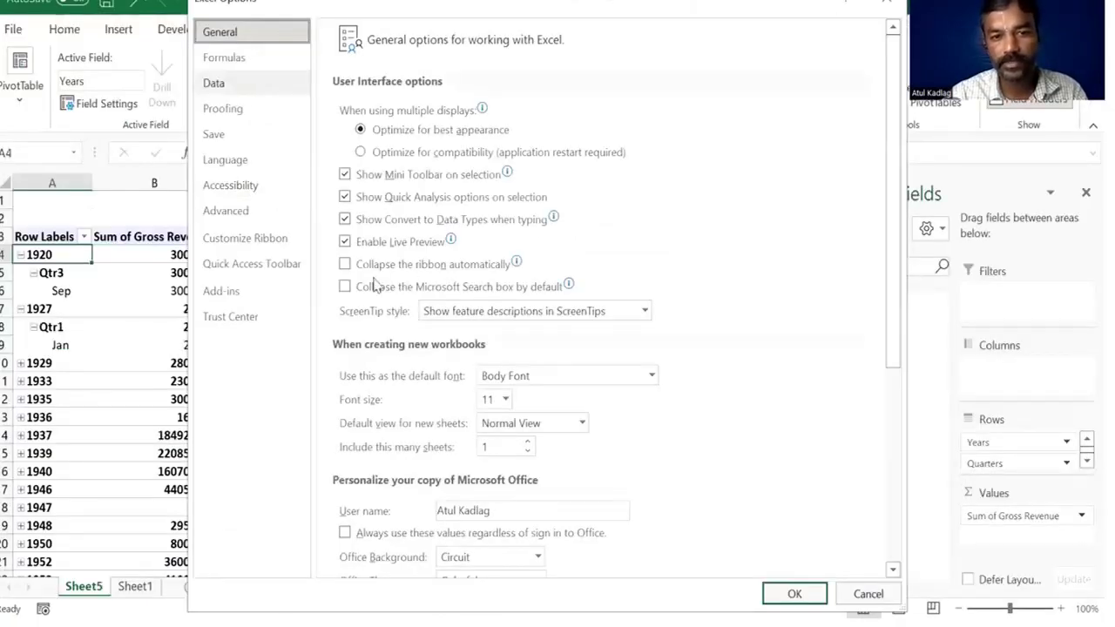
pyautogui.click(216, 84)
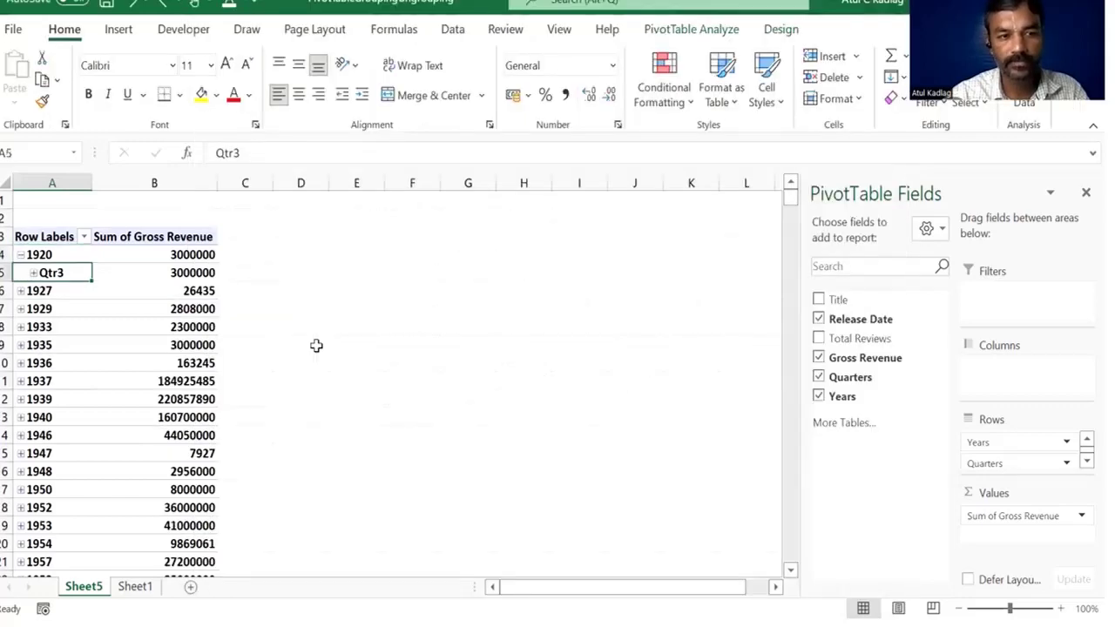
# Undo adding the Release Date and Gross Revenue fields so the PivotTable is empty again.
pyautogui.hotkey('ctrl', 'z')
pyautogui.hotkey('ctrl', 'z')
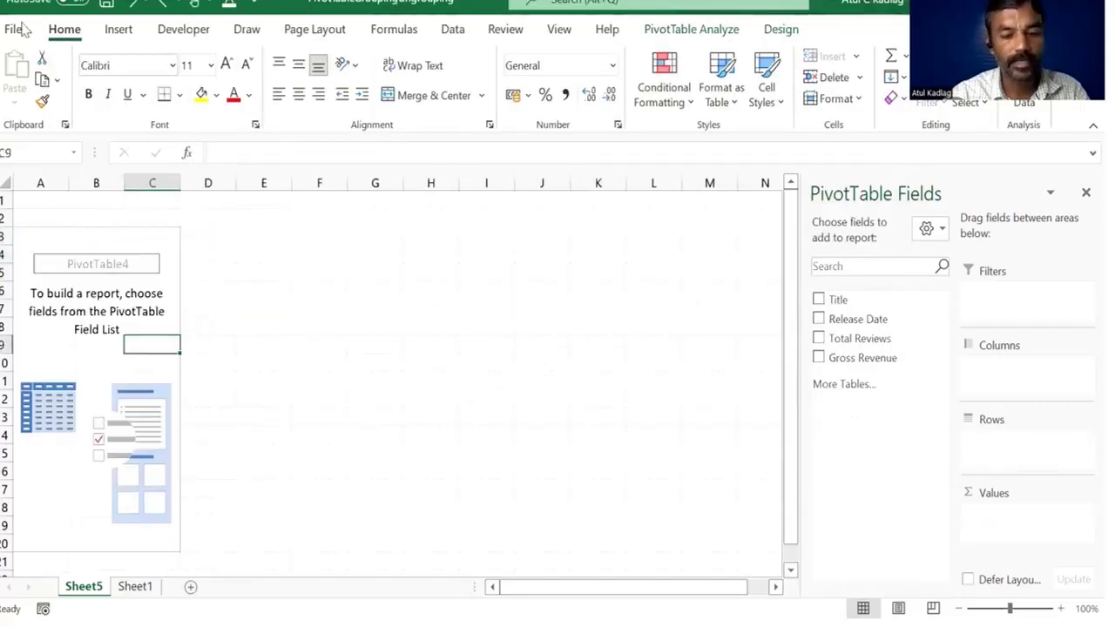
# Disable automatic grouping of Date/Time columns in PivotTables in the Excel data options.
pyautogui.hotkey('alt', 'f')
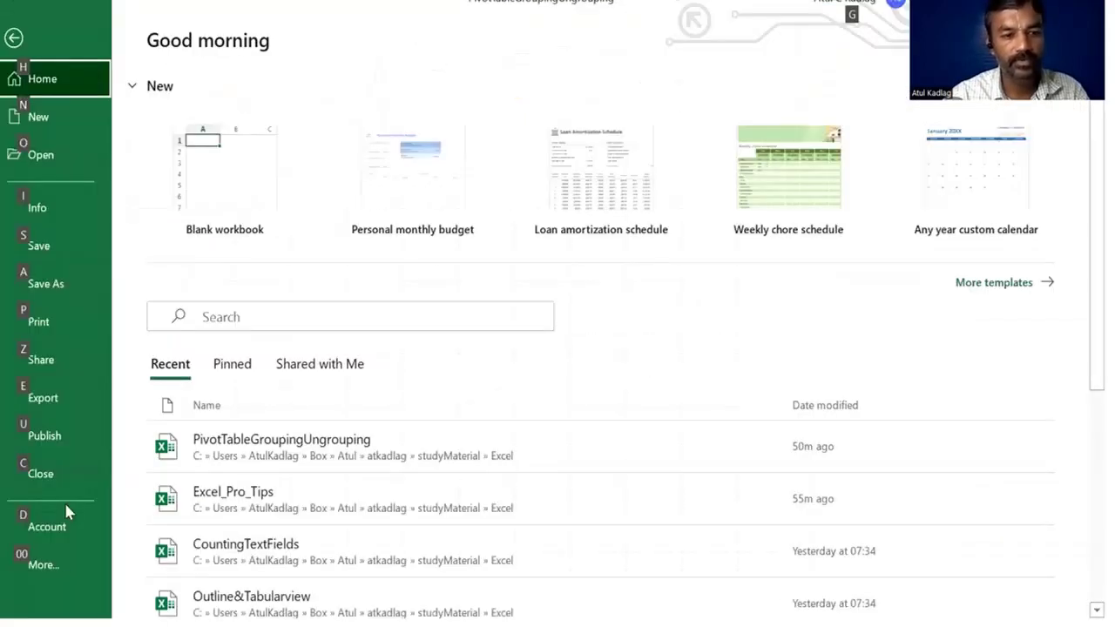
pyautogui.click(62, 564)
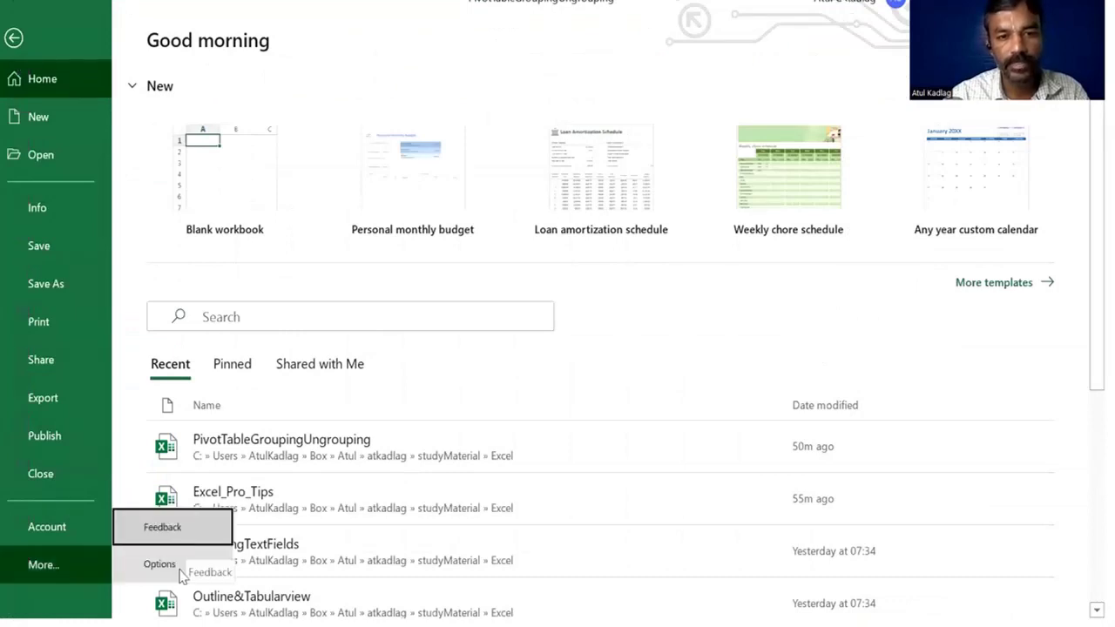
pyautogui.click(183, 575)
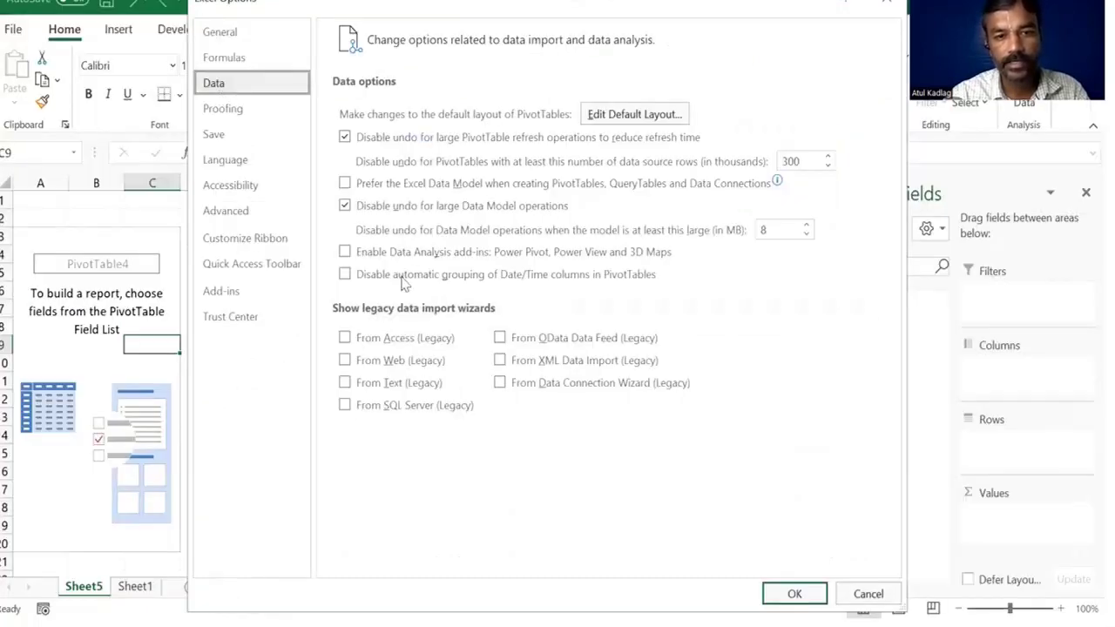
pyautogui.click(396, 276)
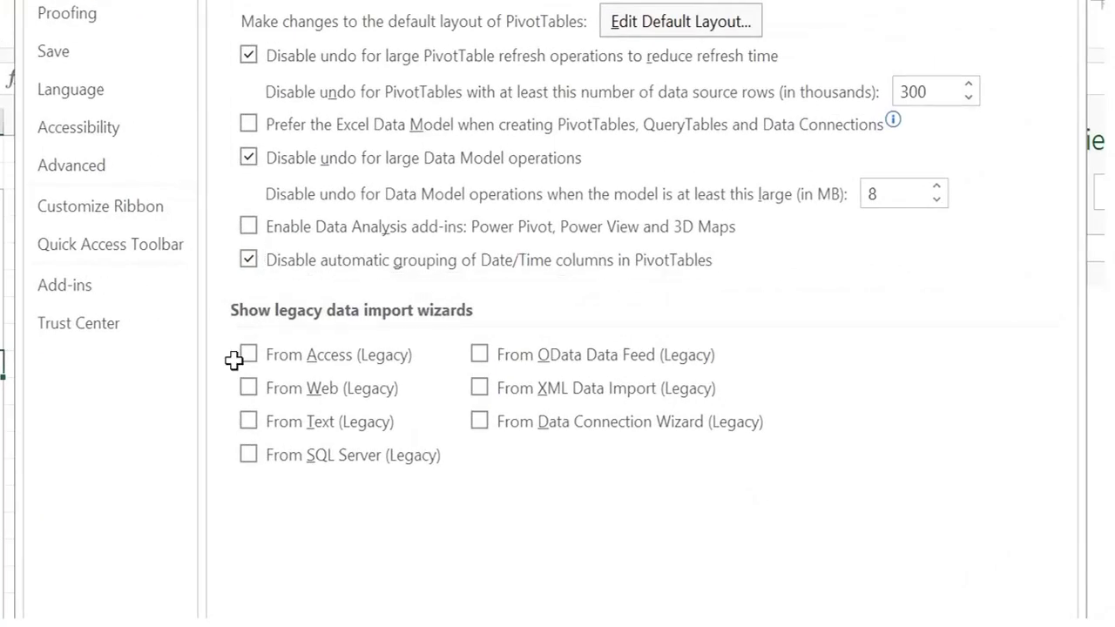
pyautogui.press('Return')
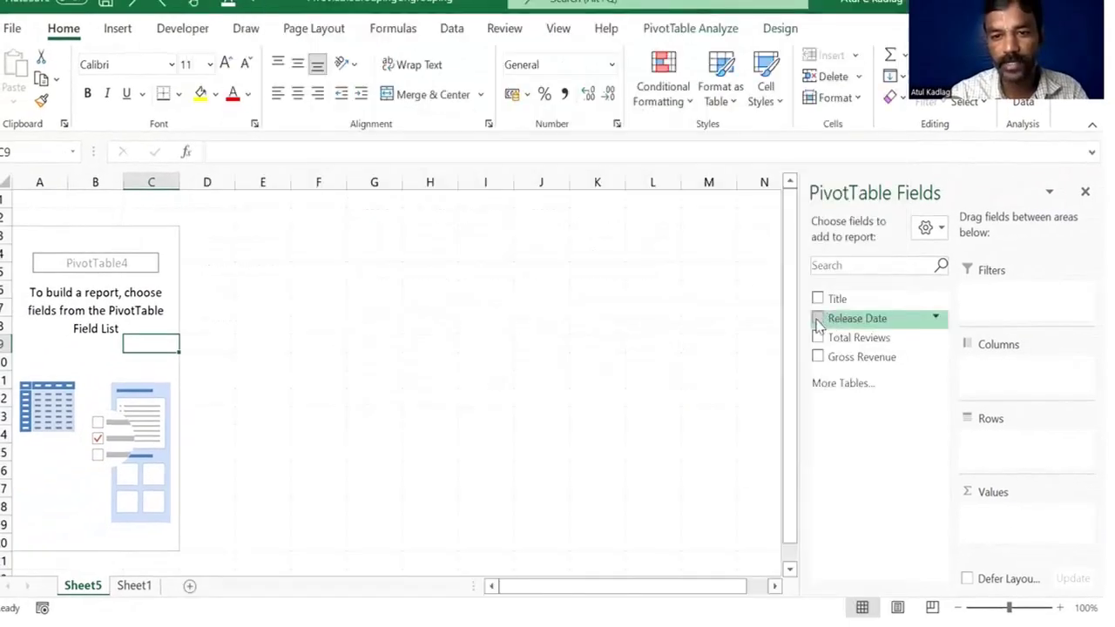
# Build the PivotTable with Release Date as rows and the sum of Gross Revenue as values.
pyautogui.click(818, 319)
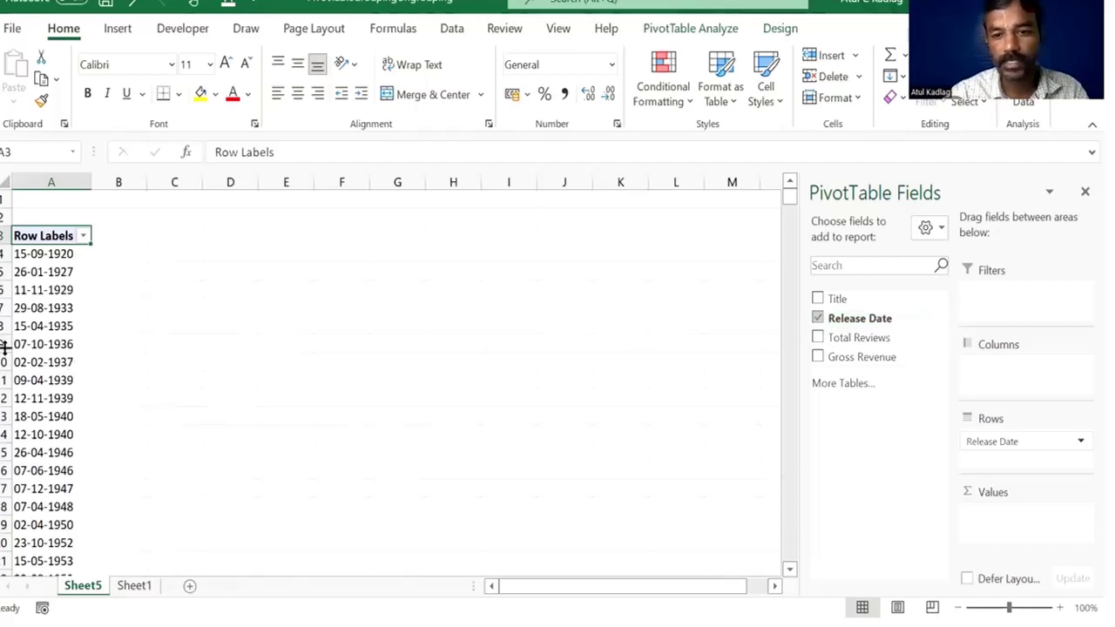
pyautogui.moveTo(817, 366); pyautogui.dragTo(205, 369)
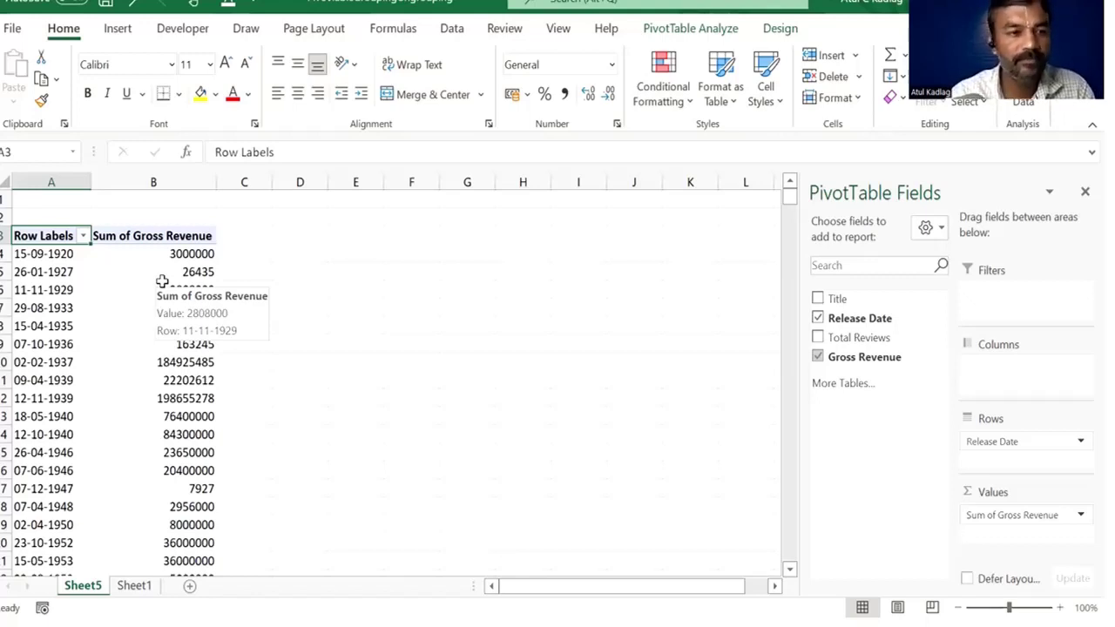
# Group the Release Date row labels by Months, Quarters and Years, keeping the automatic start and end dates.
pyautogui.click(55, 253)
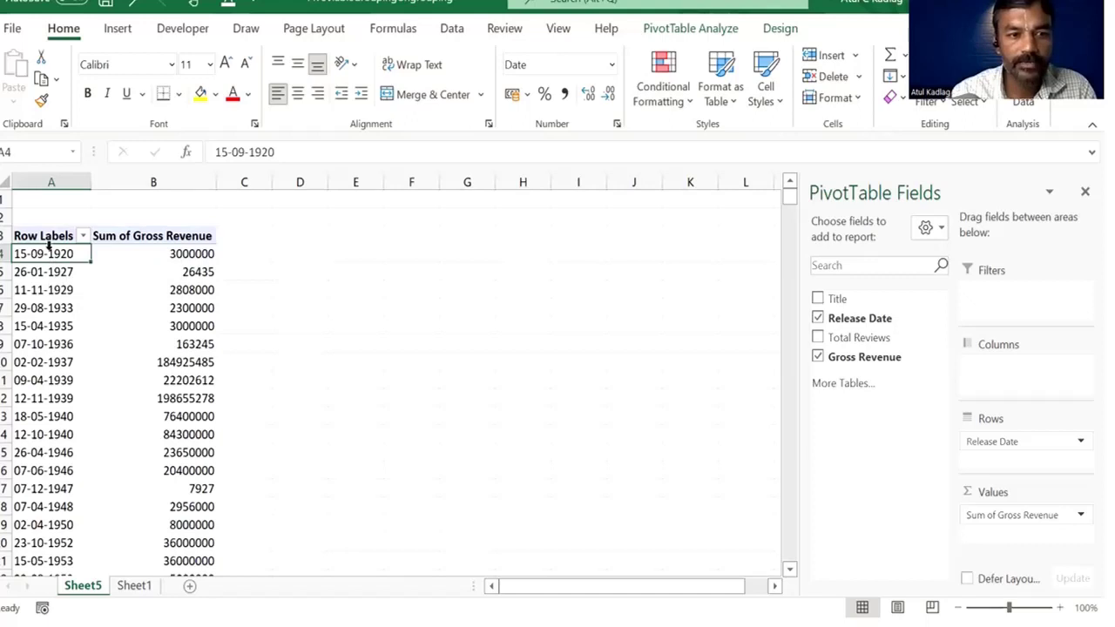
pyautogui.rightClick(161, 438)
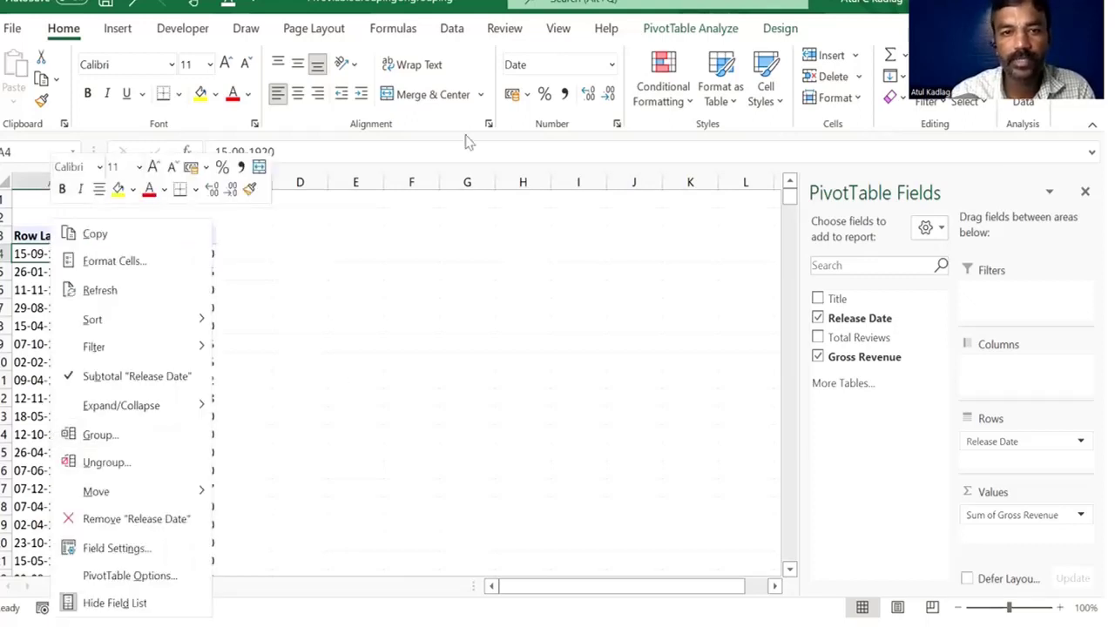
pyautogui.click(649, 34)
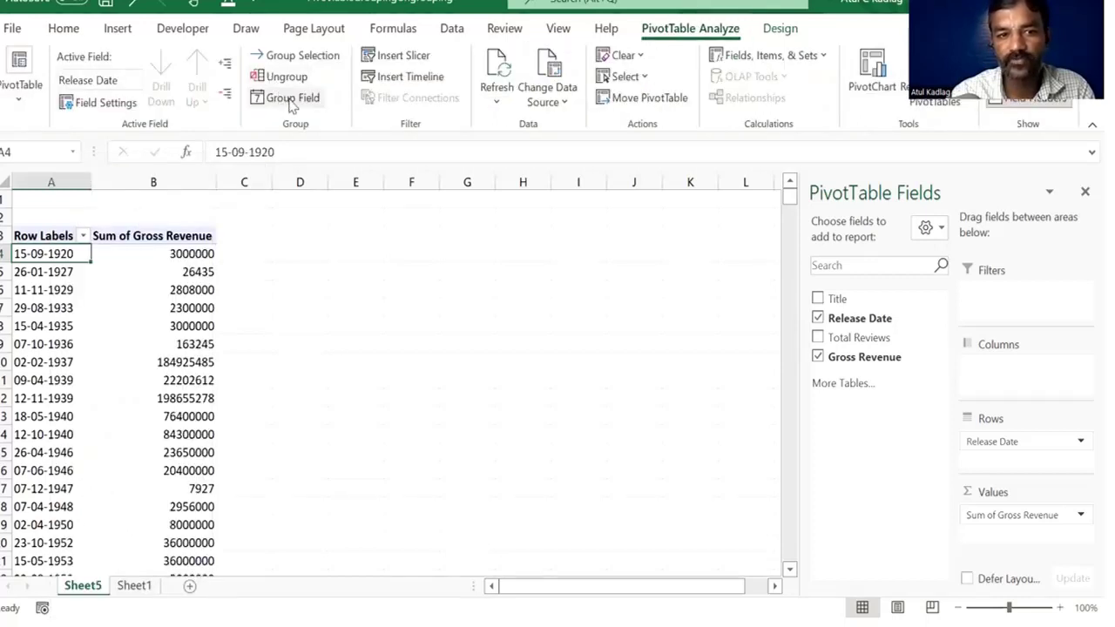
pyautogui.click(329, 361)
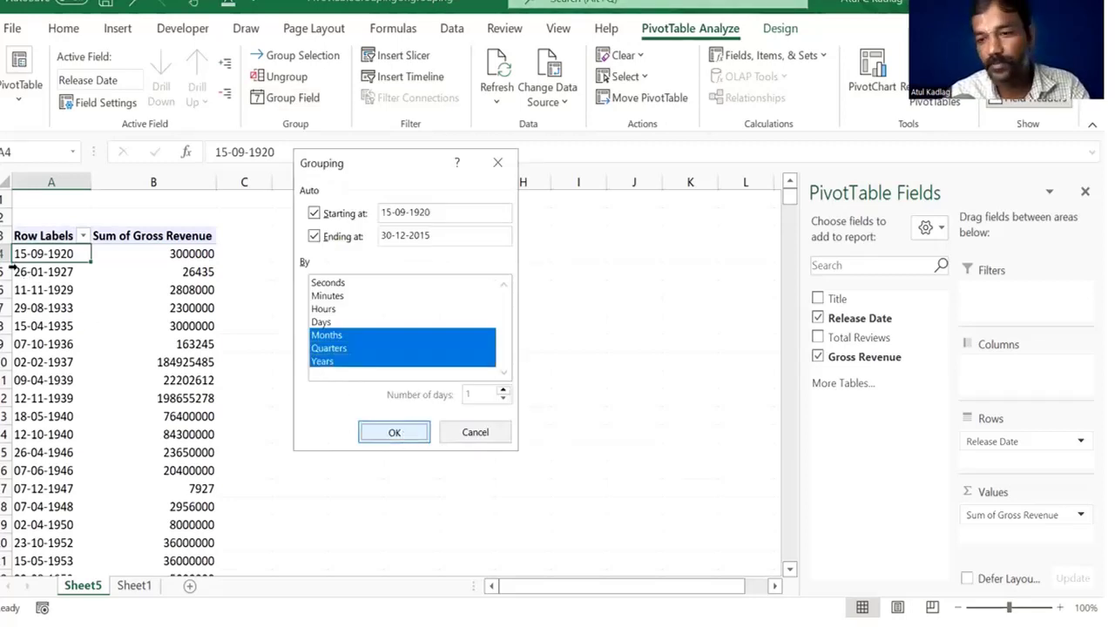
pyautogui.press('Return')
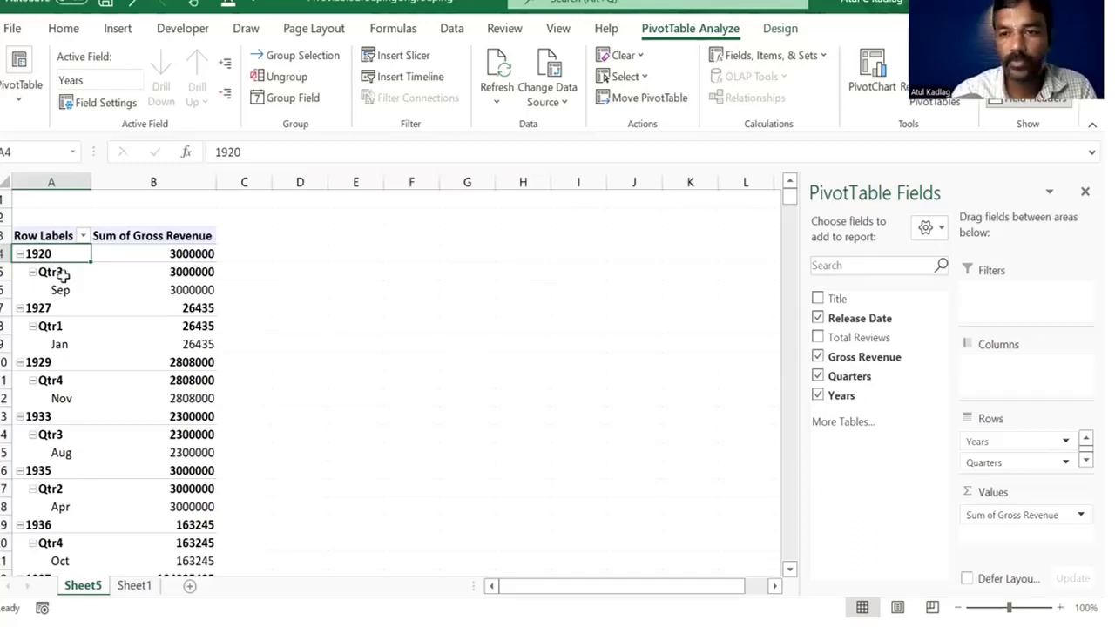
# Show the grouped PivotTable in Outline Form so Years, Quarters and Release Date have separate columns.
pyautogui.click(780, 22)
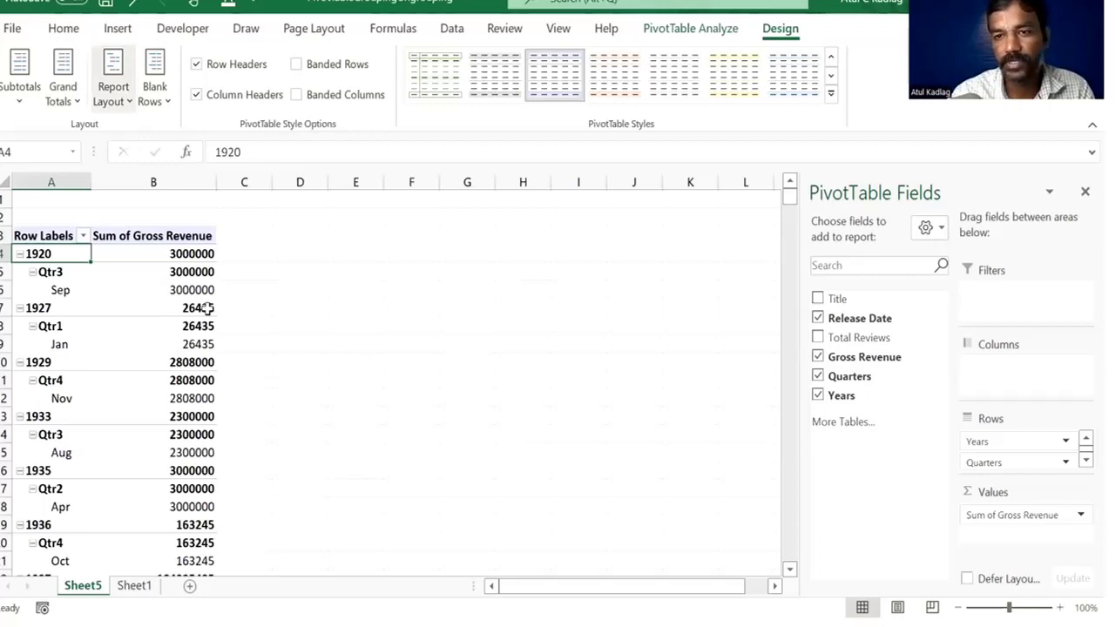
pyautogui.click(240, 314)
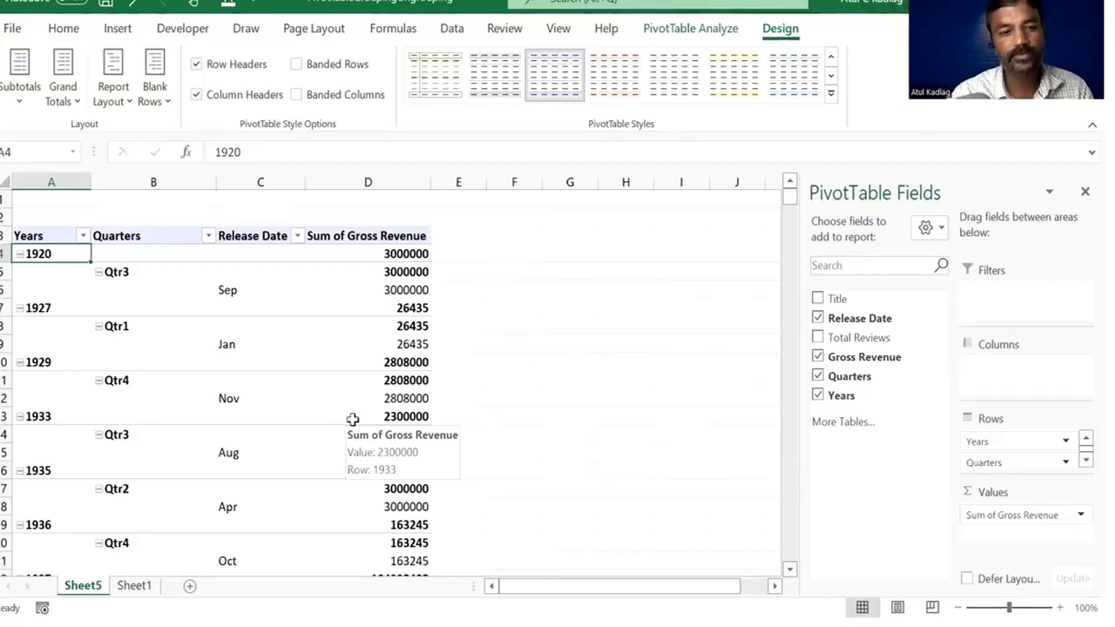
# Undo the report layout, the date grouping and the field additions so the PivotTable is empty again.
pyautogui.hotkey('ctrl', 'z')
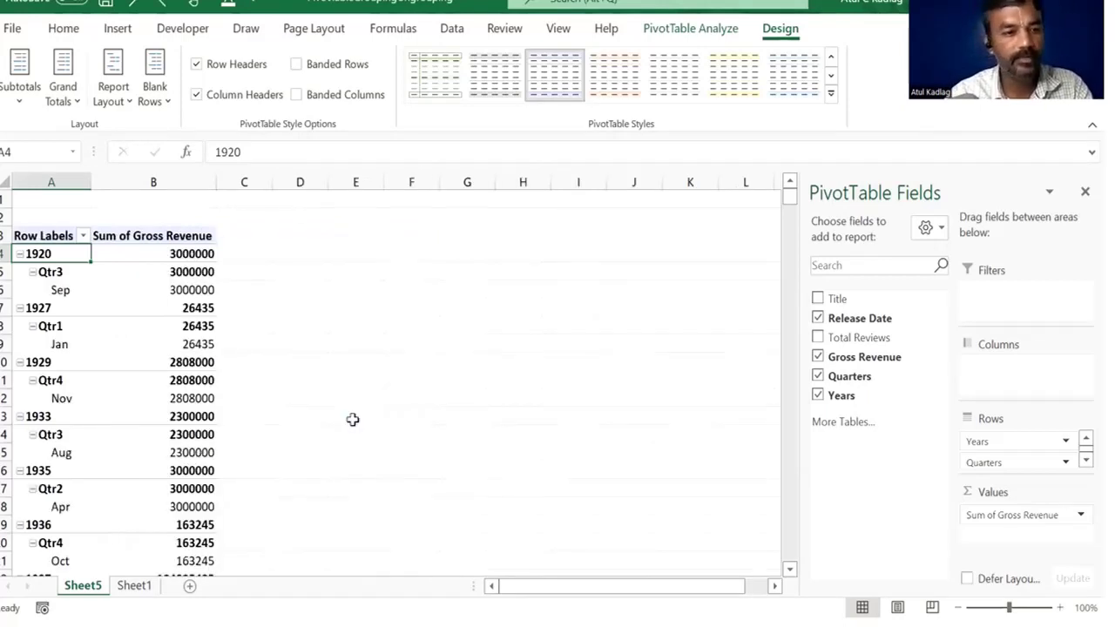
pyautogui.hotkey('ctrl', 'z')
pyautogui.hotkey('ctrl', 'z')
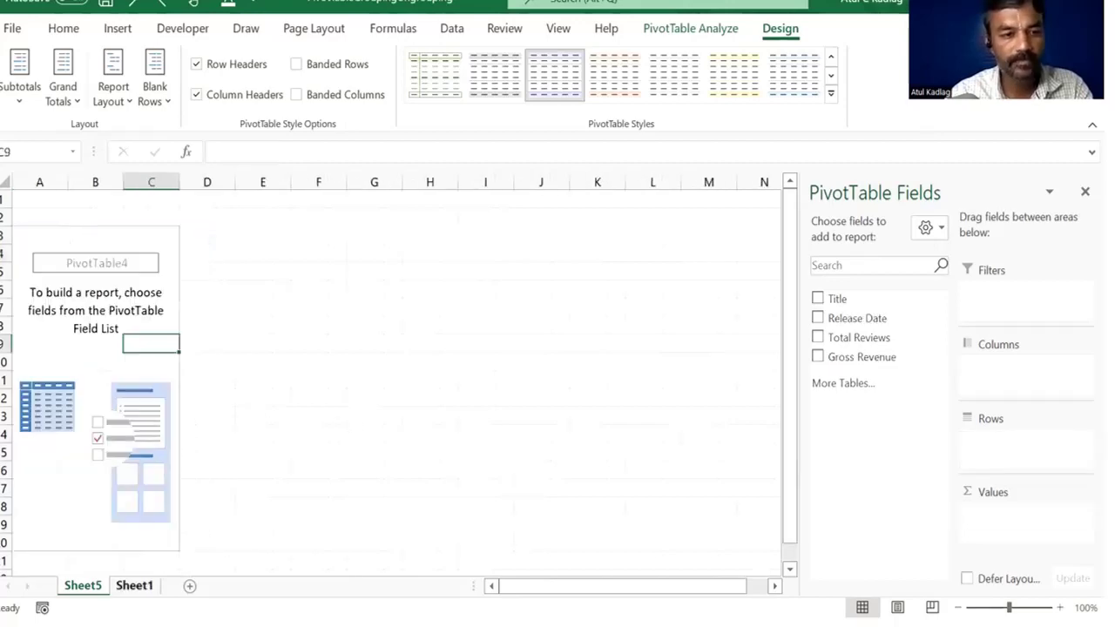
# Insert two blank columns between Release Date and Total Reviews in the source data on Sheet1.
pyautogui.click(134, 586)
pyautogui.click(236, 306)
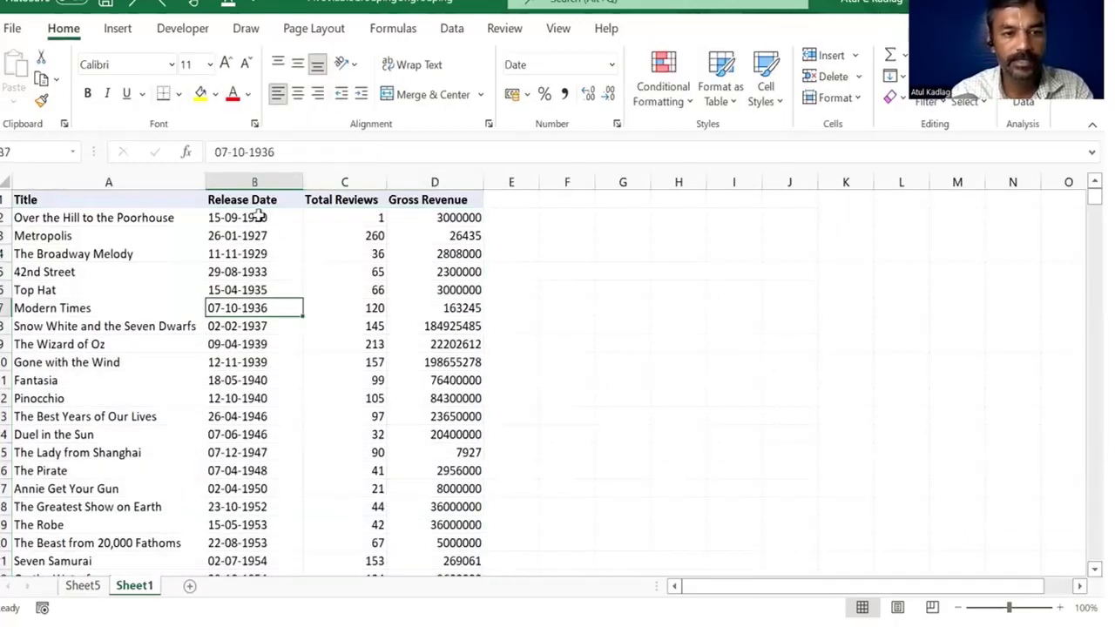
pyautogui.click(259, 217)
pyautogui.click(279, 172)
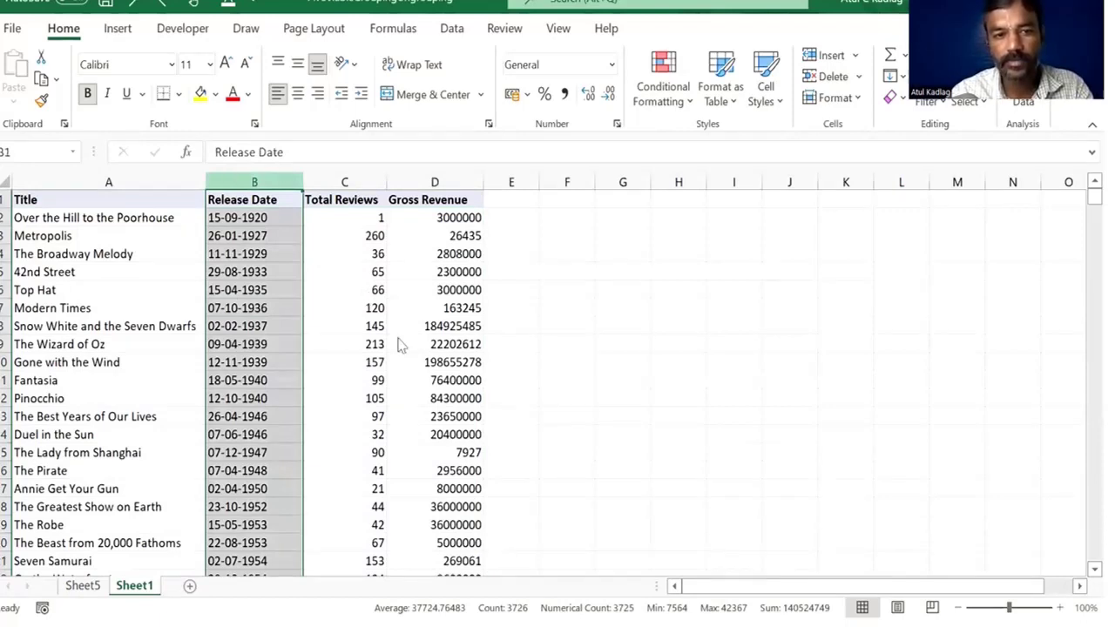
# Enter the formula =MONTH(B2) in cell C2 to extract the month from the release date.
pyautogui.click(332, 225)
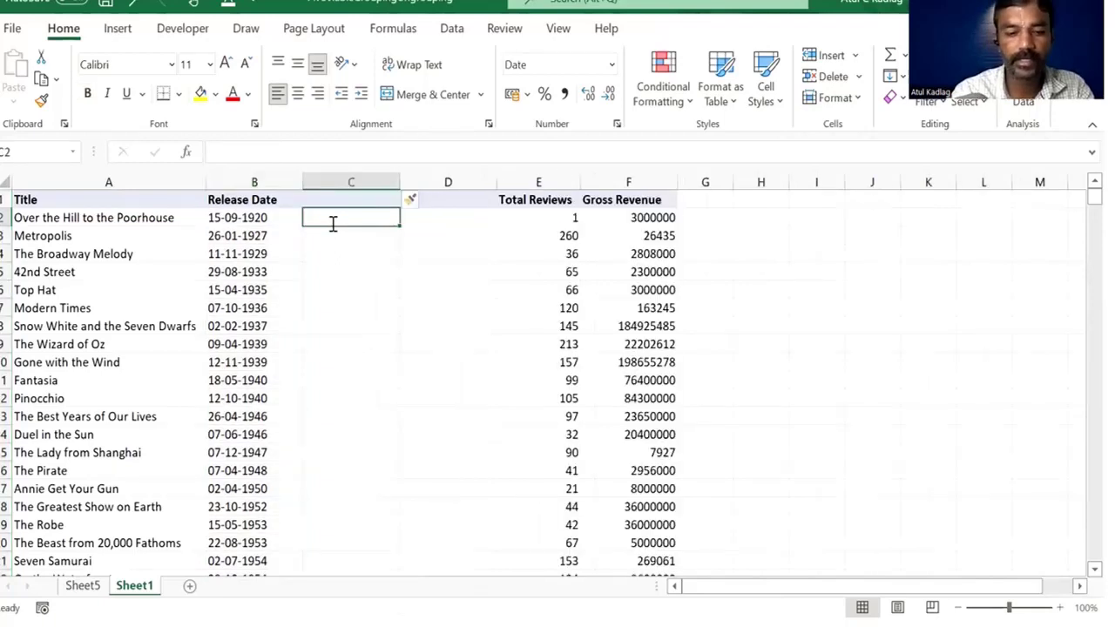
pyautogui.write('=')
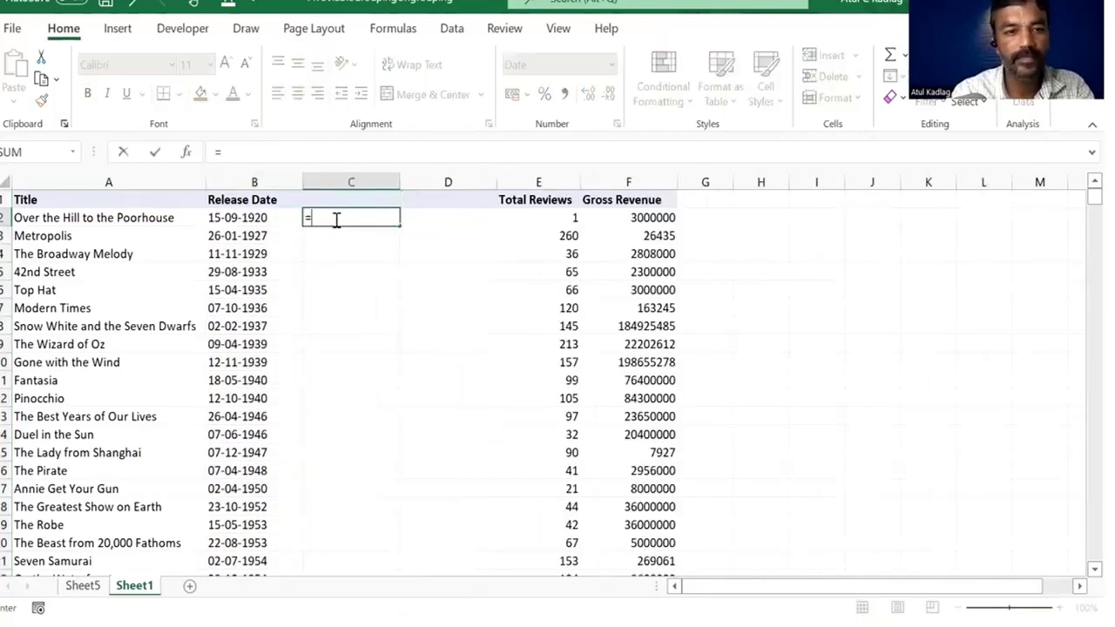
pyautogui.write('MONTH(')
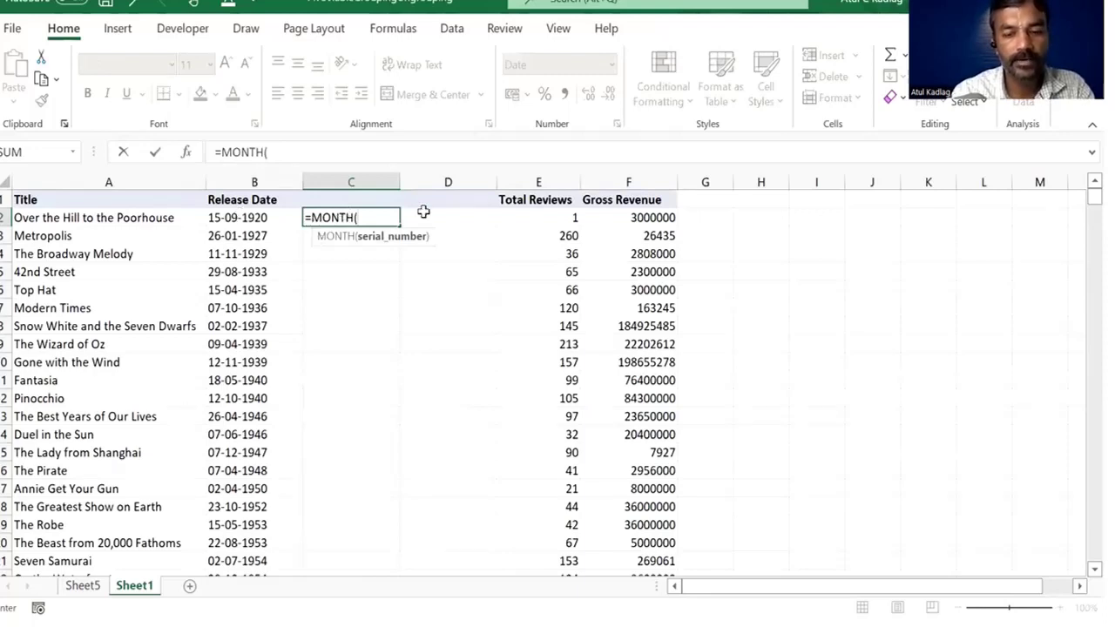
pyautogui.press('Left')
pyautogui.press('Tab')
# Enter the formula =YEAR(B2) in cell D2 to extract the year from the release date.
pyautogui.write('=')
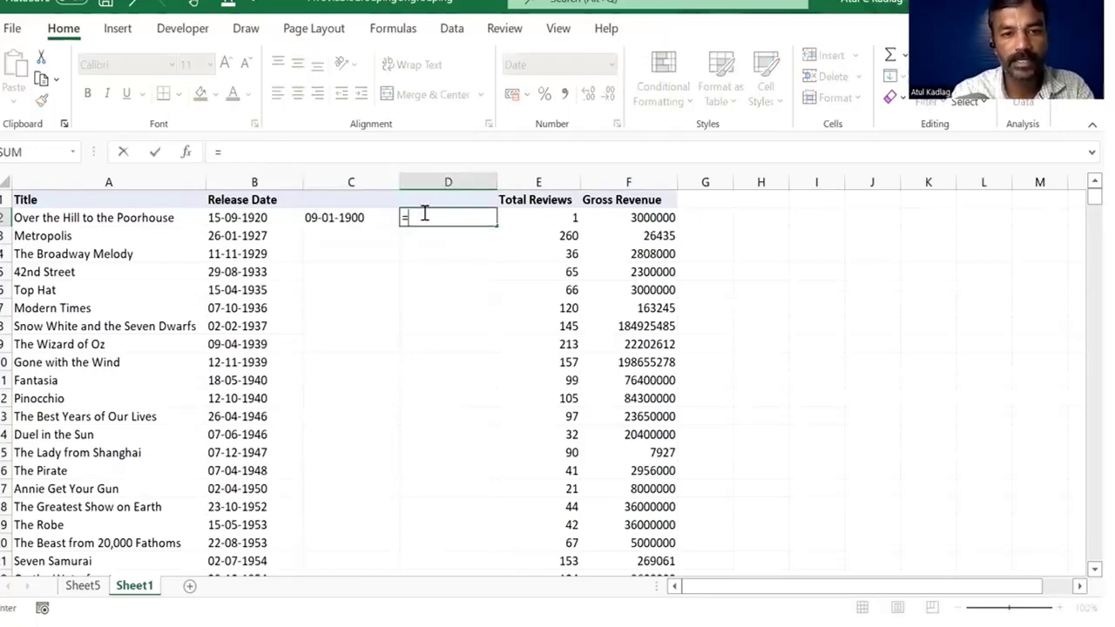
pyautogui.write('Year(')
pyautogui.click(262, 221)
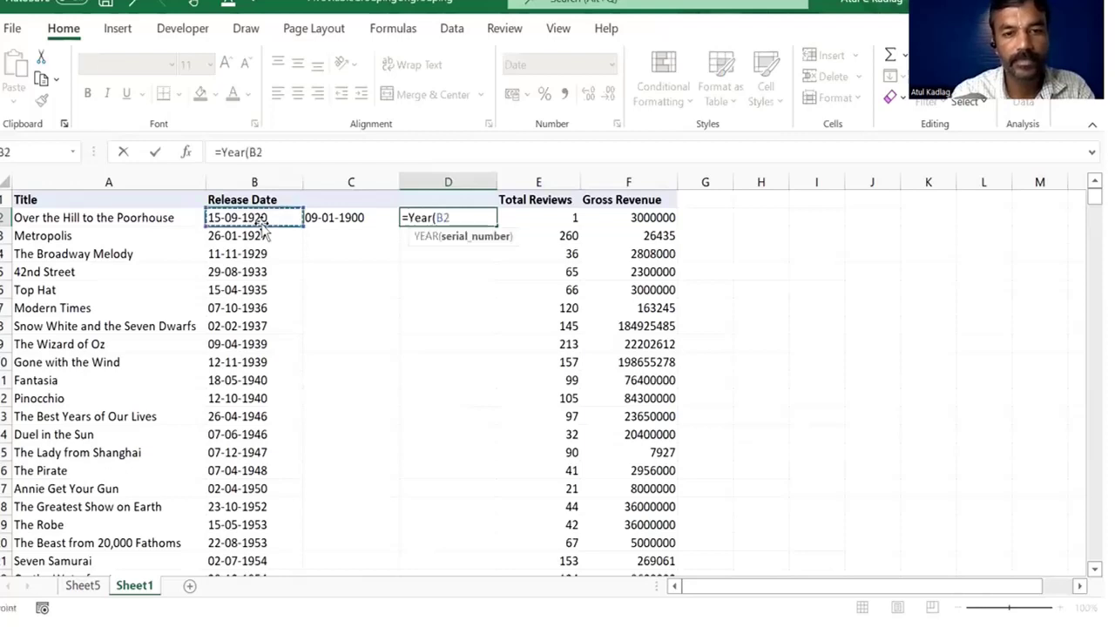
pyautogui.press('Return')
# Title the two new columns Release Month in C1 and Release Year in D1.
pyautogui.click(351, 196)
pyautogui.write('R')
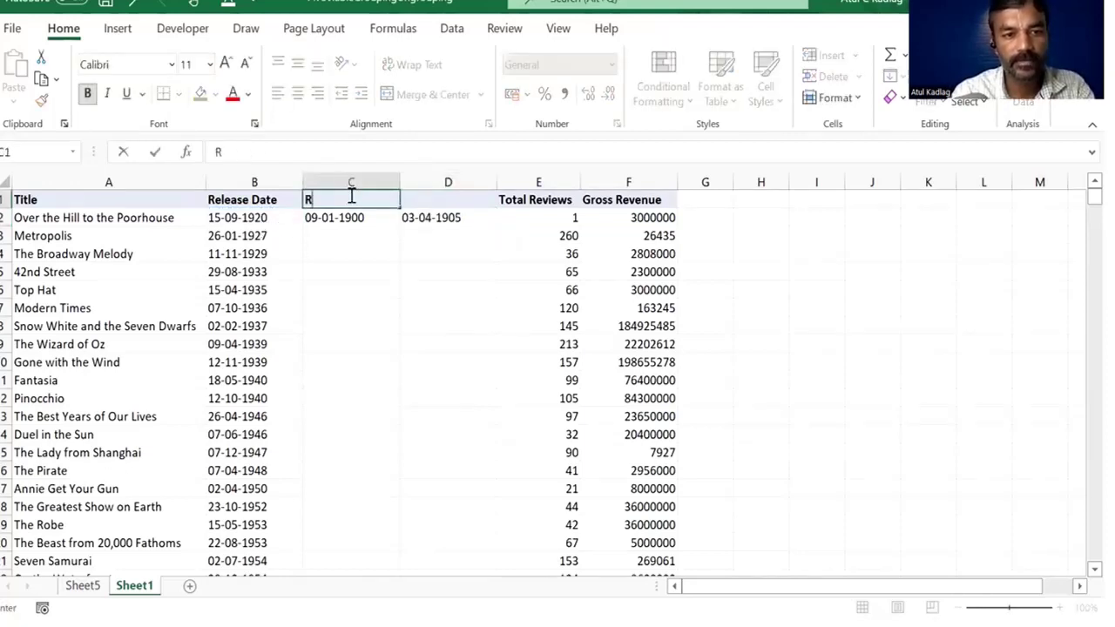
pyautogui.write('elease Mont')
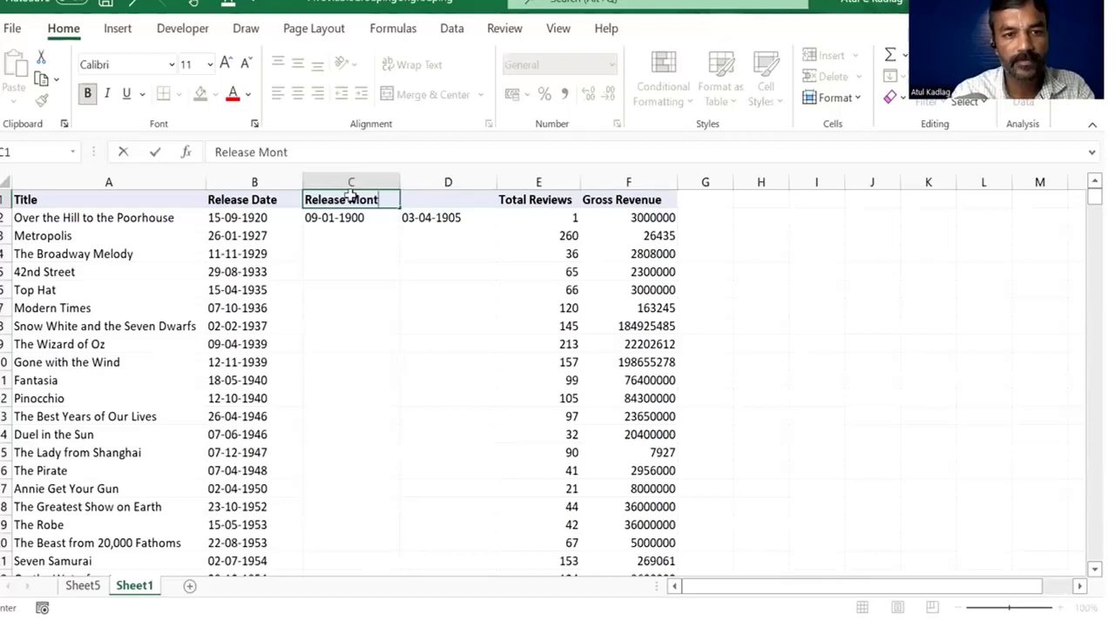
pyautogui.write('h')
pyautogui.press('Tab')
pyautogui.write('Release')
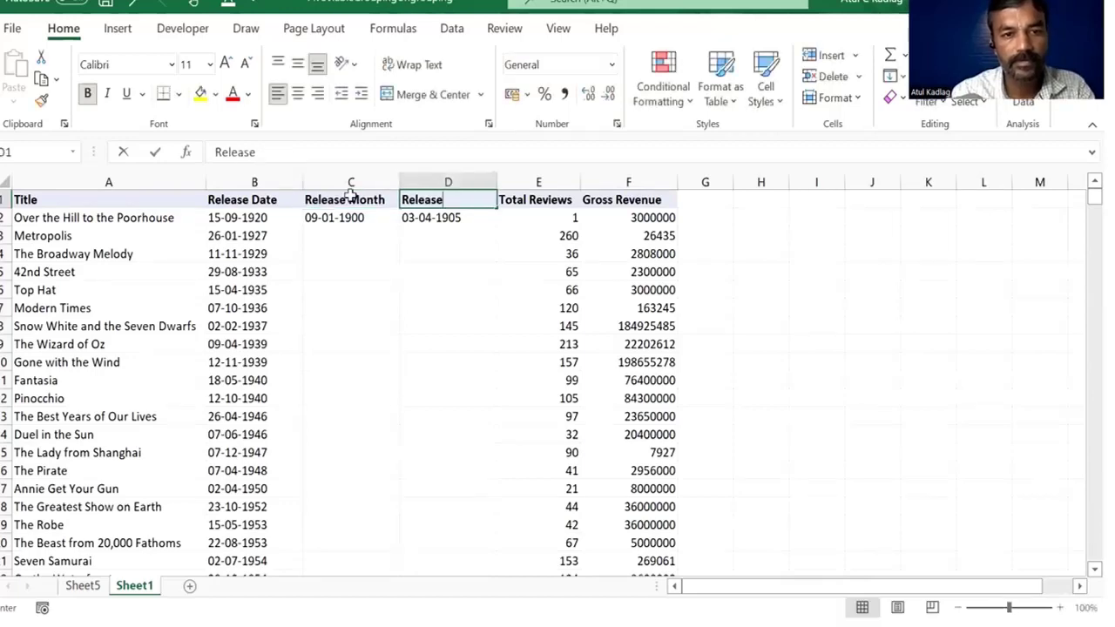
pyautogui.write(' Year')
pyautogui.press('Return')
# Set the number format of the month and year formulas in C2:D2 to General.
pyautogui.moveTo(244, 220); pyautogui.dragTo(446, 229)
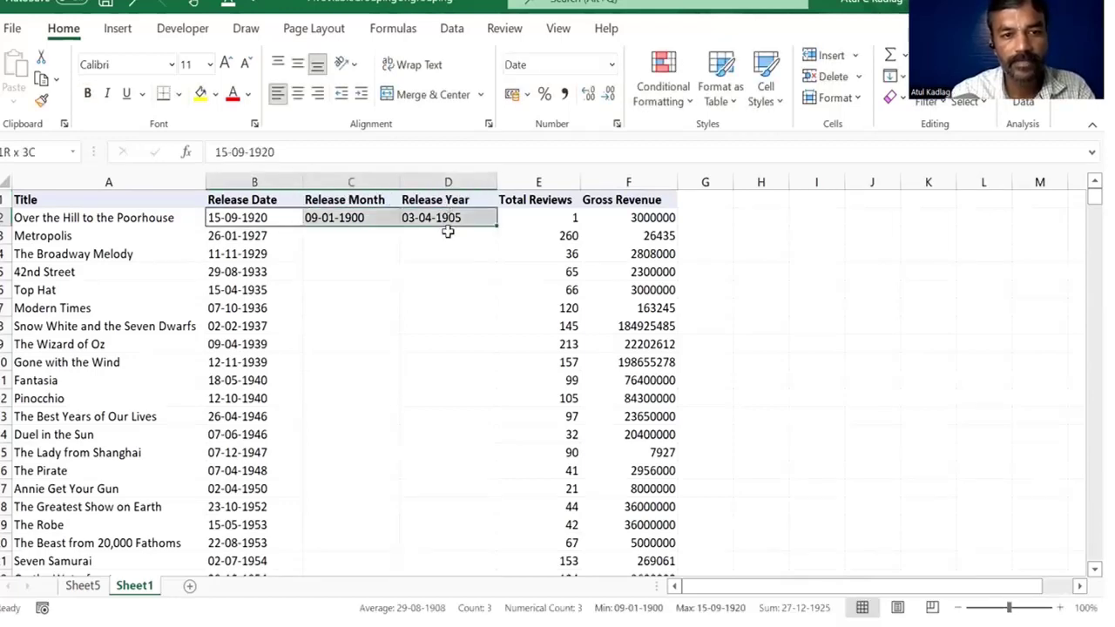
pyautogui.click(349, 218)
pyautogui.hotkey('shift', 'Right')
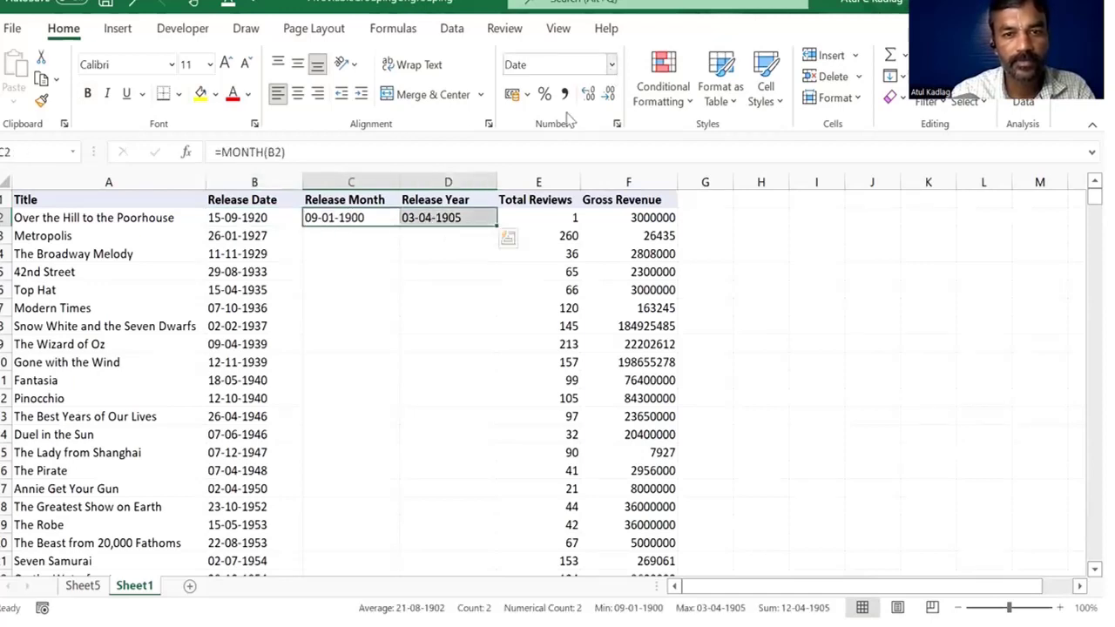
pyautogui.click(612, 65)
pyautogui.click(597, 105)
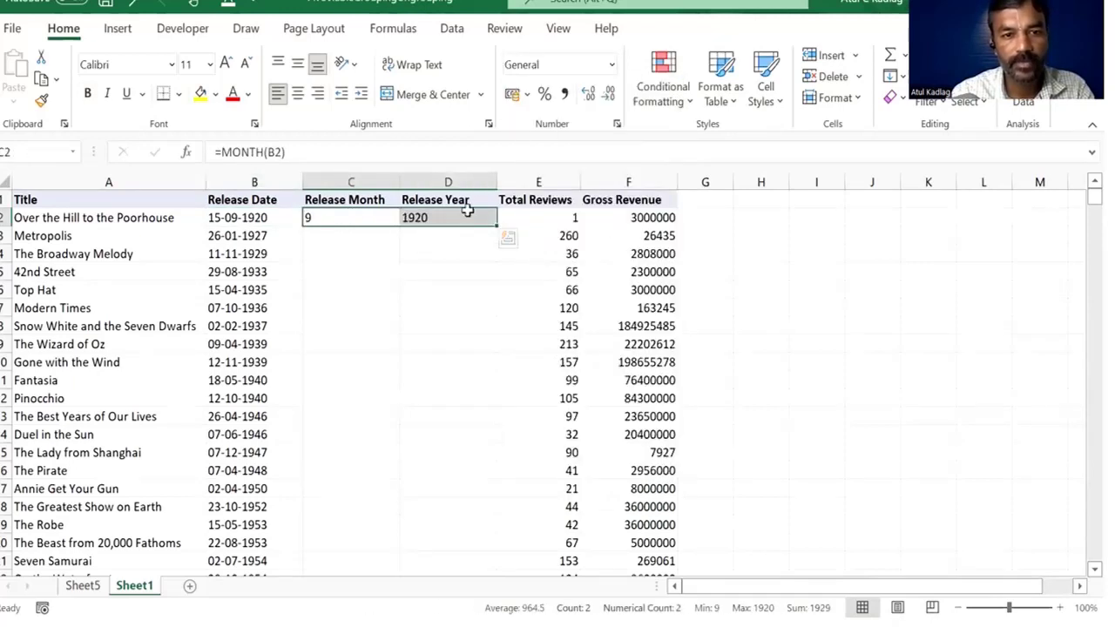
# Fill the Release Month and Release Year formulas down all data rows and check the extracted values.
pyautogui.click(316, 345)
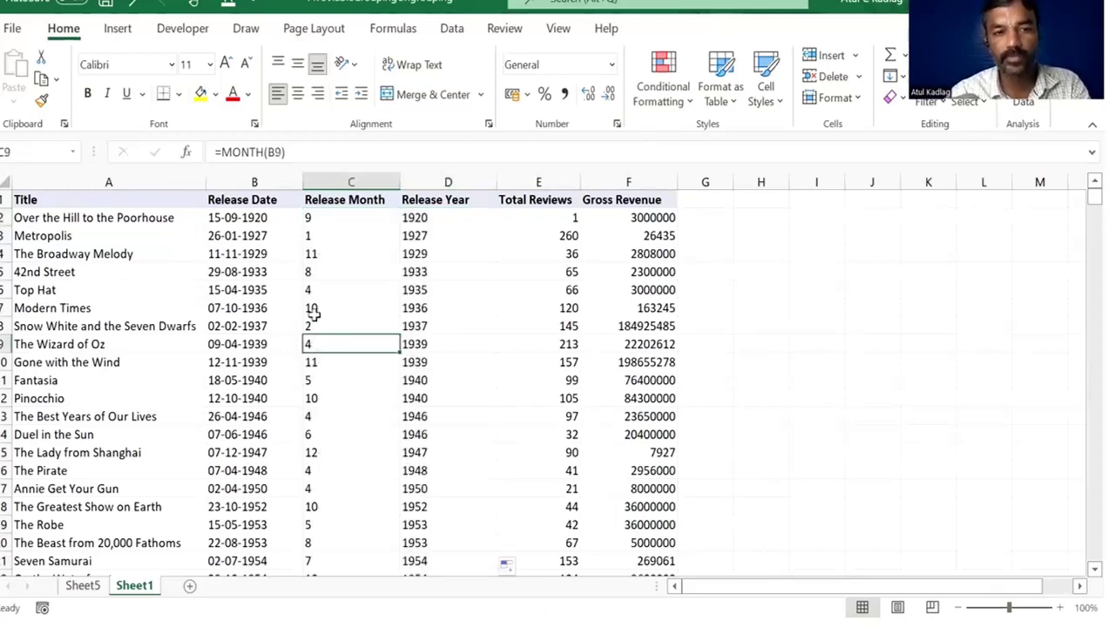
pyautogui.moveTo(322, 235); pyautogui.dragTo(333, 401)
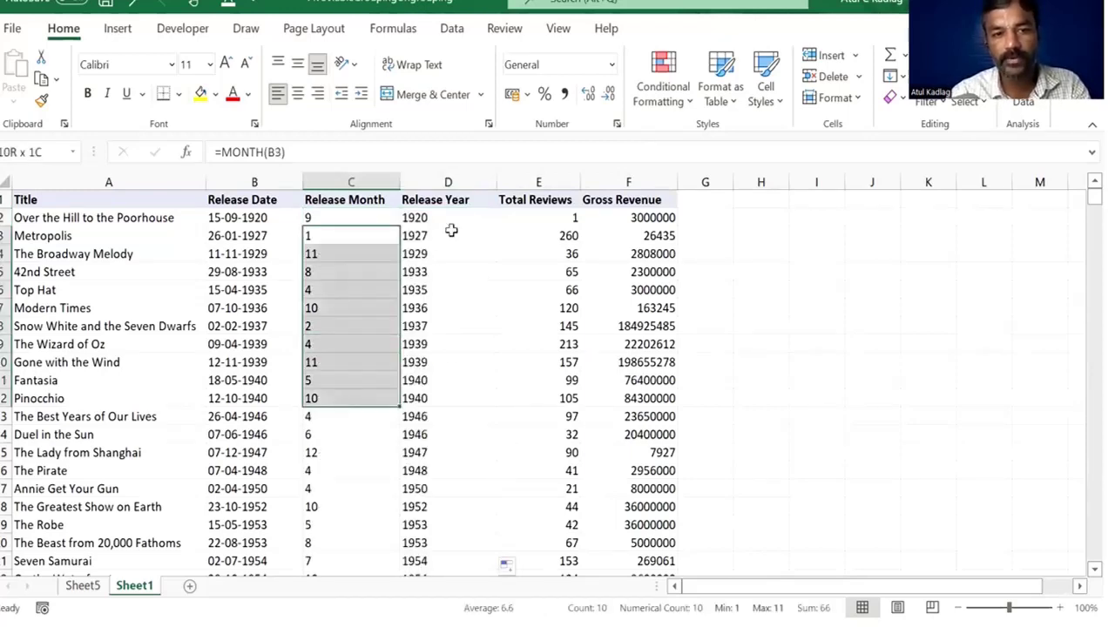
pyautogui.click(358, 324)
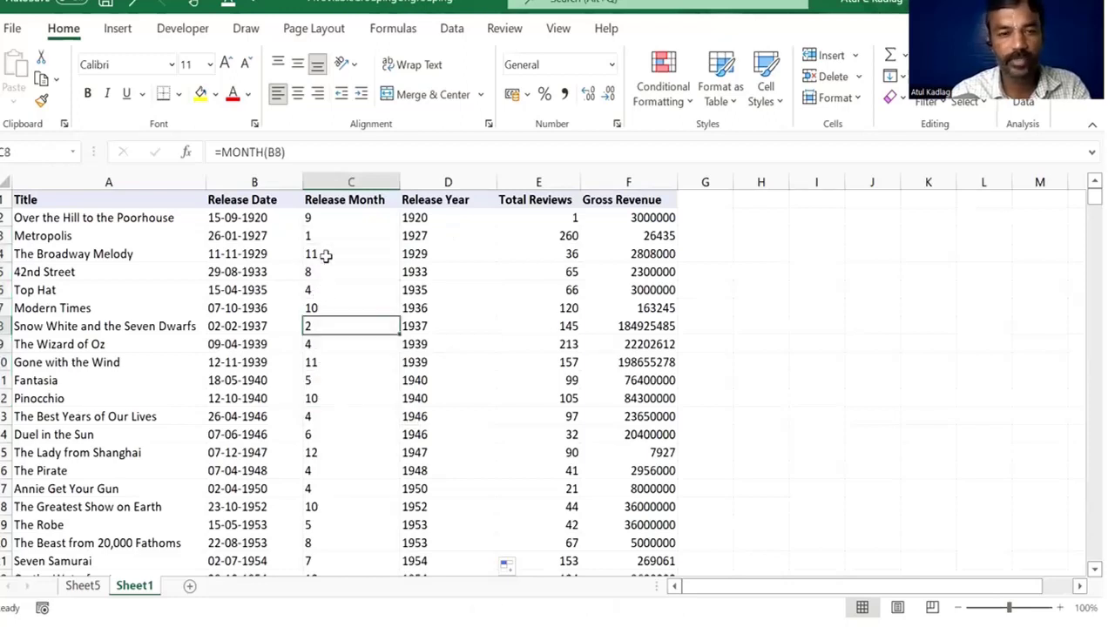
pyautogui.click(287, 247)
# Refresh the Sheet5 PivotTable and build it with Release Date, Release Month and Release Year as rows and the sum of Gross Revenue as values.
pyautogui.click(91, 587)
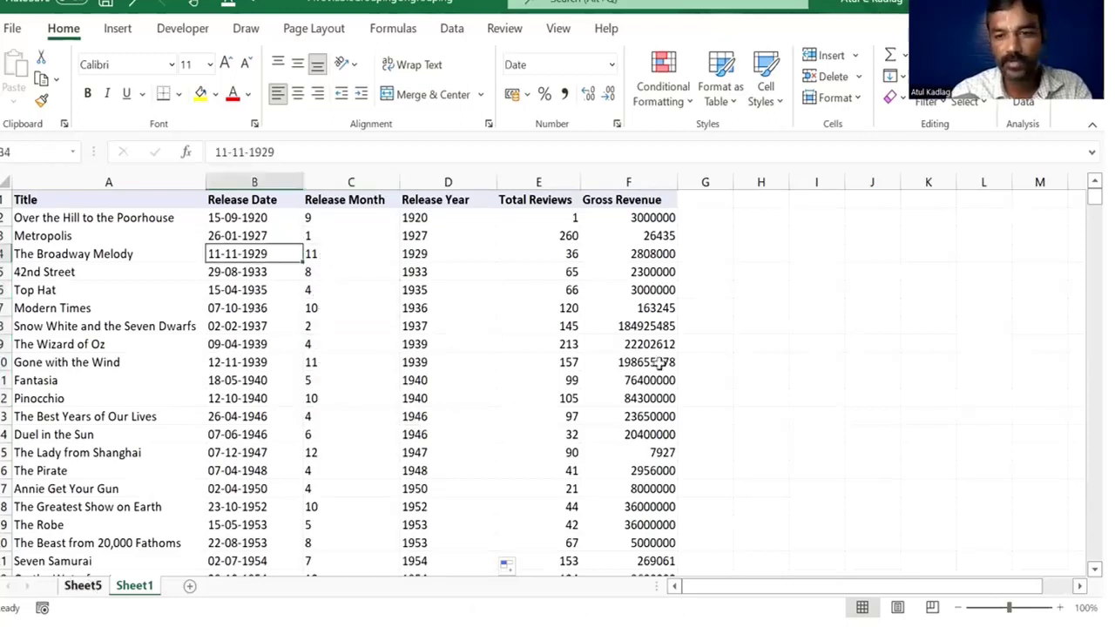
pyautogui.click(455, 31)
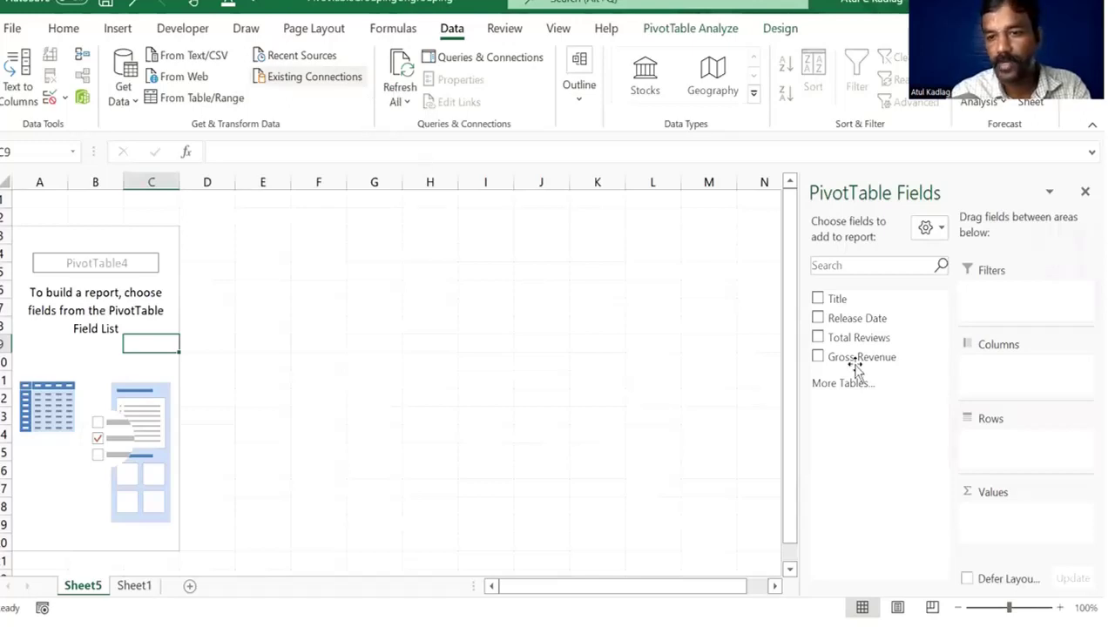
pyautogui.click(818, 319)
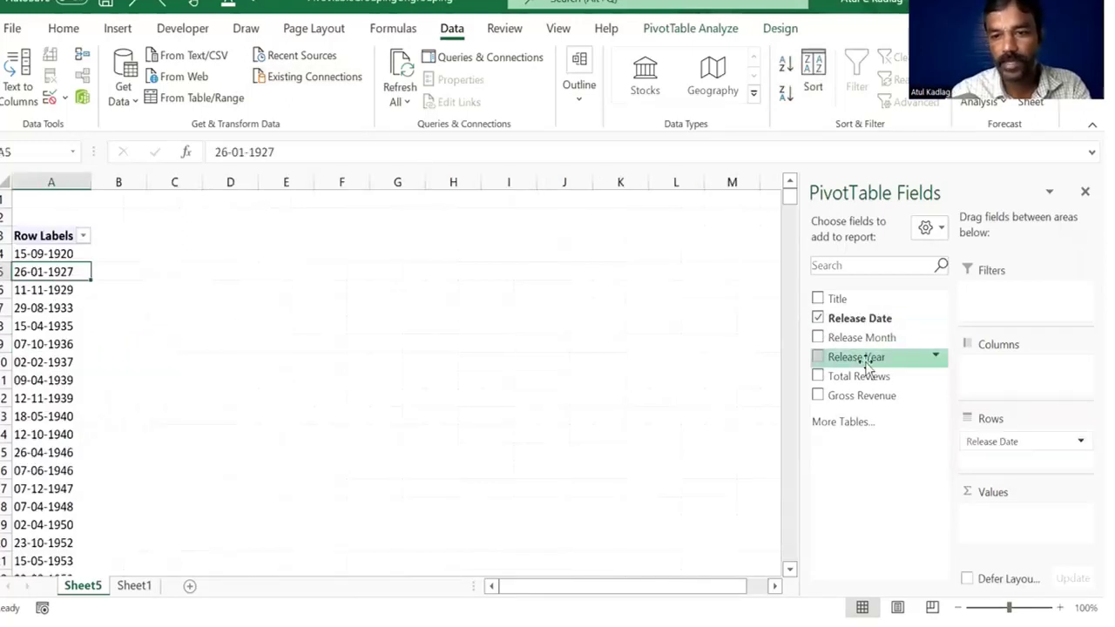
pyautogui.click(818, 339)
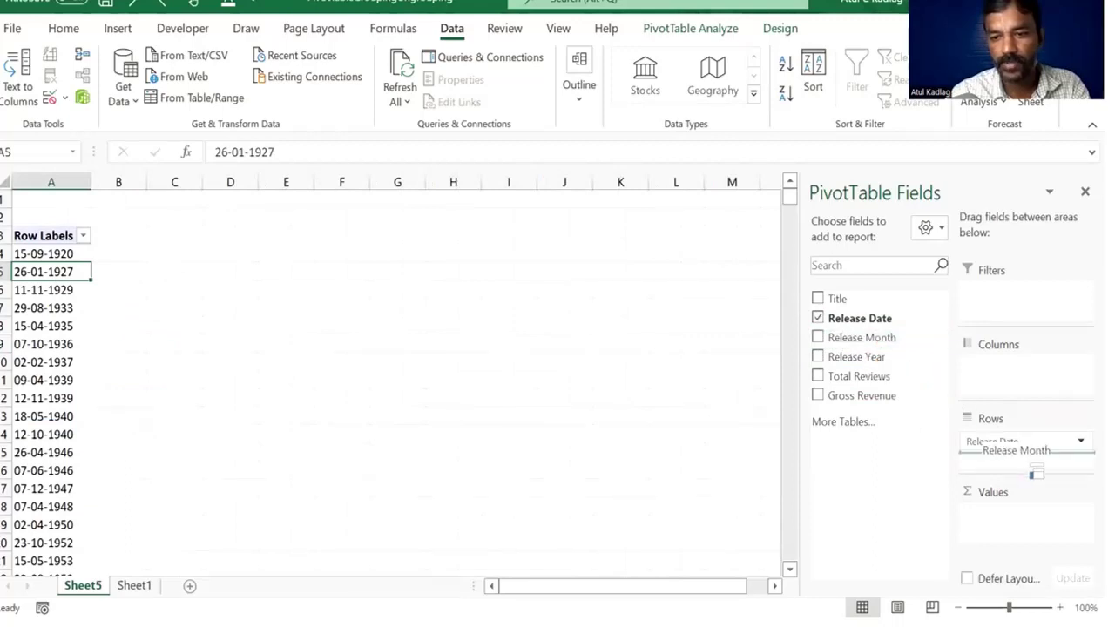
pyautogui.click(842, 361)
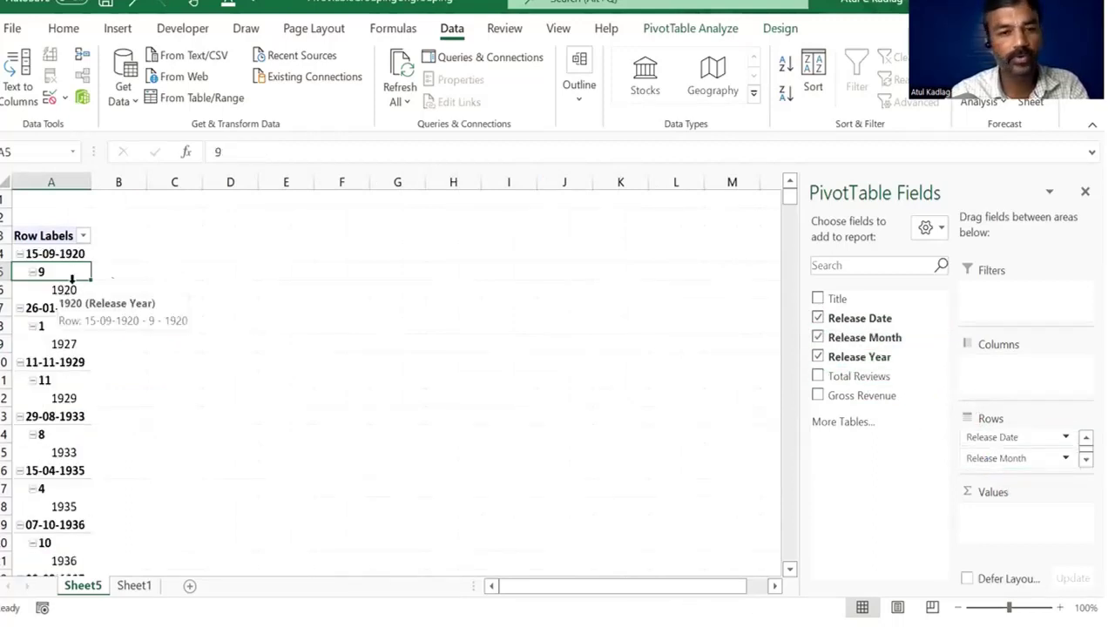
pyautogui.click(819, 397)
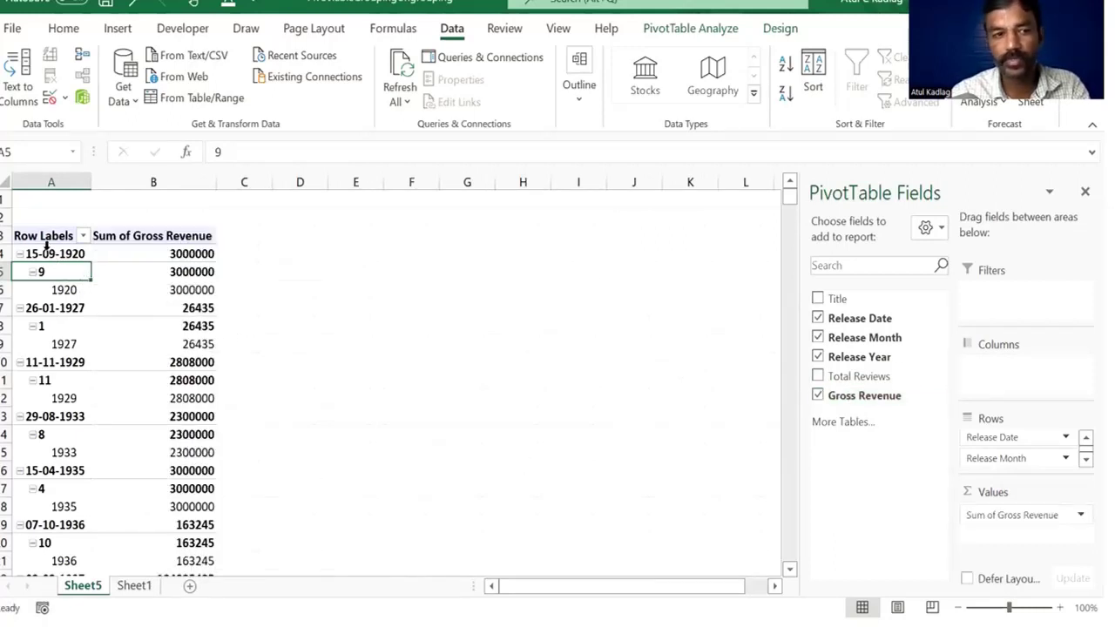
pyautogui.moveTo(46, 247); pyautogui.dragTo(82, 289)
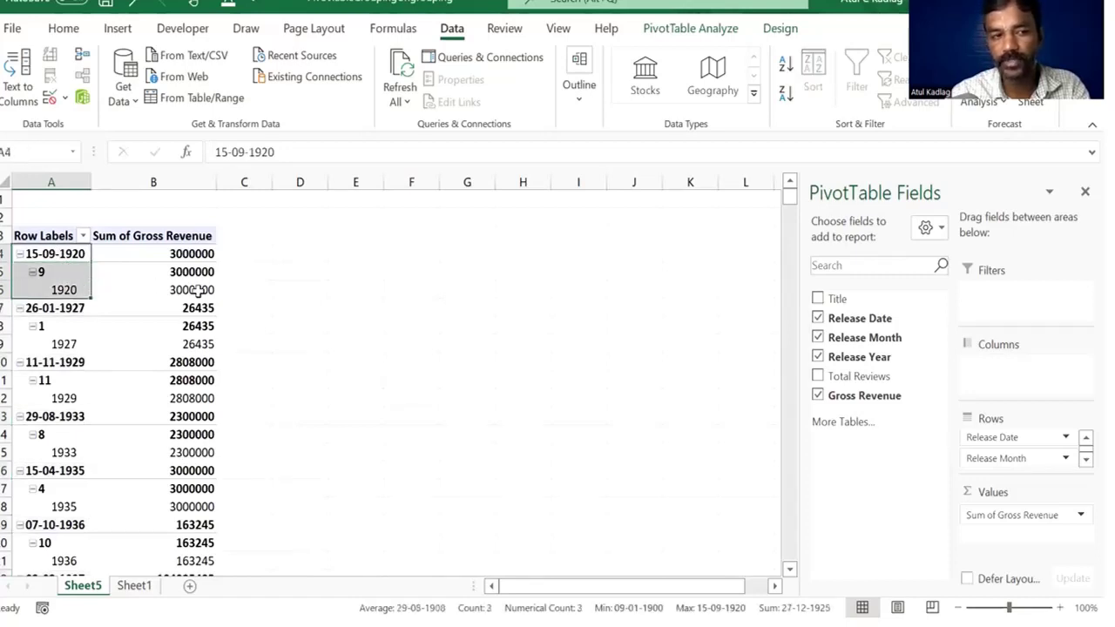
pyautogui.click(359, 294)
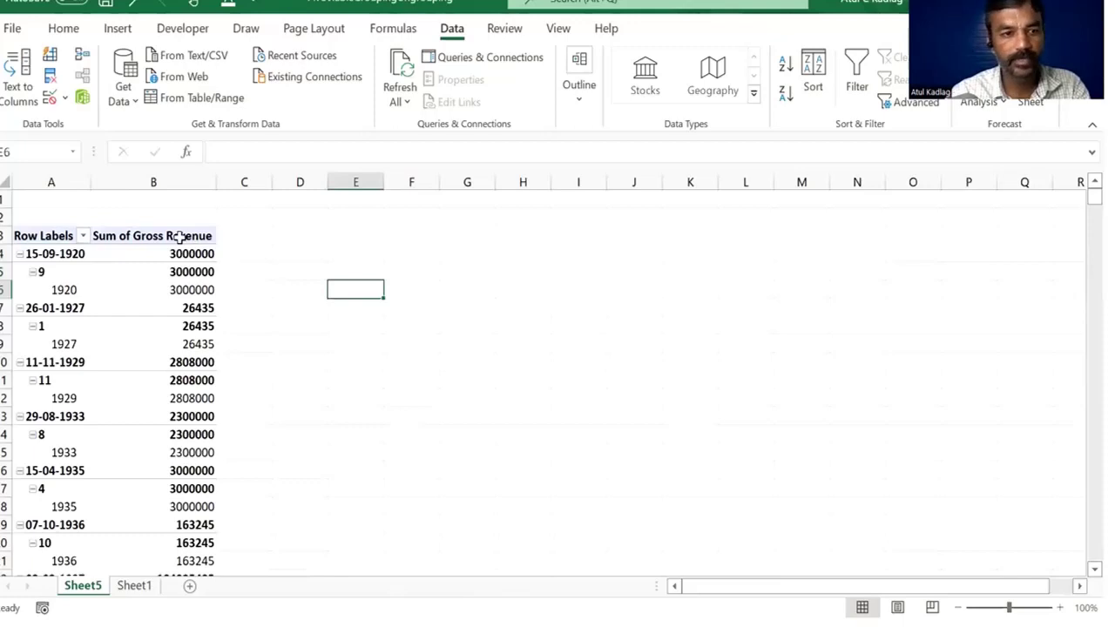
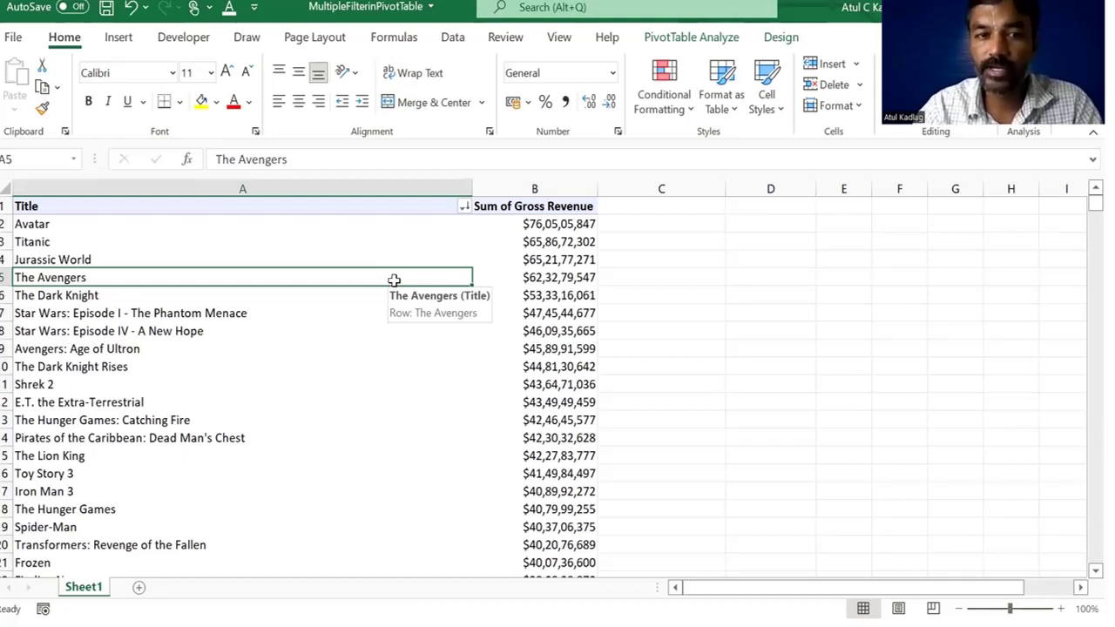
# Examine the Title and Sum of Gross Revenue columns of the PivotTable in the MultipleFilterinPivotTable workbook.
pyautogui.click(348, 188)
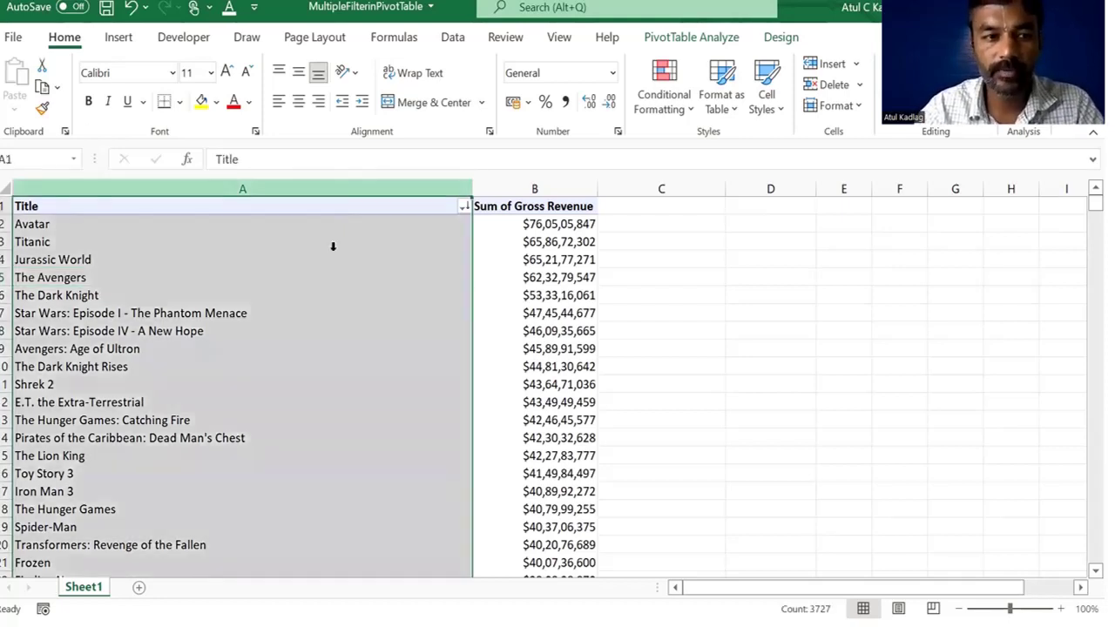
pyautogui.click(564, 181)
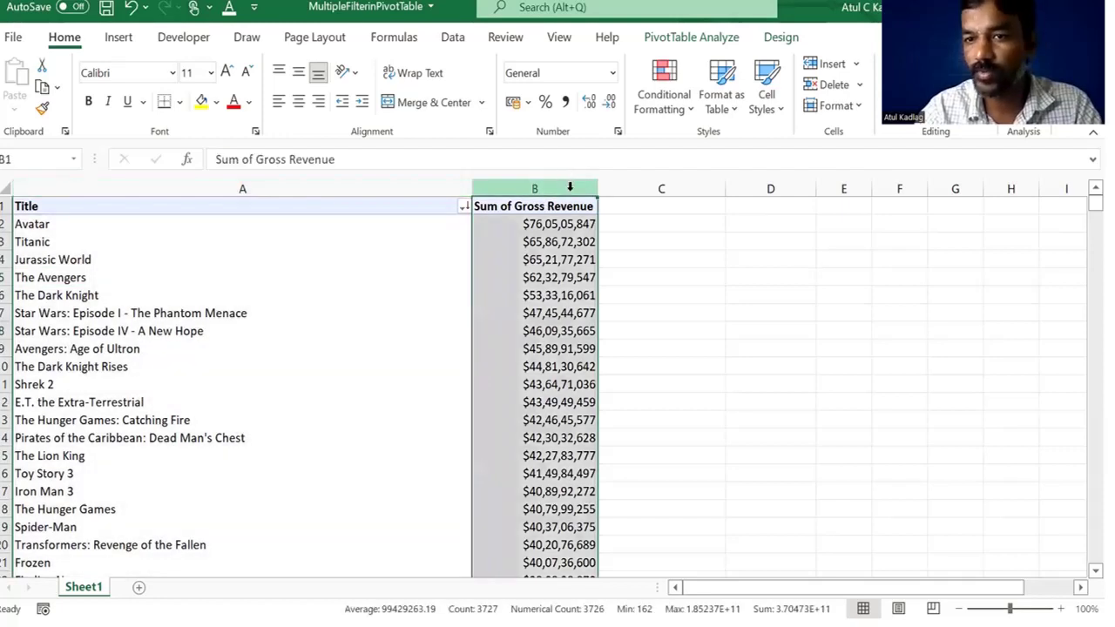
pyautogui.click(322, 269)
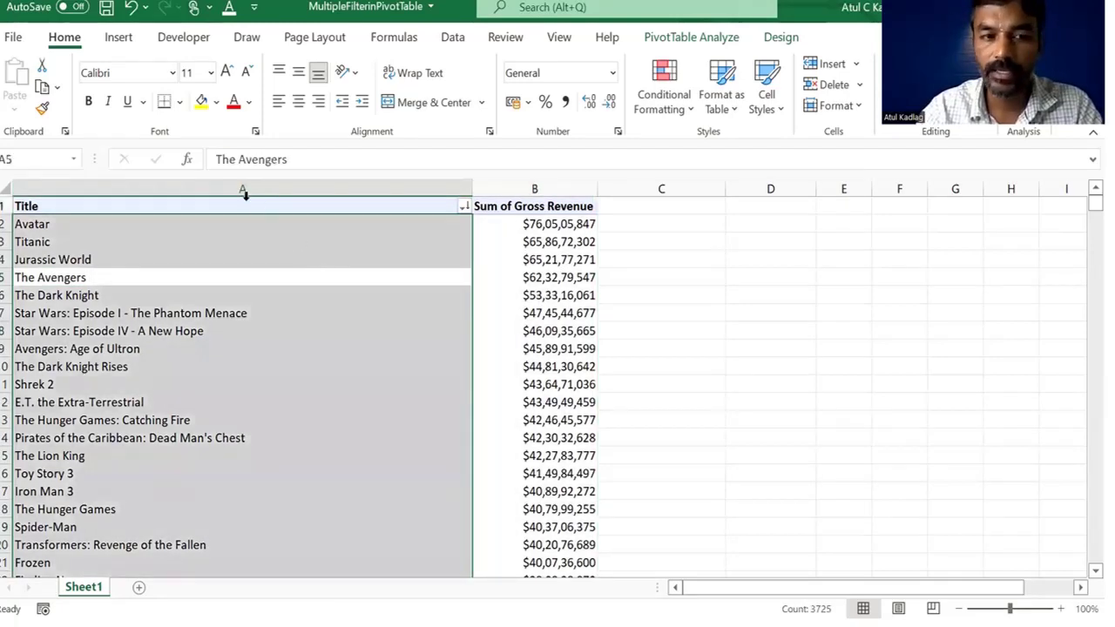
pyautogui.click(232, 242)
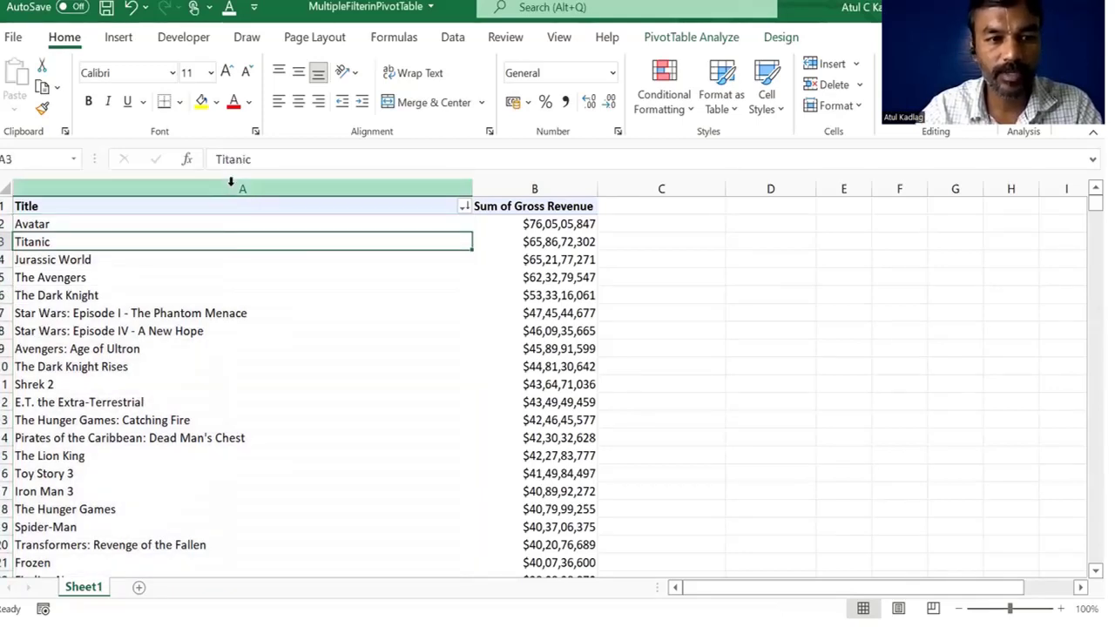
pyautogui.click(231, 181)
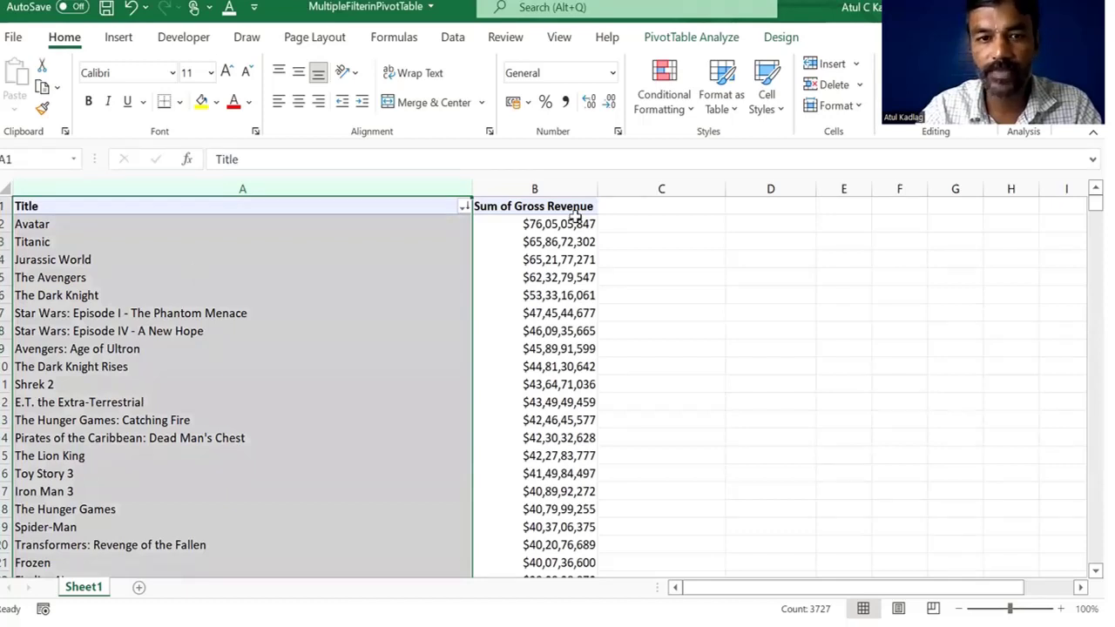
pyautogui.click(561, 184)
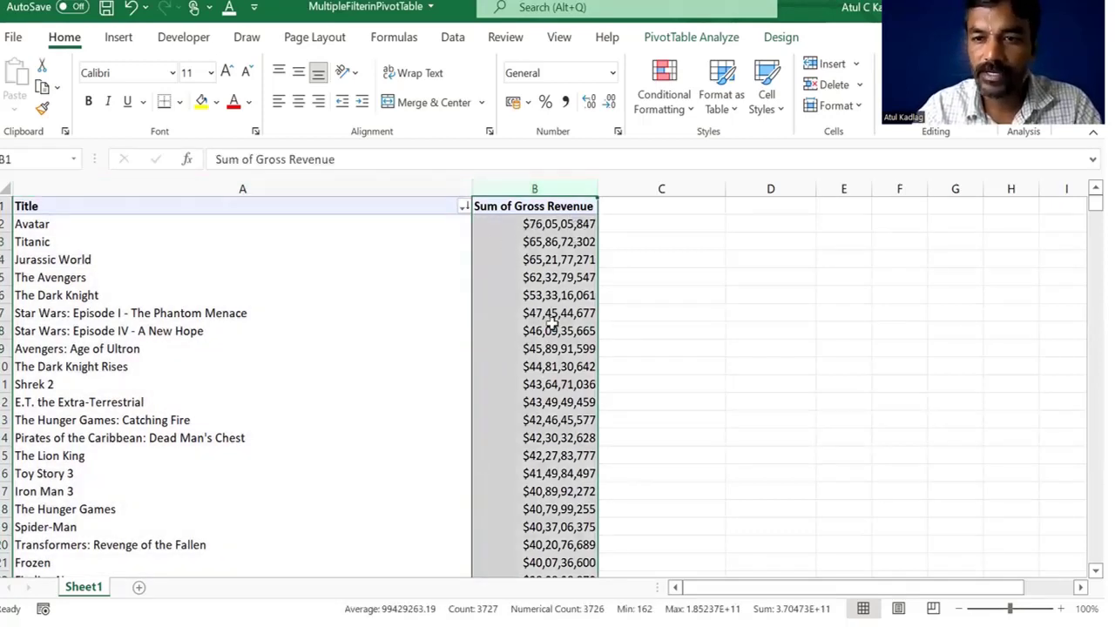
# Apply a label filter to the Title field of the PivotTable to show only titles ending with 2.
pyautogui.moveTo(278, 279); pyautogui.dragTo(276, 385)
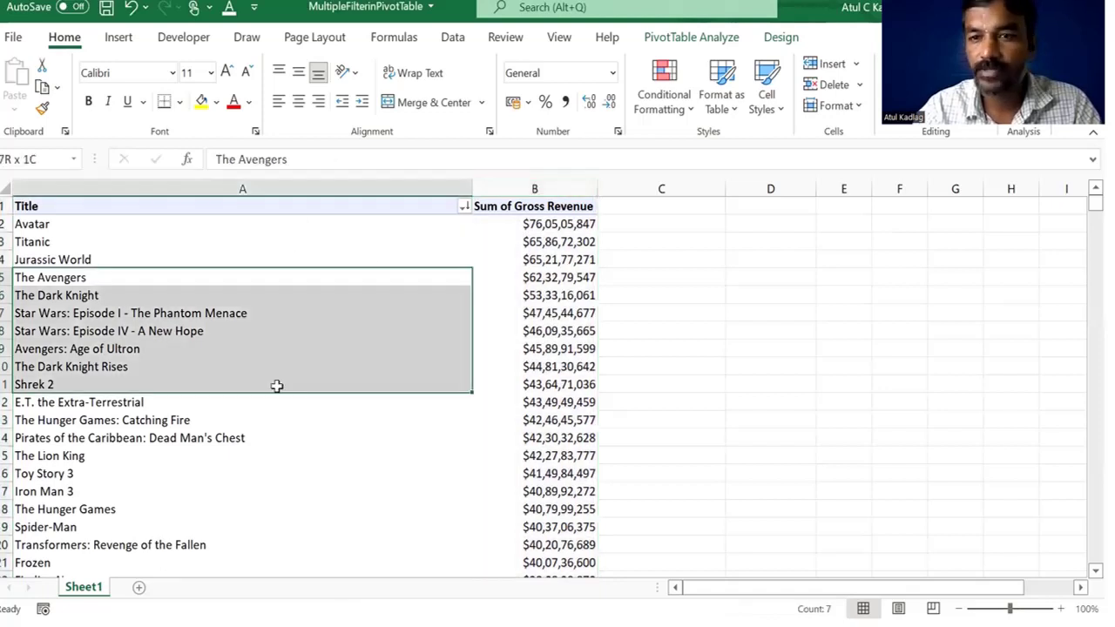
pyautogui.click(305, 338)
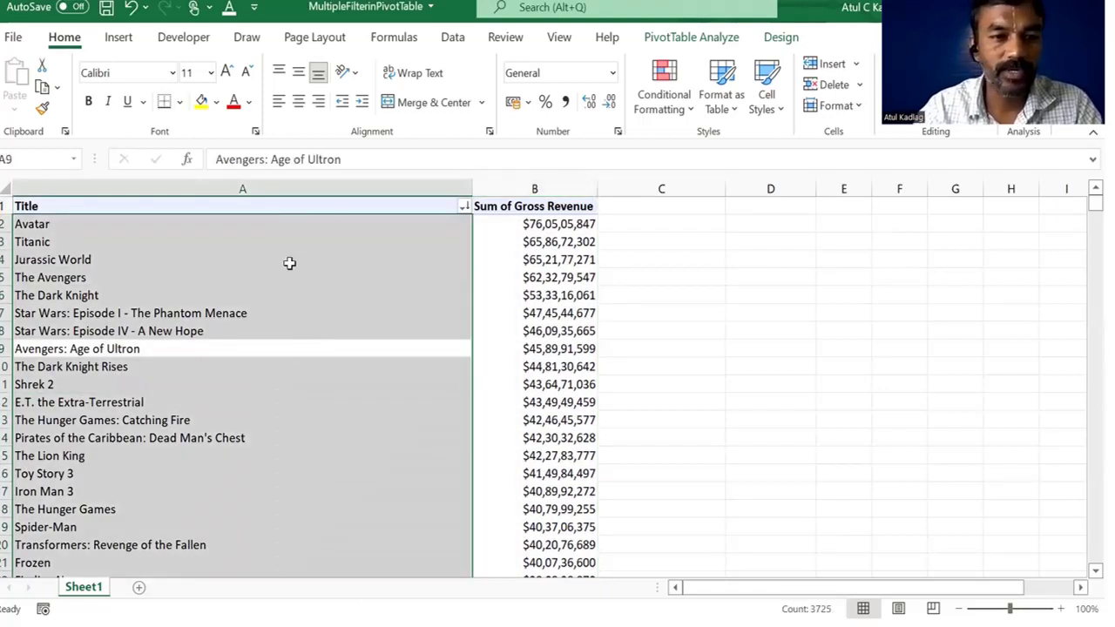
pyautogui.click(459, 209)
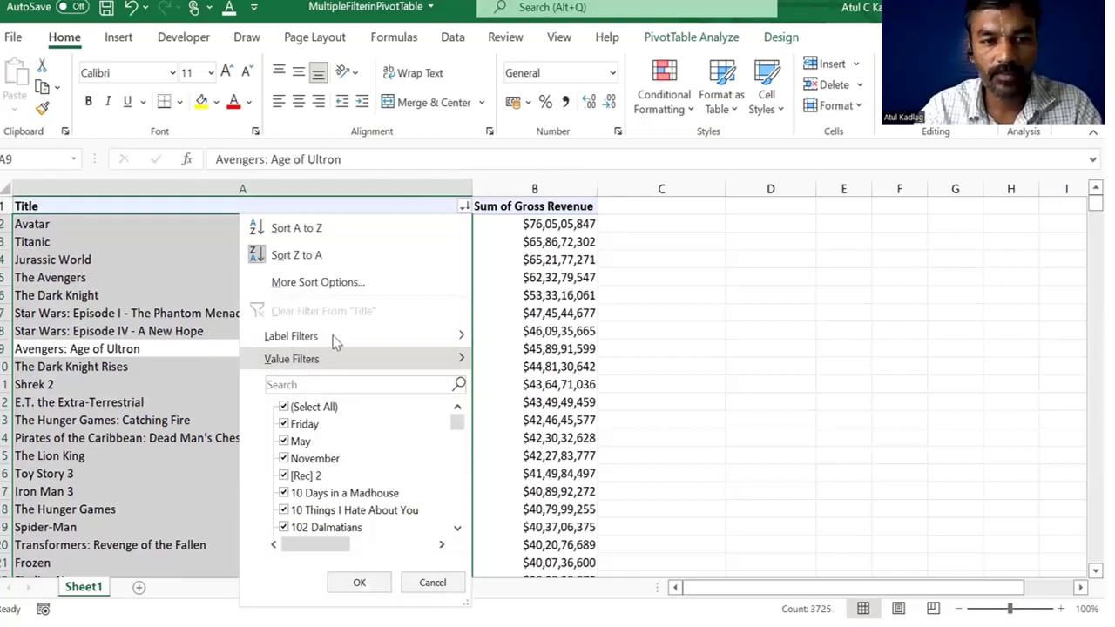
pyautogui.moveTo(336, 343)
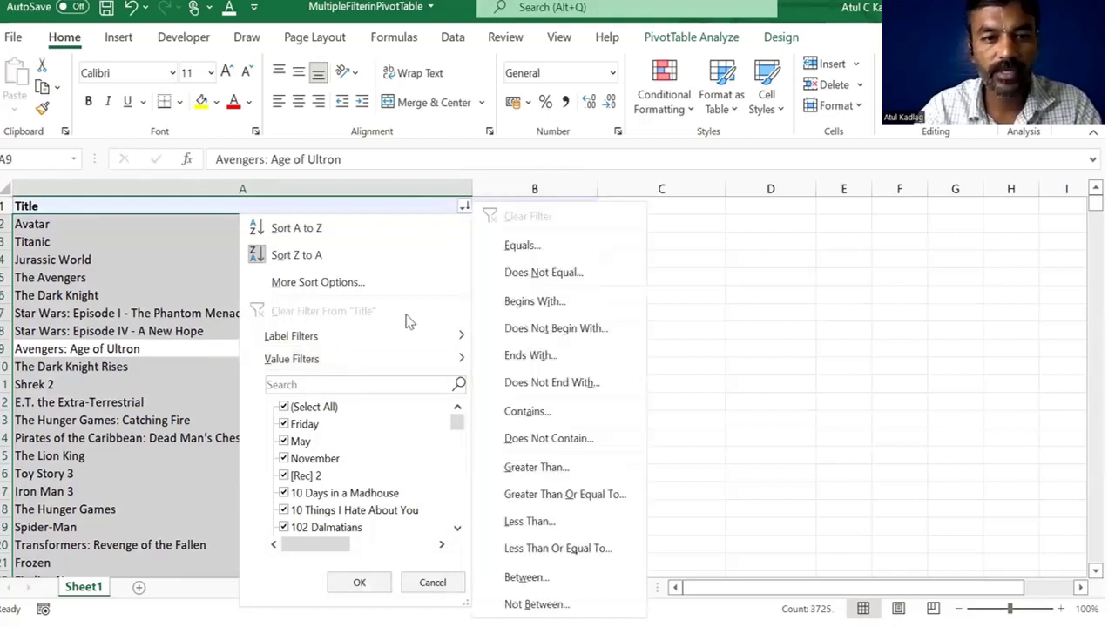
pyautogui.click(549, 357)
pyautogui.write('2')
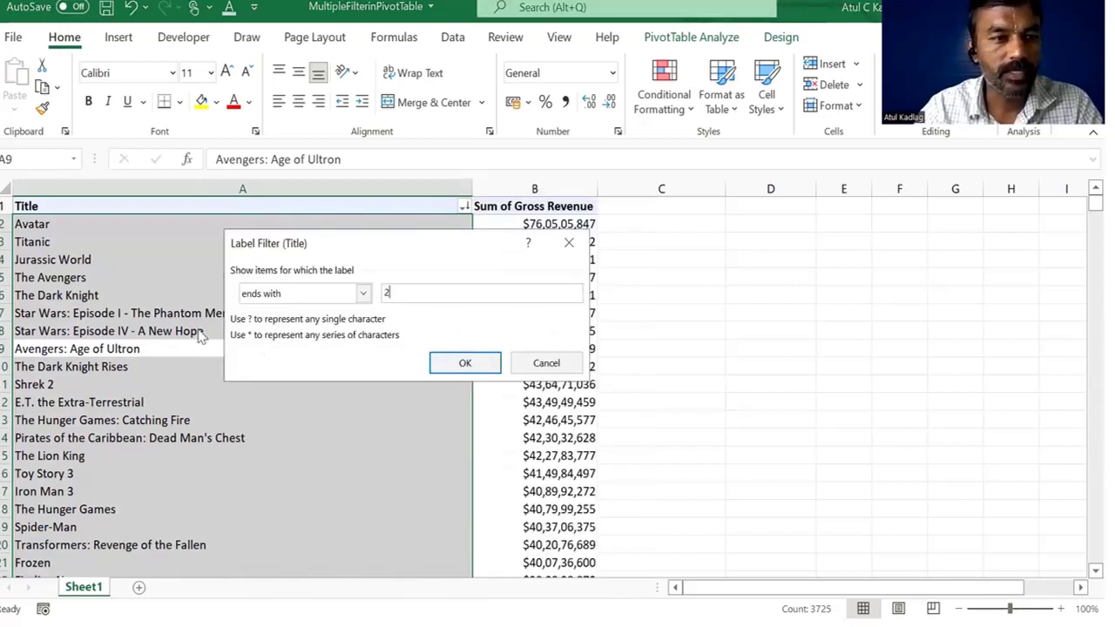
pyautogui.click(455, 364)
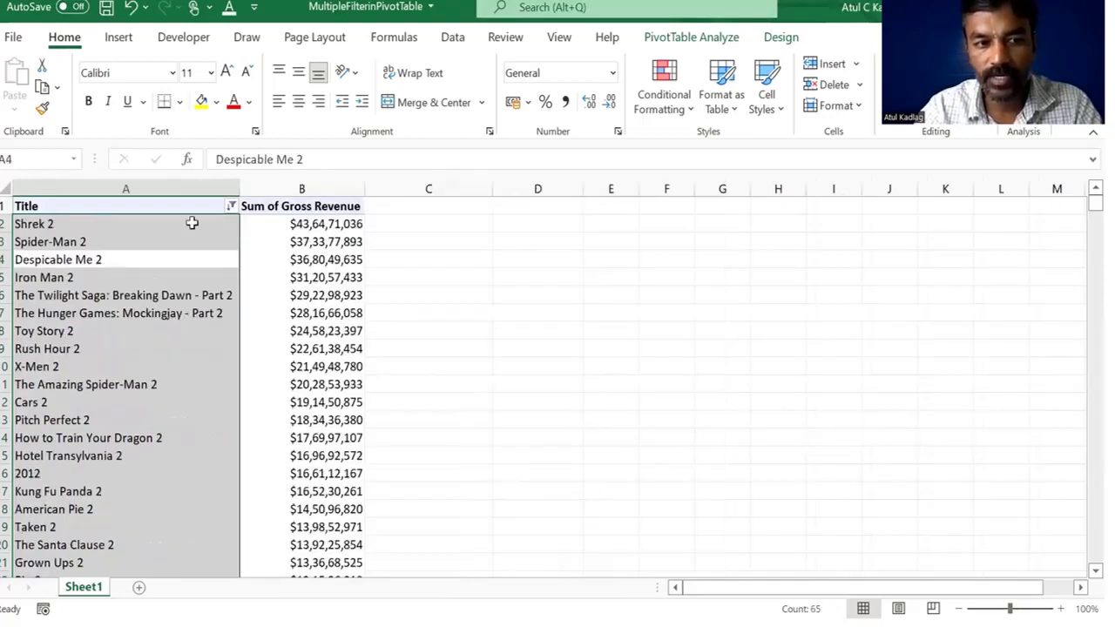
# Examine the titles and their Sum of Gross Revenue values in the PivotTable filtered by label.
pyautogui.keyDown('shift'); pyautogui.click(174, 571); pyautogui.keyUp('shift')
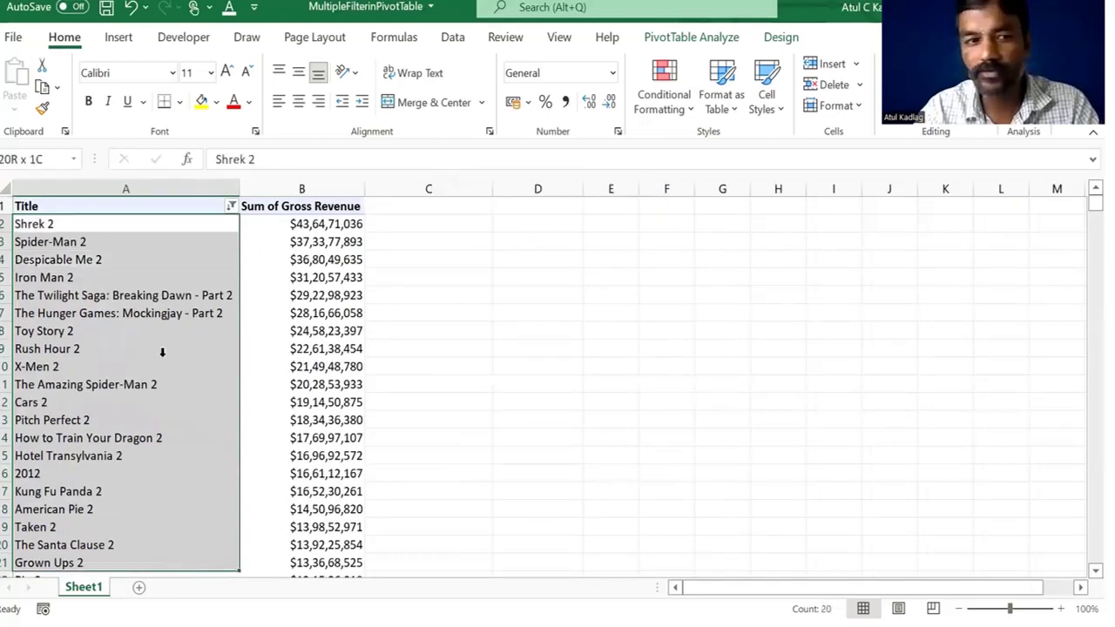
pyautogui.press('Return')
pyautogui.press('Return')
pyautogui.press('Return')
pyautogui.moveTo(300, 225); pyautogui.dragTo(313, 385)
pyautogui.moveTo(324, 495); pyautogui.dragTo(326, 493)
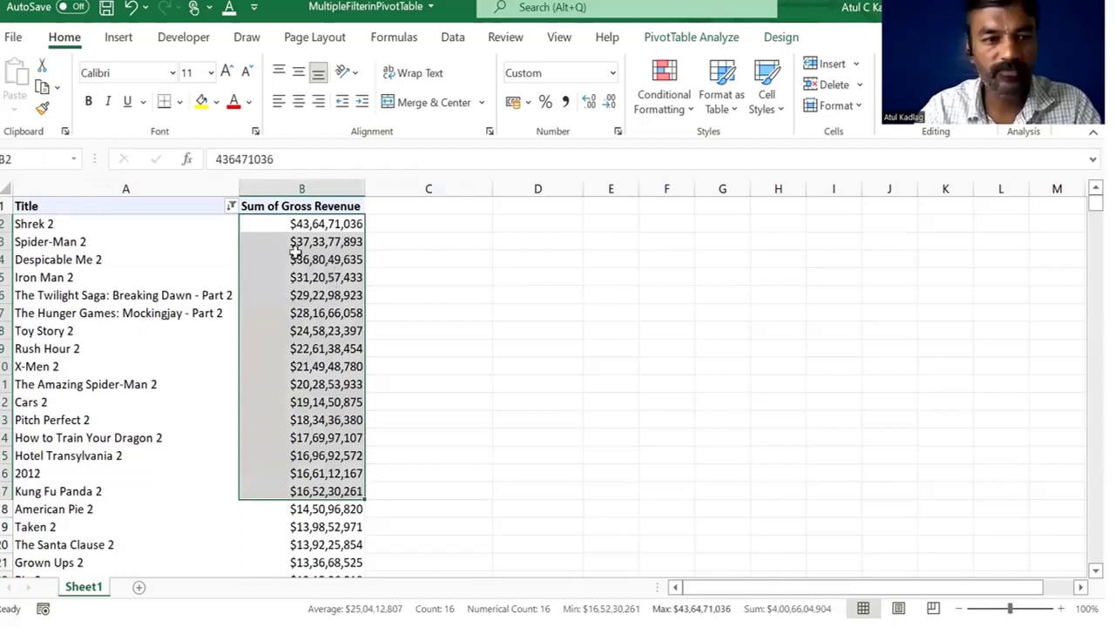
pyautogui.press('Down')
pyautogui.press('Down')
pyautogui.press('Down')
# Apply a value filter to the Title field for Sum of Gross Revenue greater than 200000000.
pyautogui.click(231, 207)
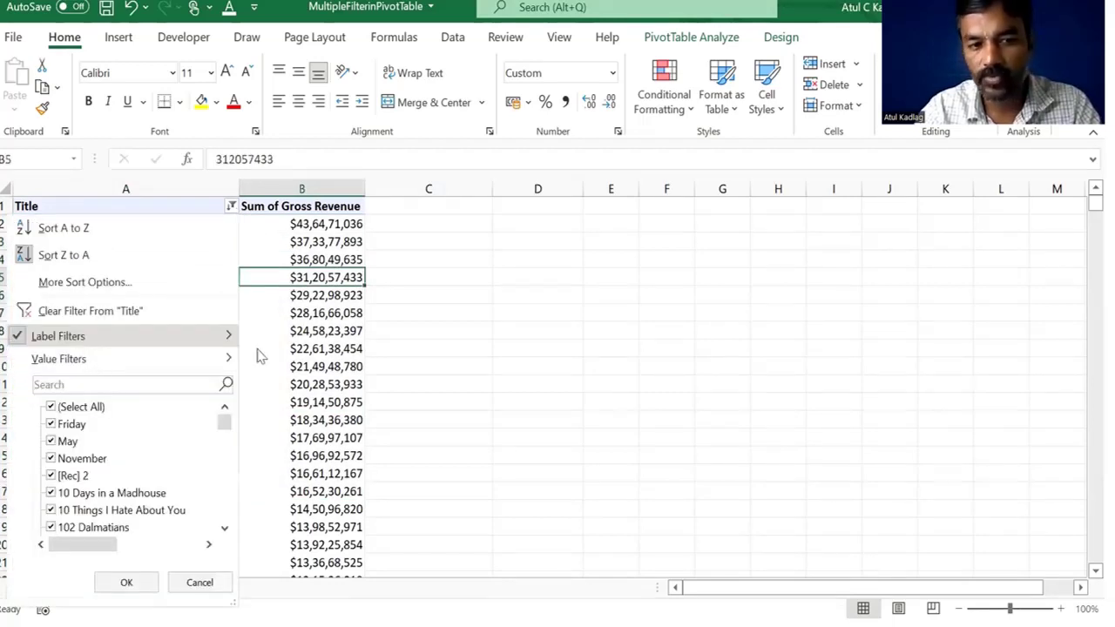
pyautogui.moveTo(131, 359)
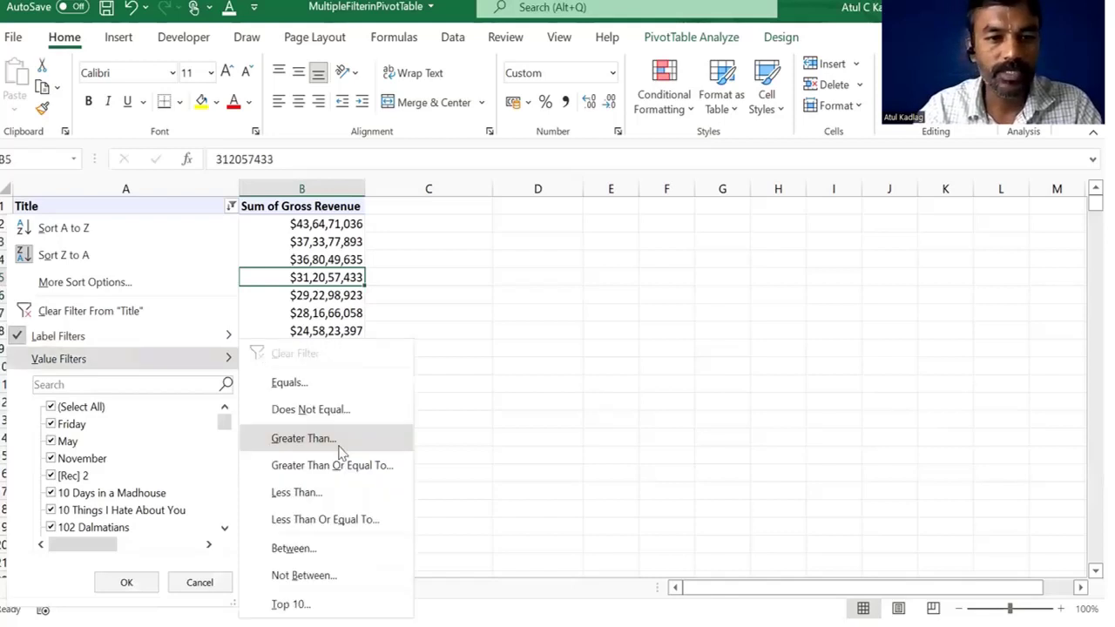
pyautogui.click(340, 448)
pyautogui.write('2')
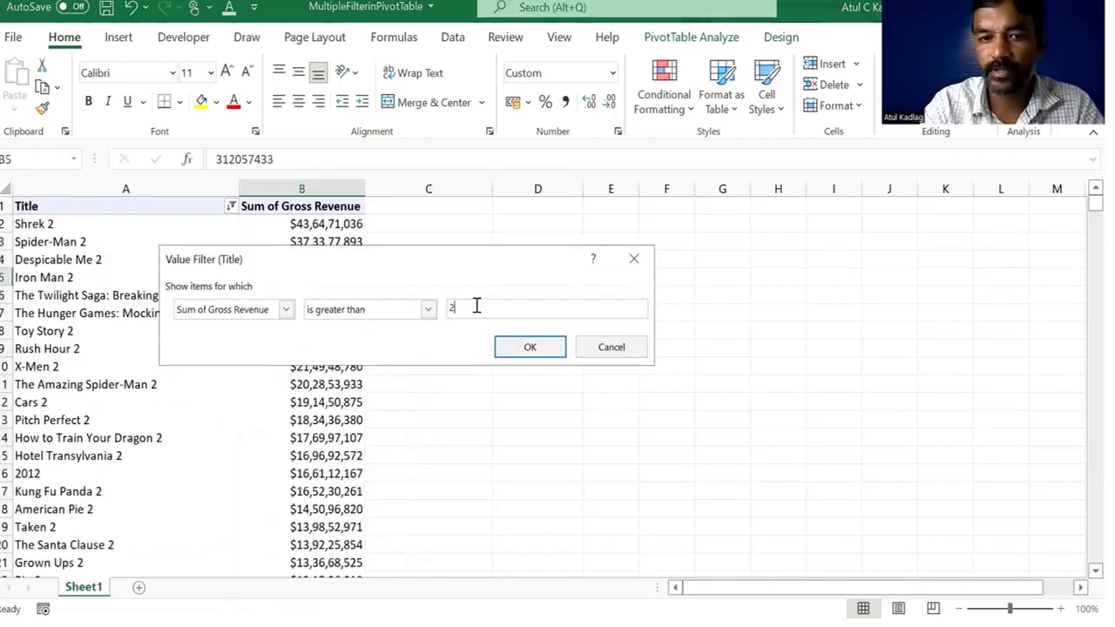
pyautogui.write('0000')
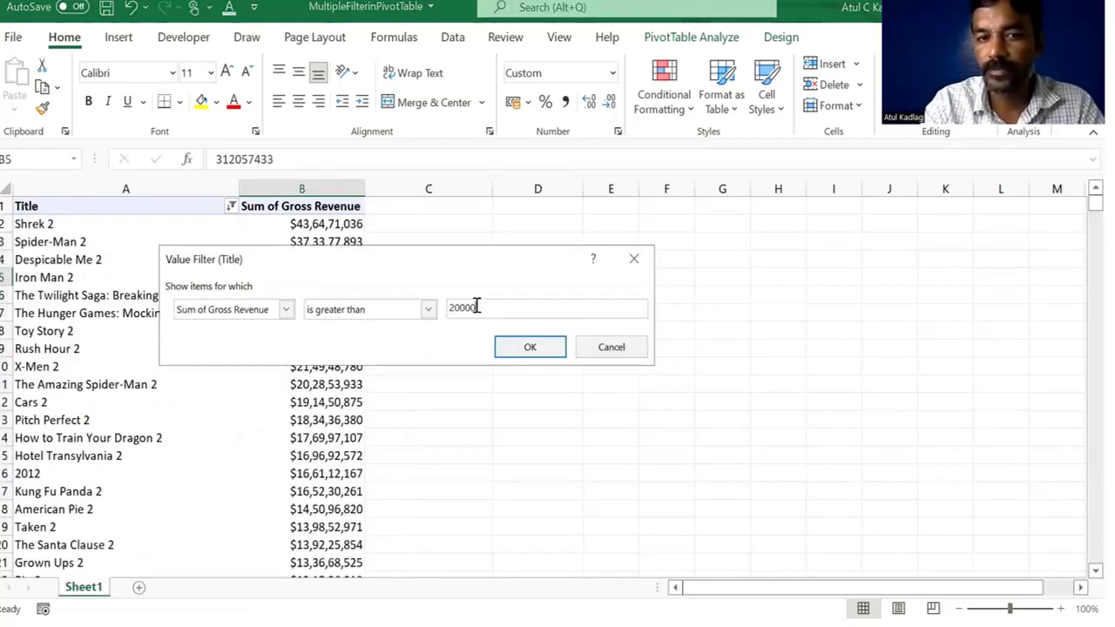
pyautogui.write('000')
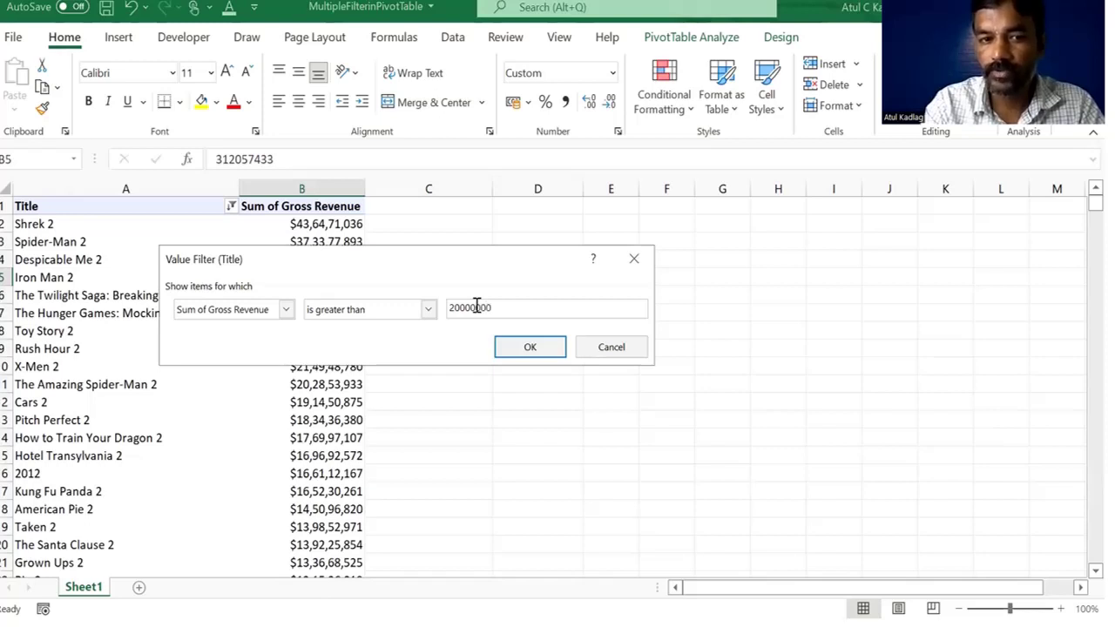
pyautogui.write('0')
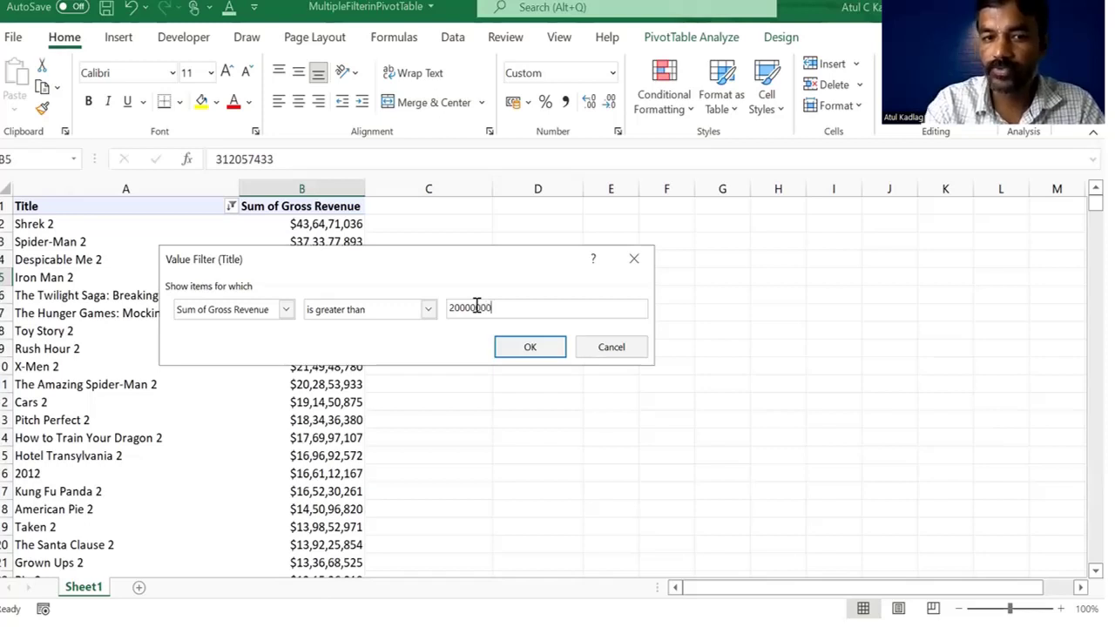
pyautogui.click(523, 345)
# Examine the listed titles and gross revenues, and check which label and value filters are active on the Title field.
pyautogui.click(355, 251)
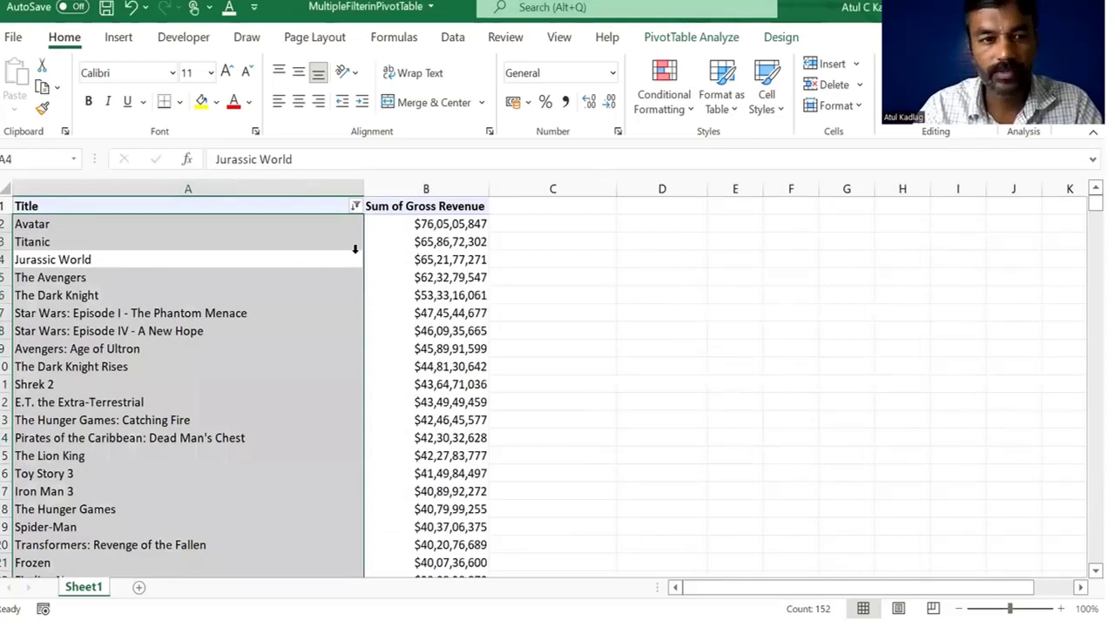
pyautogui.click(355, 250)
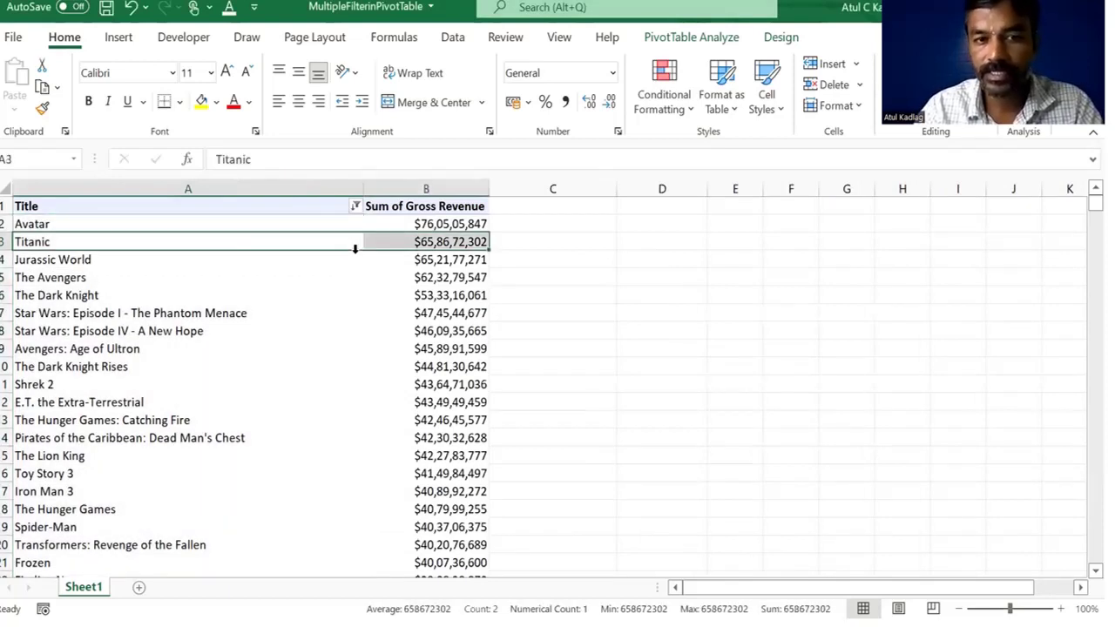
pyautogui.moveTo(450, 224); pyautogui.dragTo(453, 305)
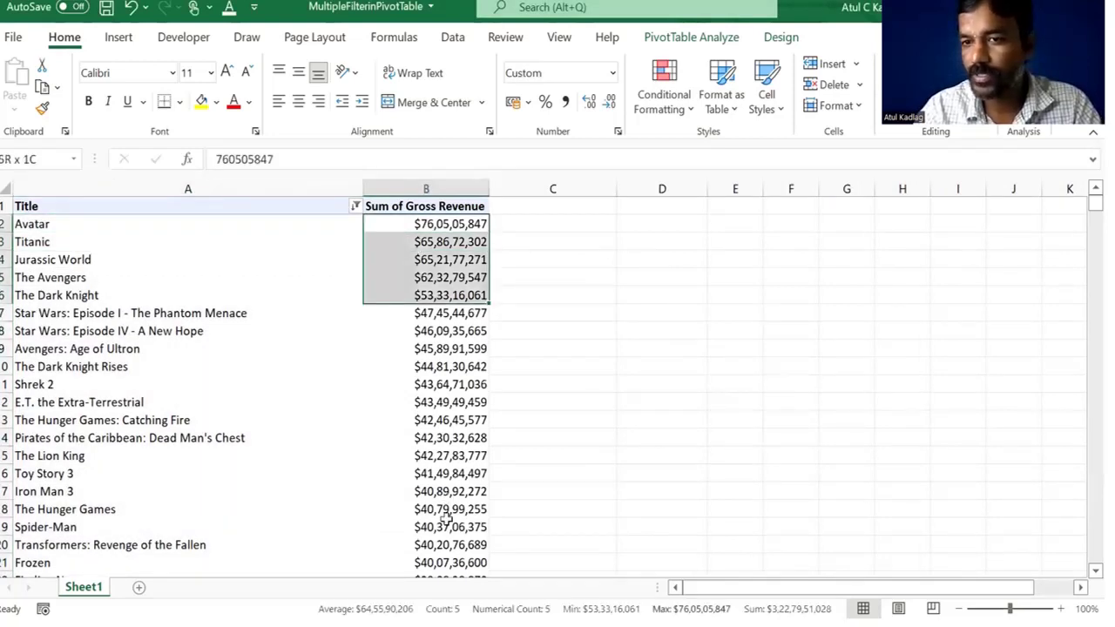
pyautogui.moveTo(446, 518); pyautogui.dragTo(446, 523)
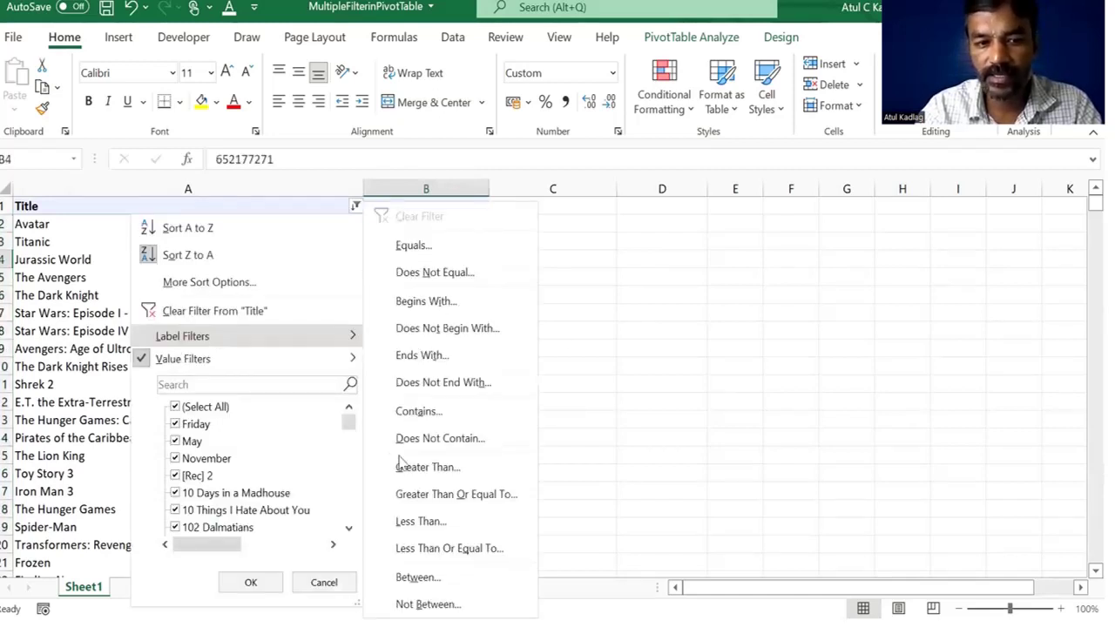
pyautogui.moveTo(181, 360)
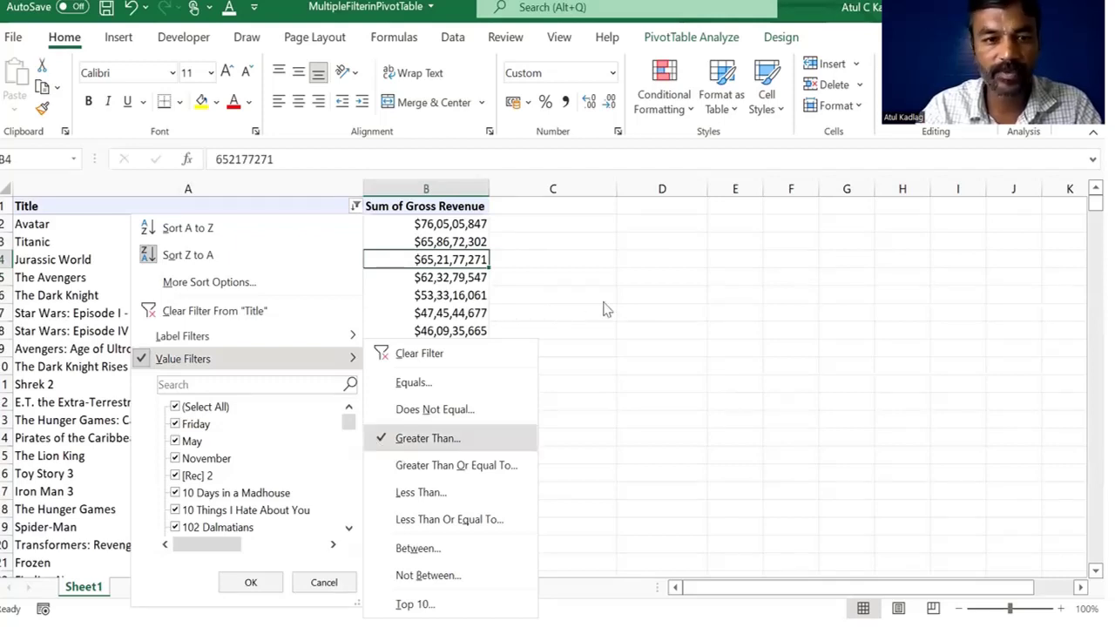
pyautogui.moveTo(209, 225); pyautogui.dragTo(204, 392)
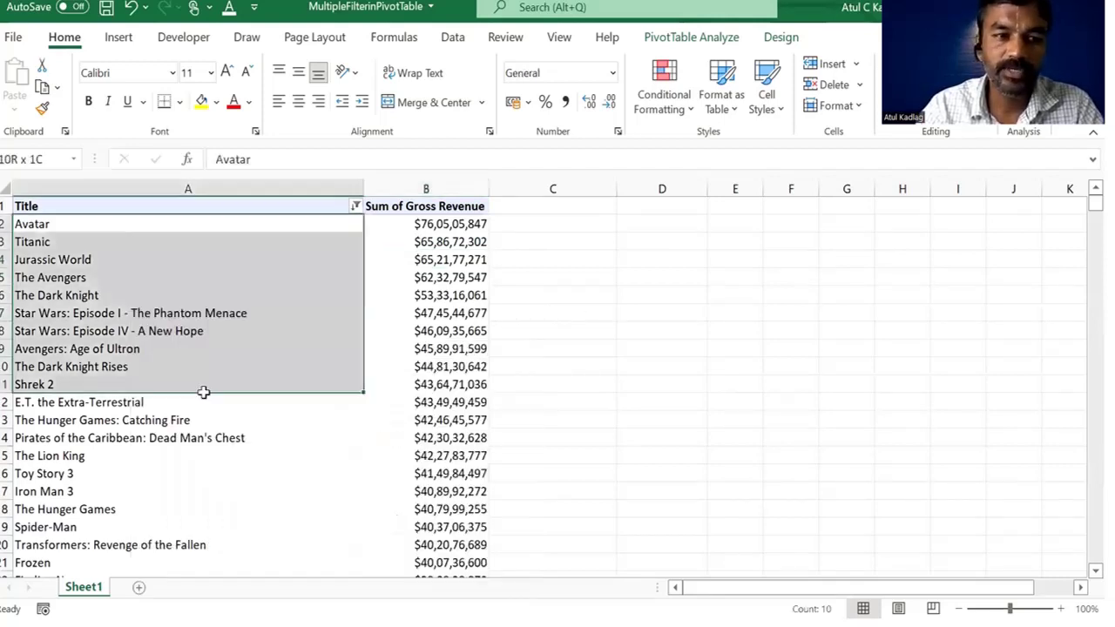
pyautogui.hotkey('shift', 'Down')
pyautogui.click(426, 295)
# Allow multiple filters per field in the PivotTable's options, and filter the Title field again for labels ending with 2.
pyautogui.click(189, 215)
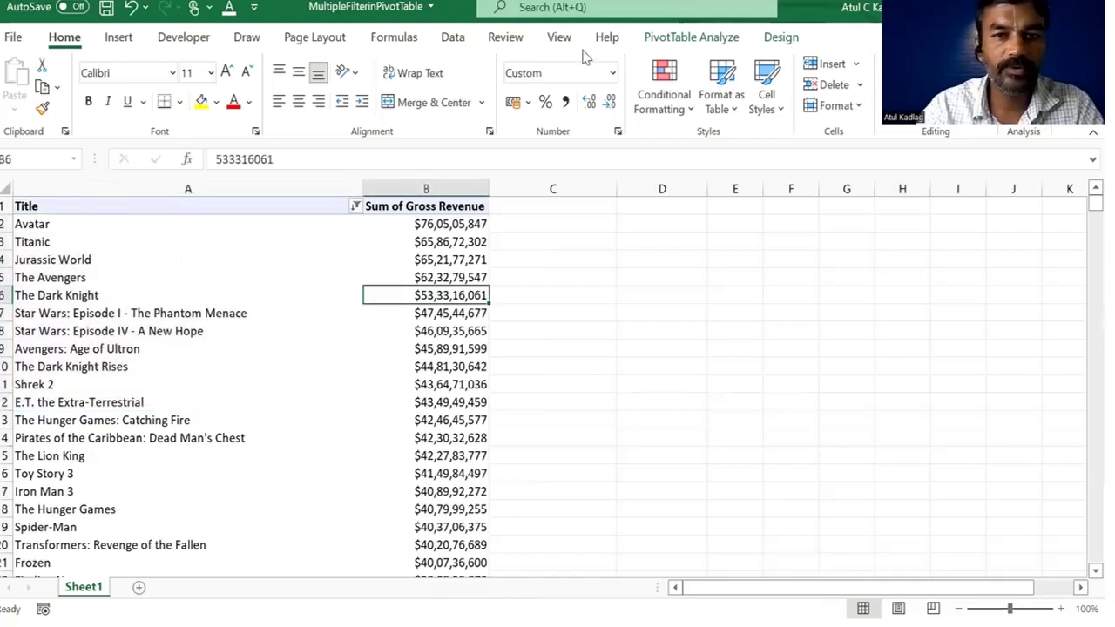
pyautogui.click(669, 37)
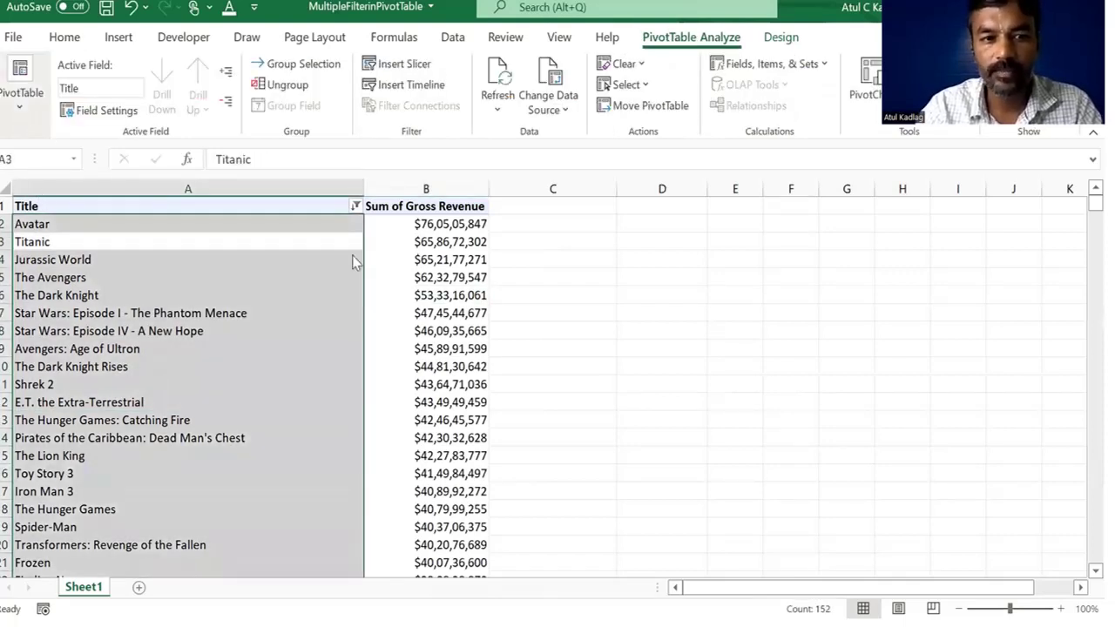
pyautogui.click(415, 148)
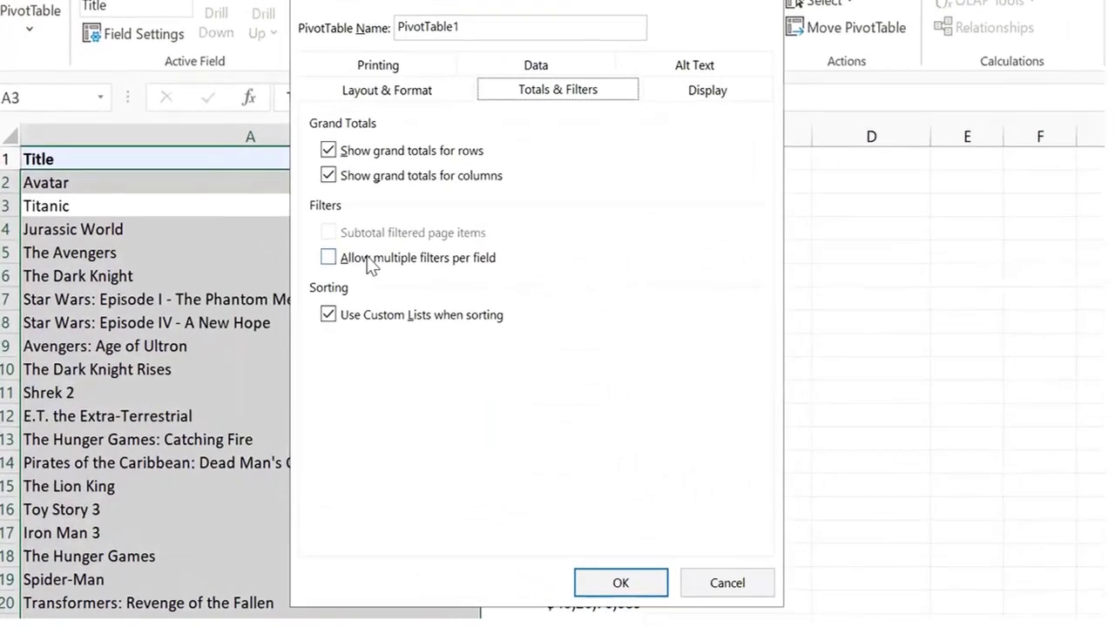
pyautogui.click(327, 258)
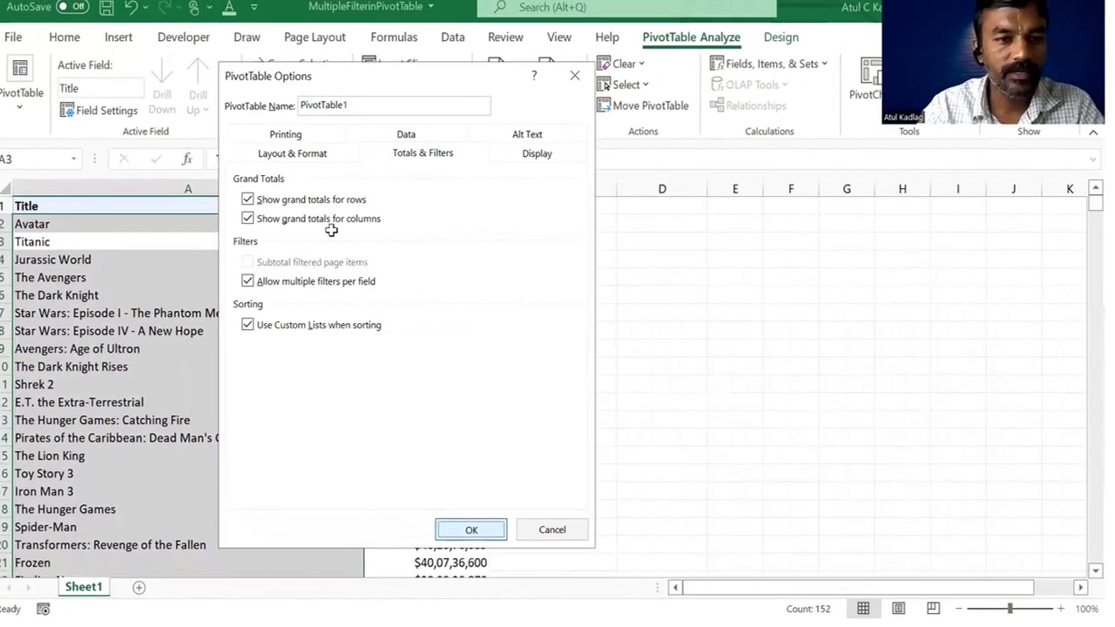
pyautogui.press('Return')
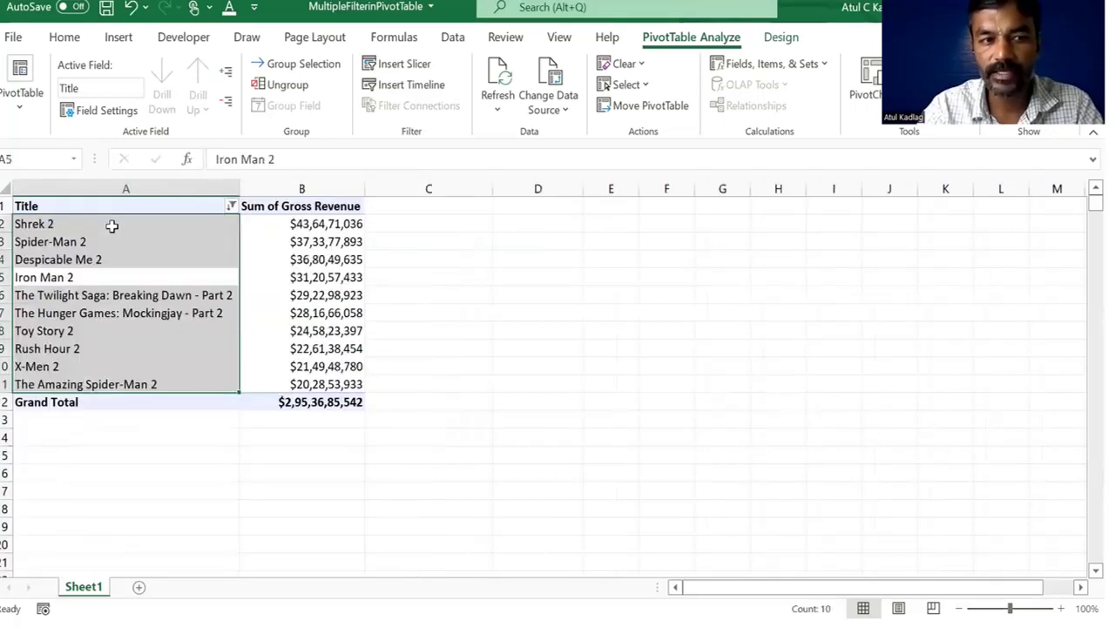
# Review the filtered titles and revenues down to the Grand Total, and check the label and value filters set on Title.
pyautogui.moveTo(113, 227); pyautogui.dragTo(322, 389)
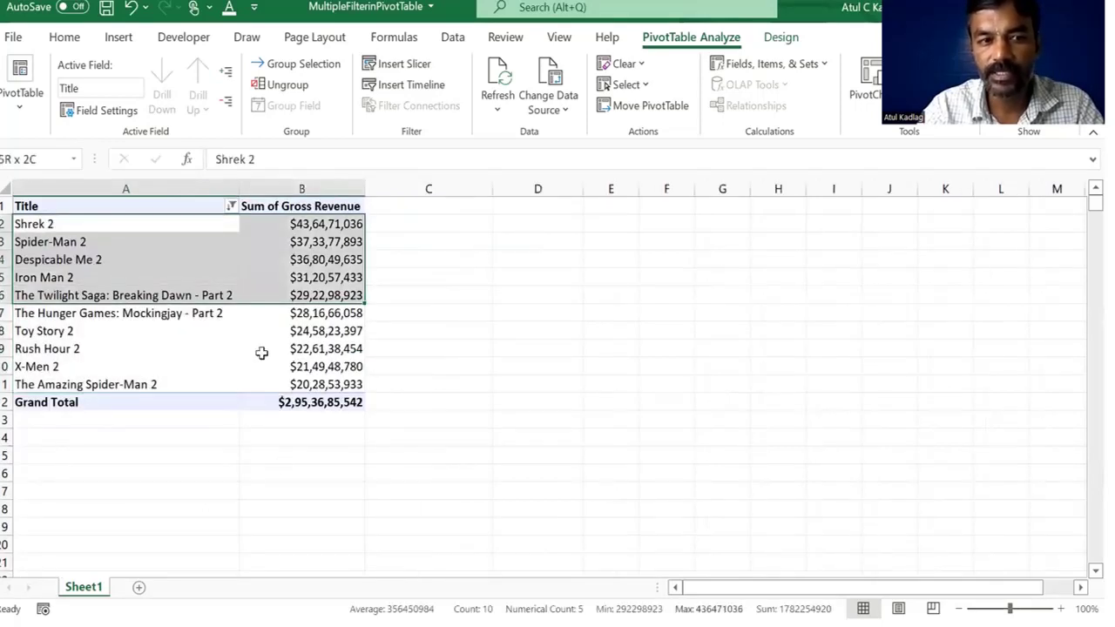
pyautogui.click(232, 207)
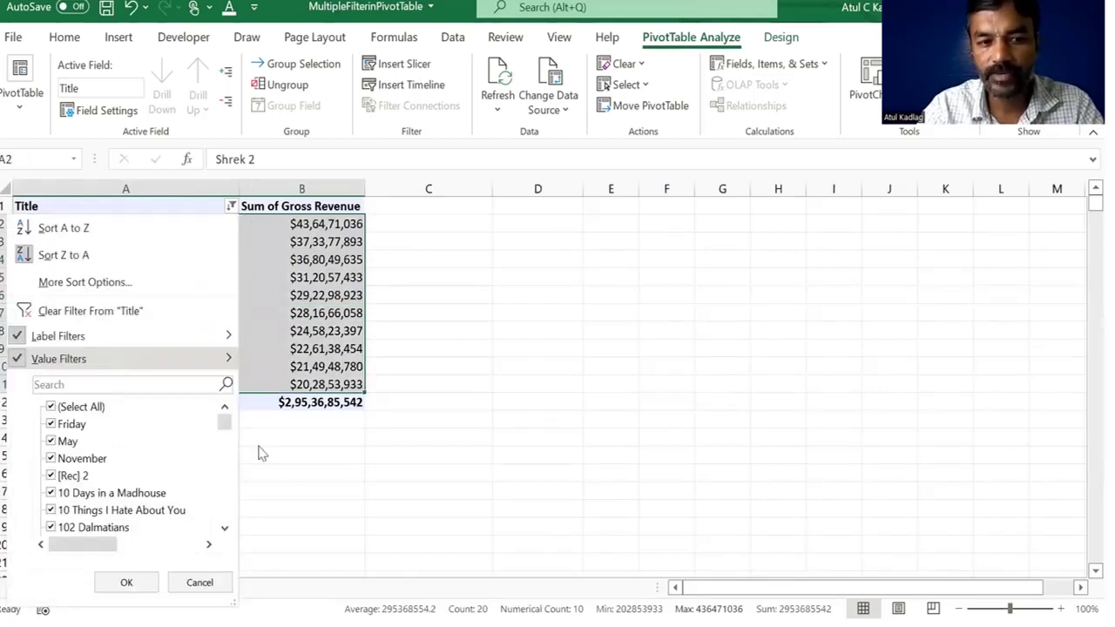
pyautogui.click(130, 349)
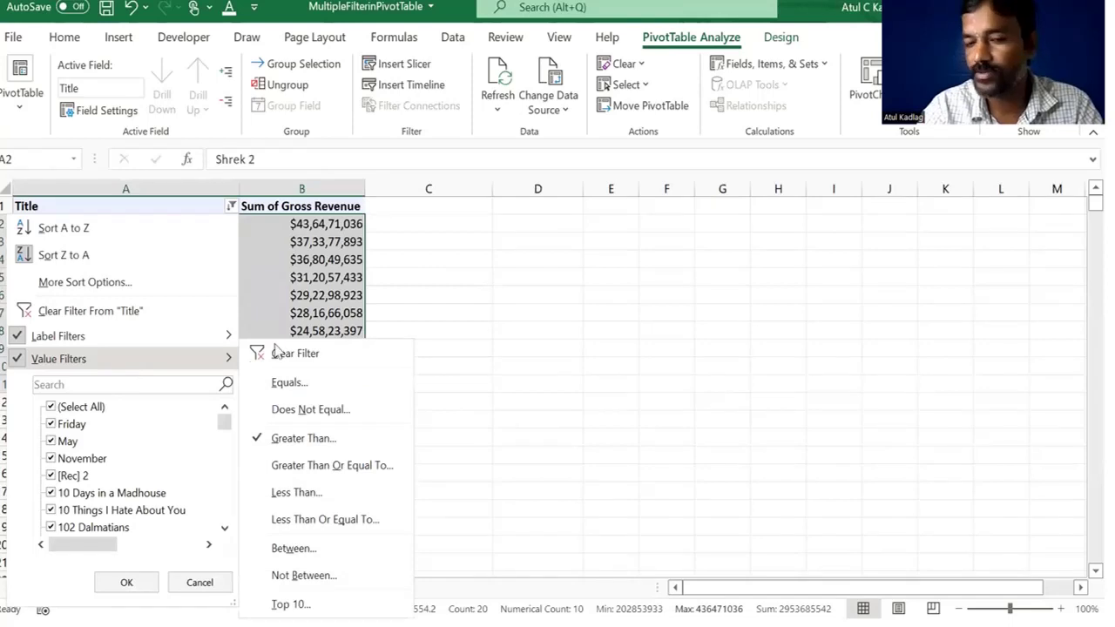
pyautogui.moveTo(129, 342)
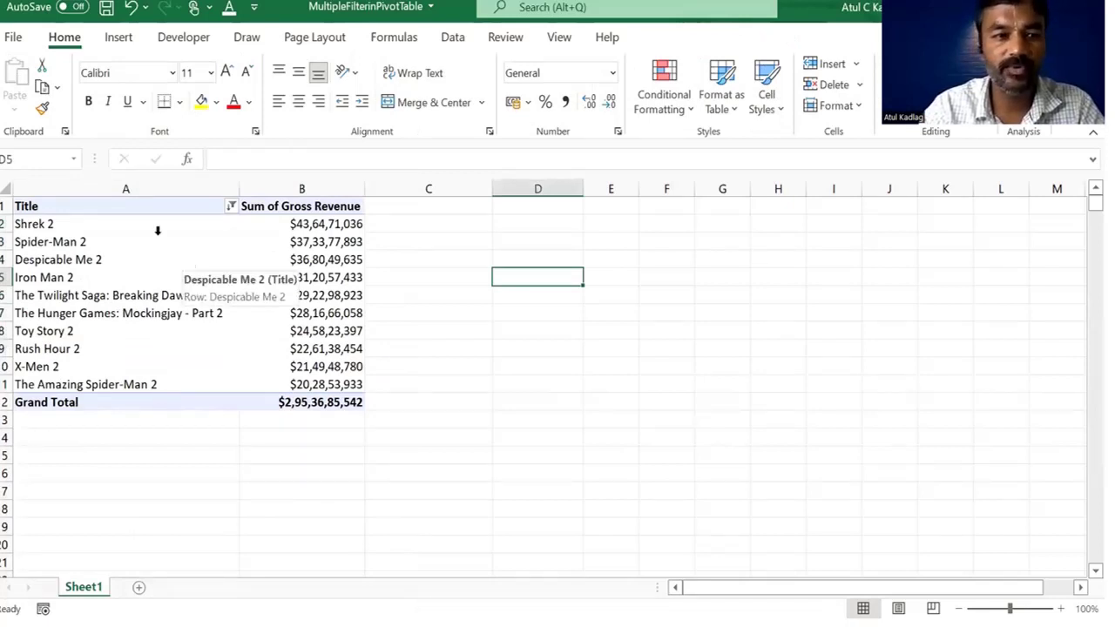
pyautogui.moveTo(158, 231); pyautogui.dragTo(340, 401)
pyautogui.click(430, 297)
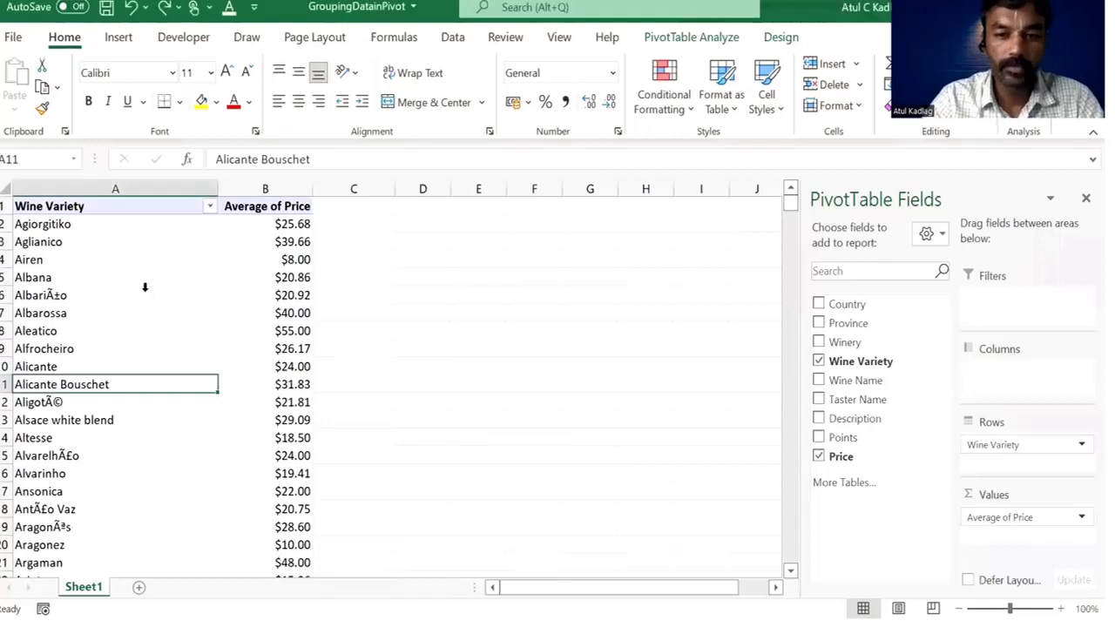
# Look over the average prices listed for the individual wine varieties in the pivot table.
pyautogui.press('Right')
pyautogui.press('Left')
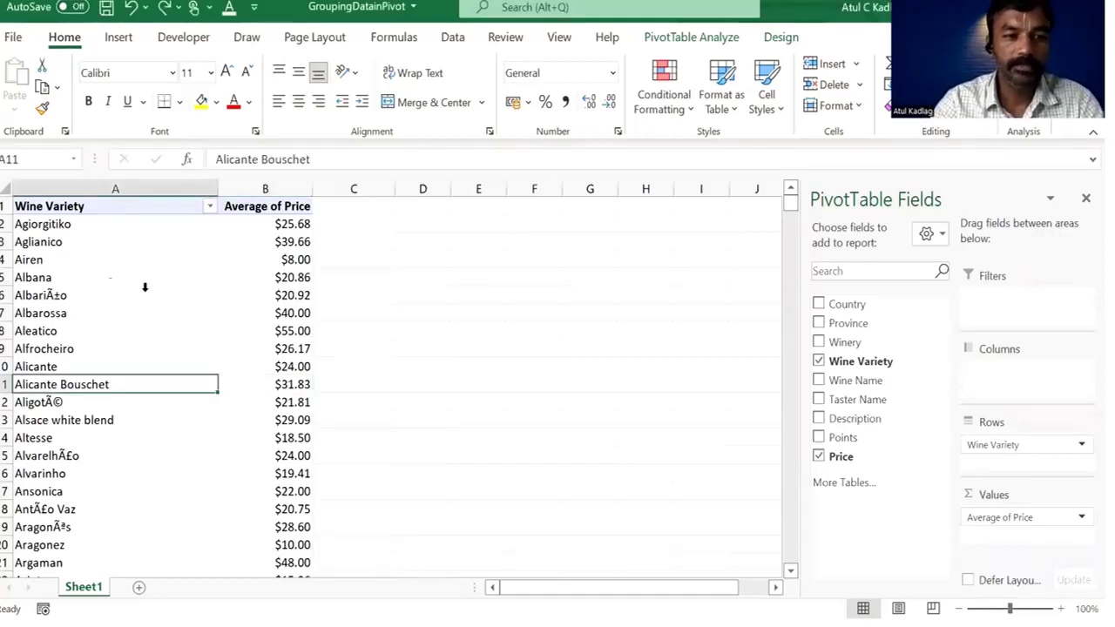
pyautogui.moveTo(70, 241); pyautogui.dragTo(352, 420)
pyautogui.moveTo(263, 497); pyautogui.dragTo(263, 494)
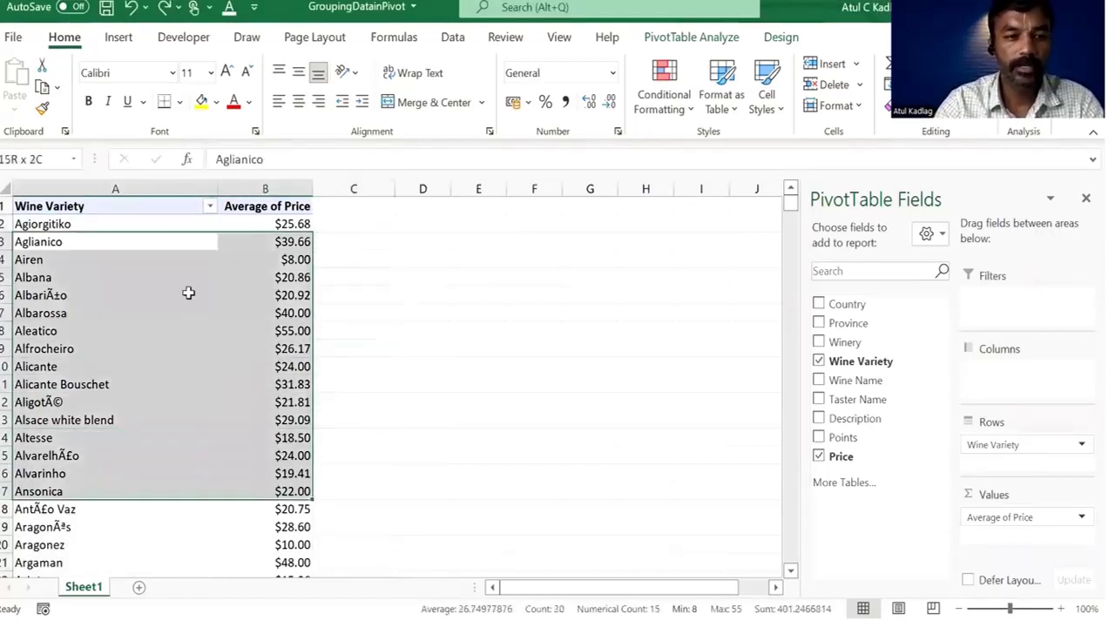
pyautogui.click(189, 292)
pyautogui.hotkey('ctrl', 'a')
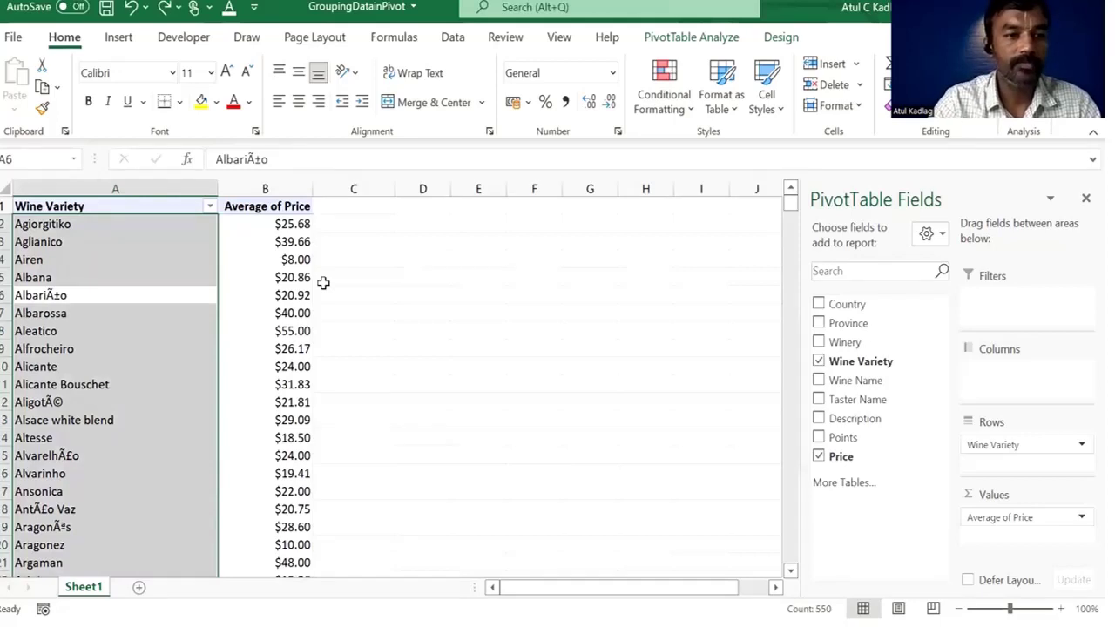
pyautogui.click(120, 241)
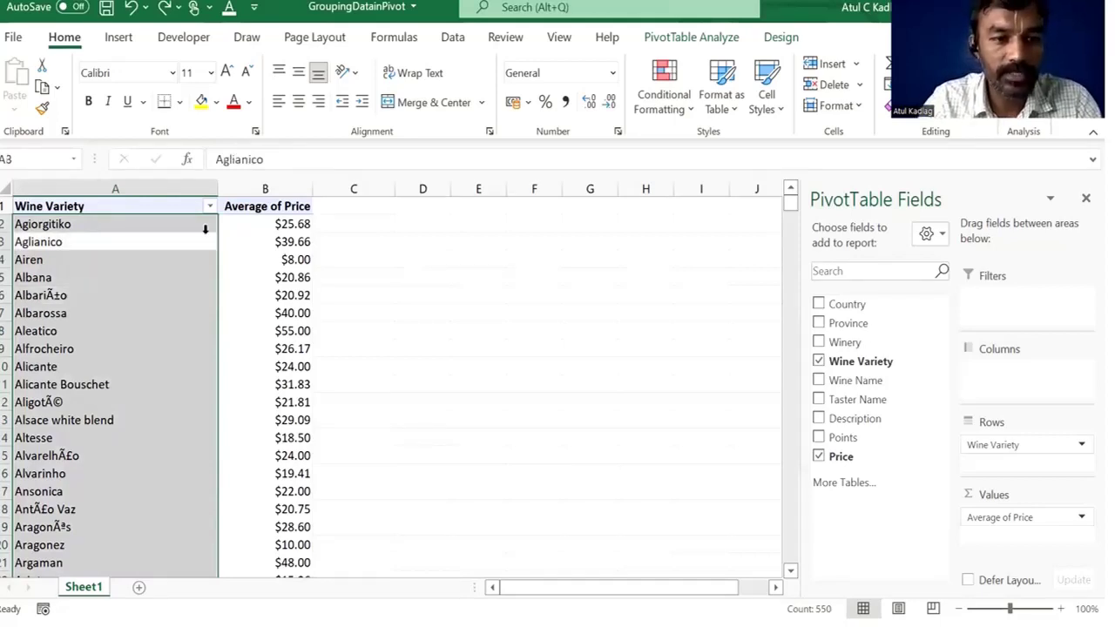
pyautogui.click(279, 226)
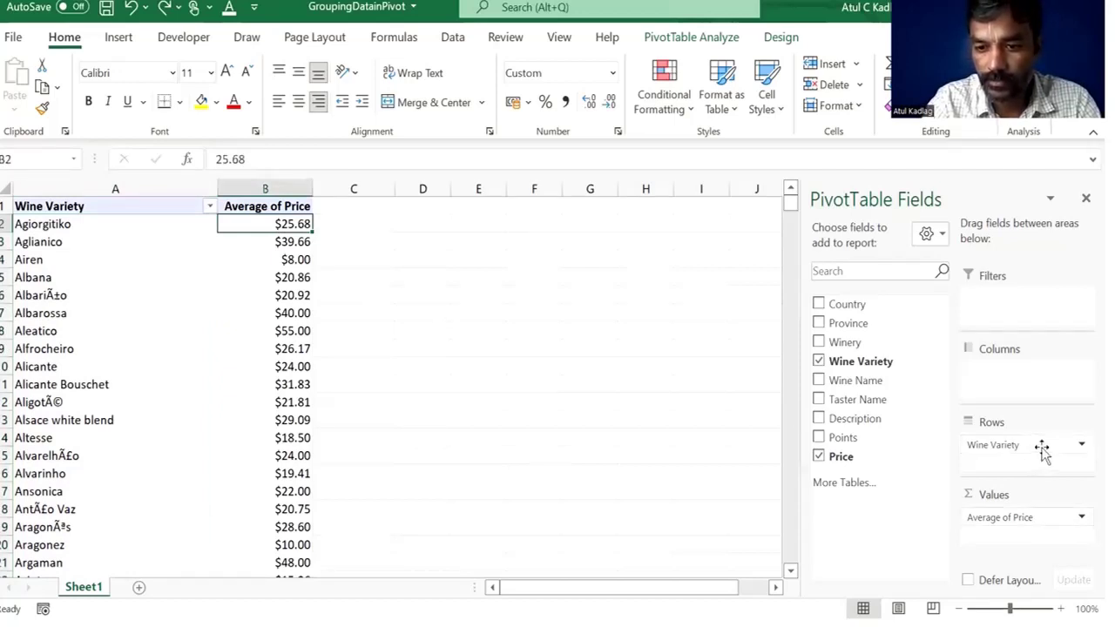
# Replace Wine Variety with Price in the pivot table's rows and add the count of Wine Name as its values.
pyautogui.moveTo(1054, 446); pyautogui.dragTo(867, 471)
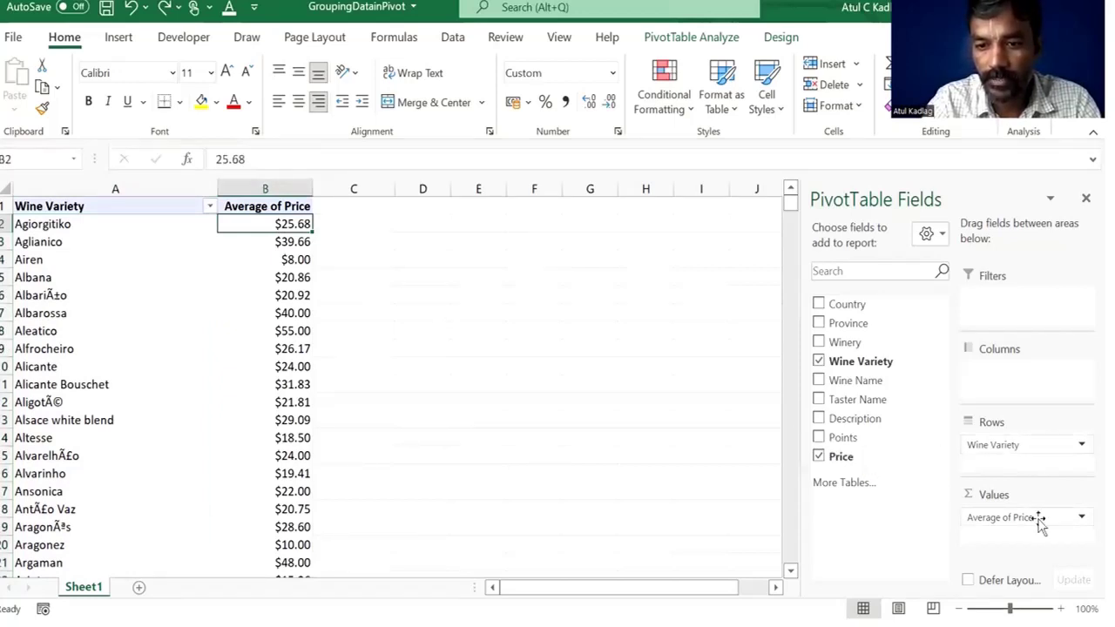
pyautogui.moveTo(1056, 530); pyautogui.dragTo(1025, 449)
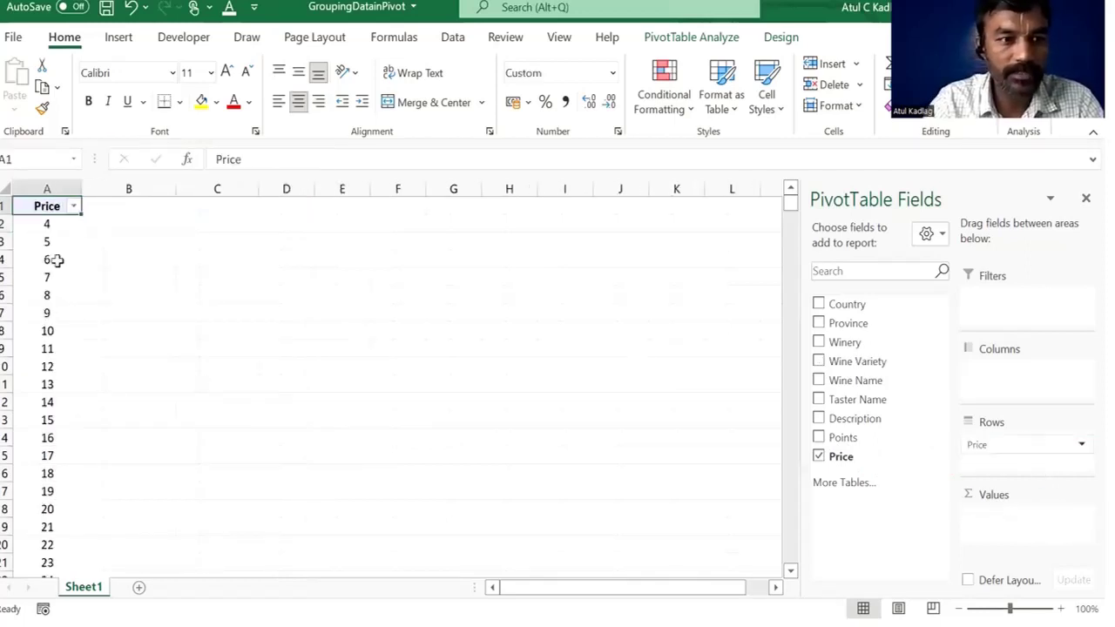
pyautogui.press('Down')
pyautogui.press('Down')
pyautogui.press('Up')
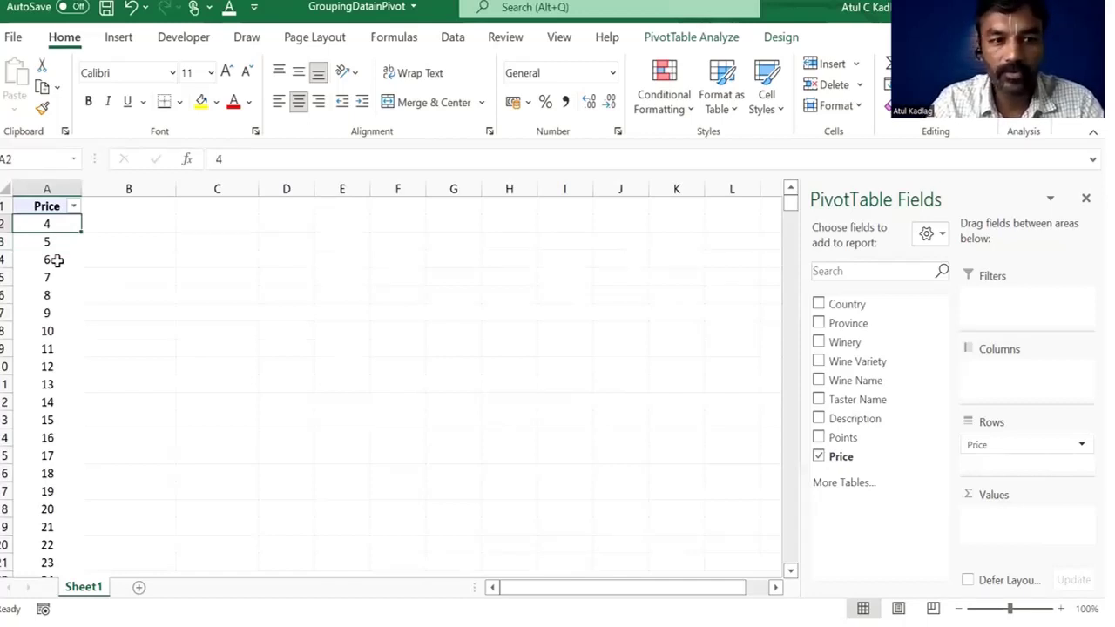
pyautogui.press('Down')
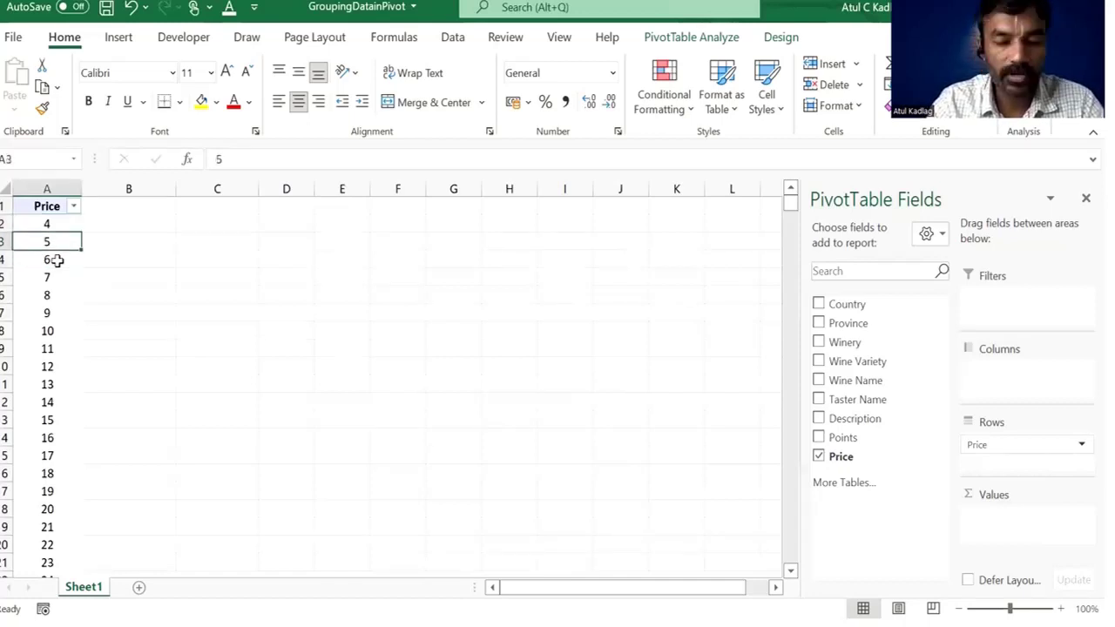
pyautogui.press('Down')
pyautogui.press('Down')
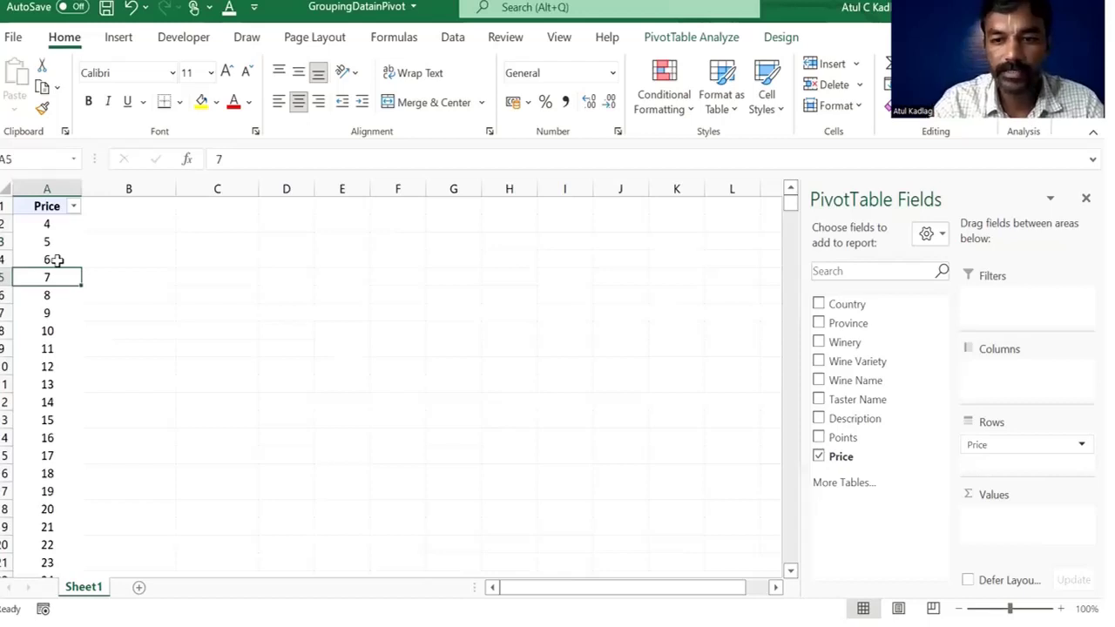
pyautogui.moveTo(47, 223); pyautogui.dragTo(57, 303)
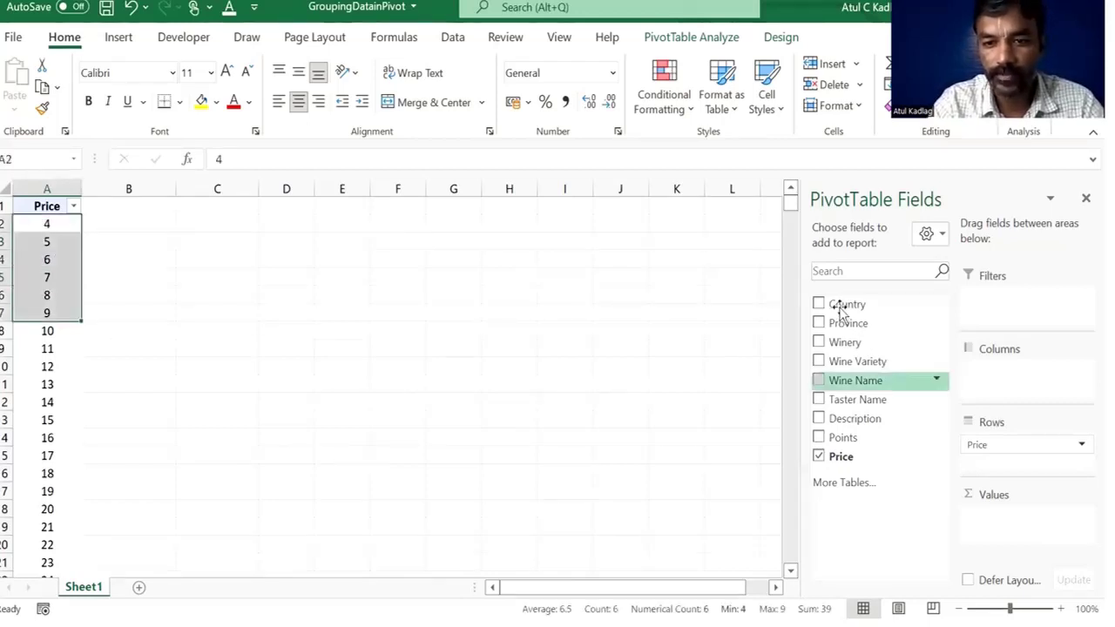
pyautogui.moveTo(848, 383); pyautogui.dragTo(1003, 523)
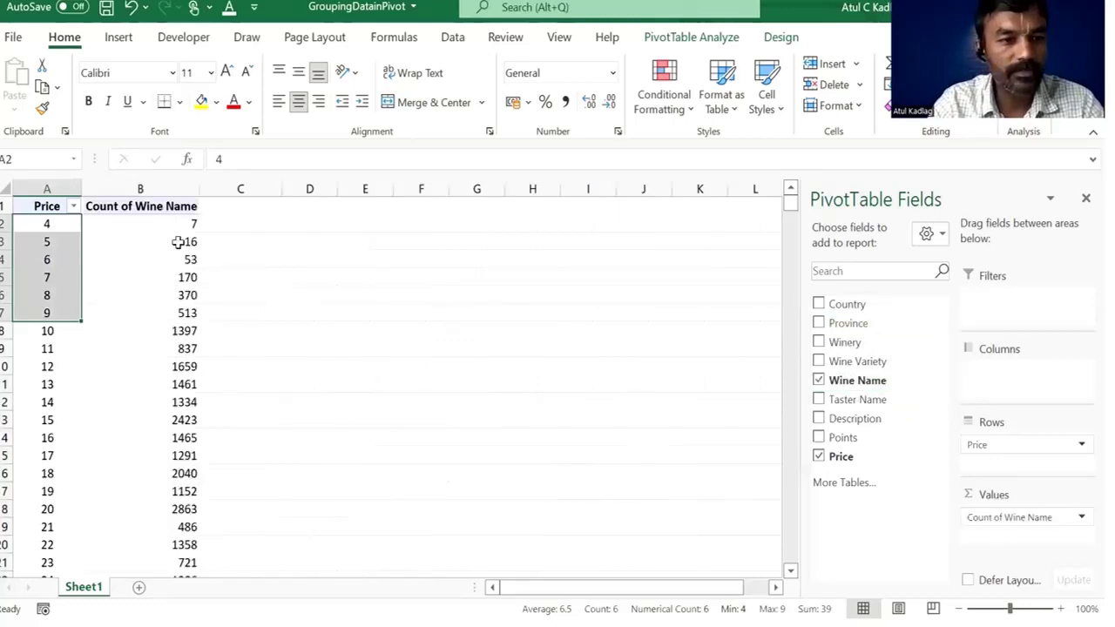
# Examine the number of wines at individual prices throughout the Price list.
pyautogui.click(161, 242)
pyautogui.click(54, 233)
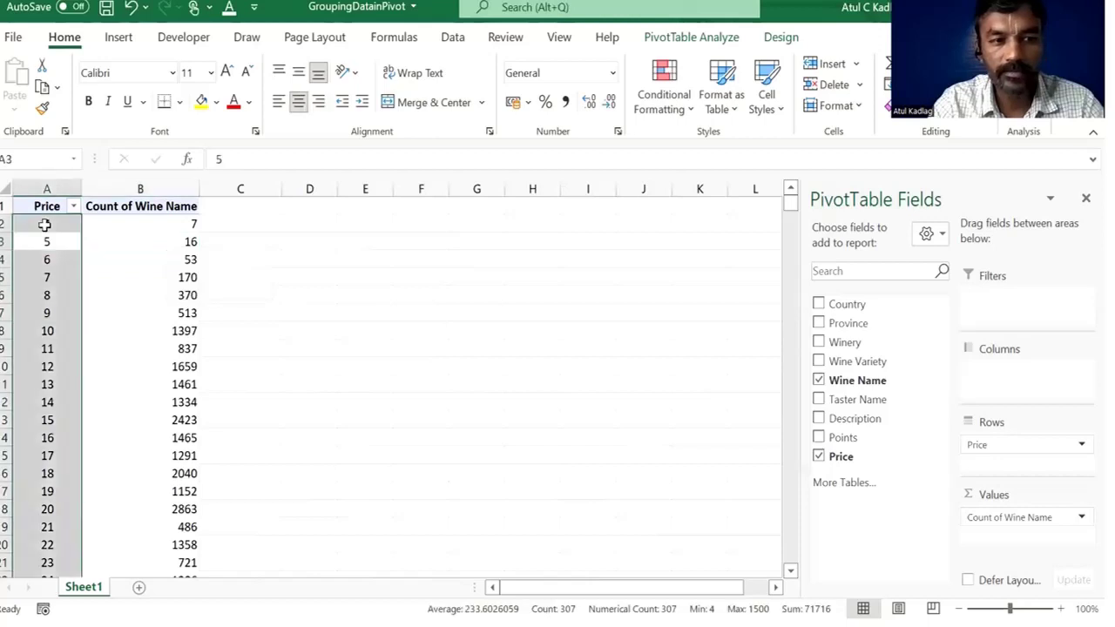
pyautogui.click(43, 225)
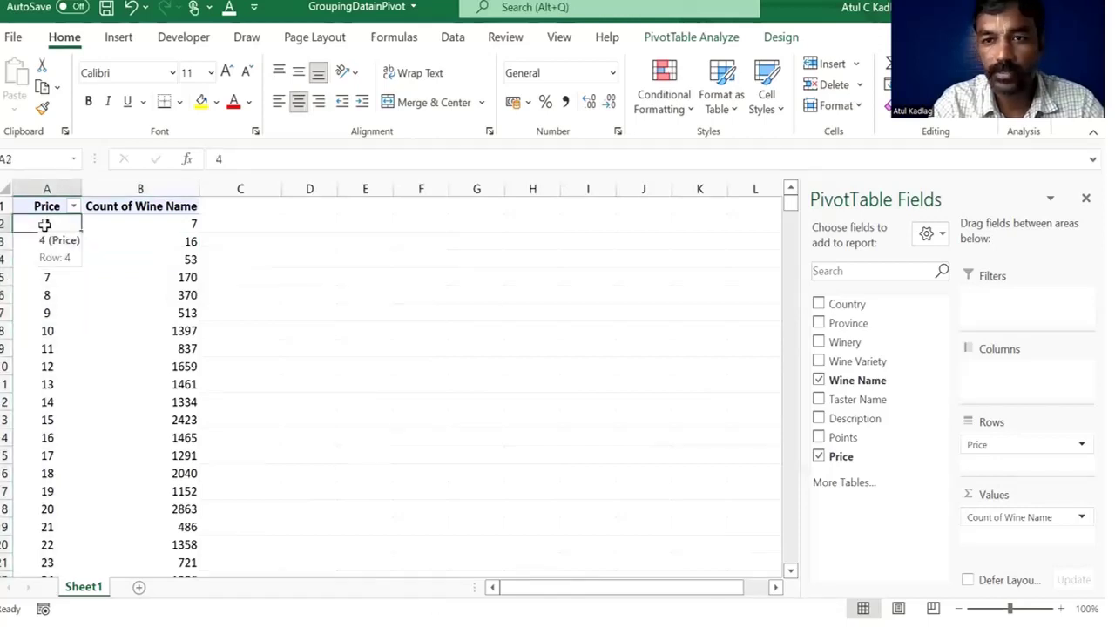
pyautogui.click(157, 226)
pyautogui.click(44, 247)
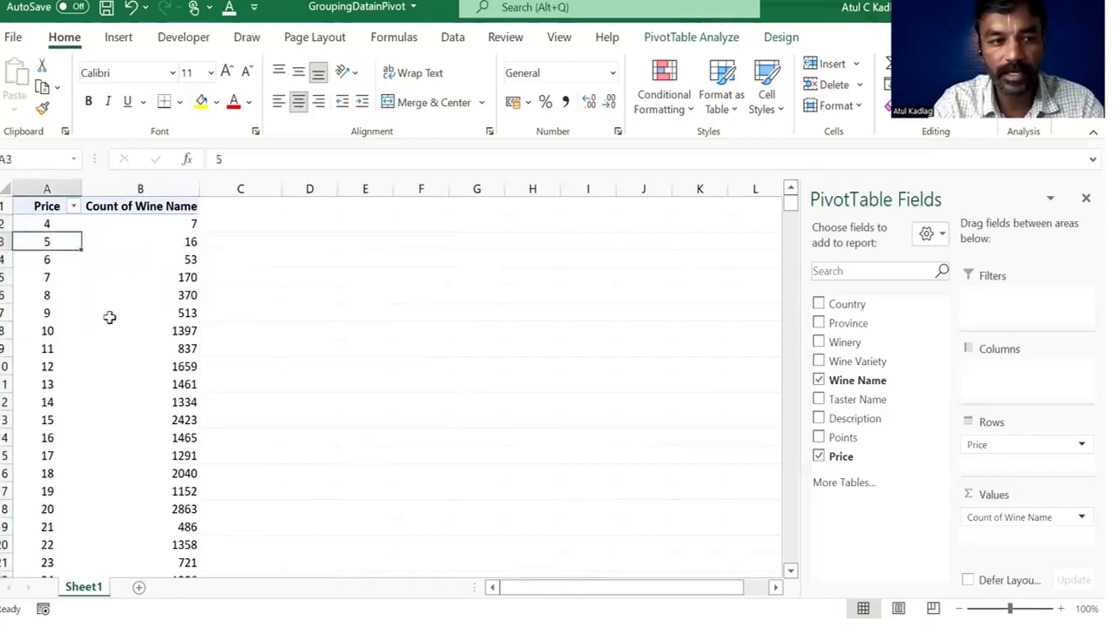
pyautogui.click(44, 348)
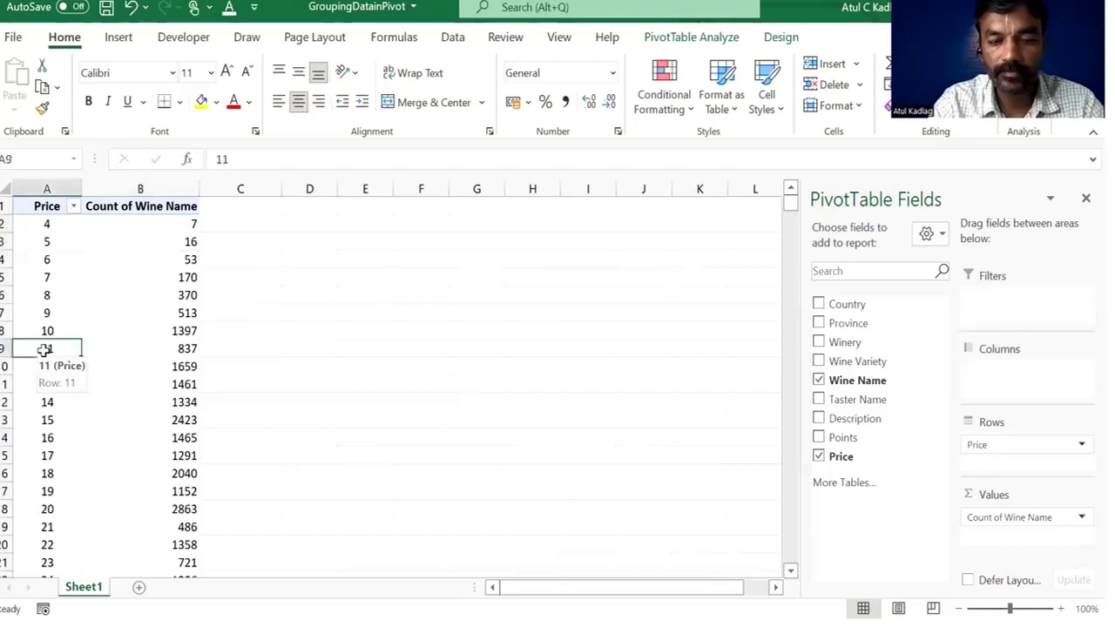
pyautogui.click(174, 348)
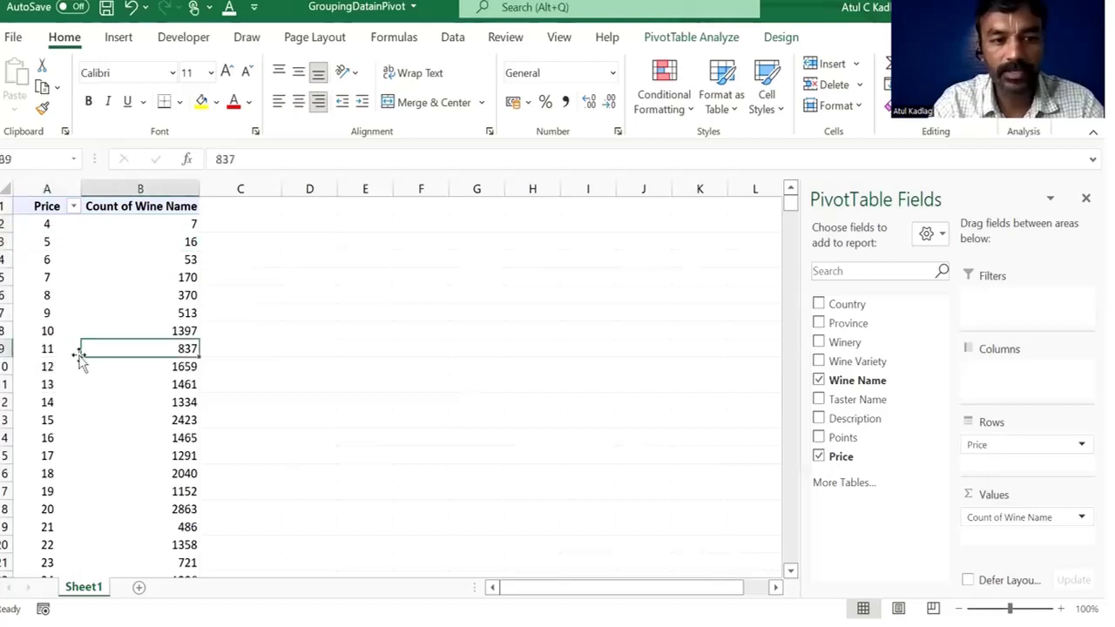
pyautogui.click(77, 350)
pyautogui.click(149, 419)
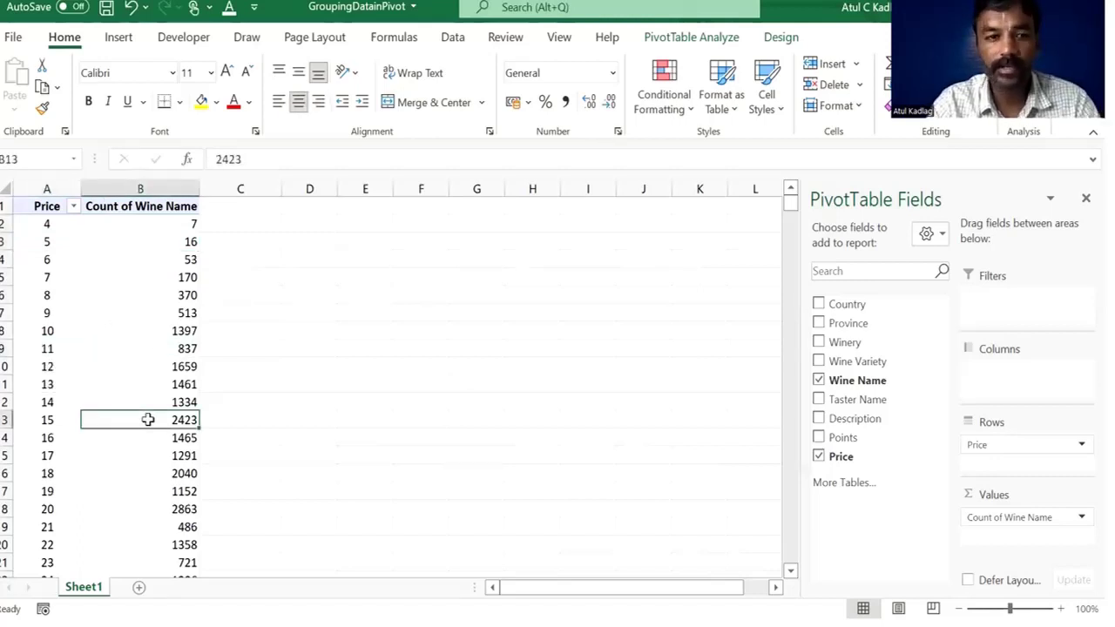
pyautogui.click(55, 256)
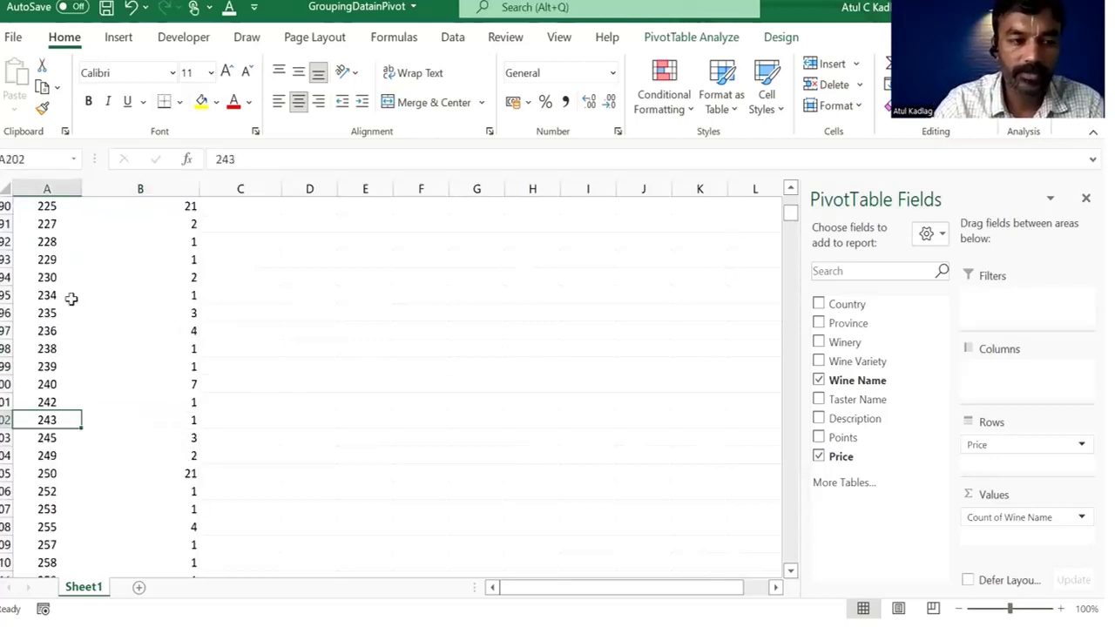
pyautogui.click(71, 298)
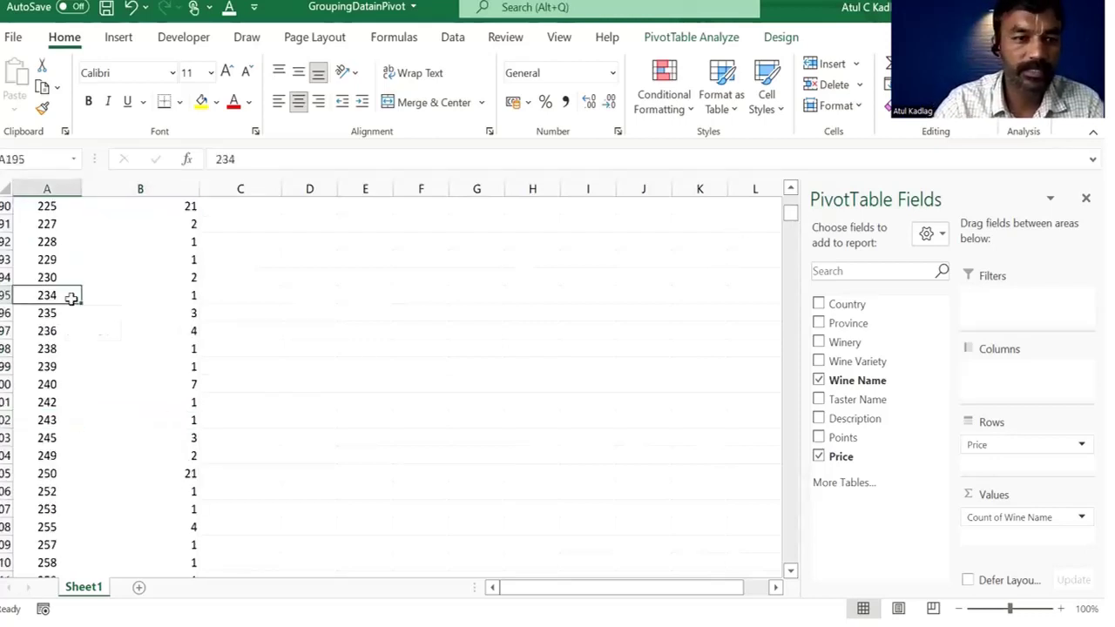
pyautogui.press('pageup')
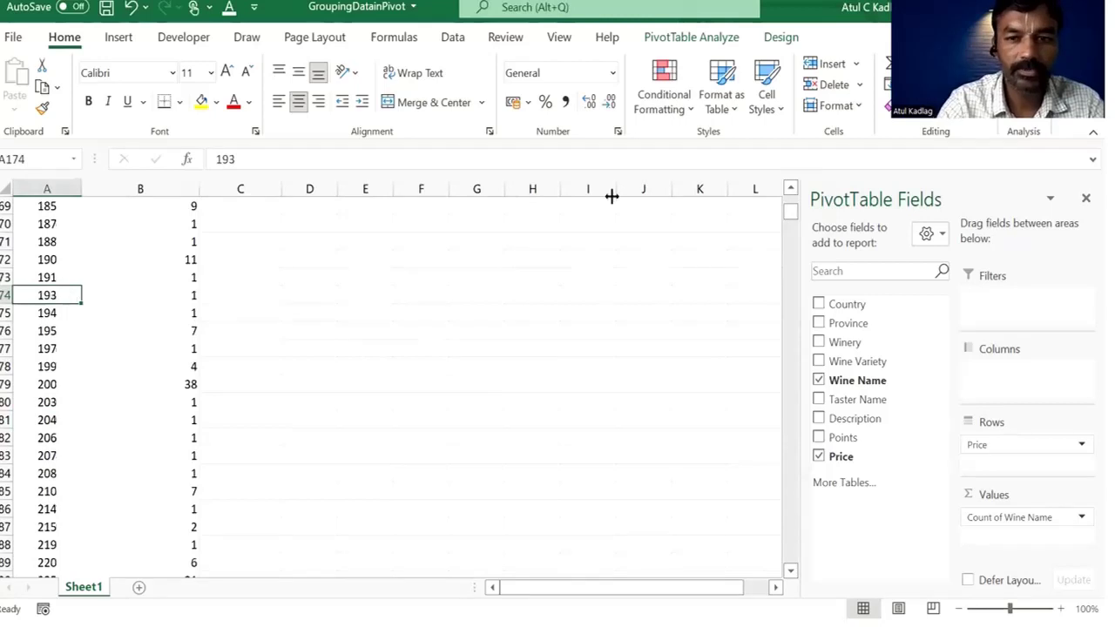
pyautogui.press('pageup')
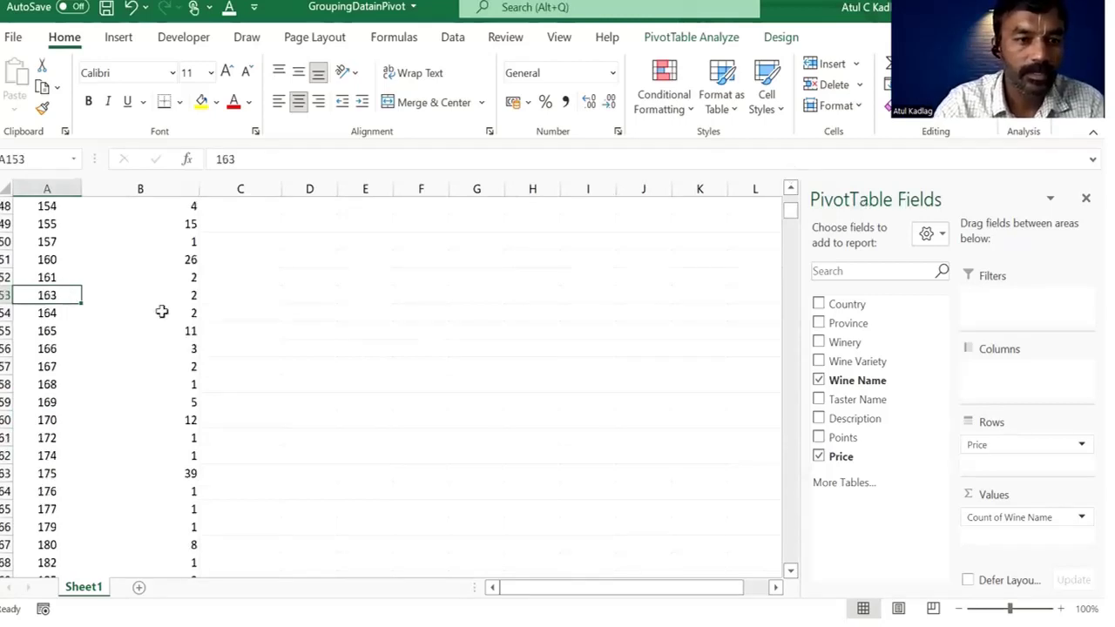
pyautogui.scroll(20, 160, 311)
pyautogui.click(46, 279)
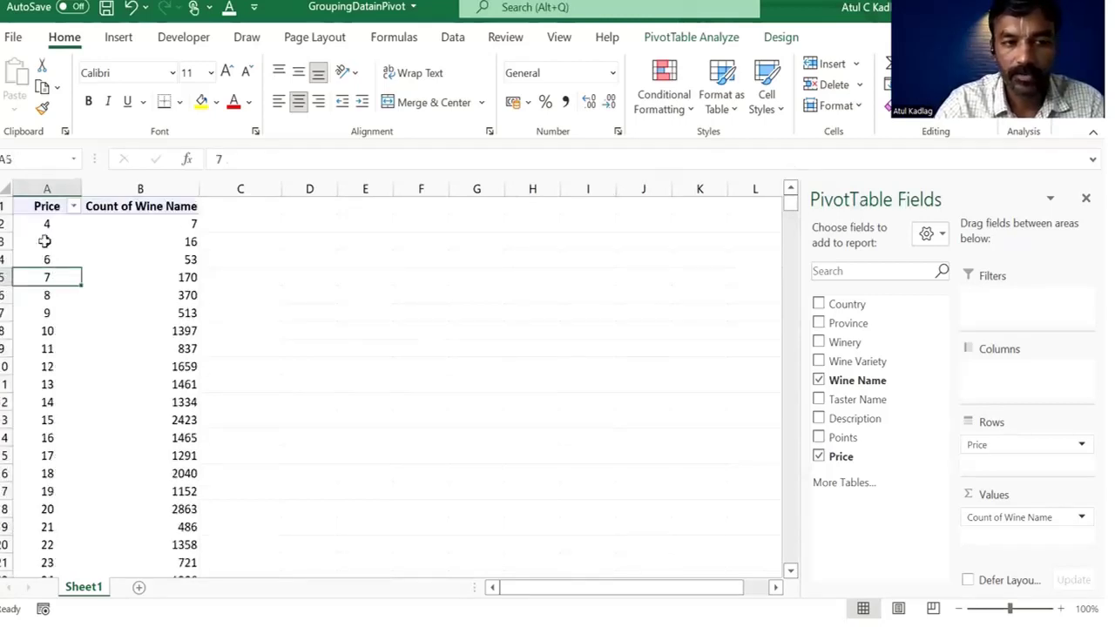
# Group the pivot table's prices into ranges starting at 0 and ending at 1000, by 100.
pyautogui.click(48, 349)
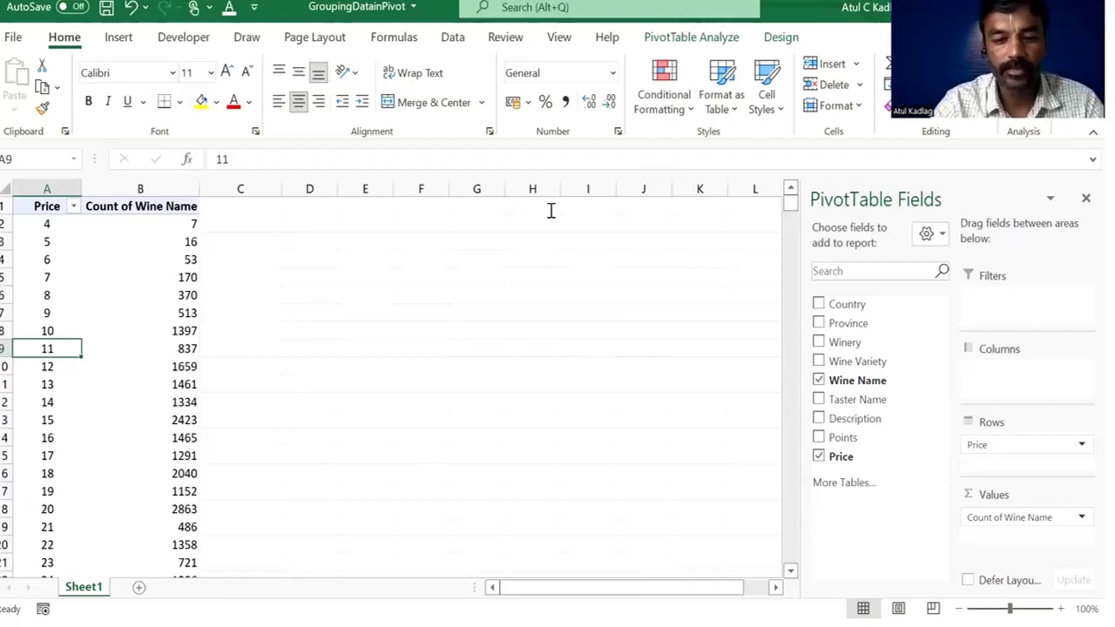
pyautogui.write('0')
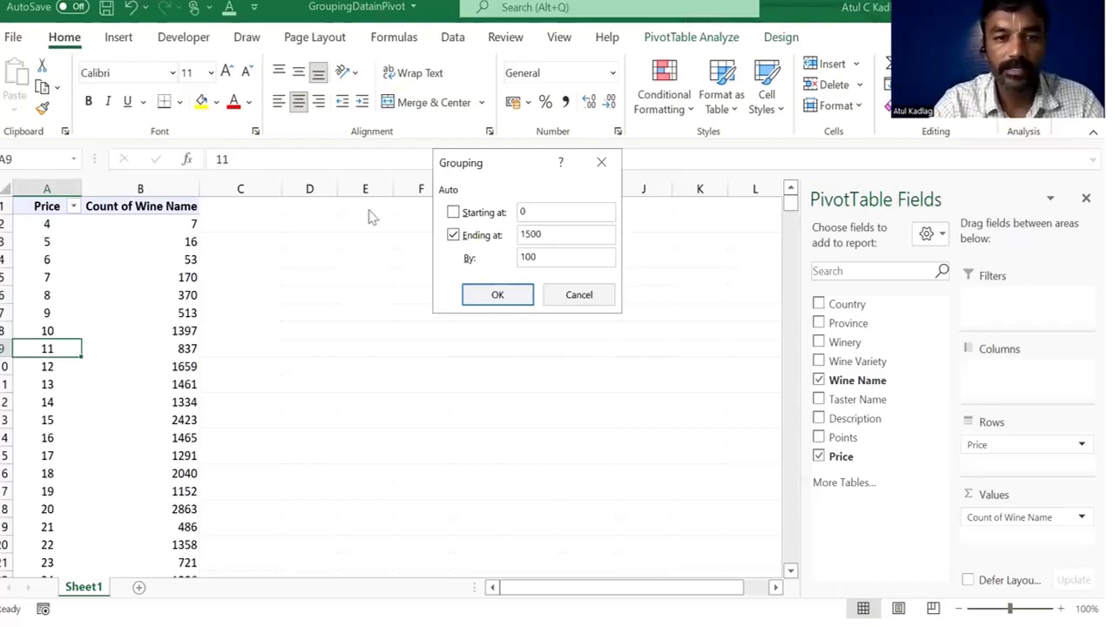
pyautogui.click(453, 235)
pyautogui.write('1000')
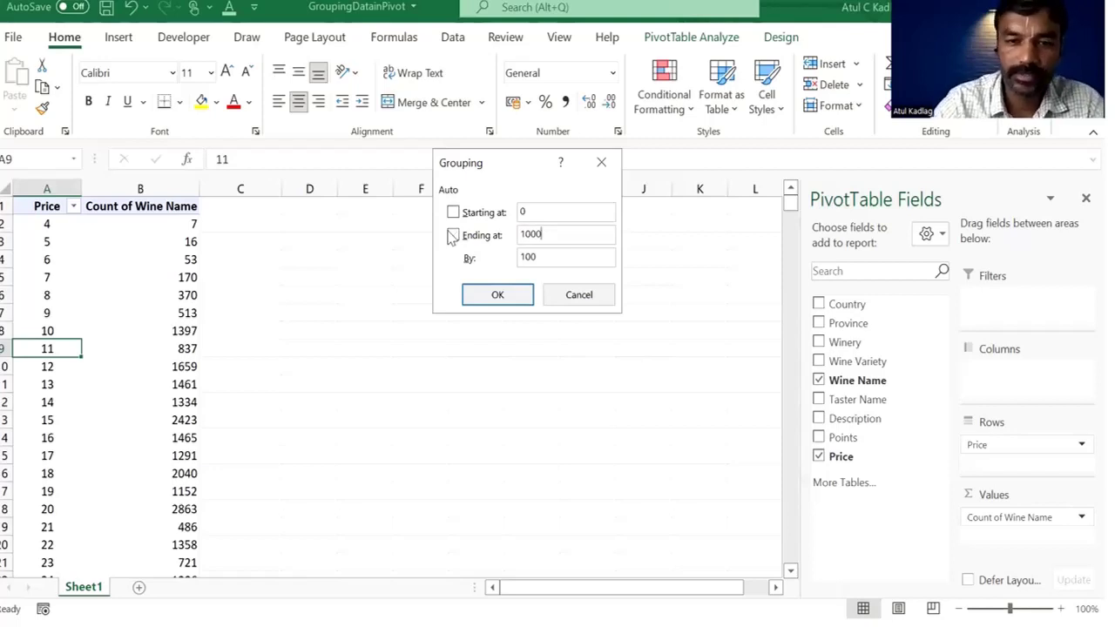
pyautogui.doubleClick(547, 254)
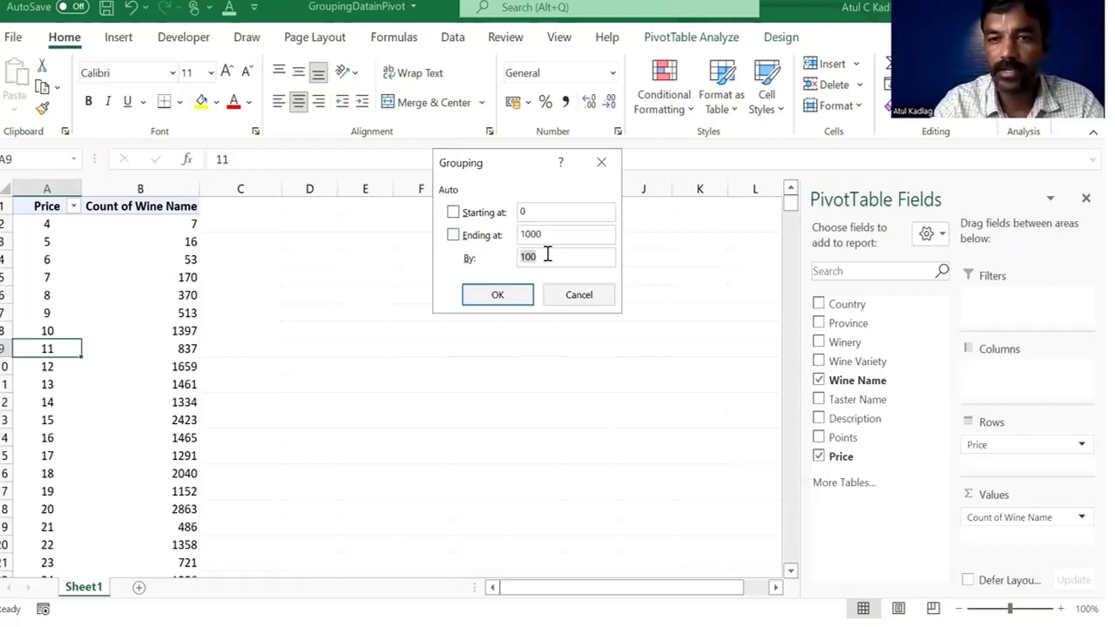
pyautogui.click(547, 255)
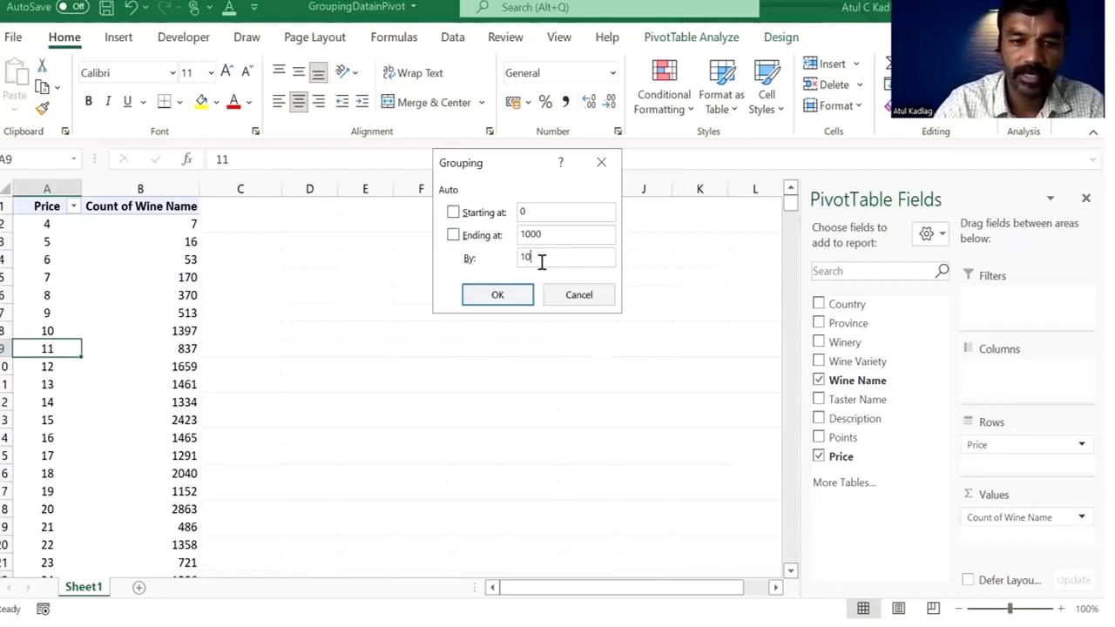
pyautogui.click(509, 294)
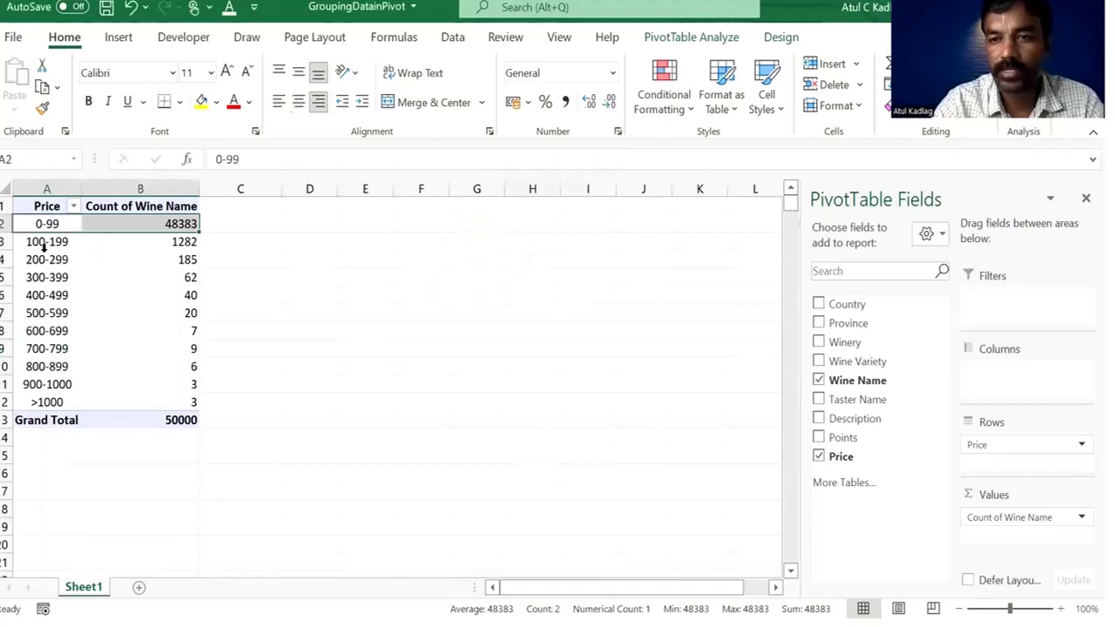
# Examine the wine counts for the grouped price ranges, such as 0-99, 100-199 and 300-399.
pyautogui.click(43, 246)
pyautogui.click(31, 246)
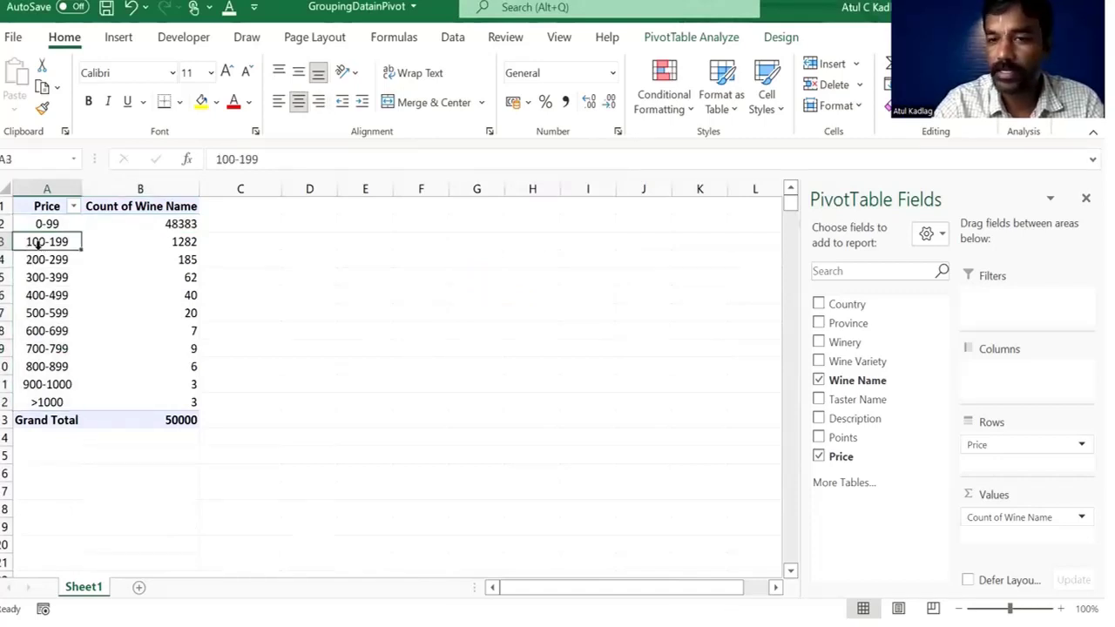
pyautogui.click(31, 227)
pyautogui.click(65, 278)
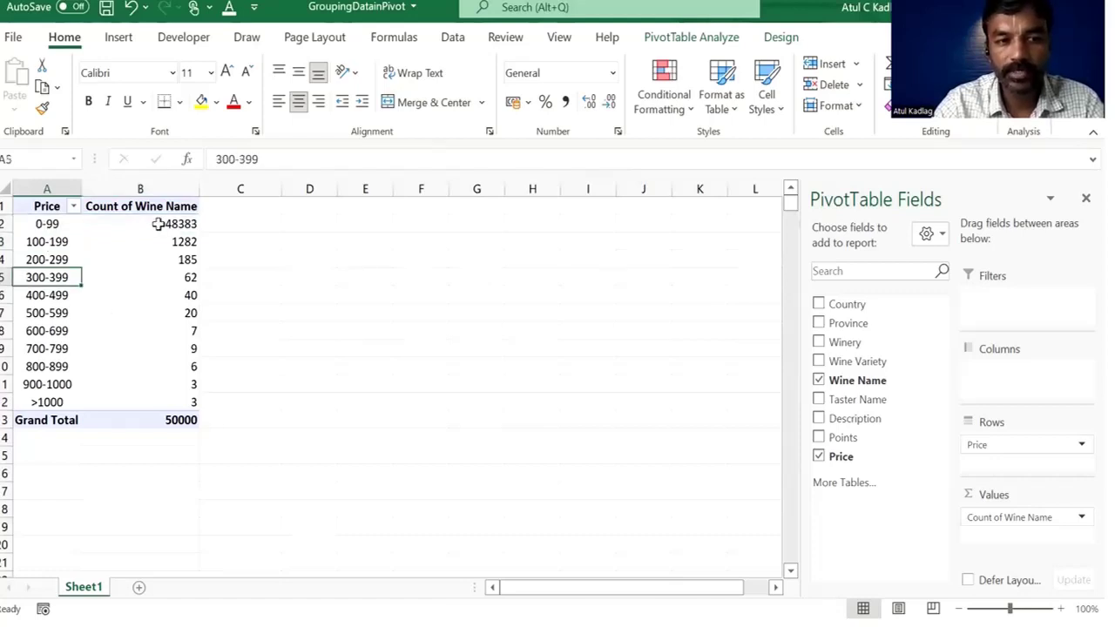
pyautogui.press('Up')
pyautogui.press('Up')
pyautogui.press('Up')
pyautogui.click(20, 277)
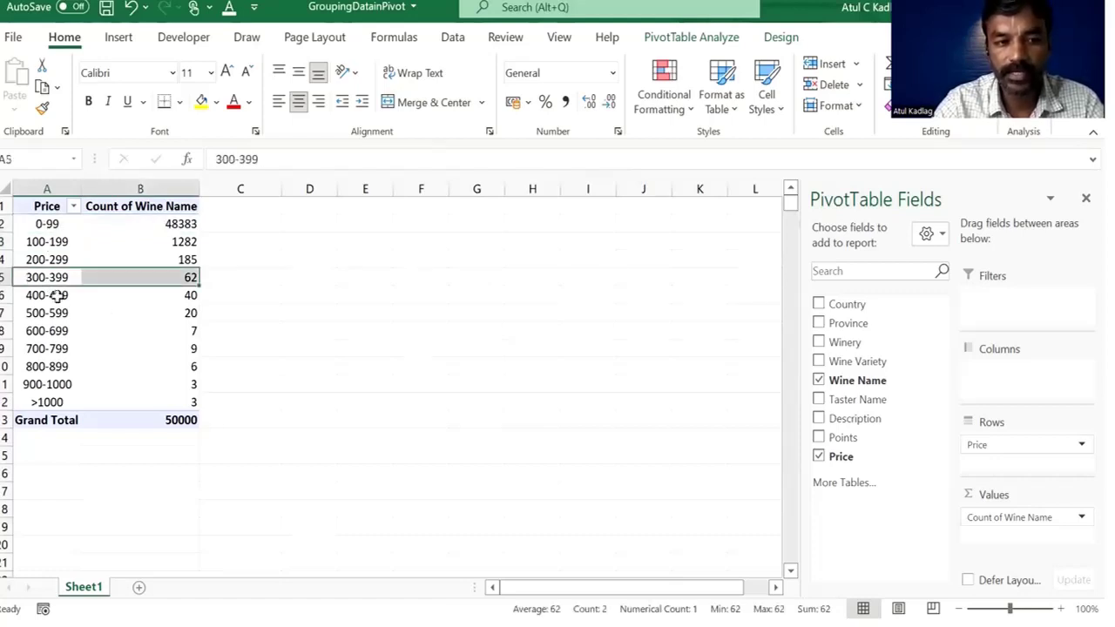
# Ungroup the pivot table's prices and regroup them into ranges starting at 0 and ending at 1000, by 50.
pyautogui.hotkey('alt', 'shift', 'Left')
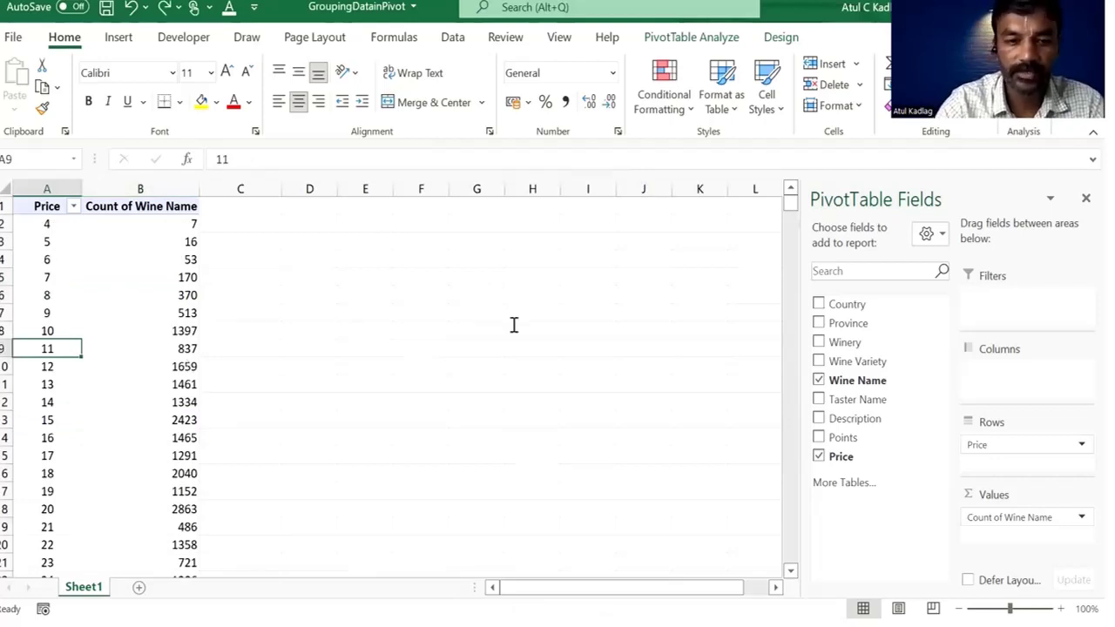
pyautogui.press('Up')
pyautogui.press('Up')
pyautogui.press('Up')
pyautogui.hotkey('alt', 'shift', 'Right')
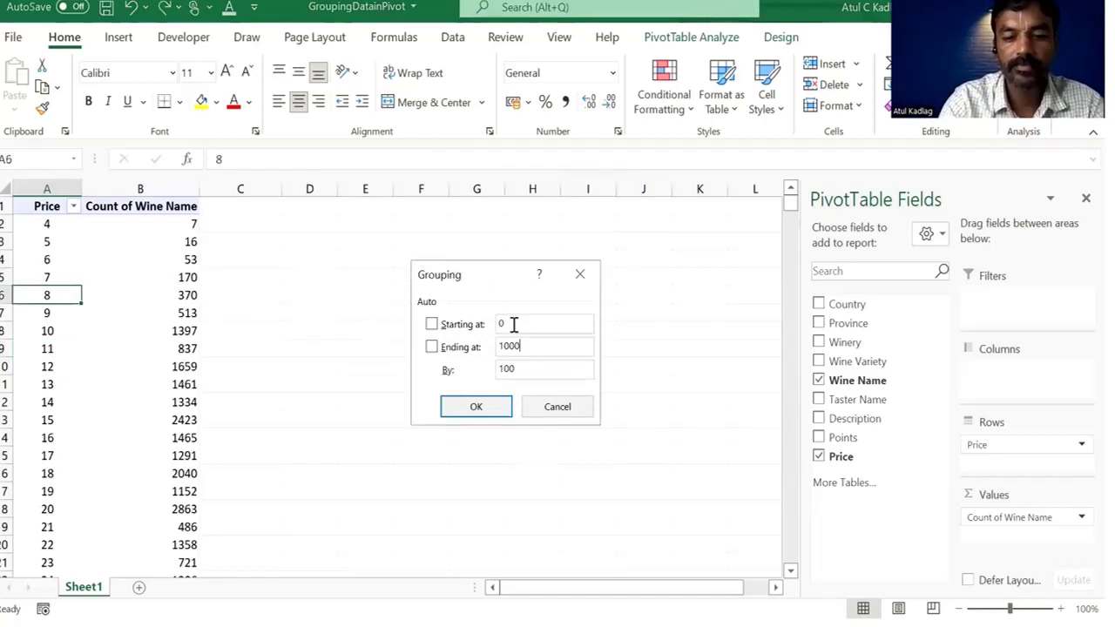
pyautogui.press('Tab')
pyautogui.write('50')
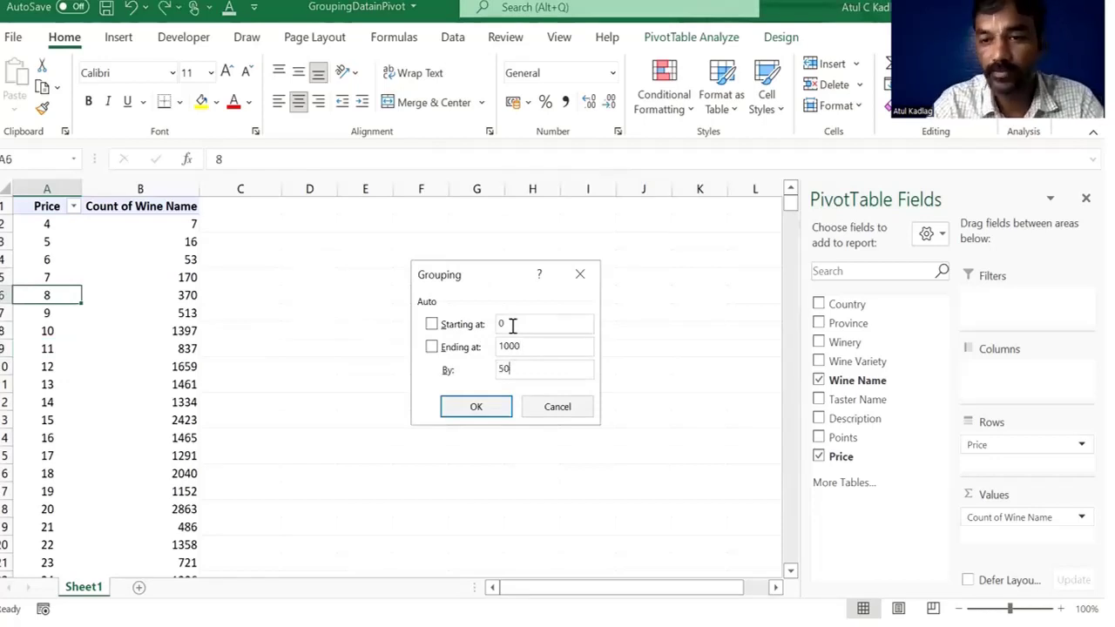
pyautogui.click(472, 418)
# Examine the narrower price ranges and their wine counts, from 0-49 down through the Price column.
pyautogui.moveTo(45, 230); pyautogui.dragTo(21, 515)
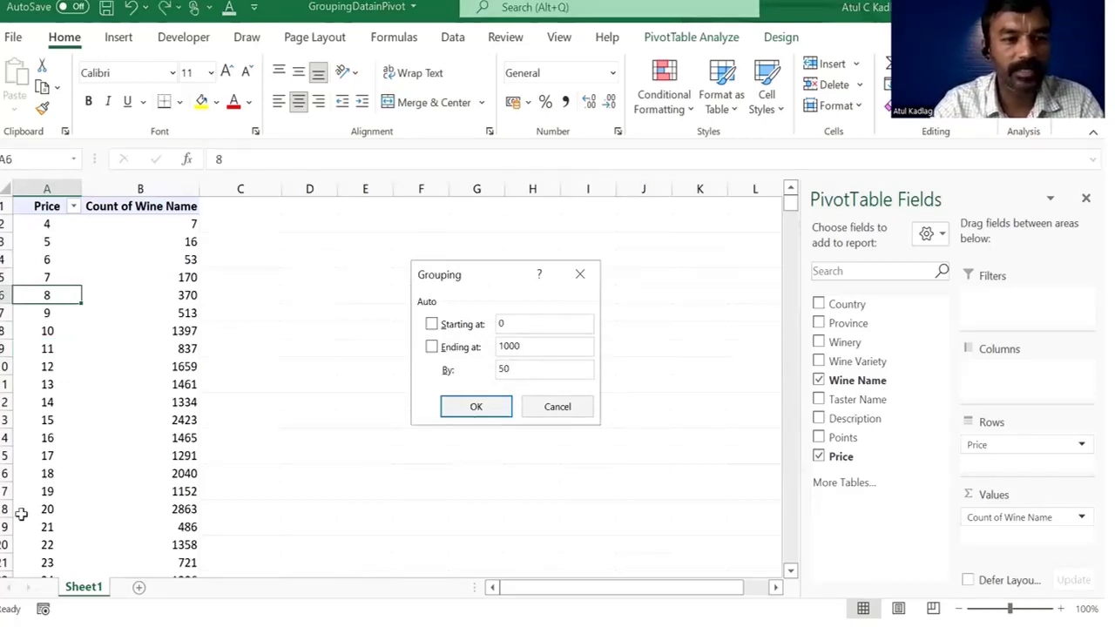
pyautogui.moveTo(791, 207); pyautogui.dragTo(816, 193)
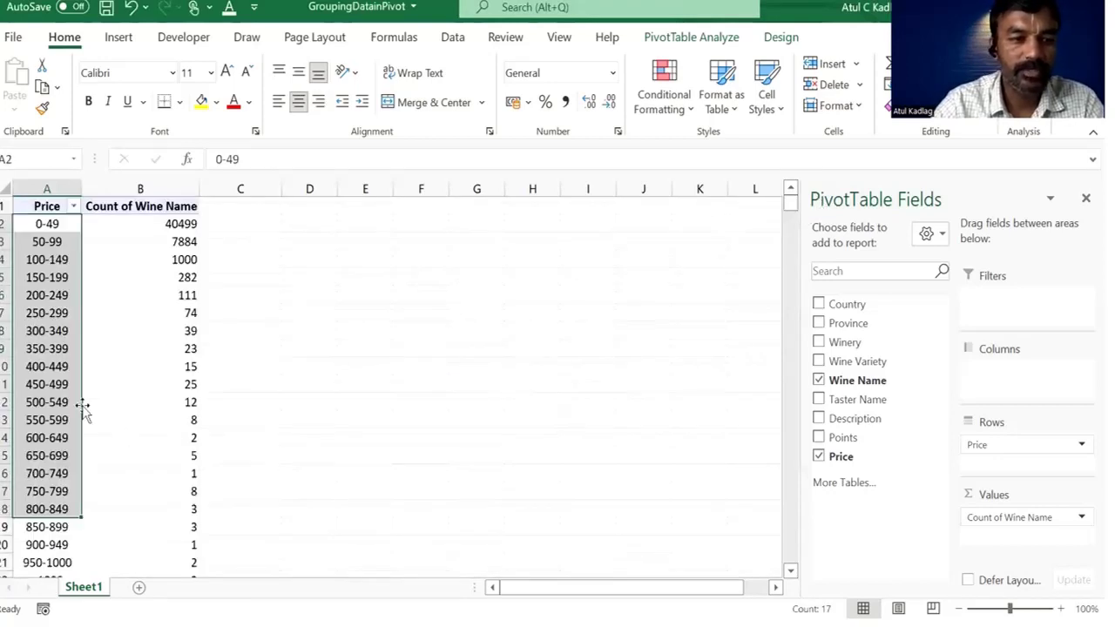
pyautogui.press('Down')
pyautogui.press('Down')
pyautogui.press('Up')
pyautogui.press('Up')
pyautogui.hotkey('shift', 'Down')
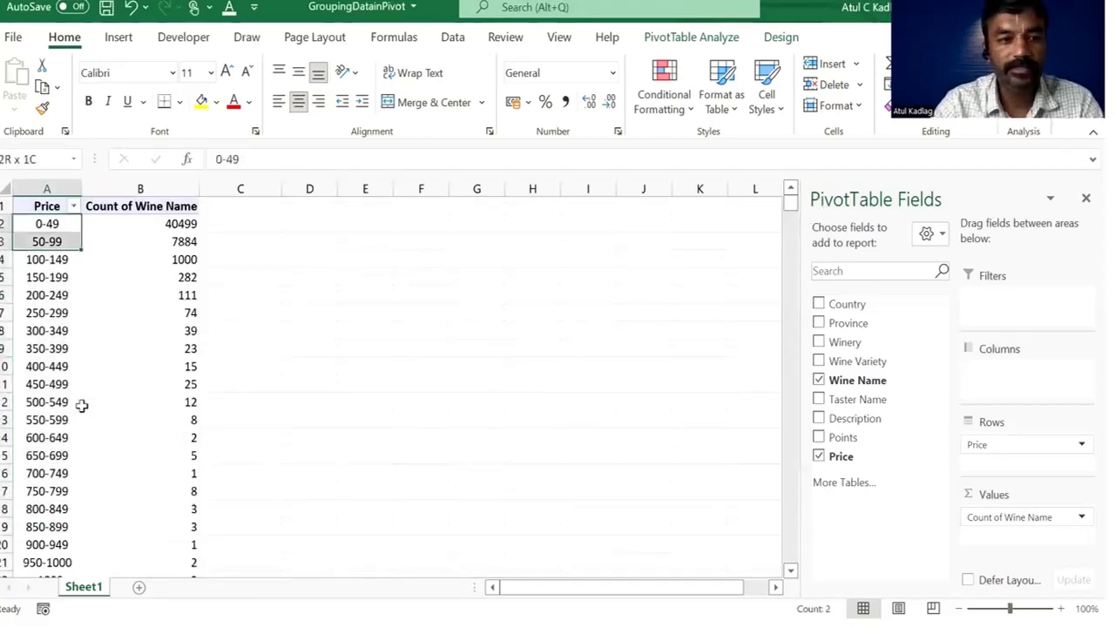
pyautogui.hotkey('shift', 'Down')
pyautogui.hotkey('shift', 'Down')
pyautogui.hotkey('shift', 'Down')
pyautogui.hotkey('shift', 'Down')
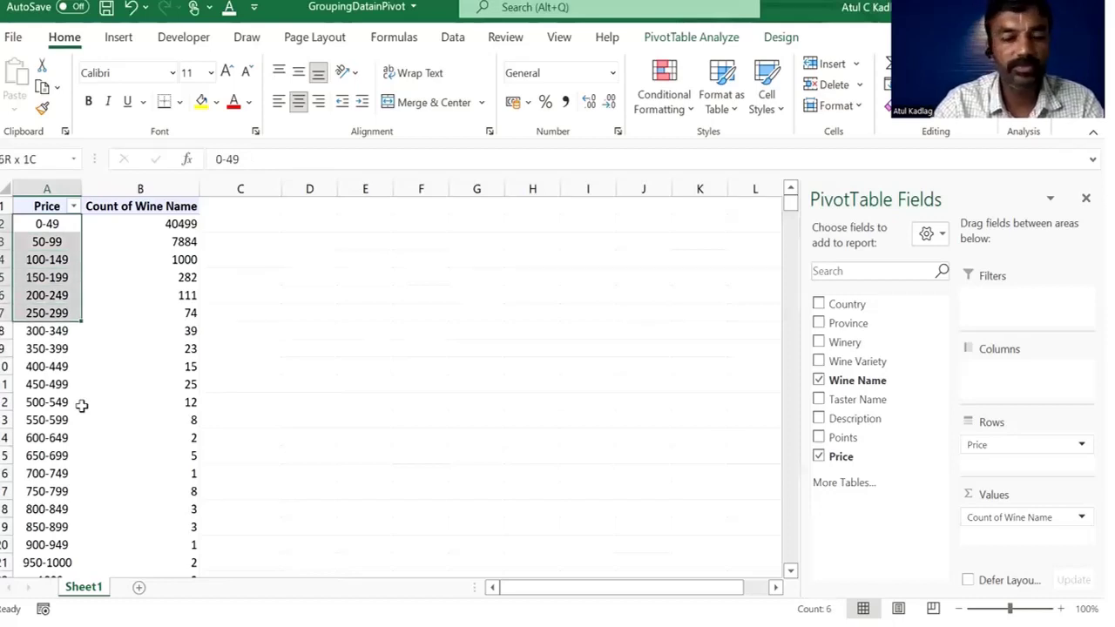
pyautogui.press('Down')
pyautogui.press('Down')
pyautogui.press('Down')
pyautogui.press('Down')
pyautogui.press('Down')
pyautogui.press('Down')
pyautogui.press('Down')
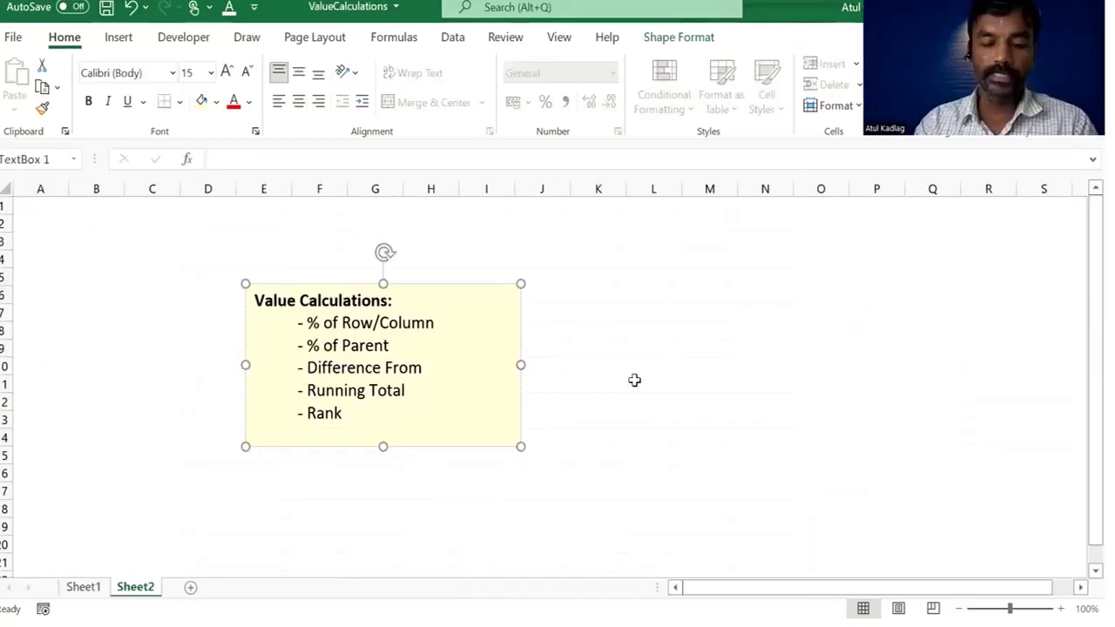
# Review the value calculations listed in the text box on Sheet2 of the ValueCalculations workbook.
pyautogui.click(635, 378)
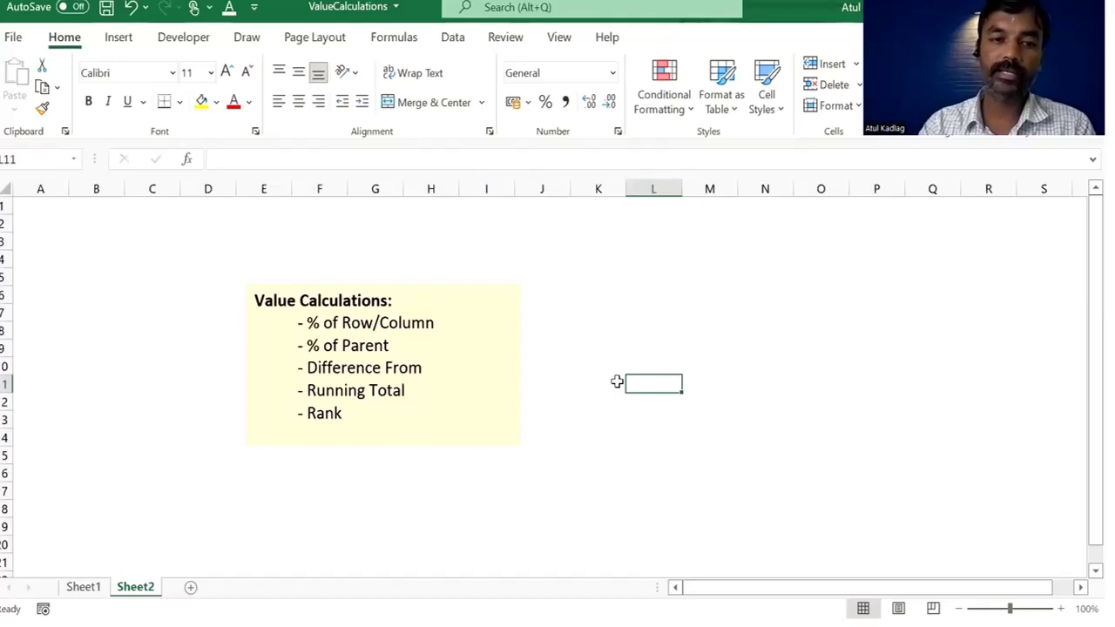
pyautogui.click(351, 321)
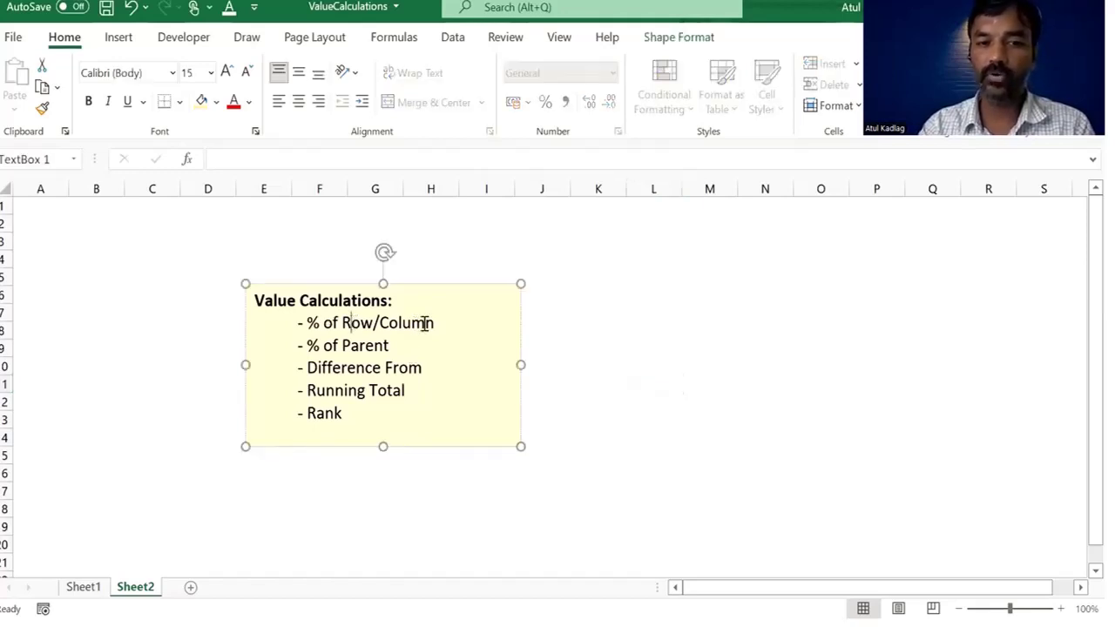
pyautogui.tripleClick(425, 323)
pyautogui.click(446, 369)
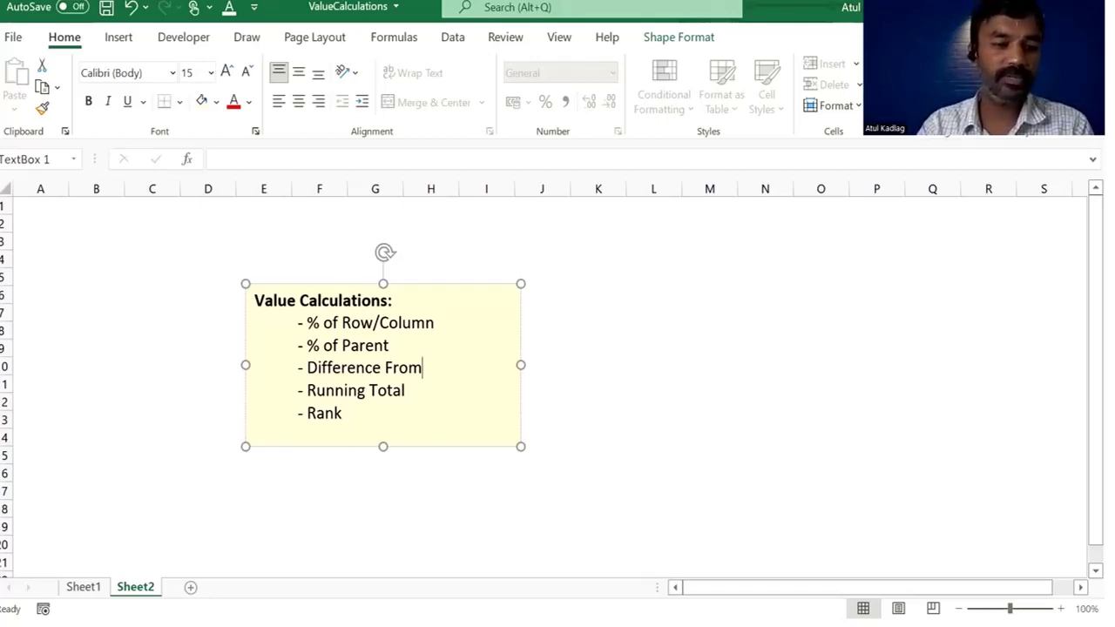
# Open Sheet1 and examine the United States medal counts for the years 2006 to 2016.
pyautogui.click(84, 587)
pyautogui.click(81, 279)
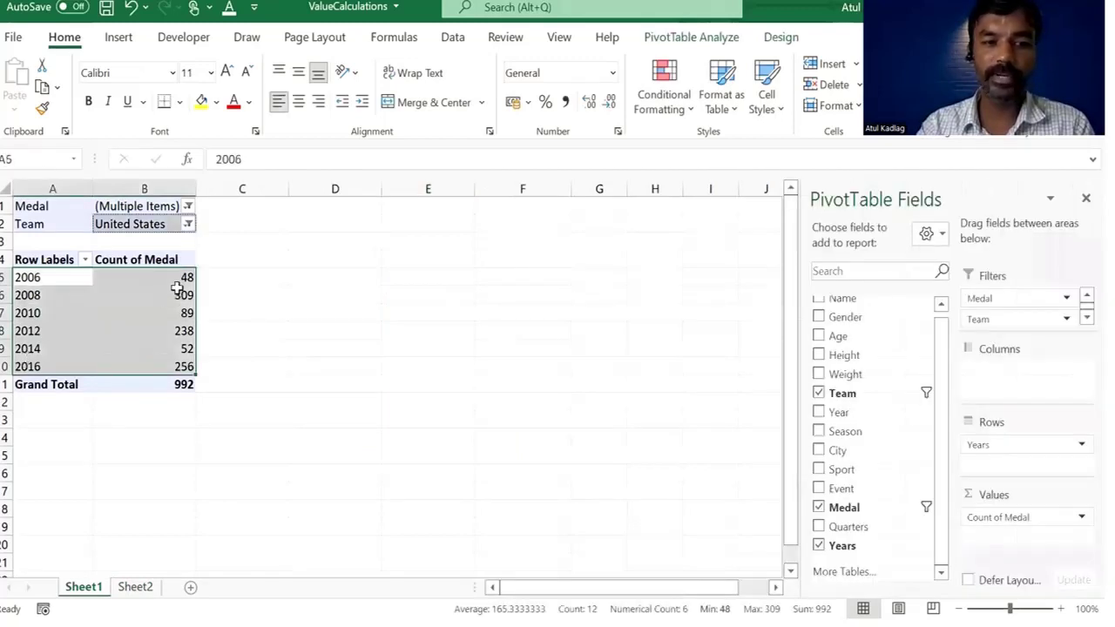
pyautogui.click(177, 294)
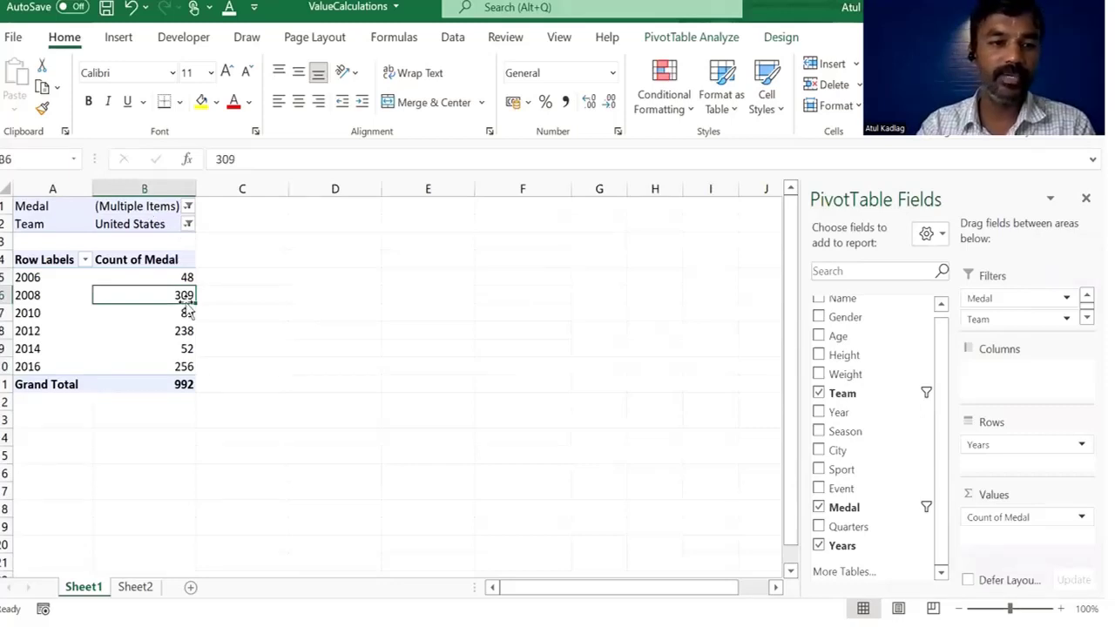
pyautogui.click(183, 276)
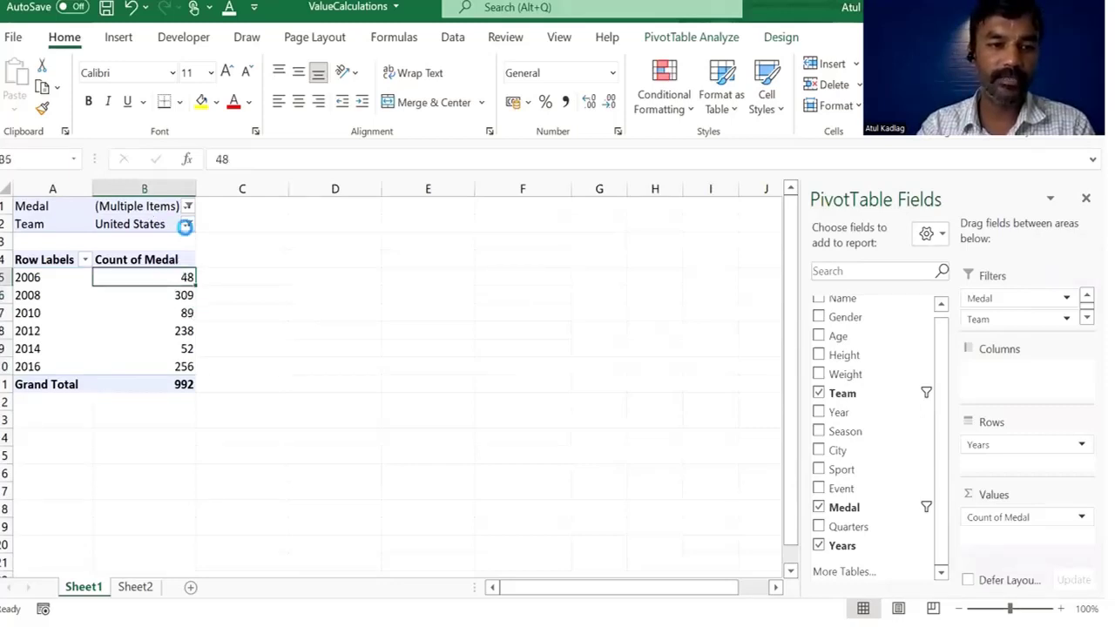
pyautogui.click(216, 315)
pyautogui.click(166, 330)
pyautogui.moveTo(157, 310); pyautogui.dragTo(159, 298)
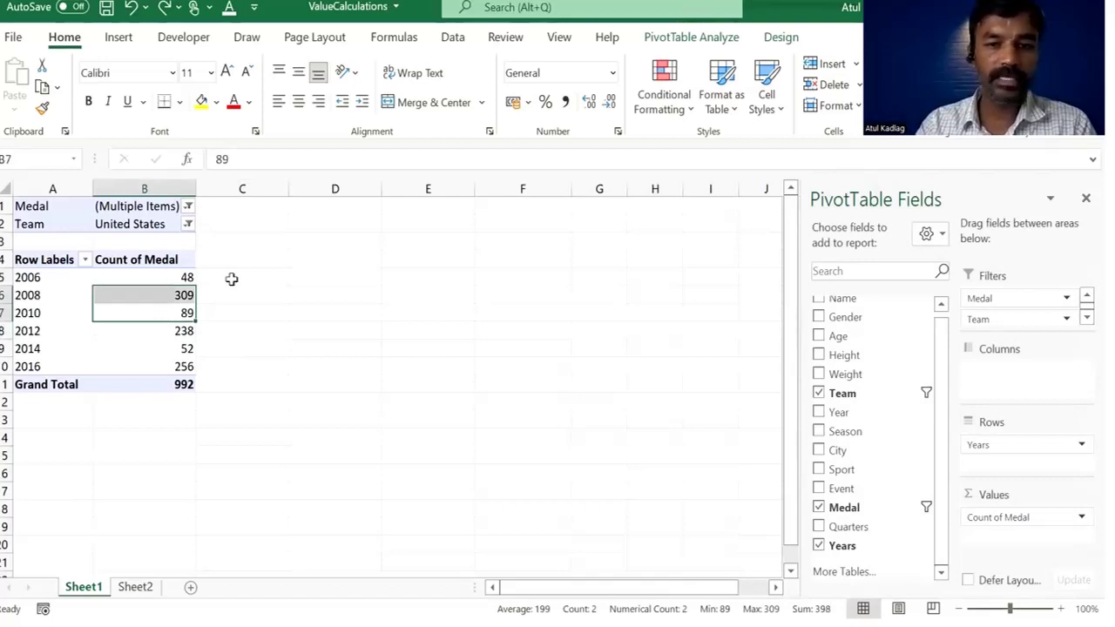
# Review the Show Values As calculations available for the Count of Medal values in the pivot table.
pyautogui.click(164, 278)
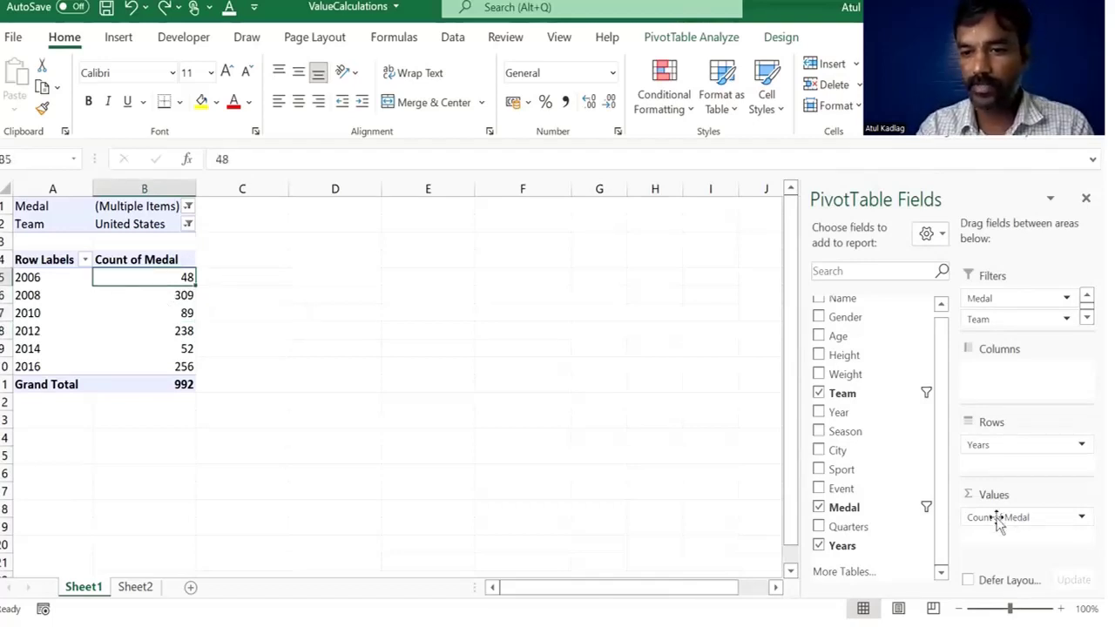
pyautogui.press('Down')
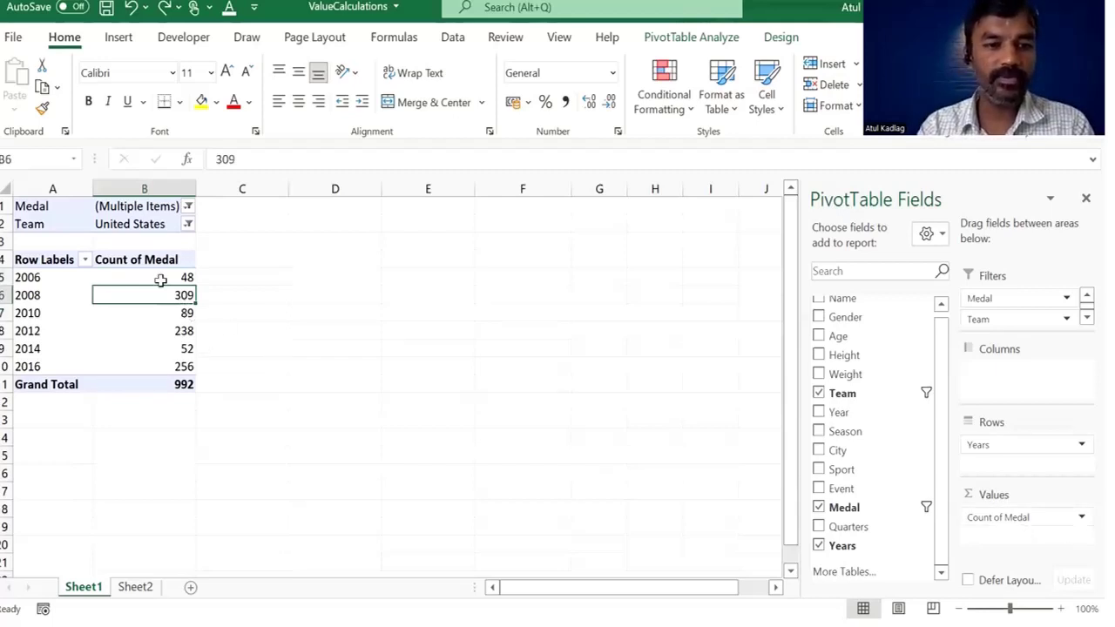
pyautogui.press('Up')
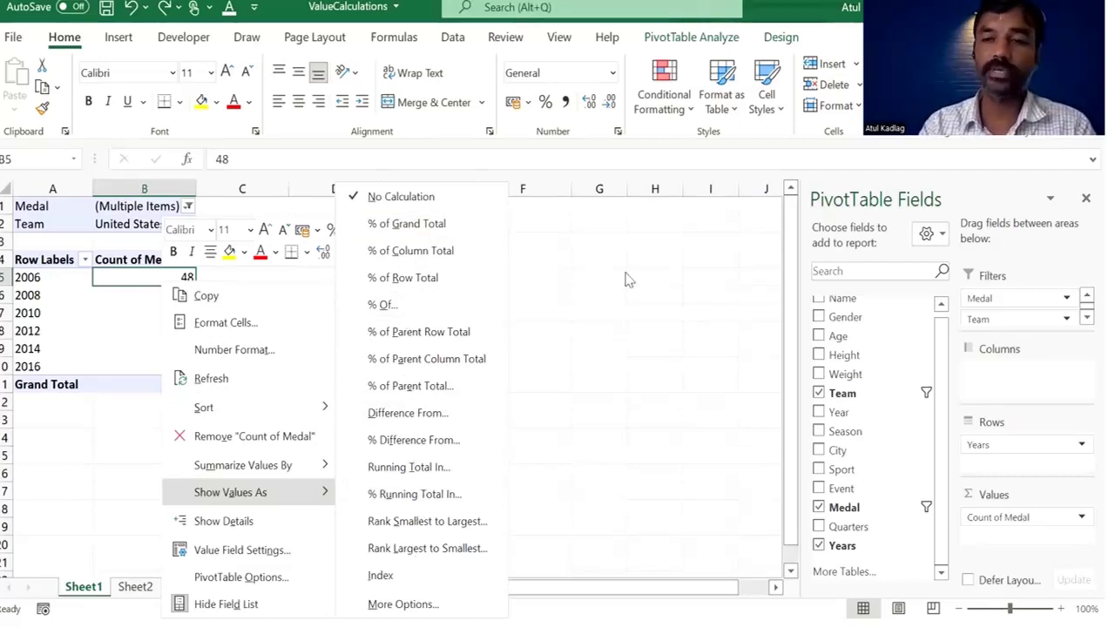
pyautogui.click(178, 296)
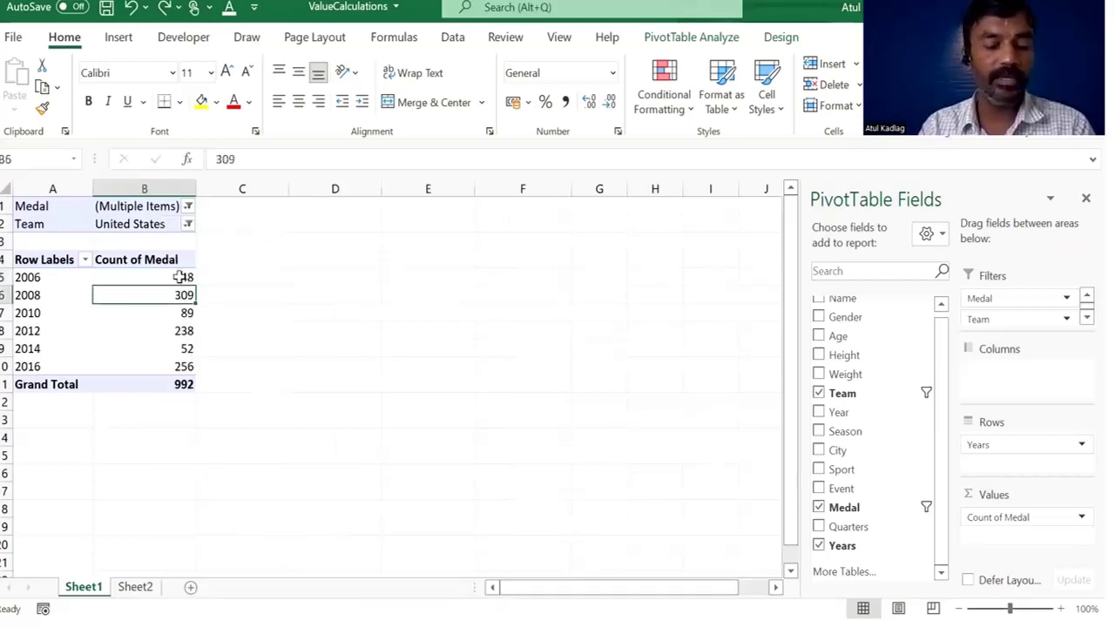
pyautogui.click(179, 278)
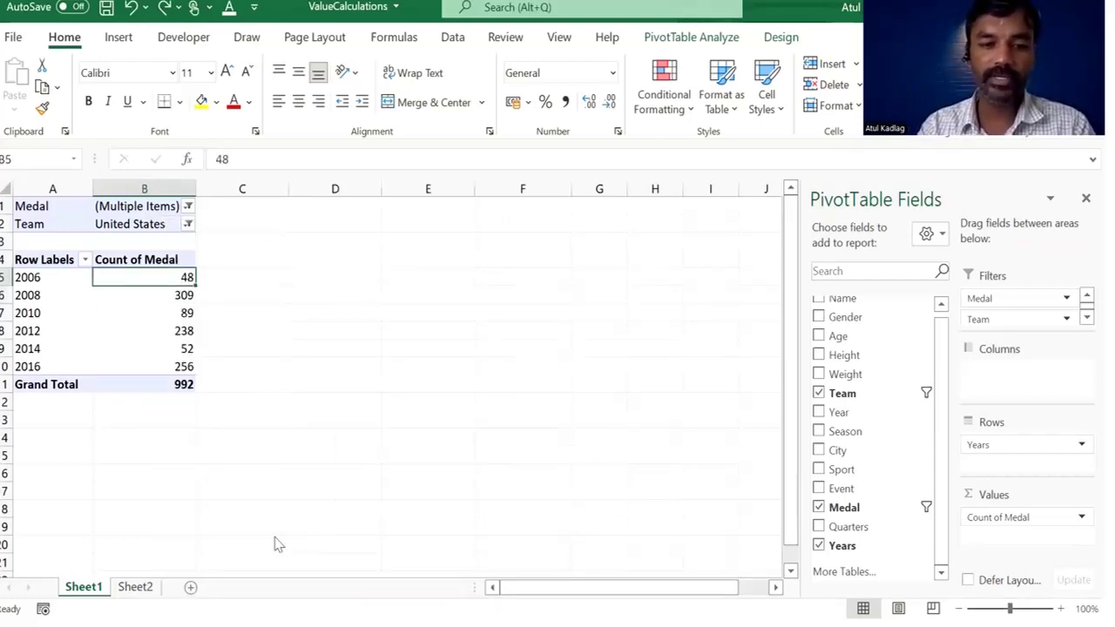
pyautogui.hotkey('shift', 'F10')
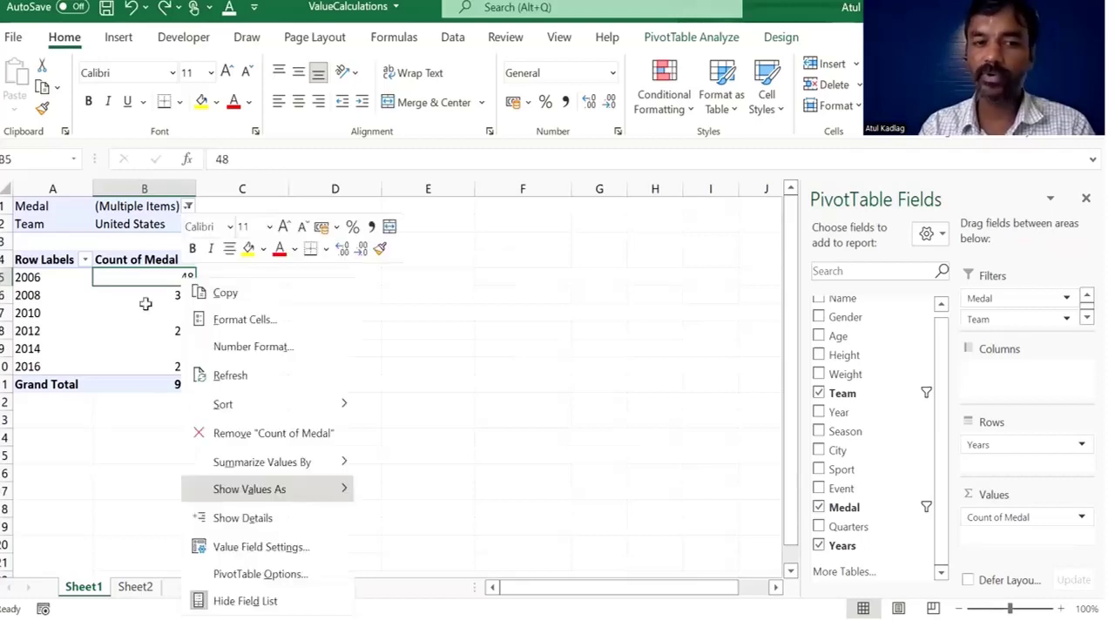
pyautogui.keyDown('shift'); pyautogui.click(171, 347); pyautogui.keyUp('shift')
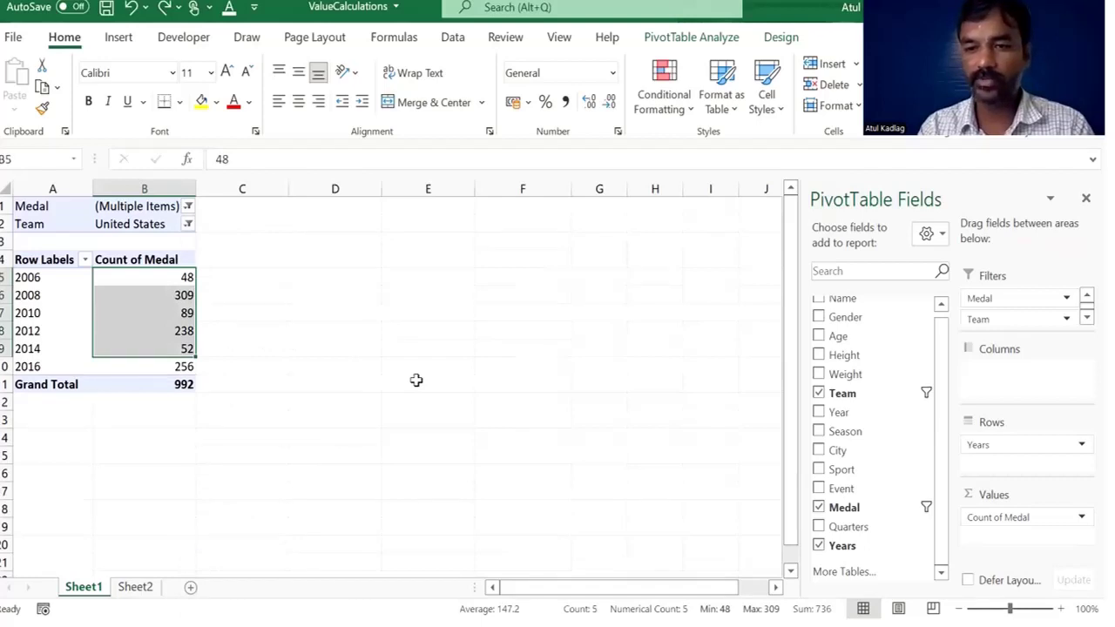
# Add the Medal field to the pivot table's values four more times as additional count columns.
pyautogui.moveTo(844, 510); pyautogui.dragTo(1016, 538)
pyautogui.moveTo(845, 512); pyautogui.dragTo(1008, 526)
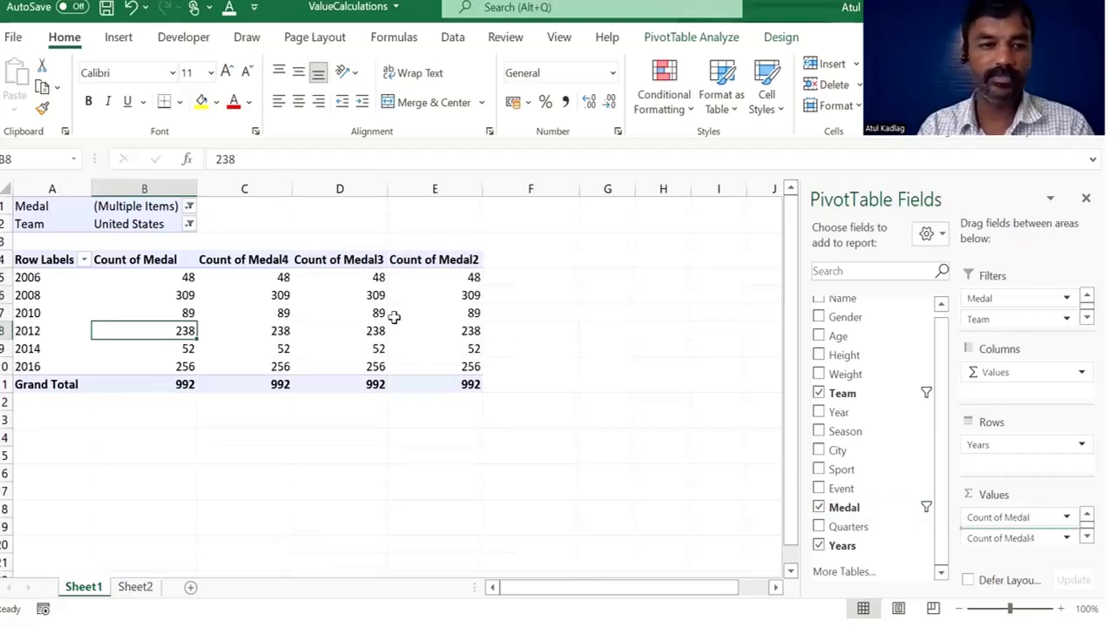
pyautogui.moveTo(295, 292); pyautogui.dragTo(568, 381)
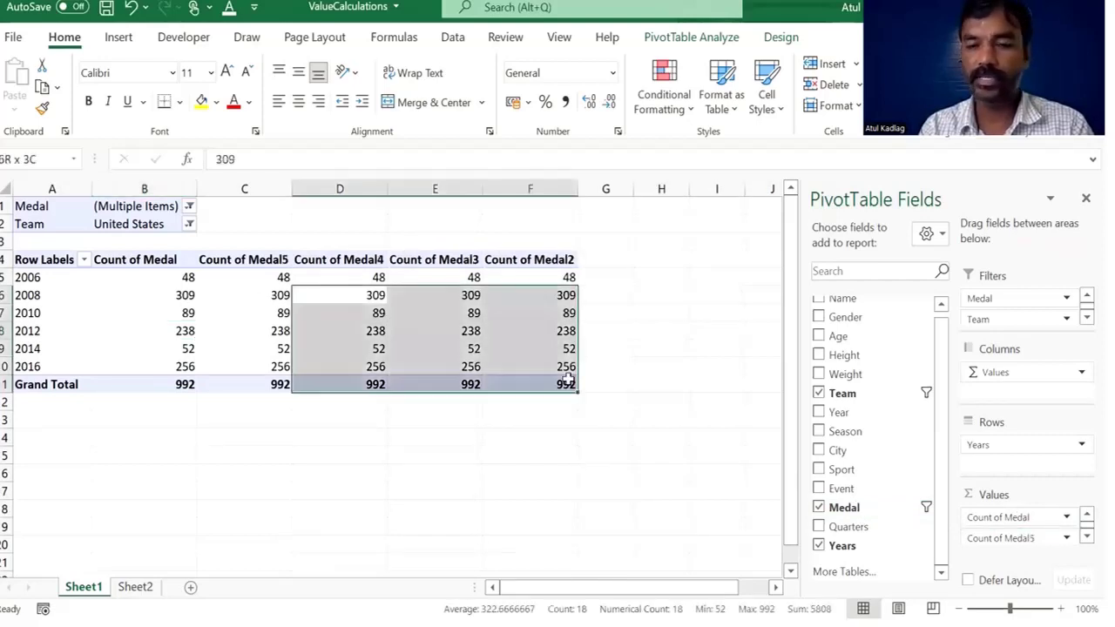
pyautogui.click(404, 472)
# Show the second medal count column as % of Column Total and rename its header % of column.
pyautogui.click(266, 278)
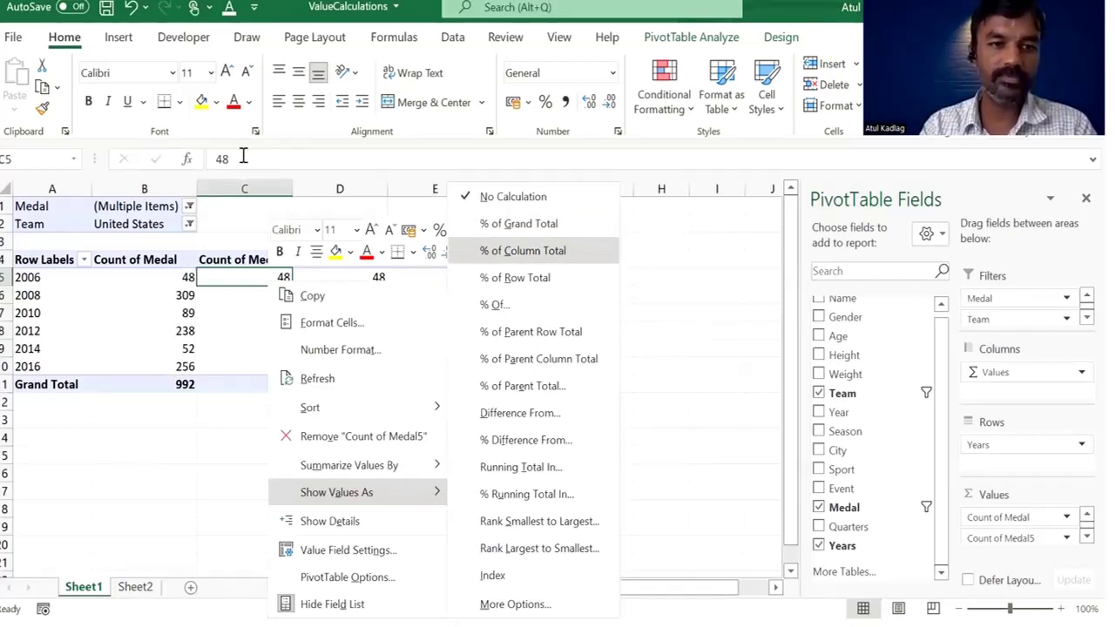
pyautogui.press('Return')
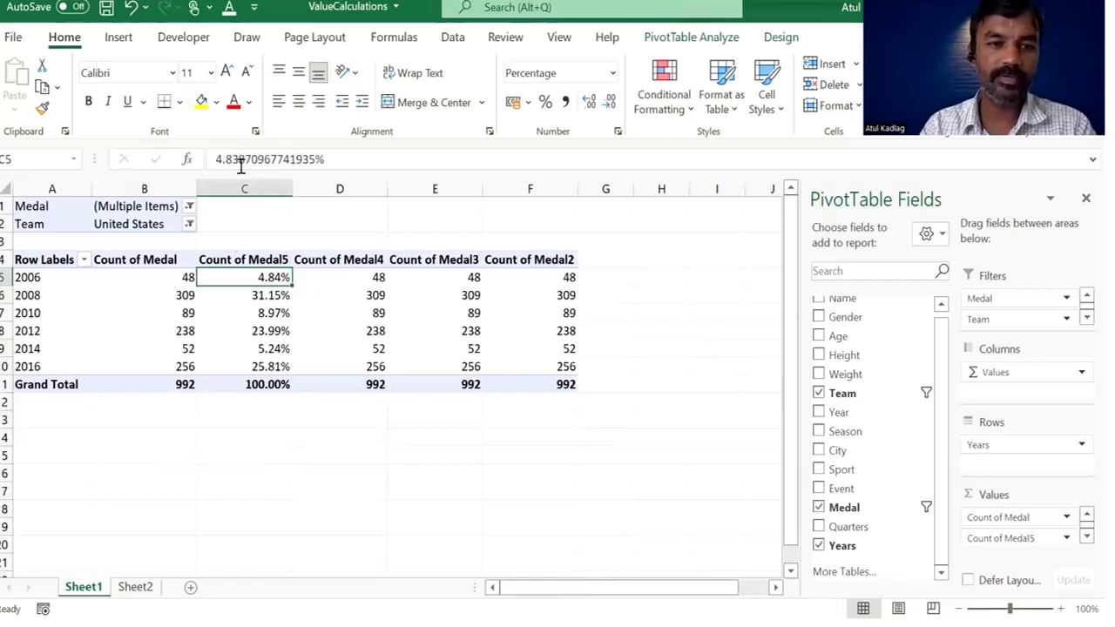
pyautogui.click(244, 254)
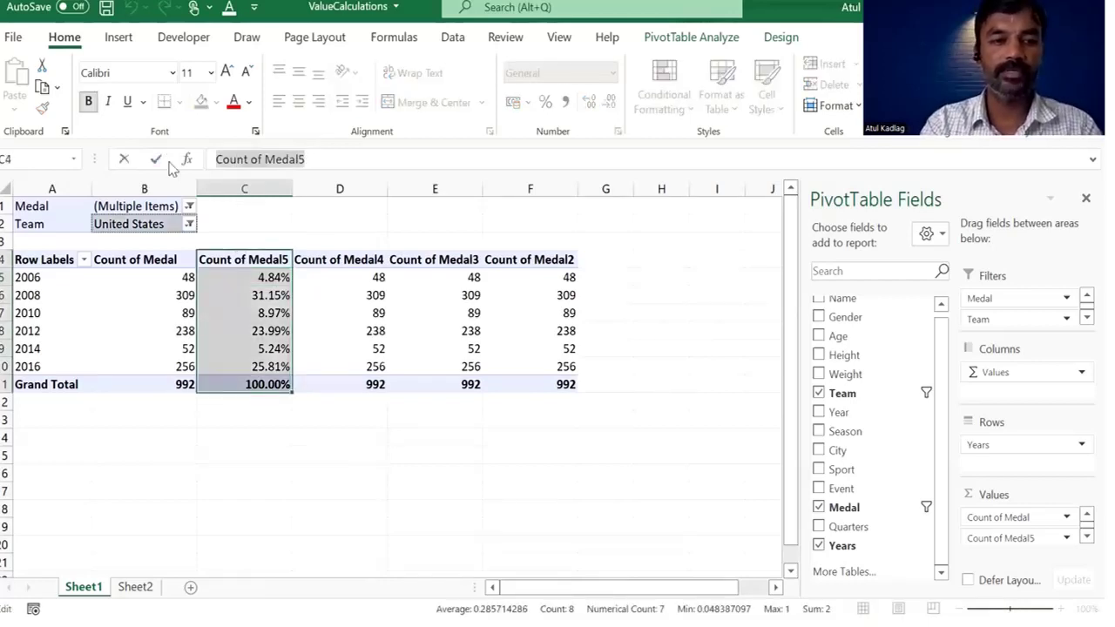
pyautogui.write('% of column')
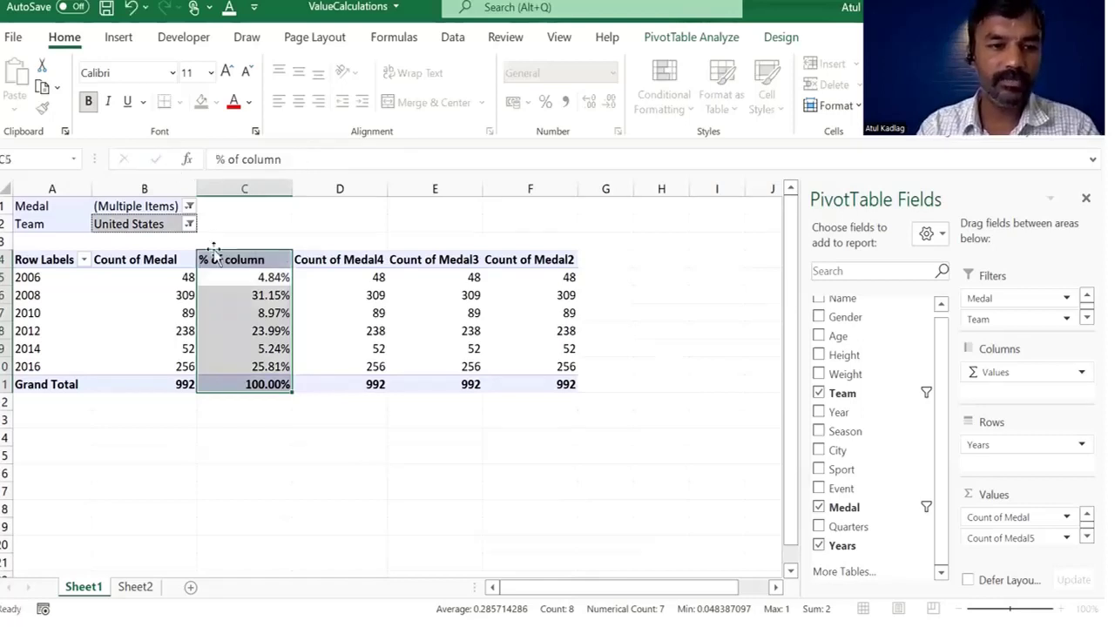
pyautogui.press('Return')
pyautogui.click(249, 278)
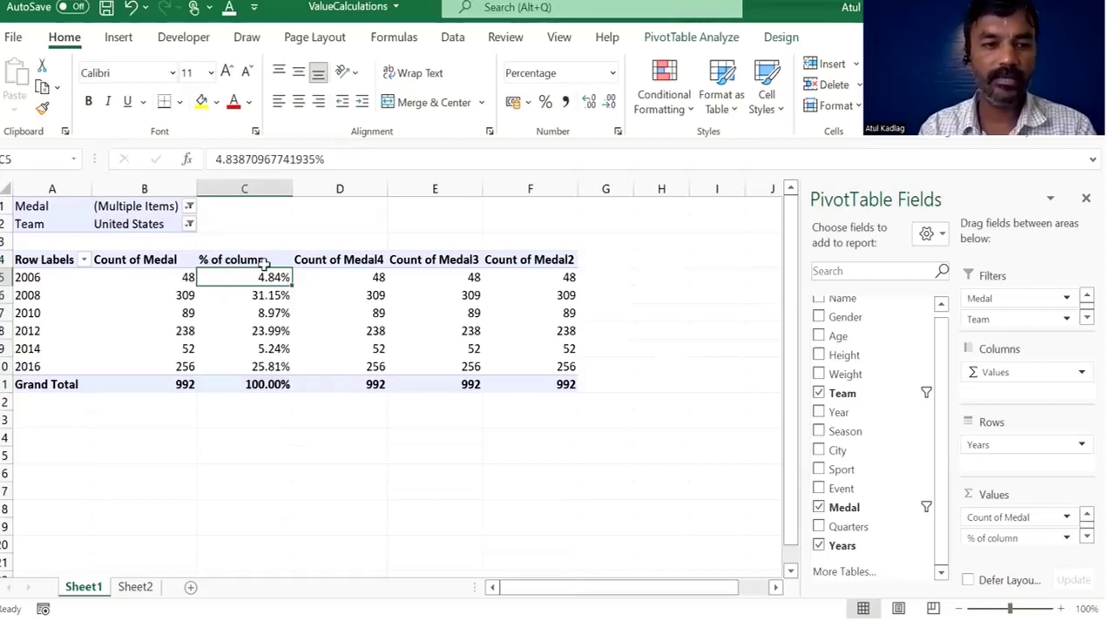
# Show the Count of Medal4 column as a Running Total In with Years as the base field.
pyautogui.rightClick(348, 277)
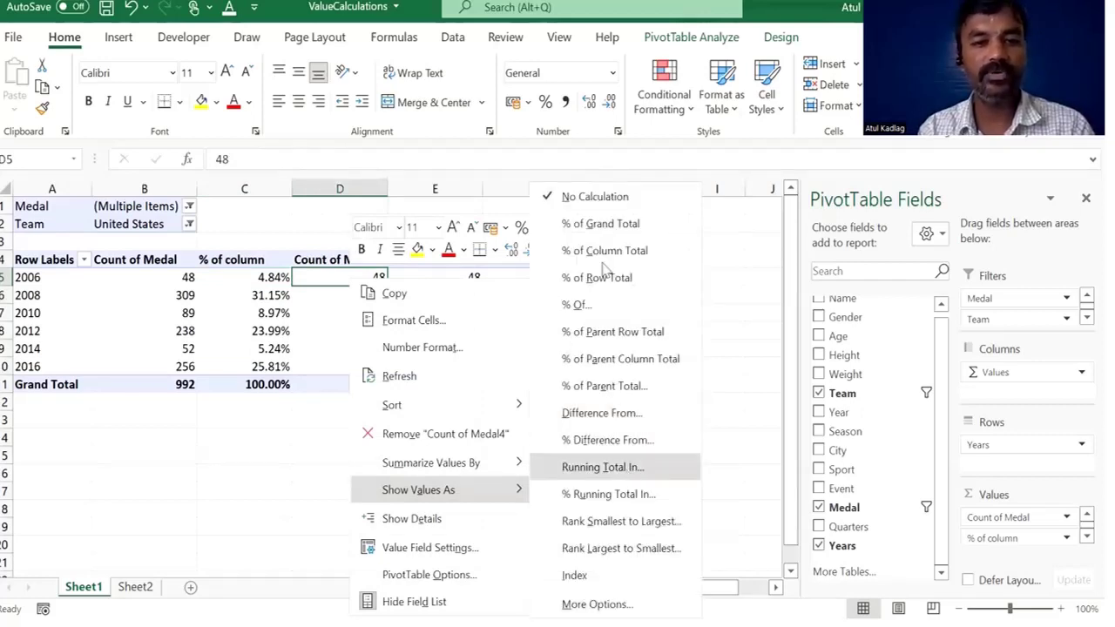
pyautogui.press('Return')
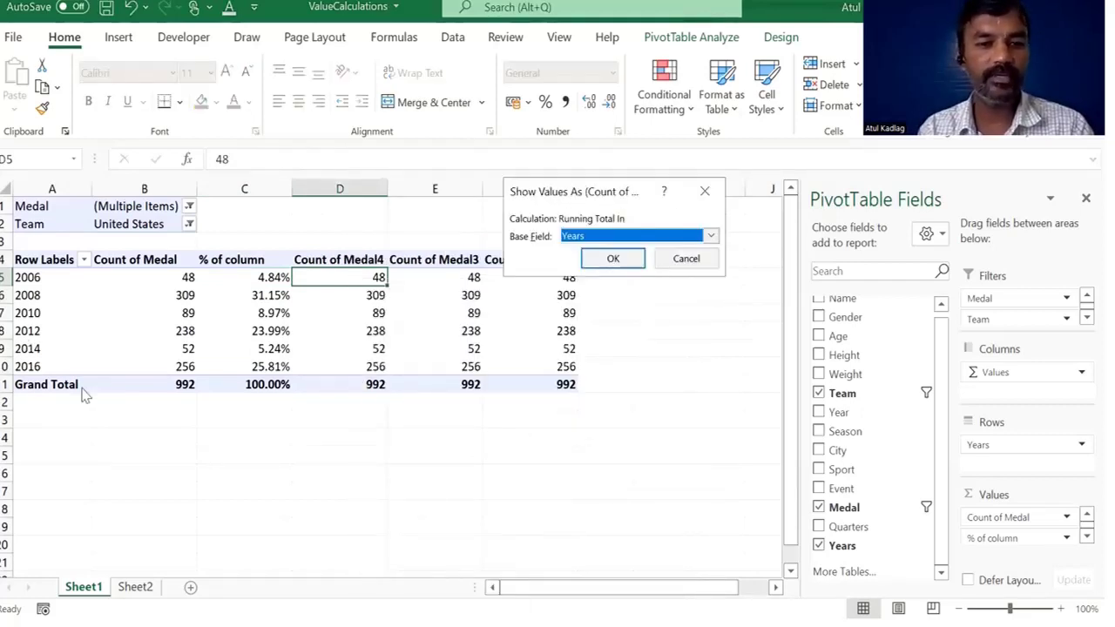
pyautogui.click(596, 263)
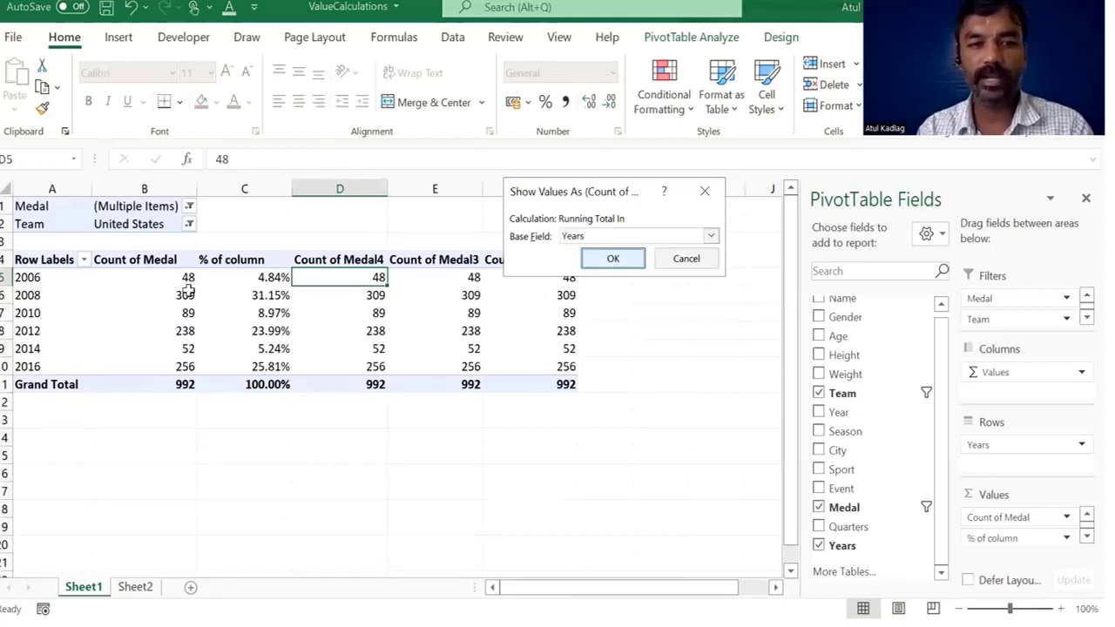
pyautogui.click(347, 295)
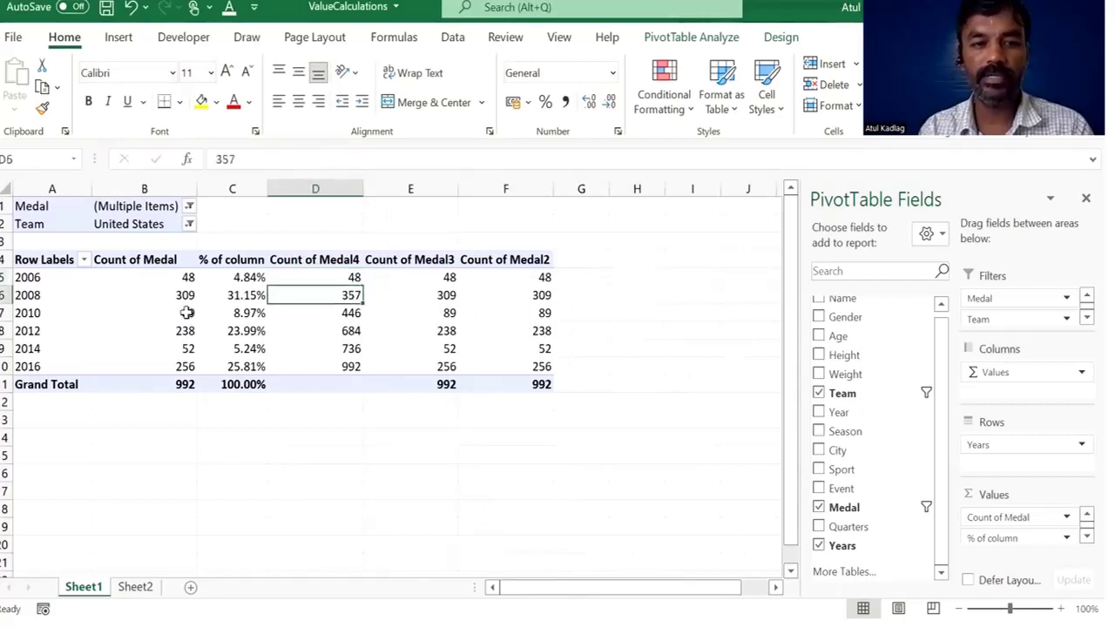
pyautogui.click(354, 315)
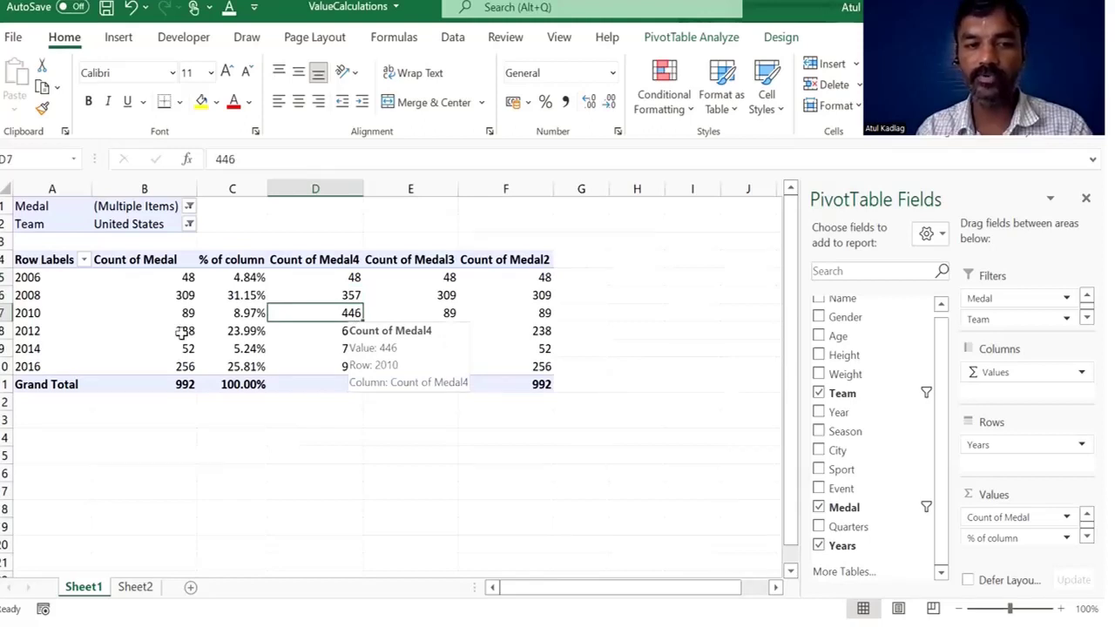
pyautogui.keyDown('ctrl'); pyautogui.click(179, 331); pyautogui.keyUp('ctrl')
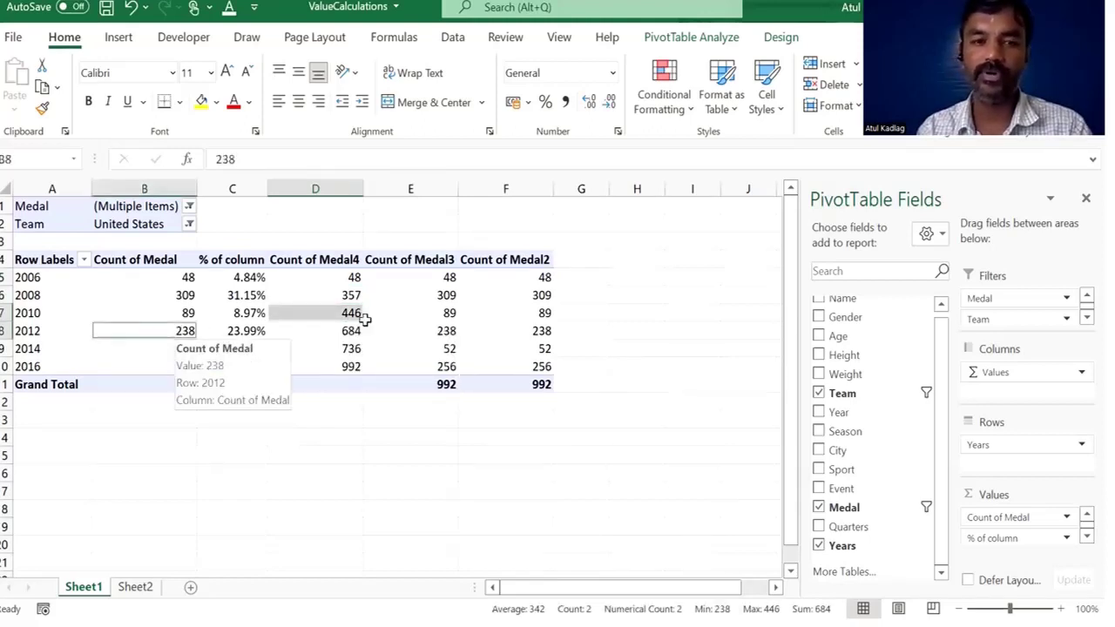
# Rename the Count of Medal4 column header in the pivot table to Running total.
pyautogui.click(340, 366)
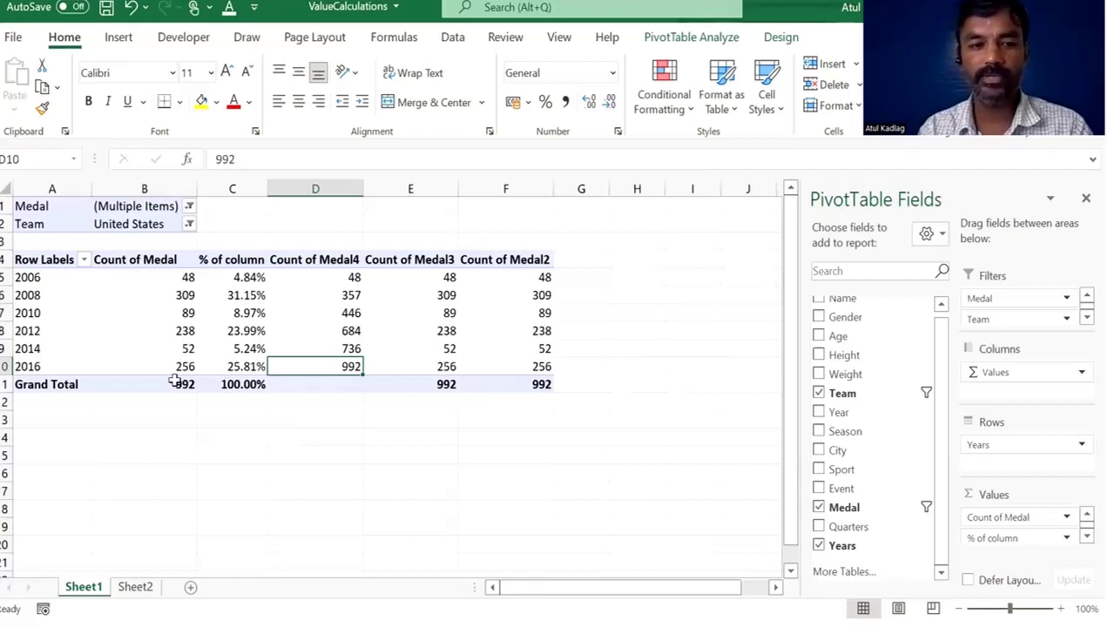
pyautogui.click(331, 261)
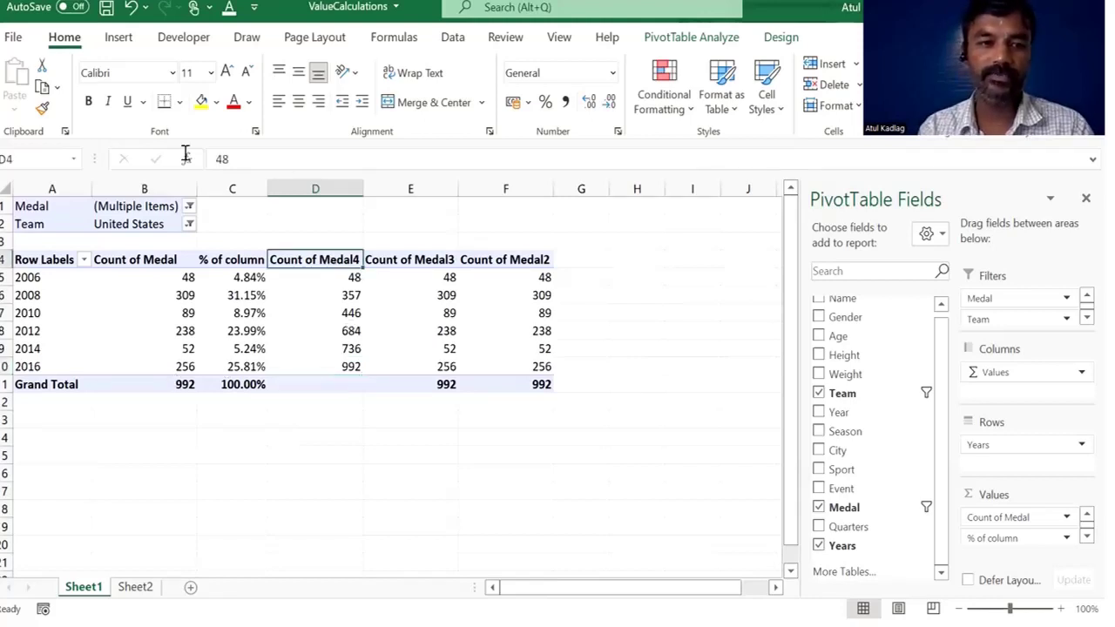
pyautogui.write('Runni')
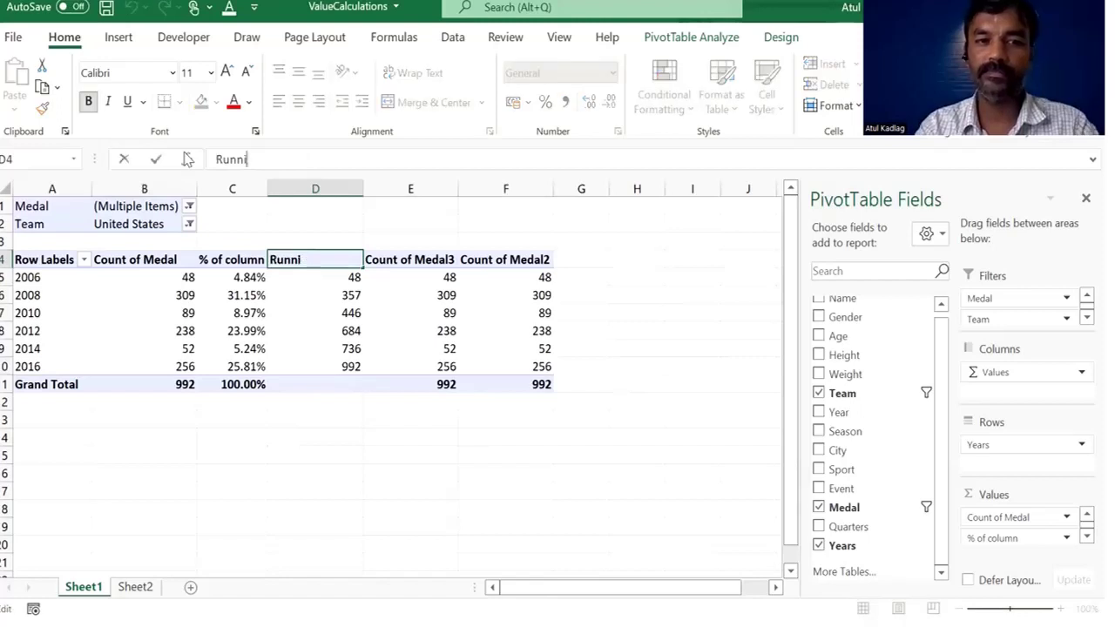
pyautogui.write('ng total')
pyautogui.press('Return')
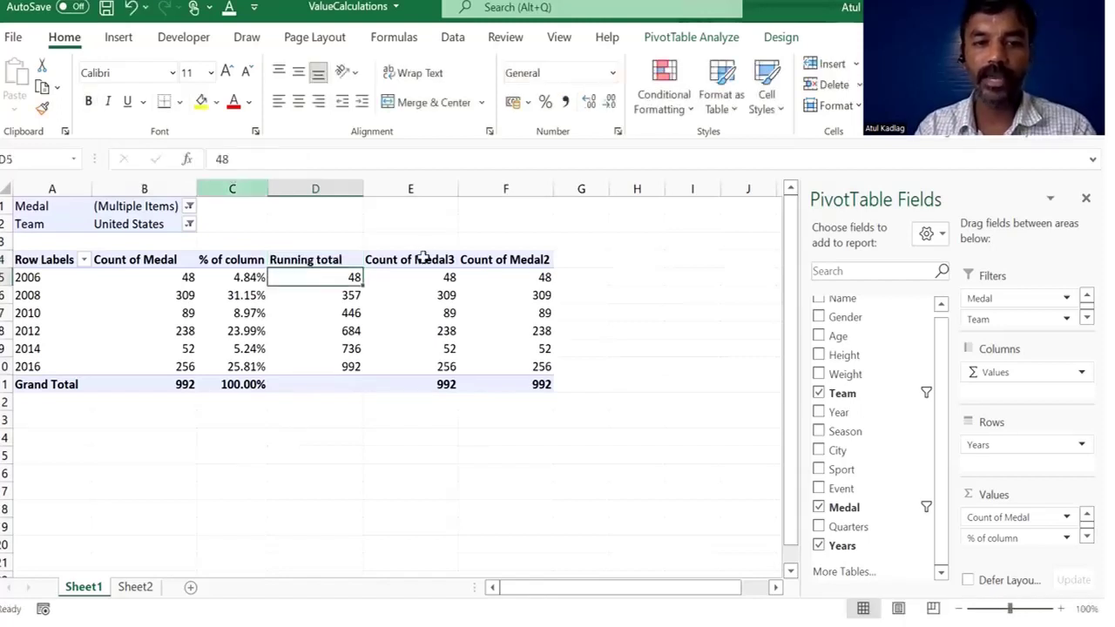
# Show the Count of Medal3 column as Rank Largest to Smallest and compare the ranks with the yearly medal counts.
pyautogui.click(423, 260)
pyautogui.click(433, 293)
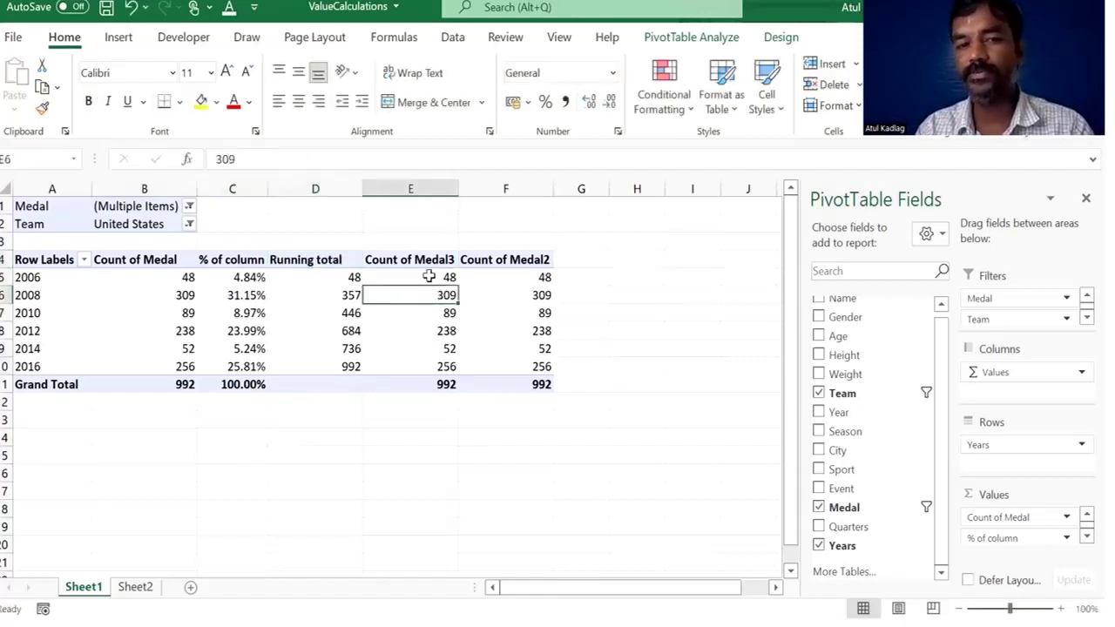
pyautogui.click(427, 275)
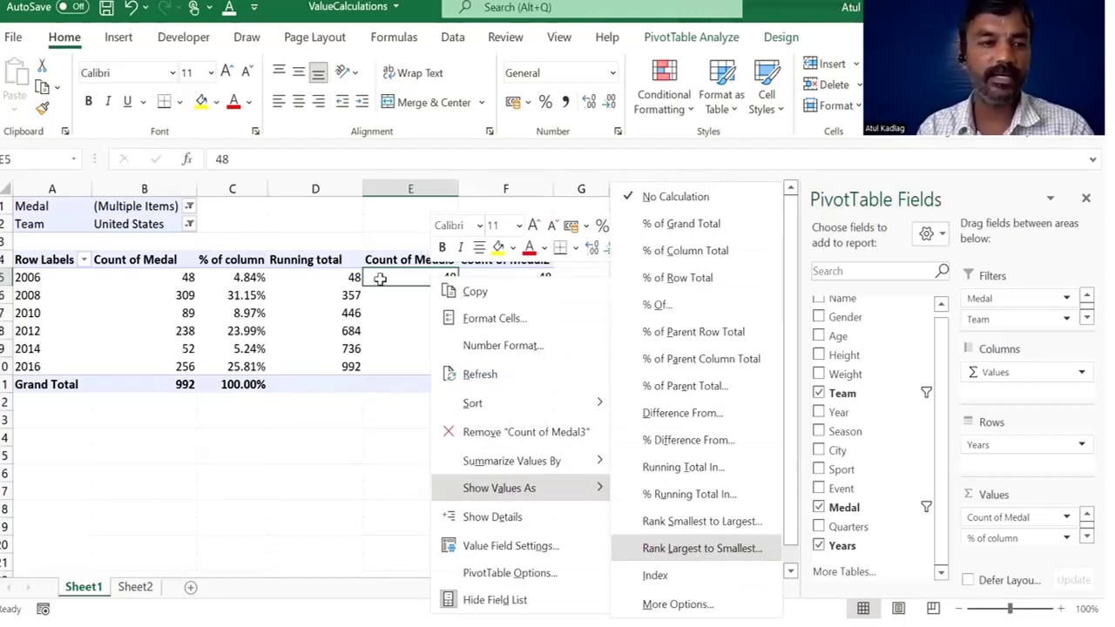
pyautogui.click(431, 294)
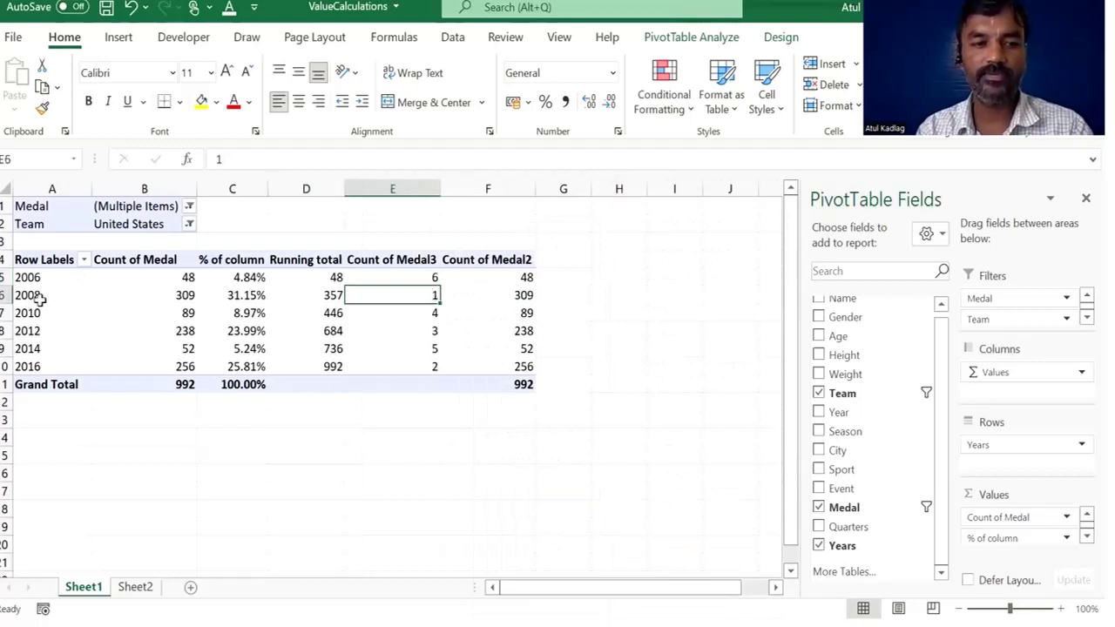
pyautogui.moveTo(40, 299); pyautogui.dragTo(179, 364)
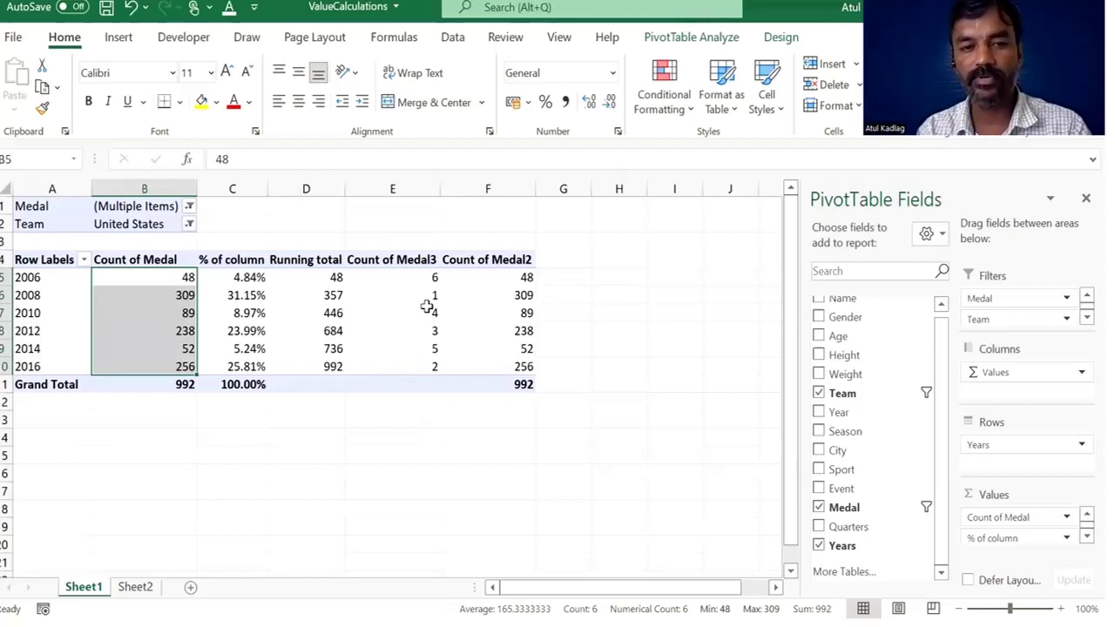
pyautogui.click(431, 368)
pyautogui.press('Up')
pyautogui.press('Up')
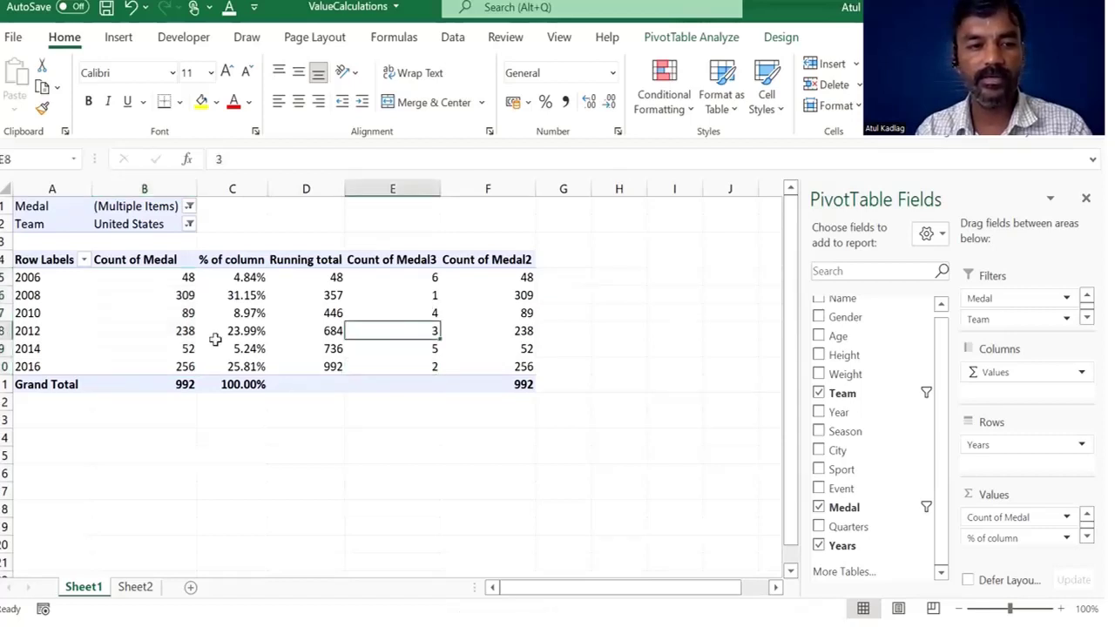
pyautogui.moveTo(155, 346); pyautogui.dragTo(215, 343)
pyautogui.click(152, 330)
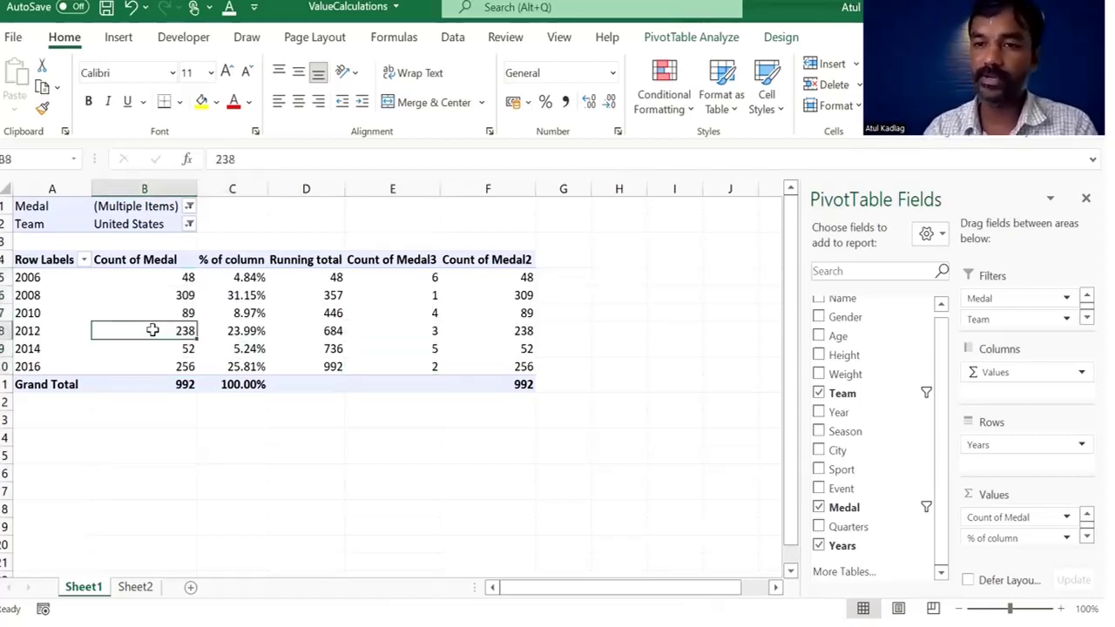
# Rename the Count of Medal3 column header to Rank of Medals.
pyautogui.click(392, 260)
pyautogui.moveTo(306, 159); pyautogui.dragTo(172, 159)
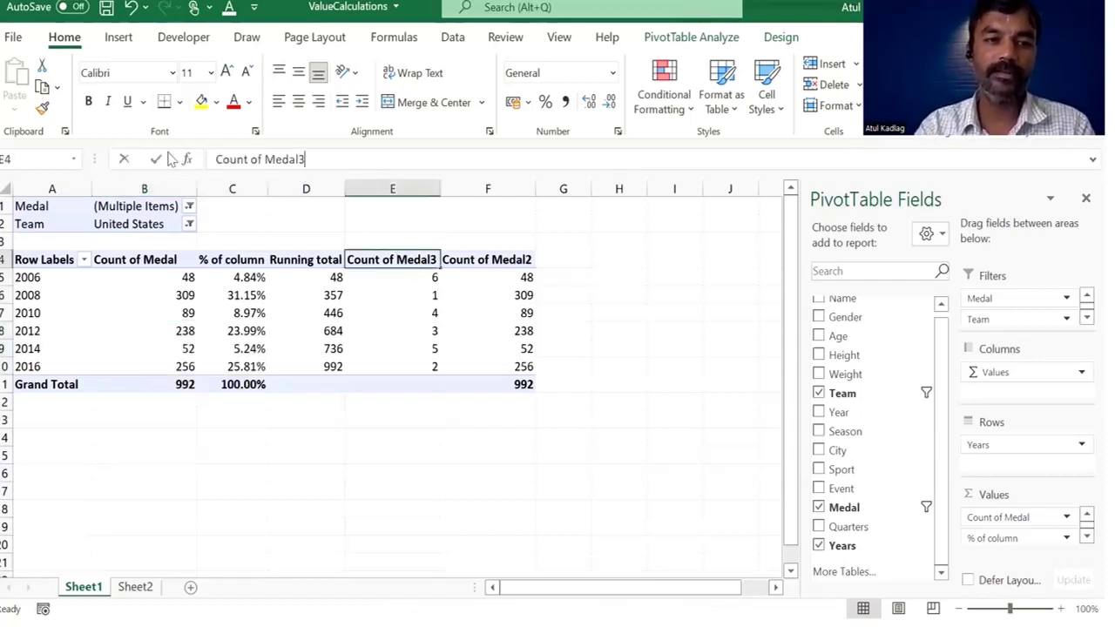
pyautogui.write('Rank')
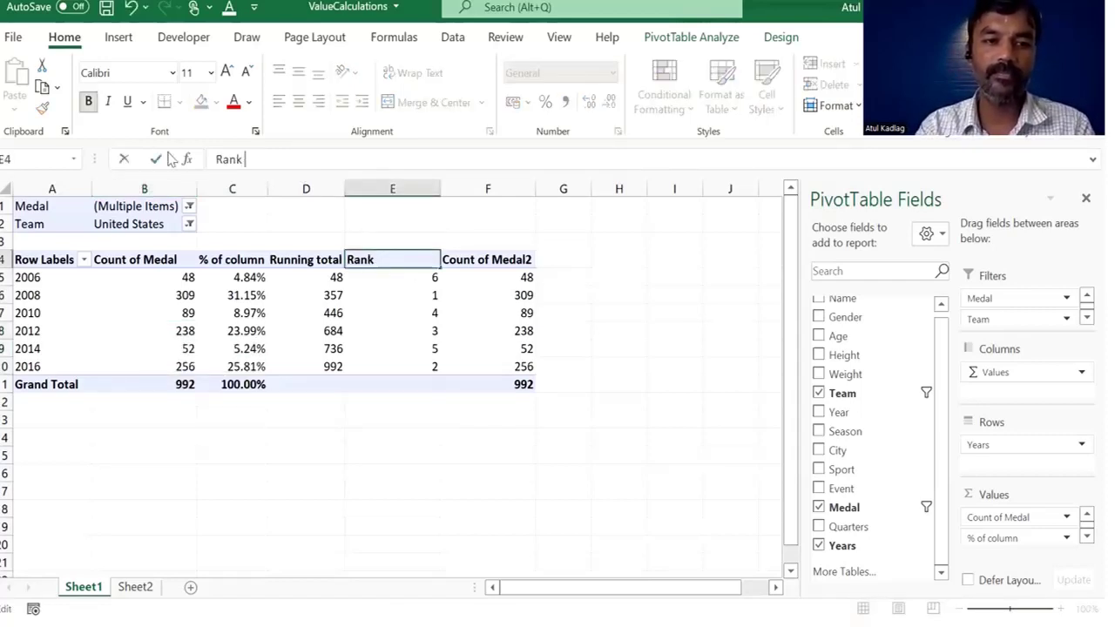
pyautogui.write(' of Medals')
pyautogui.press('Return')
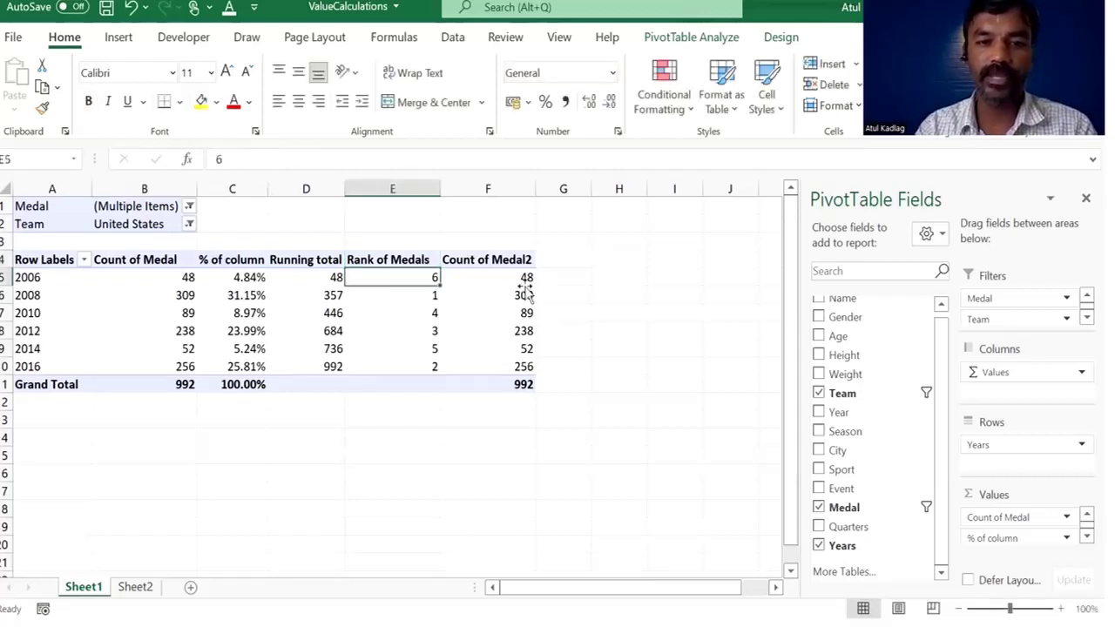
# Show the Count of Medal2 column as Difference From with Years as the base field and 2006 as the base item.
pyautogui.click(525, 294)
pyautogui.click(501, 260)
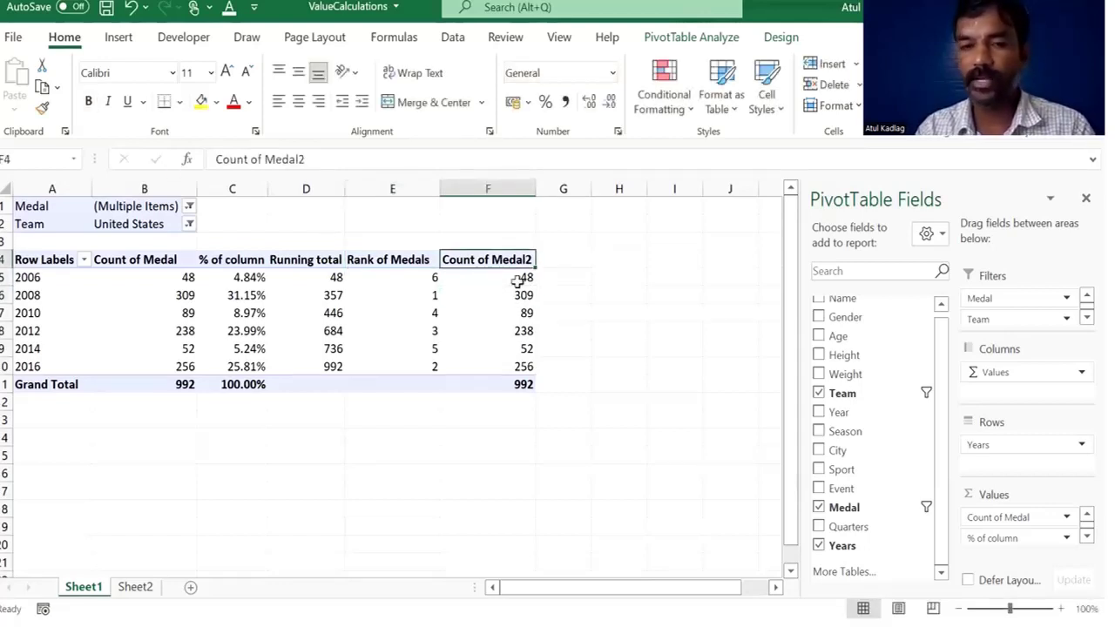
pyautogui.click(518, 279)
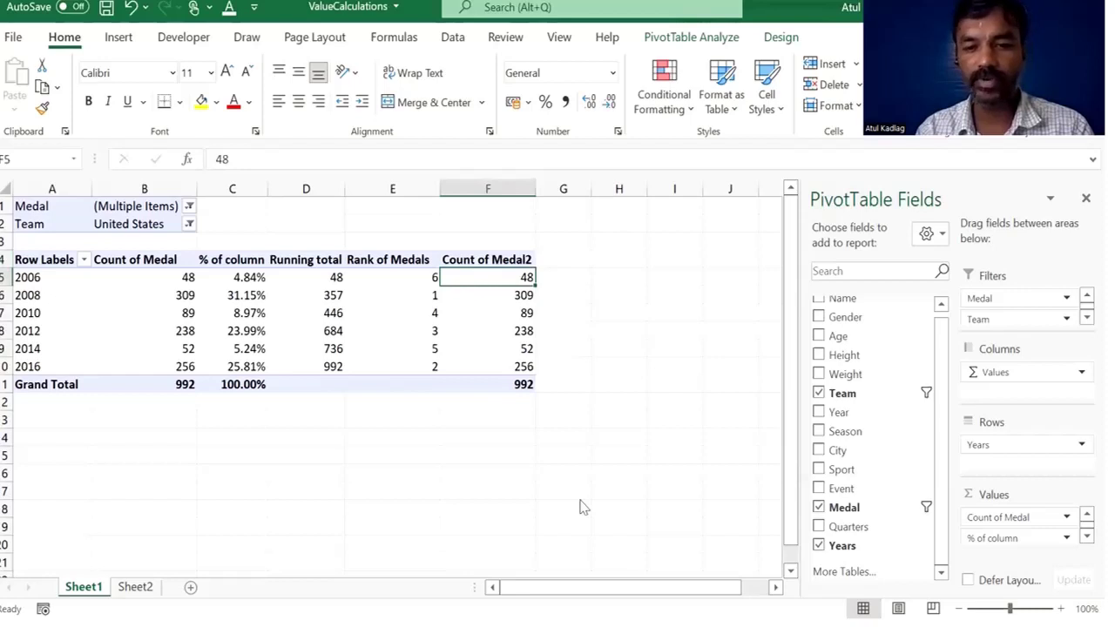
pyautogui.rightClick(520, 280)
pyautogui.moveTo(582, 499)
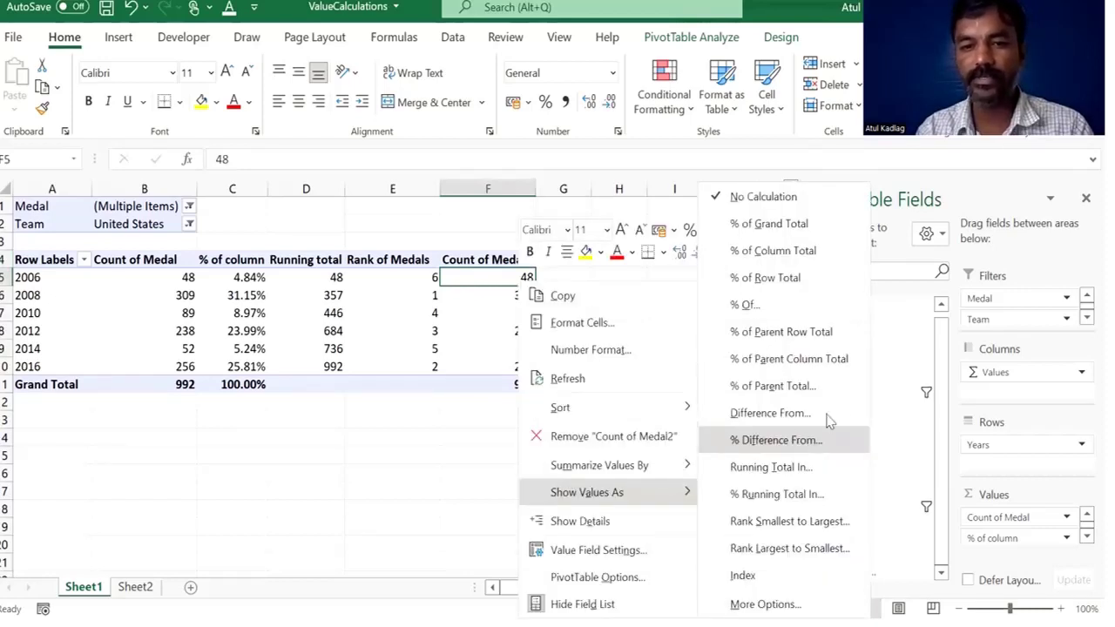
pyautogui.click(828, 416)
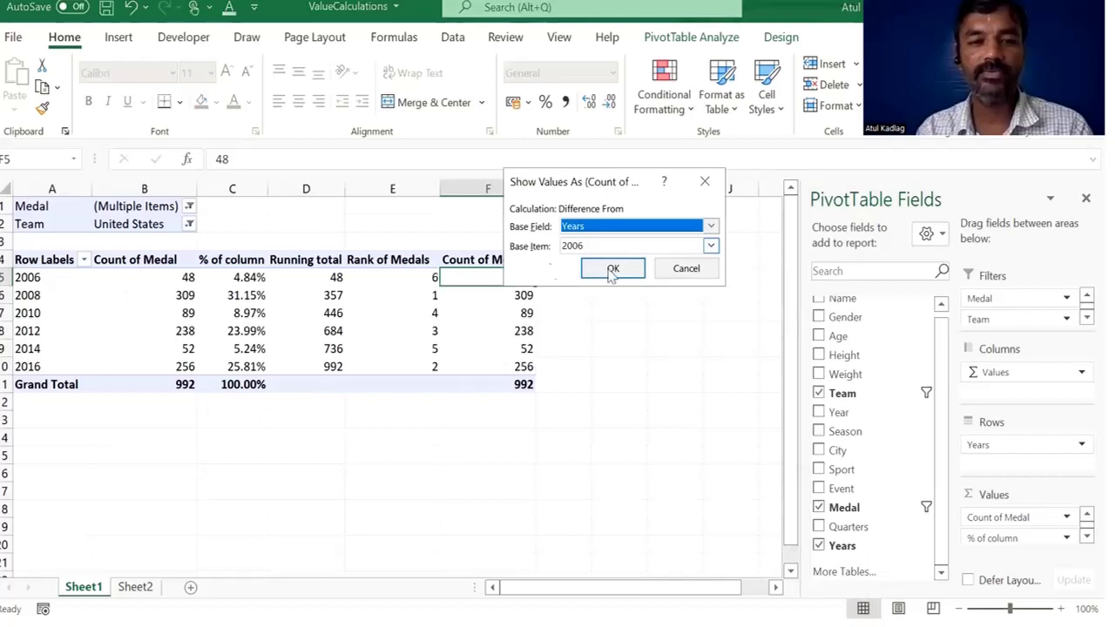
pyautogui.click(613, 272)
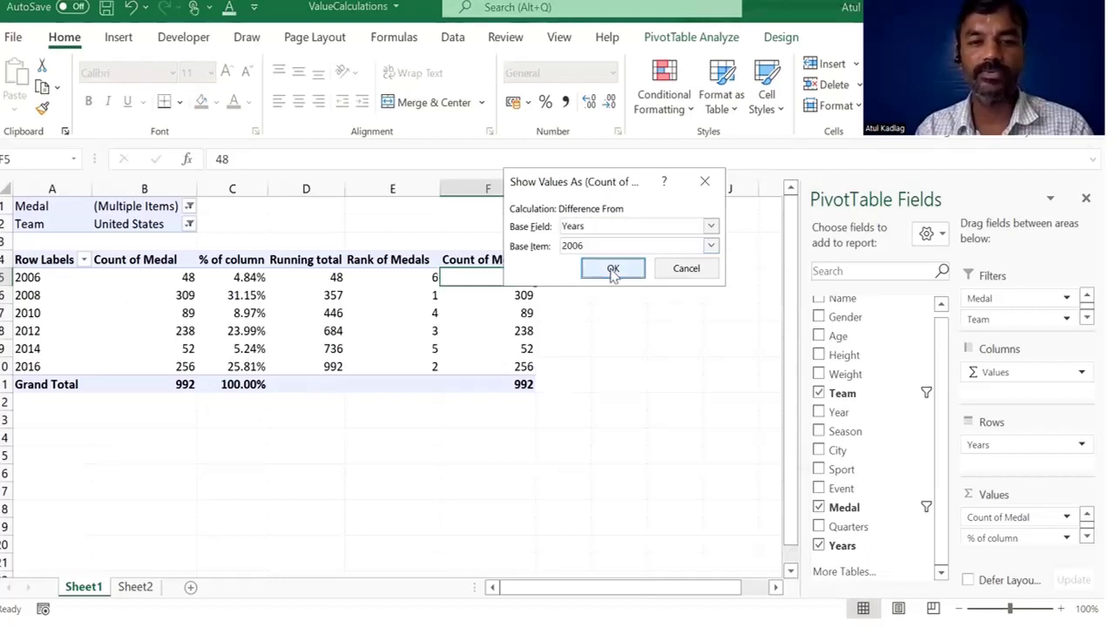
pyautogui.moveTo(506, 273); pyautogui.dragTo(513, 368)
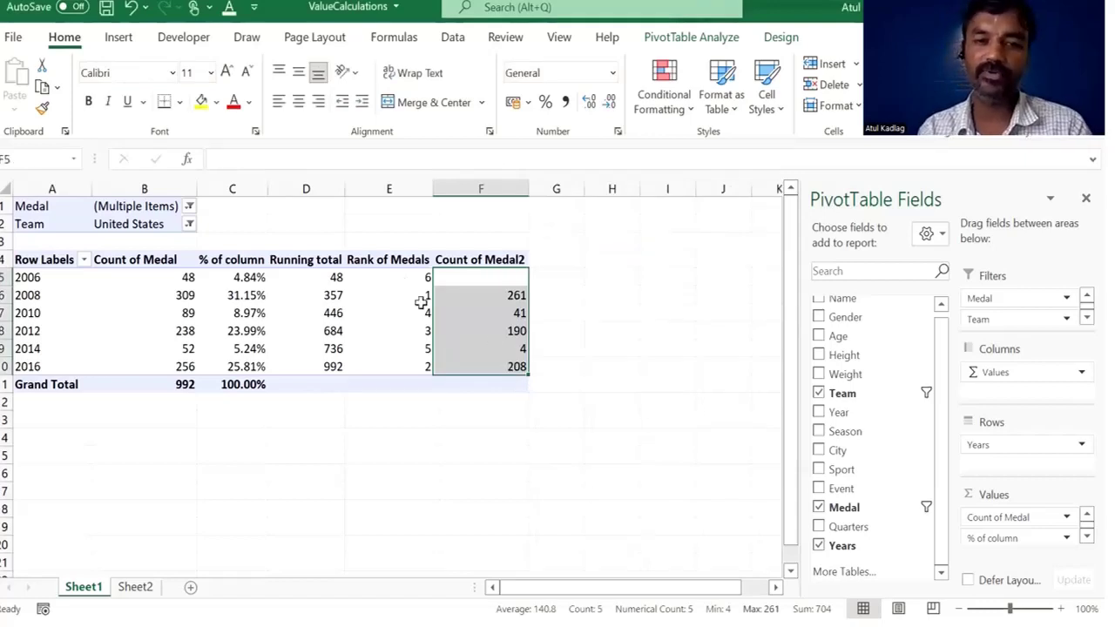
pyautogui.click(488, 331)
pyautogui.moveTo(399, 281); pyautogui.dragTo(403, 361)
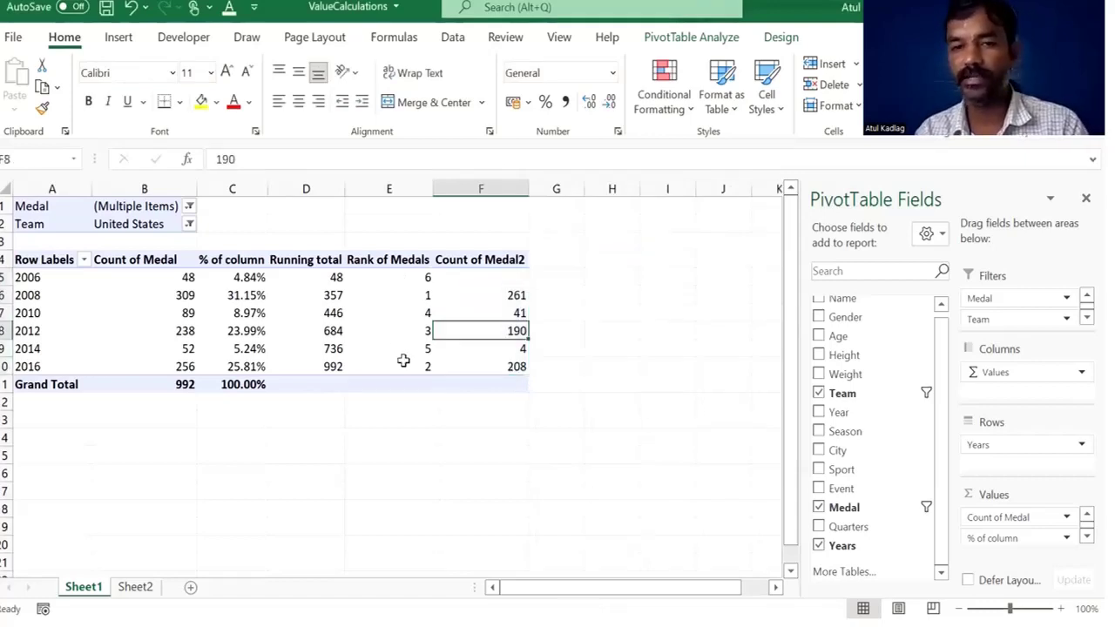
pyautogui.click(498, 298)
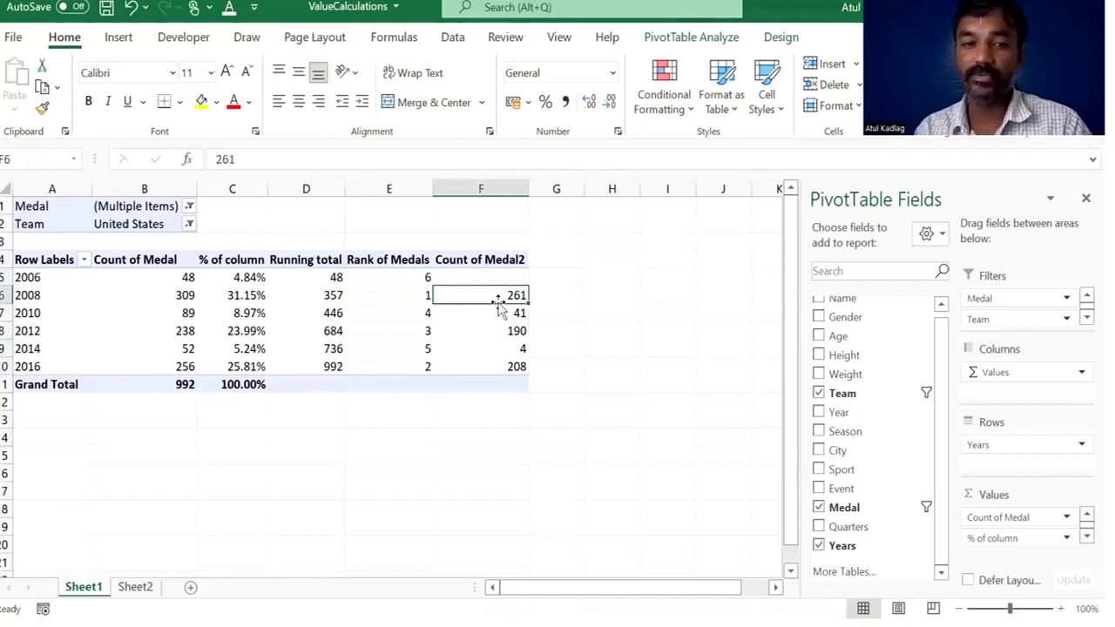
pyautogui.press('Down')
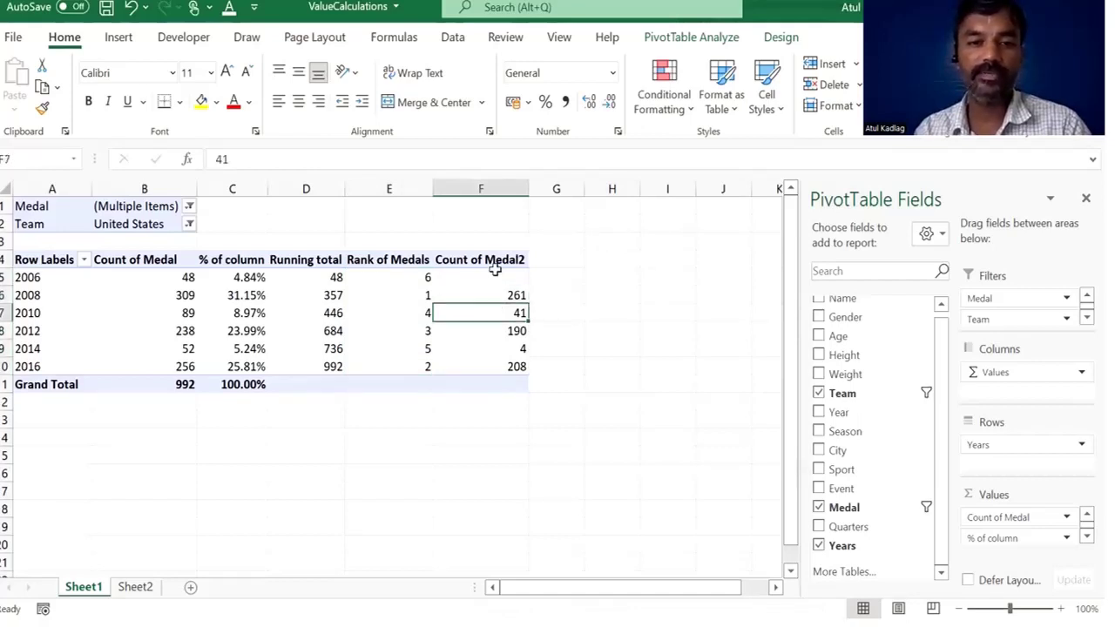
# Rename the Count of Medal2 column header to Difference of Medals.
pyautogui.click(494, 252)
pyautogui.click(269, 160)
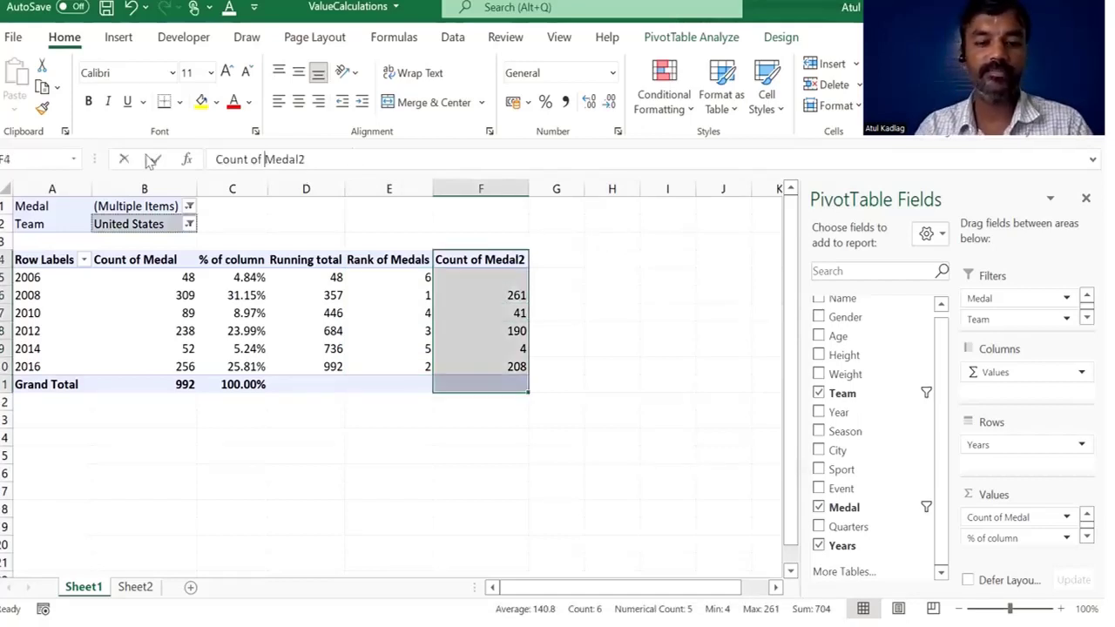
pyautogui.write('Difference of Tot')
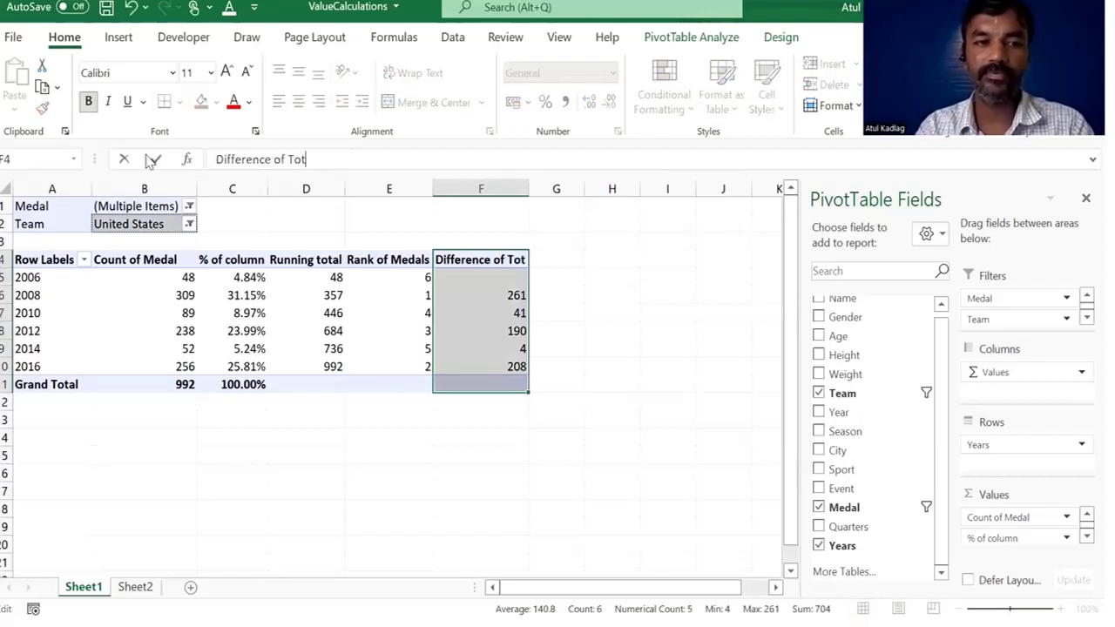
pyautogui.press('BackSpace')
pyautogui.press('BackSpace')
pyautogui.write('Med')
pyautogui.press('Return')
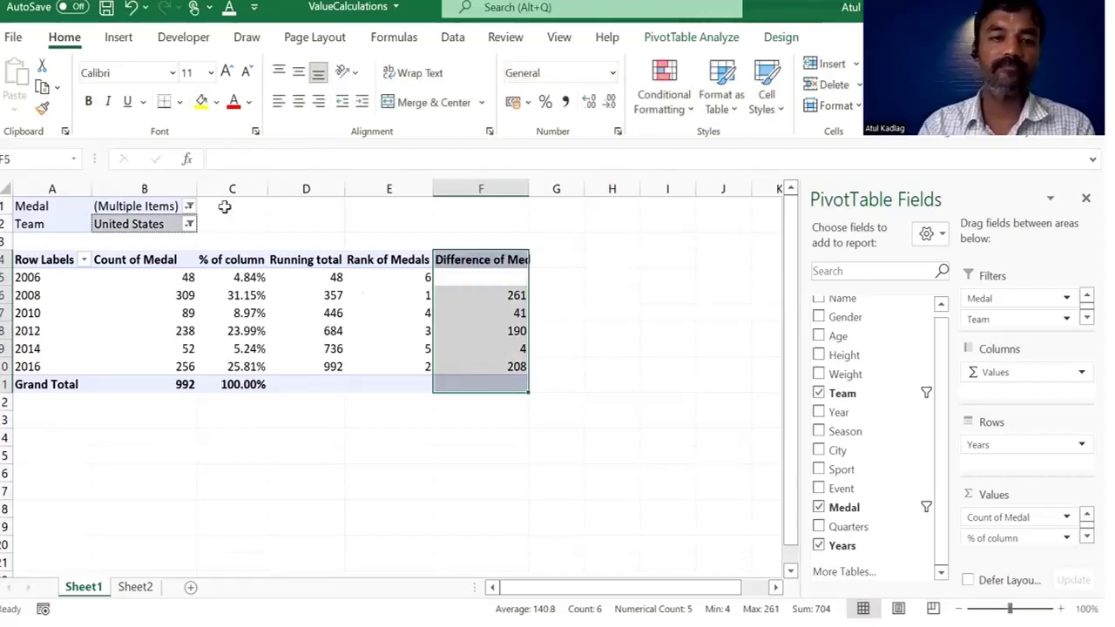
# Review the calculated medal columns and the Show Values As options available for the % of column values.
pyautogui.click(513, 317)
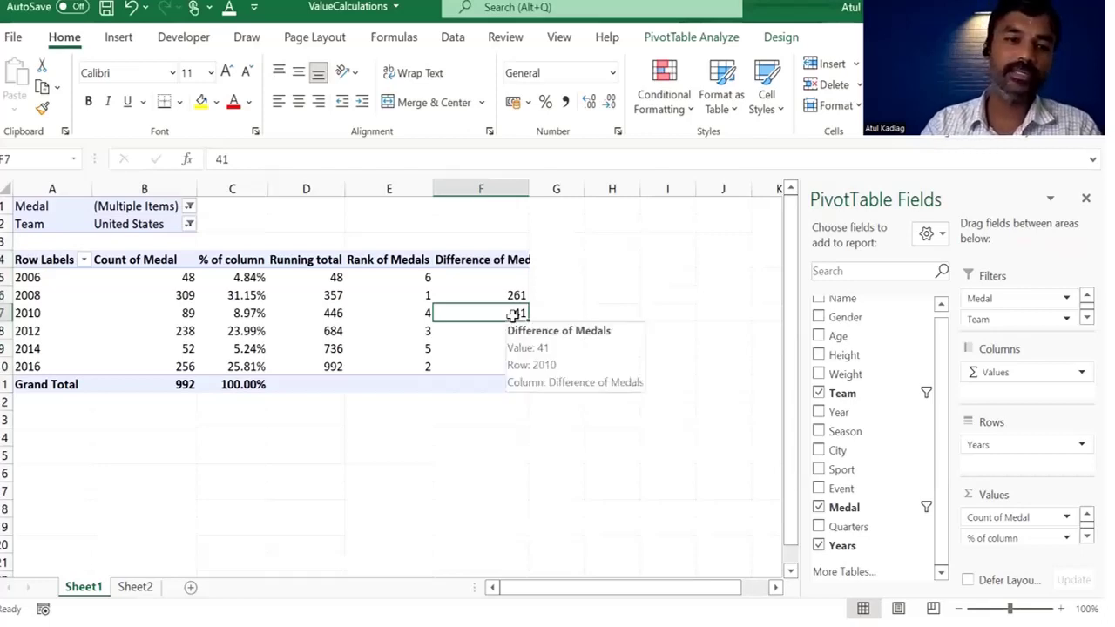
pyautogui.click(233, 297)
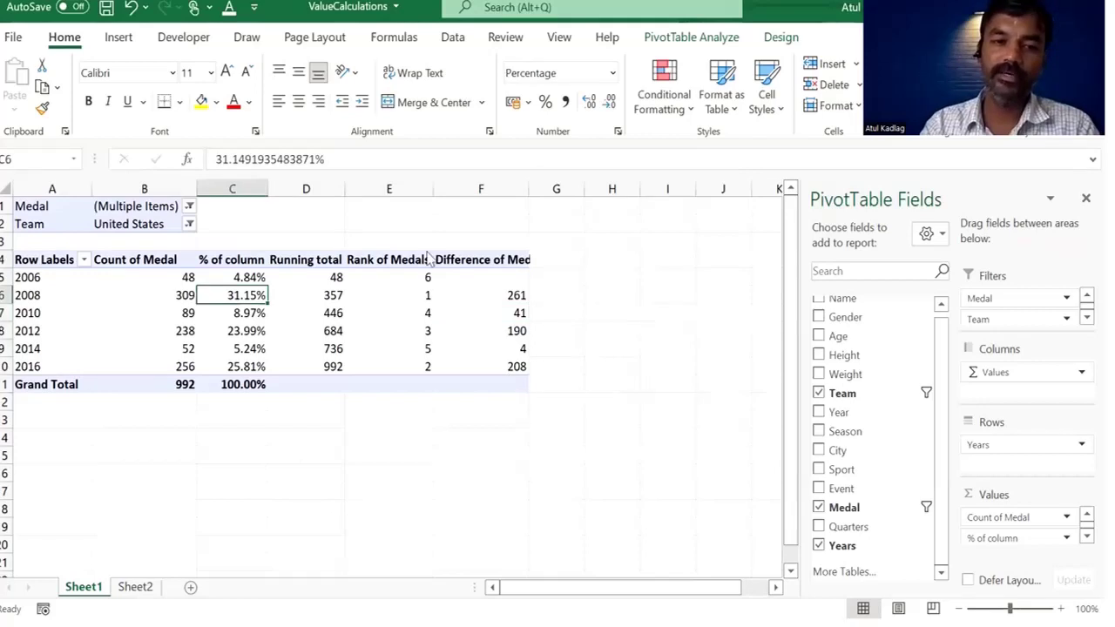
pyautogui.rightClick(234, 296)
pyautogui.moveTo(303, 493)
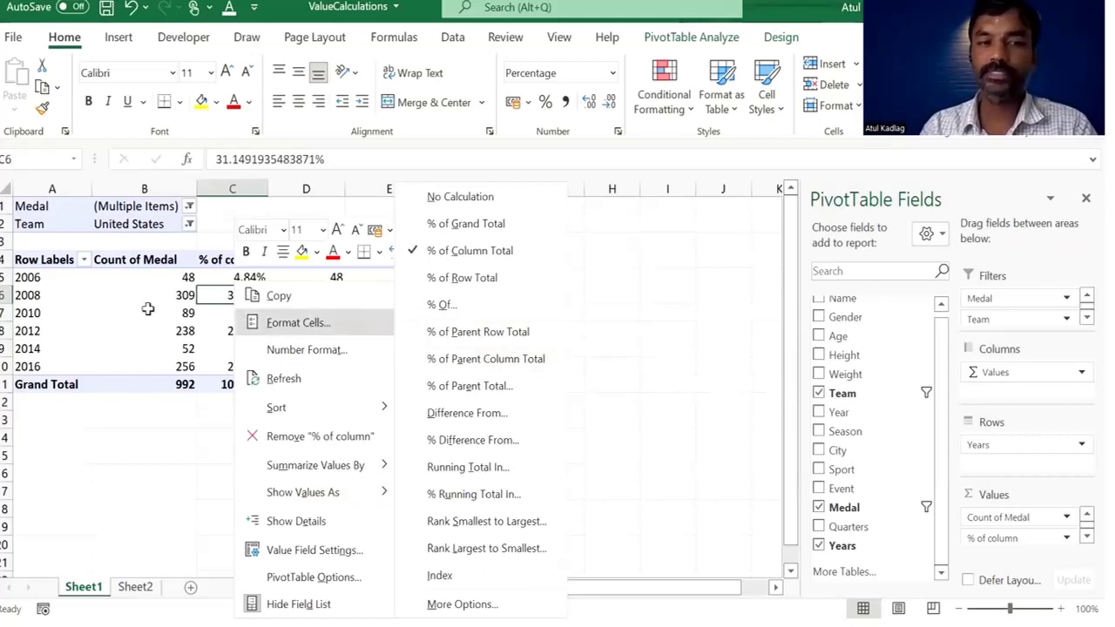
pyautogui.moveTo(233, 278); pyautogui.dragTo(473, 369)
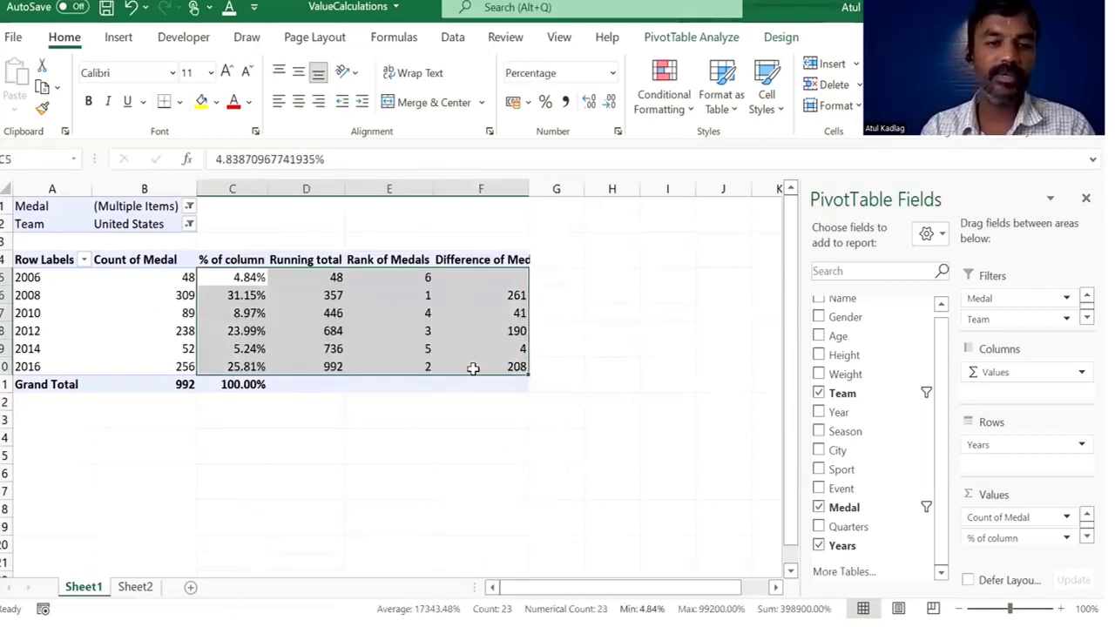
pyautogui.click(239, 274)
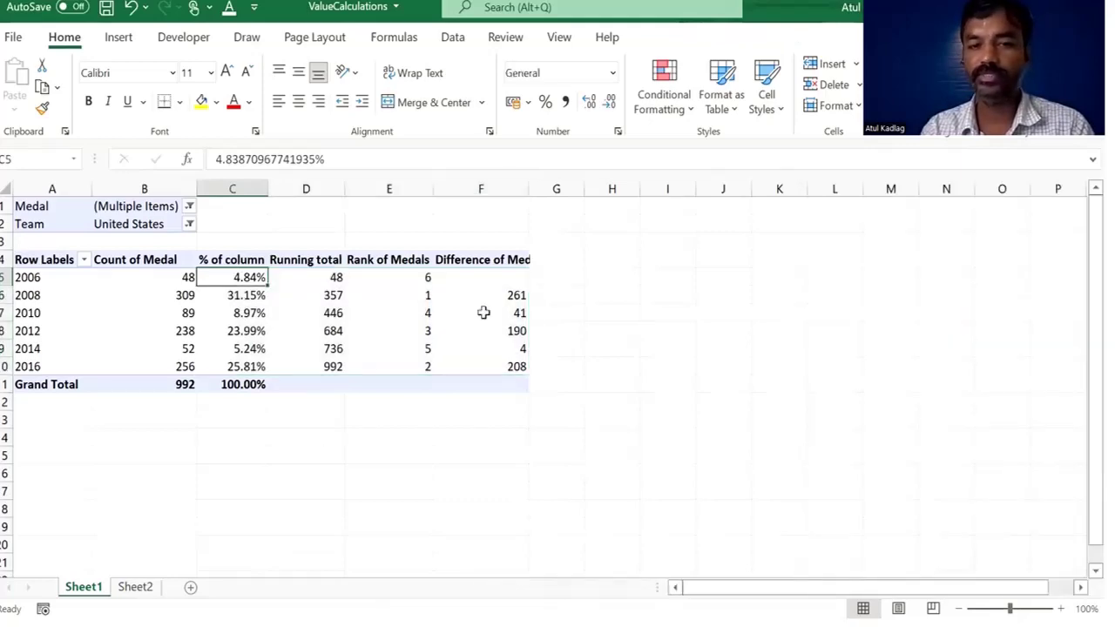
pyautogui.moveTo(483, 313); pyautogui.dragTo(509, 332)
pyautogui.click(408, 496)
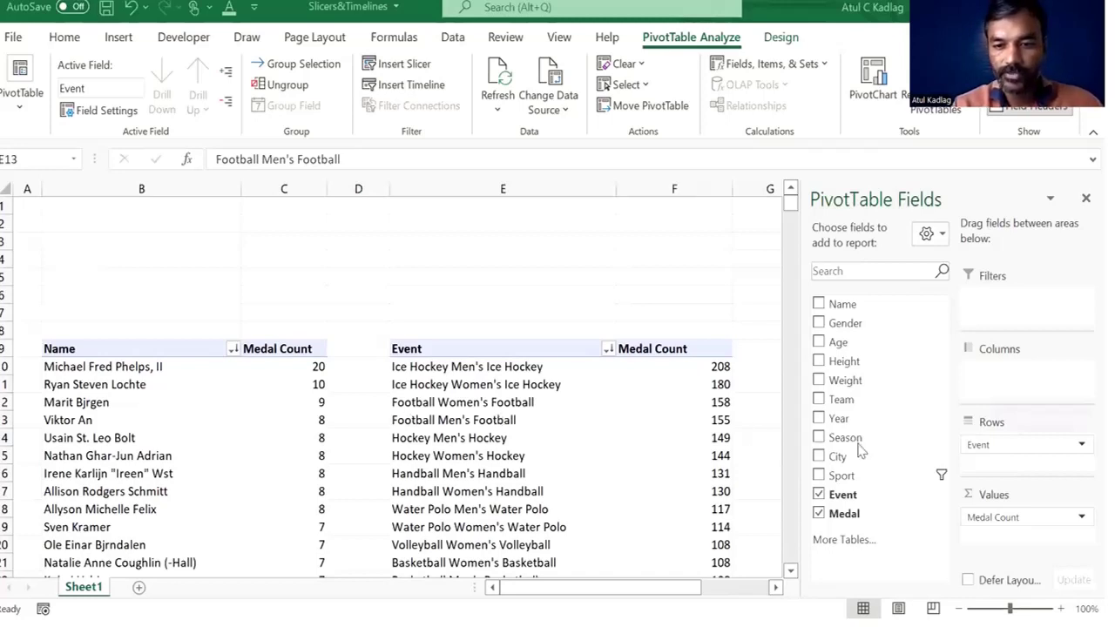
# Add a Season slicer for the Name pivot table, fit it above that table and filter to Winter.
pyautogui.click(294, 400)
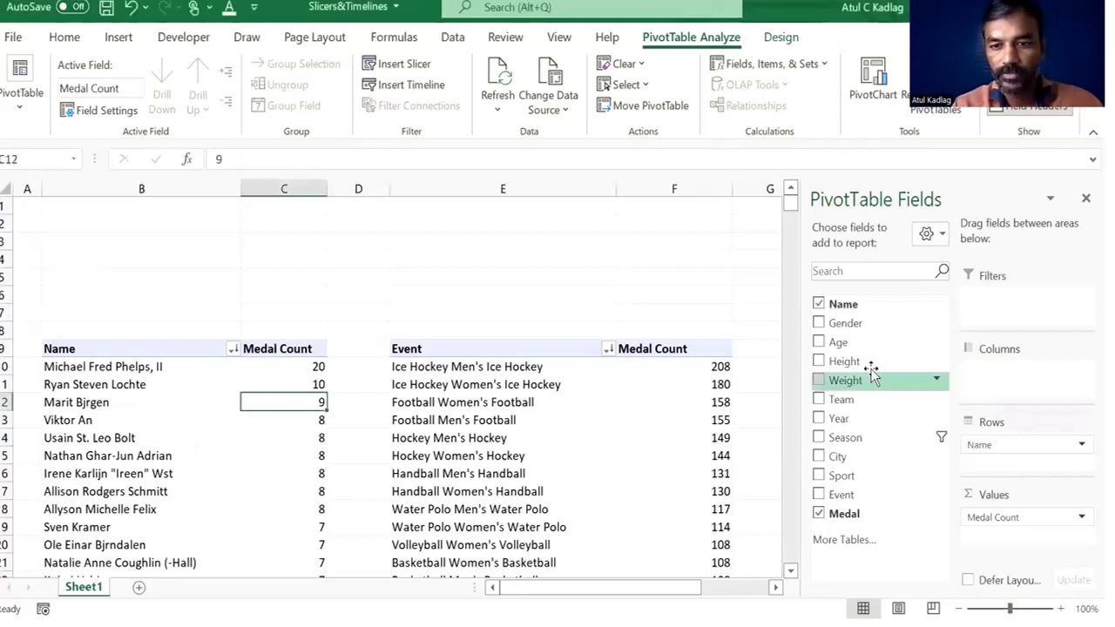
pyautogui.rightClick(863, 440)
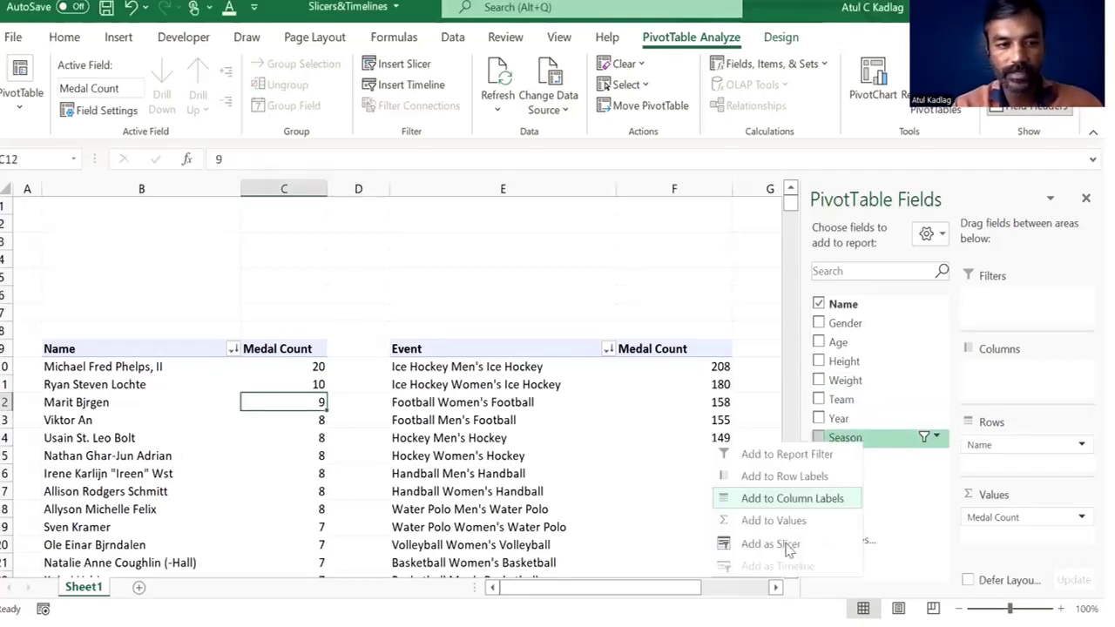
pyautogui.click(789, 544)
pyautogui.moveTo(383, 280); pyautogui.dragTo(102, 214)
pyautogui.moveTo(123, 443); pyautogui.dragTo(117, 292)
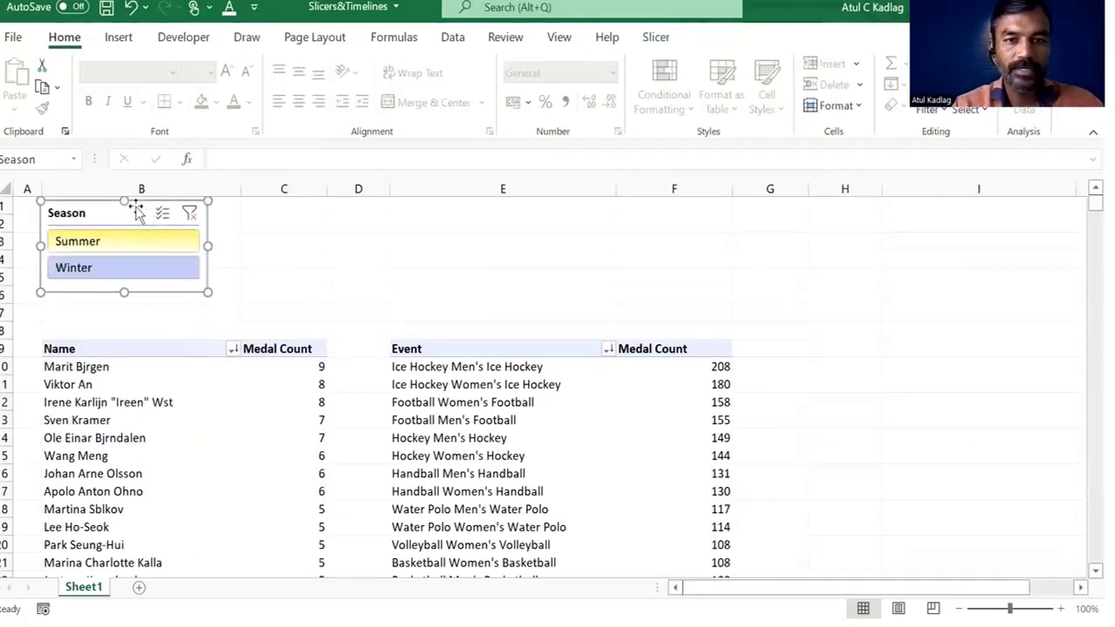
# Try several colour styles on the Season slicer and keep the light orange one.
pyautogui.click(657, 38)
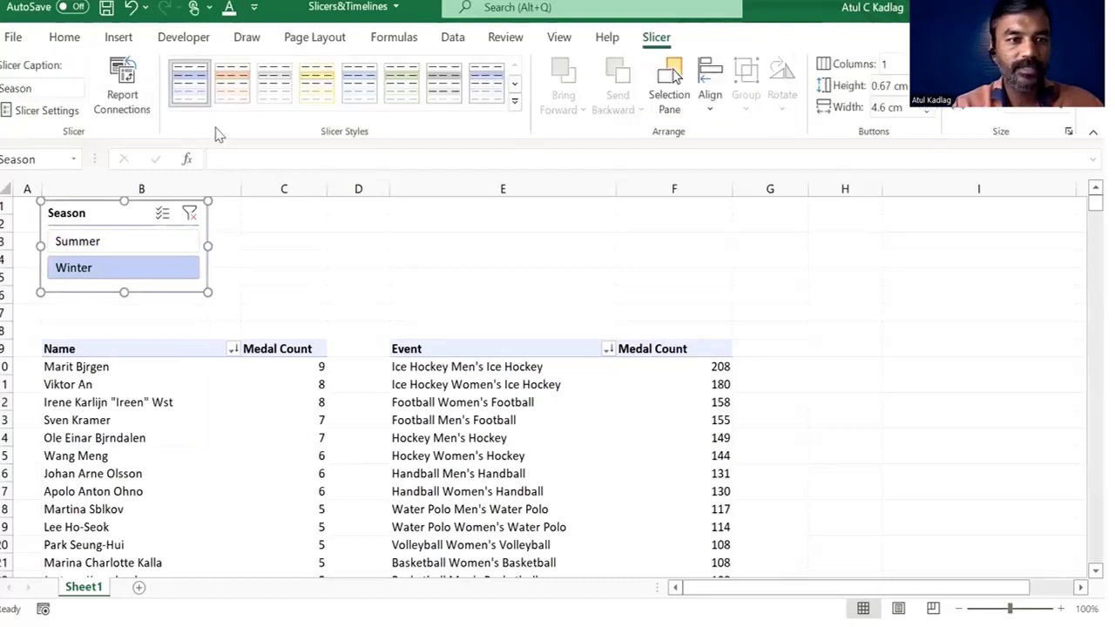
pyautogui.click(228, 96)
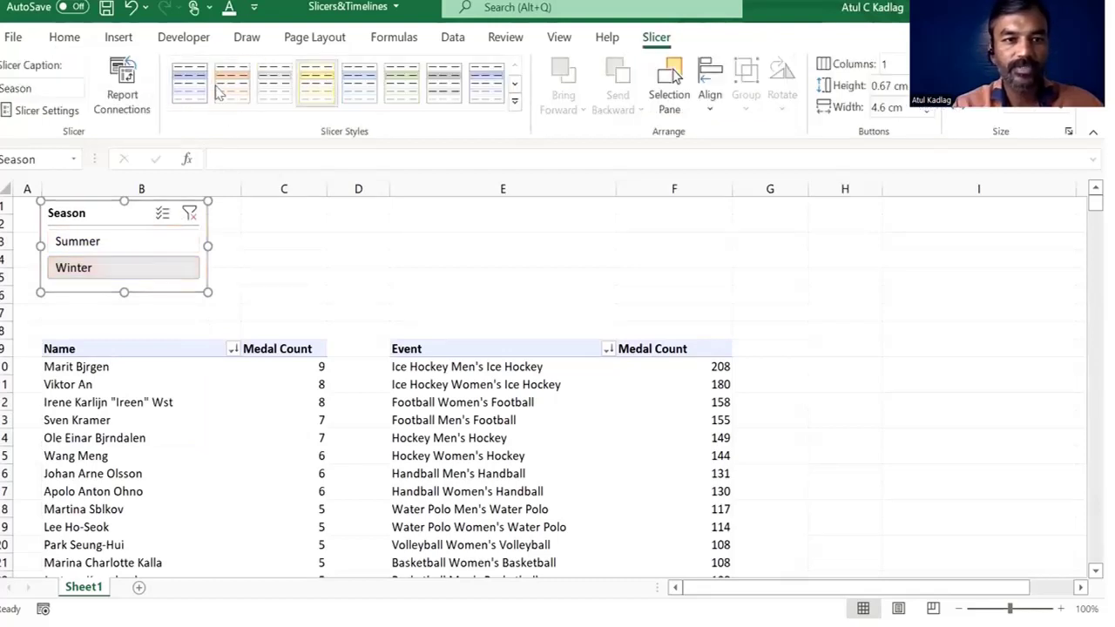
pyautogui.click(317, 85)
pyautogui.click(393, 77)
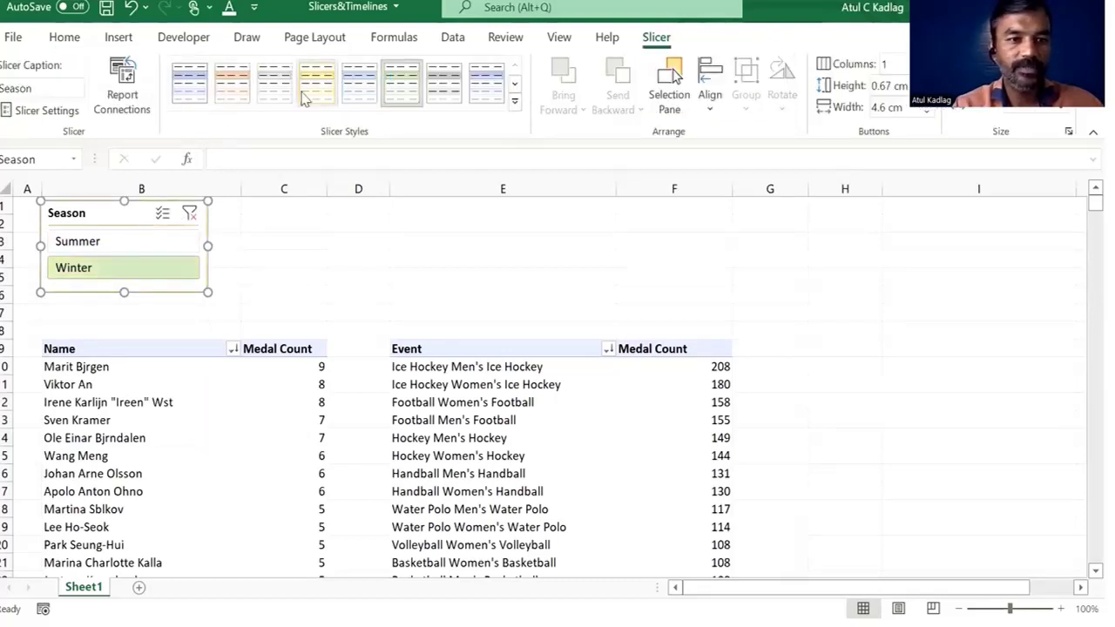
pyautogui.click(232, 85)
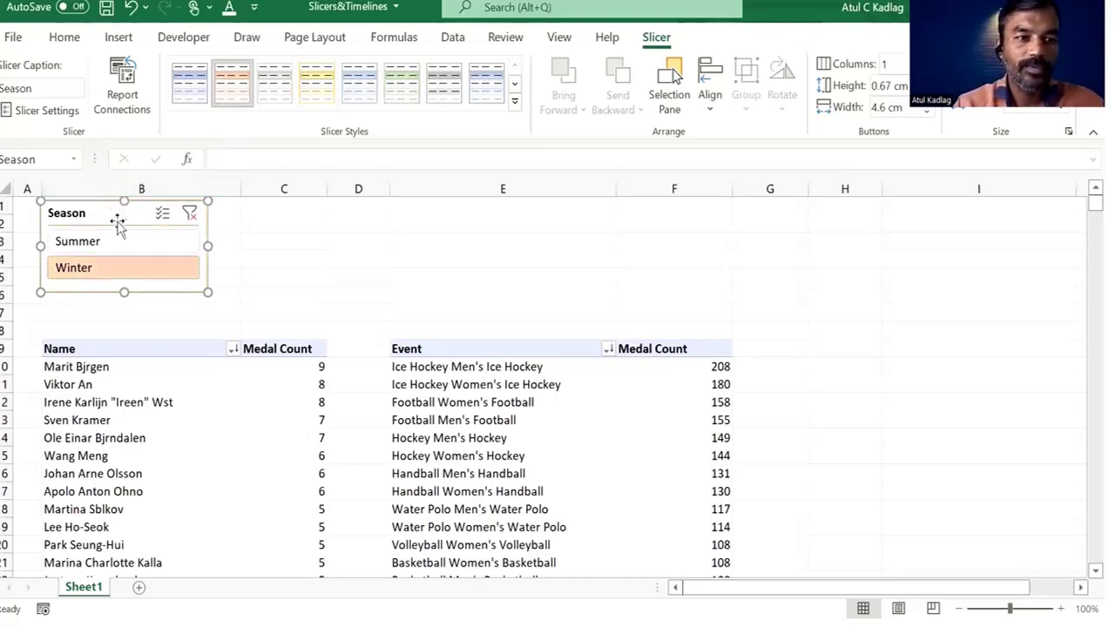
# Switch the Season slicer repeatedly between Summer and Winter to compare the medal counts by name, ending on Winter.
pyautogui.click(118, 250)
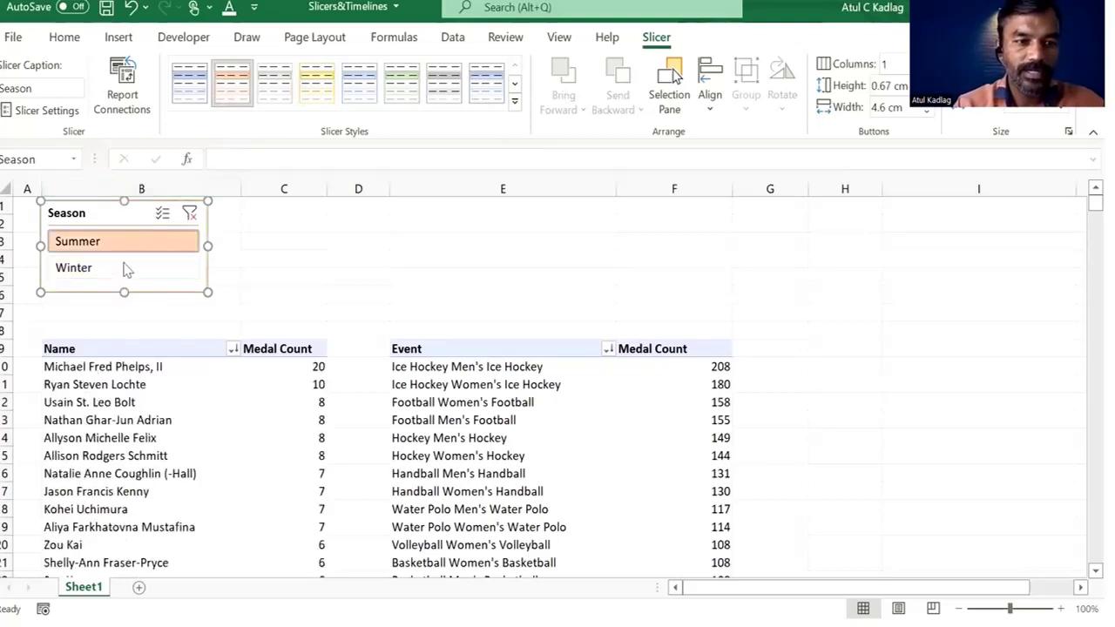
pyautogui.click(131, 272)
pyautogui.click(131, 250)
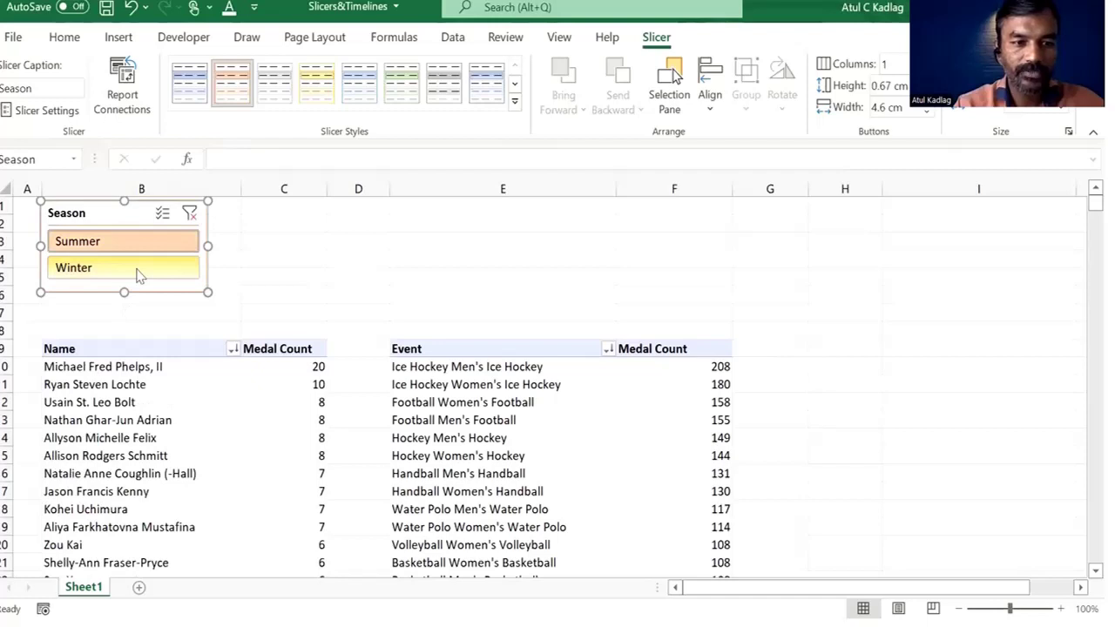
pyautogui.click(139, 272)
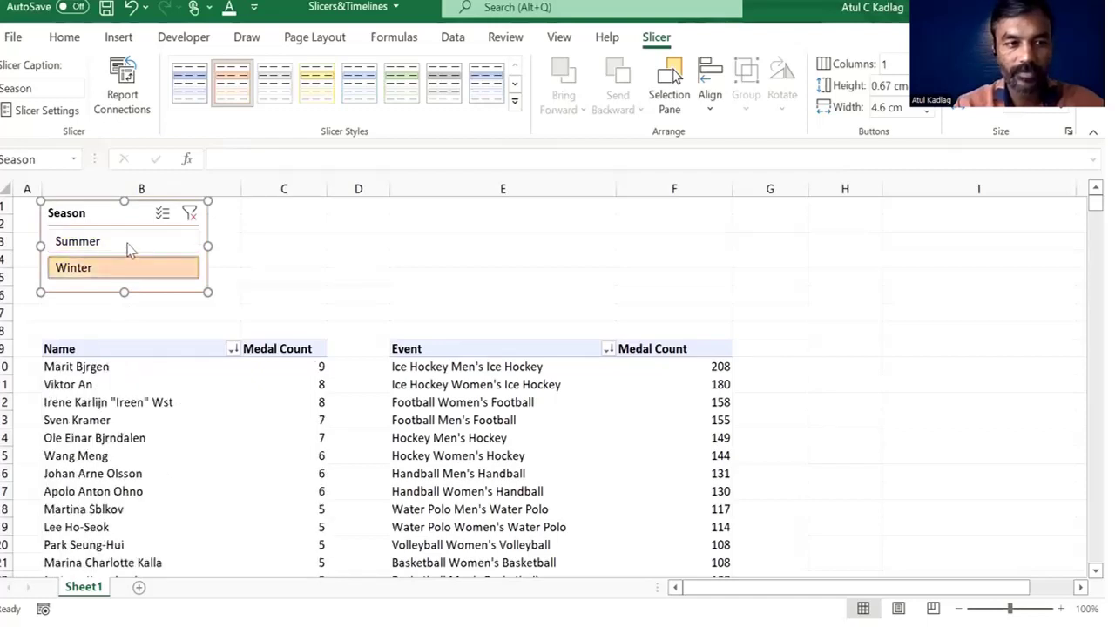
pyautogui.click(128, 250)
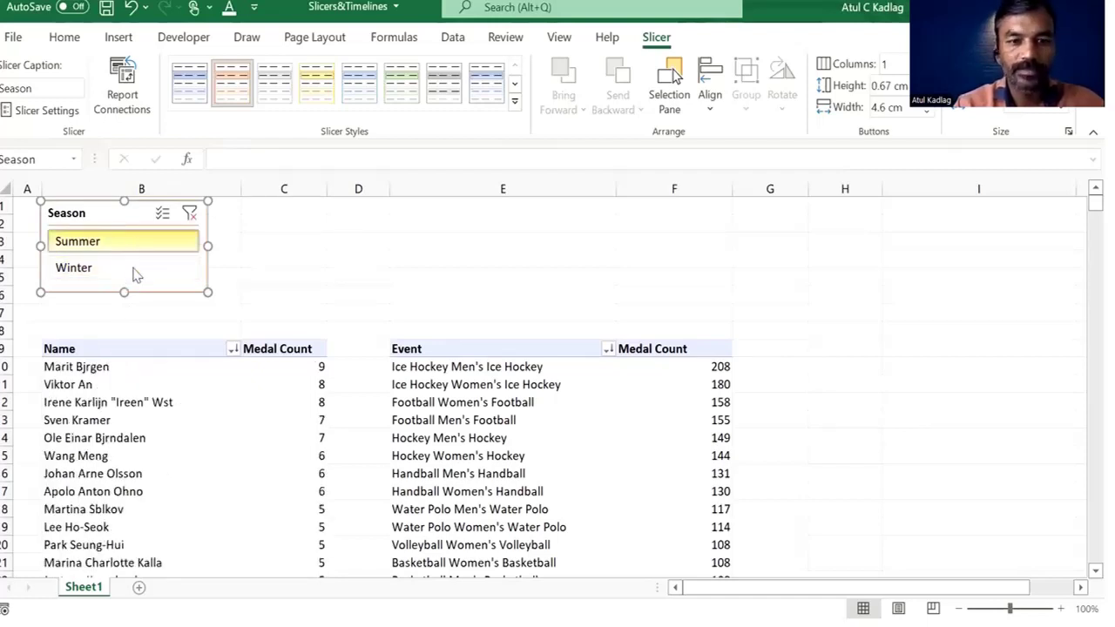
pyautogui.click(135, 272)
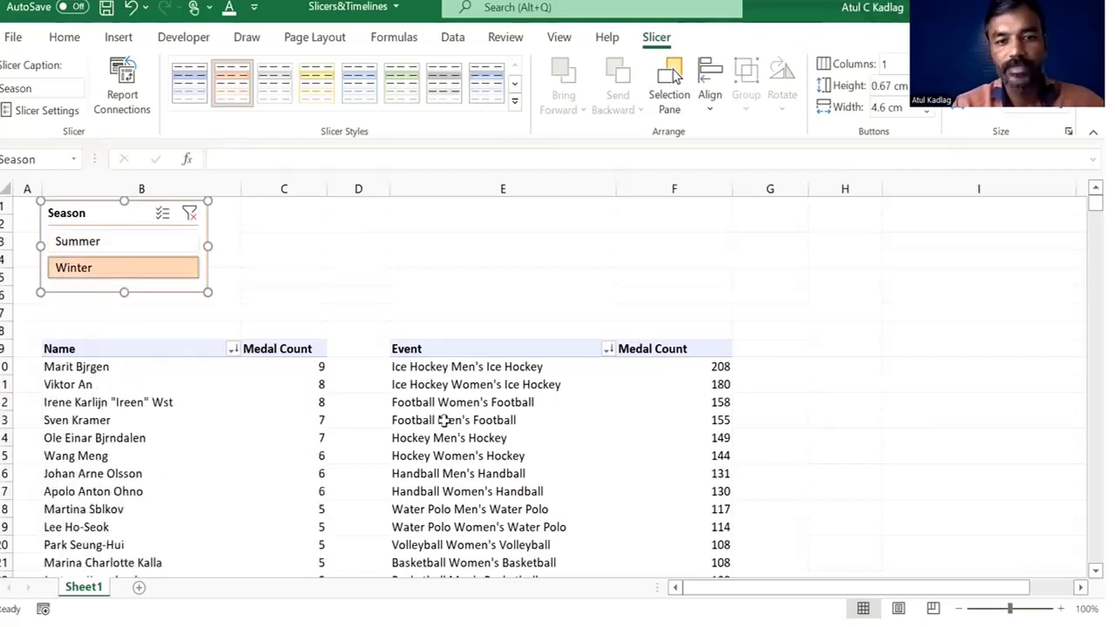
# Add a Sport slicer for the Event pivot table, fit it above that table and filter to Archery.
pyautogui.click(512, 461)
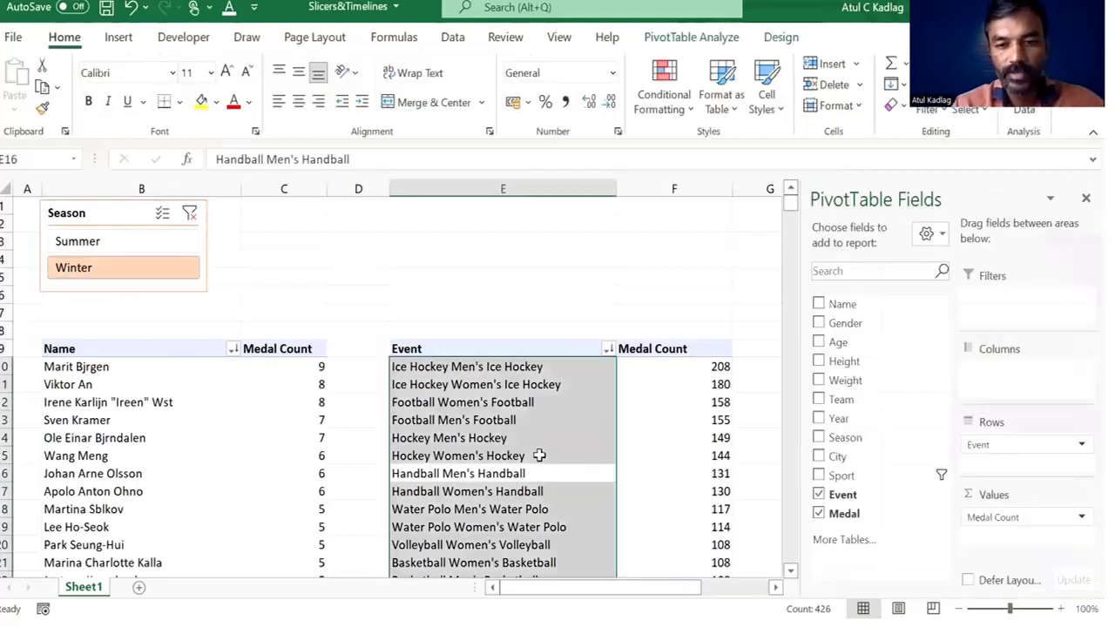
pyautogui.rightClick(840, 477)
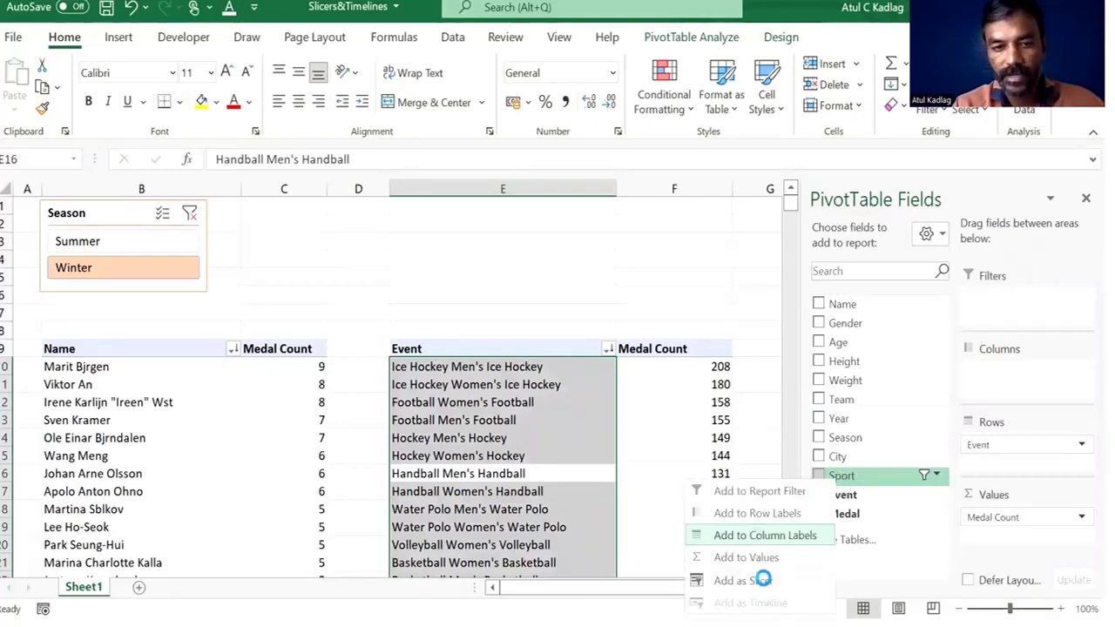
pyautogui.click(743, 580)
pyautogui.moveTo(399, 278); pyautogui.dragTo(378, 215)
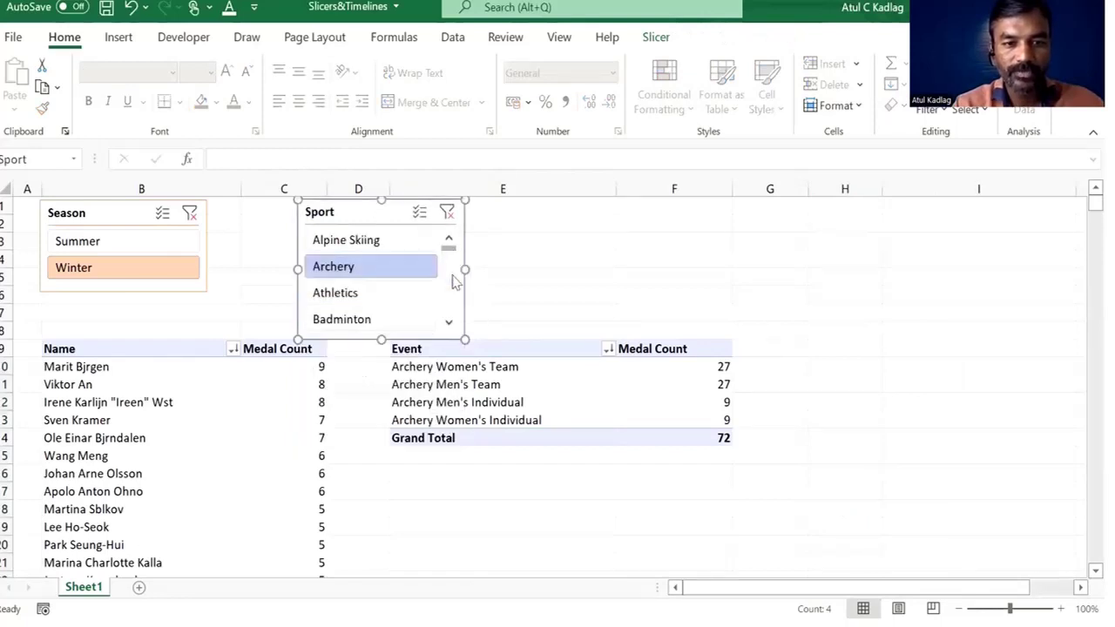
pyautogui.moveTo(446, 344); pyautogui.dragTo(446, 216)
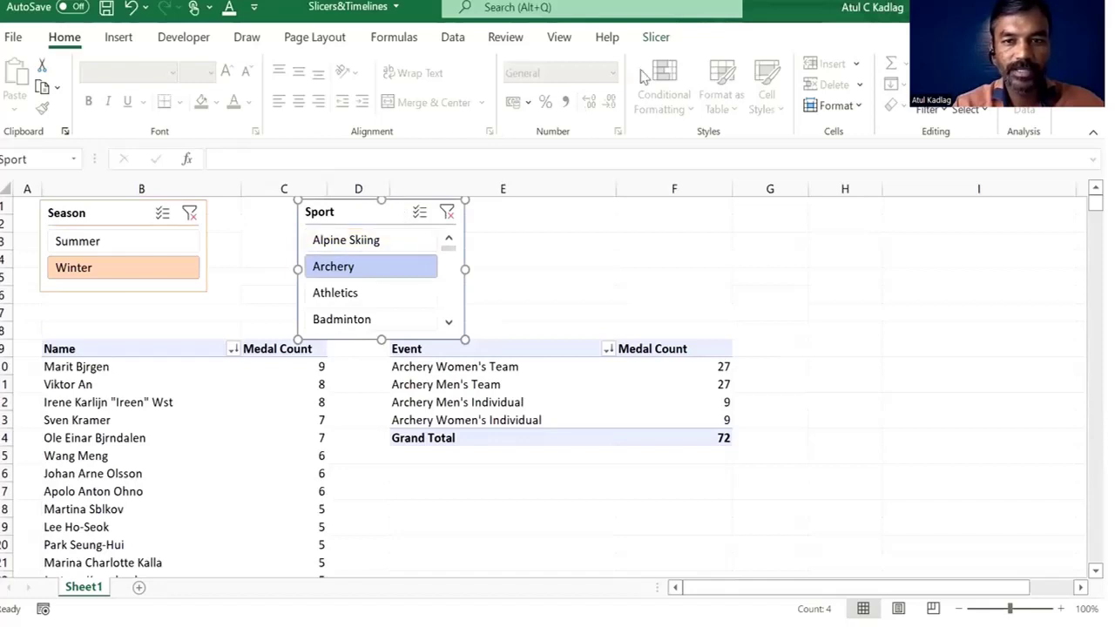
# Give the Sport slicer the light yellow style, arrange its items in 3 columns and shorten it to three rows.
pyautogui.click(656, 39)
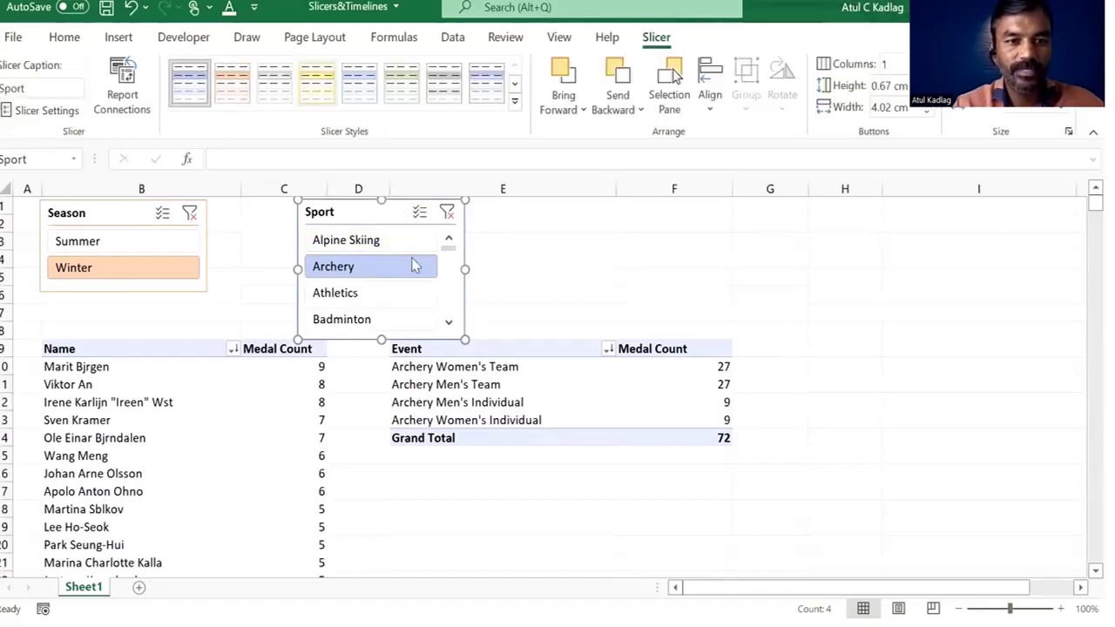
pyautogui.click(317, 83)
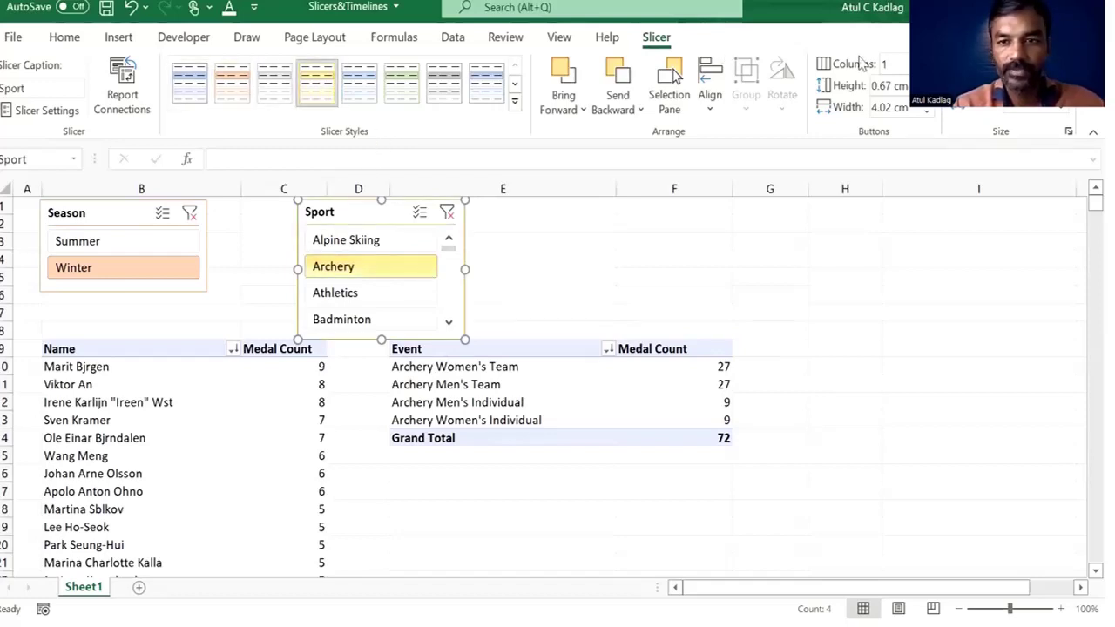
pyautogui.click(889, 64)
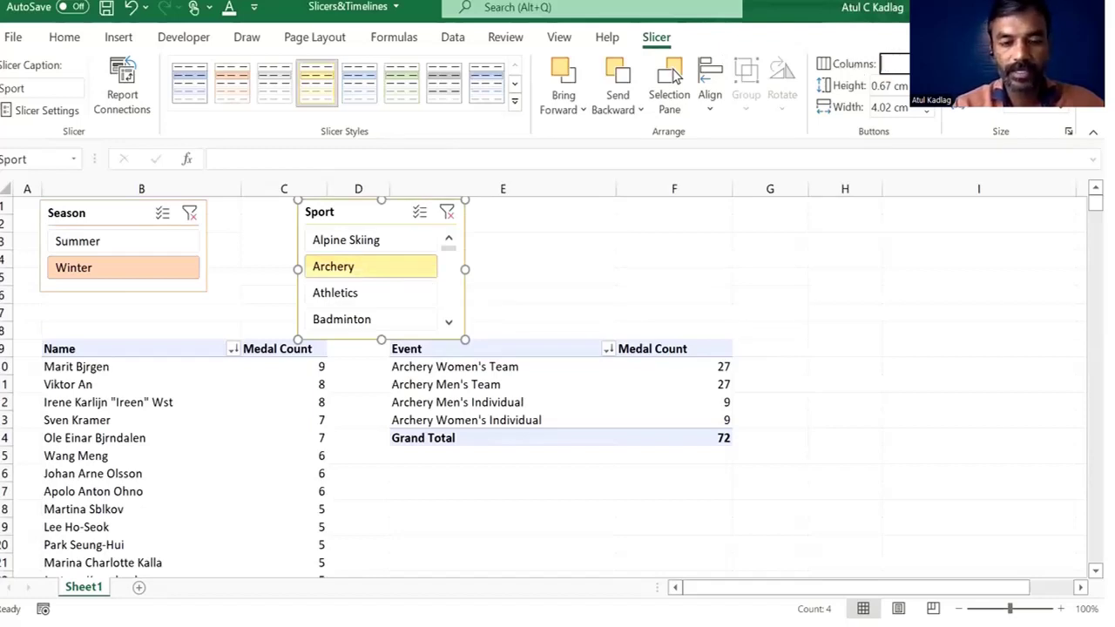
pyautogui.write('3')
pyautogui.press('Return')
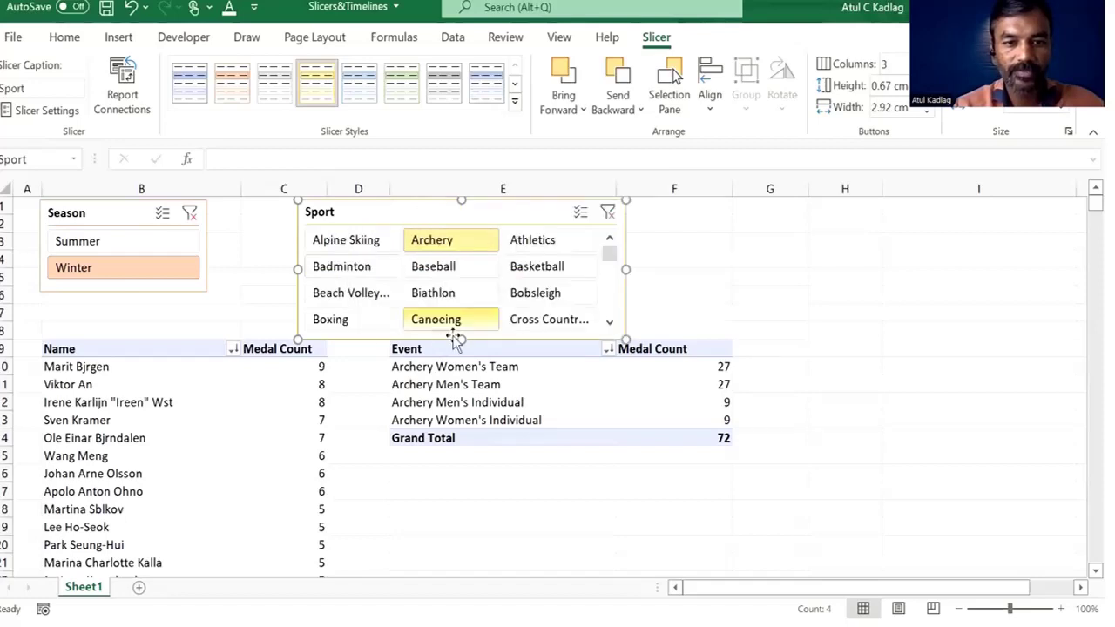
pyautogui.moveTo(462, 339); pyautogui.dragTo(461, 315)
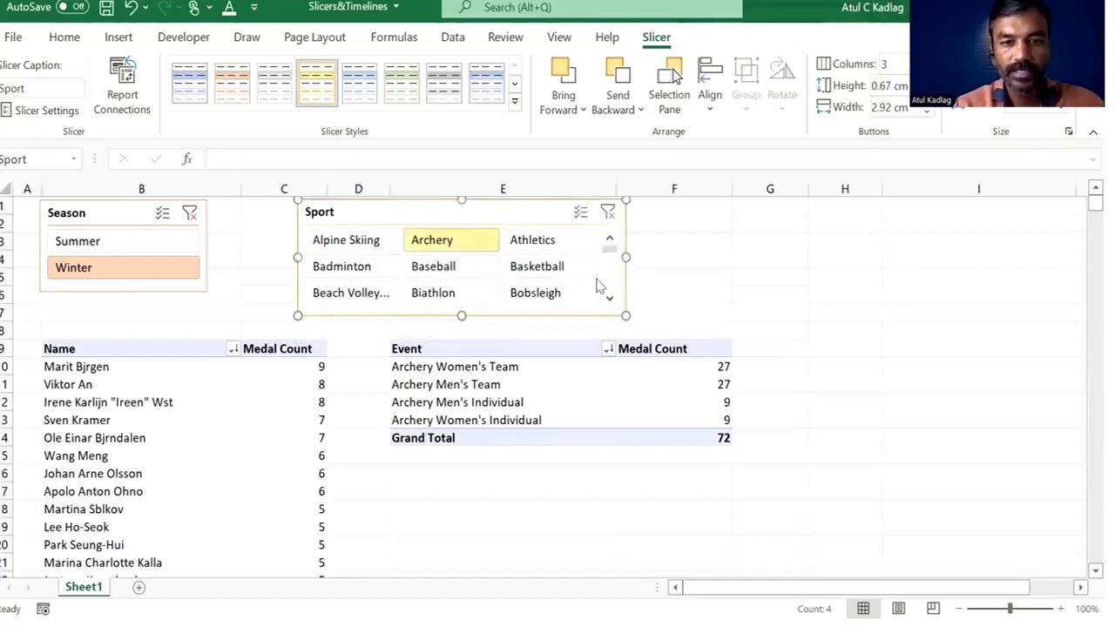
# Look through the Sport slicer's items, and set the Season slicer to Summer for the Name pivot table.
pyautogui.scroll(-4, 612, 294)
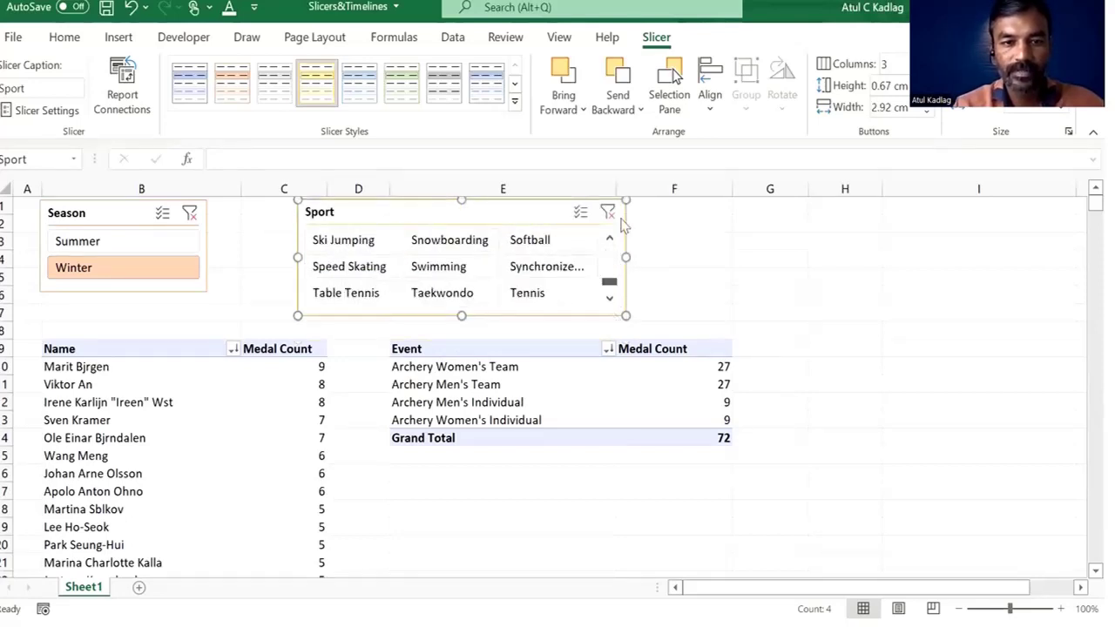
pyautogui.moveTo(623, 223); pyautogui.dragTo(612, 224)
pyautogui.click(102, 250)
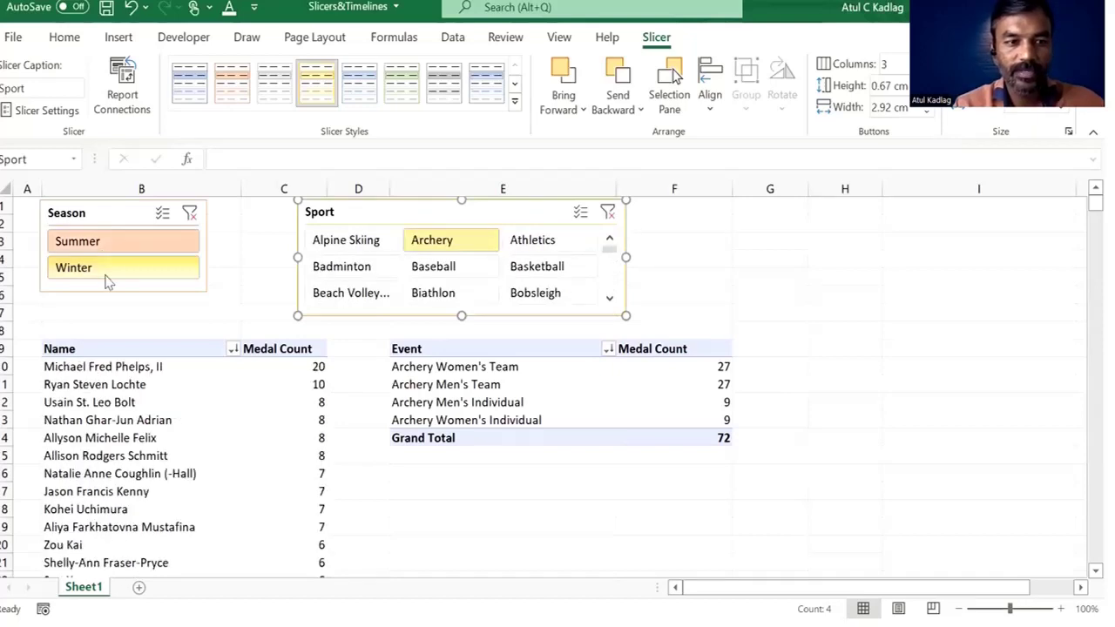
pyautogui.click(105, 274)
pyautogui.click(108, 246)
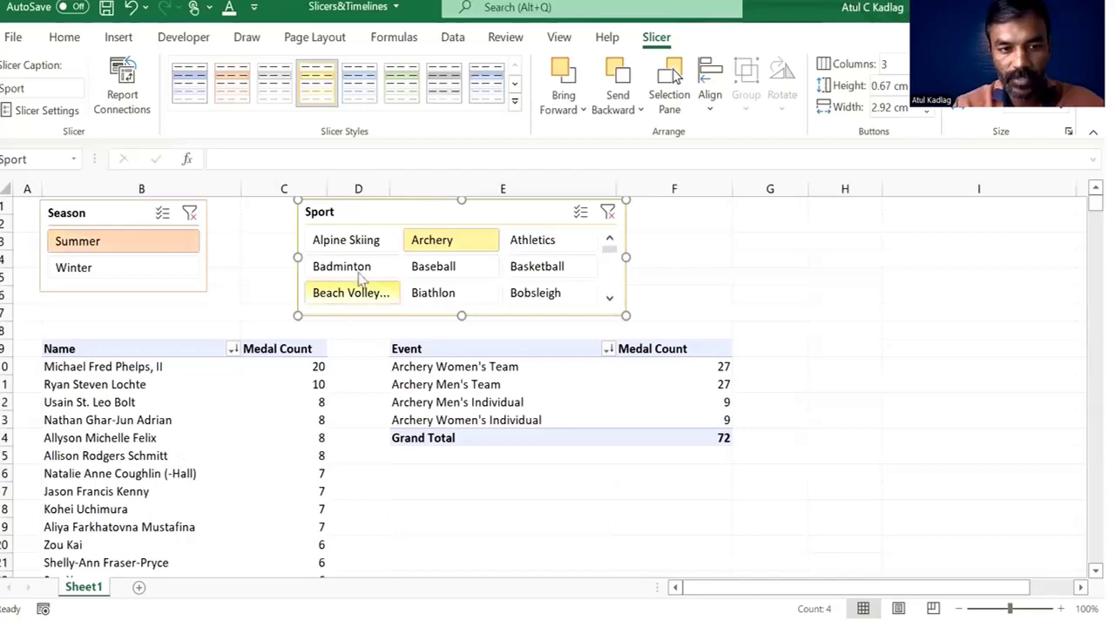
# Filter the Event pivot table by different sports in the Sport slicer, ending on Badminton.
pyautogui.click(340, 248)
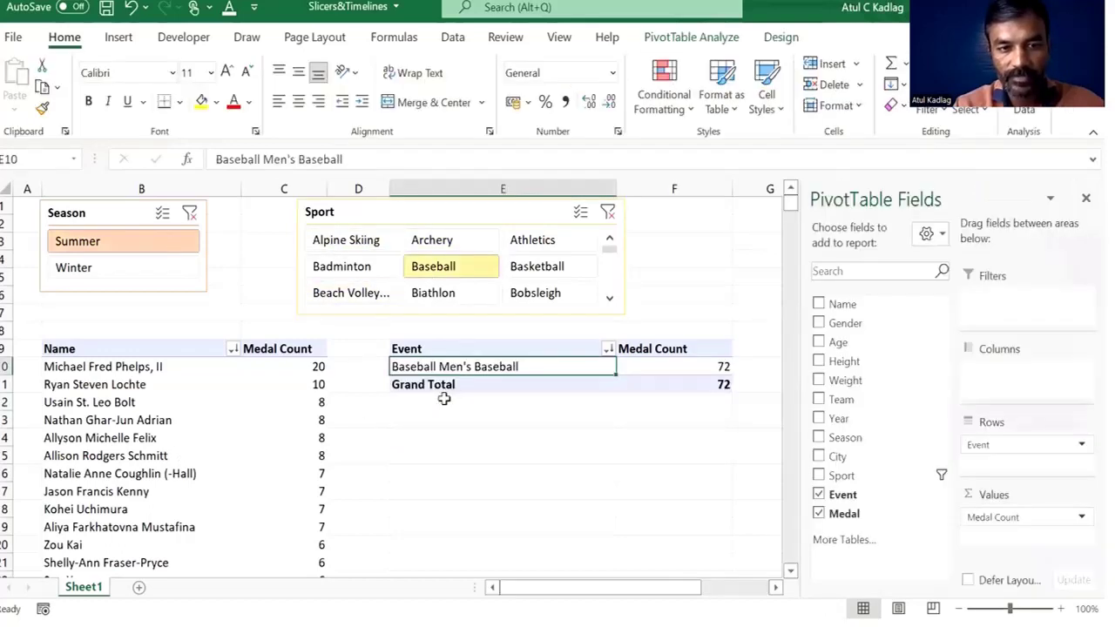
pyautogui.click(547, 268)
pyautogui.click(366, 270)
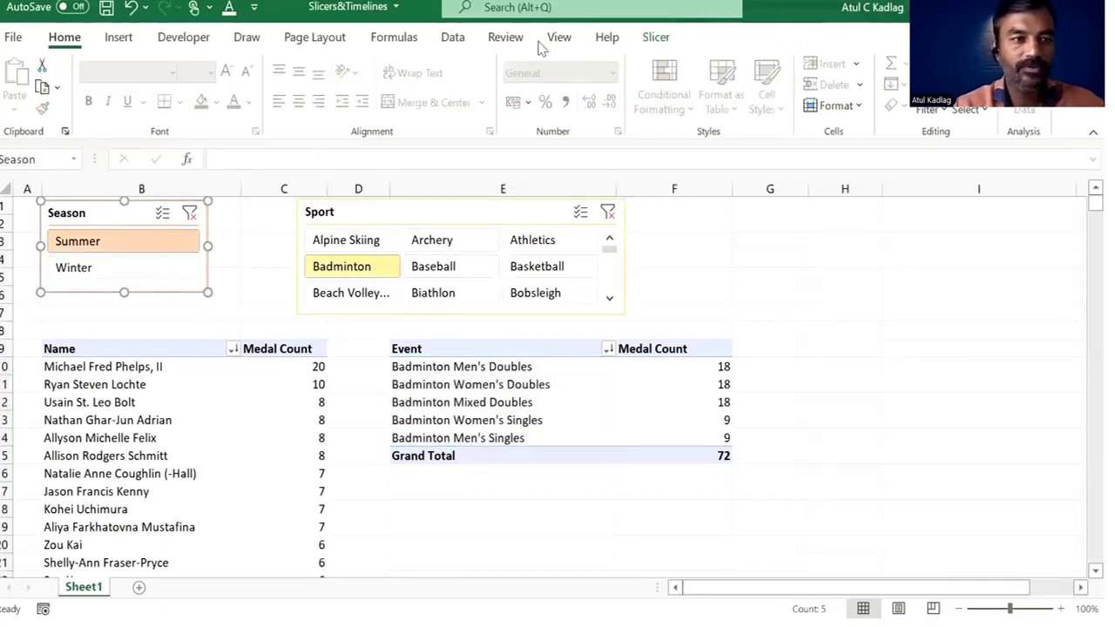
# Connect the Season slicer to PivotTable1 as well as PivotTable2 through its report connections.
pyautogui.click(655, 42)
pyautogui.click(127, 103)
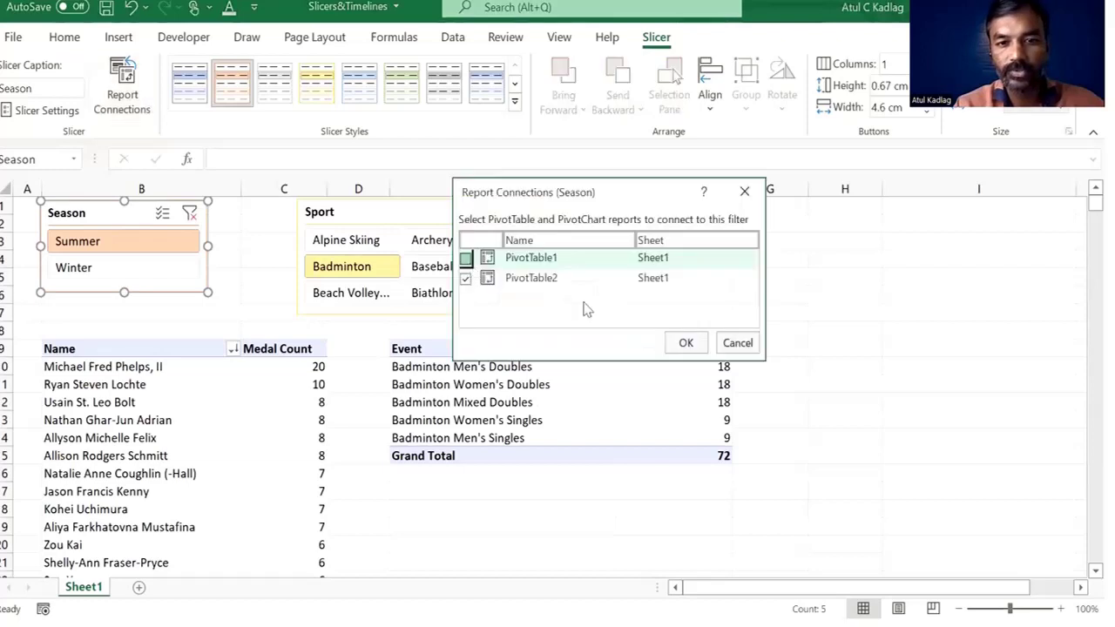
pyautogui.click(677, 346)
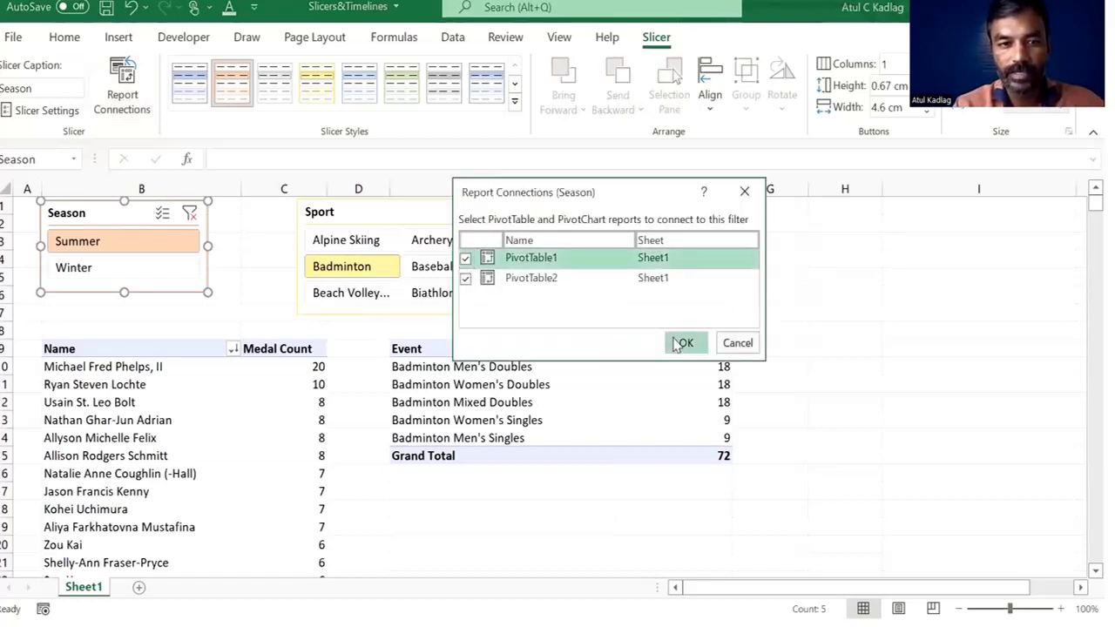
# Clear the Sport slicer's filter and switch both pivot tables between Winter and Summer, ending on Summer.
pyautogui.click(92, 270)
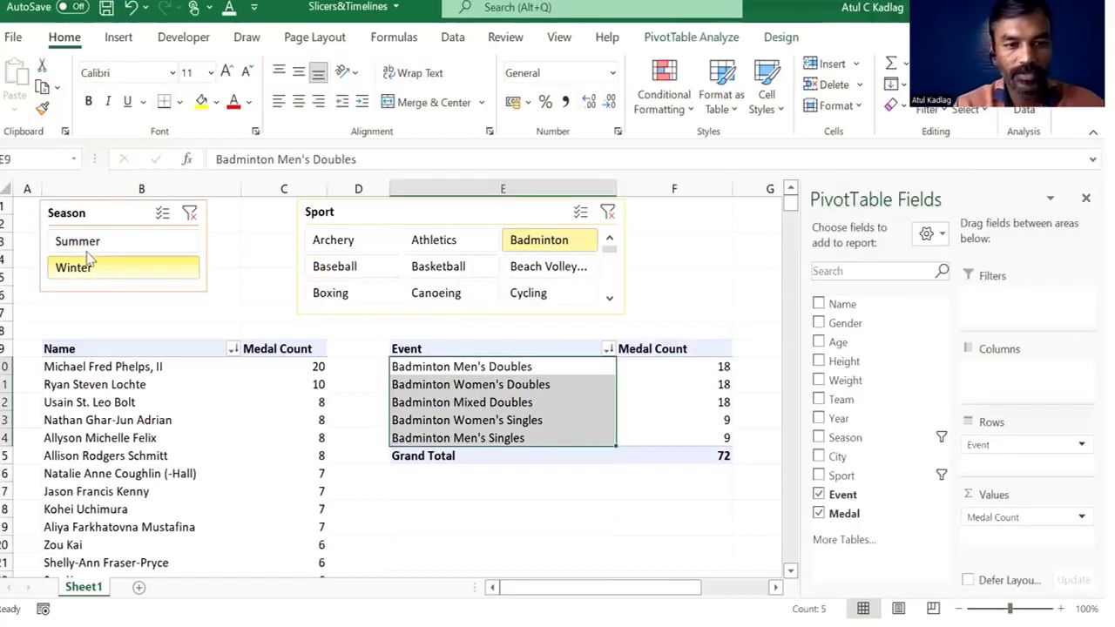
pyautogui.click(80, 243)
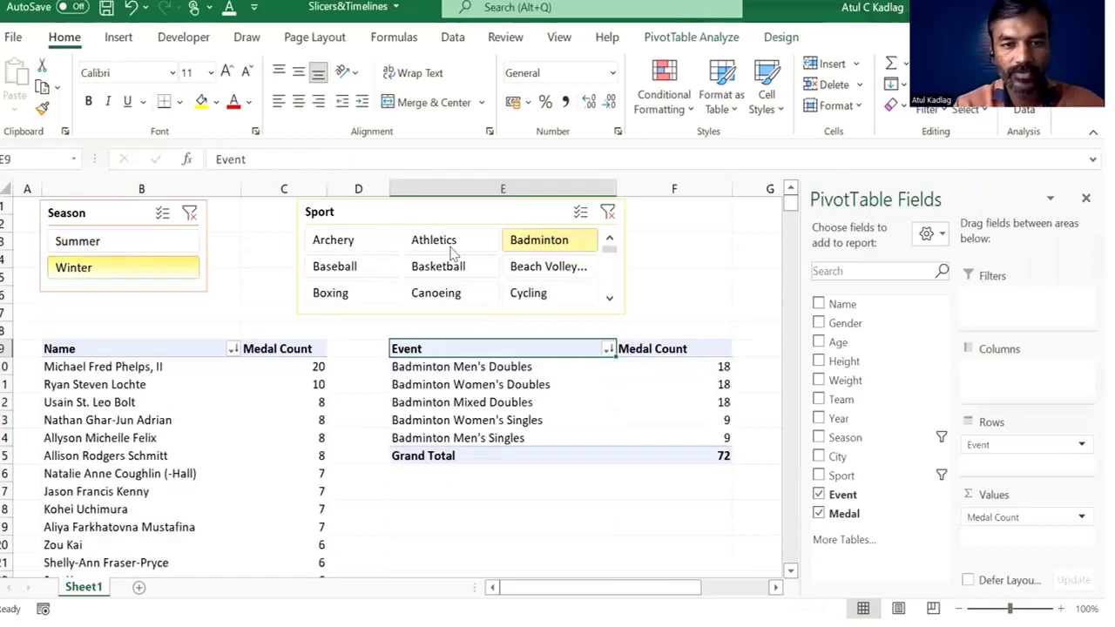
pyautogui.click(137, 266)
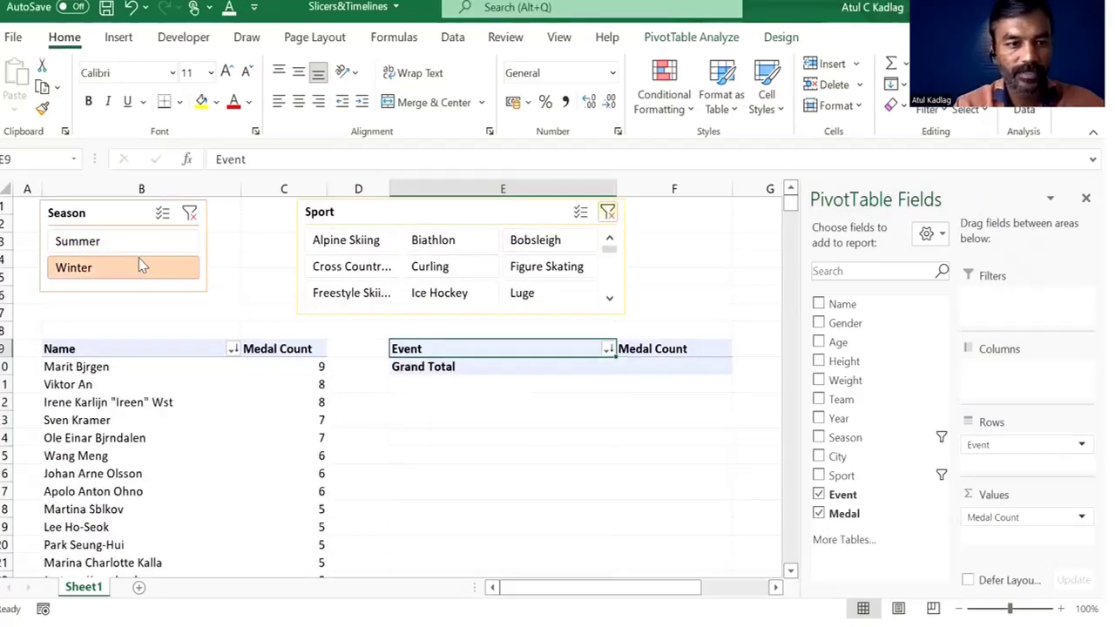
pyautogui.click(79, 243)
pyautogui.click(82, 268)
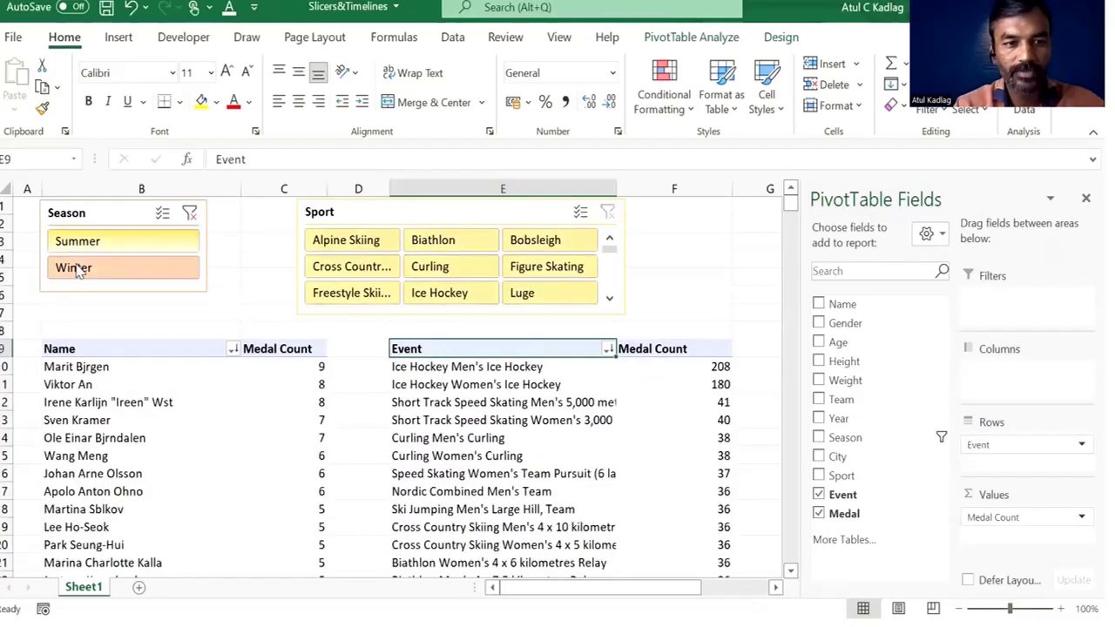
pyautogui.click(78, 243)
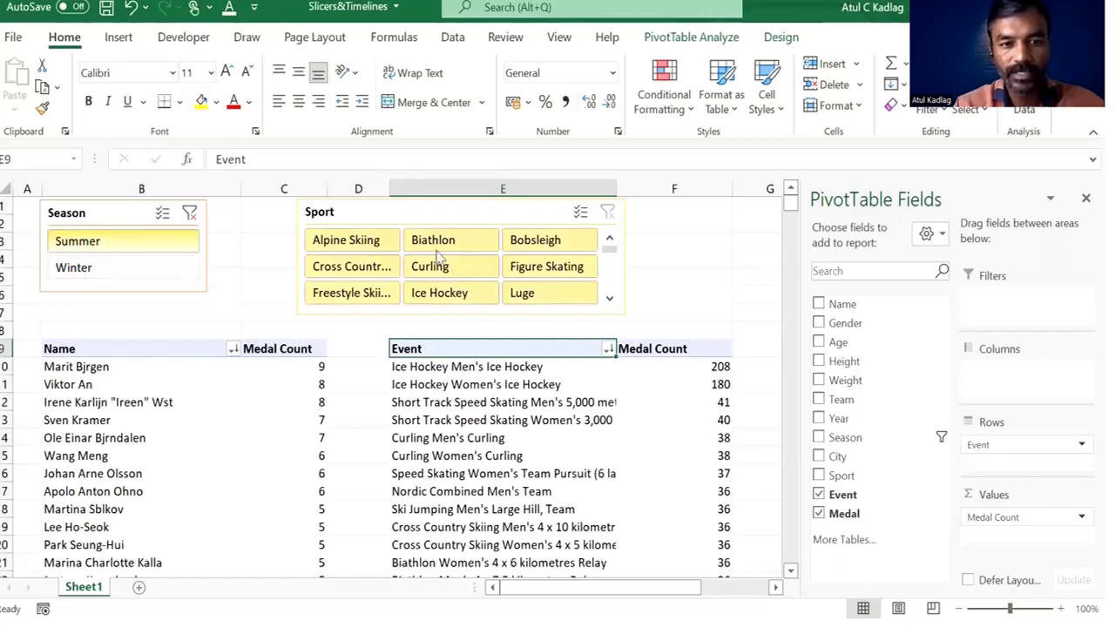
# Look through the Sport slicer for winter sports while Season is Summer, and select Bobsleigh.
pyautogui.moveTo(607, 248); pyautogui.dragTo(611, 292)
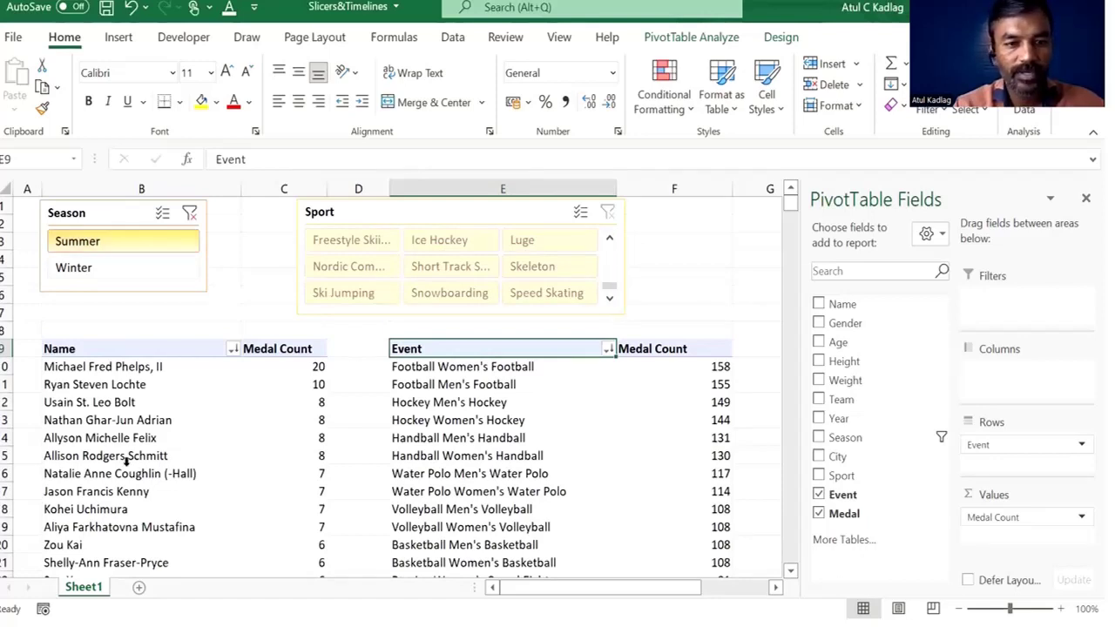
pyautogui.moveTo(613, 287); pyautogui.dragTo(613, 241)
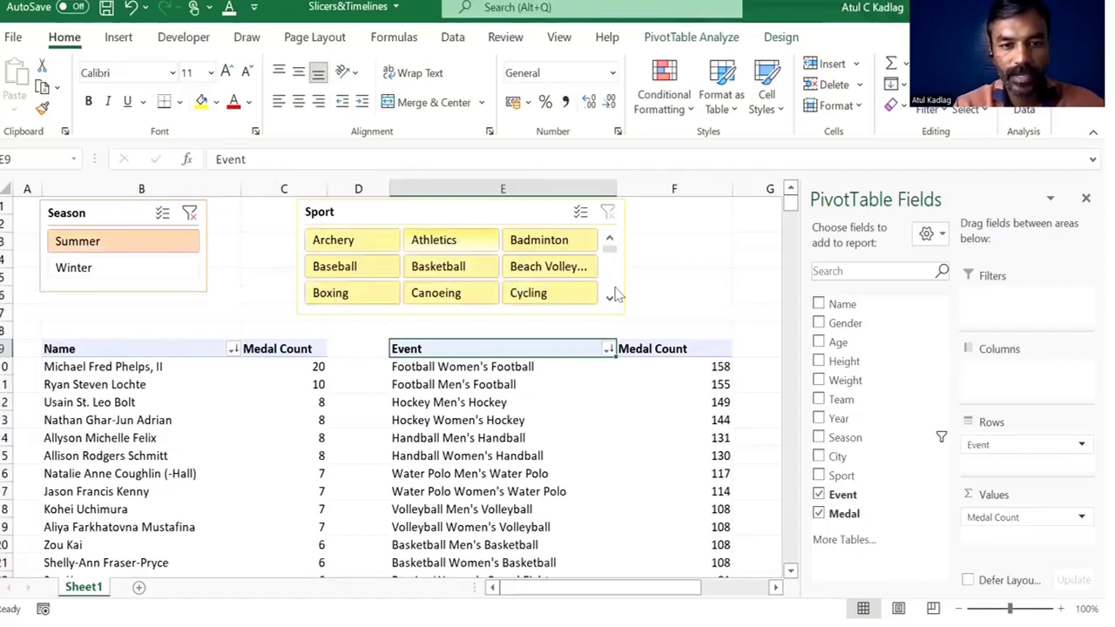
pyautogui.click(610, 299)
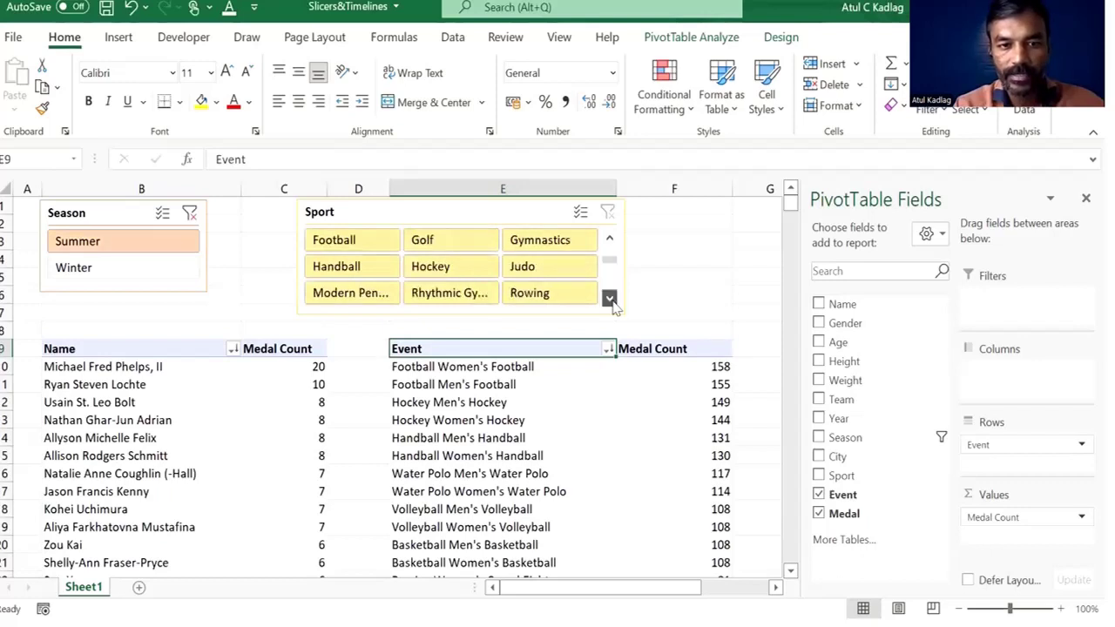
pyautogui.click(610, 299)
pyautogui.click(610, 299)
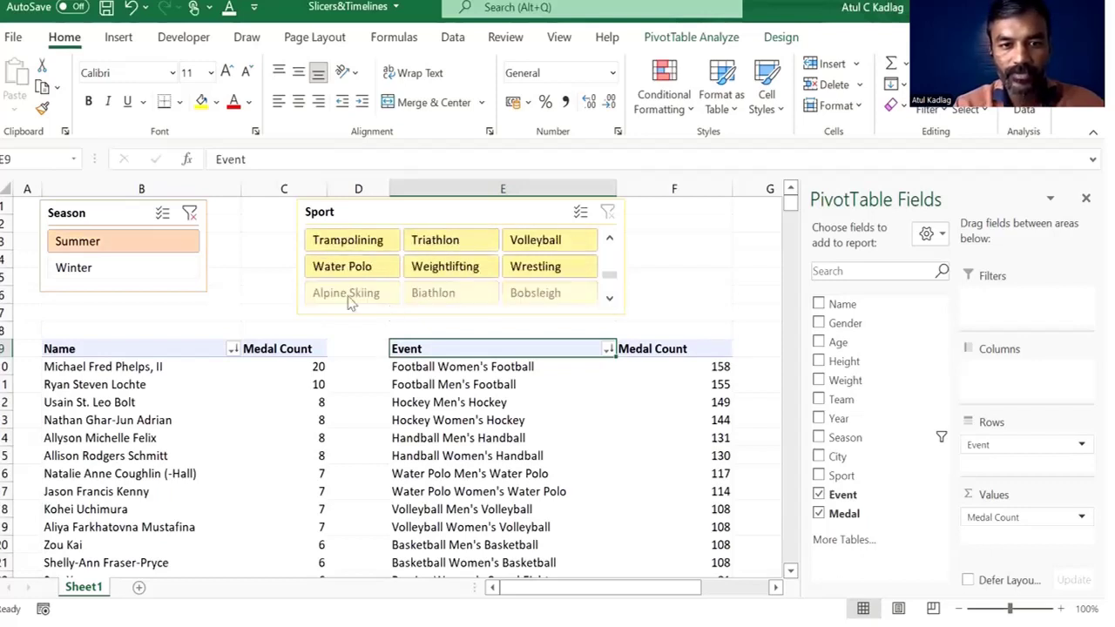
pyautogui.click(406, 300)
pyautogui.click(534, 298)
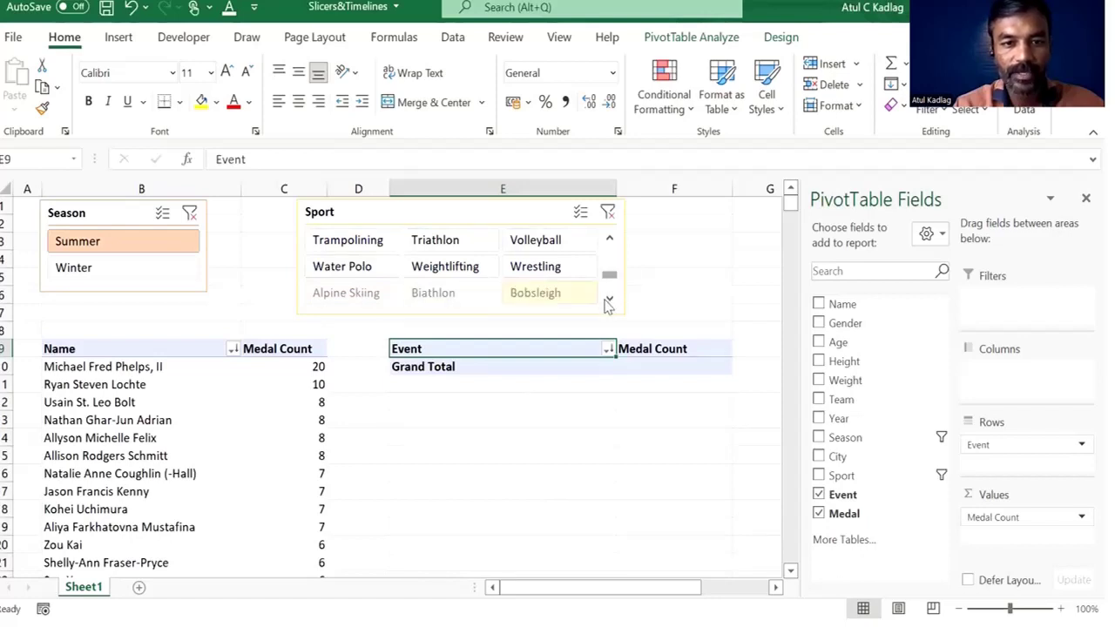
# Set the Sport slicer to hide items with no data in its slicer settings.
pyautogui.click(521, 215)
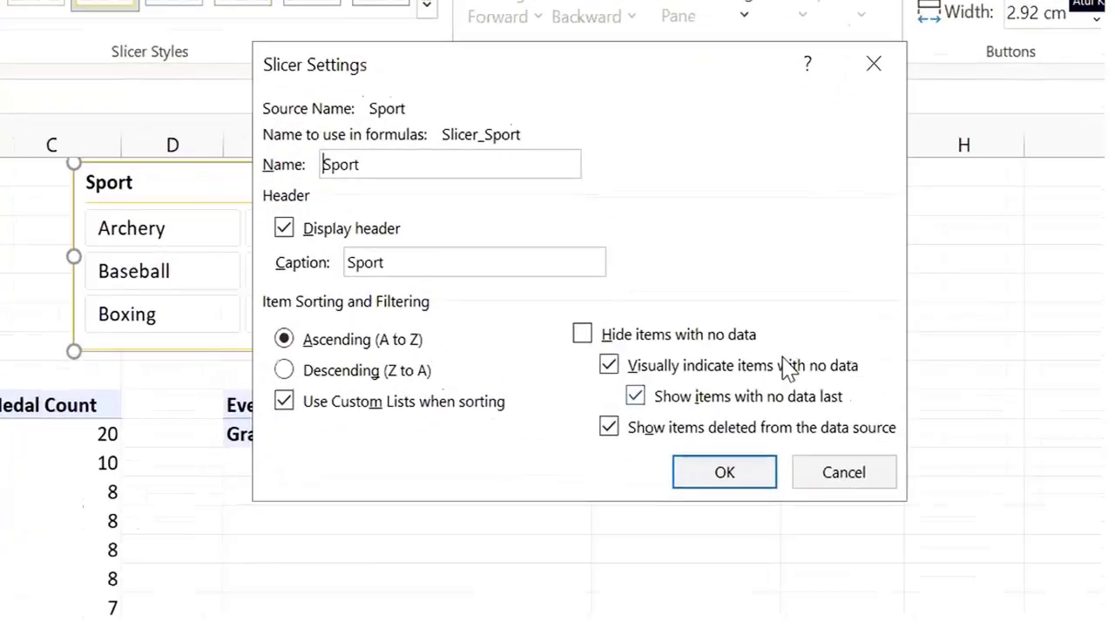
pyautogui.click(578, 331)
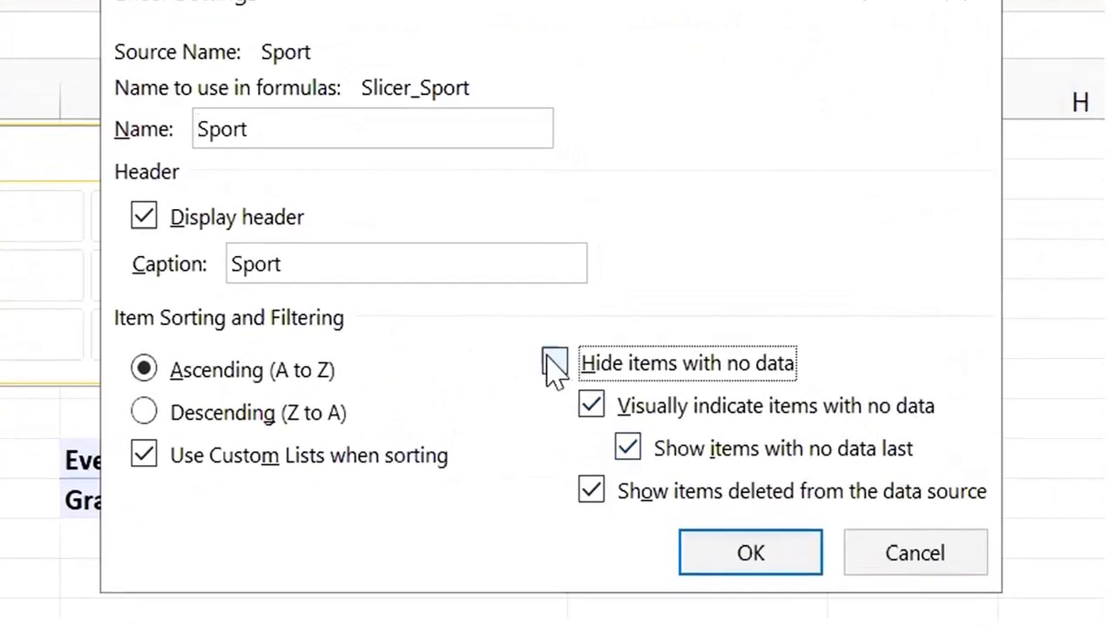
pyautogui.click(766, 567)
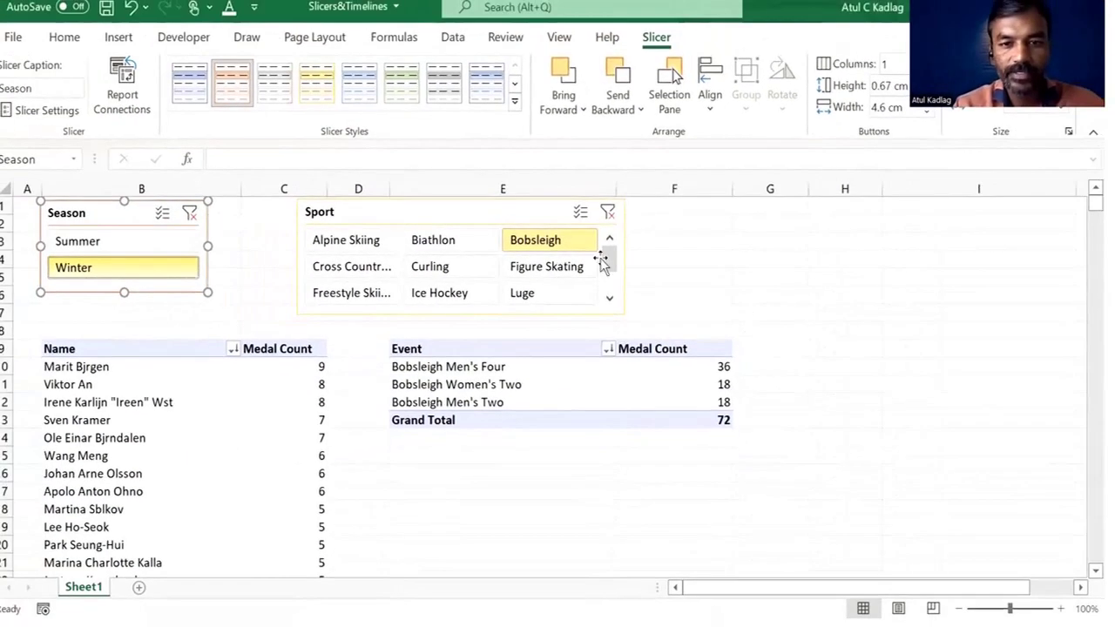
# Check the Sport slicer's items under Winter and Summer, filter events by Triathlon and Table Tennis, and set Season back to Winter.
pyautogui.scroll(-2, 618, 261)
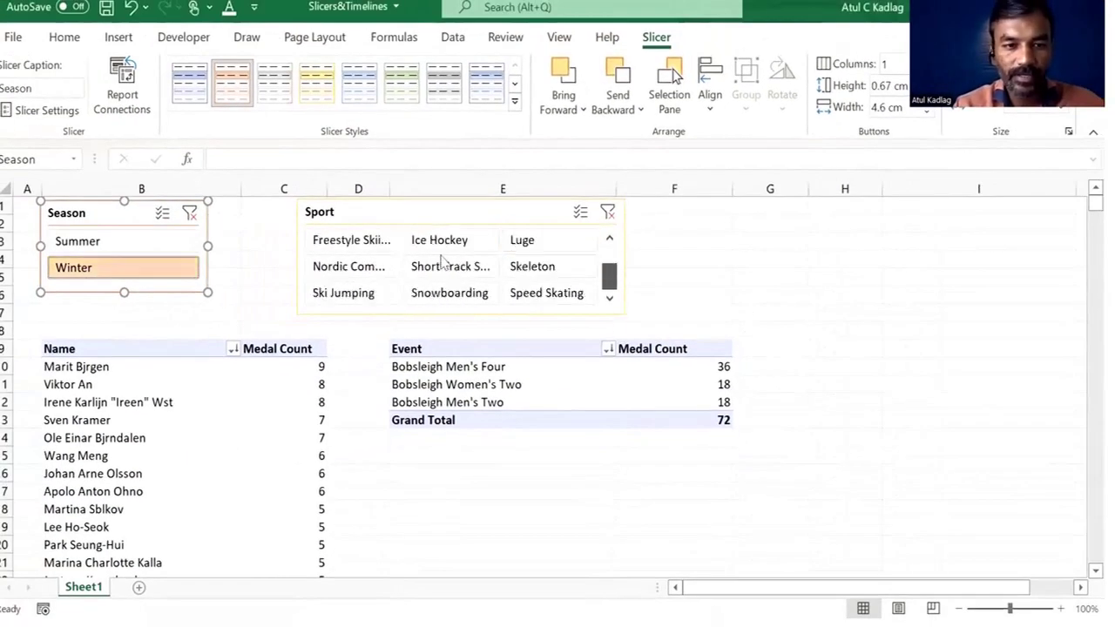
pyautogui.scroll(2, 490, 280)
pyautogui.click(149, 247)
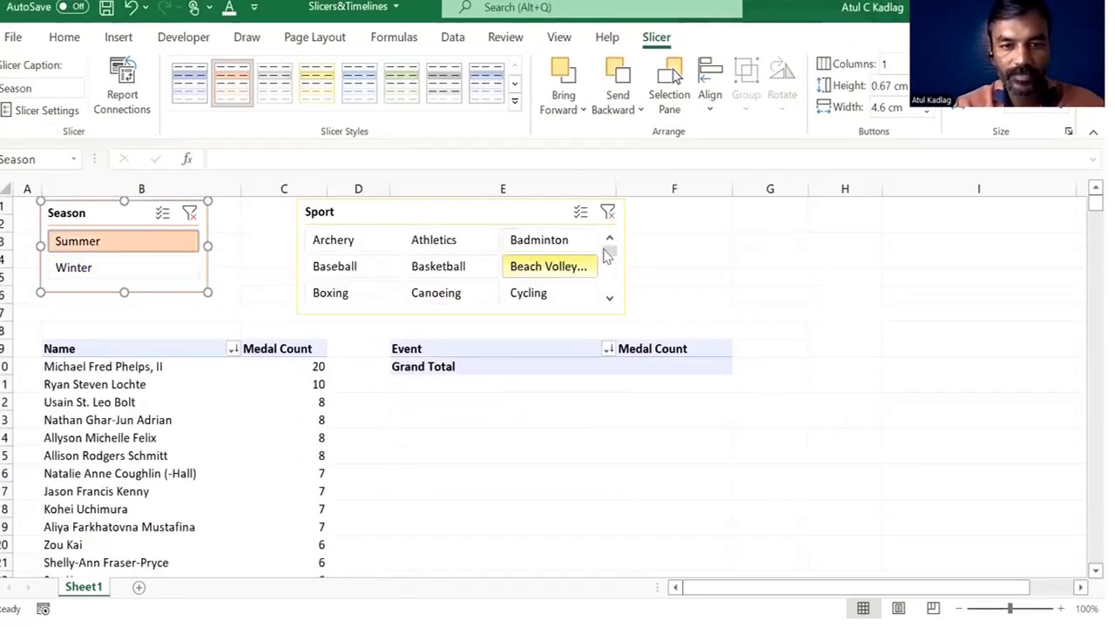
pyautogui.scroll(-5, 473, 291)
pyautogui.click(431, 266)
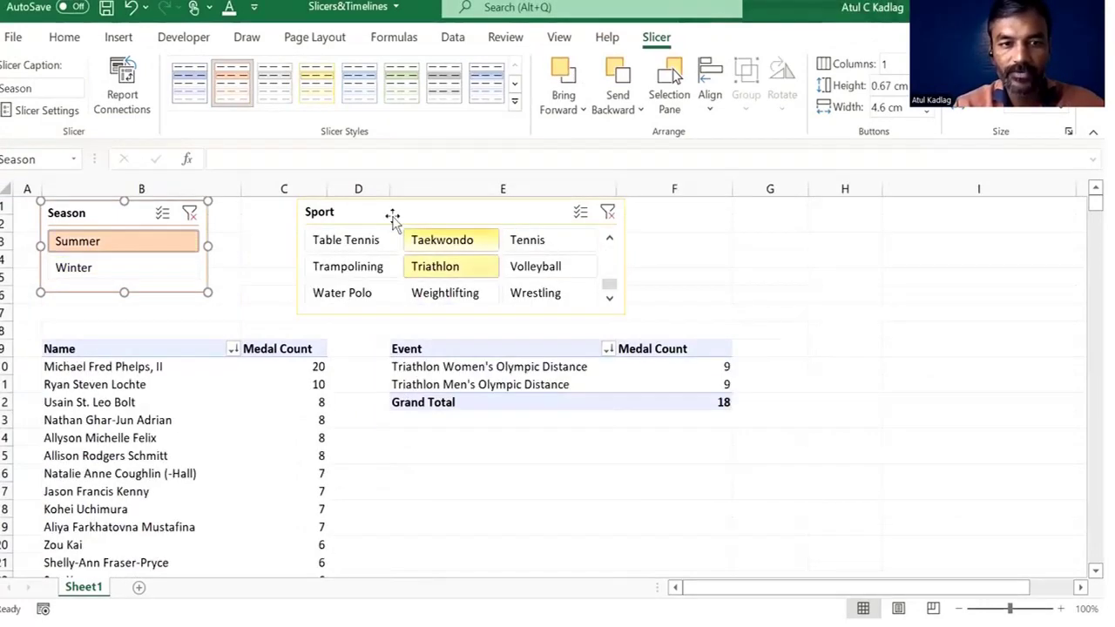
pyautogui.click(357, 244)
pyautogui.click(120, 246)
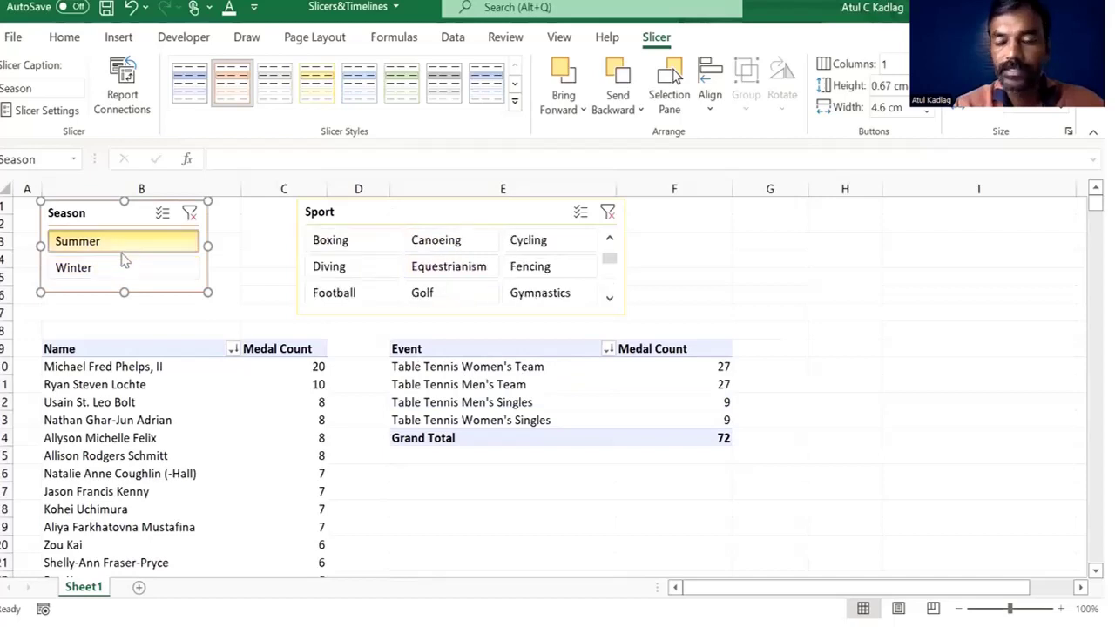
pyautogui.click(120, 267)
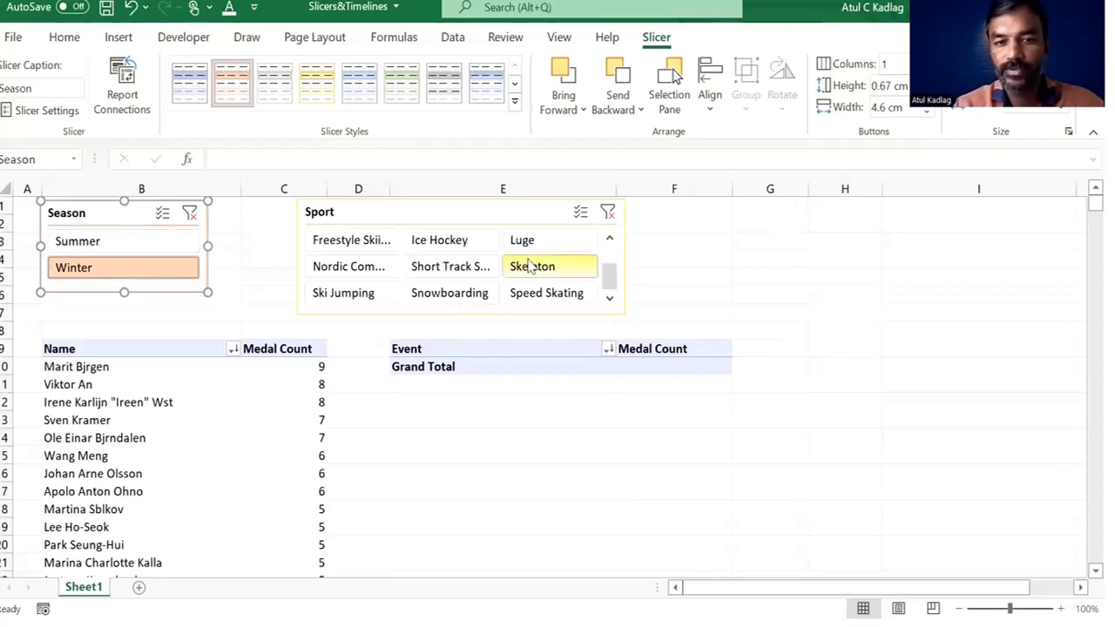
# Connect the Sport slicer to both pivot tables, and filter them by Canoeing and Fencing with Season on Summer.
pyautogui.click(548, 216)
pyautogui.click(484, 266)
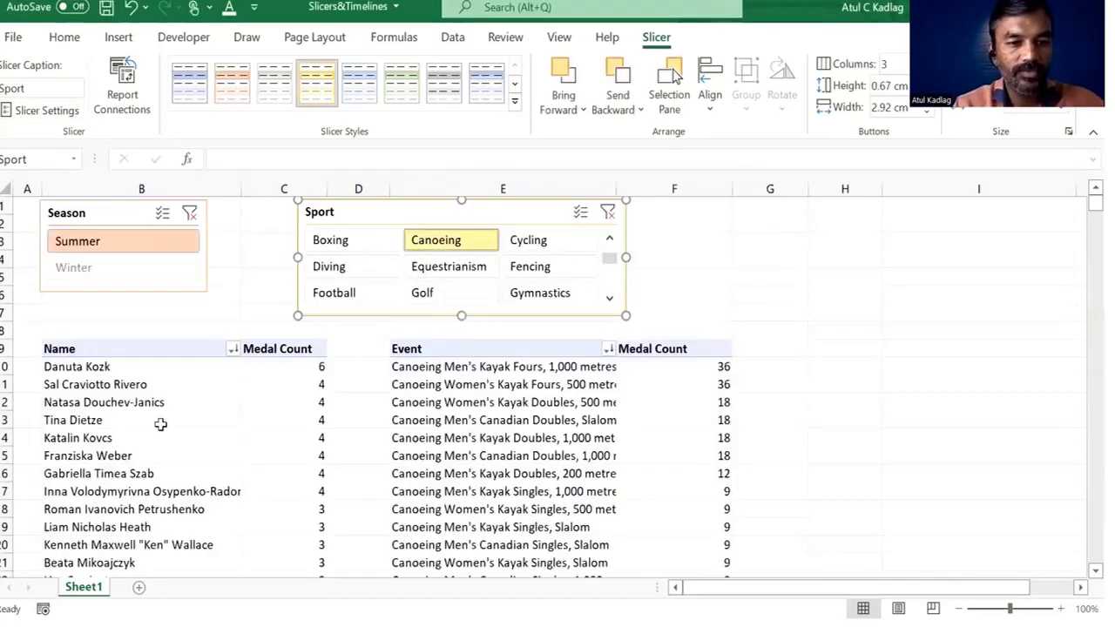
pyautogui.click(448, 266)
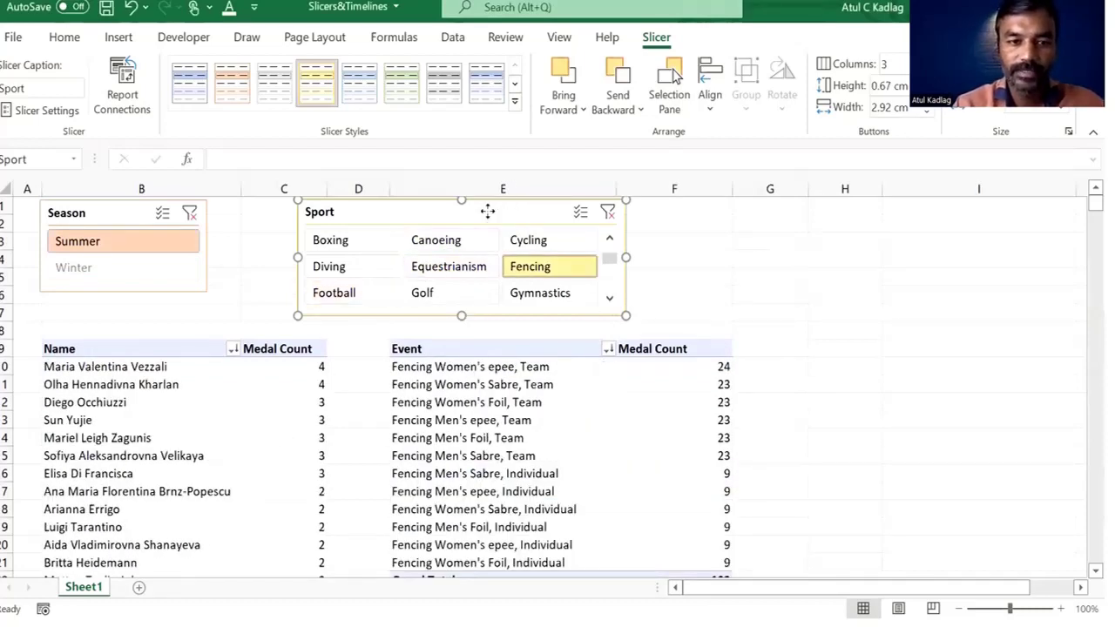
# Move the Sport slicer closer to the Season slicer, then add a Year timeline for the Event pivot table and place it beside the Sport slicer.
pyautogui.moveTo(459, 210); pyautogui.dragTo(439, 210)
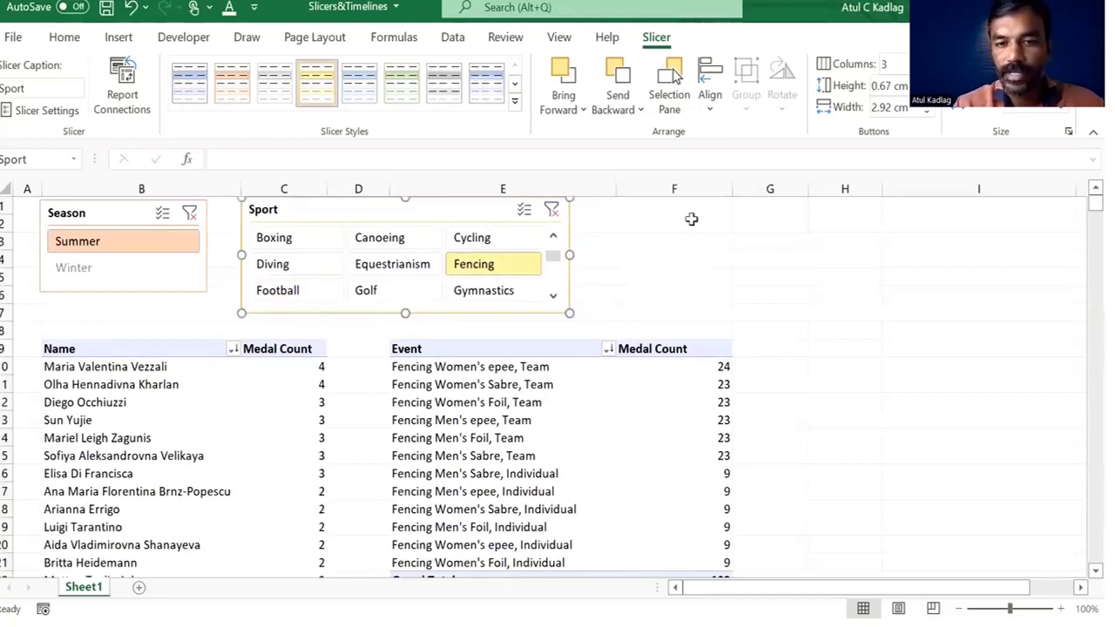
pyautogui.click(692, 219)
pyautogui.click(576, 454)
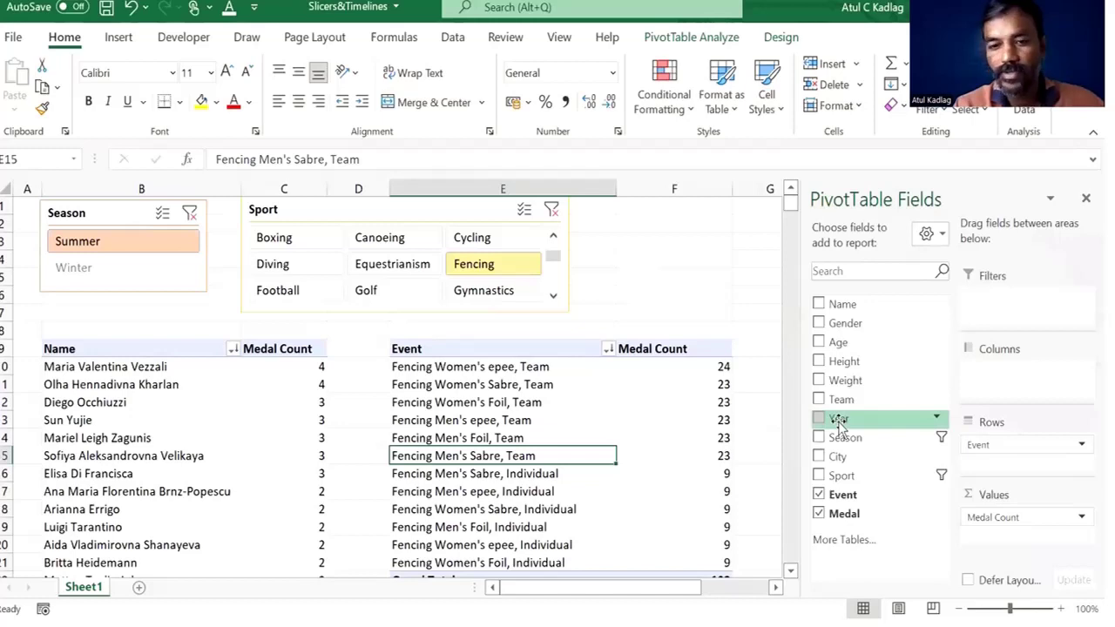
pyautogui.rightClick(839, 420)
pyautogui.click(778, 544)
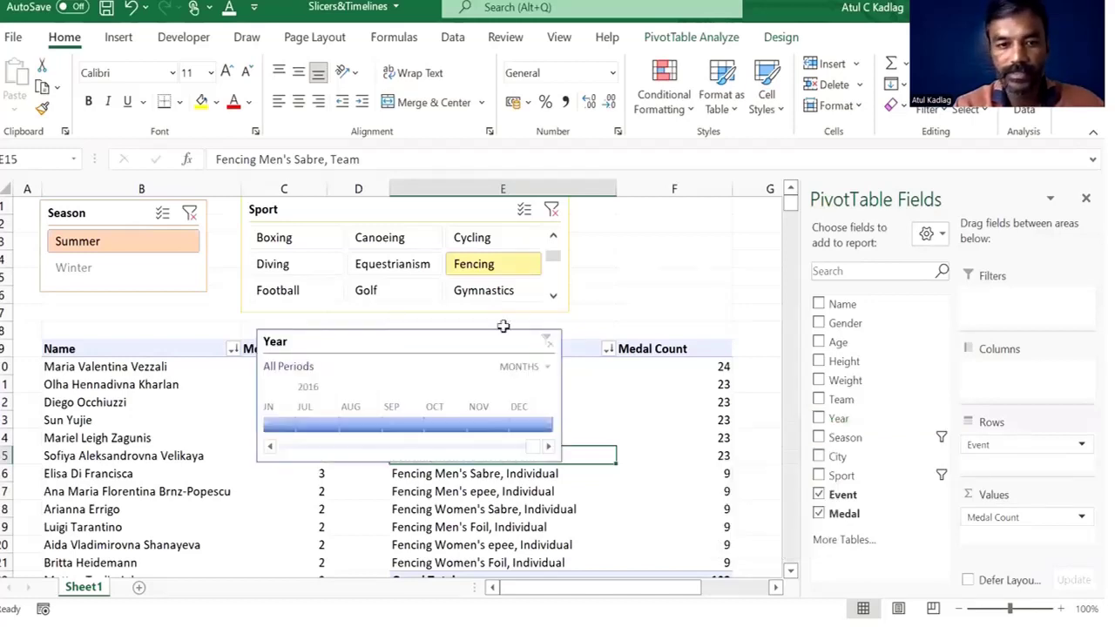
pyautogui.moveTo(475, 344); pyautogui.dragTo(787, 217)
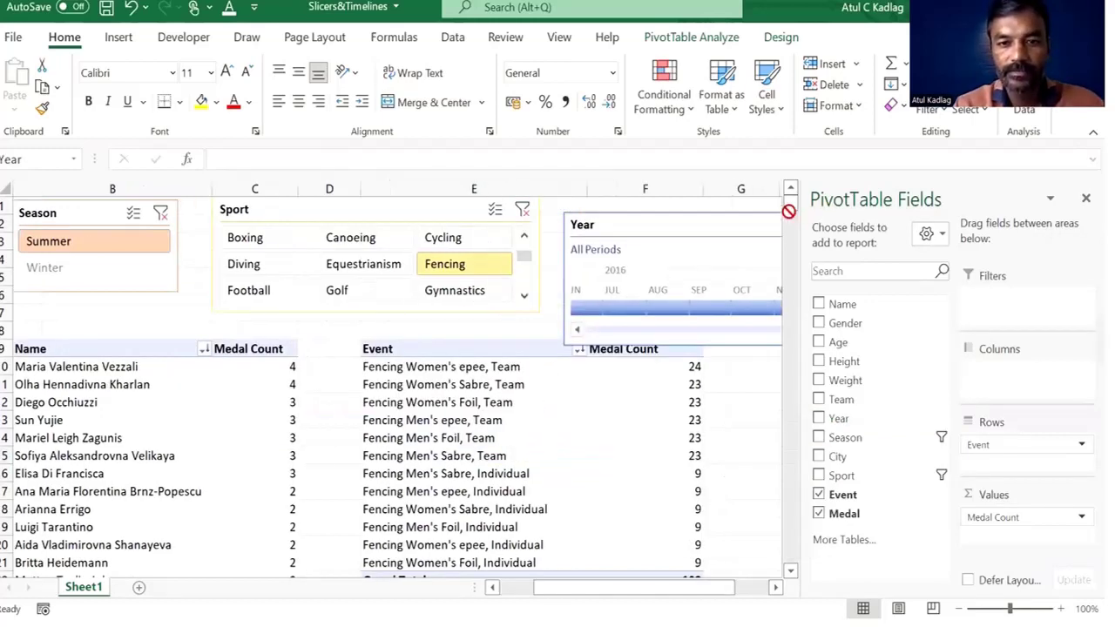
pyautogui.click(816, 437)
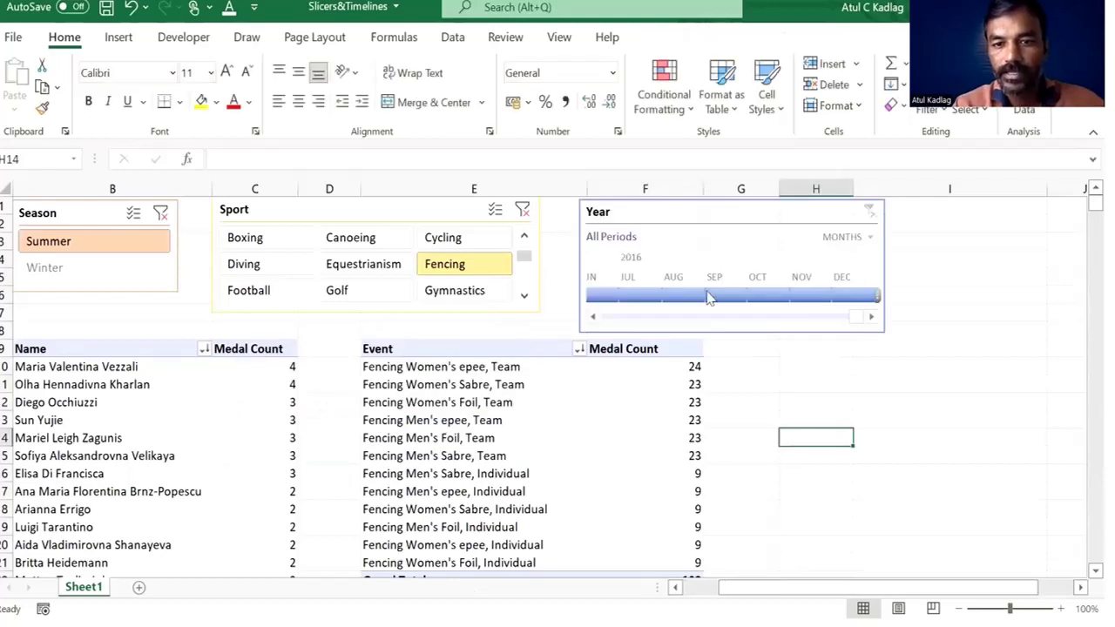
# Switch the Year timeline's time level to years and filter the Event pivot table by individual years such as 2012.
pyautogui.click(839, 256)
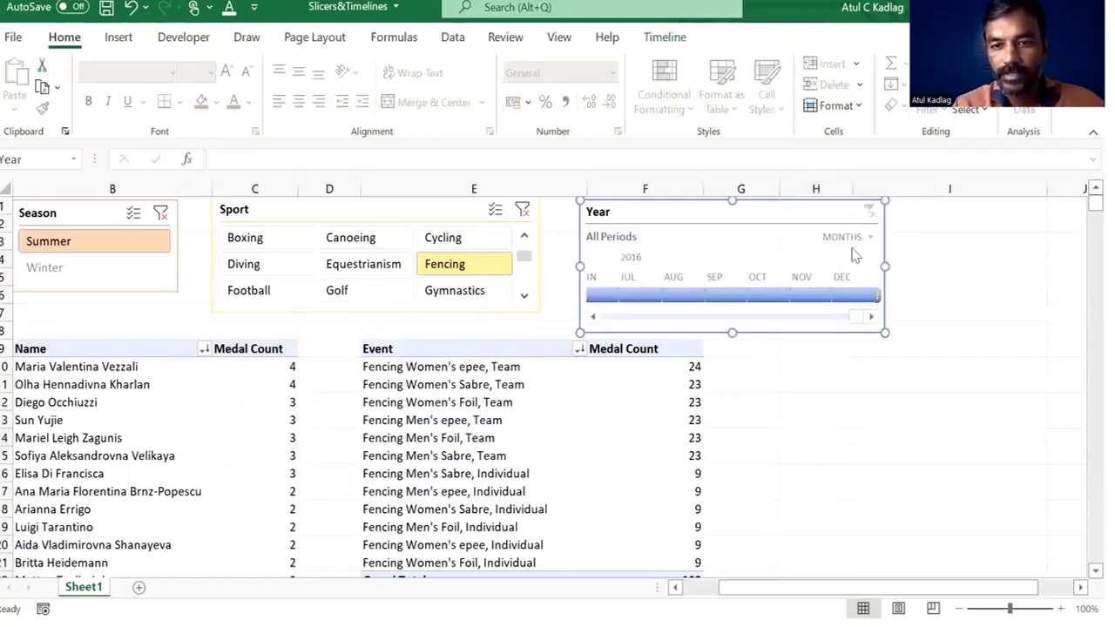
pyautogui.click(867, 241)
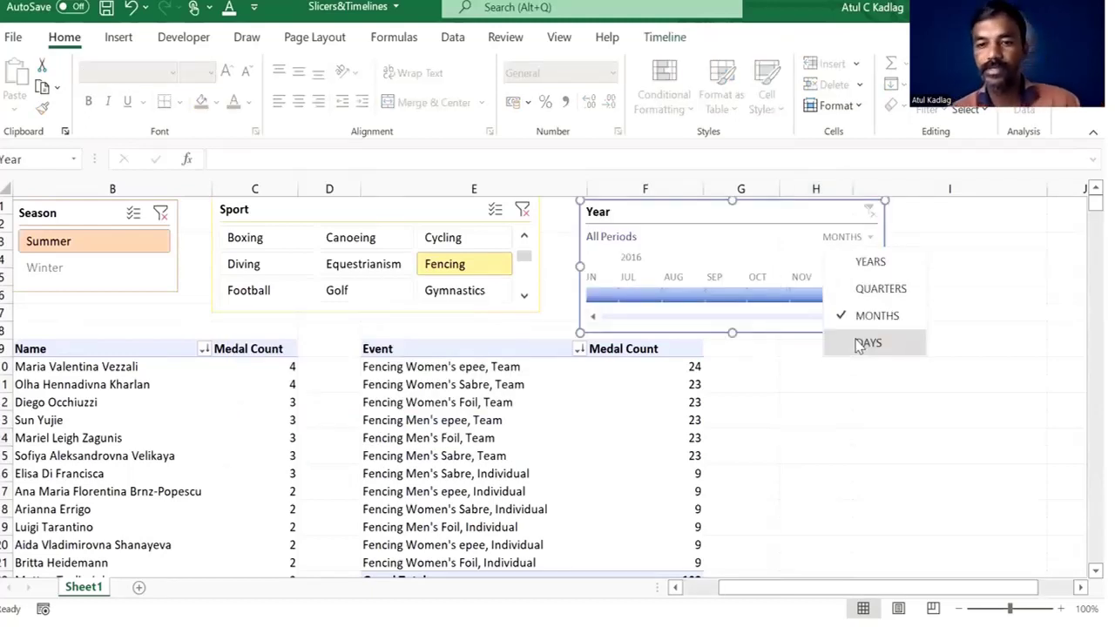
pyautogui.click(880, 266)
pyautogui.click(636, 298)
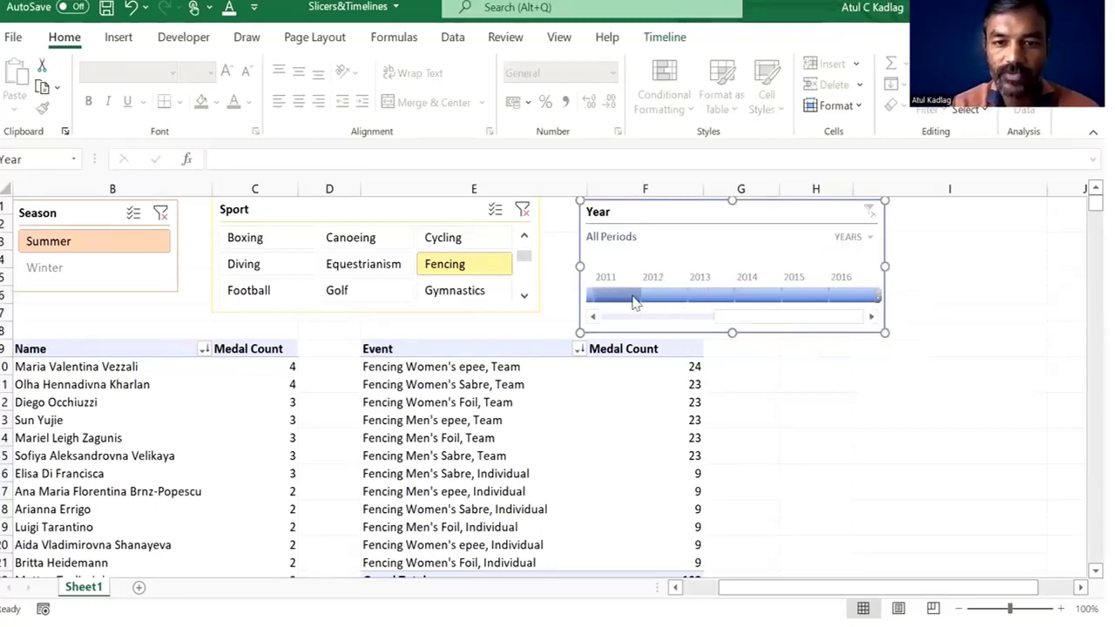
pyautogui.click(669, 298)
pyautogui.click(723, 299)
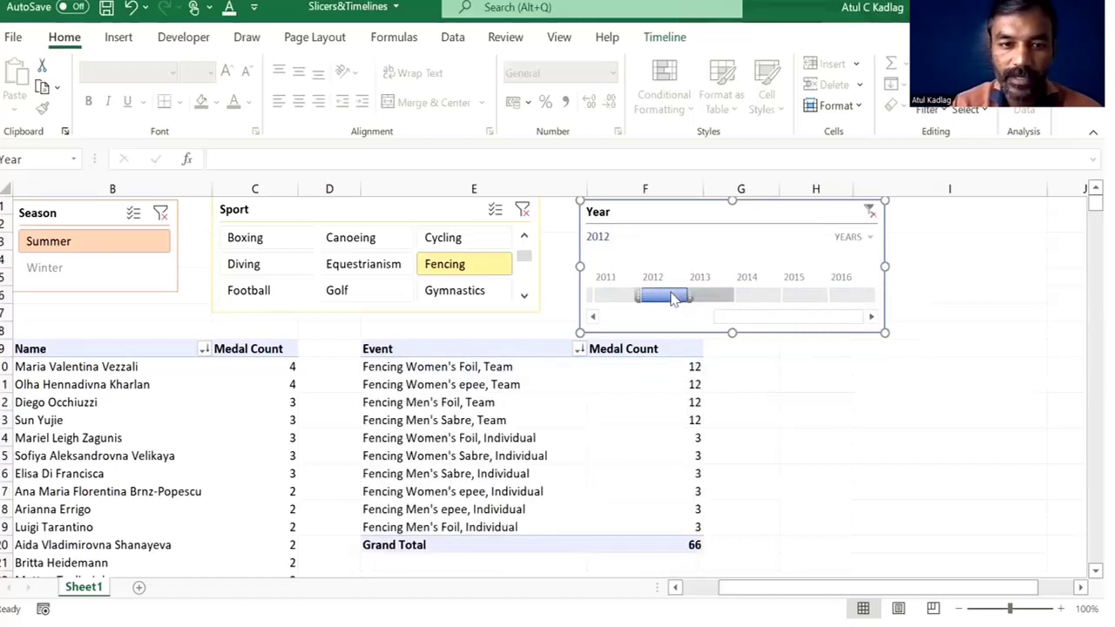
# Clear the Season and Sport slicer filters and try 2014, 2011 and other years on the Year timeline, ending on 2013.
pyautogui.click(159, 212)
pyautogui.click(756, 301)
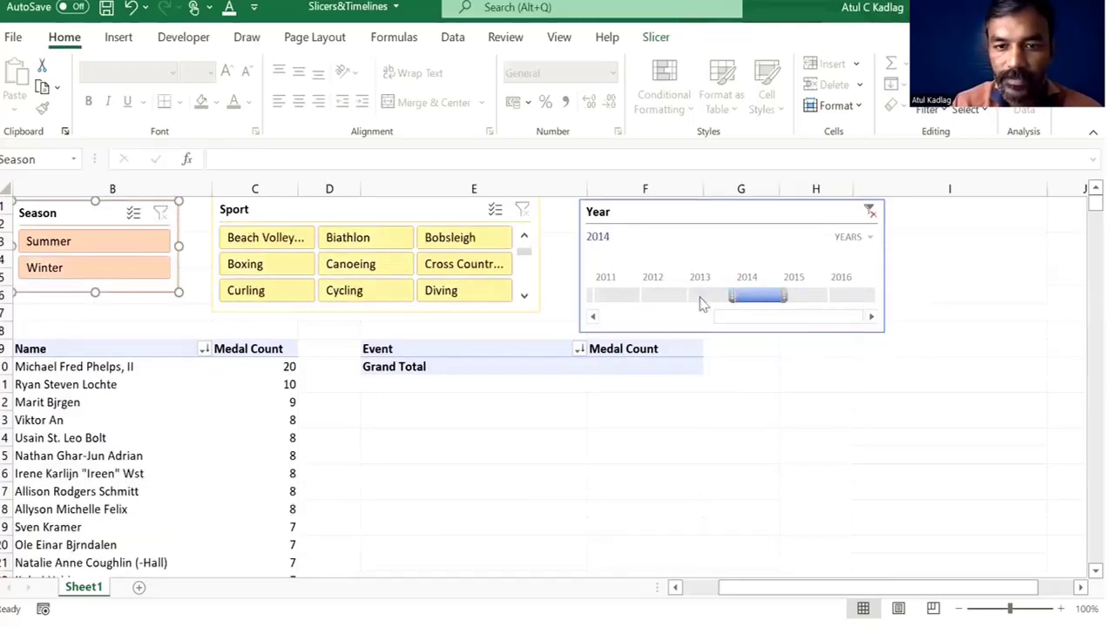
pyautogui.click(647, 298)
pyautogui.click(667, 298)
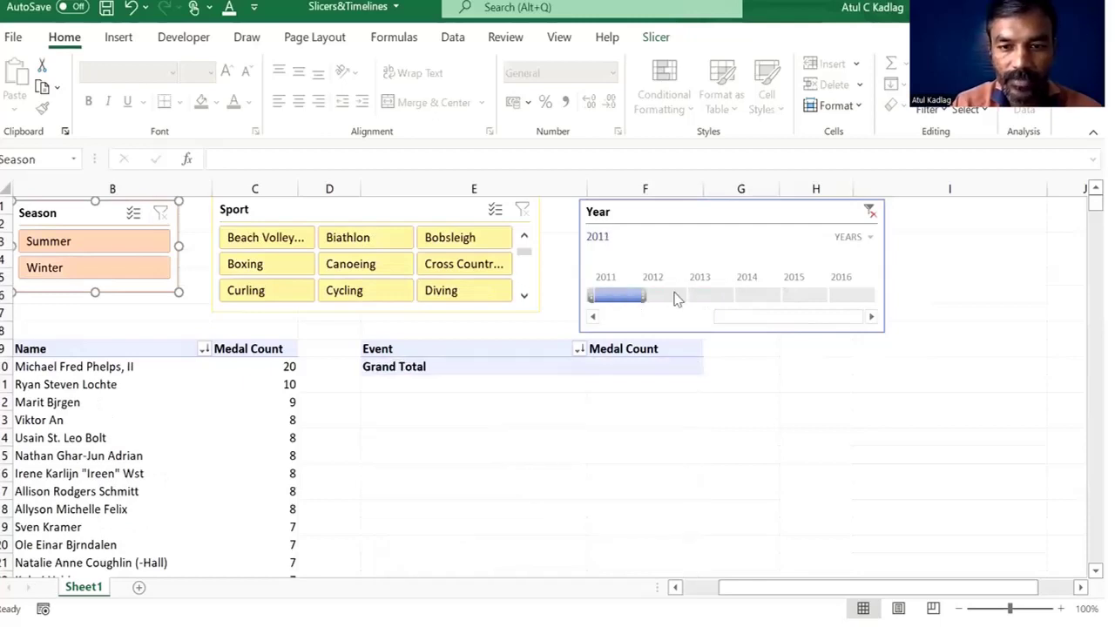
pyautogui.click(720, 298)
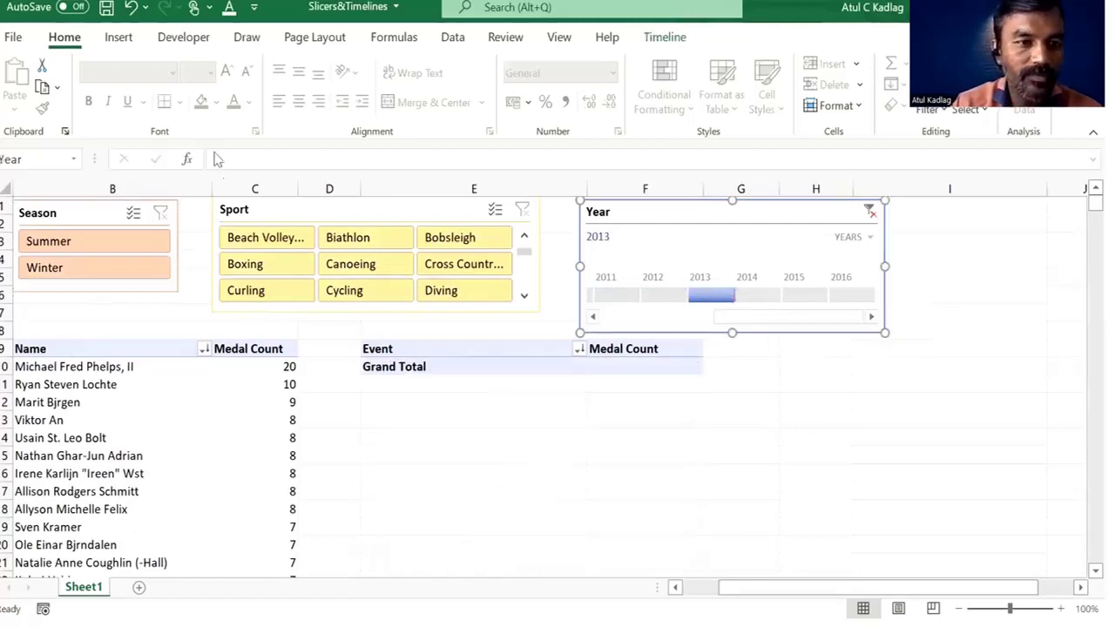
# Connect the Year timeline to PivotTable2 as well as PivotTable1 through its report connections, and clear the timeline's filter.
pyautogui.click(661, 37)
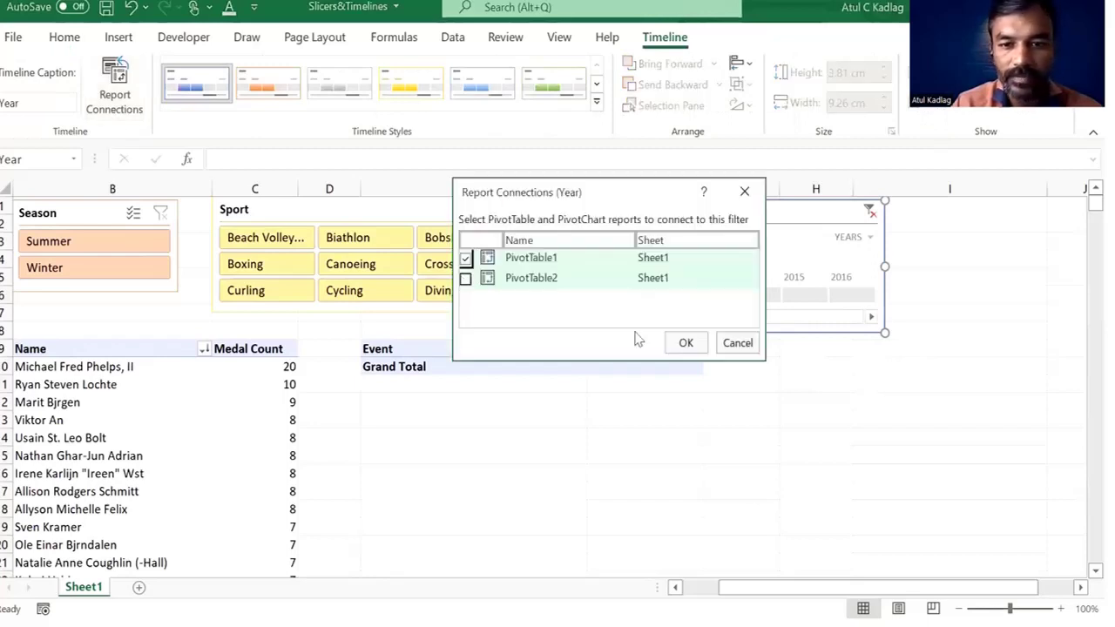
pyautogui.click(686, 343)
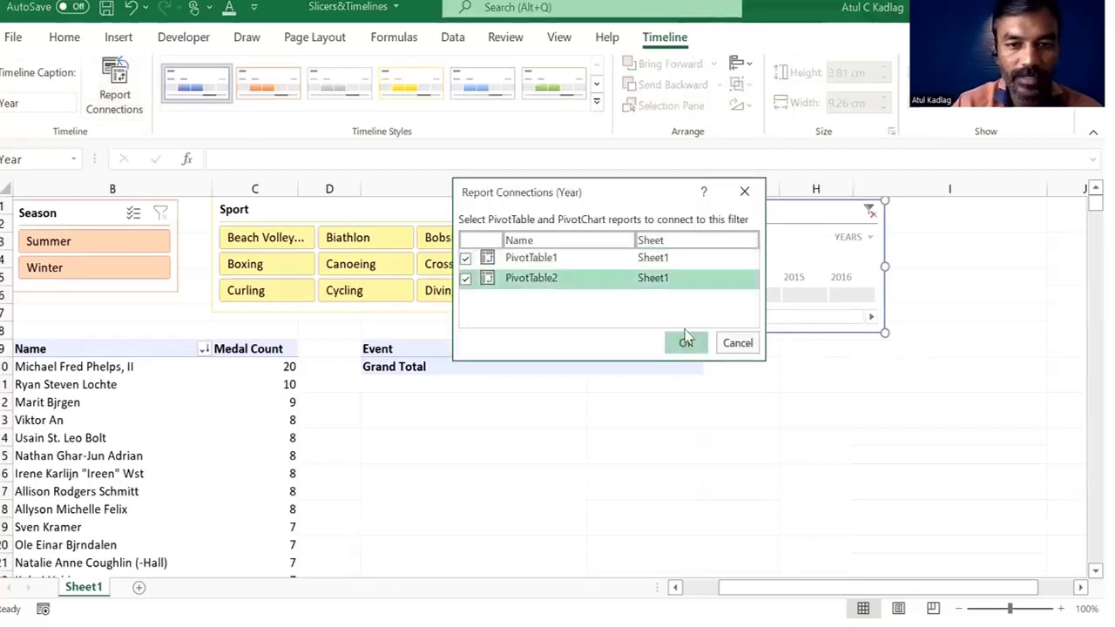
pyautogui.click(870, 212)
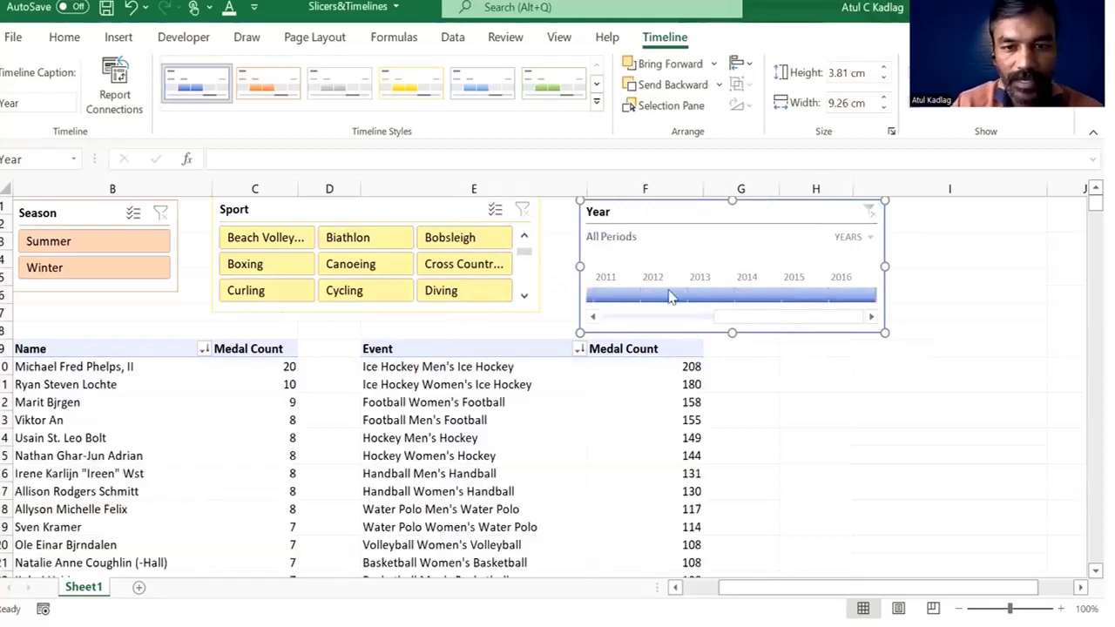
# Filter both pivot tables by different years on the Year timeline, ending on 2016, and apply a yellow style to the timeline.
pyautogui.click(606, 301)
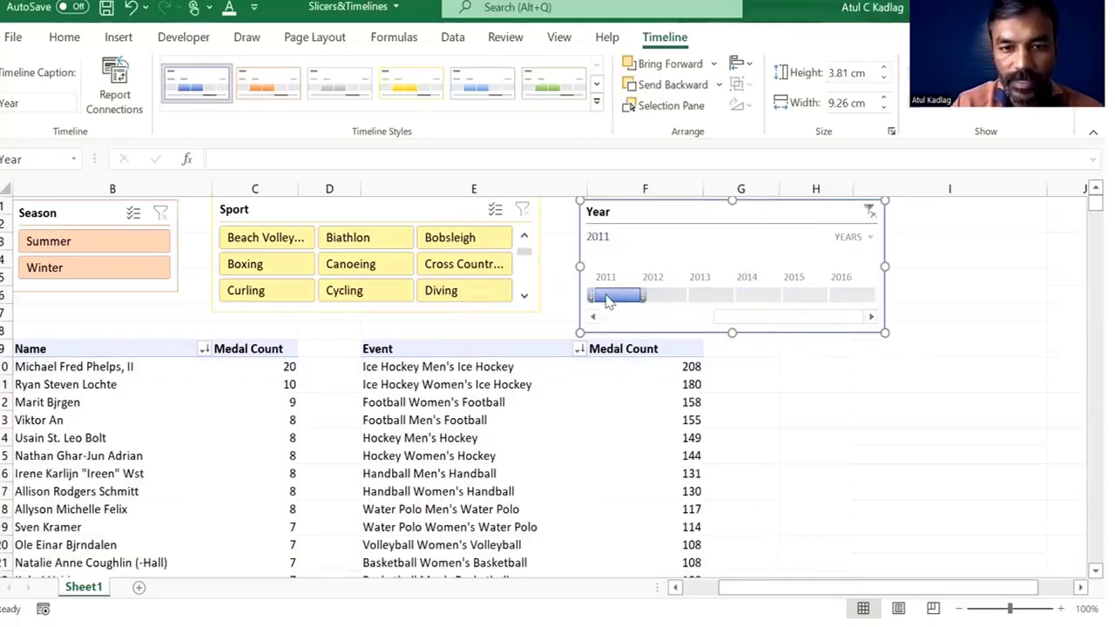
pyautogui.click(679, 299)
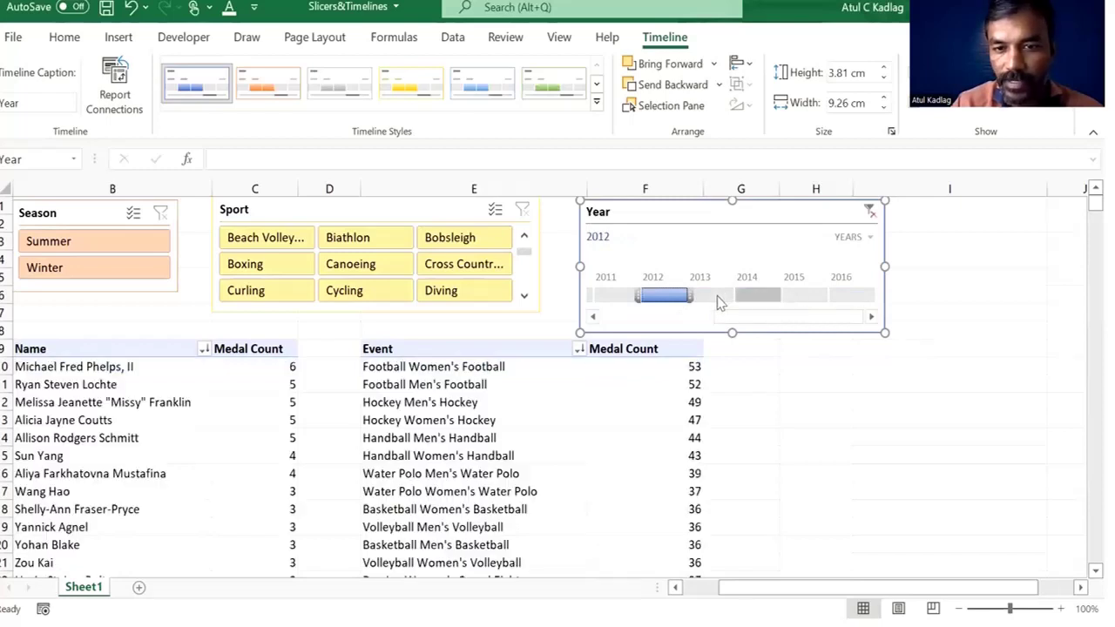
pyautogui.click(758, 297)
pyautogui.click(850, 296)
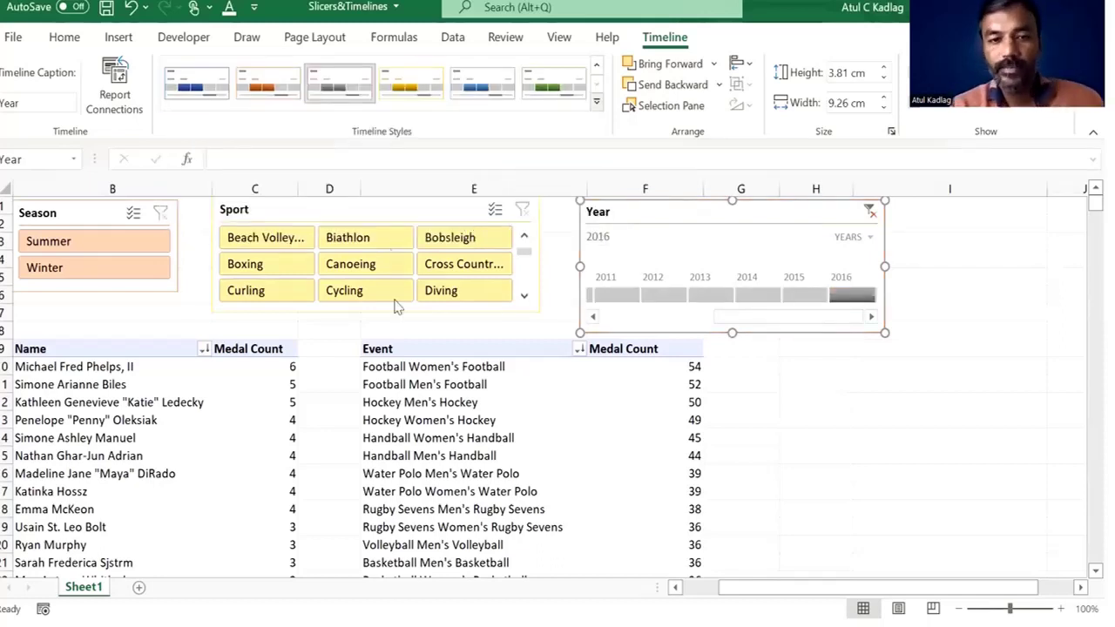
pyautogui.click(441, 325)
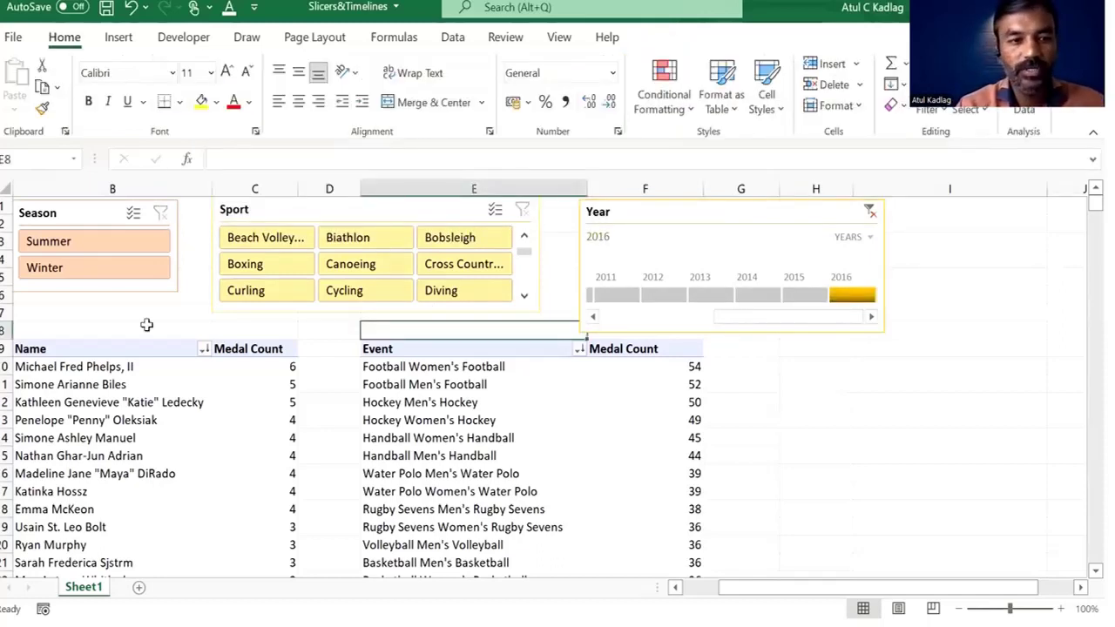
pyautogui.click(146, 325)
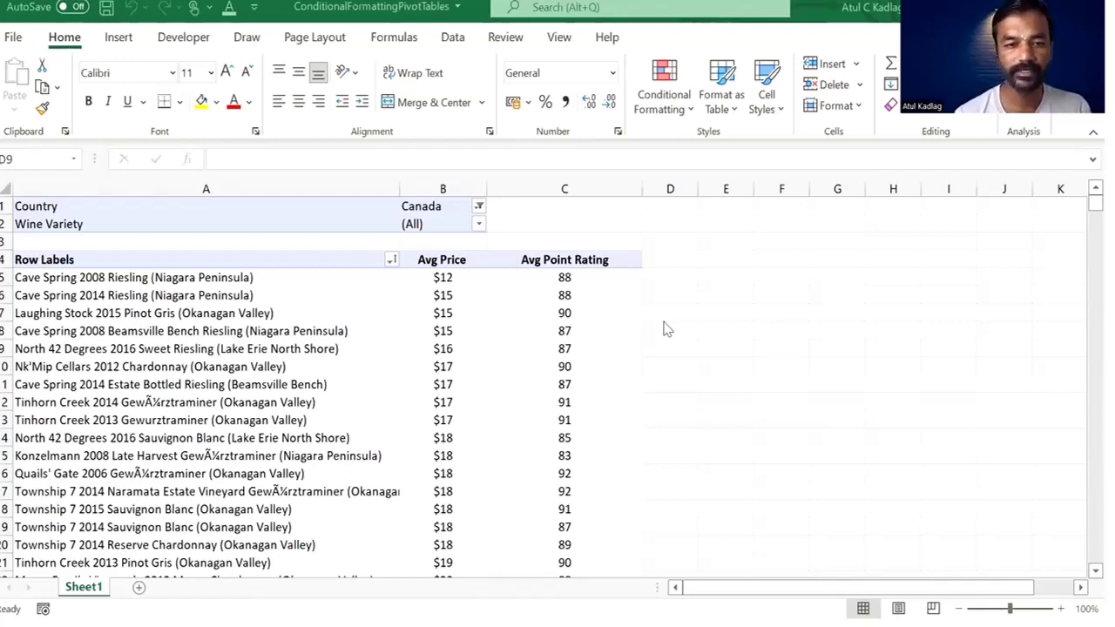
# Examine the wine names, average prices and average point ratings in the ConditionalFormattingPivotTables workbook's pivot table.
pyautogui.click(445, 331)
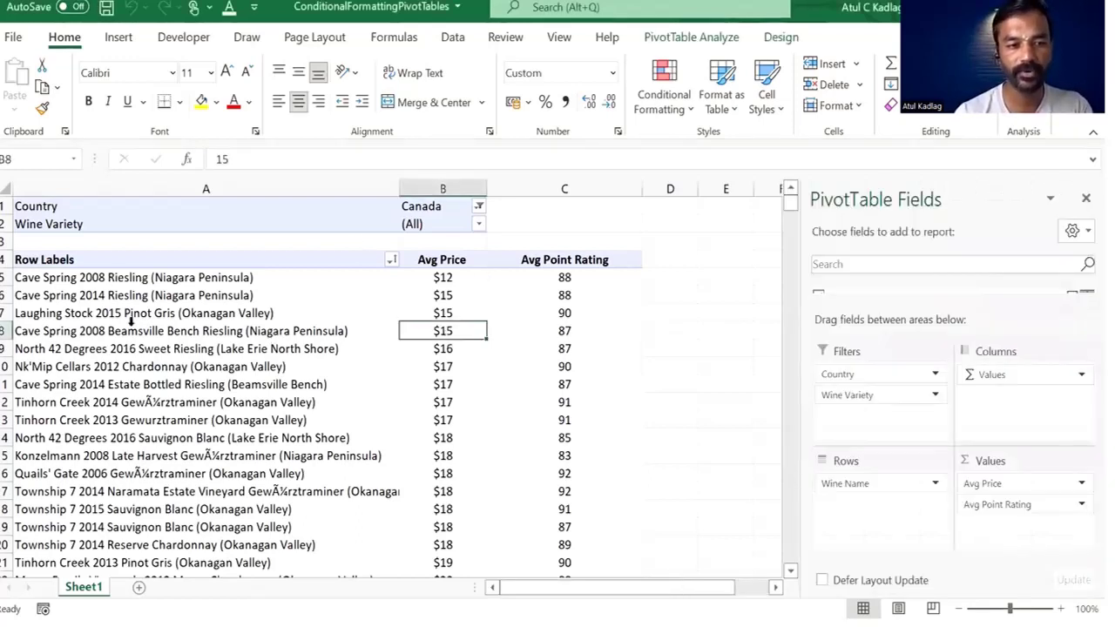
pyautogui.moveTo(140, 295); pyautogui.dragTo(191, 514)
pyautogui.click(490, 408)
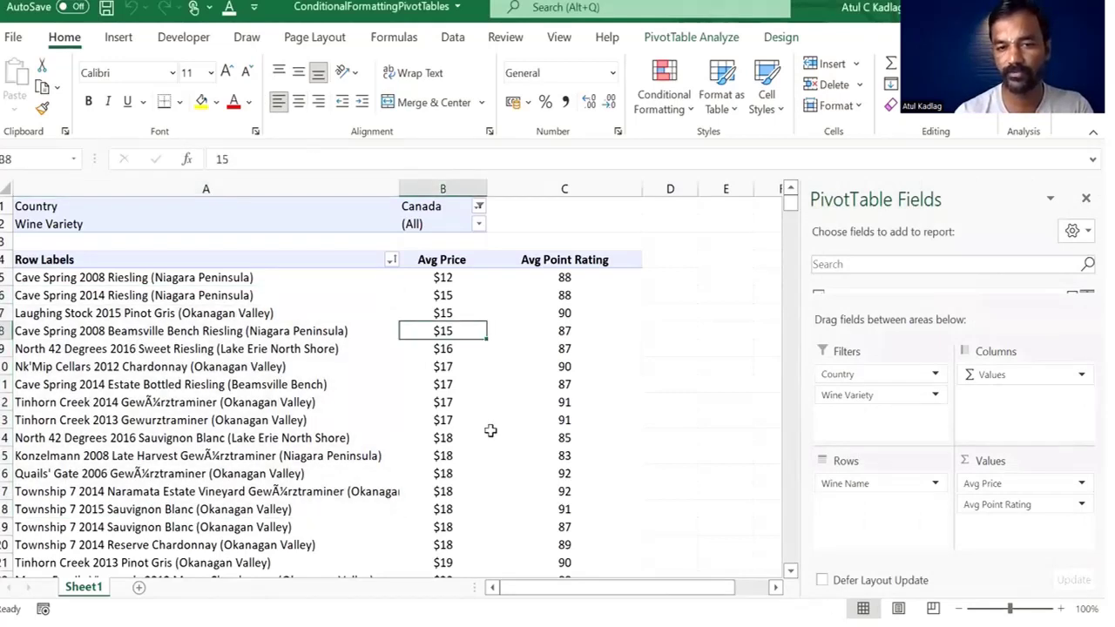
pyautogui.click(622, 348)
pyautogui.press('Up')
pyautogui.press('Up')
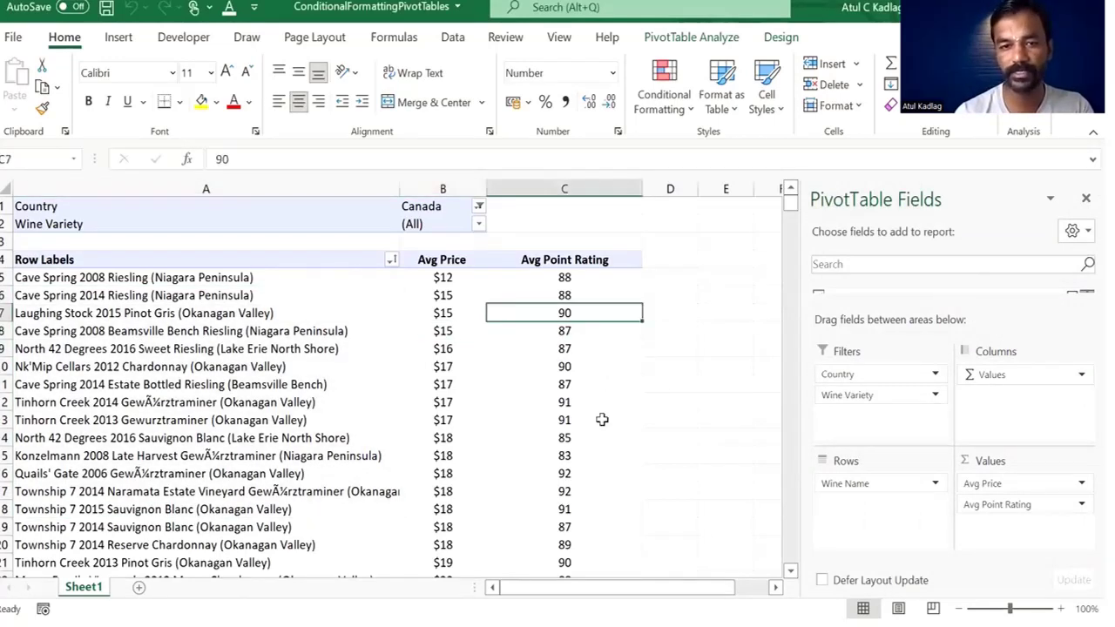
pyautogui.hotkey('shift', 'Down')
pyautogui.hotkey('shift', 'Down')
pyautogui.hotkey('shift', 'Down')
pyautogui.hotkey('shift', 'Down')
pyautogui.hotkey('shift', 'Down')
pyautogui.hotkey('shift', 'Down')
pyautogui.moveTo(455, 295); pyautogui.dragTo(461, 442)
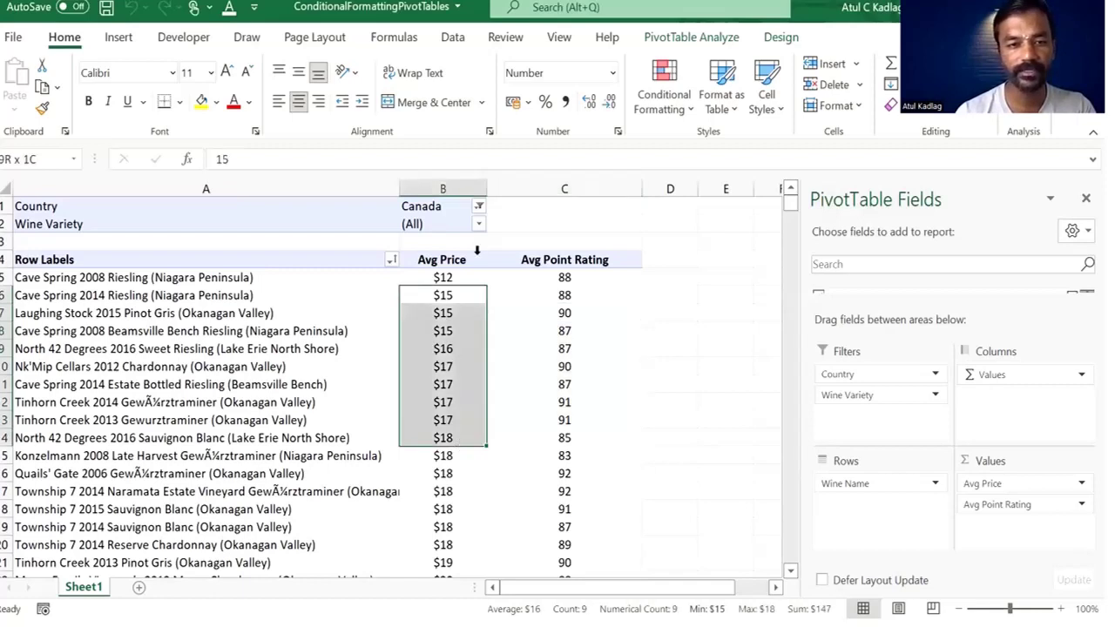
pyautogui.click(469, 313)
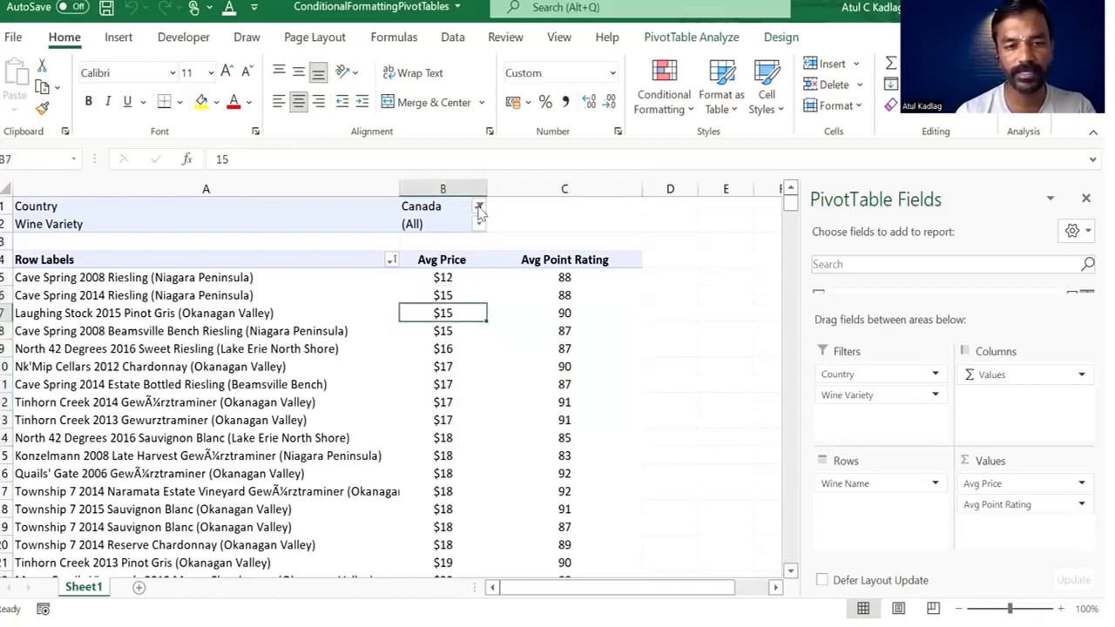
# Change the pivot table's Country filter to show only Croatia.
pyautogui.click(479, 209)
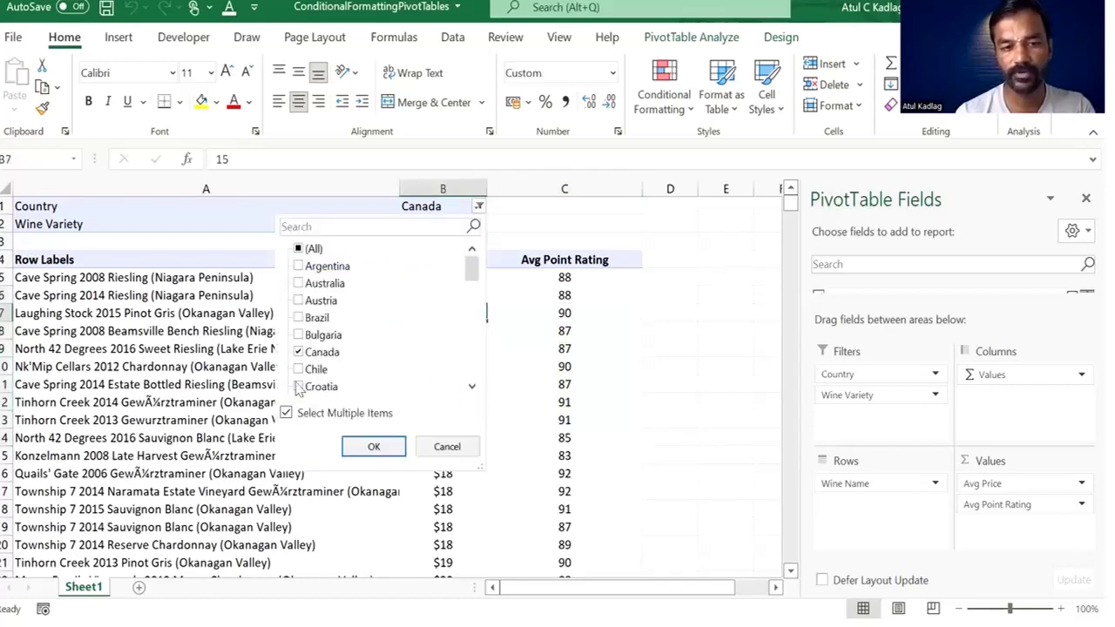
pyautogui.click(299, 387)
pyautogui.scroll(-1, 301, 366)
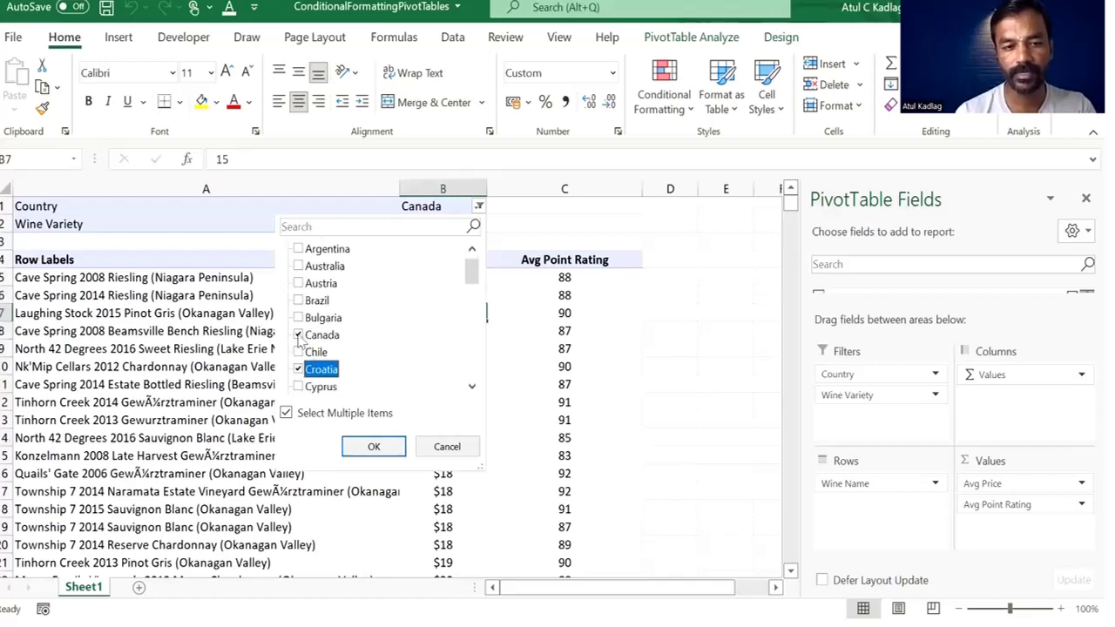
pyautogui.click(299, 336)
pyautogui.click(390, 443)
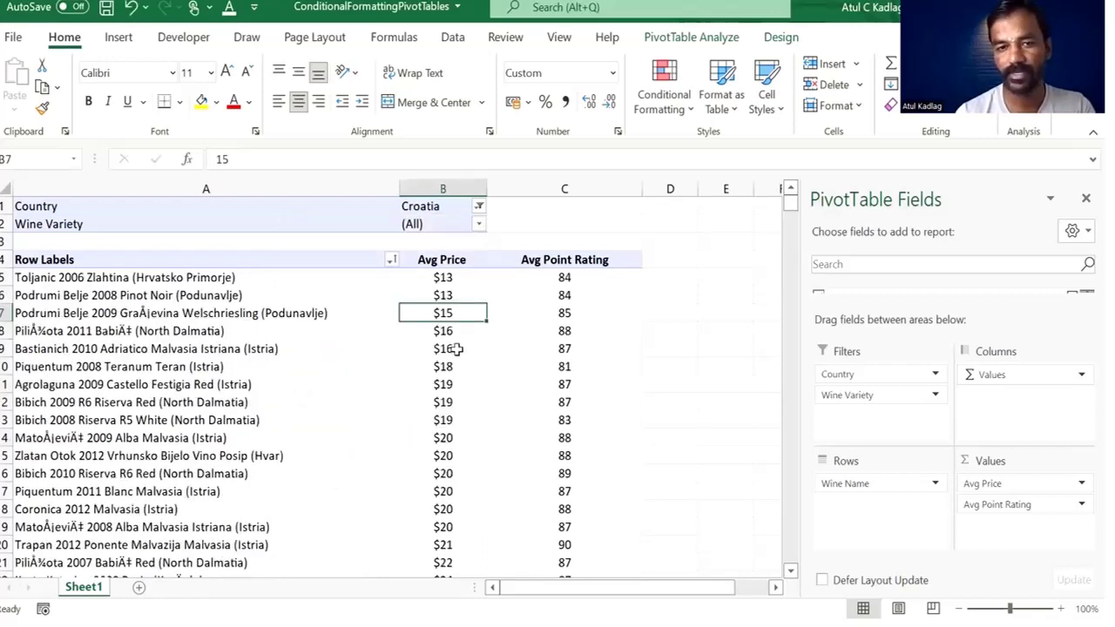
# Set the Country filter back to show only Canada instead of Croatia.
pyautogui.click(478, 206)
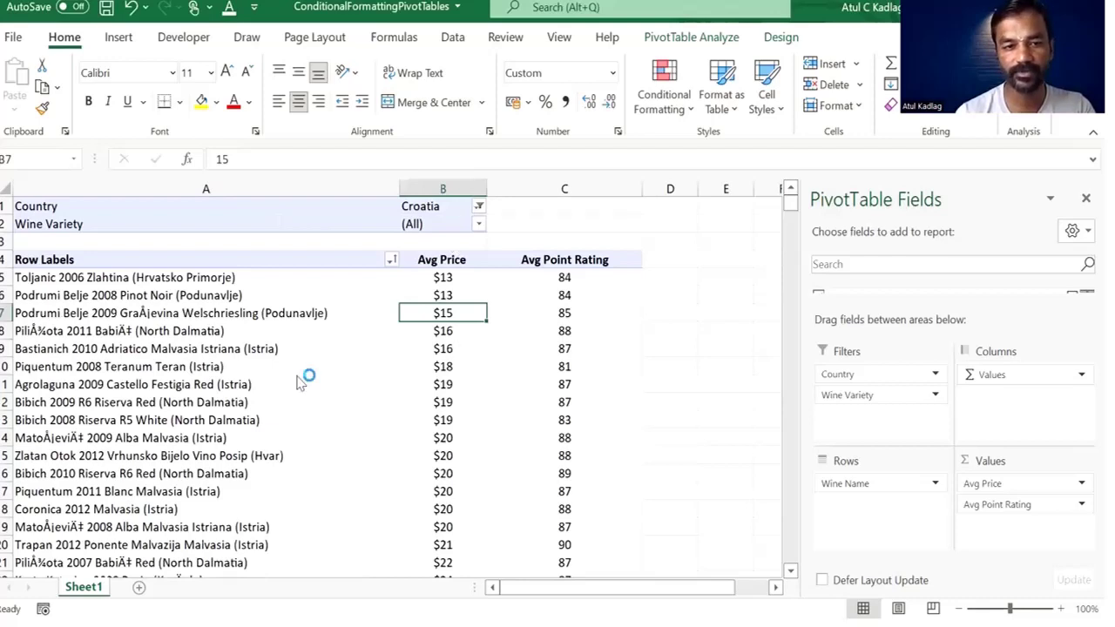
pyautogui.click(298, 386)
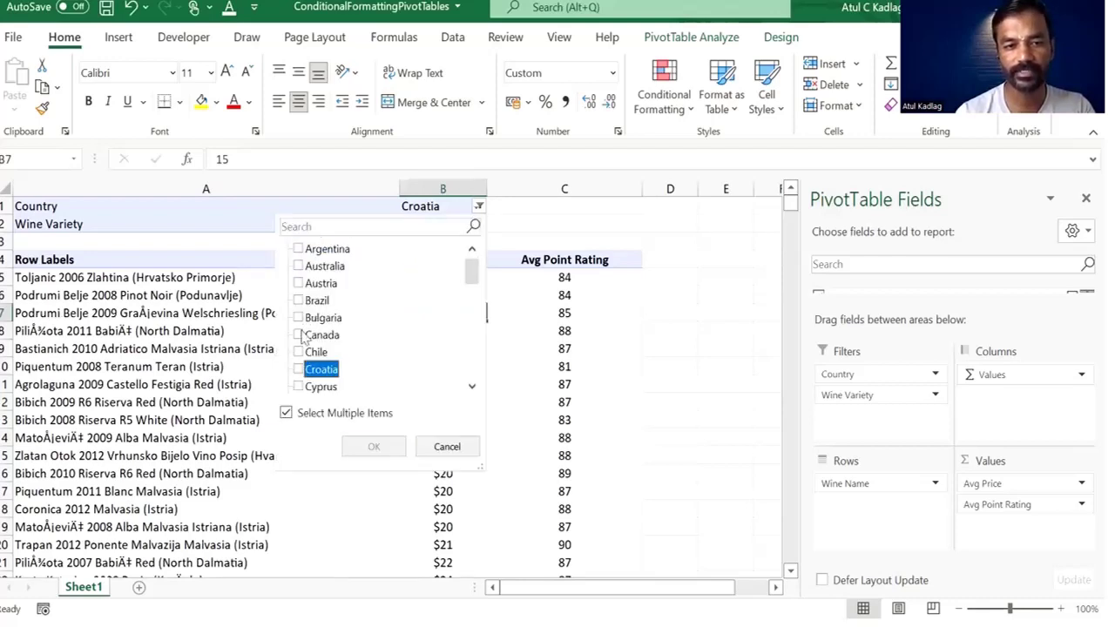
pyautogui.click(299, 335)
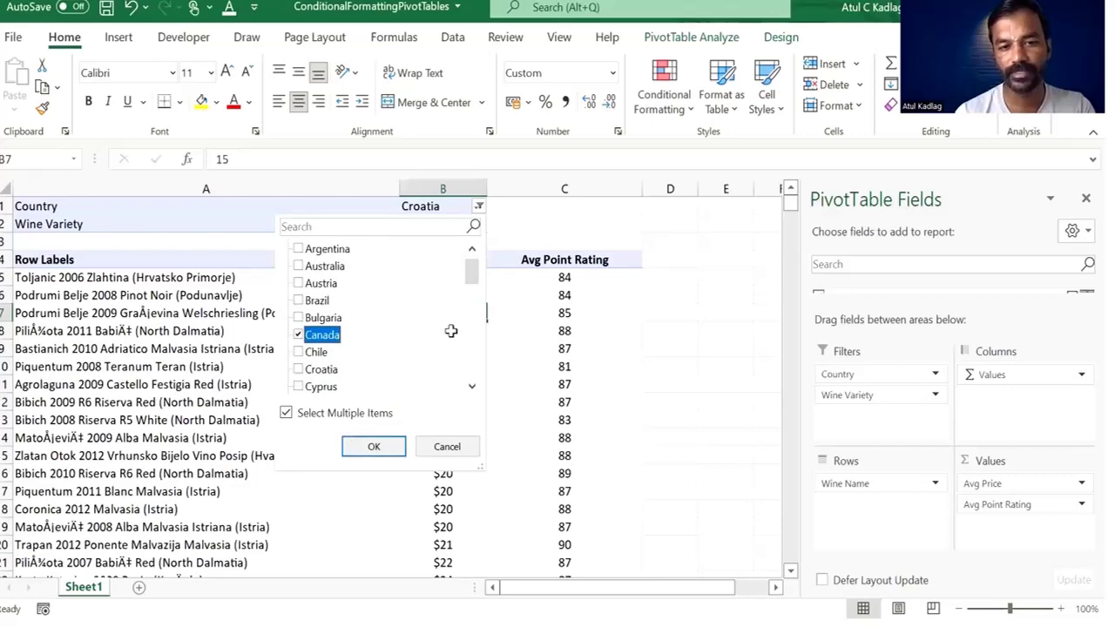
pyautogui.press('Return')
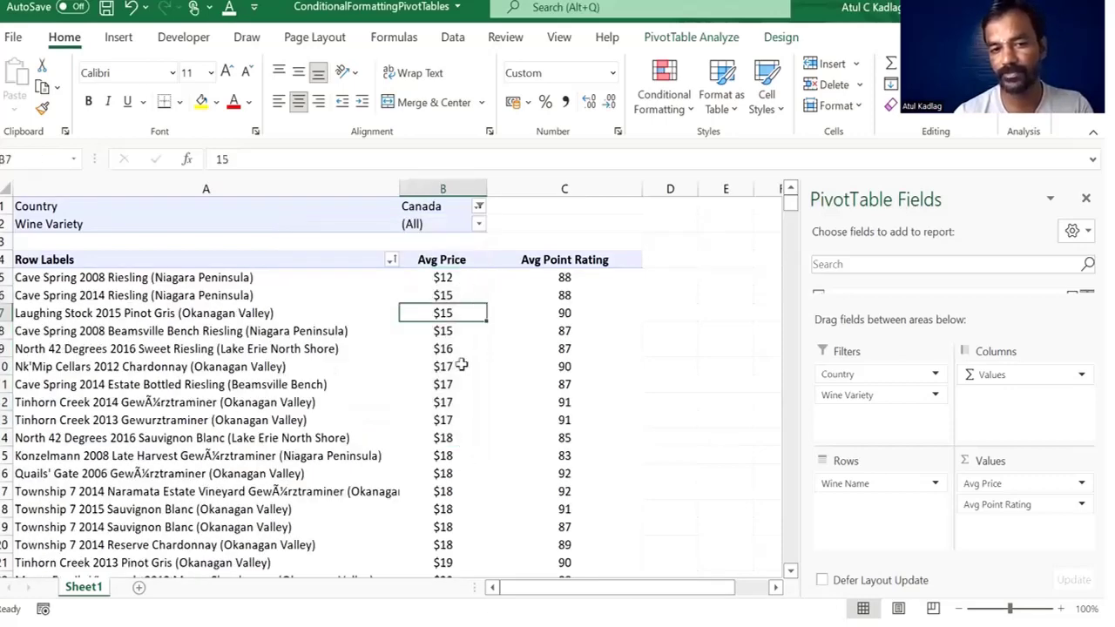
# Examine the Avg Price and Avg Point Rating values of the Canadian wines.
pyautogui.moveTo(462, 297); pyautogui.dragTo(461, 440)
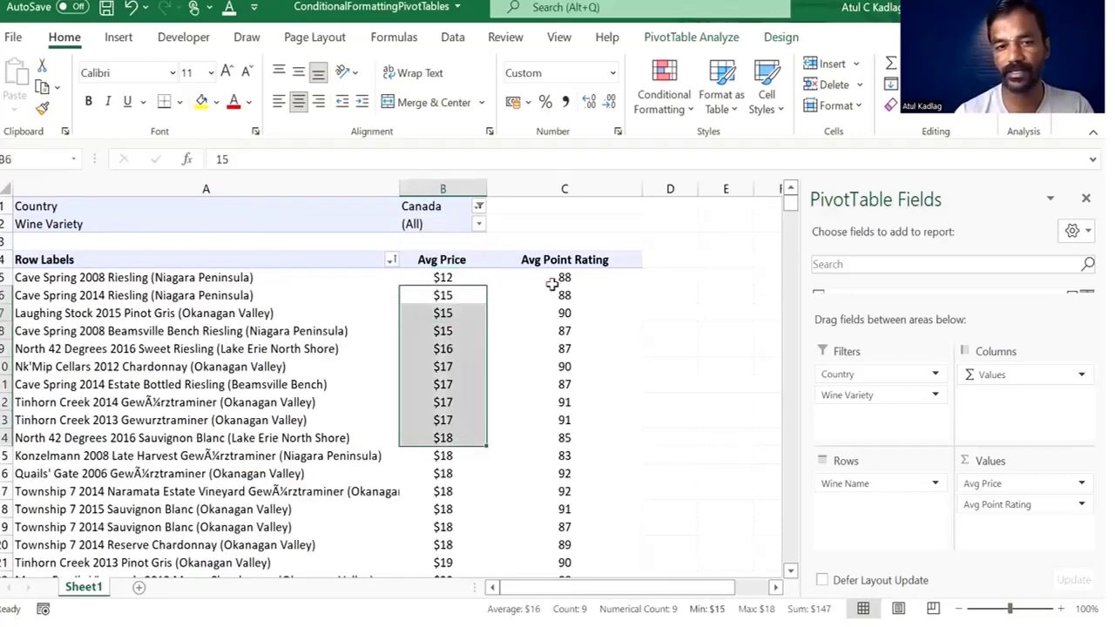
pyautogui.moveTo(551, 284); pyautogui.dragTo(562, 316)
pyautogui.moveTo(566, 450); pyautogui.dragTo(564, 455)
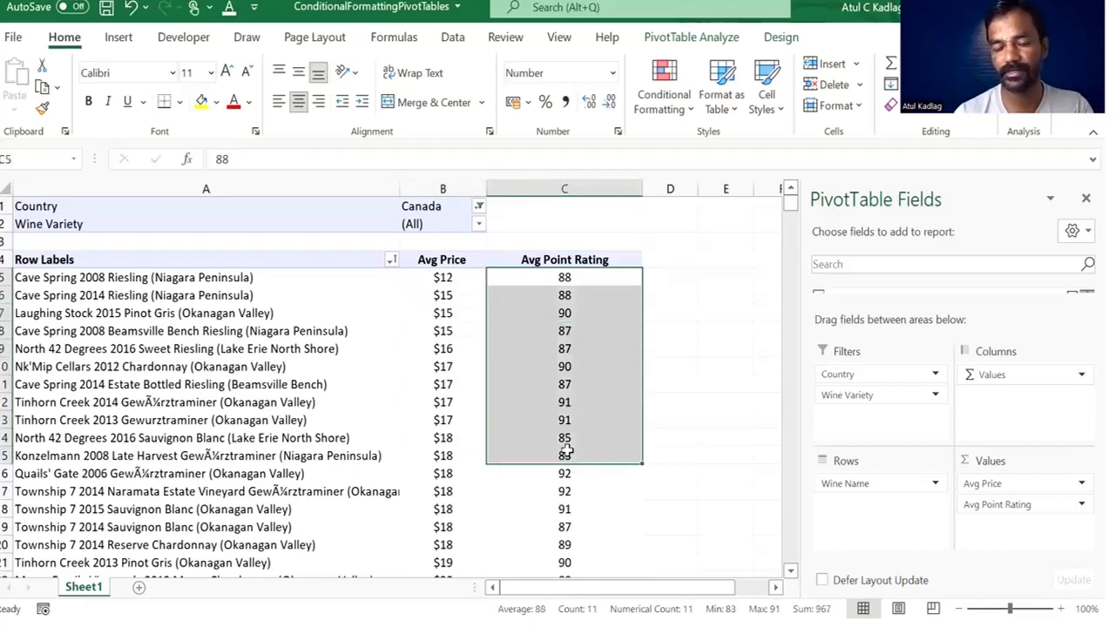
pyautogui.click(551, 364)
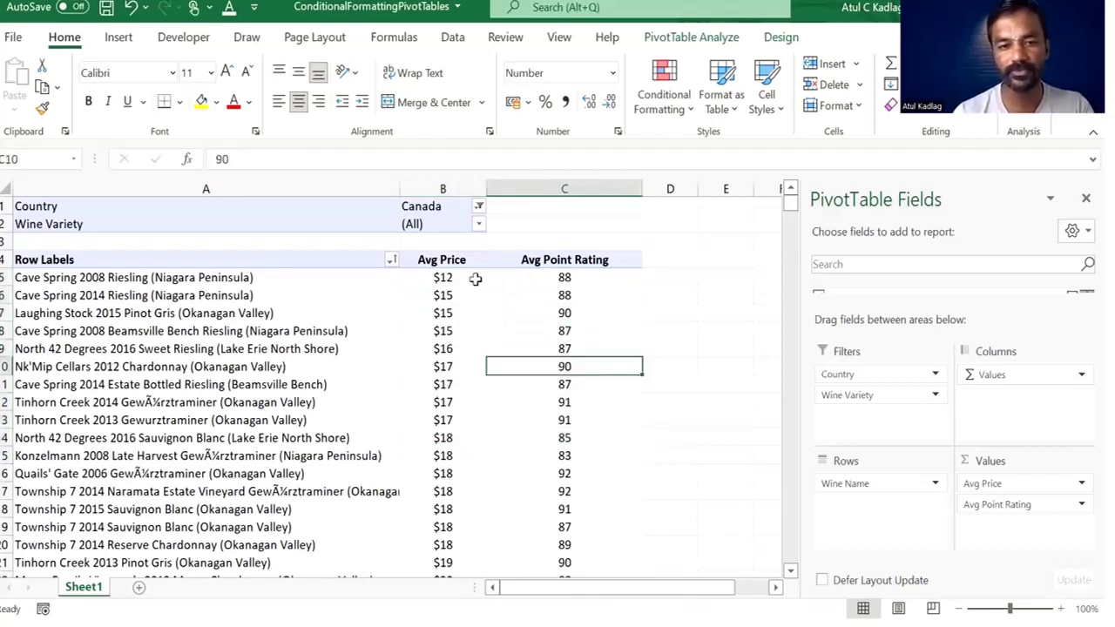
pyautogui.moveTo(470, 280); pyautogui.dragTo(461, 425)
pyautogui.click(452, 281)
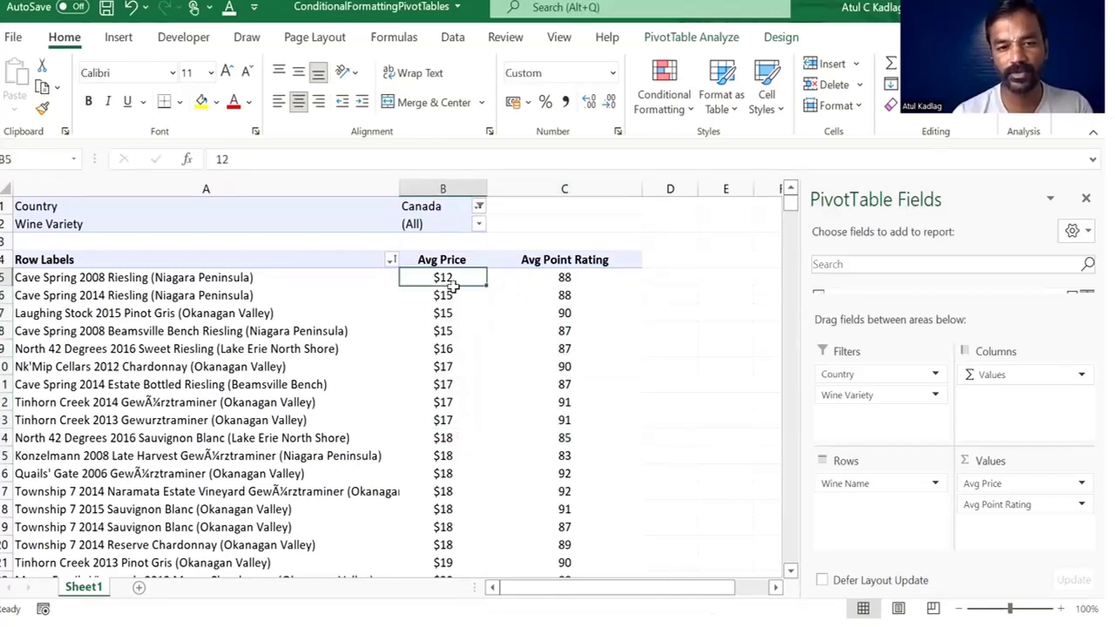
pyautogui.click(449, 366)
pyautogui.click(531, 315)
# Apply the Red - Yellow - Green color scale to B5:B12 and extend it to all cells showing "Avg Price" values for "Wine Name".
pyautogui.moveTo(445, 294); pyautogui.dragTo(451, 394)
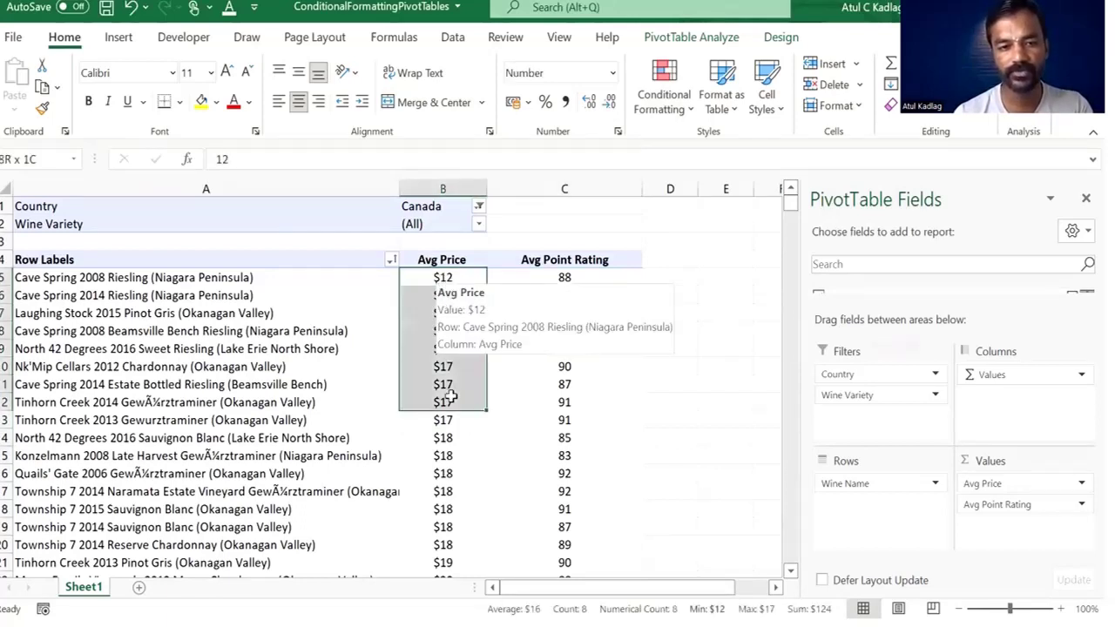
pyautogui.click(688, 111)
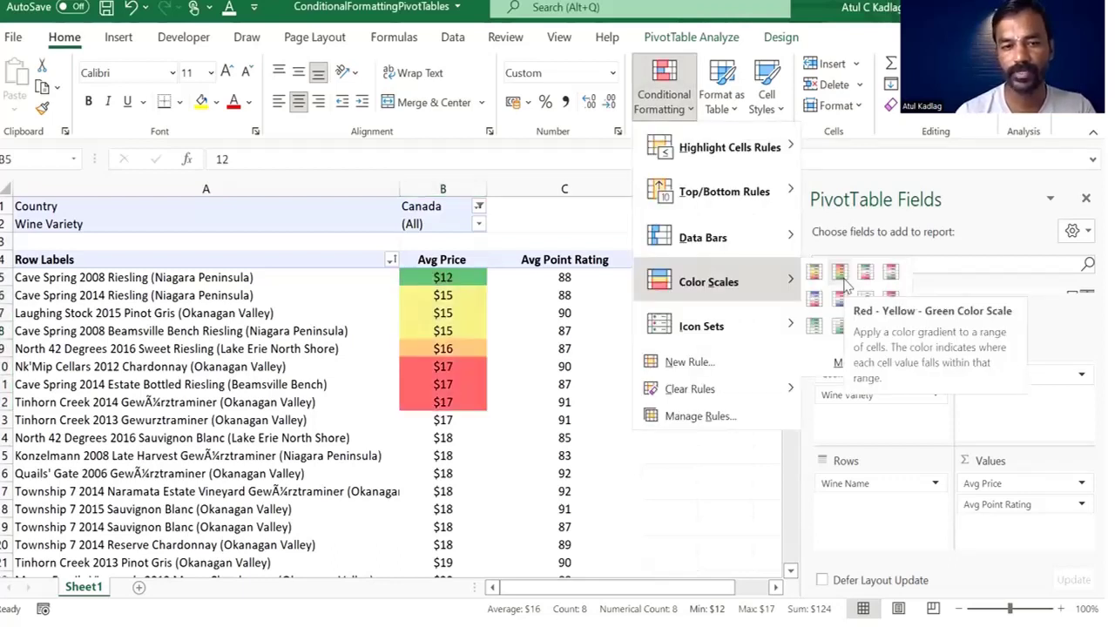
pyautogui.click(844, 284)
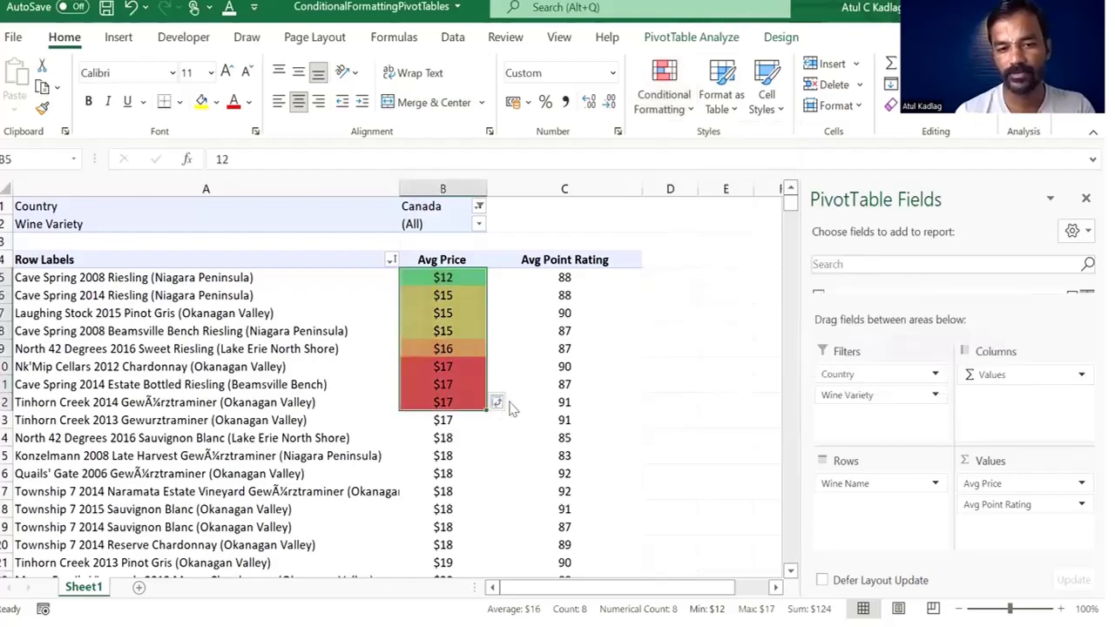
pyautogui.click(498, 401)
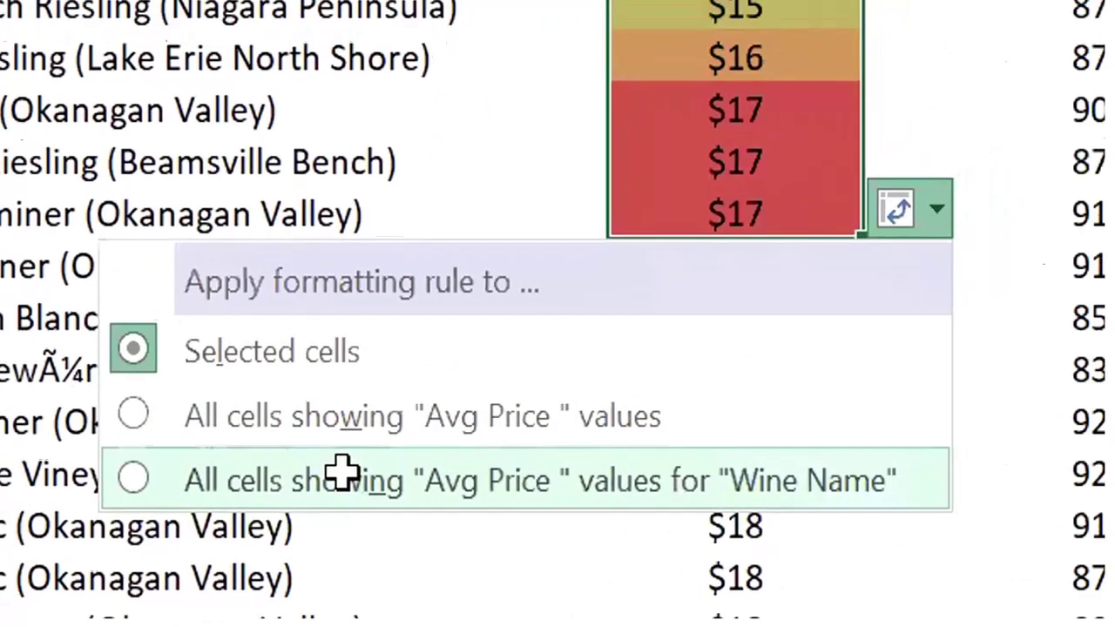
pyautogui.click(362, 492)
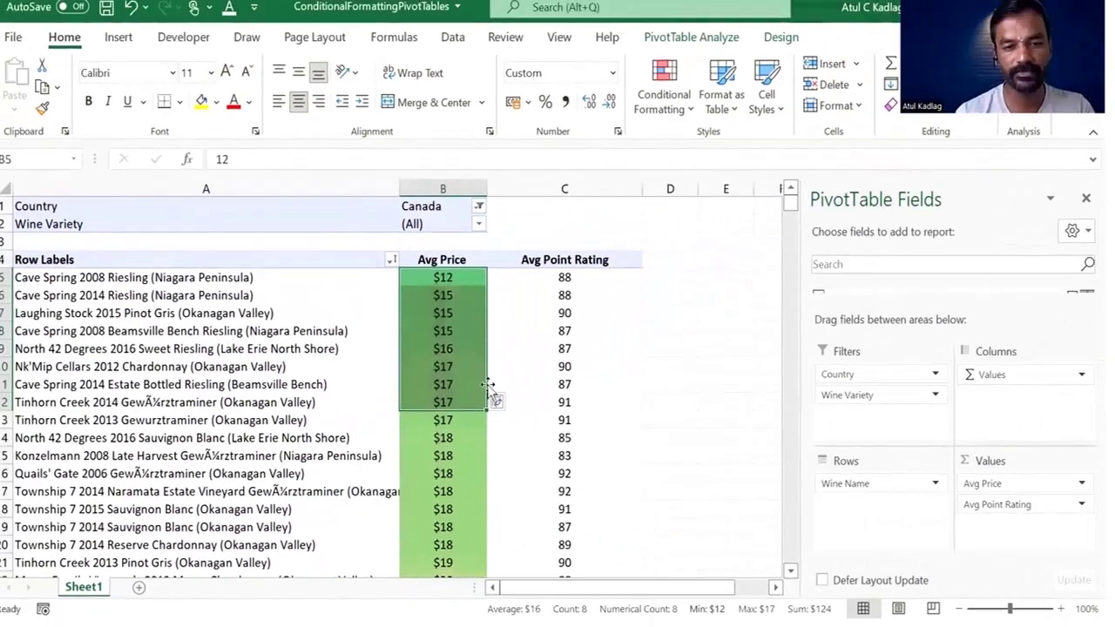
# Review the color scale down the whole Avg Price column and return to the first wine.
pyautogui.press('Right')
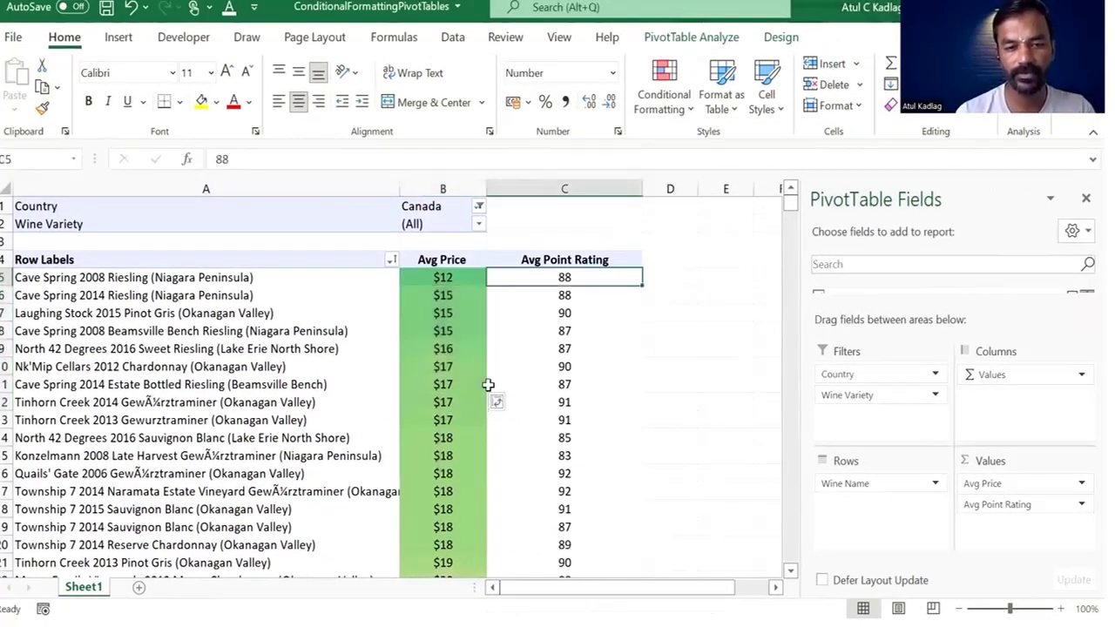
pyautogui.press('pagedown')
pyautogui.press('pagedown')
pyautogui.press('pagedown')
pyautogui.press('pagedown')
pyautogui.press('pagedown')
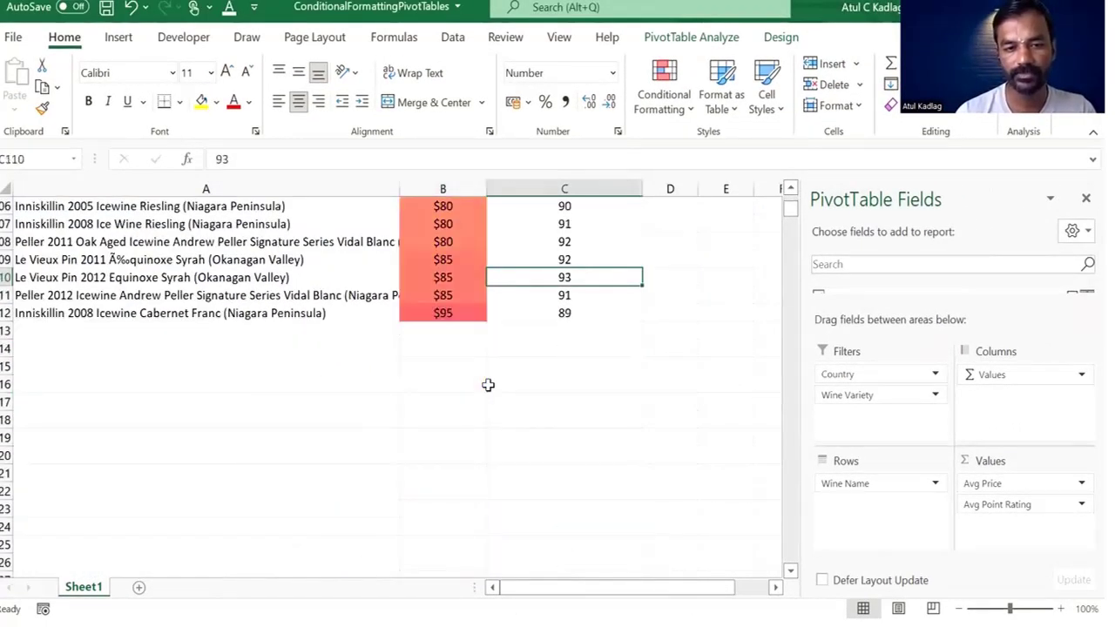
pyautogui.press('pageup')
pyautogui.press('pageup')
pyautogui.press('pageup')
pyautogui.press('pageup')
pyautogui.press('pageup')
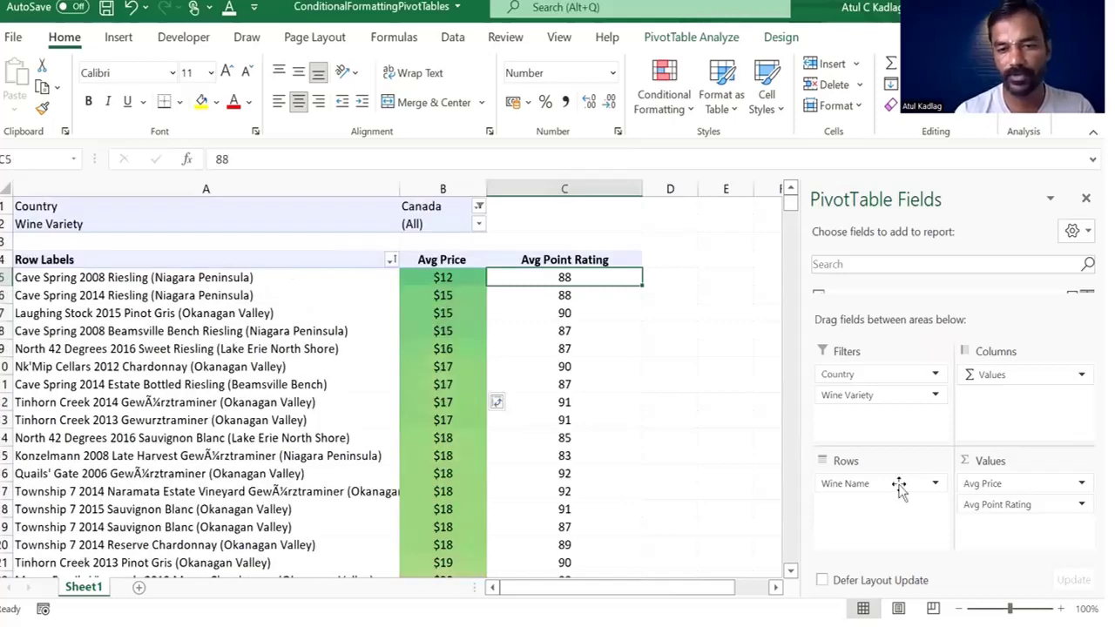
# Move the Wine Name field from Rows to Filters to test the Avg Price formatting, and put it back in Rows.
pyautogui.click(435, 342)
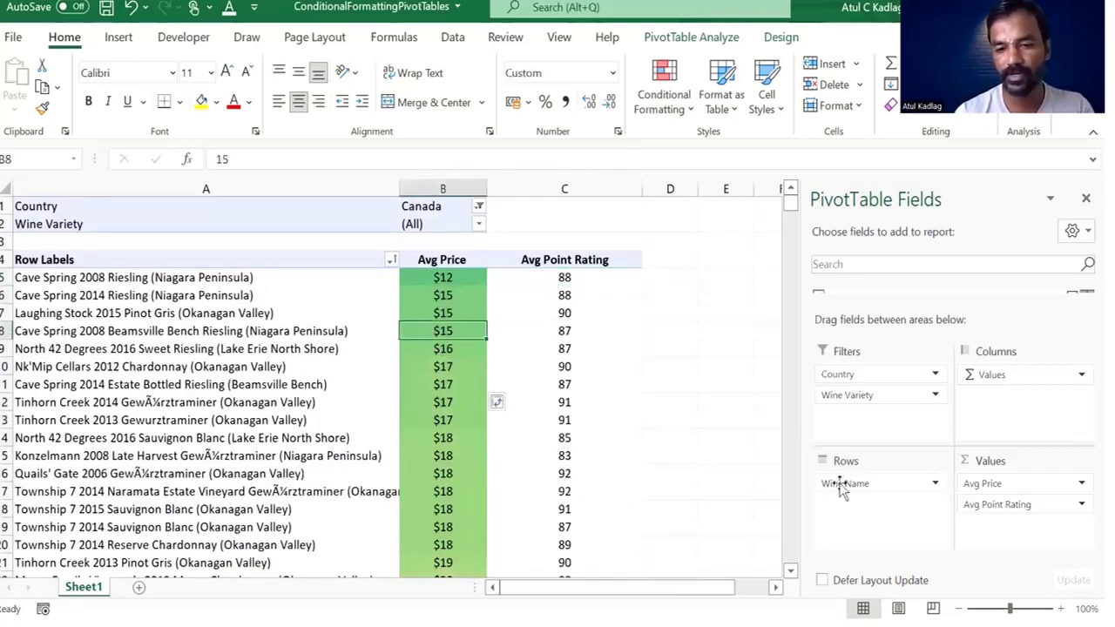
pyautogui.moveTo(839, 484); pyautogui.dragTo(864, 416)
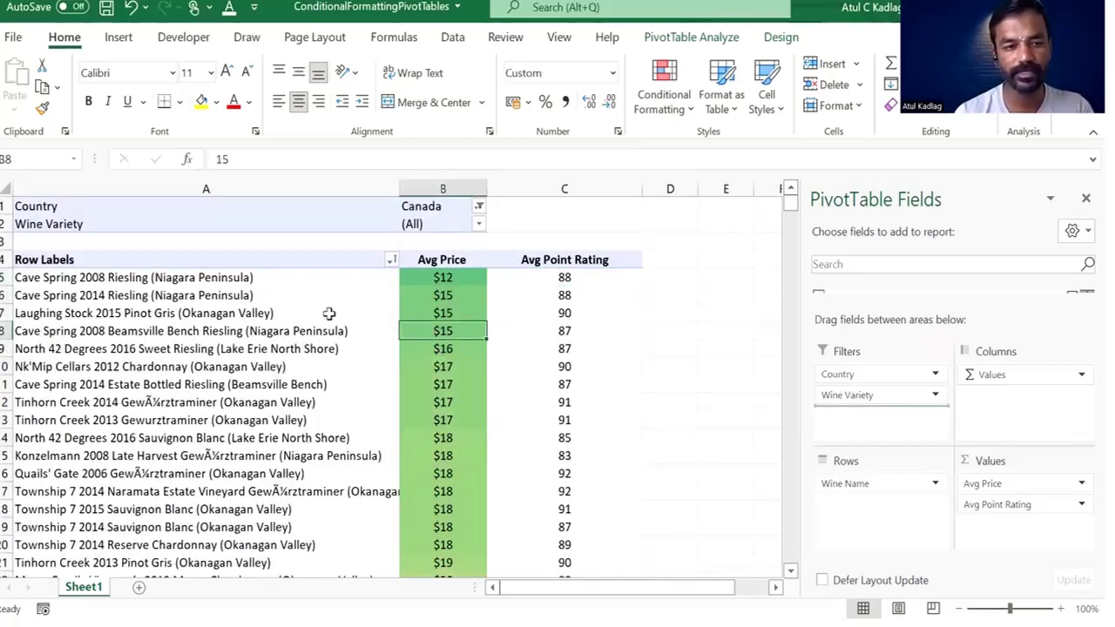
pyautogui.press('Down')
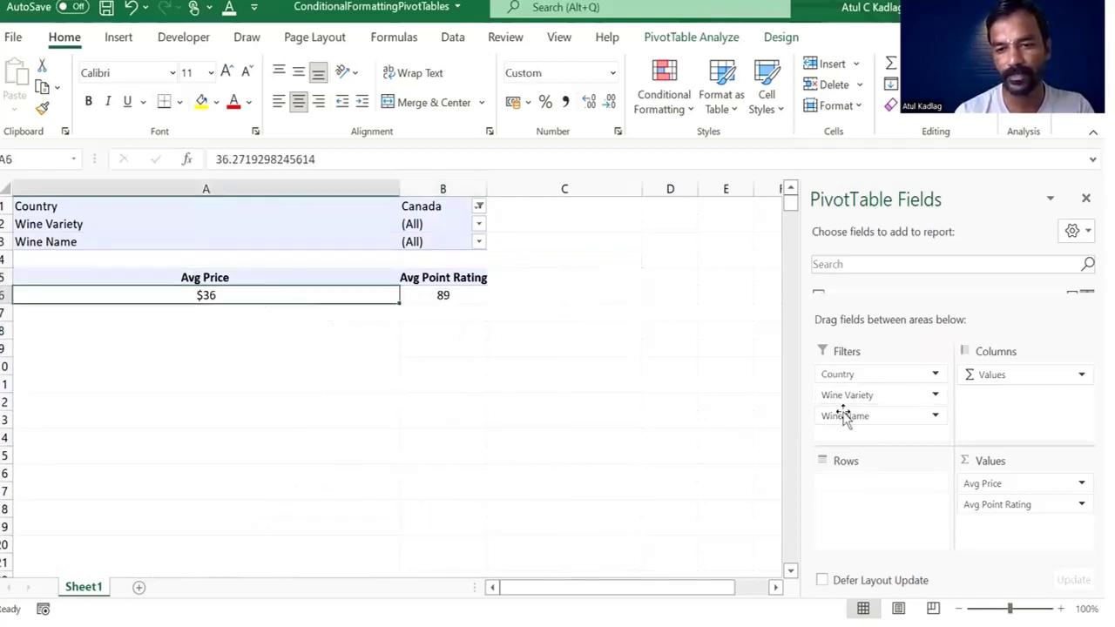
pyautogui.moveTo(845, 421); pyautogui.dragTo(854, 497)
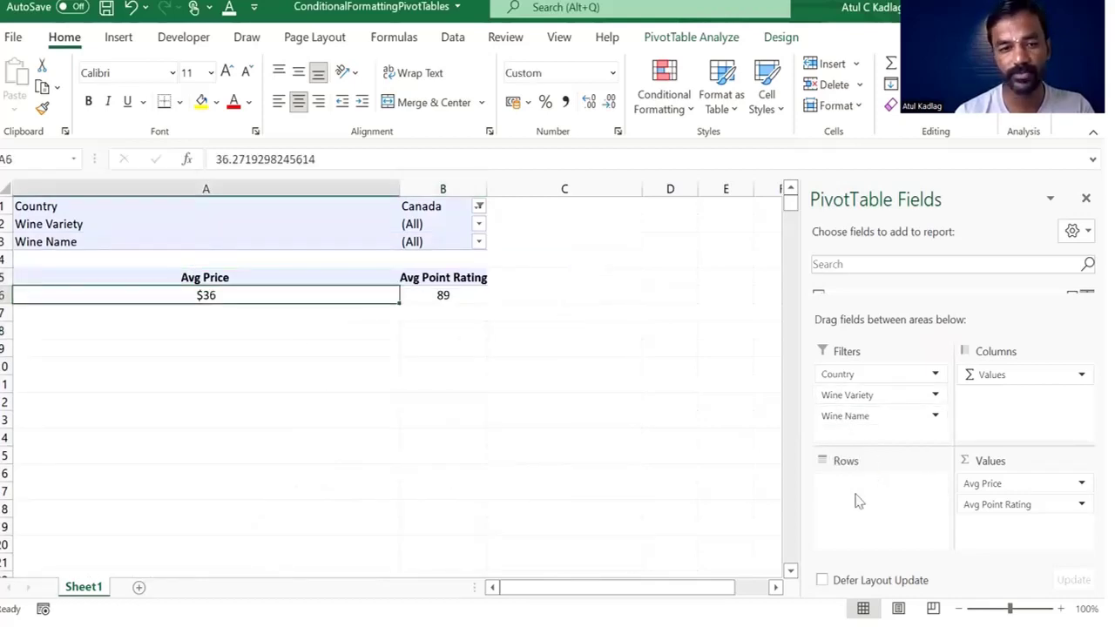
# Edit the Avg Price color scale rule so it applies to all cells showing "Avg Price" values.
pyautogui.click(472, 295)
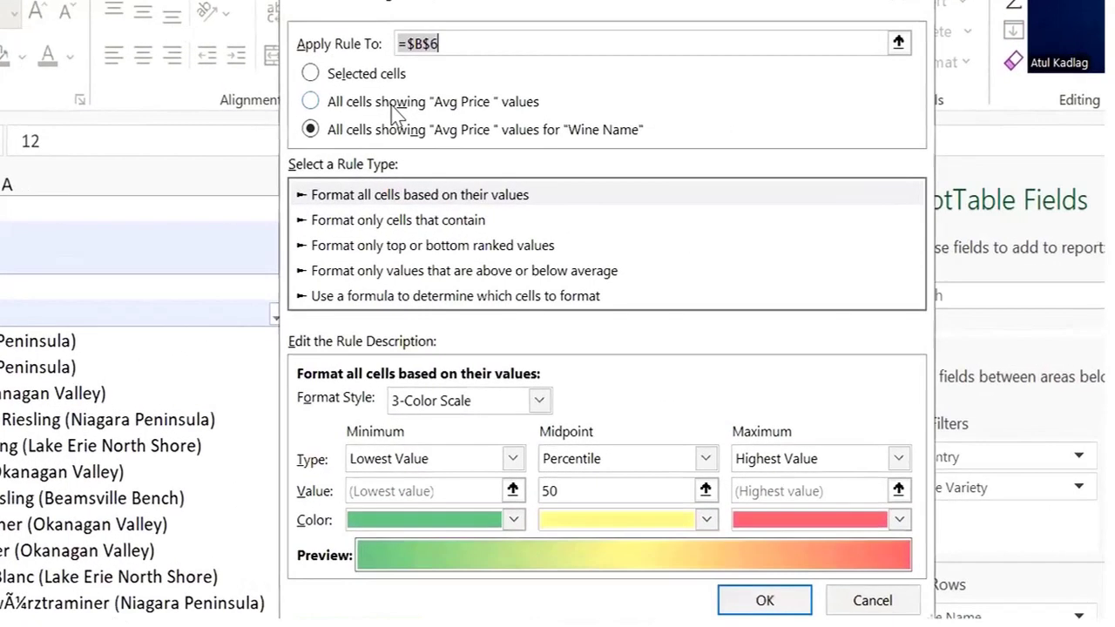
pyautogui.click(468, 137)
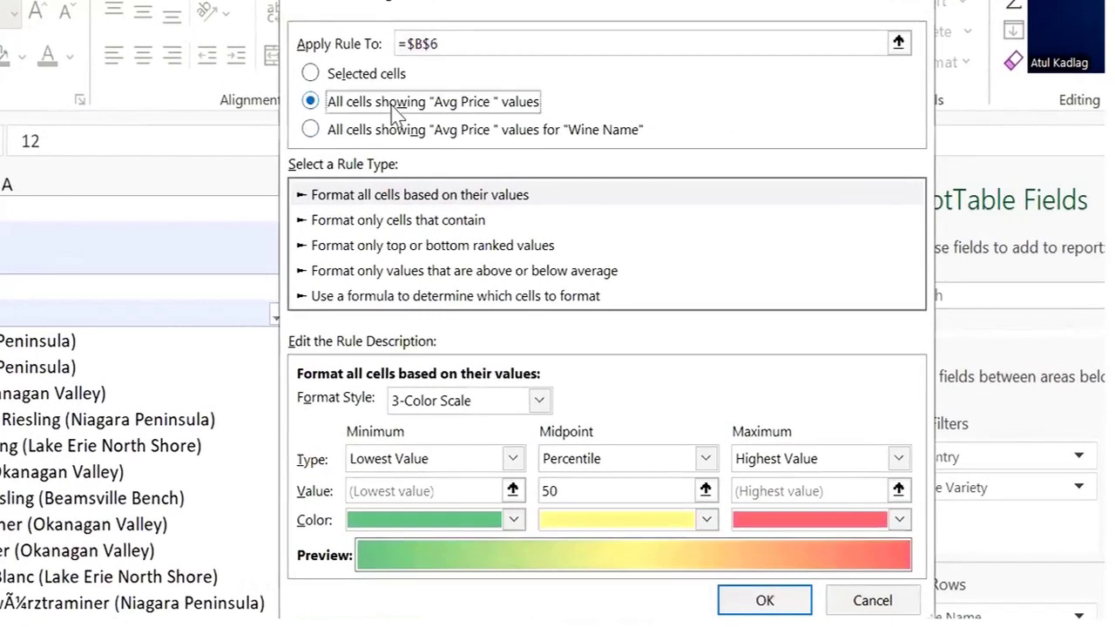
pyautogui.click(765, 603)
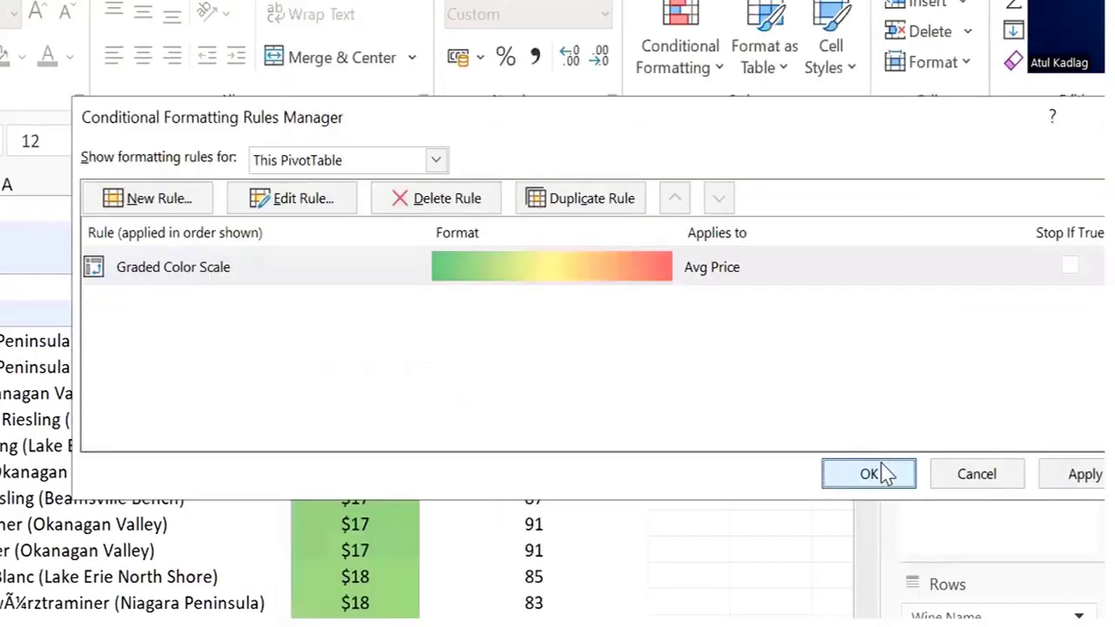
pyautogui.click(885, 474)
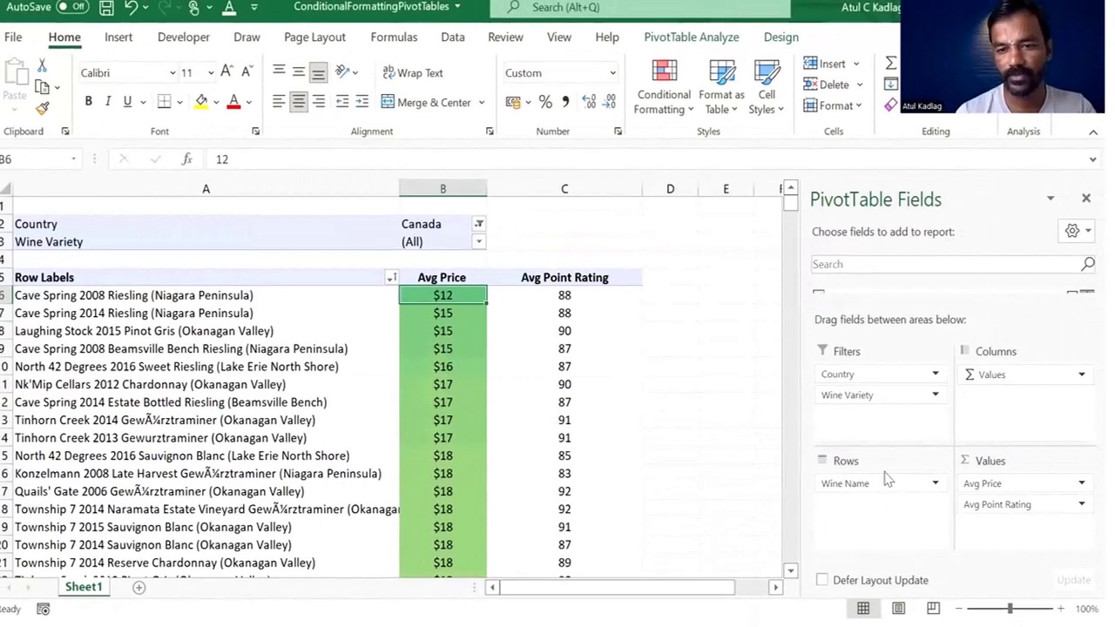
# Test the edited rule by moving Wine Name to Filters once more, and return the field to Rows.
pyautogui.moveTo(887, 478); pyautogui.dragTo(911, 418)
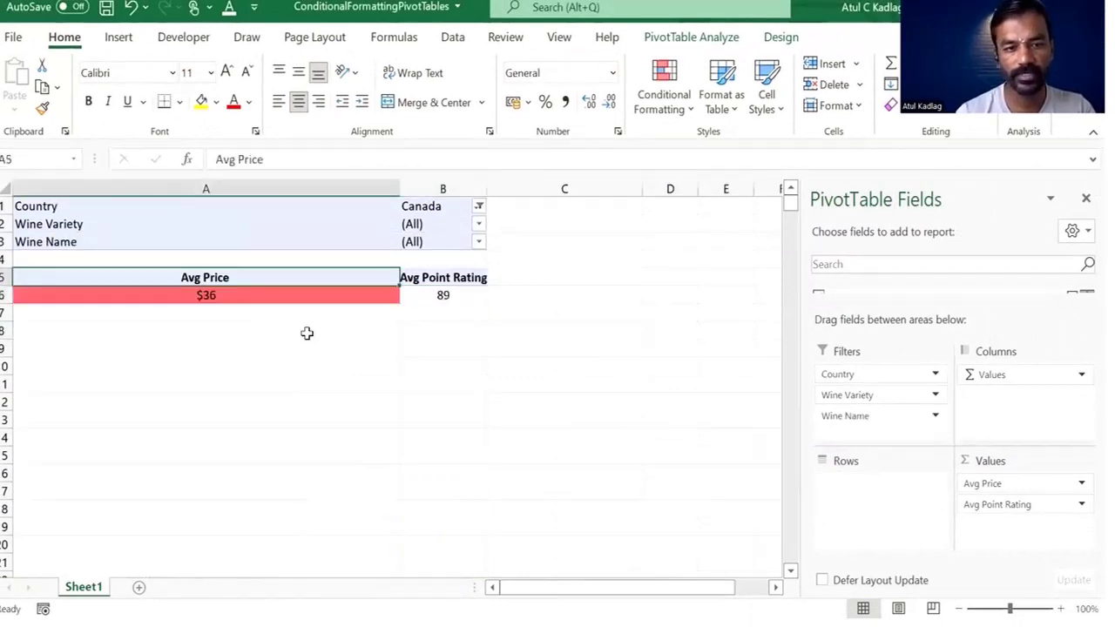
pyautogui.moveTo(838, 413)
pyautogui.mouseDown()
pyautogui.moveTo(862, 456)
pyautogui.moveTo(866, 517)
pyautogui.moveTo(854, 507)
pyautogui.mouseUp()
pyautogui.click(424, 365)
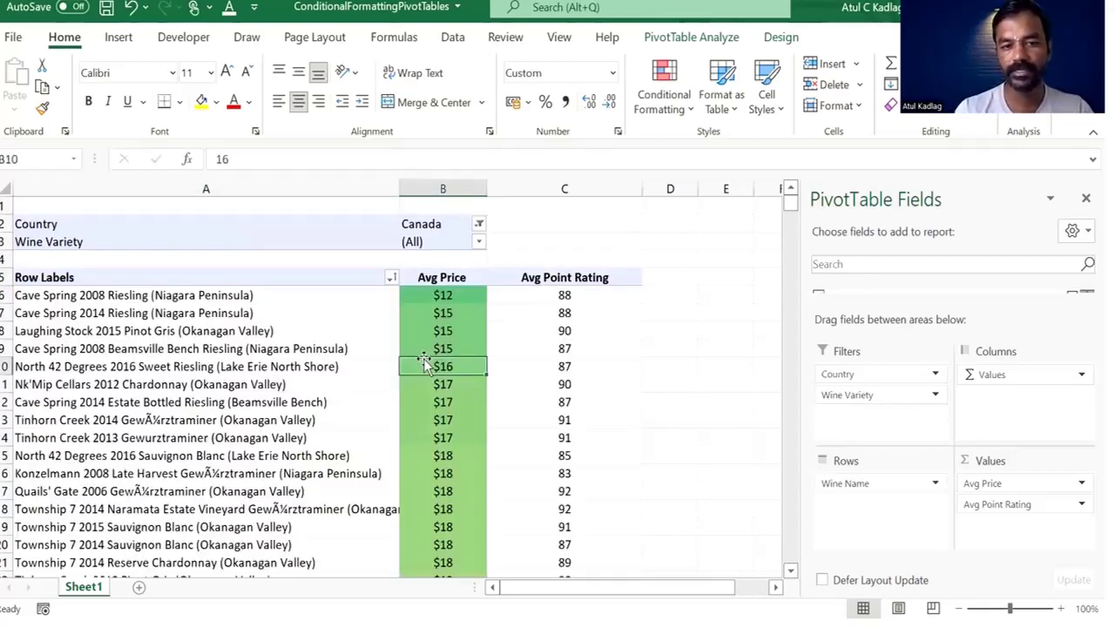
# Check the edited rule's coloring further down the Avg Price column and come back to the first wines.
pyautogui.press('pagedown')
pyautogui.press('pagedown')
pyautogui.press('pagedown')
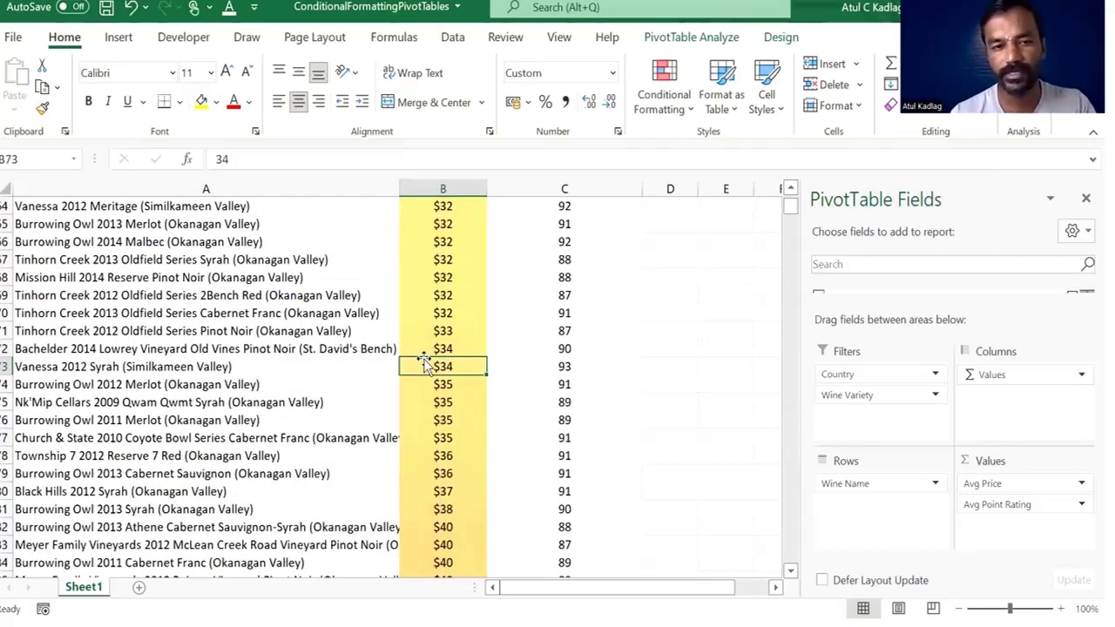
pyautogui.press('pageup')
pyautogui.press('pageup')
pyautogui.press('pageup')
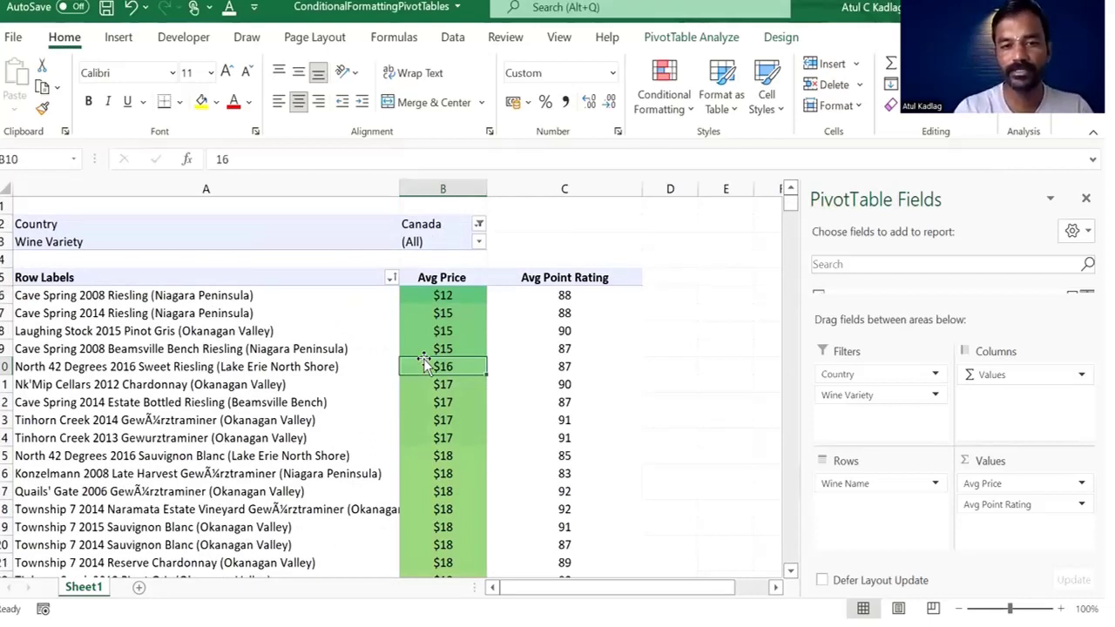
# Add blue solid-fill data bars to the first ten Avg Point Rating cells and extend the rule to all cells showing "Avg Point Rating" values.
pyautogui.moveTo(535, 304); pyautogui.dragTo(580, 460)
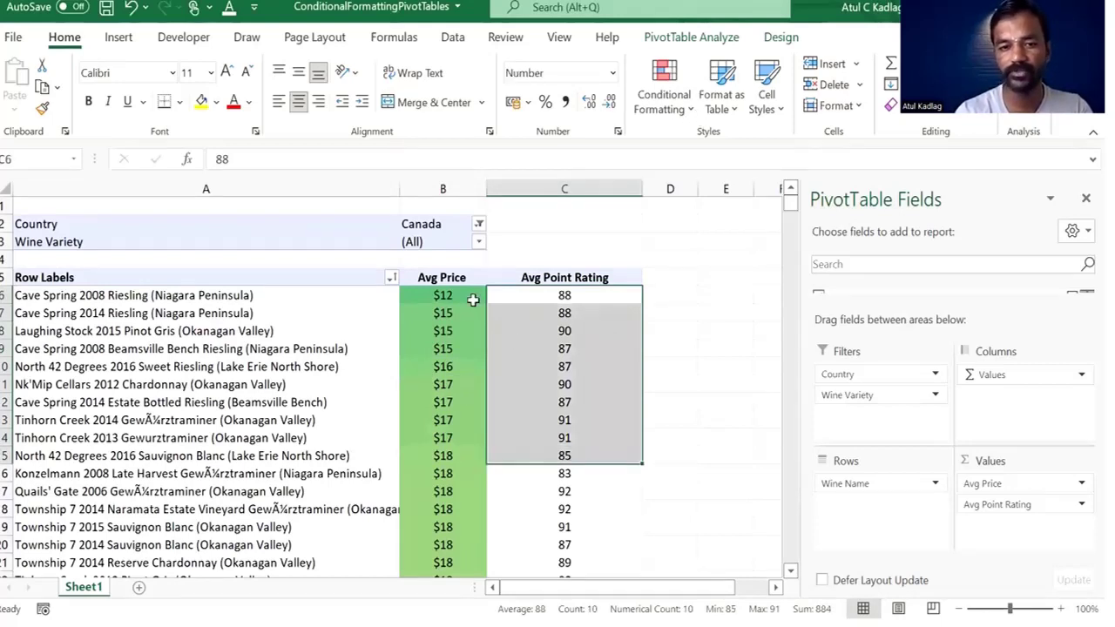
pyautogui.click(691, 118)
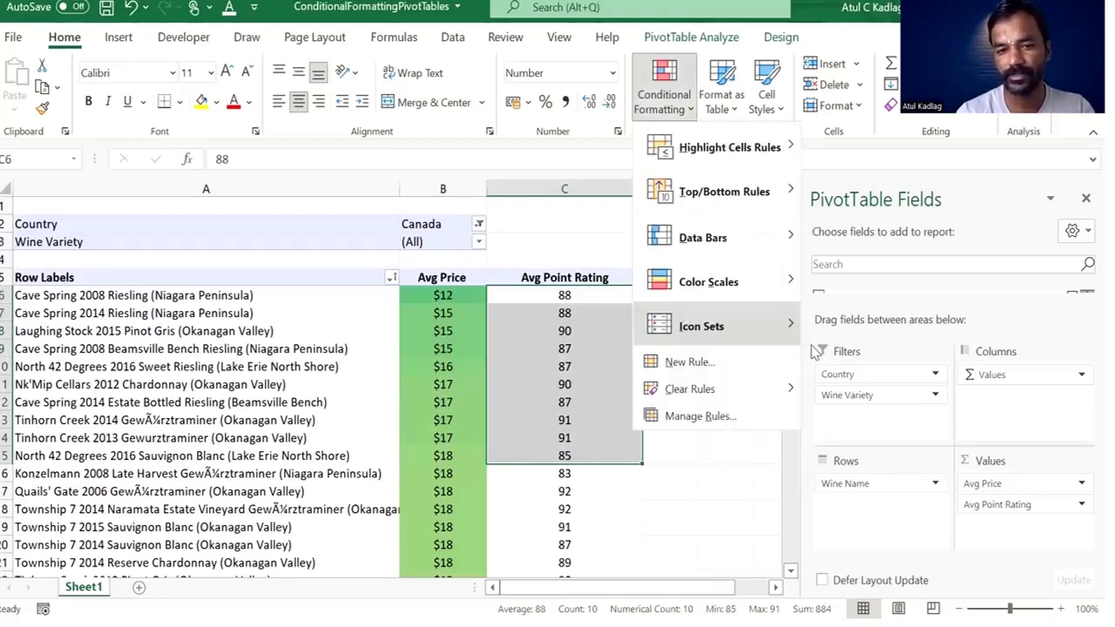
pyautogui.moveTo(702, 237)
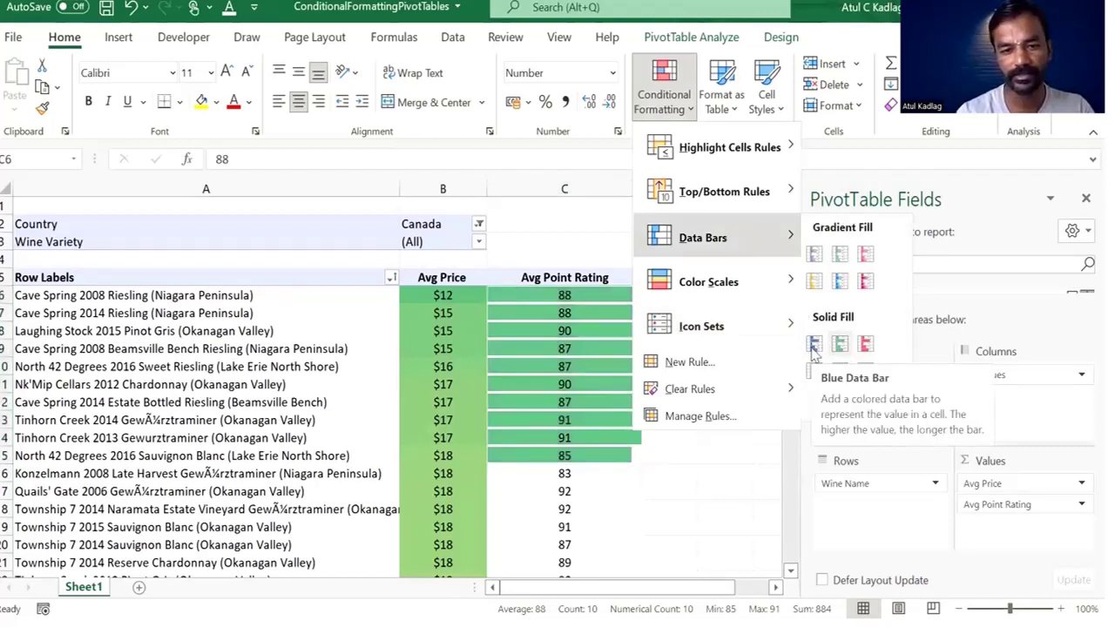
pyautogui.click(666, 454)
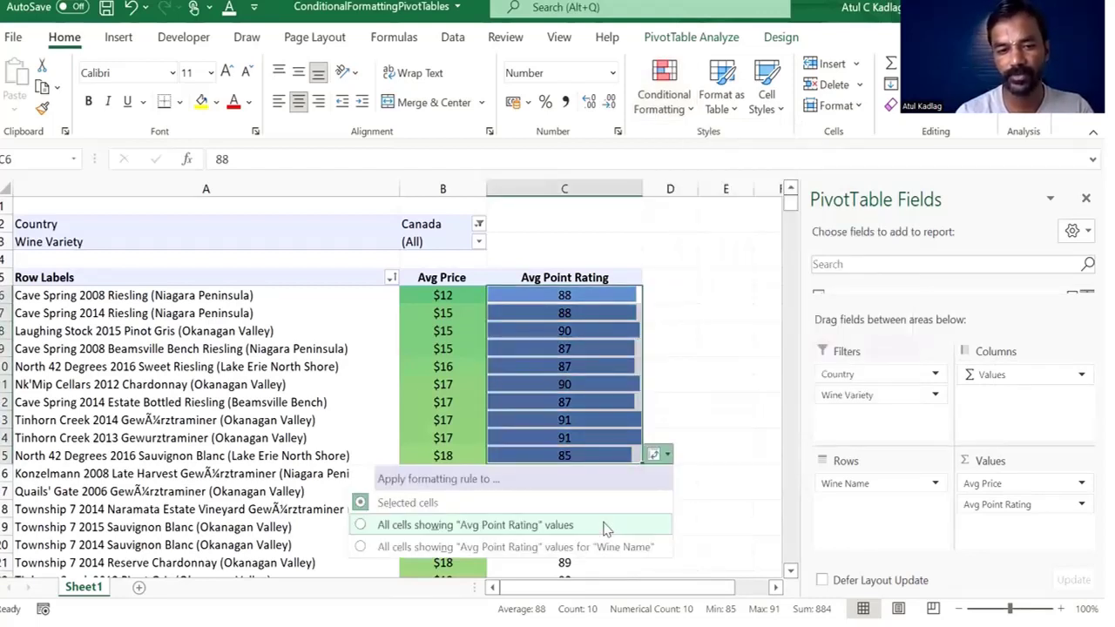
pyautogui.click(605, 526)
pyautogui.click(659, 364)
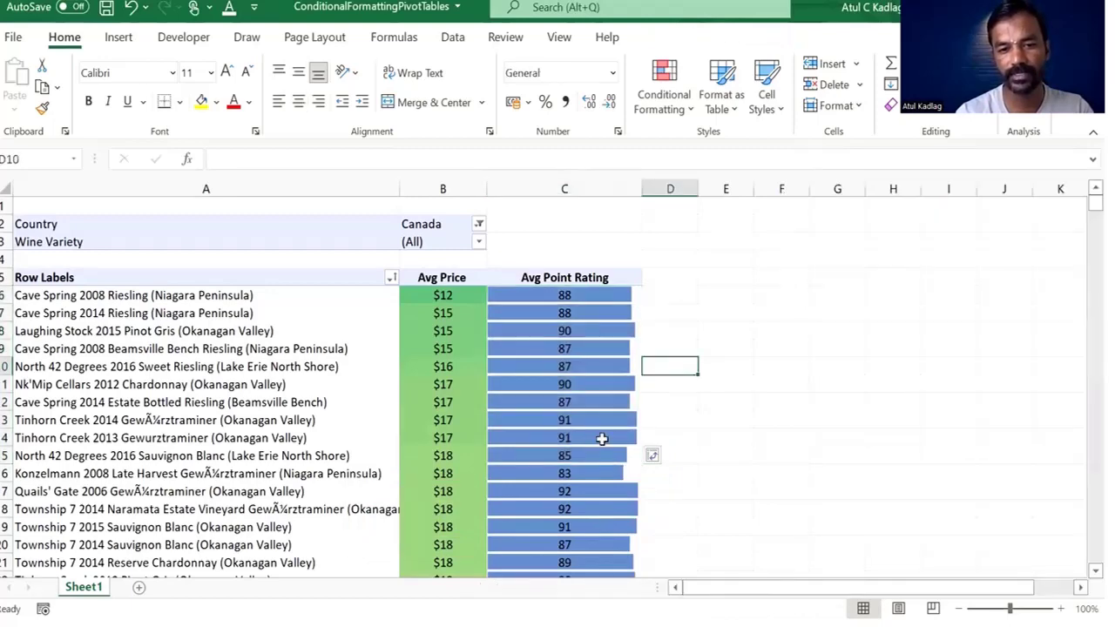
# Check the data bars down the whole Avg Point Rating column and come back to the first wines.
pyautogui.click(593, 402)
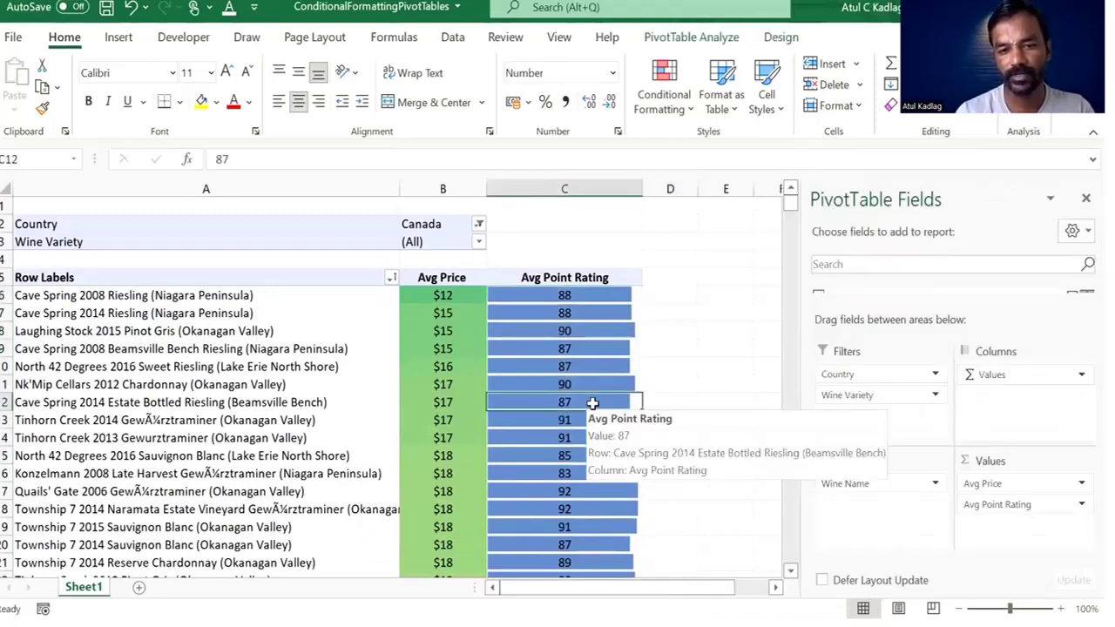
pyautogui.press('pagedown')
pyautogui.press('pagedown')
pyautogui.press('pagedown')
pyautogui.press('pagedown')
pyautogui.press('pagedown')
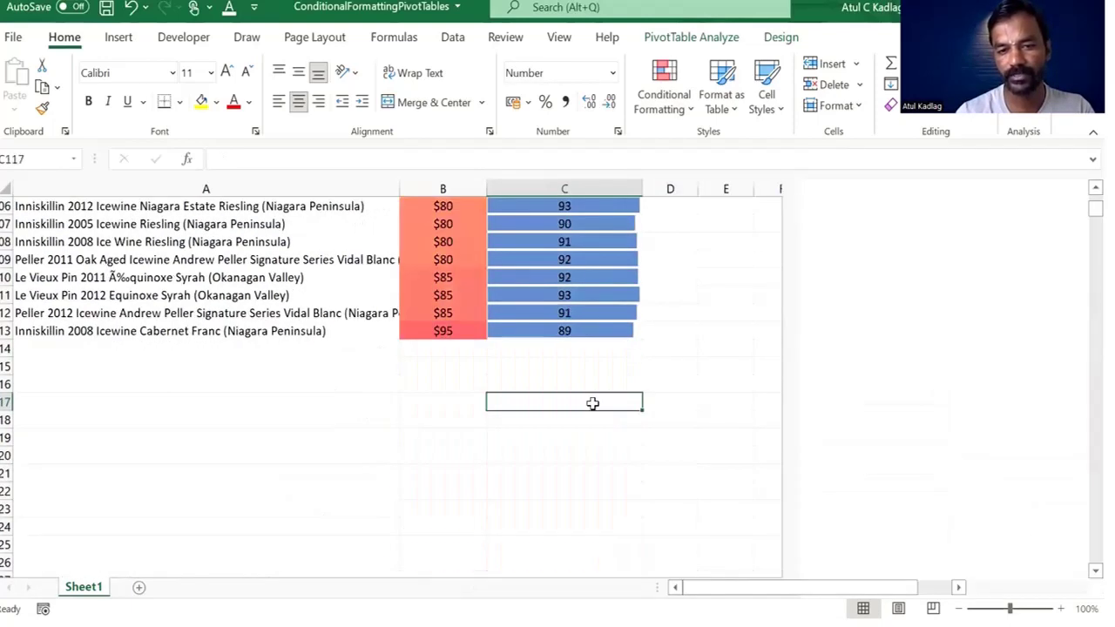
pyautogui.press('pageup')
pyautogui.press('pageup')
pyautogui.press('pageup')
pyautogui.press('pageup')
pyautogui.press('pageup')
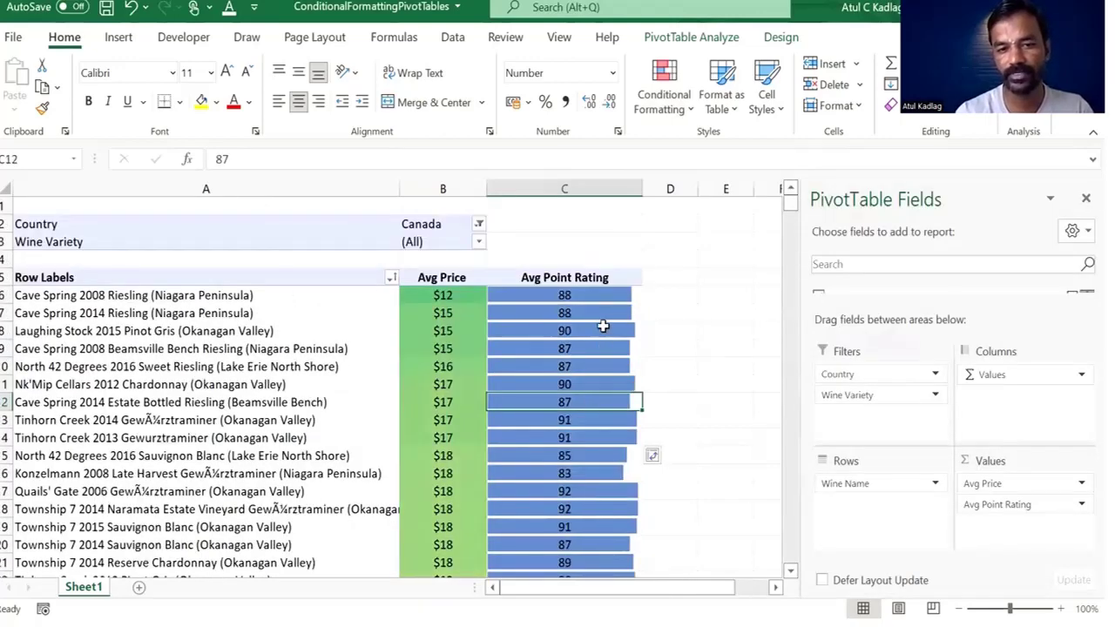
pyautogui.click(602, 326)
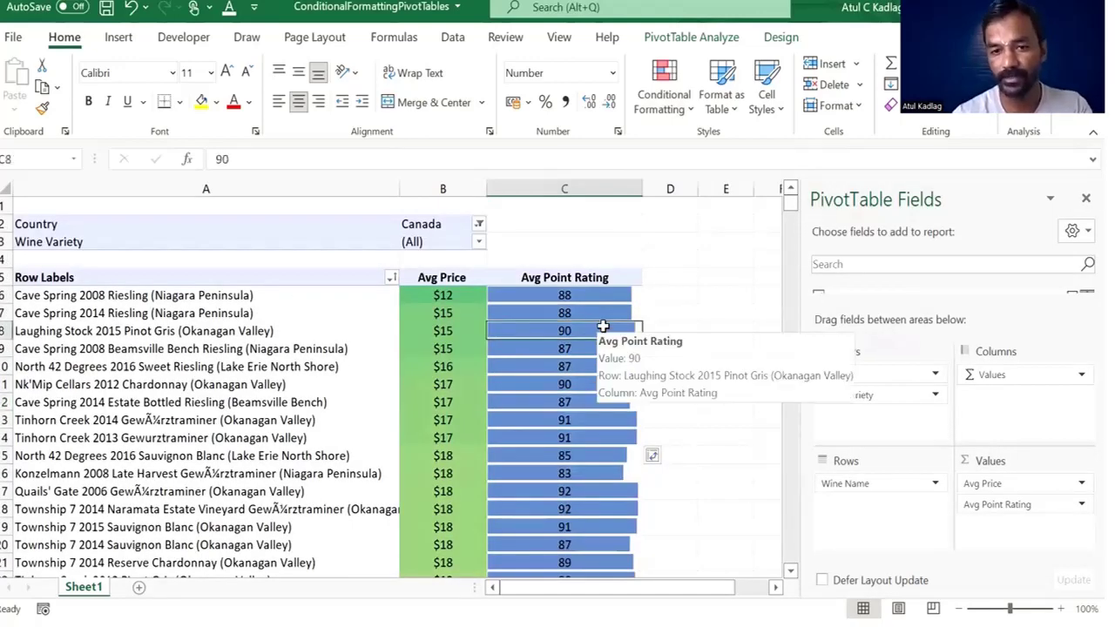
# Highlight all Avg Point Rating values greater than 91 with Light Red Fill with Dark Red Text.
pyautogui.moveTo(597, 296)
pyautogui.mouseDown()
pyautogui.moveTo(607, 403)
pyautogui.moveTo(601, 296)
pyautogui.mouseUp()
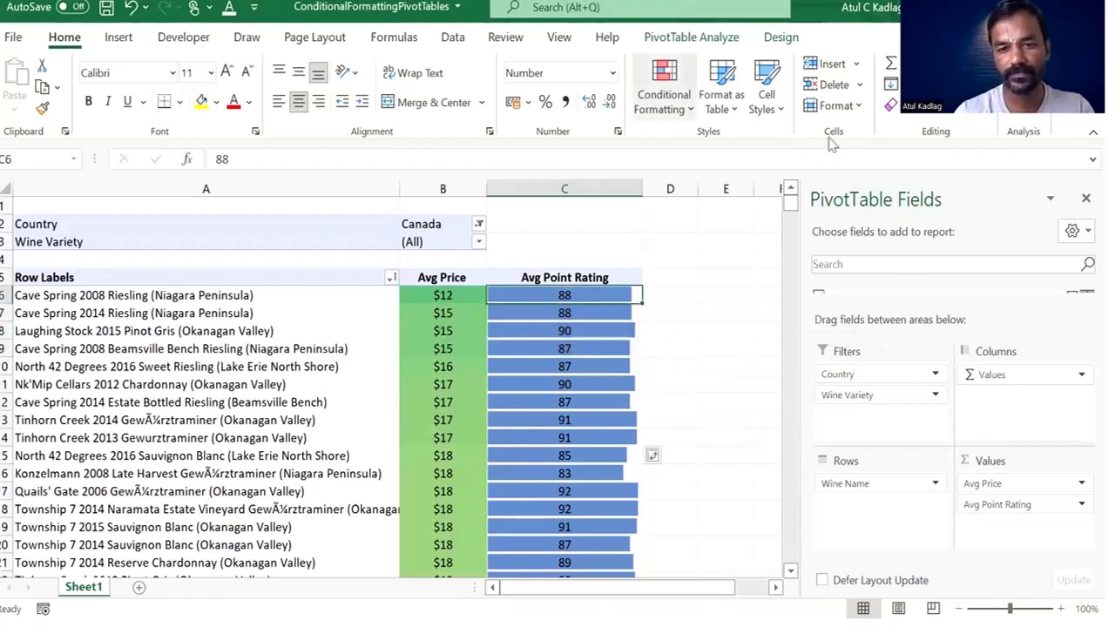
pyautogui.click(836, 194)
pyautogui.write('91')
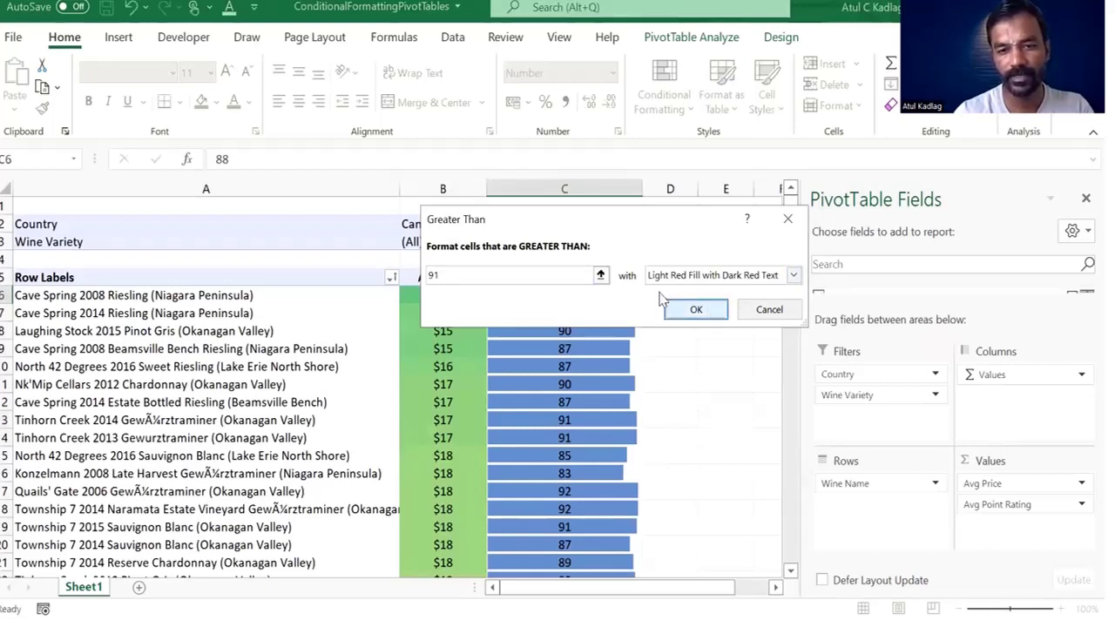
pyautogui.press('Return')
pyautogui.click(598, 364)
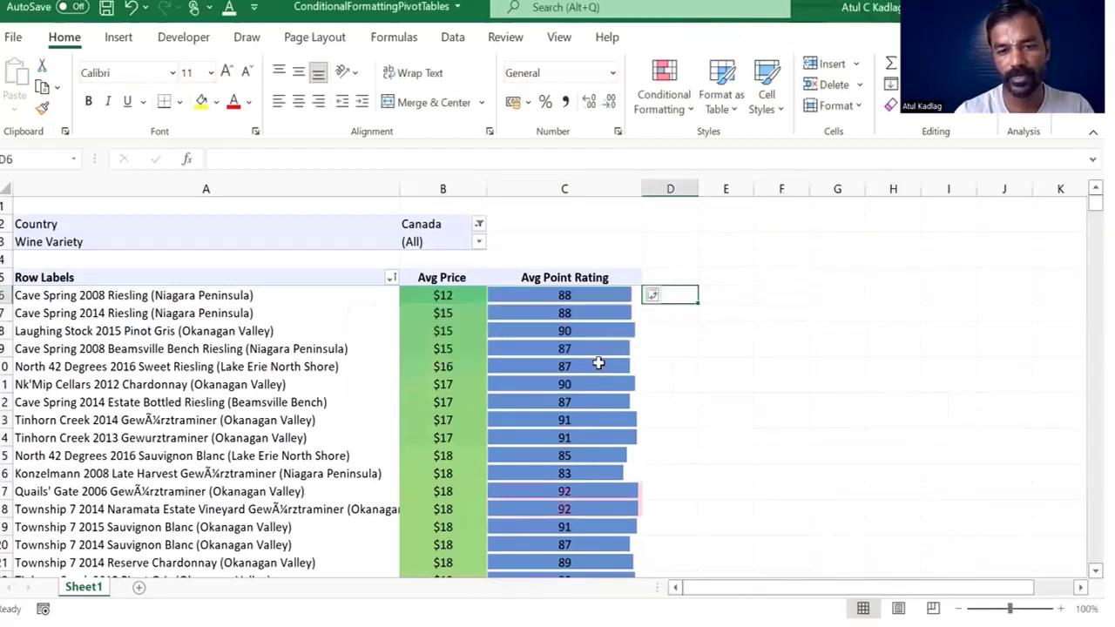
# Examine which ratings further down the Avg Point Rating column carry the red highlight, and go back to the first wines.
pyautogui.click(635, 492)
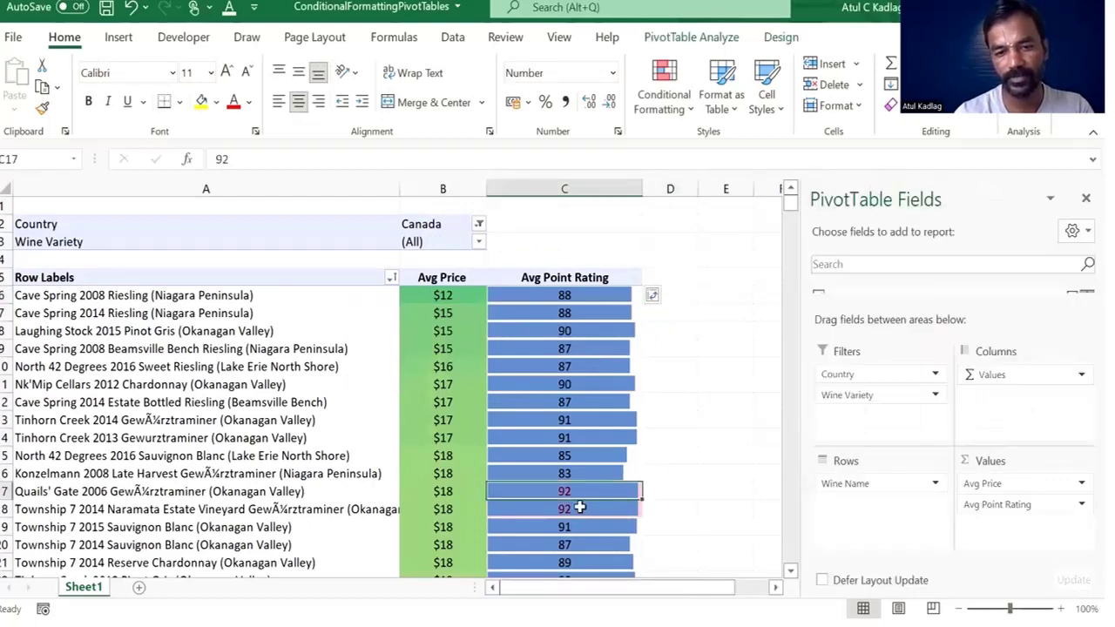
pyautogui.press('Down')
pyautogui.press('Down')
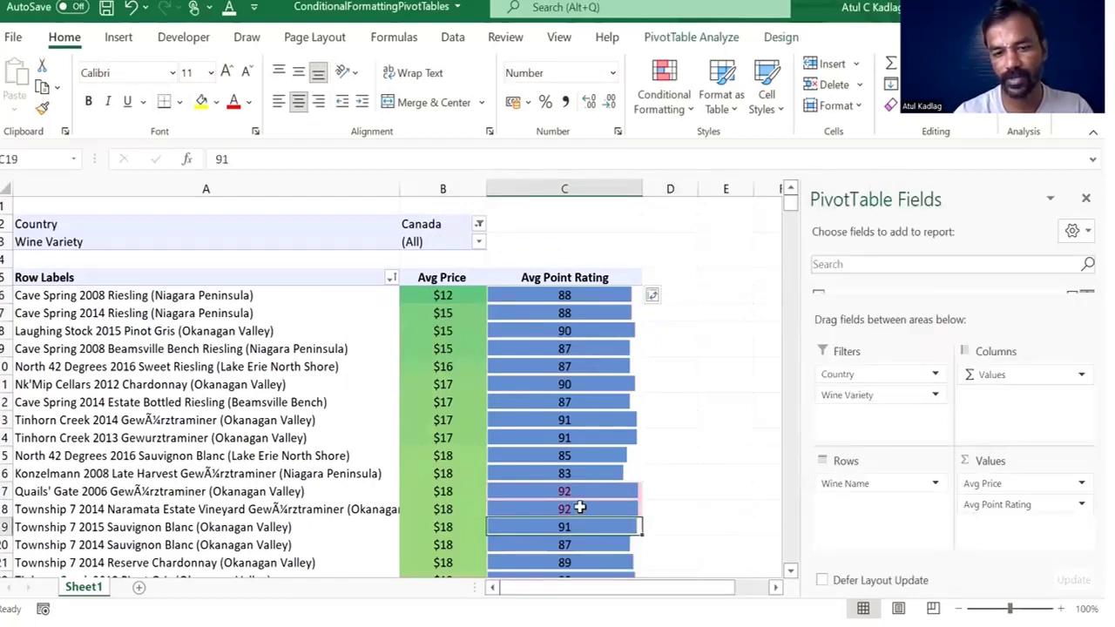
pyautogui.press('Down')
pyautogui.press('Down')
pyautogui.press('Down')
pyautogui.press('Down')
pyautogui.press('Down')
pyautogui.press('Down')
pyautogui.press('Down')
pyautogui.press('Down')
pyautogui.press('Down')
pyautogui.press('Down')
pyautogui.press('Down')
pyautogui.press('Down')
pyautogui.press('Down')
pyautogui.press('Down')
pyautogui.press('Down')
pyautogui.press('Down')
pyautogui.press('Down')
pyautogui.press('Down')
pyautogui.press('Down')
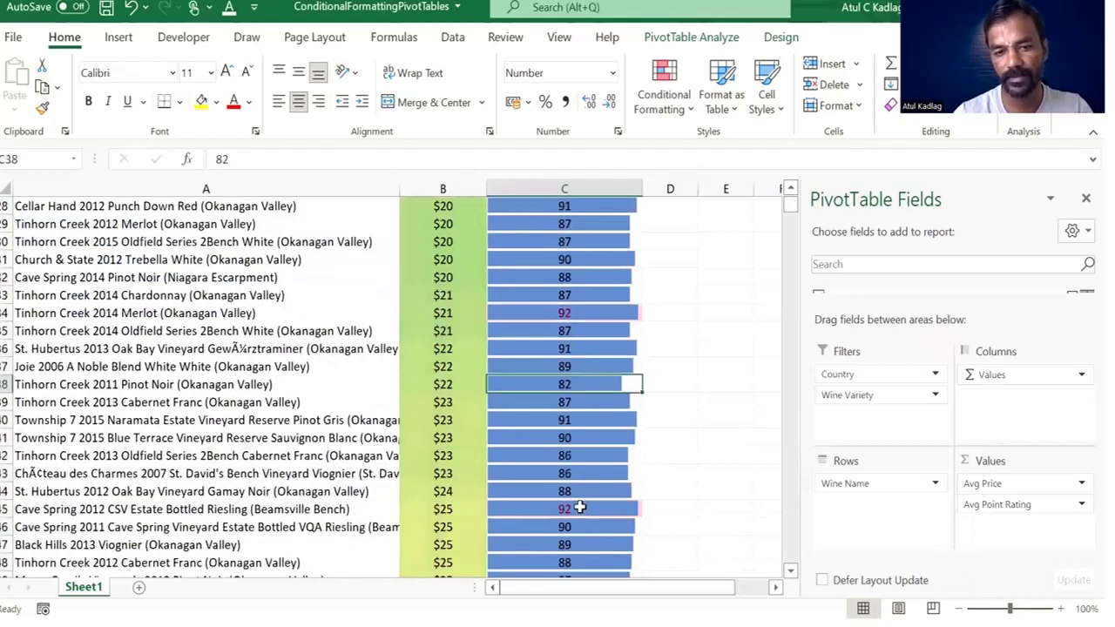
pyautogui.press('Down')
pyautogui.press('Down')
pyautogui.press('Down')
pyautogui.press('Down')
pyautogui.press('Down')
pyautogui.press('Down')
pyautogui.press('Down')
pyautogui.press('Down')
pyautogui.press('Down')
pyautogui.press('Down')
pyautogui.press('Down')
pyautogui.press('Down')
pyautogui.press('Down')
pyautogui.press('Down')
pyautogui.press('Down')
pyautogui.press('Down')
pyautogui.press('Down')
pyautogui.press('Down')
pyautogui.press('Down')
pyautogui.press('Down')
pyautogui.press('Down')
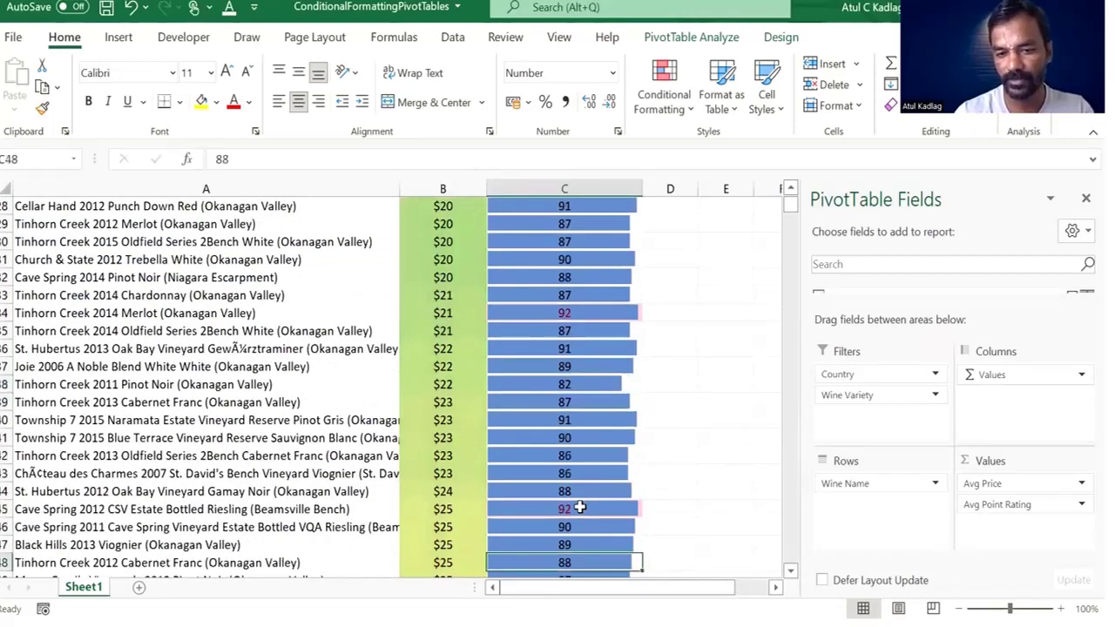
pyautogui.press('Down')
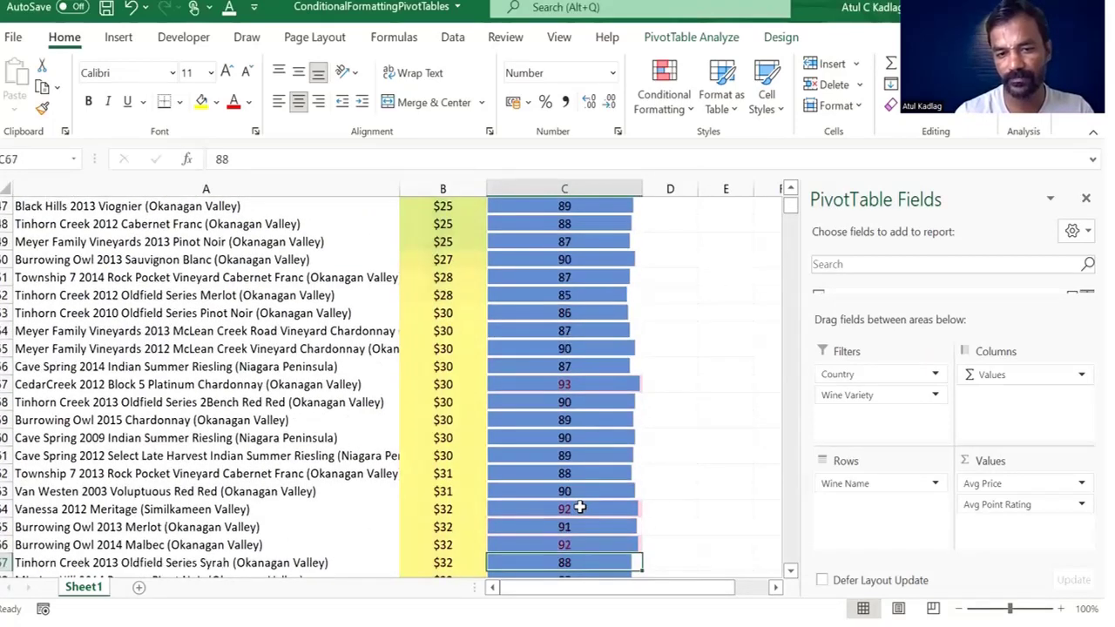
pyautogui.press('Down')
pyautogui.press('Down')
pyautogui.press('Down')
pyautogui.press('Down')
pyautogui.press('Down')
pyautogui.press('Down')
pyautogui.press('Down')
pyautogui.press('pageup')
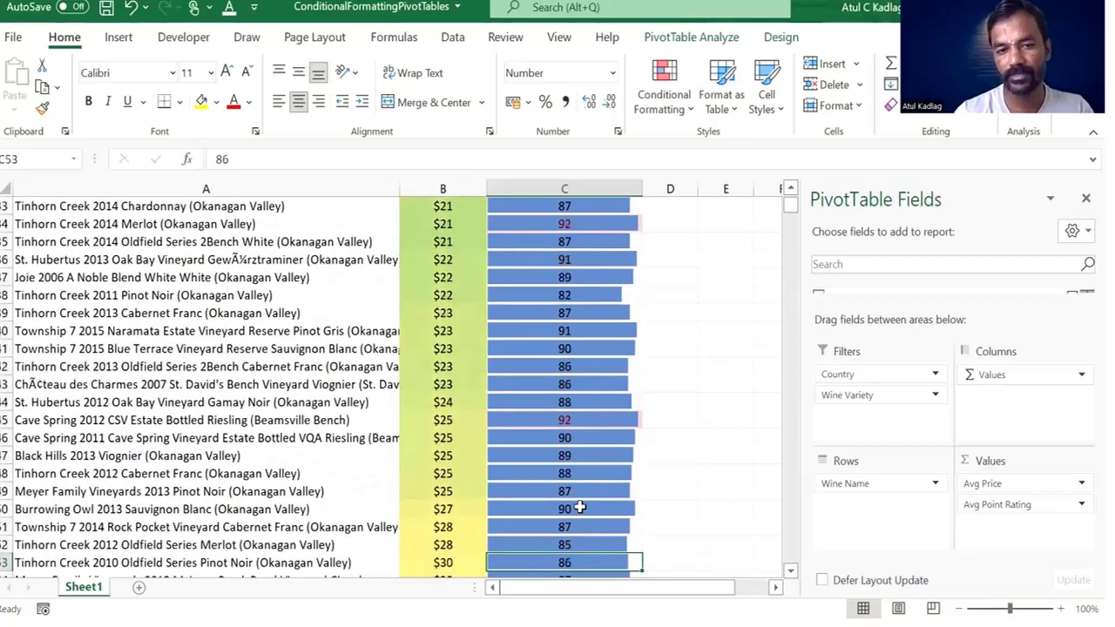
pyautogui.press('pageup')
pyautogui.press('pageup')
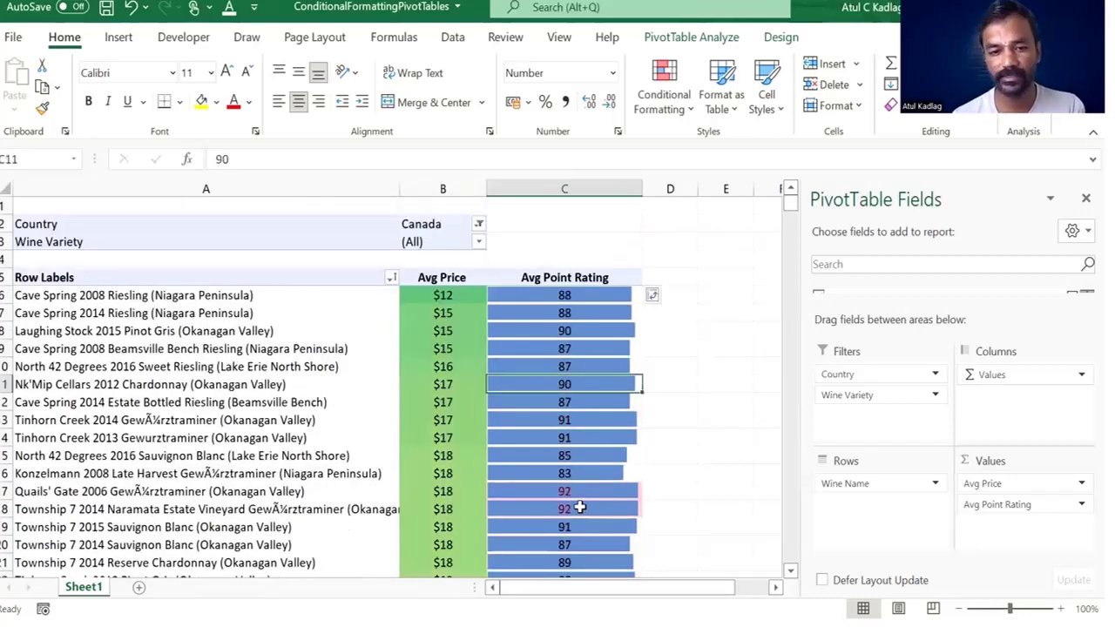
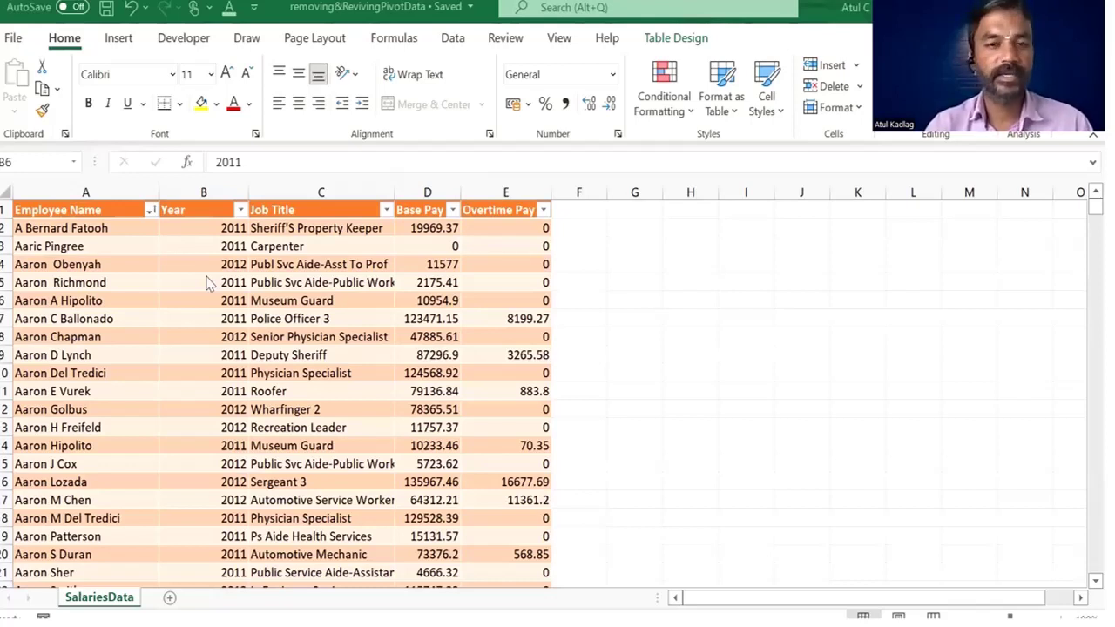
# Look over the salary table's employee, year, job title and pay columns in the removing&RevivingPivotData workbook.
pyautogui.click(288, 228)
pyautogui.click(293, 374)
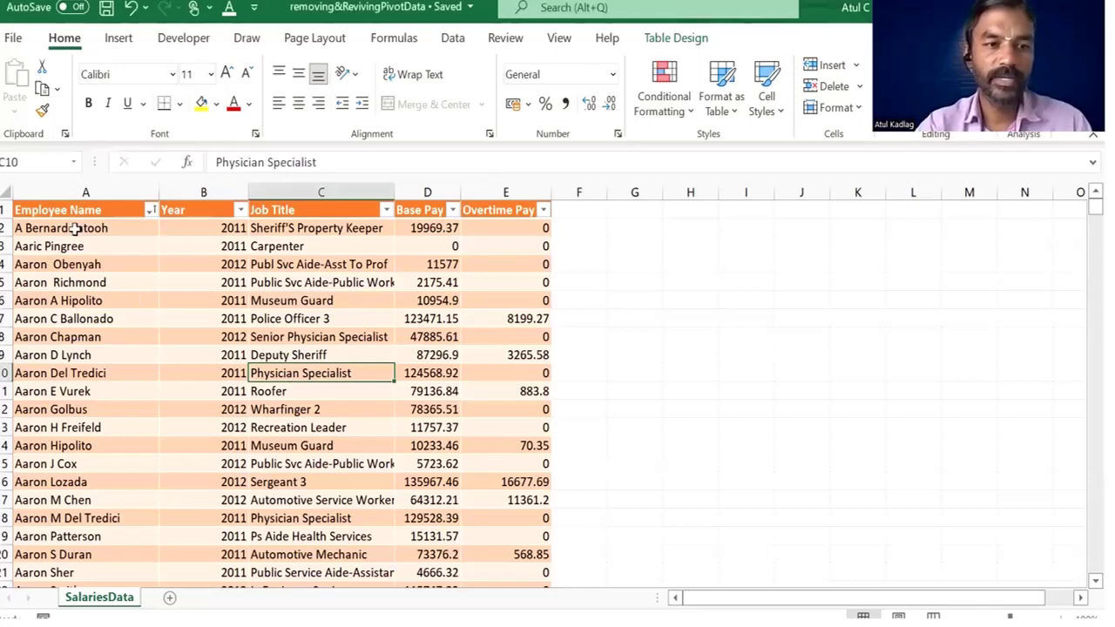
pyautogui.moveTo(85, 228); pyautogui.dragTo(498, 480)
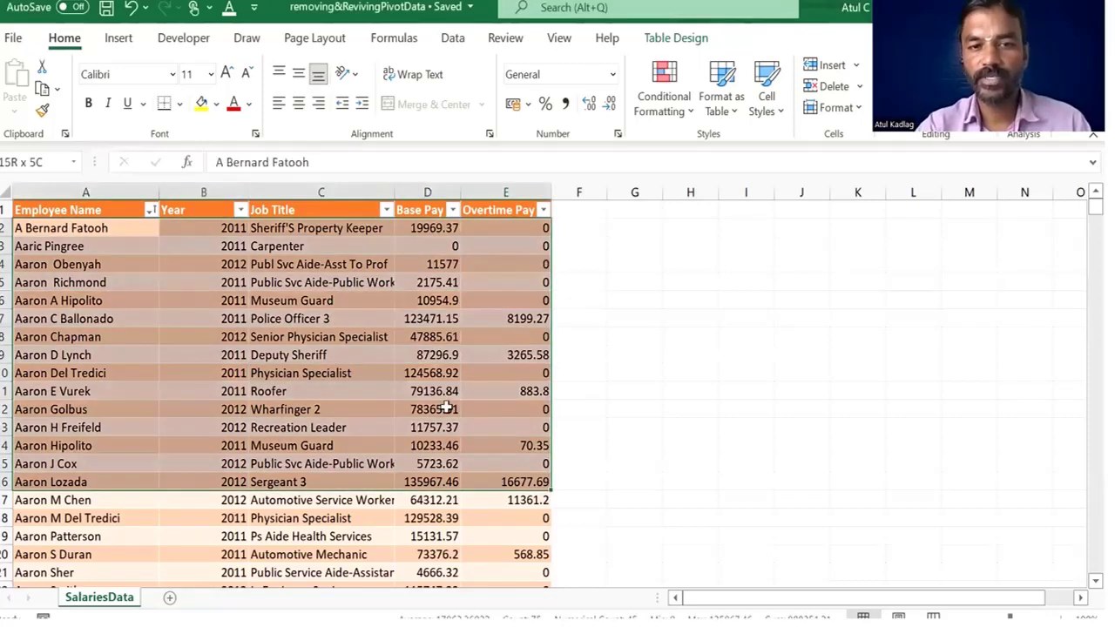
pyautogui.click(445, 391)
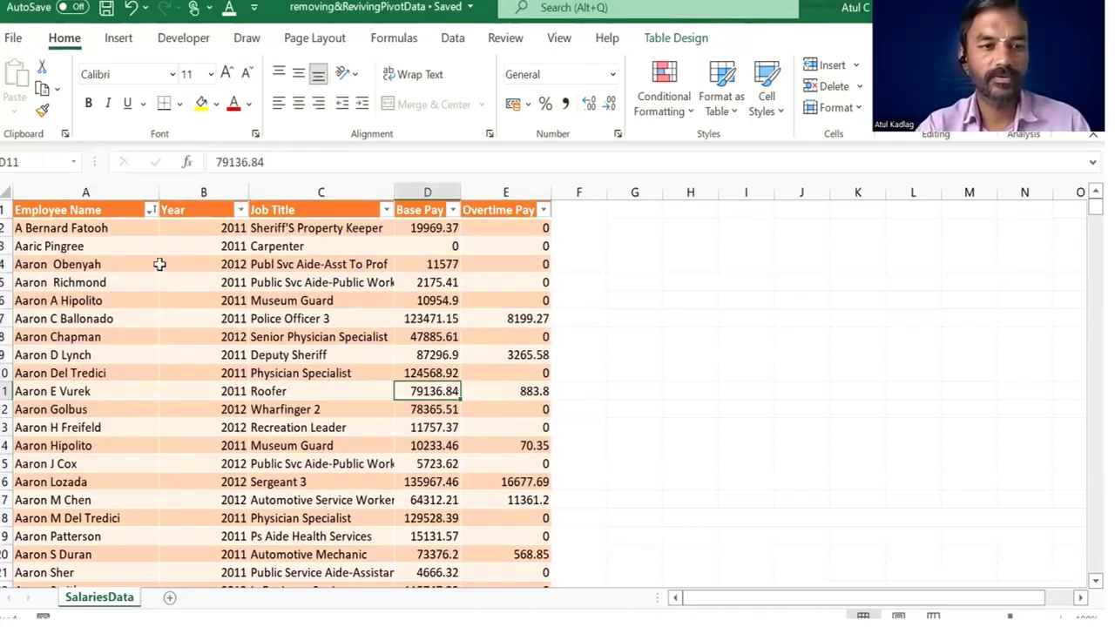
pyautogui.moveTo(105, 233); pyautogui.dragTo(96, 265)
pyautogui.keyDown('shift'); pyautogui.click(452, 517); pyautogui.keyUp('shift')
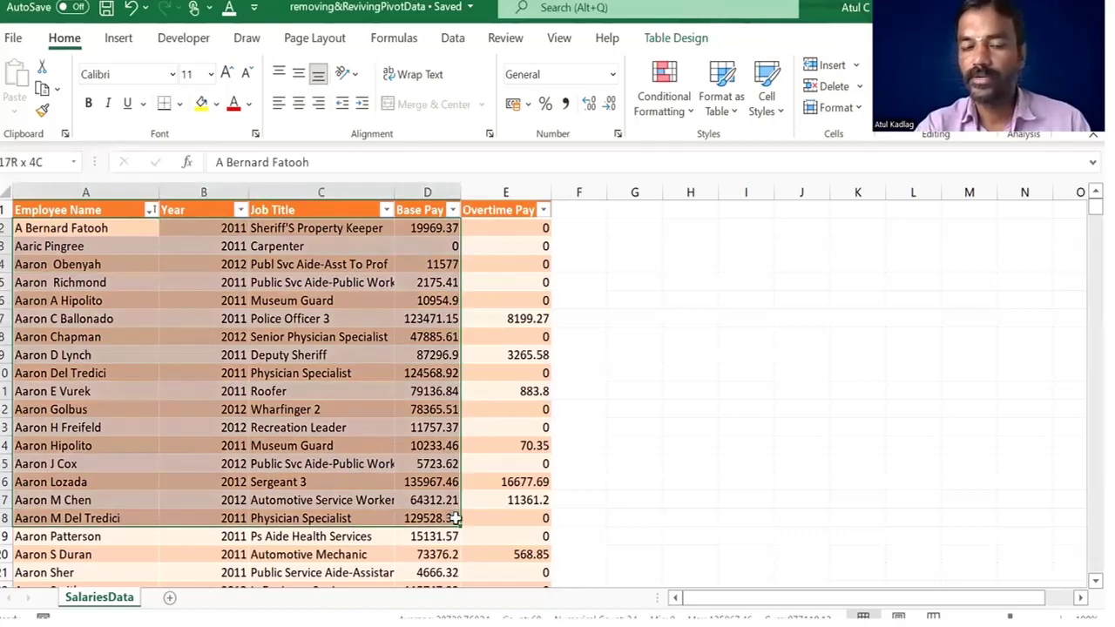
pyautogui.keyDown('shift'); pyautogui.click(486, 520); pyautogui.keyUp('shift')
pyautogui.click(402, 459)
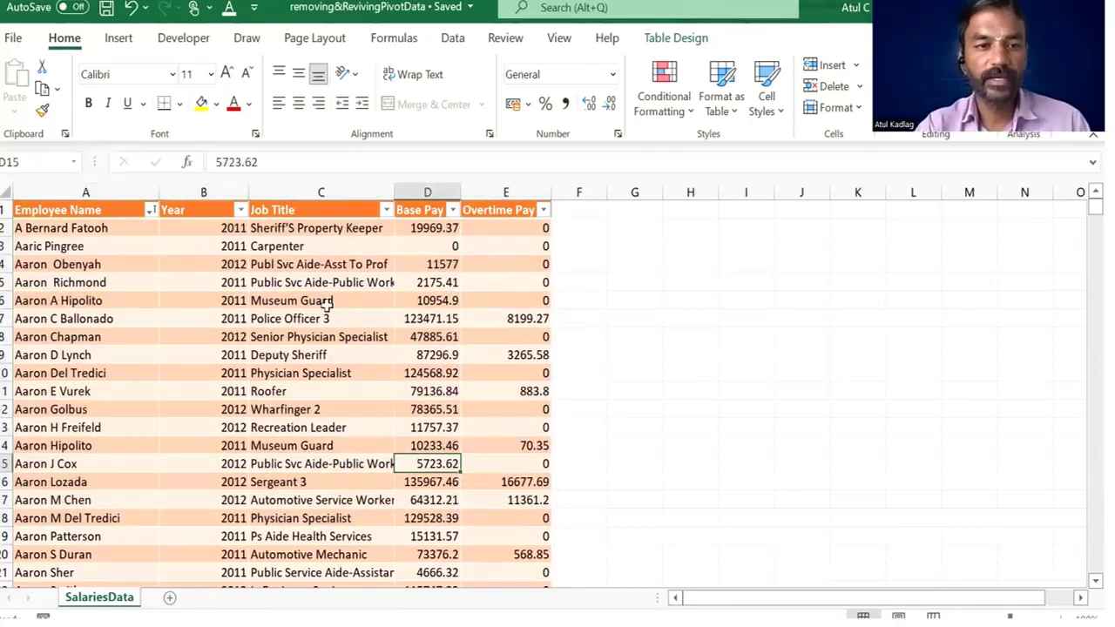
# Insert a PivotTable from the Salaries table on a new worksheet.
pyautogui.click(327, 305)
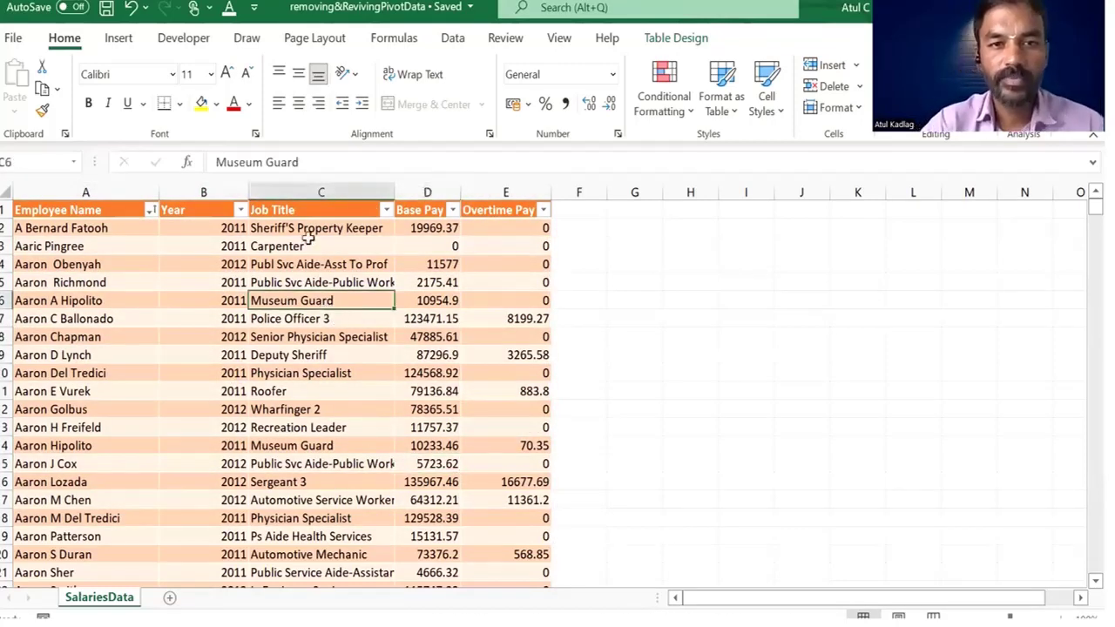
pyautogui.click(116, 38)
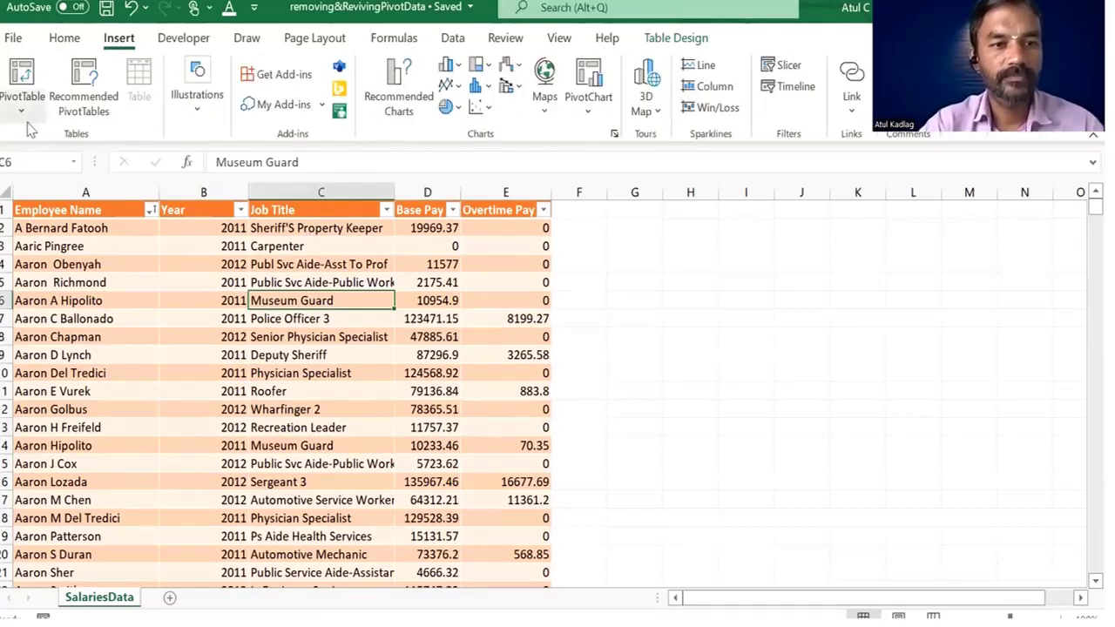
pyautogui.scroll(-4, 31, 136)
pyautogui.scroll(4, 32, 136)
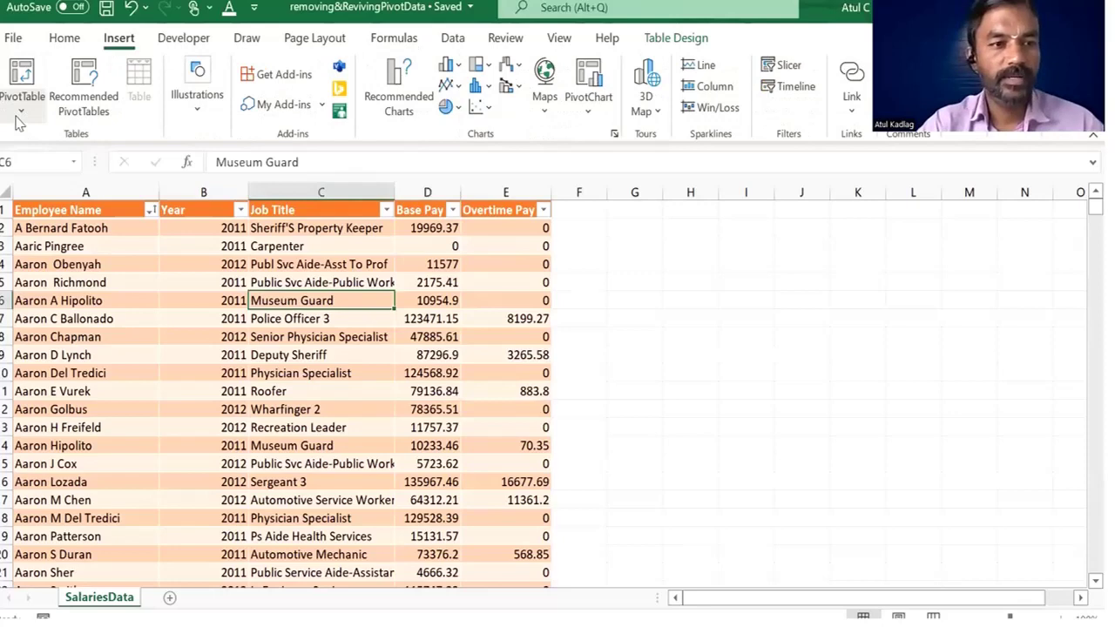
pyautogui.click(95, 147)
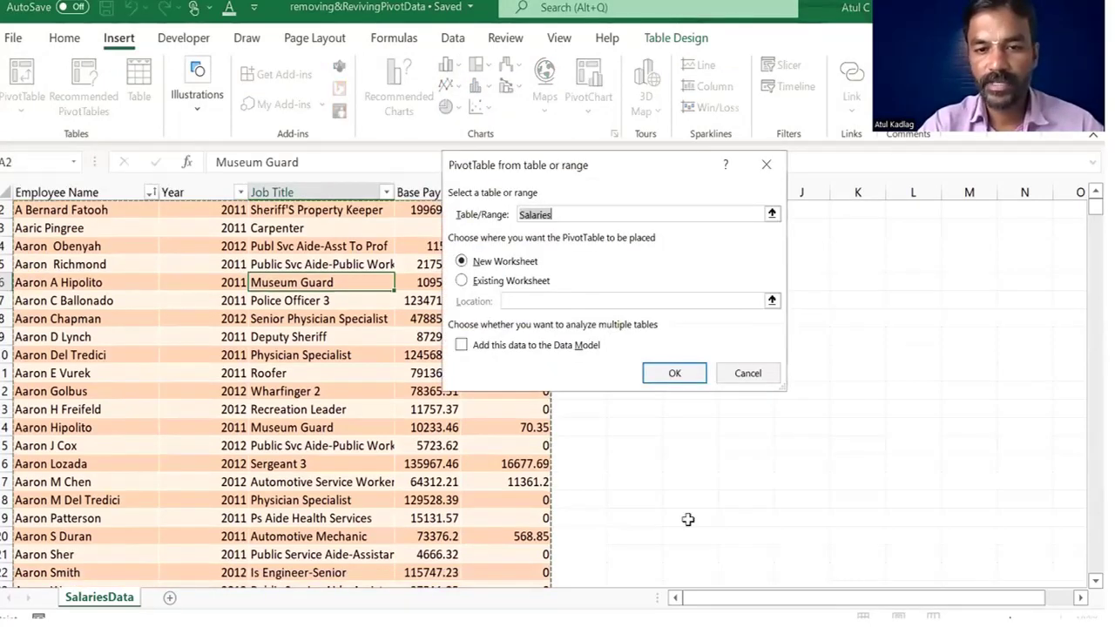
pyautogui.click(693, 372)
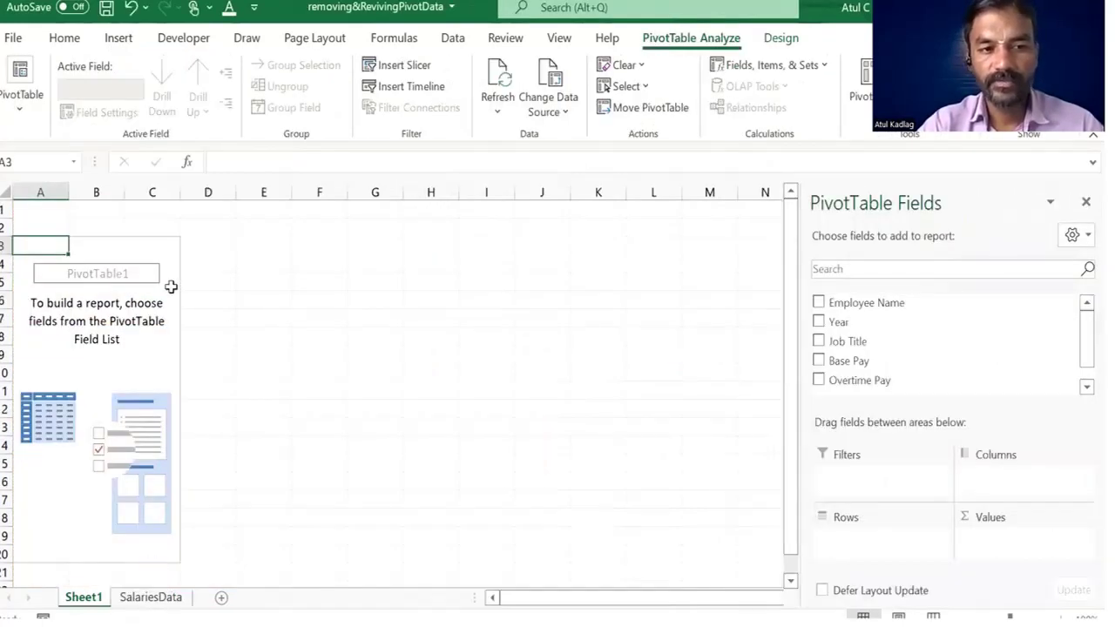
# Lay out the pivot table with Year in Filters, Job Title in Rows and Base Pay in Values.
pyautogui.moveTo(839, 322); pyautogui.dragTo(876, 481)
pyautogui.moveTo(841, 341); pyautogui.dragTo(878, 536)
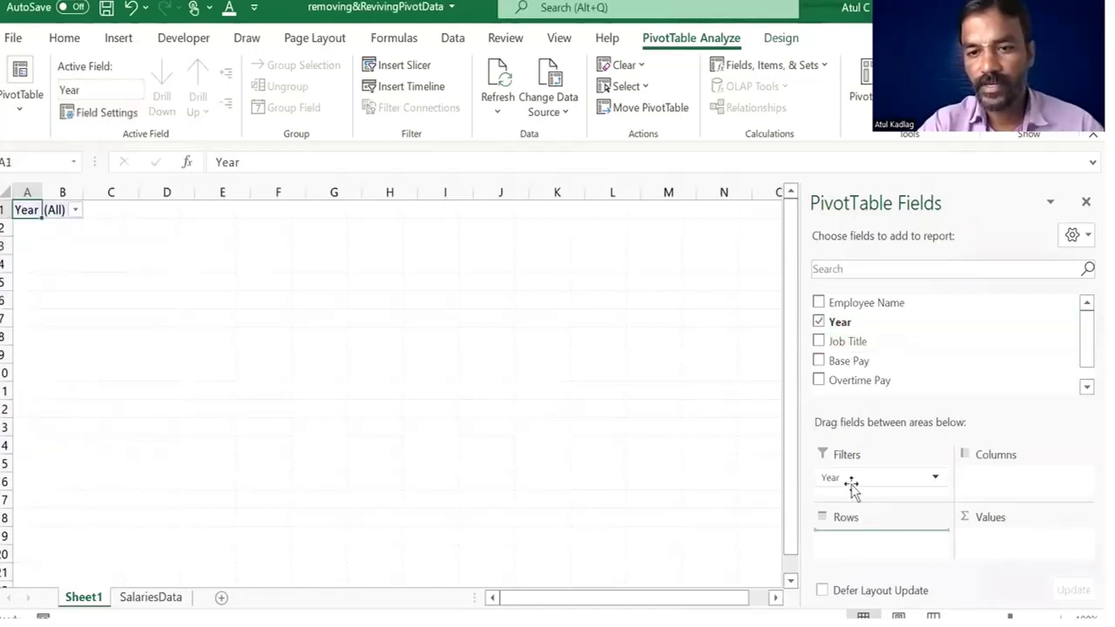
pyautogui.moveTo(834, 361); pyautogui.dragTo(1002, 547)
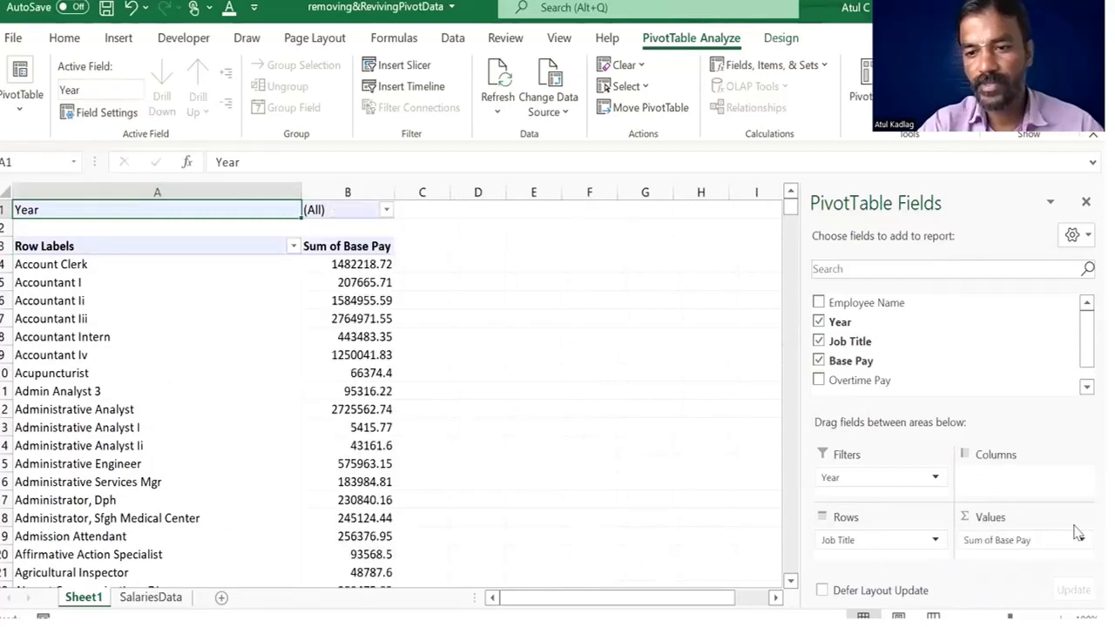
# Summarize Base Pay by average with the report filtered to Year 2012, and hide the field list.
pyautogui.click(1045, 540)
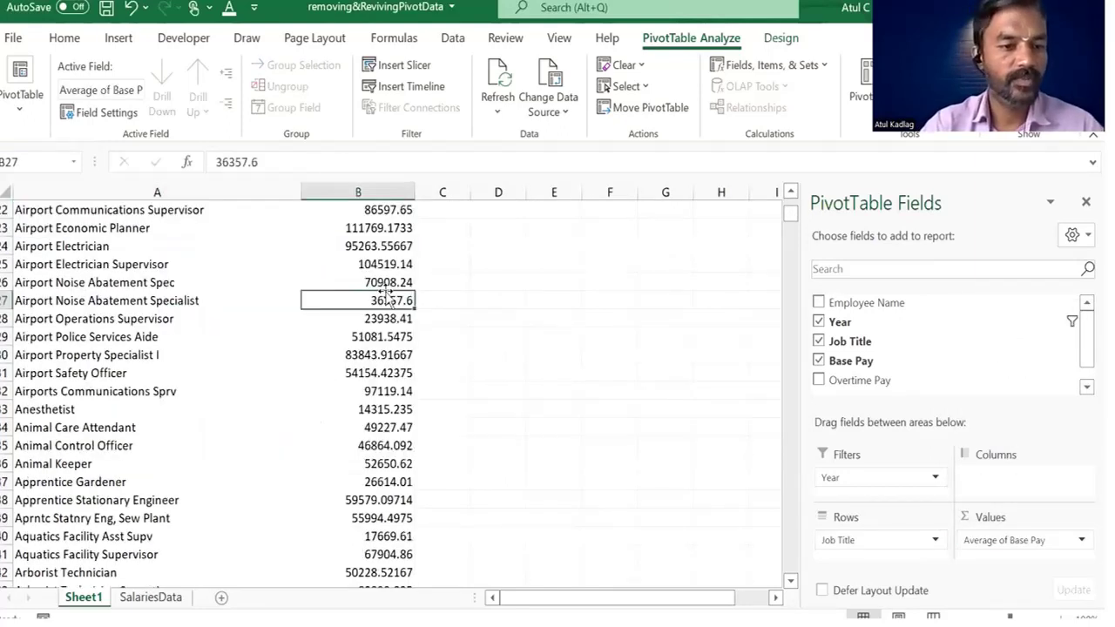
pyautogui.press('pageup')
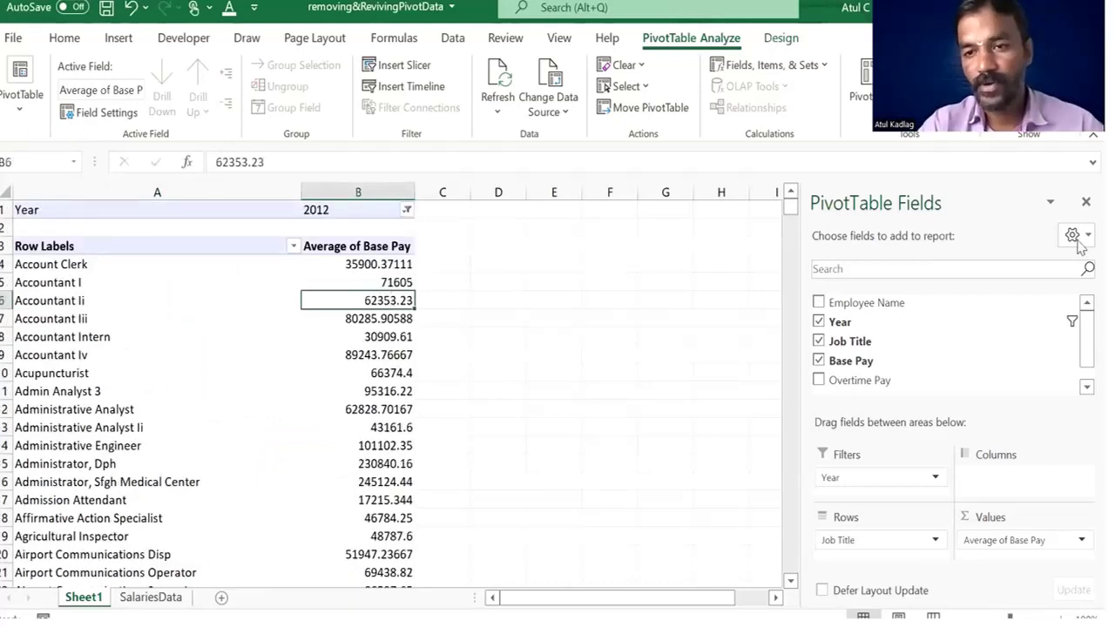
pyautogui.click(1085, 201)
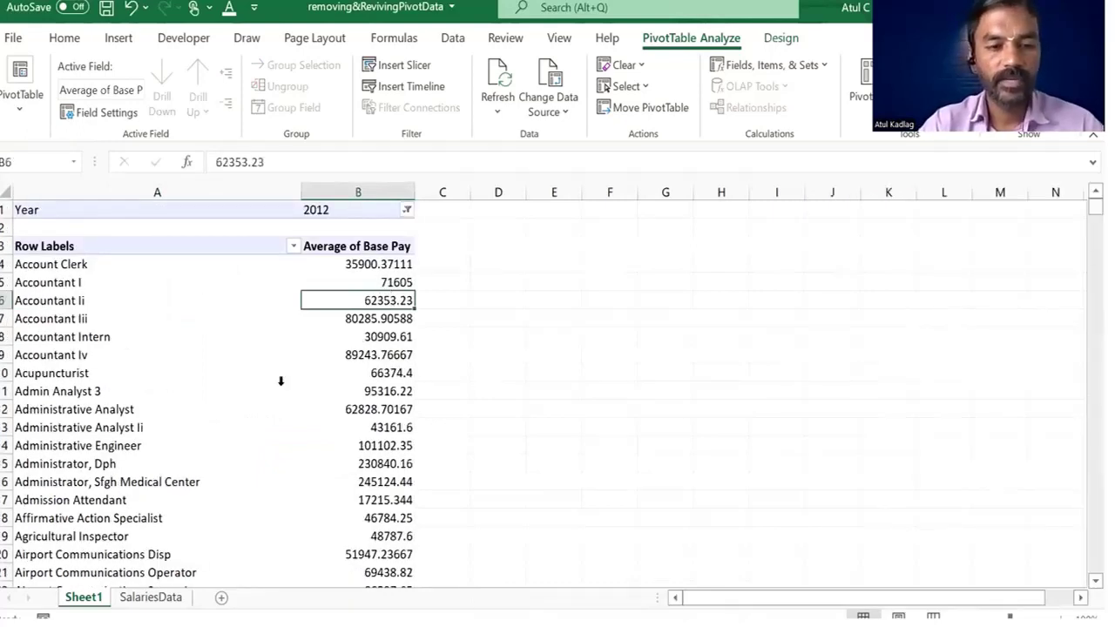
# Check the PivotTable's data options, keeping Save source data with file and Enable show details on.
pyautogui.click(384, 370)
pyautogui.press('Up')
pyautogui.press('Up')
pyautogui.press('Up')
pyautogui.press('Up')
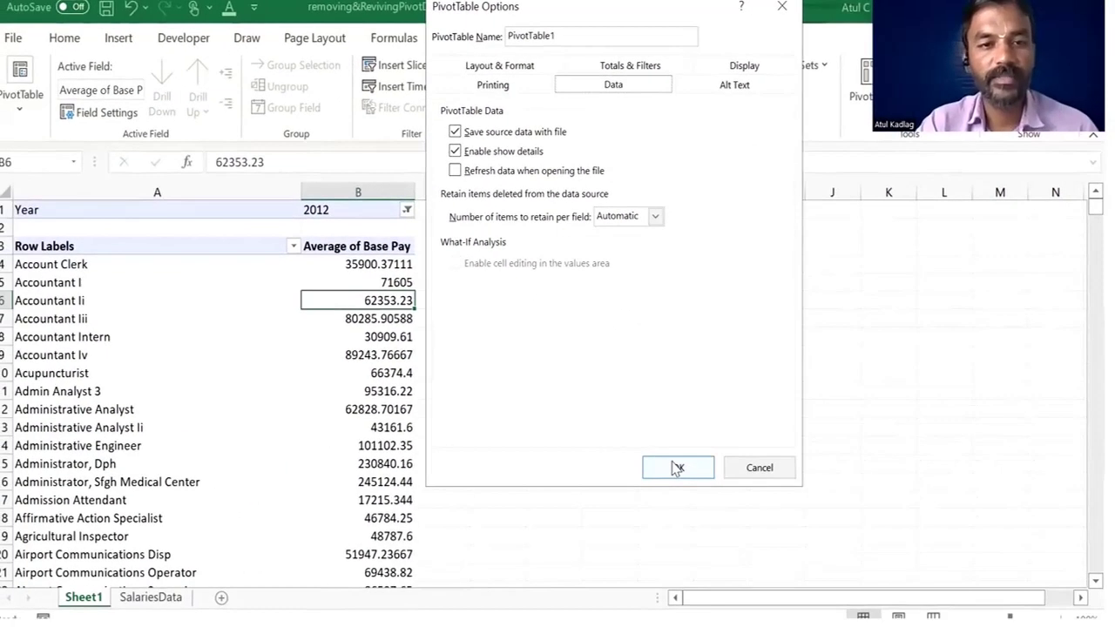
pyautogui.press('Return')
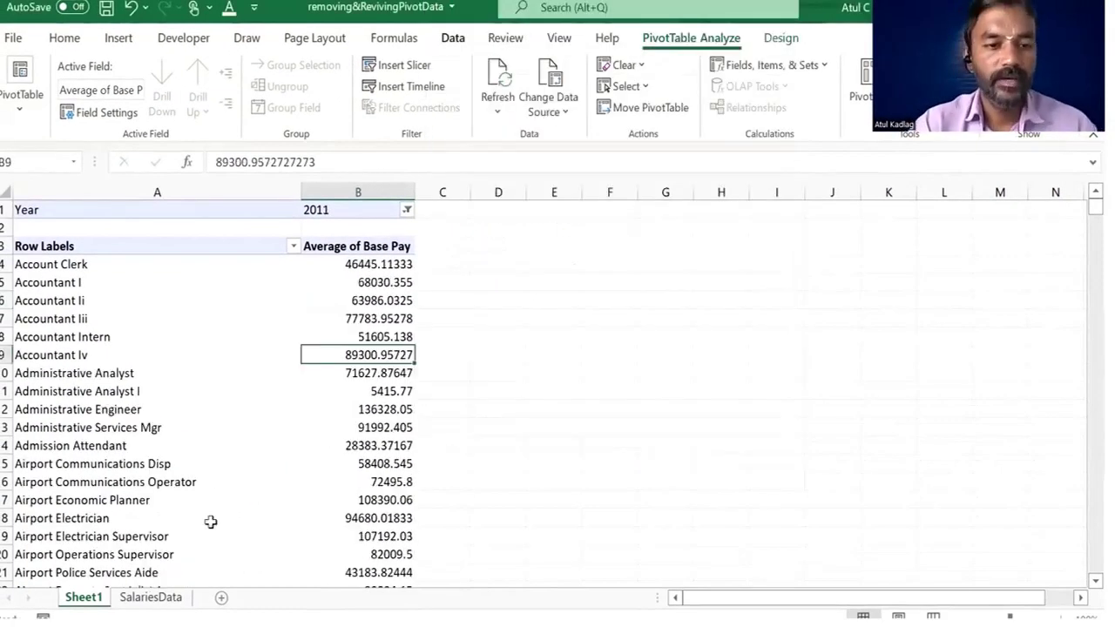
# Delete the SalariesData worksheet that holds the pivot table's source data.
pyautogui.click(341, 319)
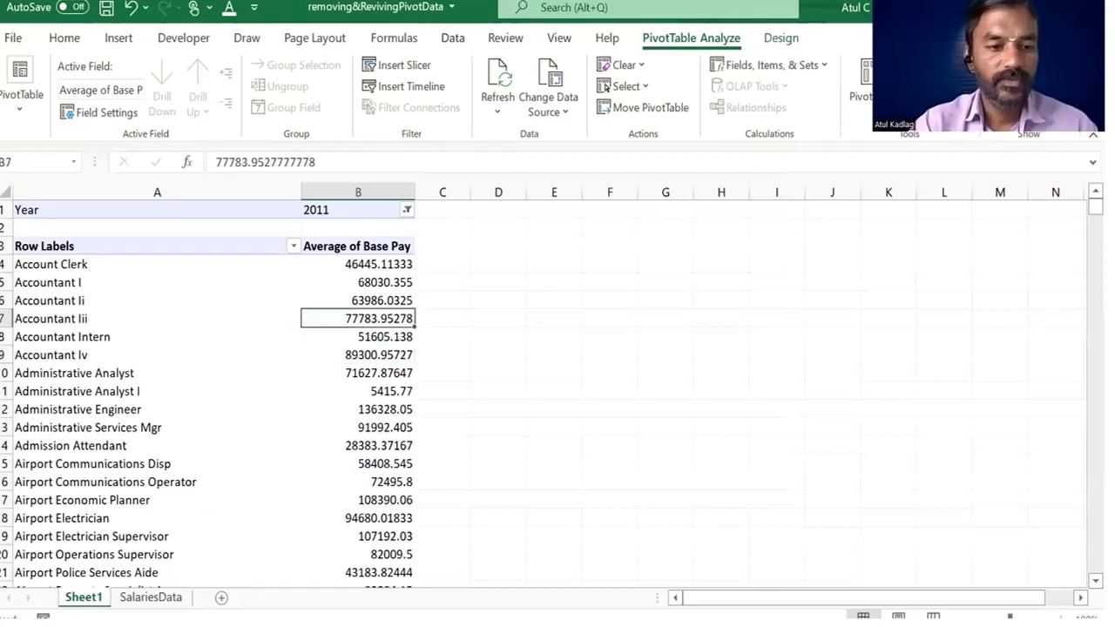
pyautogui.hotkey('ctrl', 'pagedown')
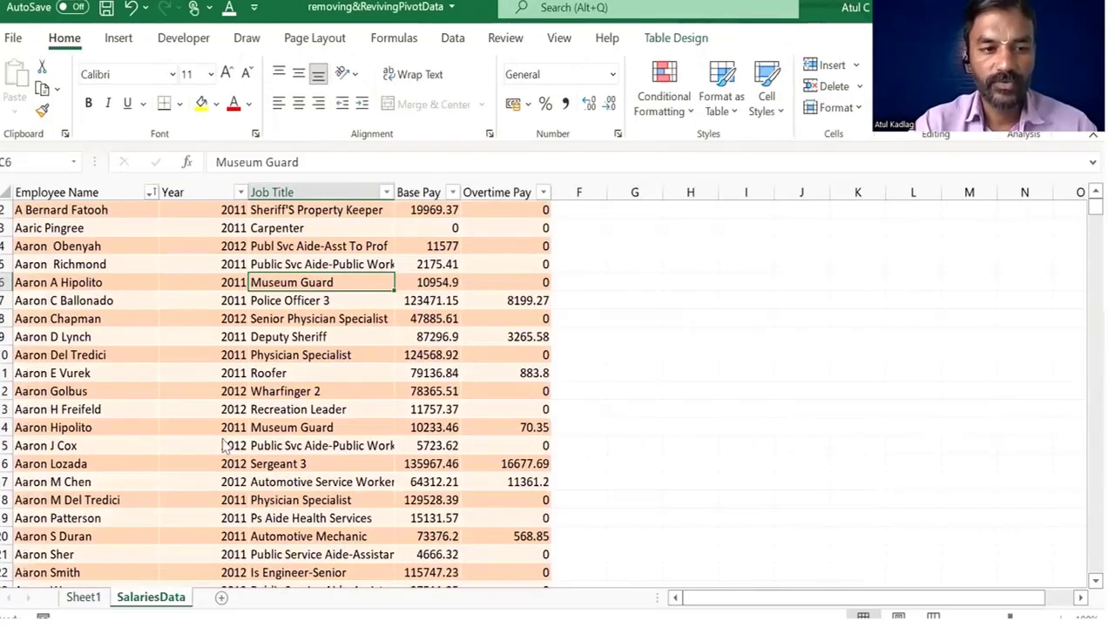
pyautogui.rightClick(158, 597)
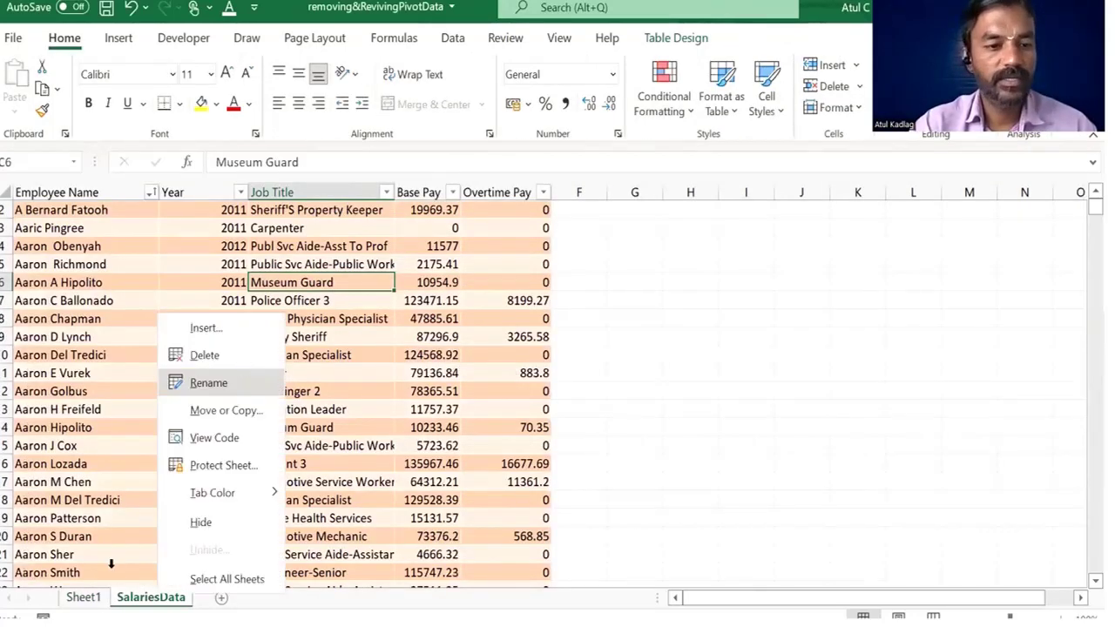
# Filter the pivot table's Year to 2012.
pyautogui.click(411, 207)
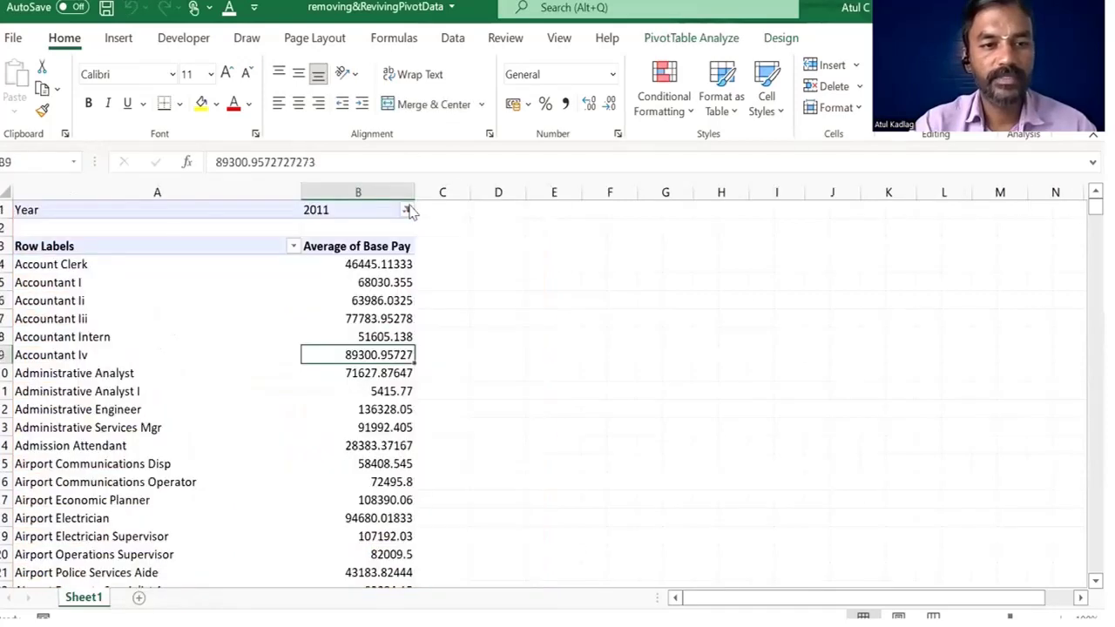
pyautogui.click(240, 288)
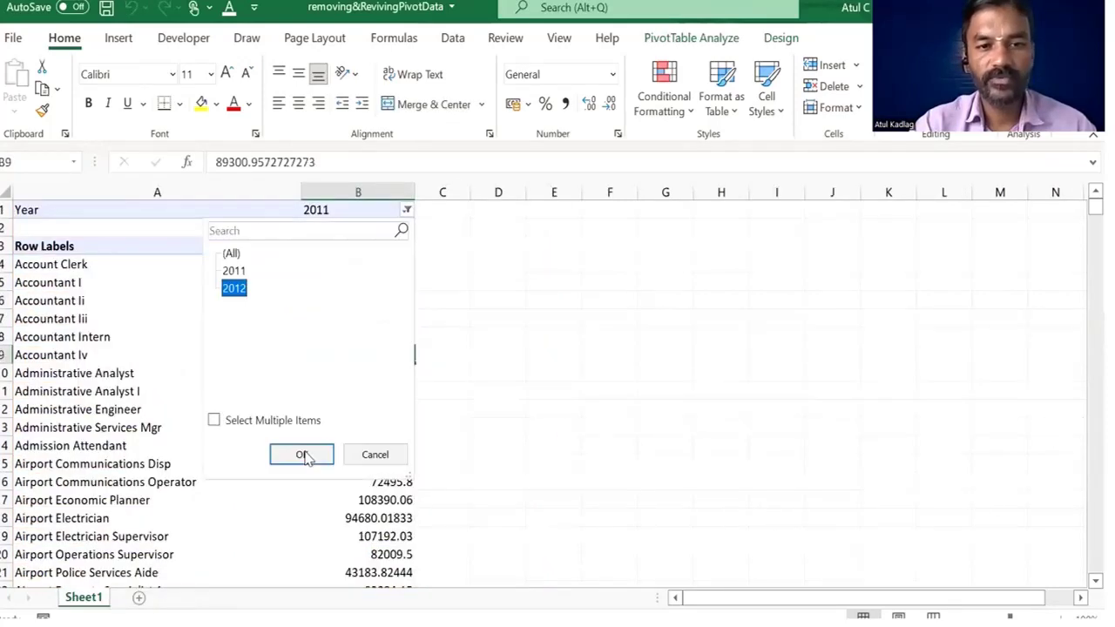
pyautogui.click(305, 455)
pyautogui.click(354, 315)
# Show the field list and add Overtime Pay to Values, summarized by average.
pyautogui.click(692, 38)
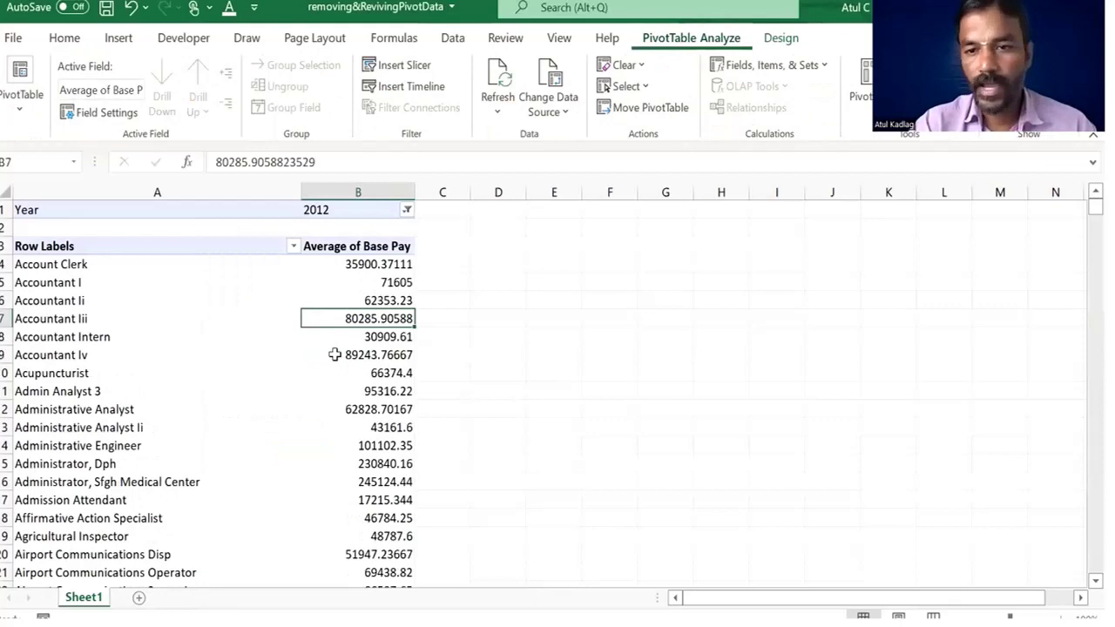
pyautogui.click(335, 371)
pyautogui.moveTo(864, 382); pyautogui.dragTo(1011, 547)
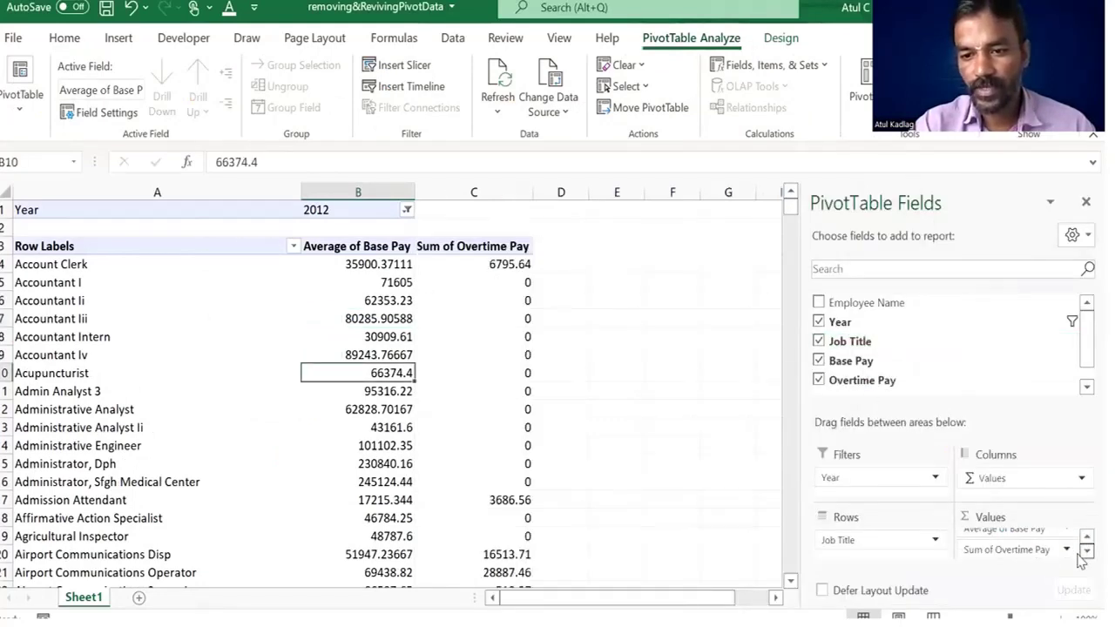
pyautogui.click(1068, 550)
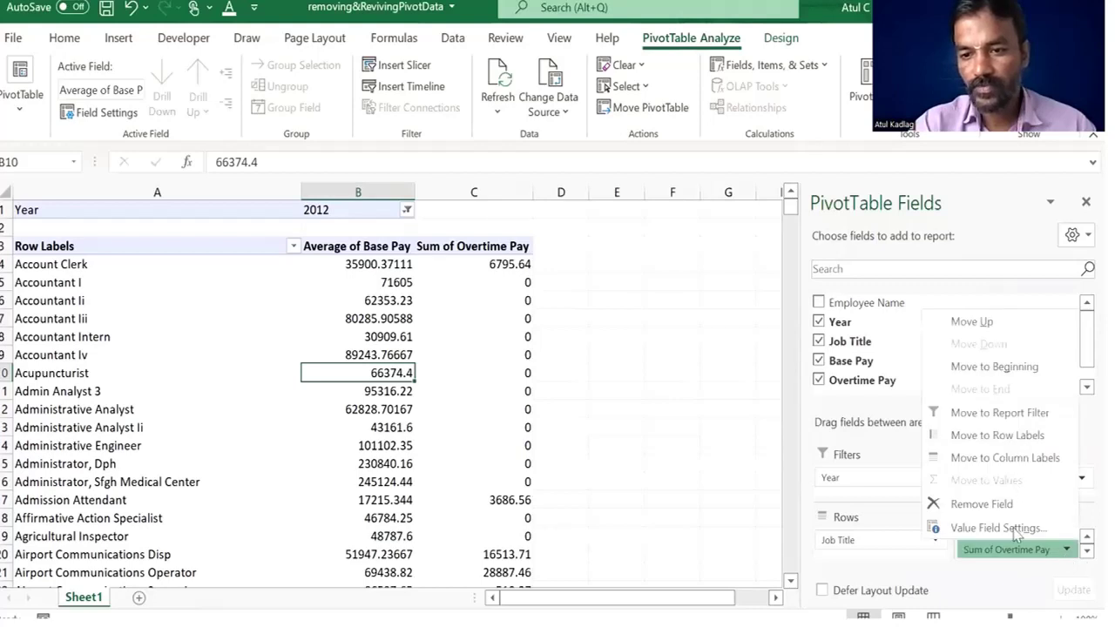
pyautogui.click(1014, 529)
pyautogui.click(512, 287)
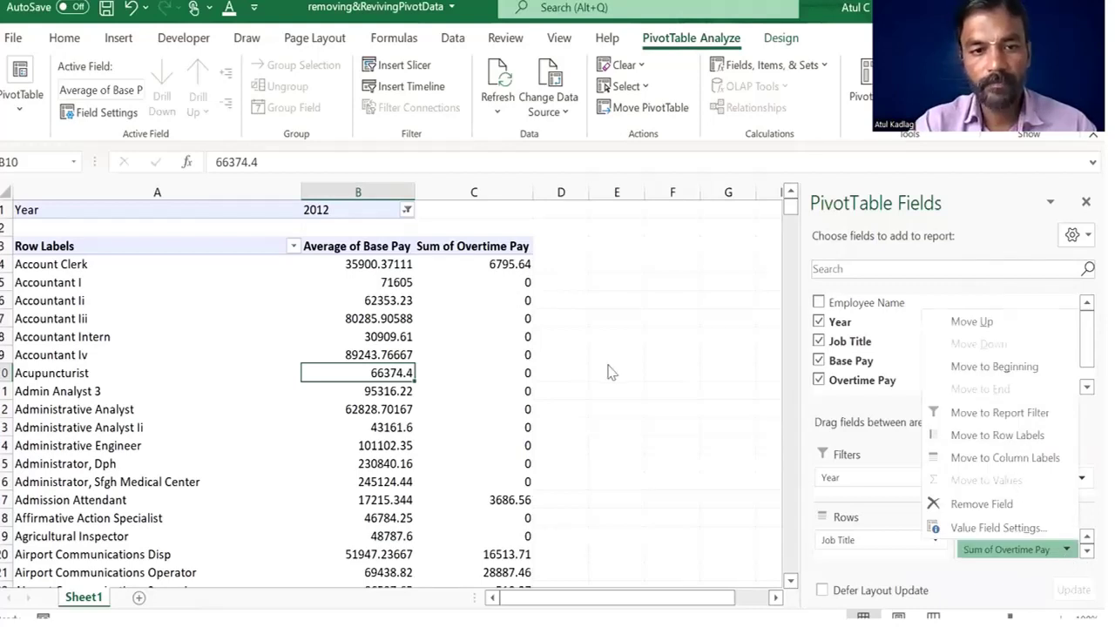
pyautogui.click(622, 377)
pyautogui.click(517, 478)
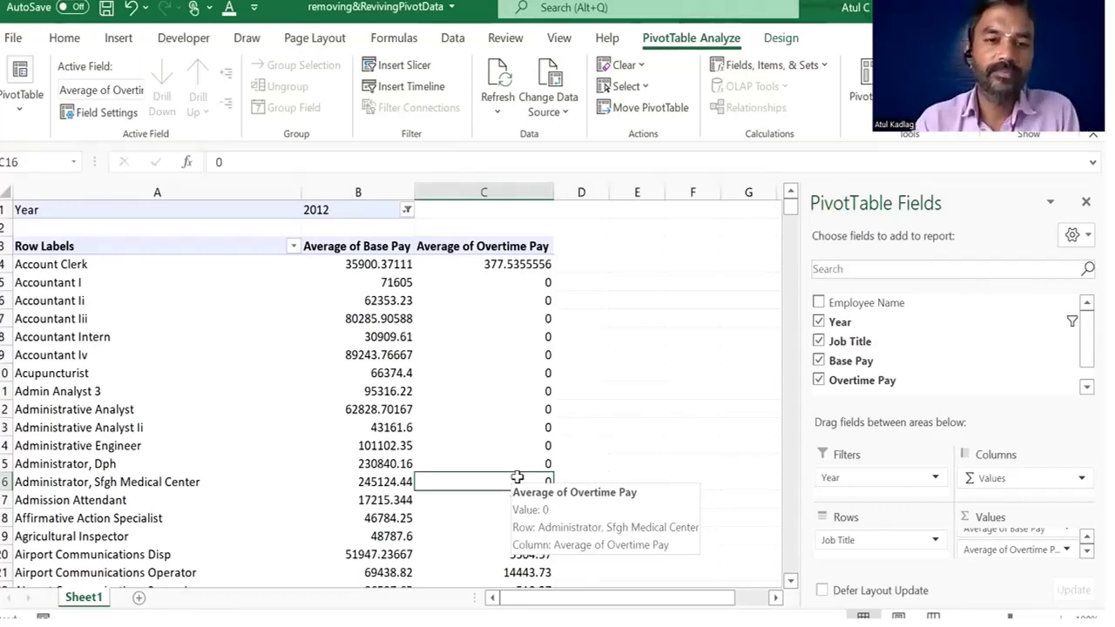
# Try to refresh the pivot table without its source worksheet.
pyautogui.click(406, 369)
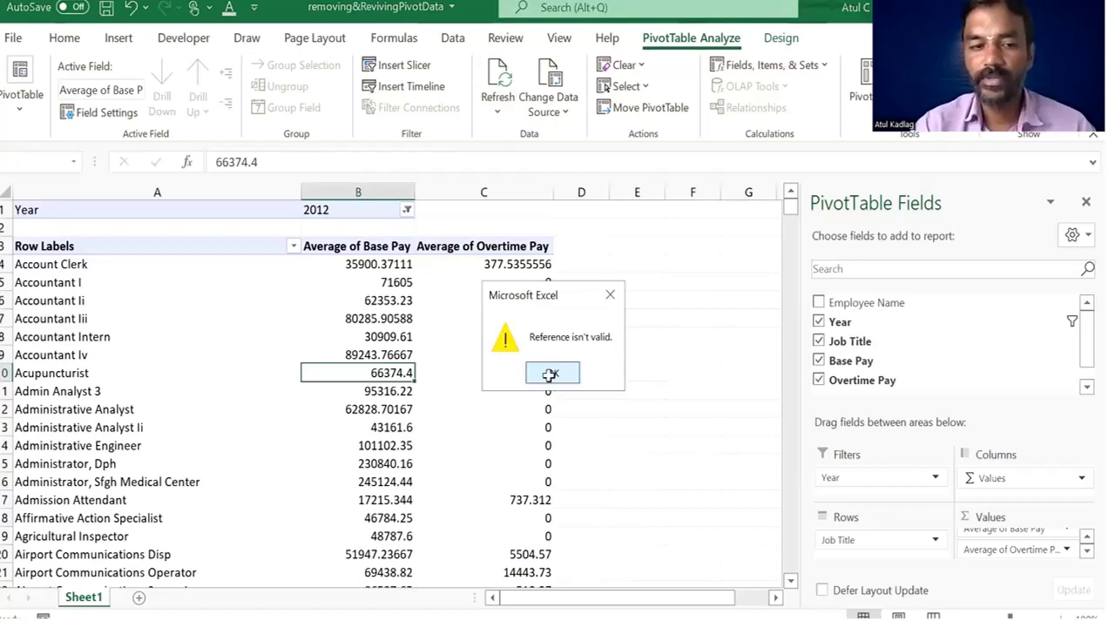
pyautogui.press('Return')
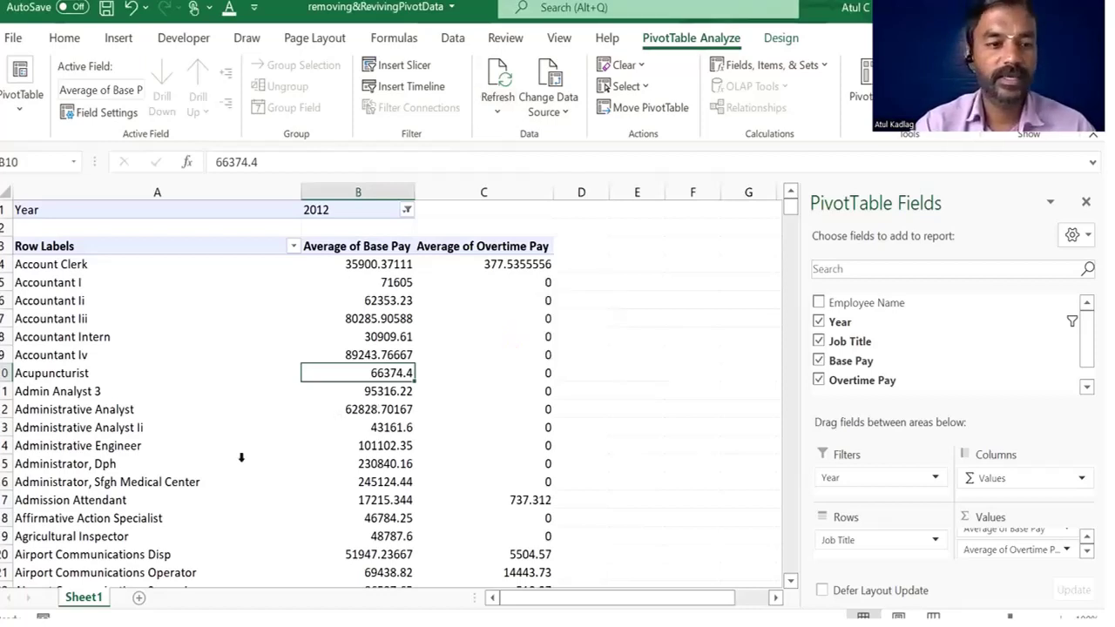
# Extract the 2012 source records to a new sheet by showing the details of the Base Pay Grand Total.
pyautogui.scroll(-7, 361, 310)
pyautogui.click(361, 316)
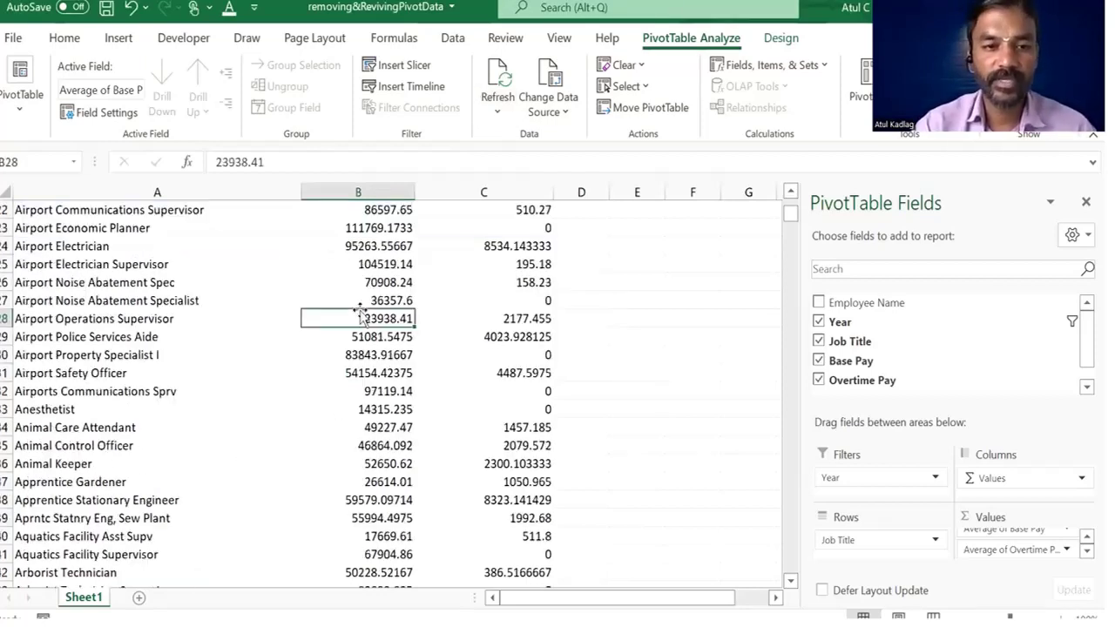
pyautogui.press('pagedown')
pyautogui.press('pagedown')
pyautogui.press('pagedown')
pyautogui.press('pagedown')
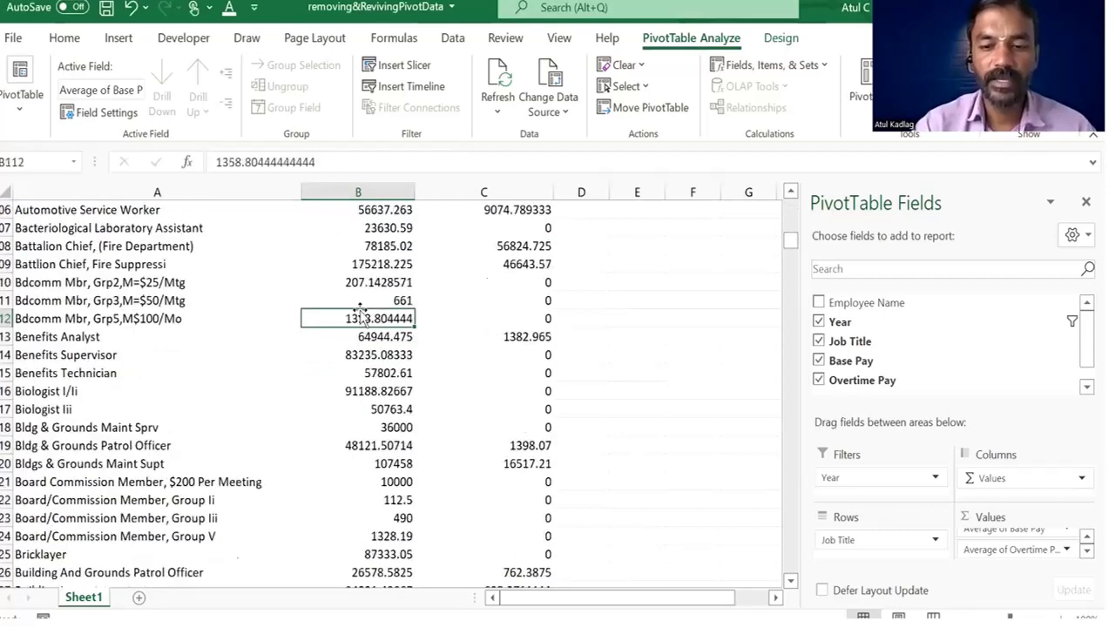
pyautogui.moveTo(790, 240); pyautogui.dragTo(792, 413)
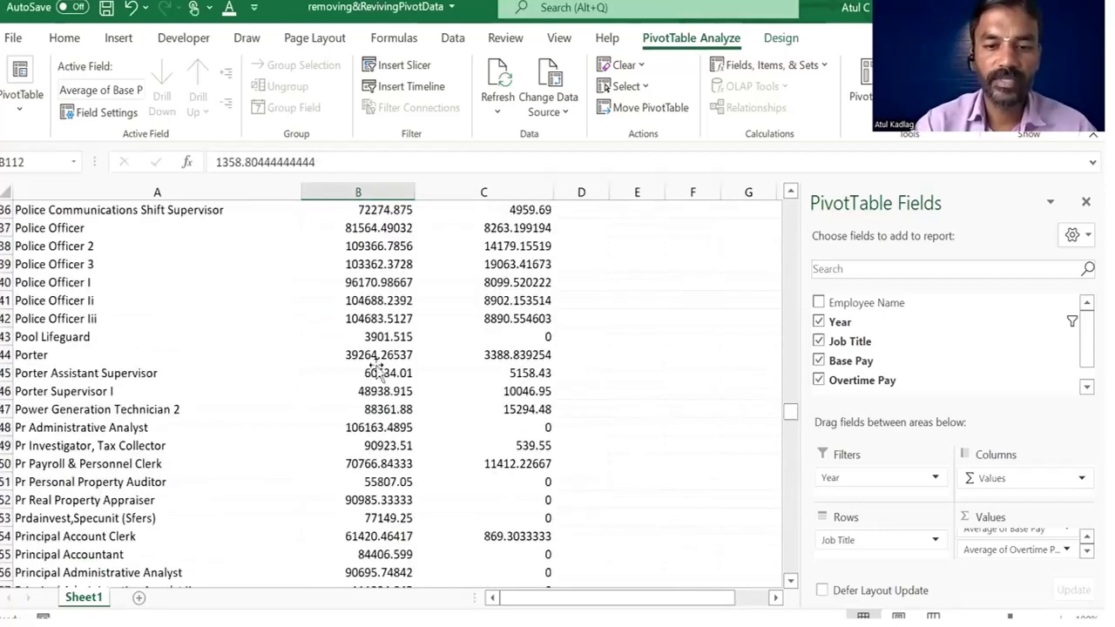
pyautogui.click(375, 371)
pyautogui.hotkey('ctrl', 'Down')
pyautogui.click(355, 536)
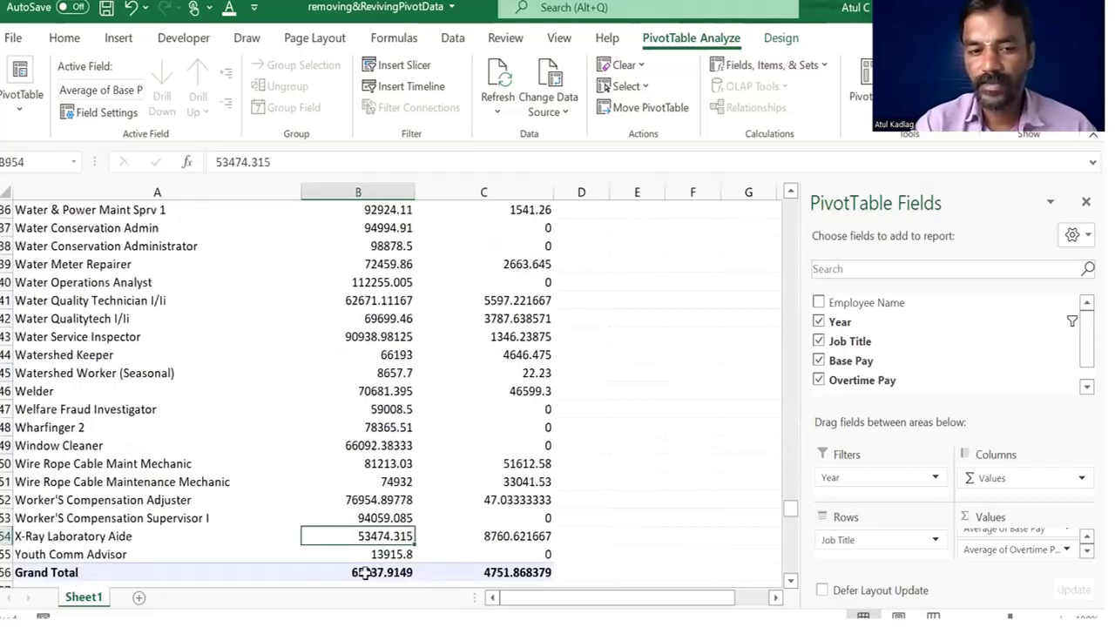
pyautogui.click(352, 574)
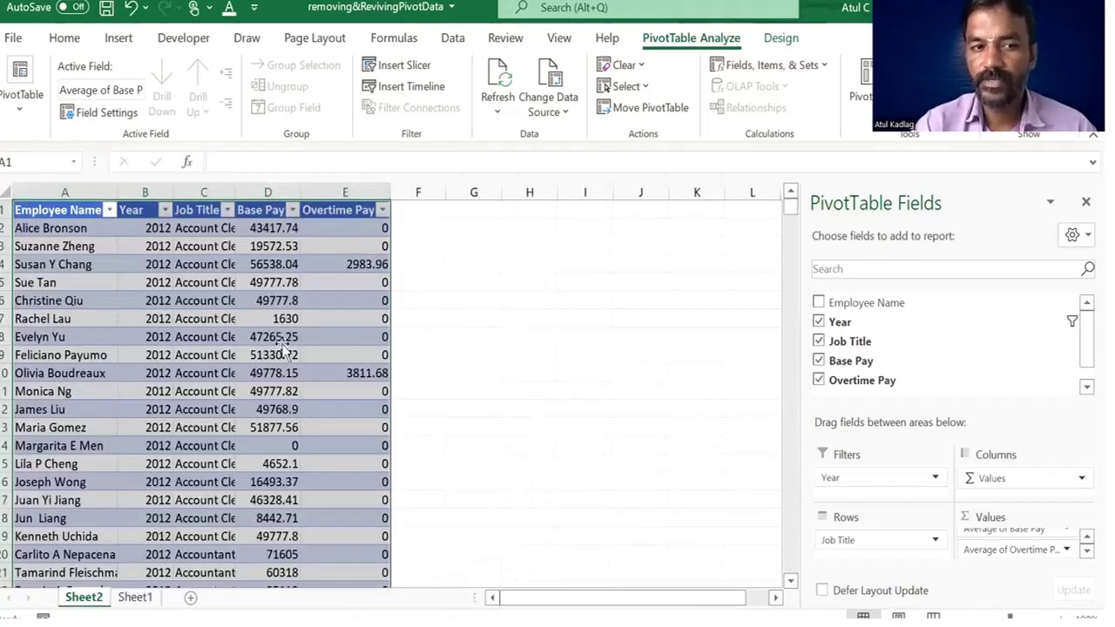
# Look over the extracted records on Sheet2 and check which years the Year column contains.
pyautogui.click(283, 346)
pyautogui.press('Home')
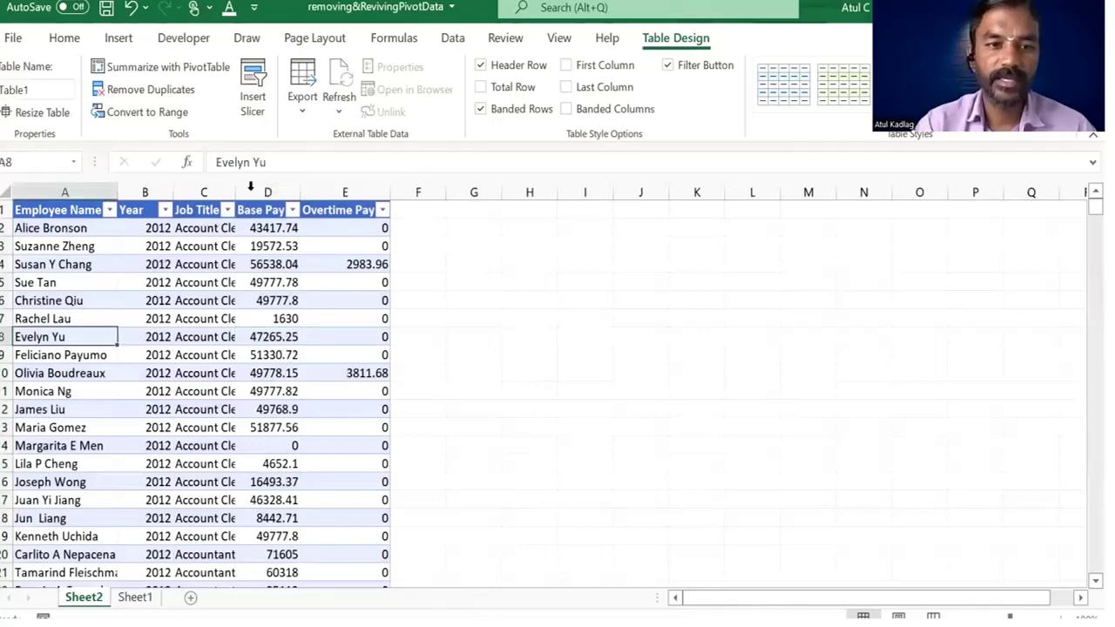
pyautogui.click(69, 228)
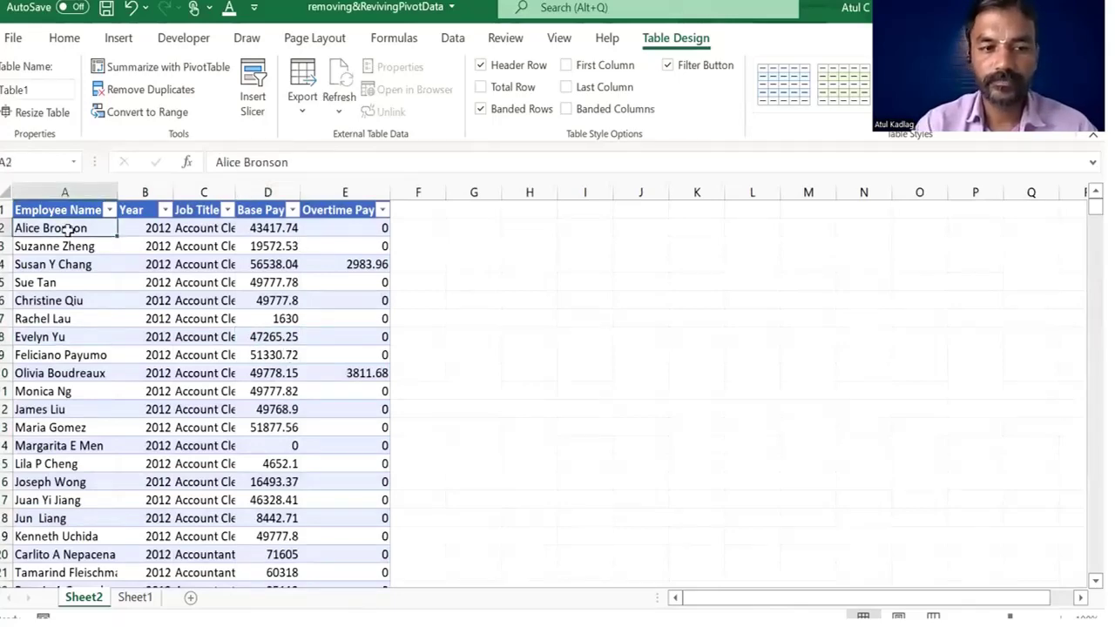
pyautogui.hotkey('ctrl', 'shift', 'Down')
pyautogui.hotkey('ctrl', 'shift', 'Up')
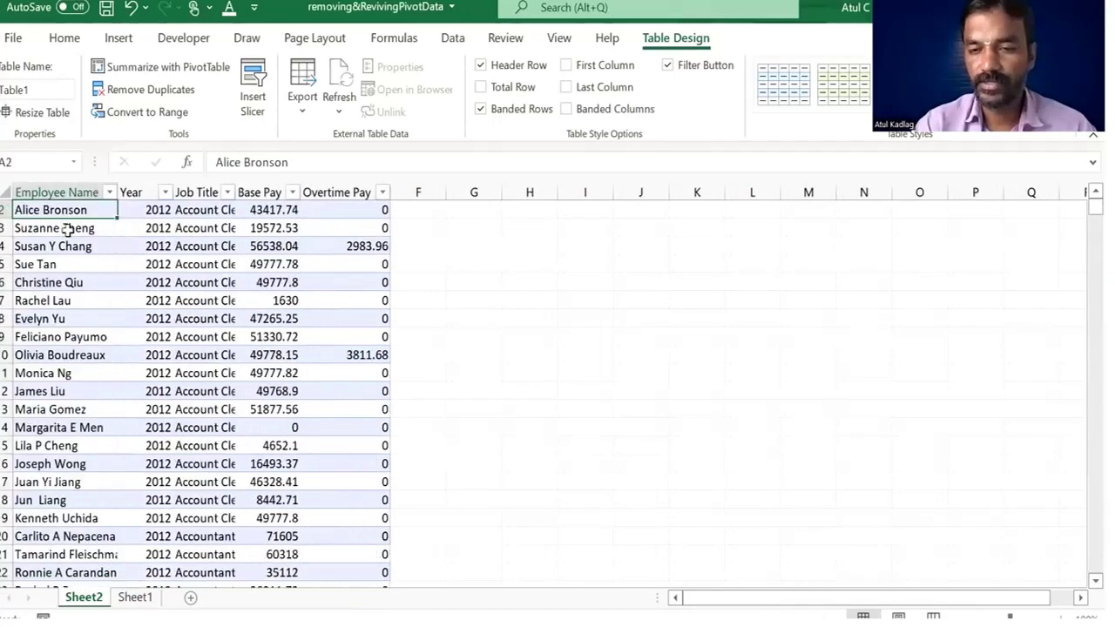
pyautogui.scroll(1, 68, 228)
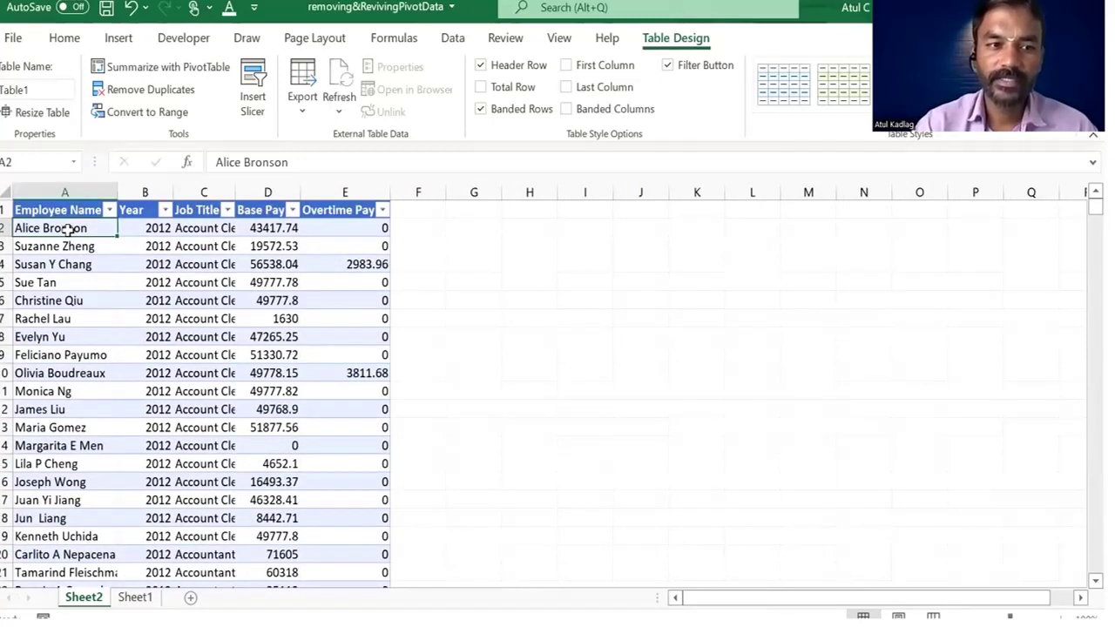
pyautogui.press('Right')
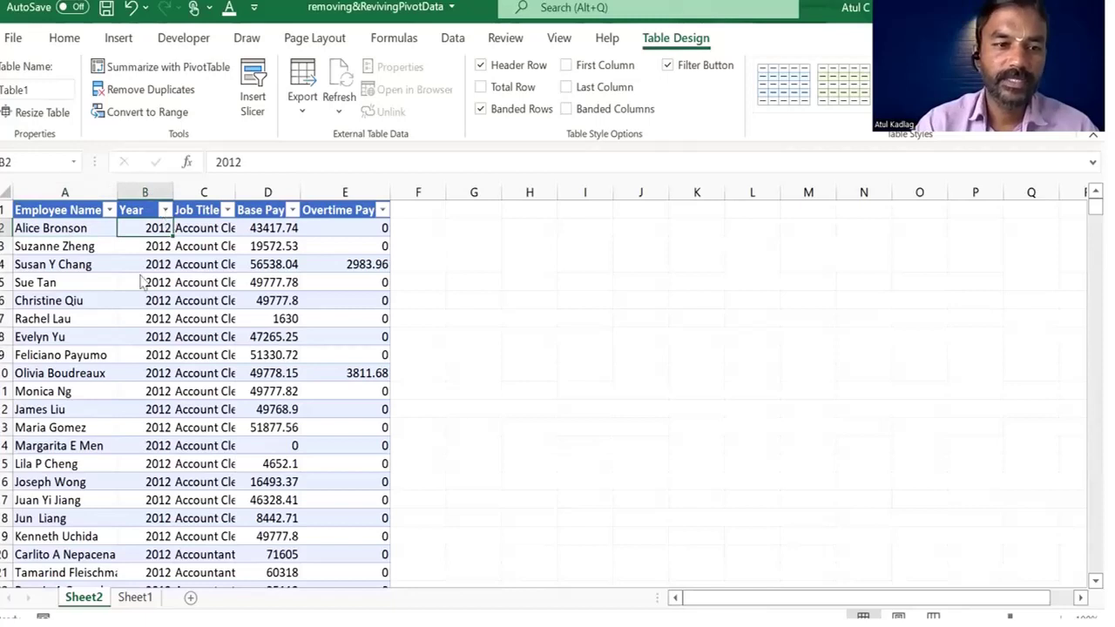
pyautogui.hotkey('alt', 'Down')
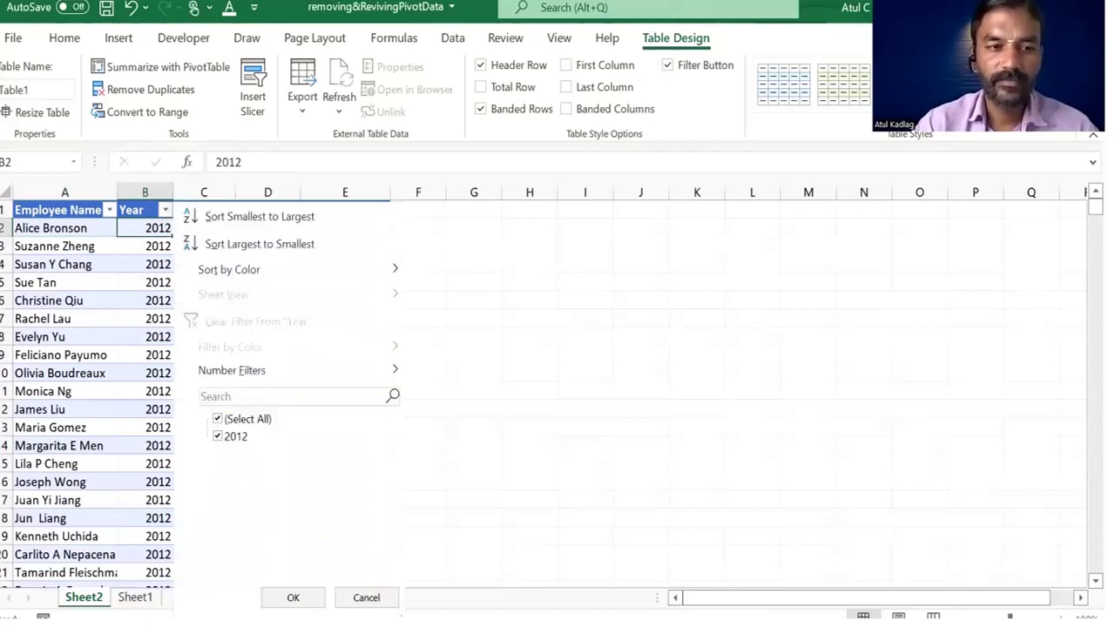
pyautogui.click(119, 282)
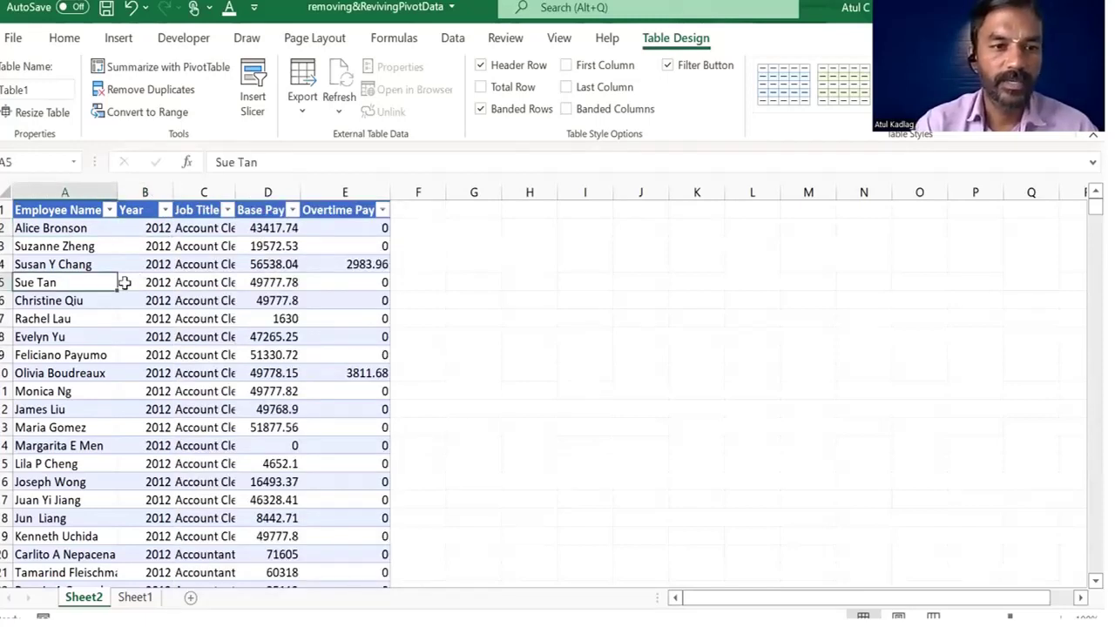
pyautogui.moveTo(162, 235); pyautogui.dragTo(163, 357)
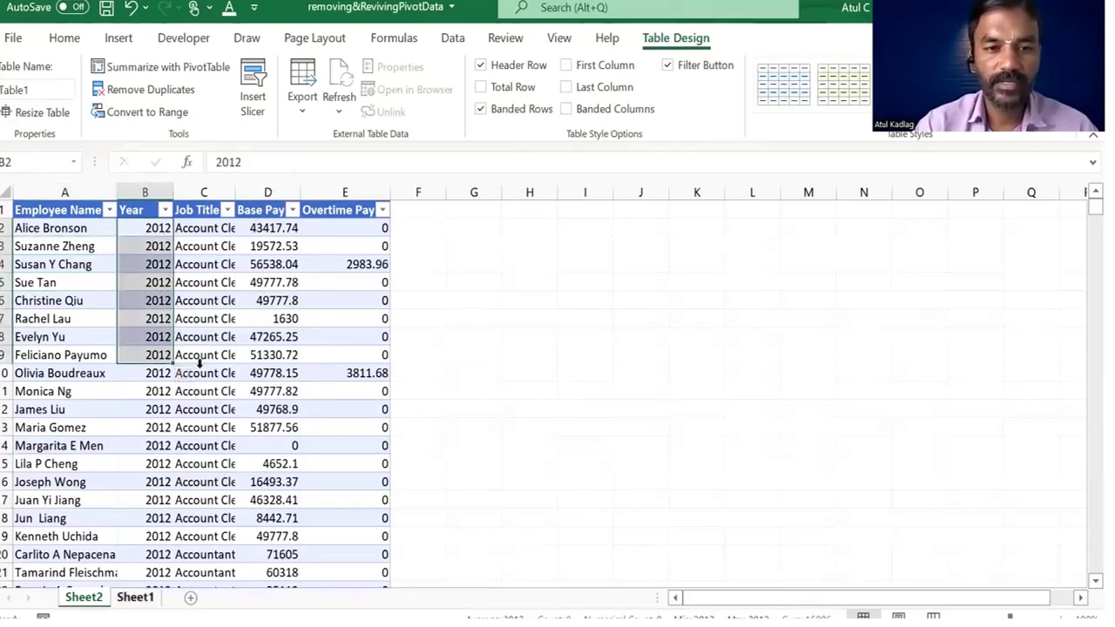
# Set the Year filter on Sheet1 to (All) and extract the full source data from the Base Pay Grand Total.
pyautogui.hotkey('ctrl', 'pagedown')
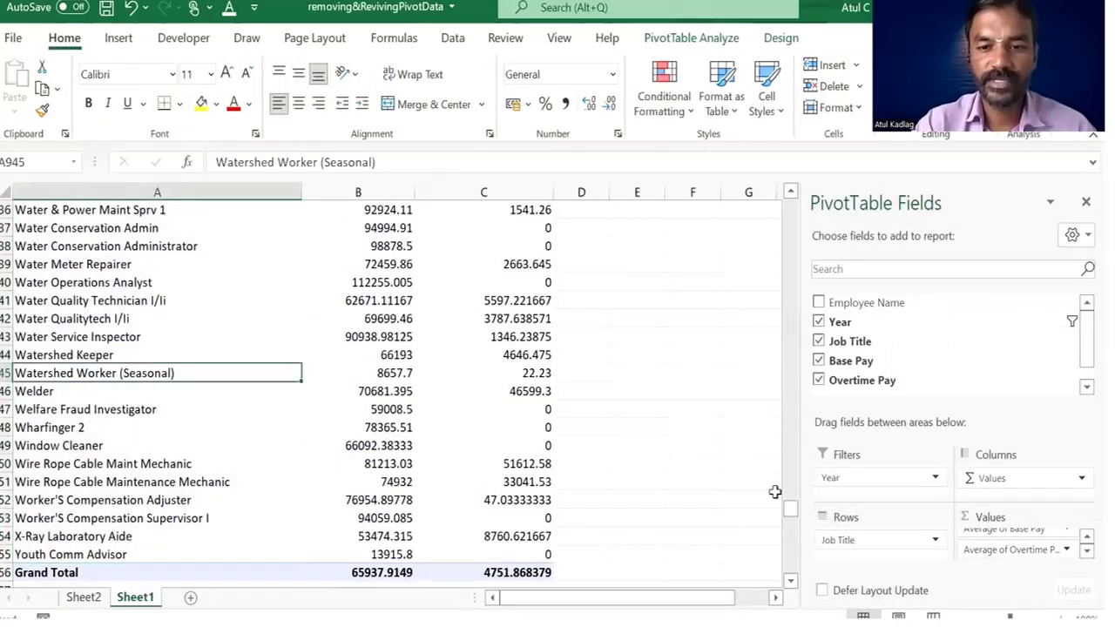
pyautogui.moveTo(790, 515); pyautogui.dragTo(791, 195)
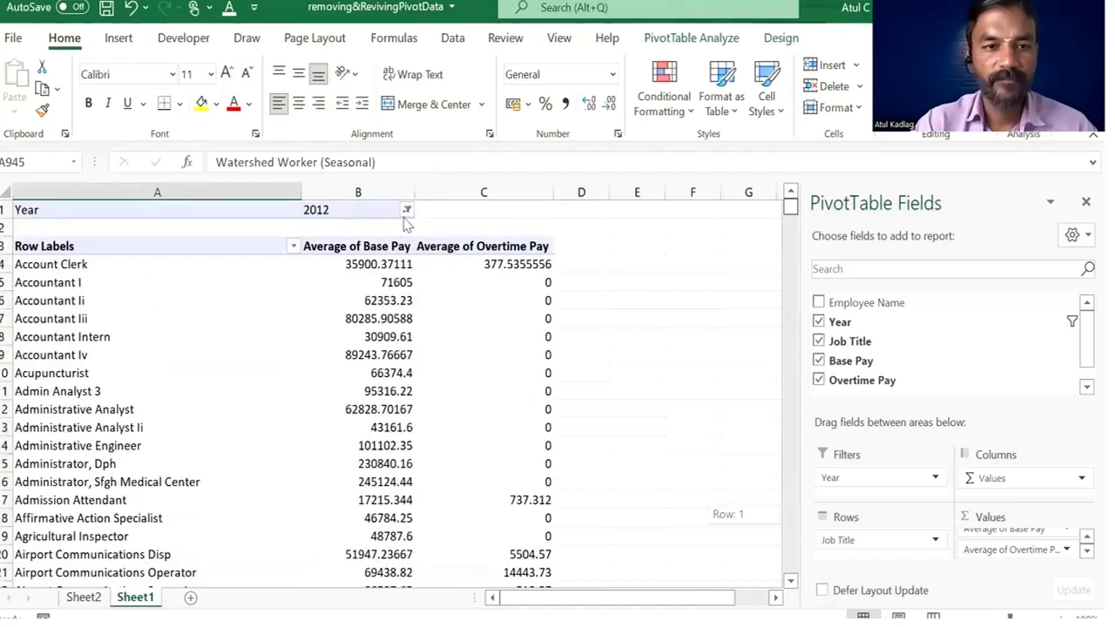
pyautogui.click(407, 212)
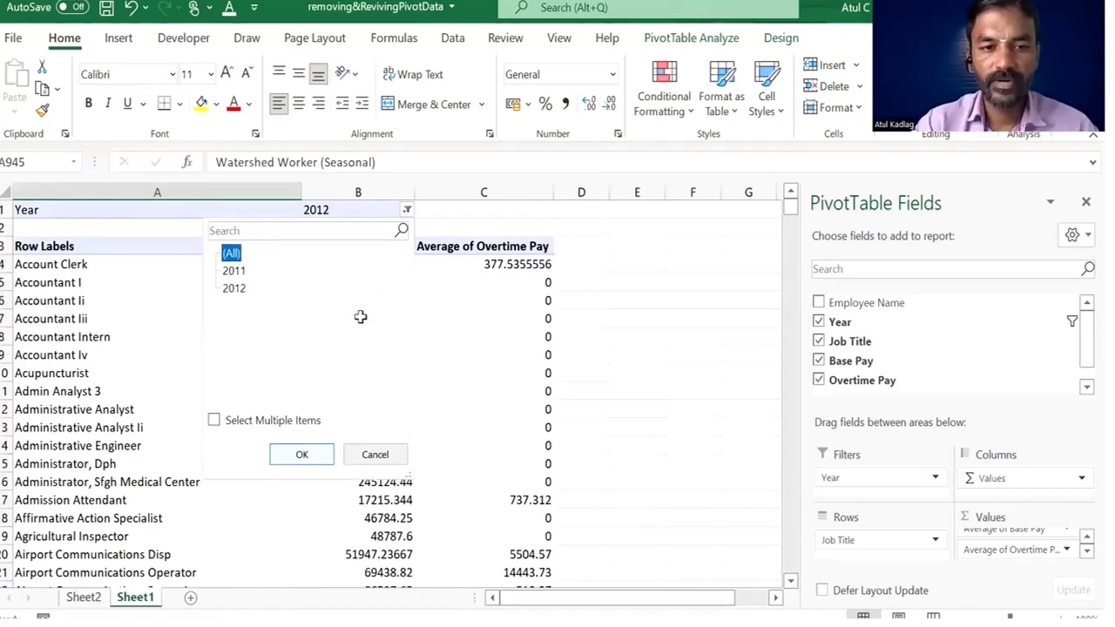
pyautogui.click(324, 459)
pyautogui.click(379, 572)
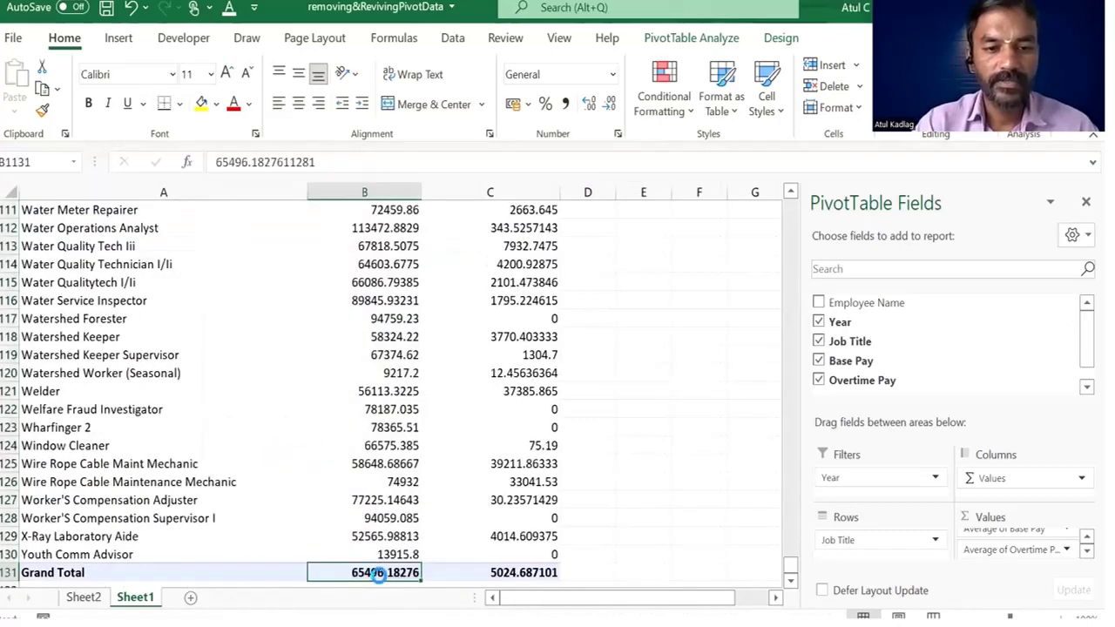
pyautogui.doubleClick(379, 572)
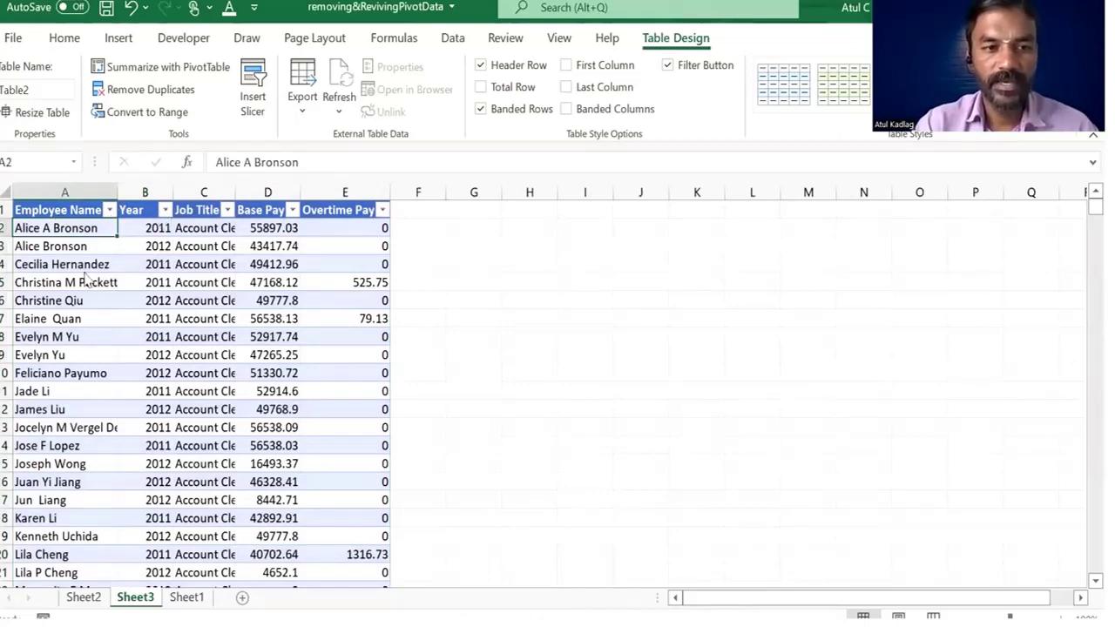
# Look over the last rows of the extracted salary table on Sheet3.
pyautogui.hotkey('ctrl', 'shift', 'Down')
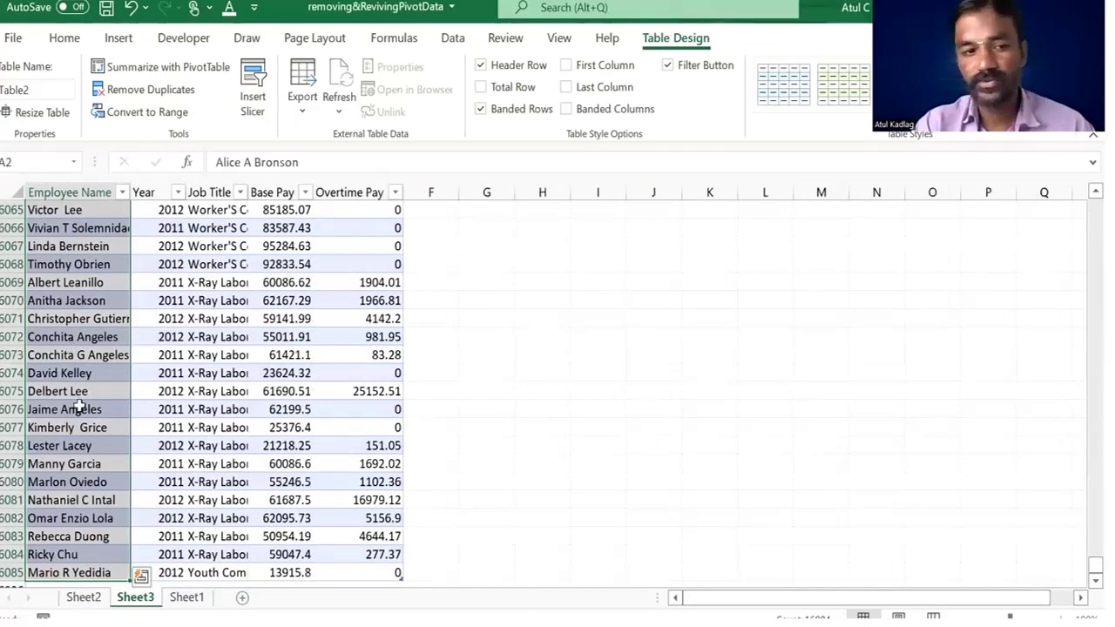
pyautogui.click(72, 526)
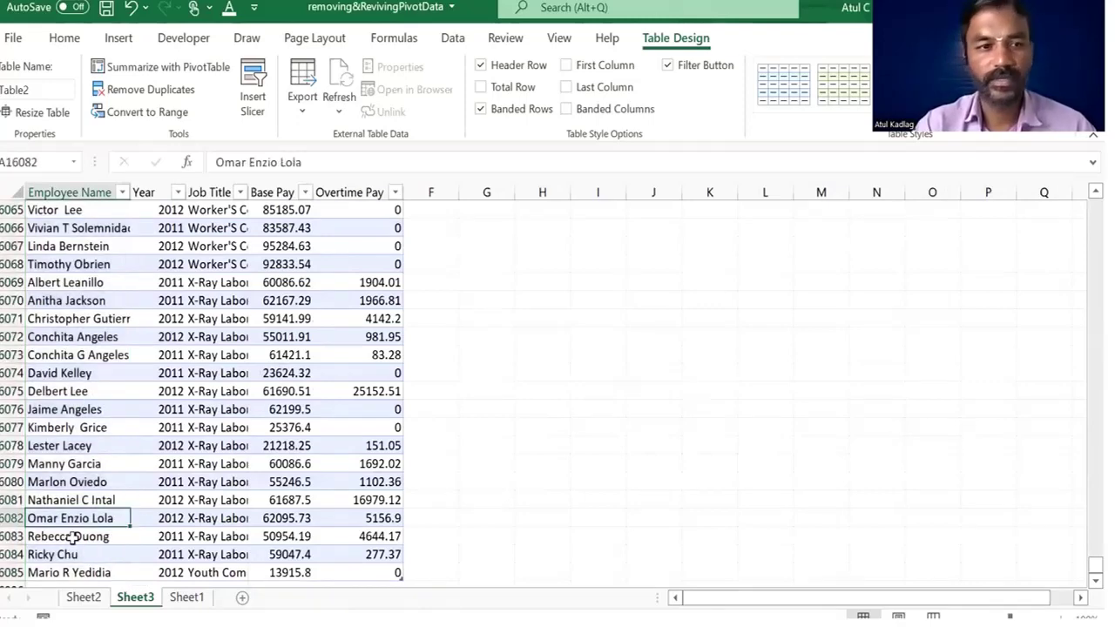
pyautogui.press('pageup')
pyautogui.press('pageup')
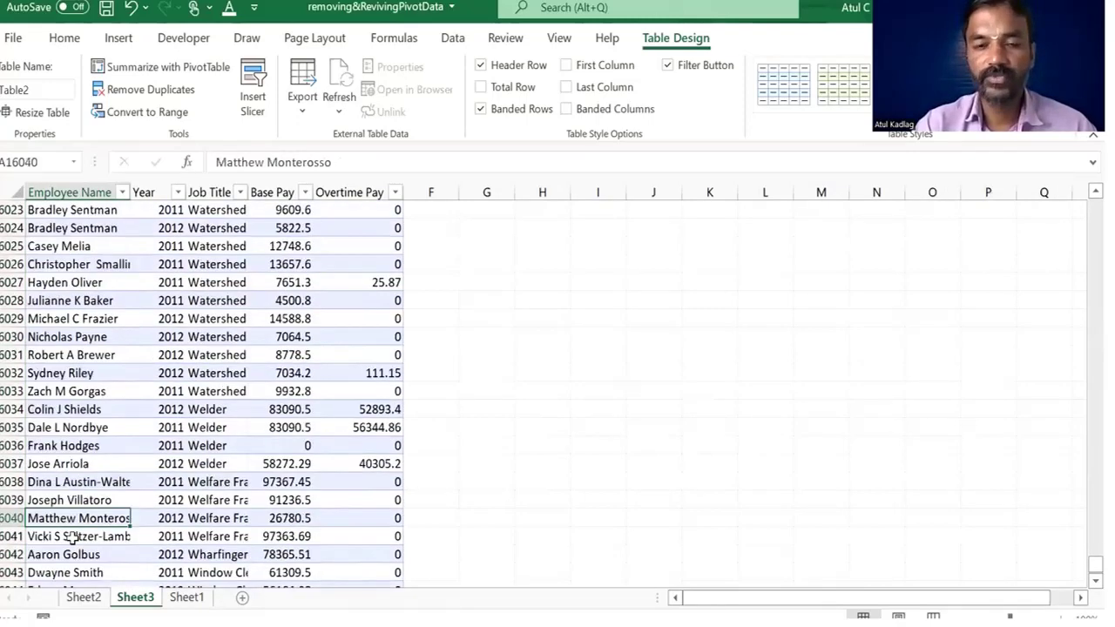
# Look back up through the extracted salary records on Sheet3.
pyautogui.press('pageup')
pyautogui.press('pageup')
pyautogui.press('pageup')
pyautogui.press('pageup')
pyautogui.press('pageup')
pyautogui.press('pageup')
pyautogui.press('pageup')
pyautogui.press('pageup')
pyautogui.press('pageup')
pyautogui.press('pageup')
pyautogui.press('pageup')
pyautogui.press('pageup')
pyautogui.press('pageup')
pyautogui.press('pageup')
pyautogui.press('pageup')
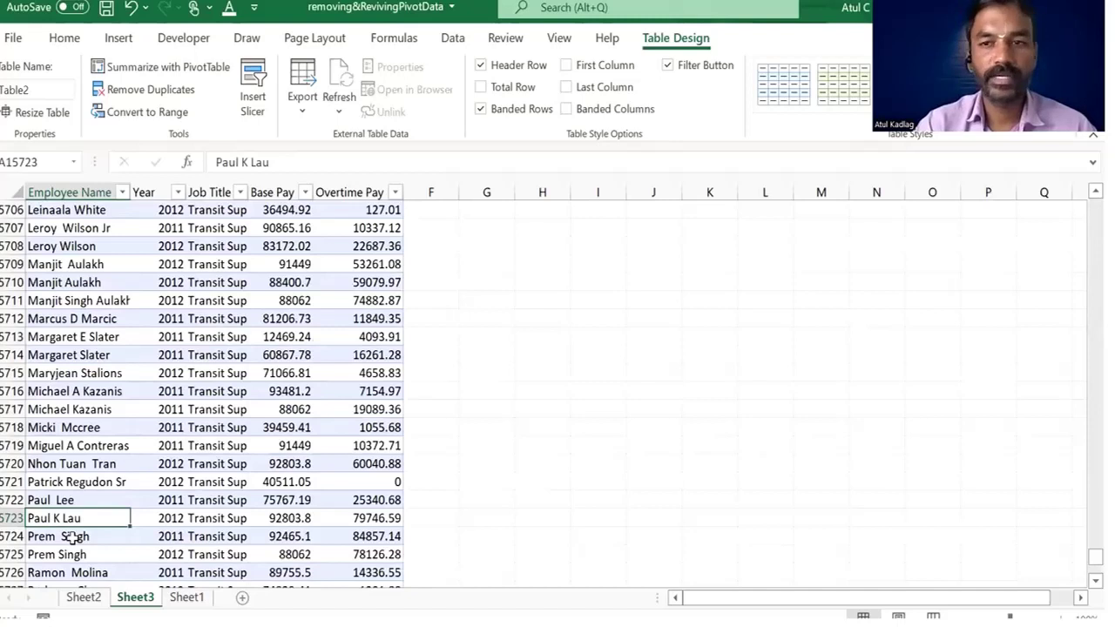
pyautogui.press('pageup')
pyautogui.press('pageup')
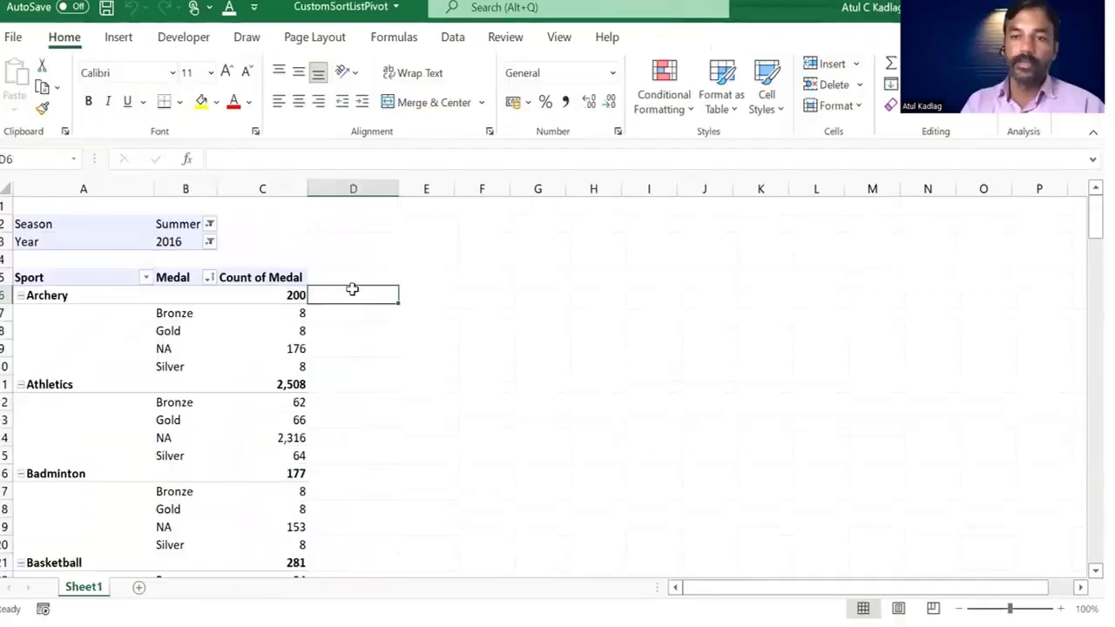
# Switch to the CustomSortListPivot workbook and sort the pivot table's Medal field A to Z.
pyautogui.click(244, 299)
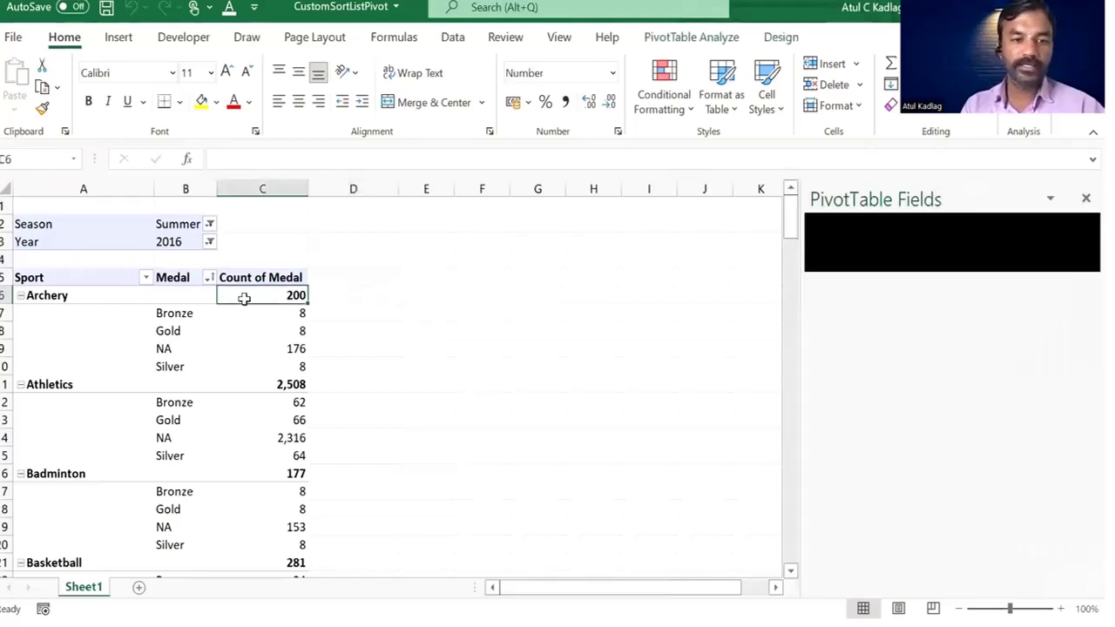
pyautogui.click(209, 278)
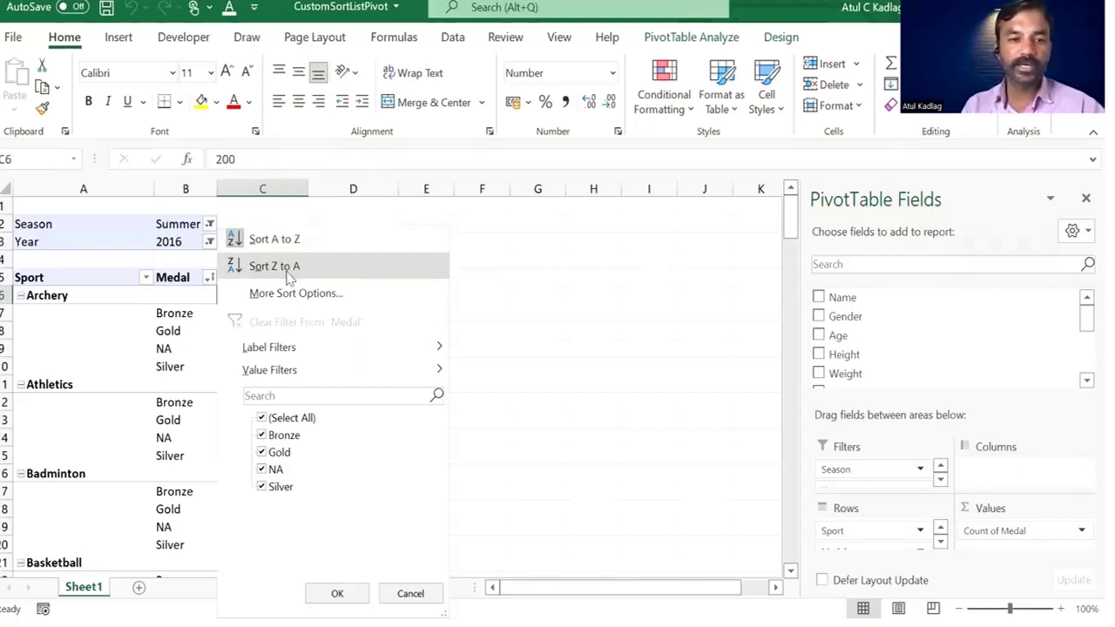
pyautogui.press('Escape')
pyautogui.click(252, 278)
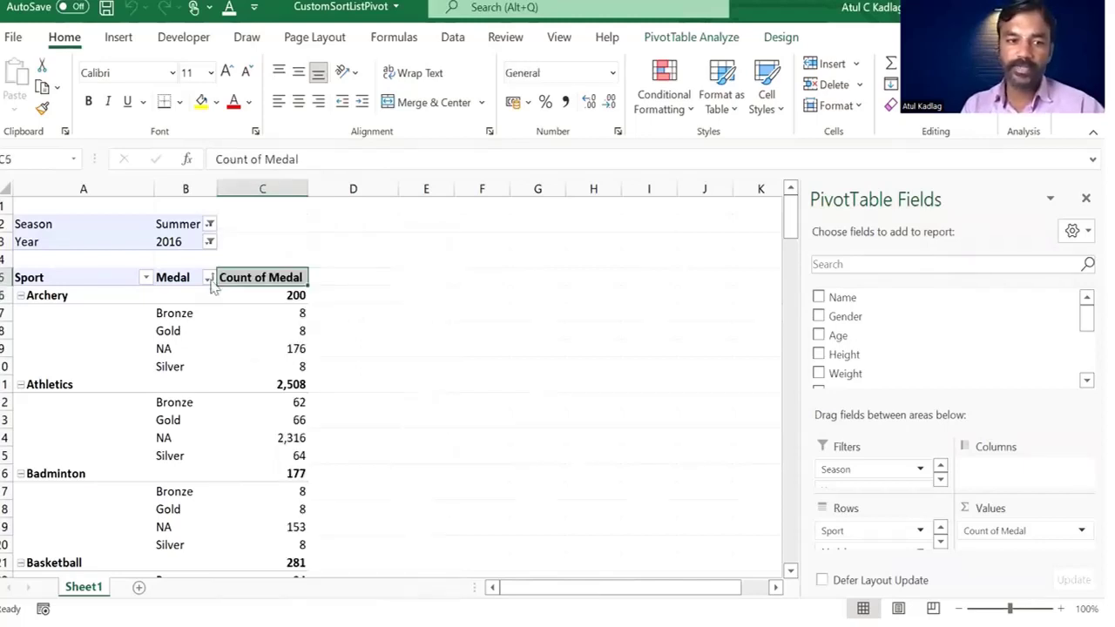
pyautogui.click(211, 284)
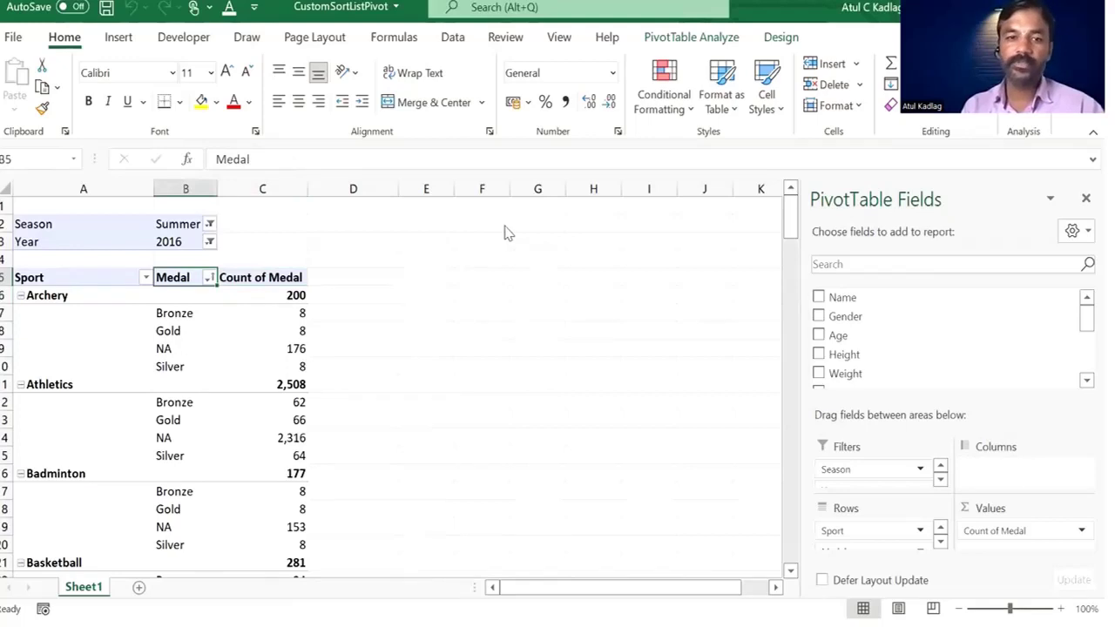
pyautogui.hotkey('alt', 'Down')
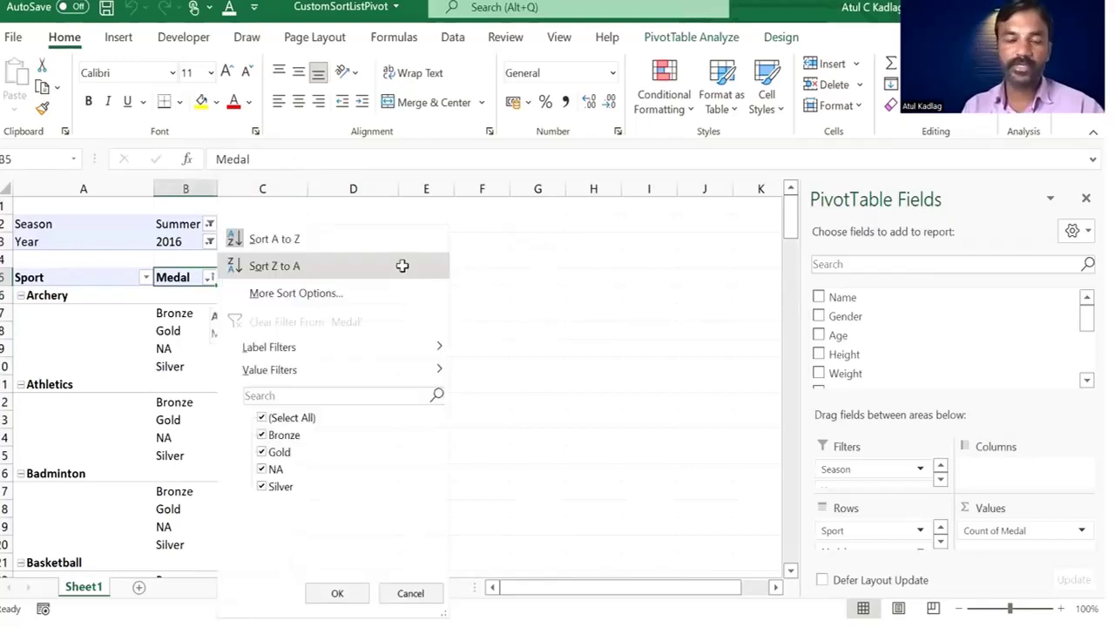
pyautogui.click(297, 233)
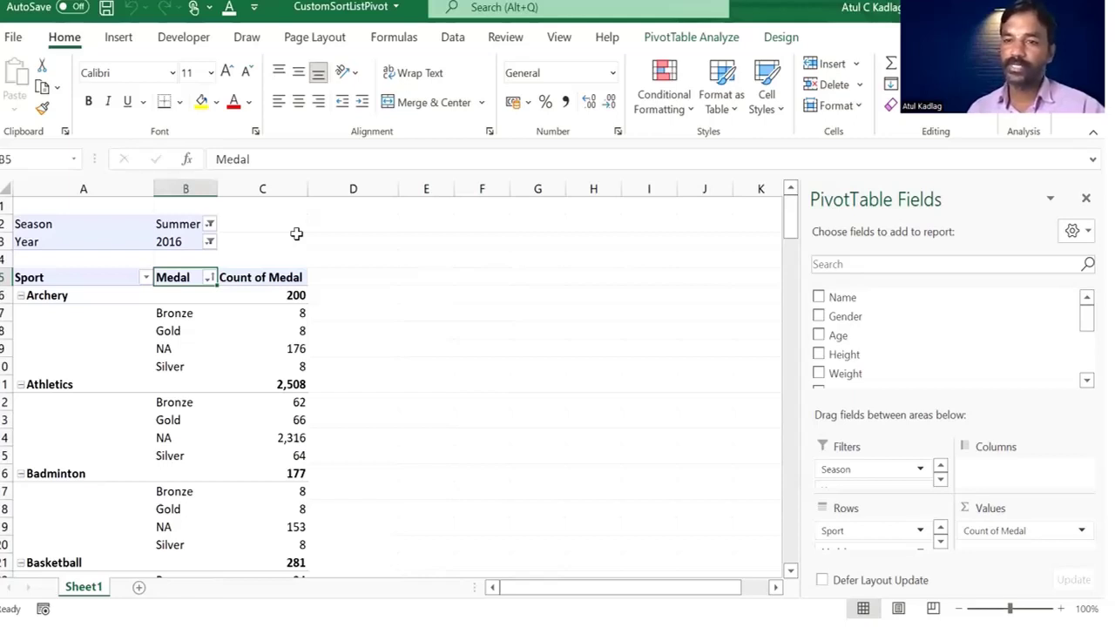
# Examine the order of the medal labels under each sport and the Medal field's sort options.
pyautogui.click(174, 329)
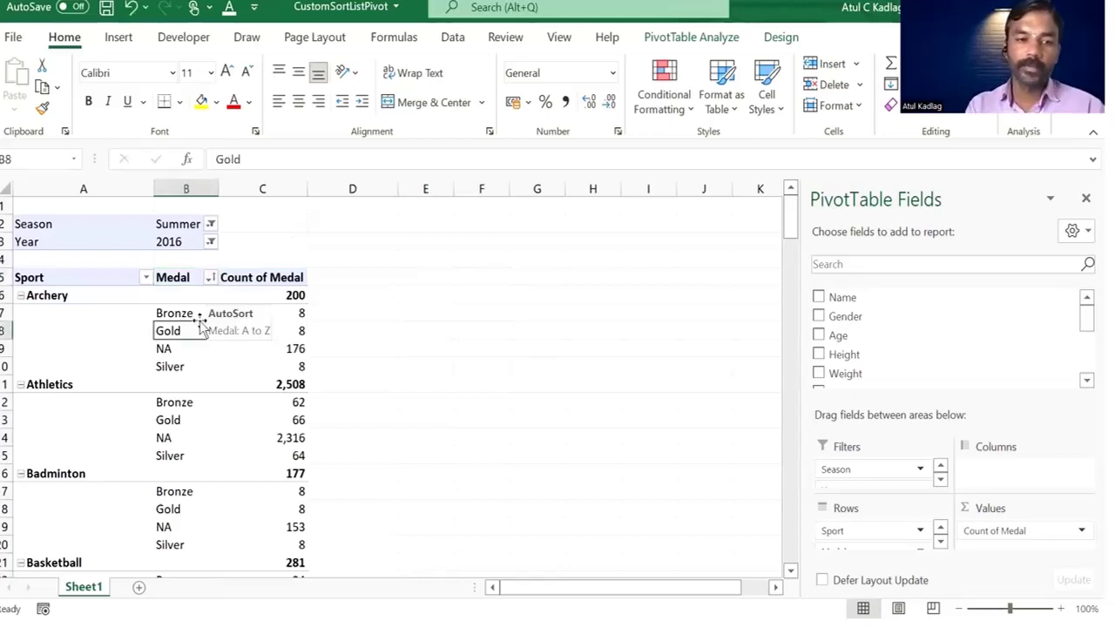
pyautogui.click(193, 270)
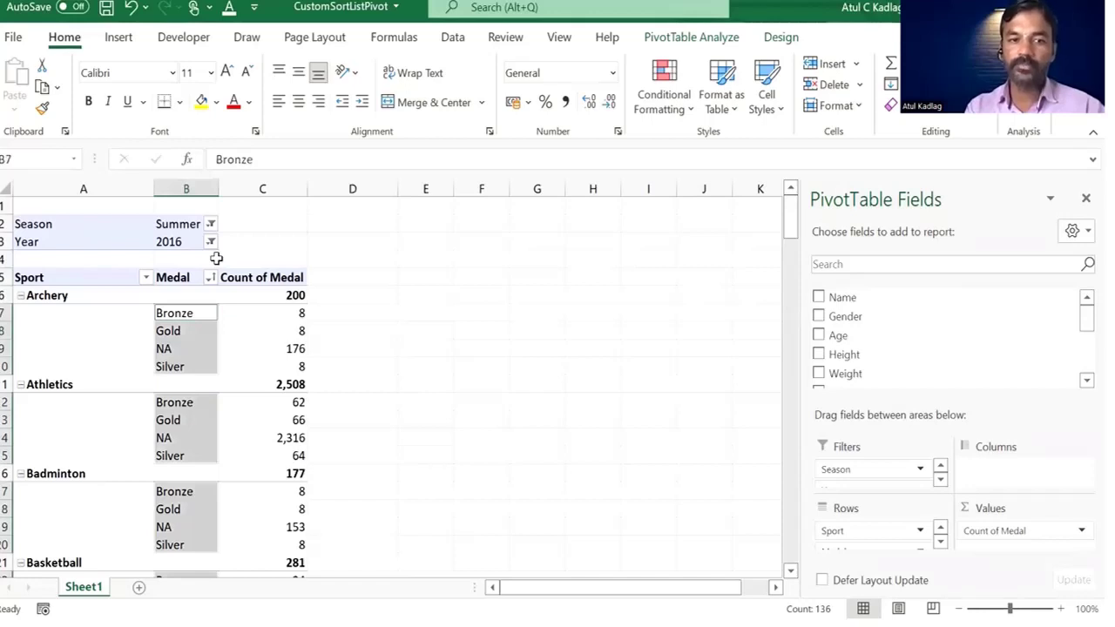
pyautogui.click(210, 277)
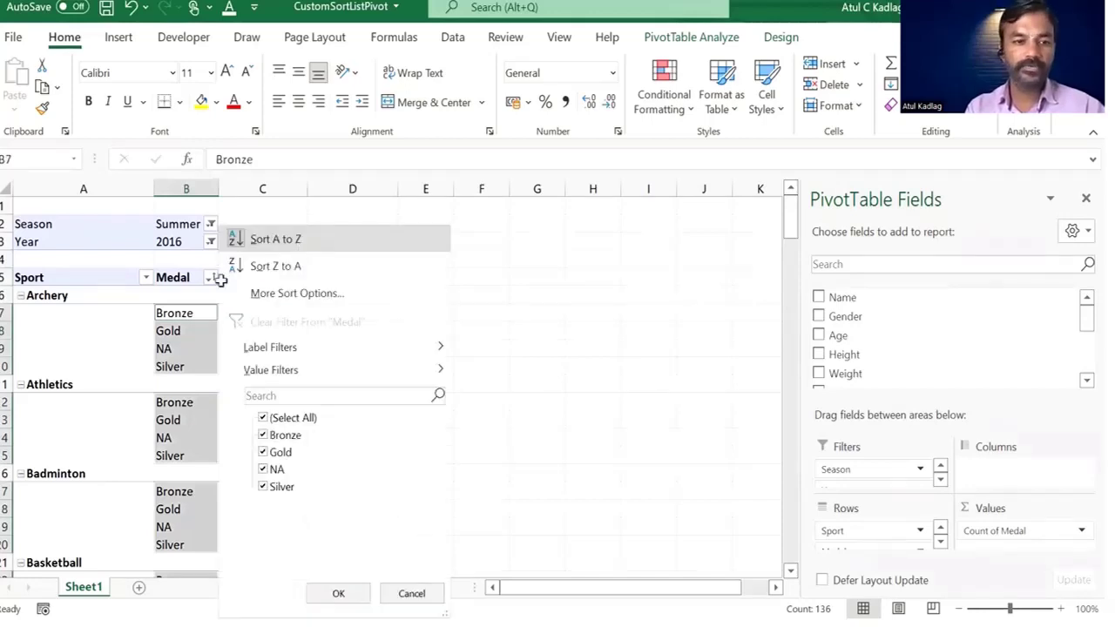
pyautogui.click(179, 335)
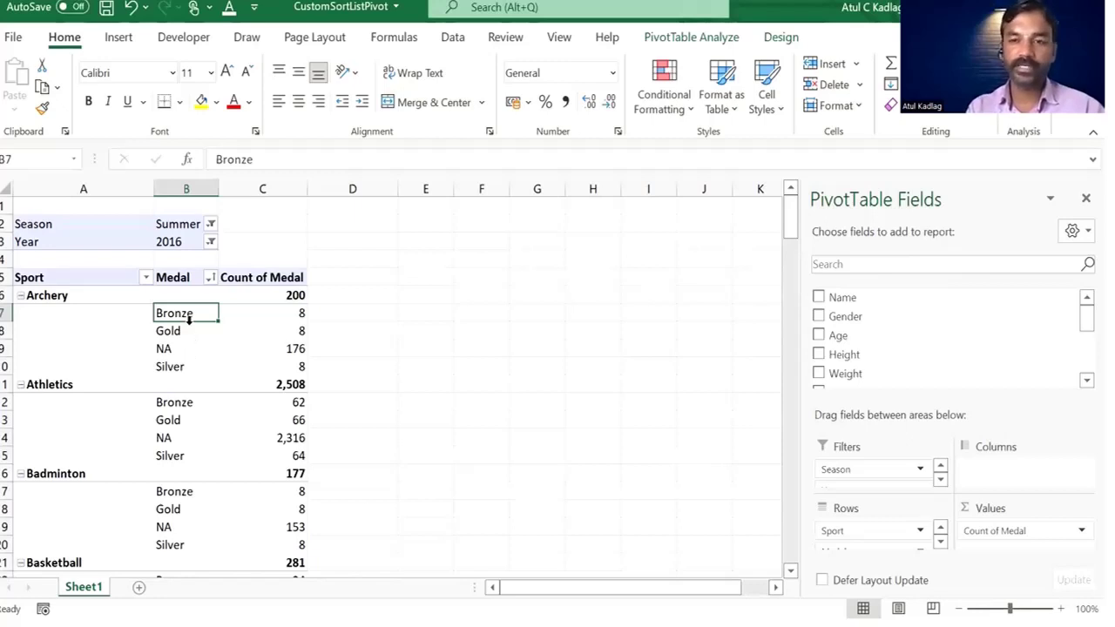
pyautogui.press('Down')
pyautogui.press('Down')
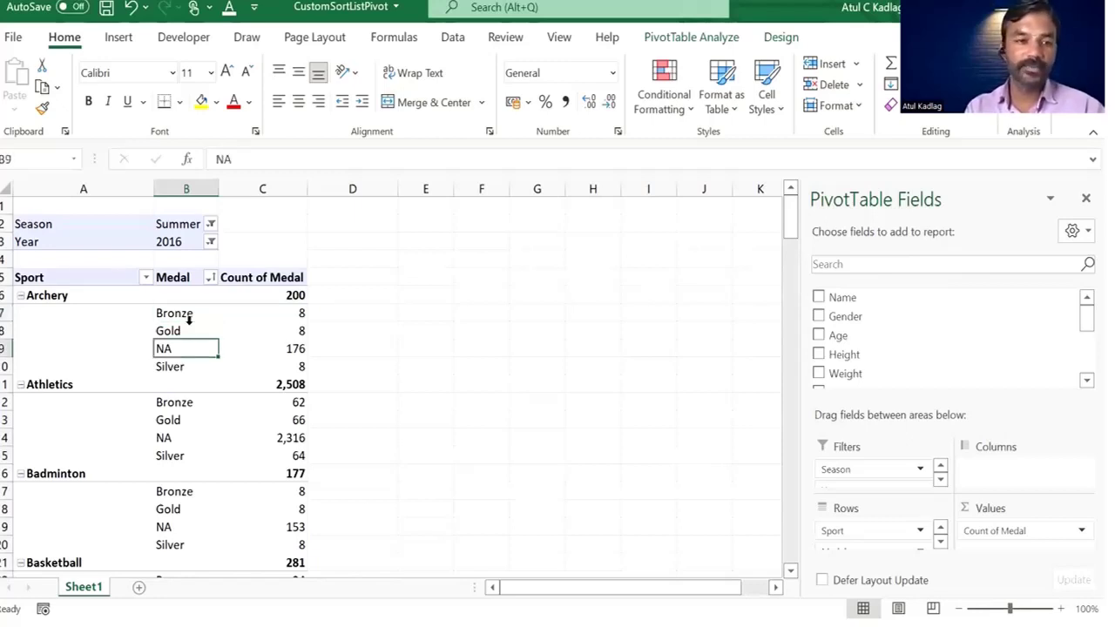
pyautogui.click(184, 315)
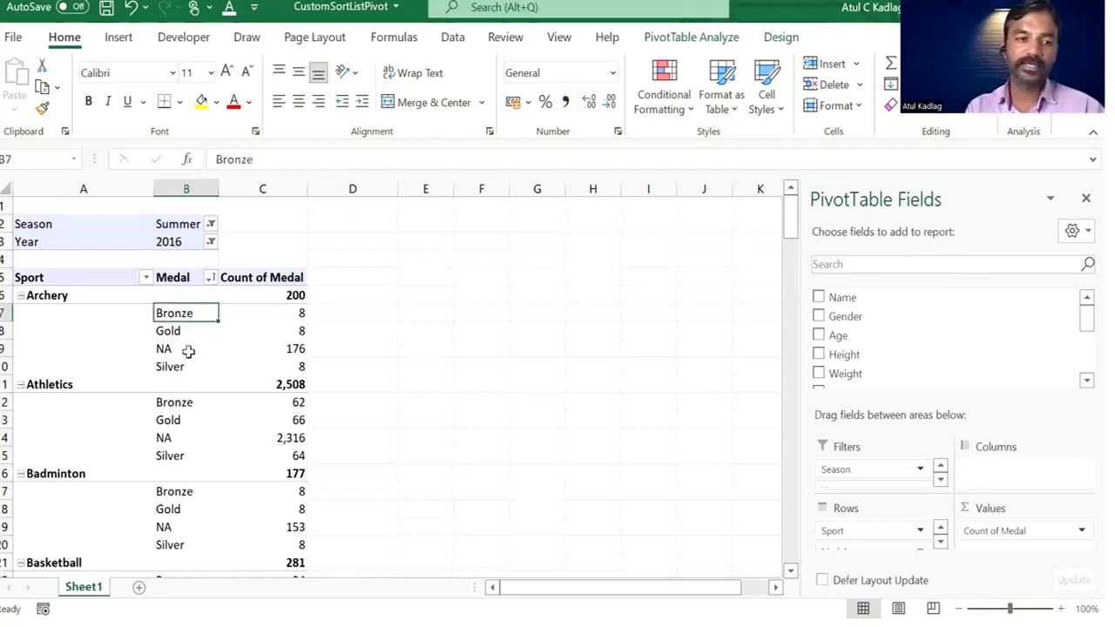
pyautogui.click(192, 321)
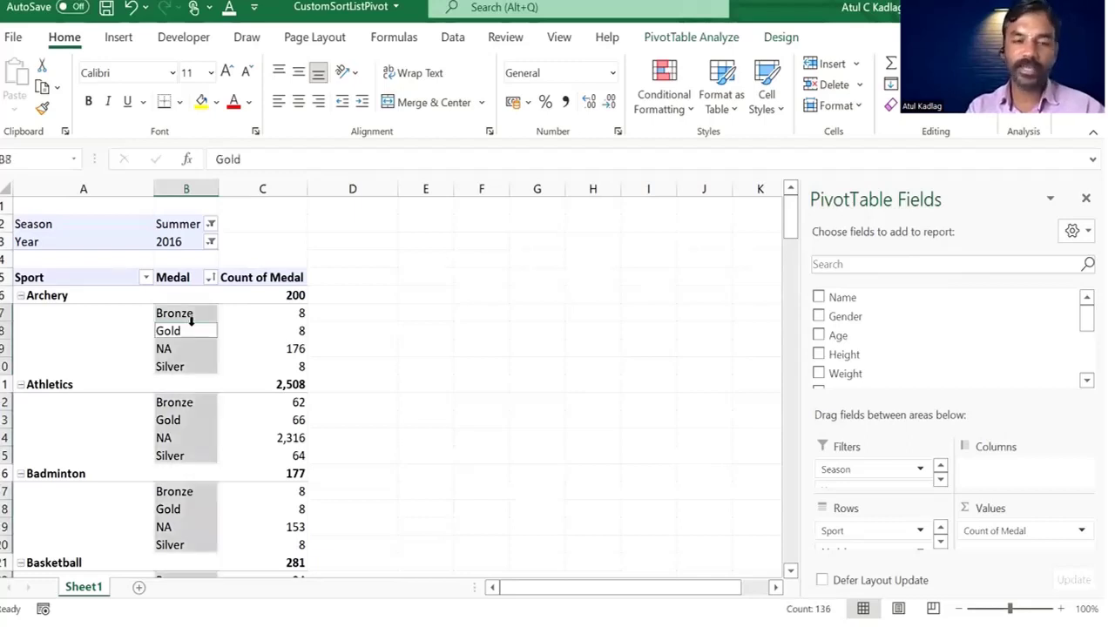
pyautogui.click(192, 320)
pyautogui.click(192, 321)
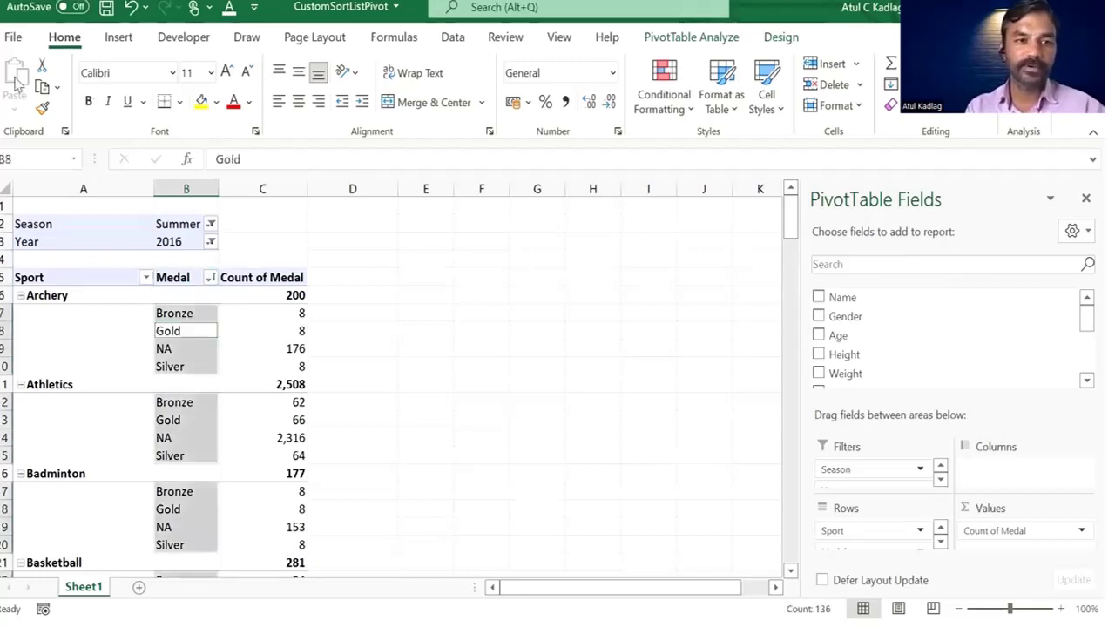
# Open the Custom Lists editor from the General section of Excel's advanced options.
pyautogui.click(12, 37)
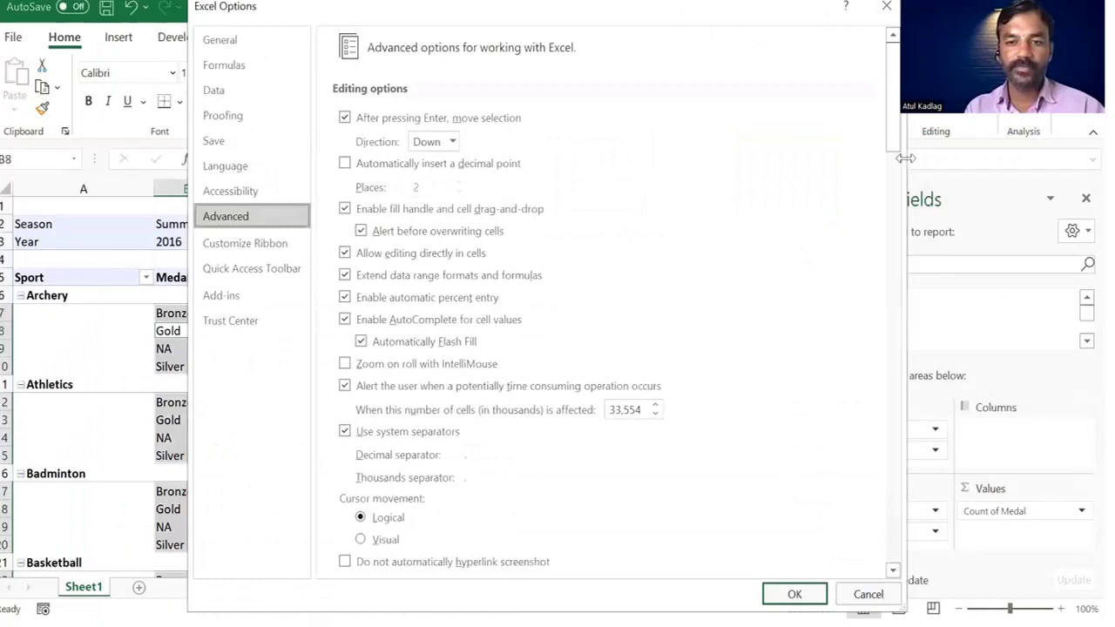
pyautogui.moveTo(894, 149); pyautogui.dragTo(842, 537)
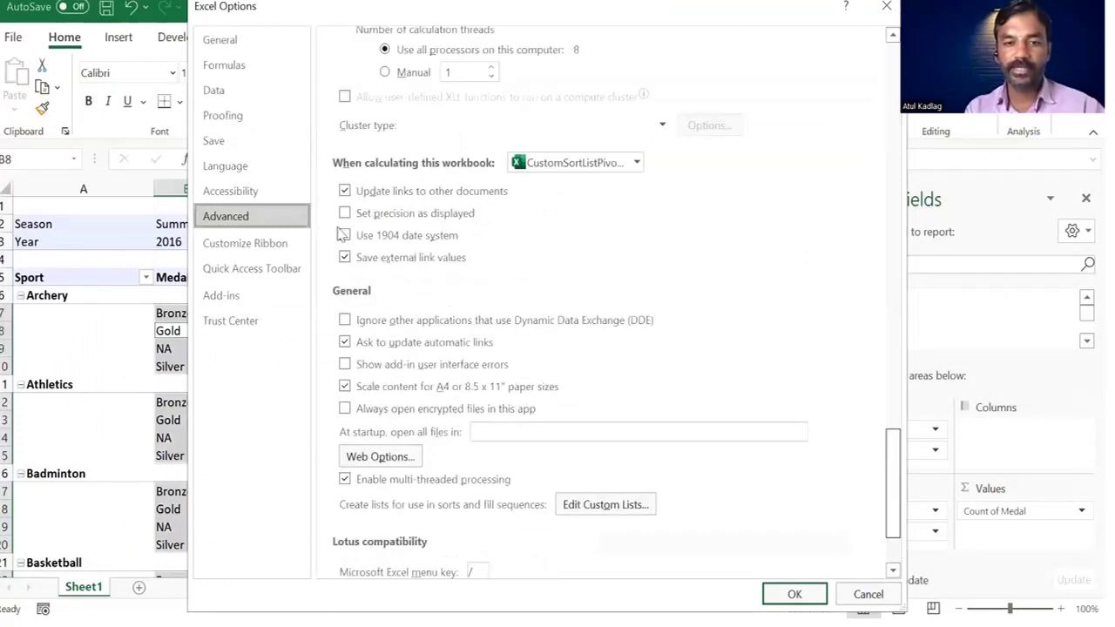
pyautogui.scroll(-1, 353, 234)
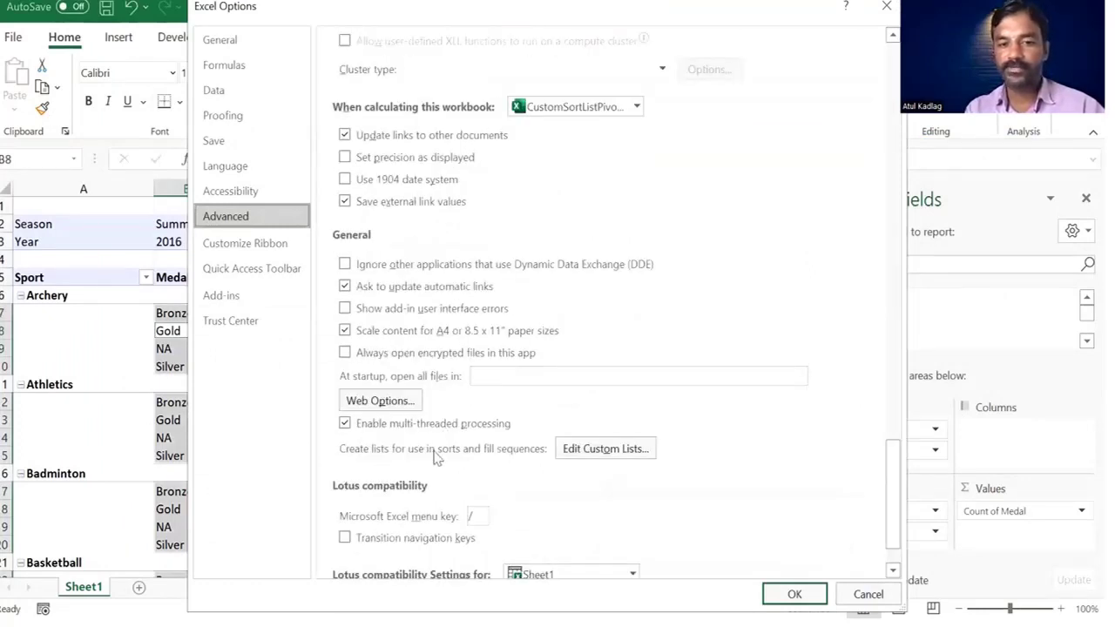
pyautogui.click(613, 450)
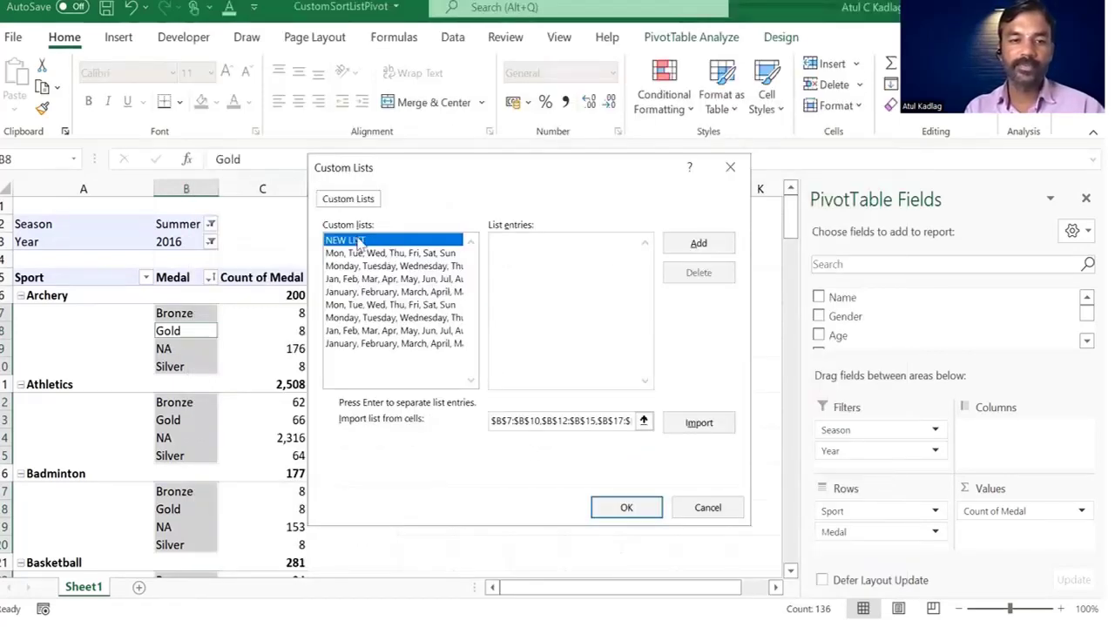
# Add a new custom list with the entries Gold, Silver, Bronze and NA in that order.
pyautogui.click(711, 248)
pyautogui.click(535, 250)
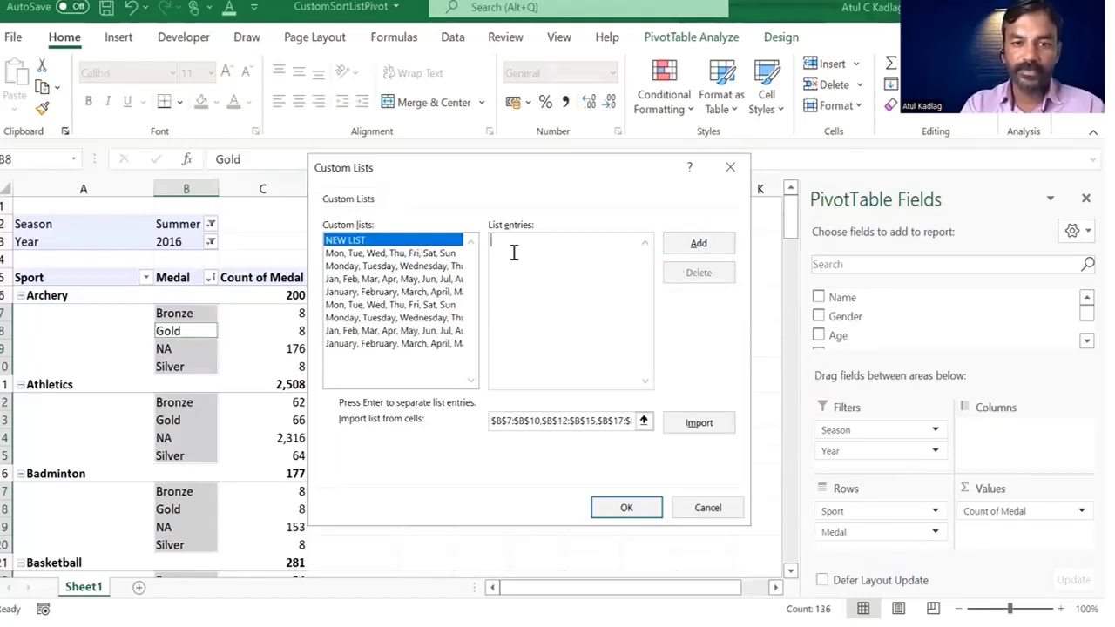
pyautogui.write('Gold')
pyautogui.press('Return')
pyautogui.write('Silv')
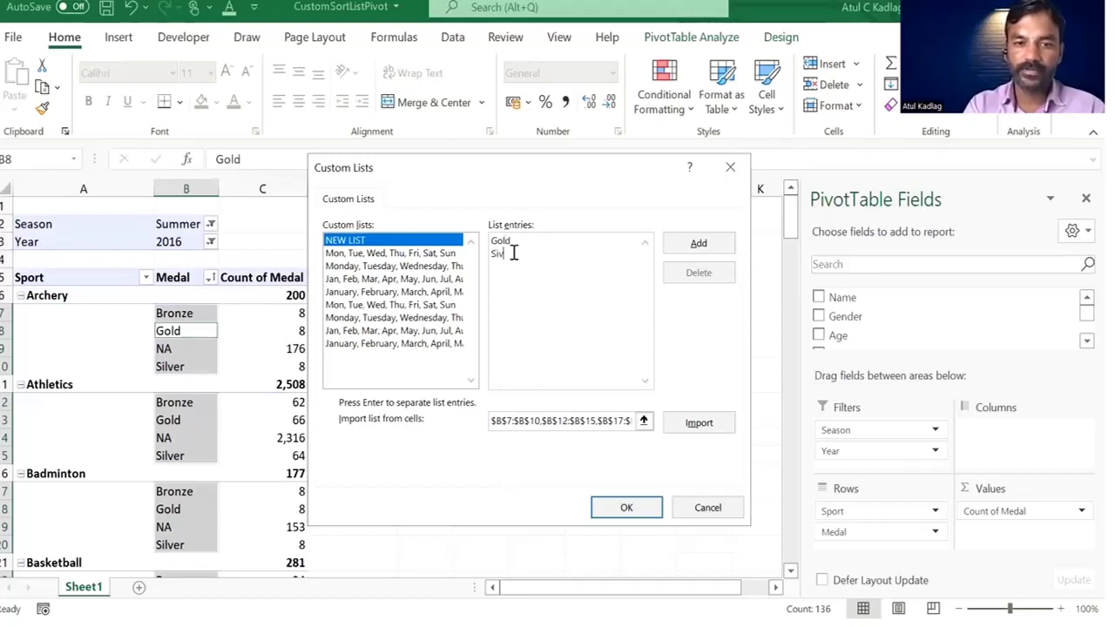
pyautogui.write('er')
pyautogui.press('Return')
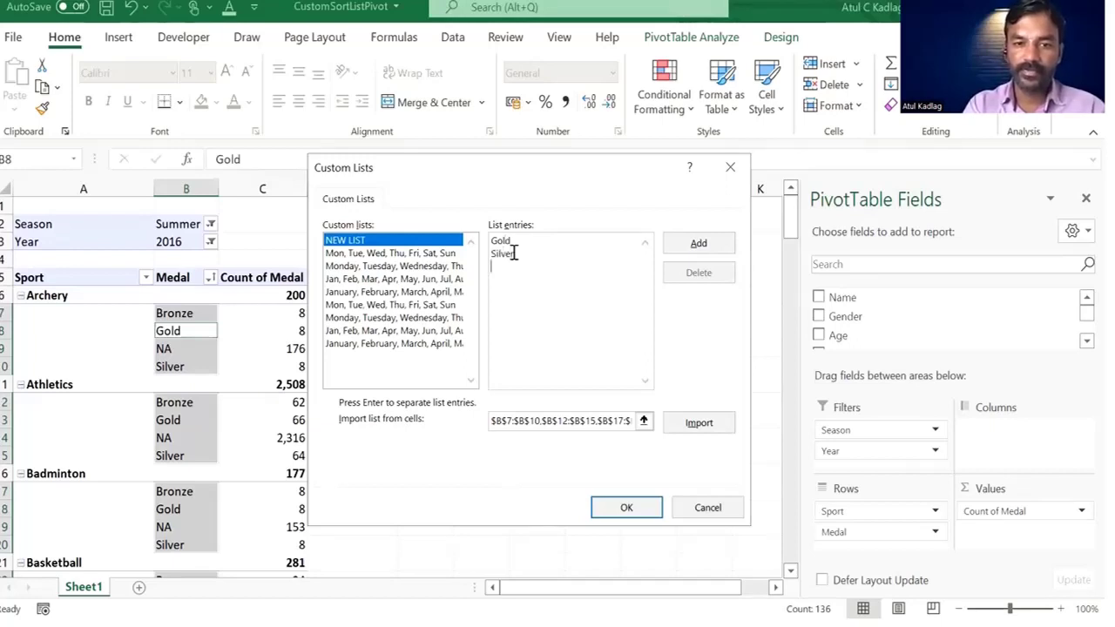
pyautogui.write('Bronze')
pyautogui.press('Return')
pyautogui.write('NA')
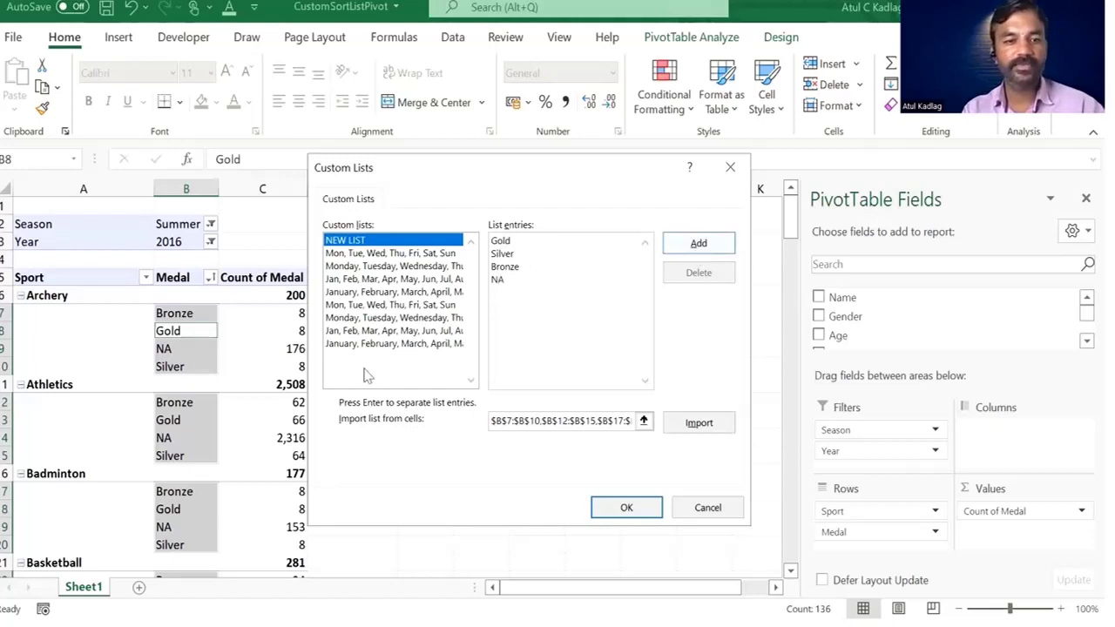
pyautogui.hotkey('alt', 'a')
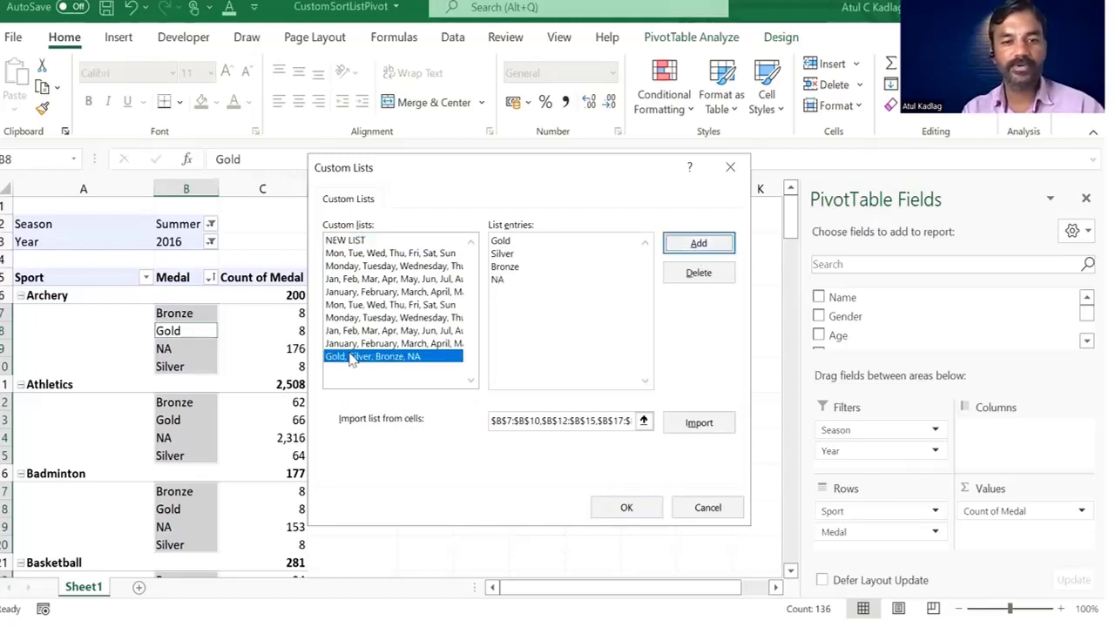
# Review the entries of the existing day and month lists, and reselect the Gold, Silver, Bronze, NA list.
pyautogui.click(370, 256)
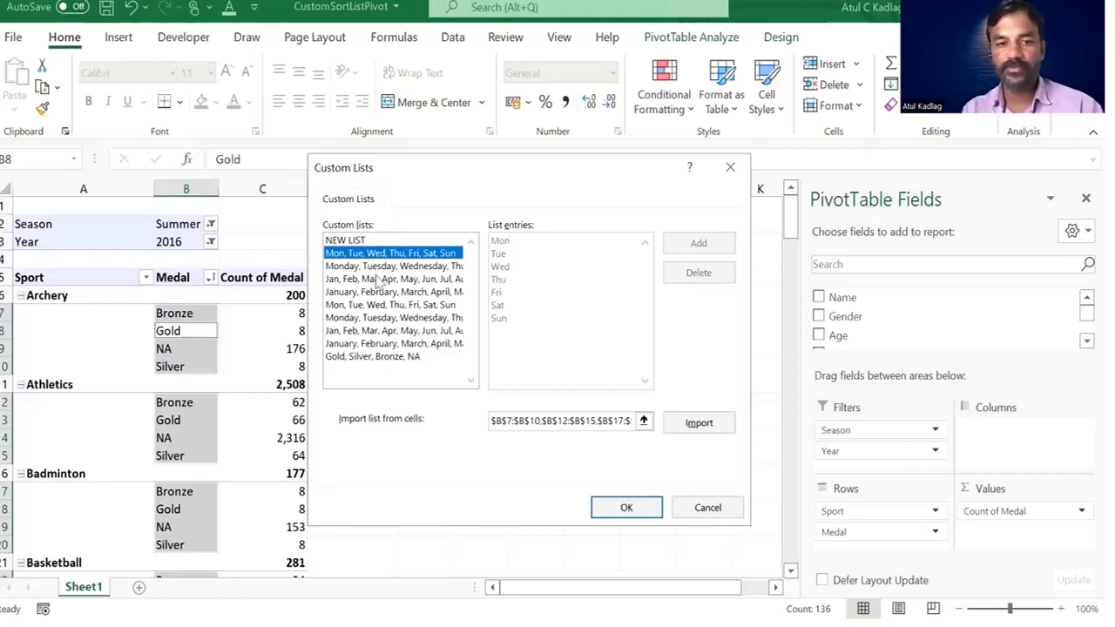
pyautogui.click(388, 266)
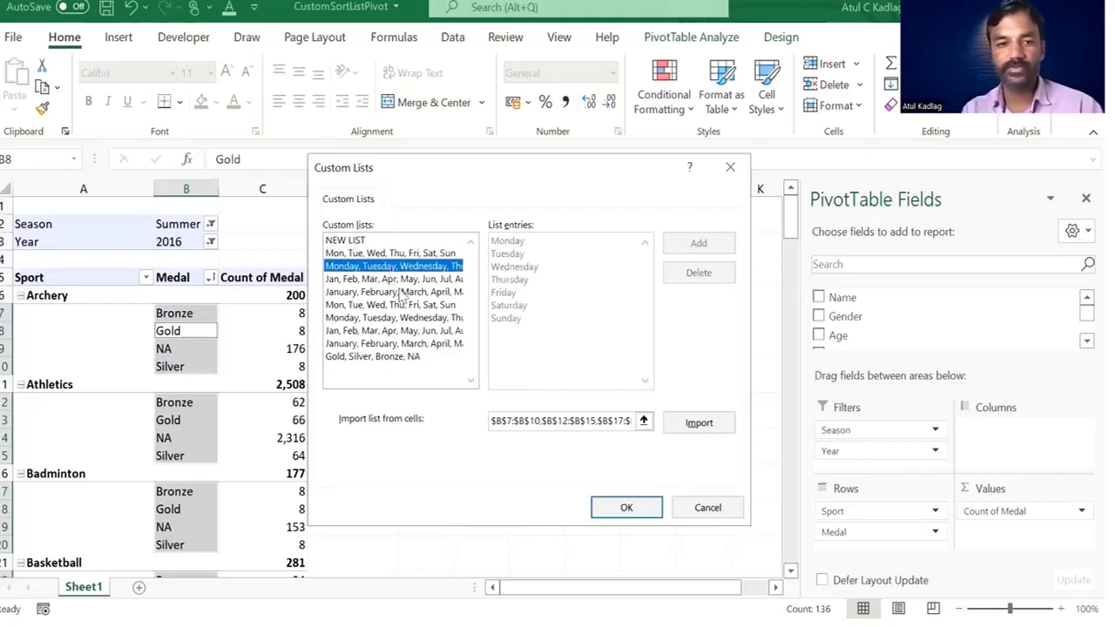
pyautogui.click(399, 296)
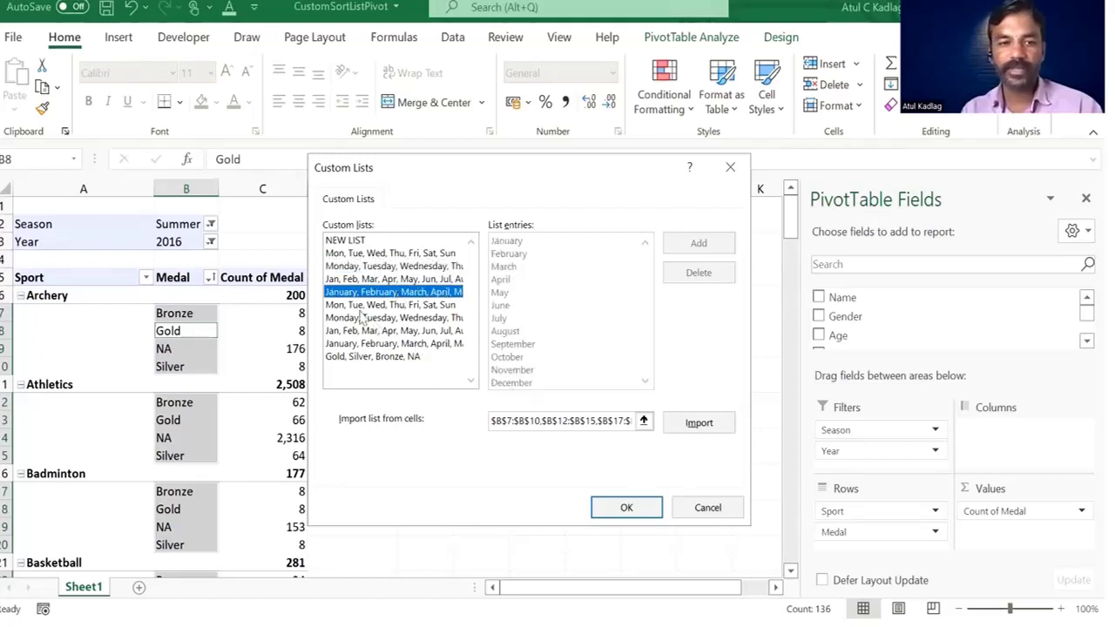
pyautogui.click(363, 306)
pyautogui.click(362, 332)
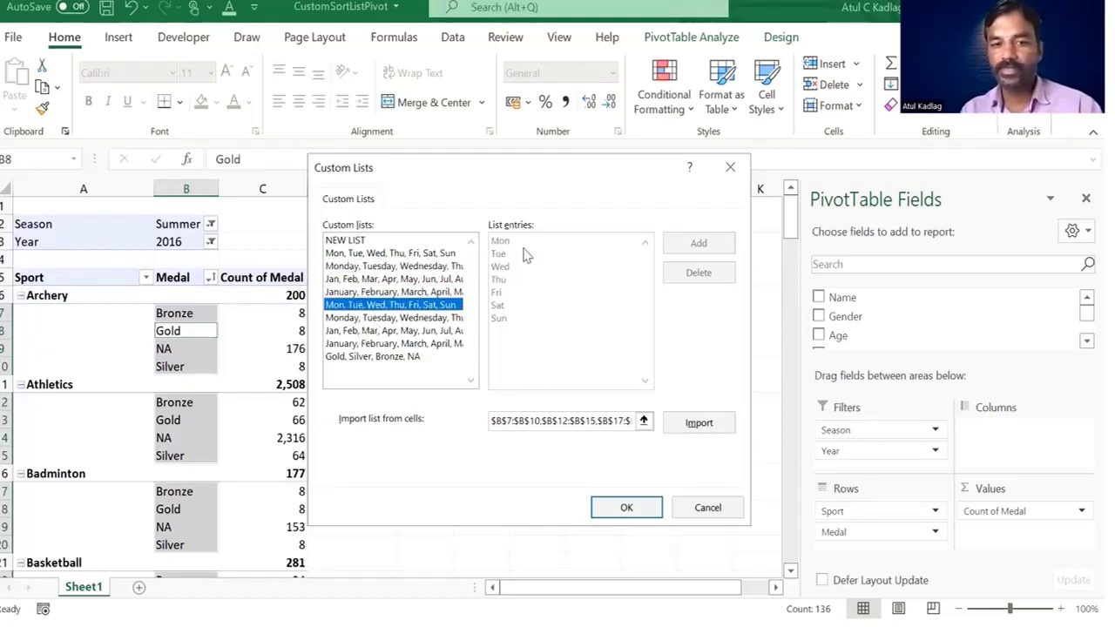
pyautogui.click(359, 358)
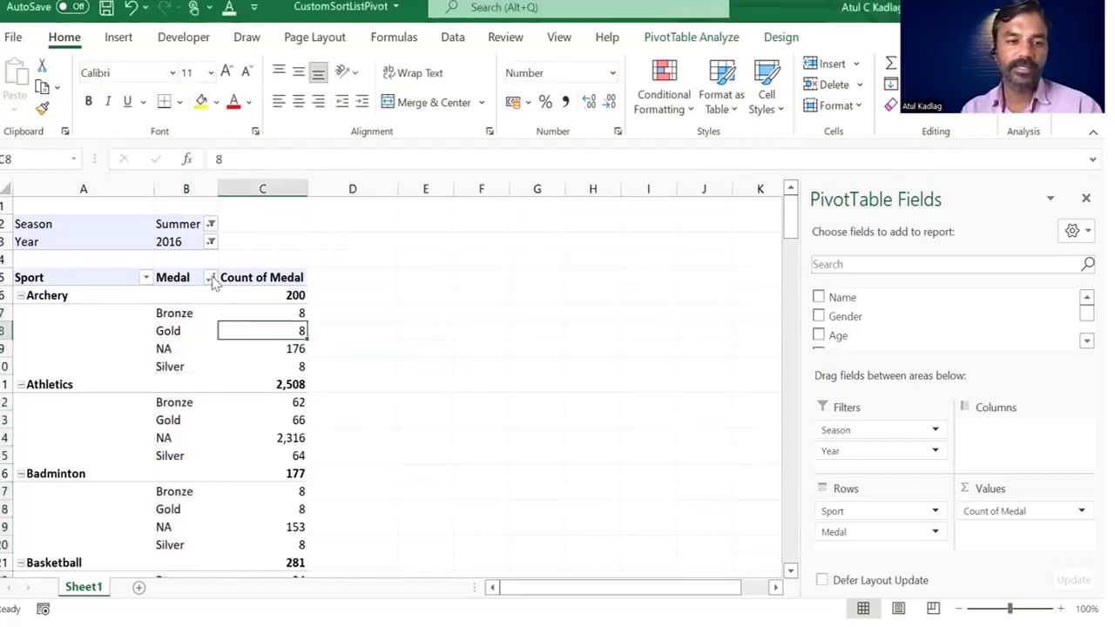
# Apply the custom order Gold, Silver, Bronze, NA to the Medal field by sorting it Z to A and undoing that sort.
pyautogui.click(211, 278)
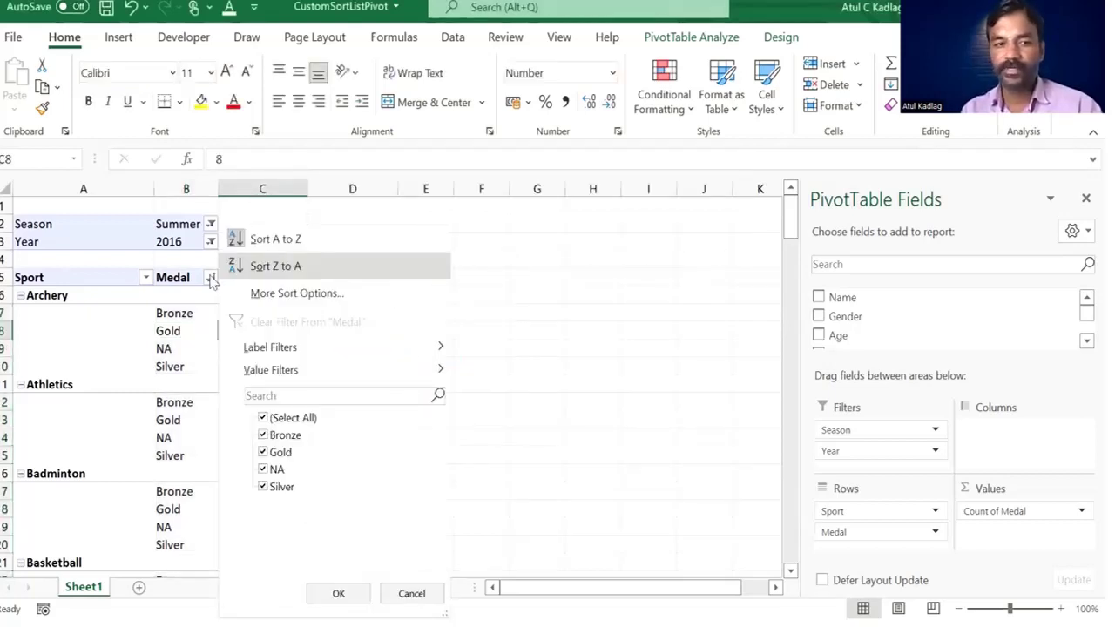
pyautogui.click(275, 266)
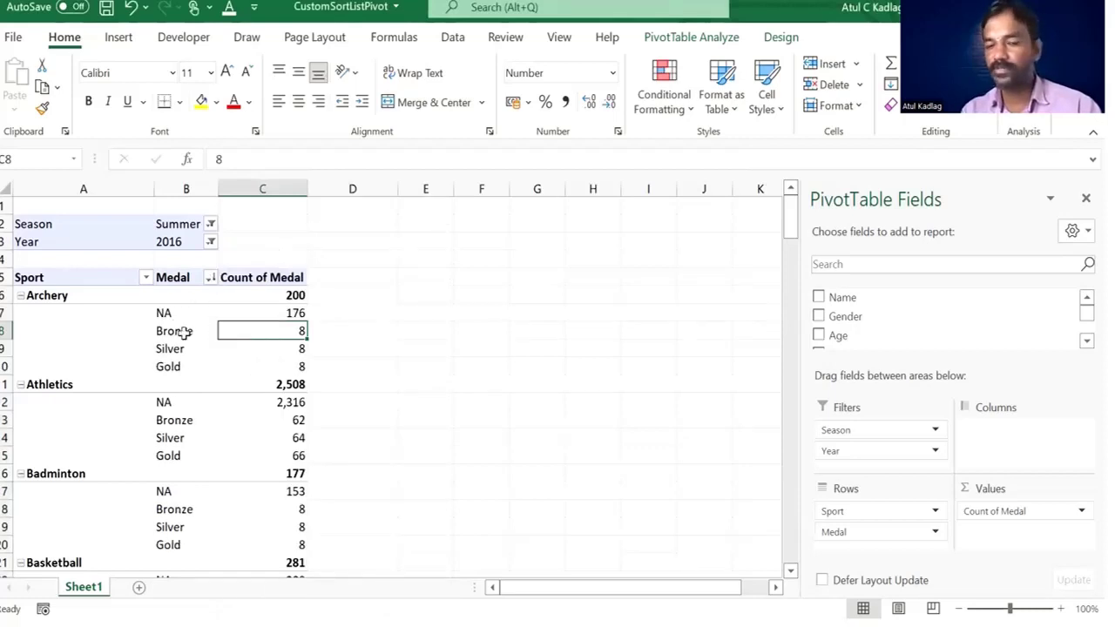
pyautogui.hotkey('ctrl', 'z')
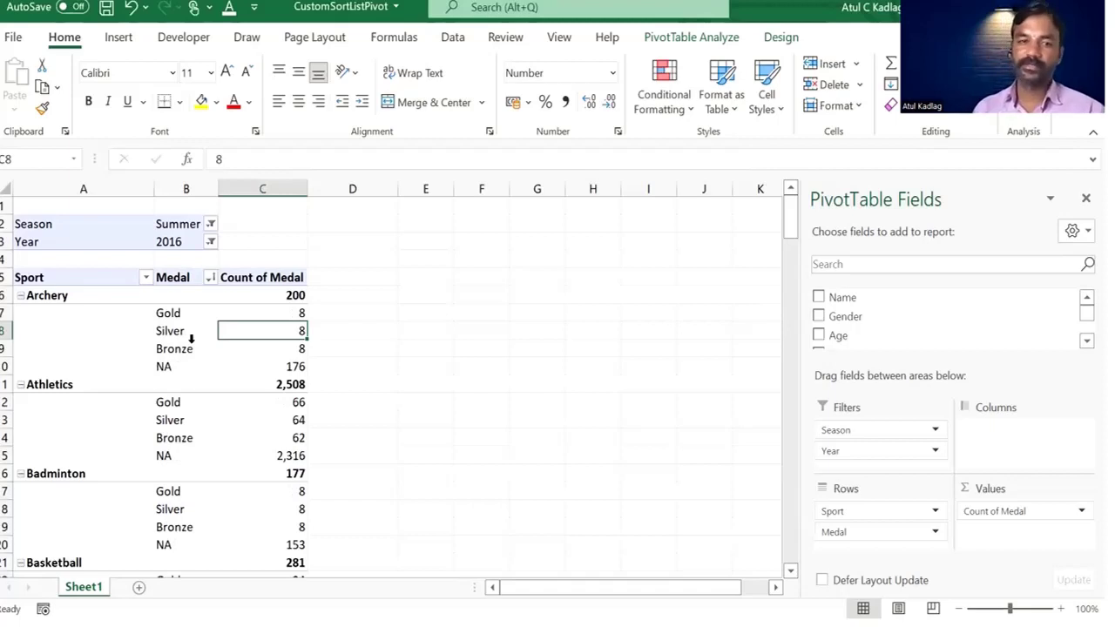